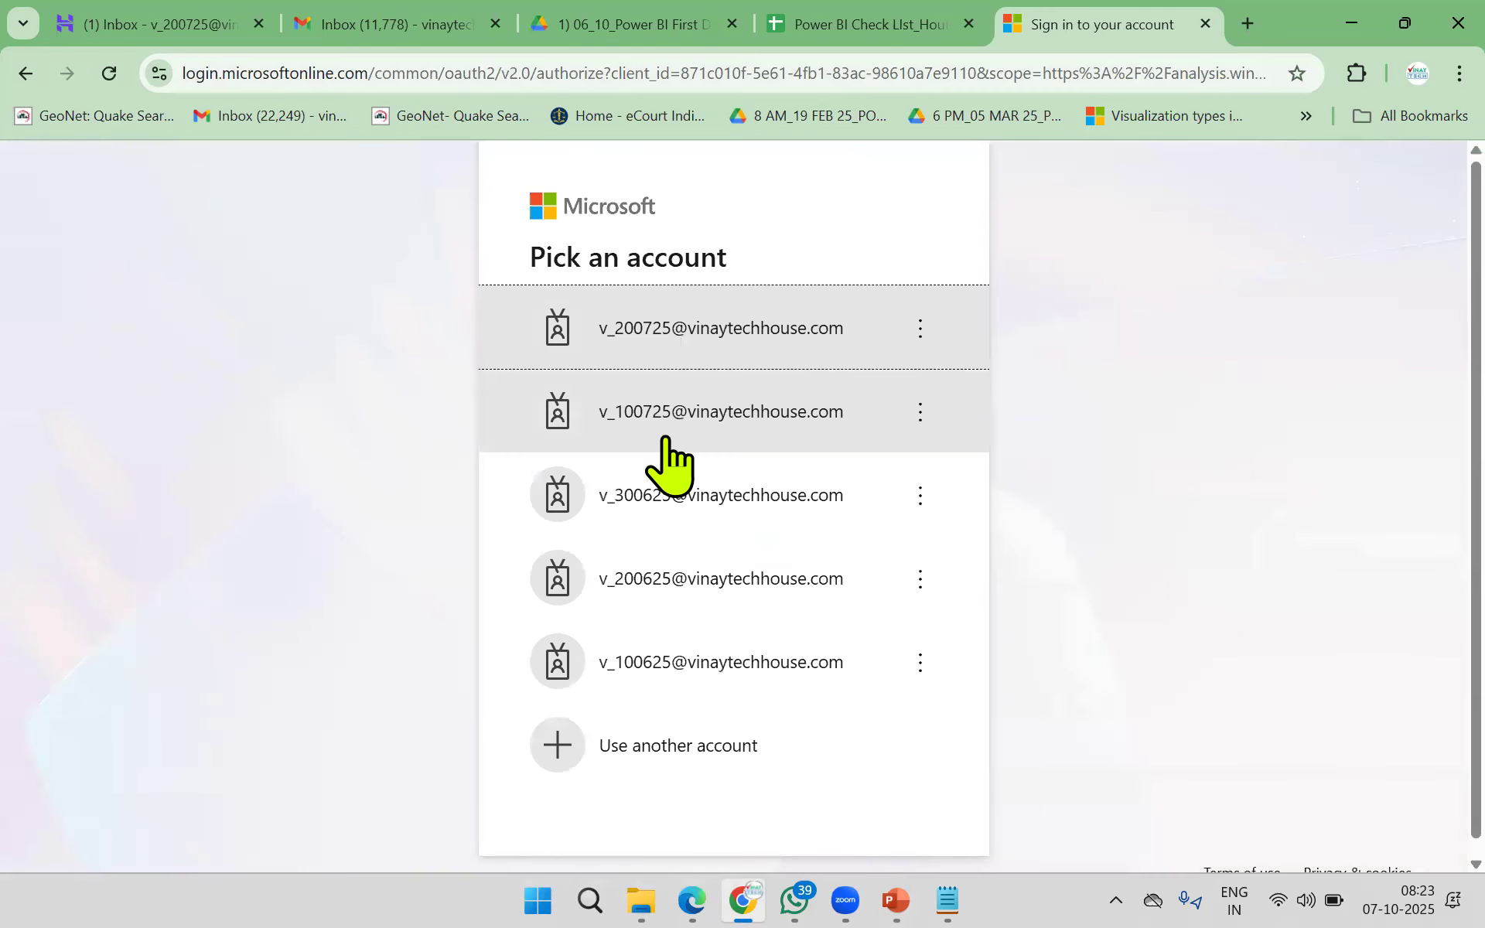
Step: Sign in to Power BI with the third listed Microsoft account, entering the account password
{"action": "left_click", "coordinate": [665, 437]}
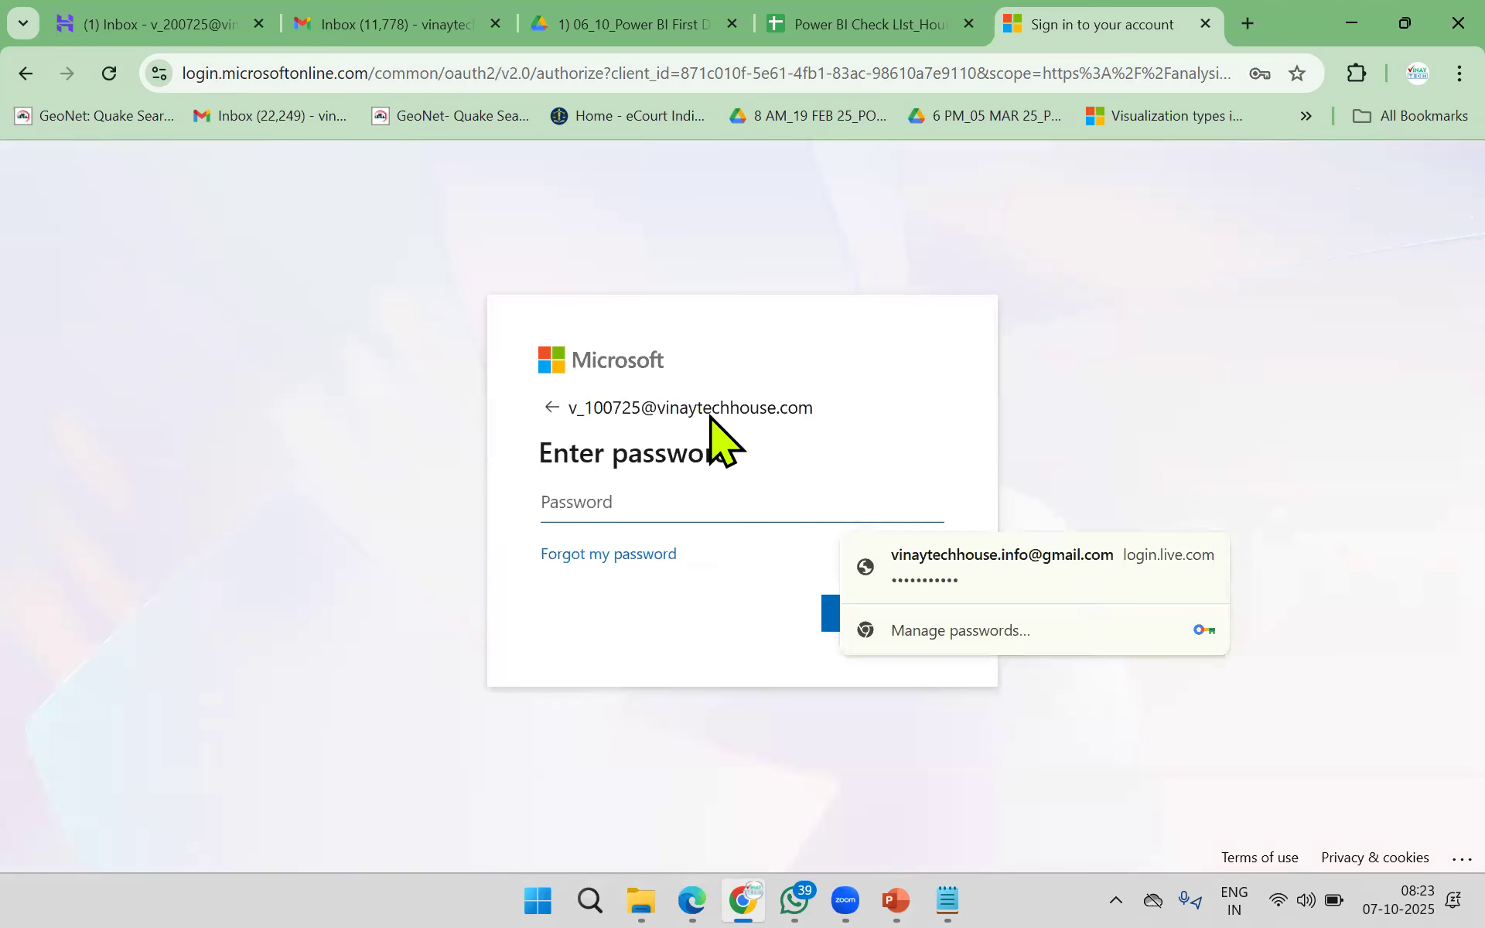
{"action": "left_click", "coordinate": [551, 408]}
{"action": "left_click", "coordinate": [691, 526]}
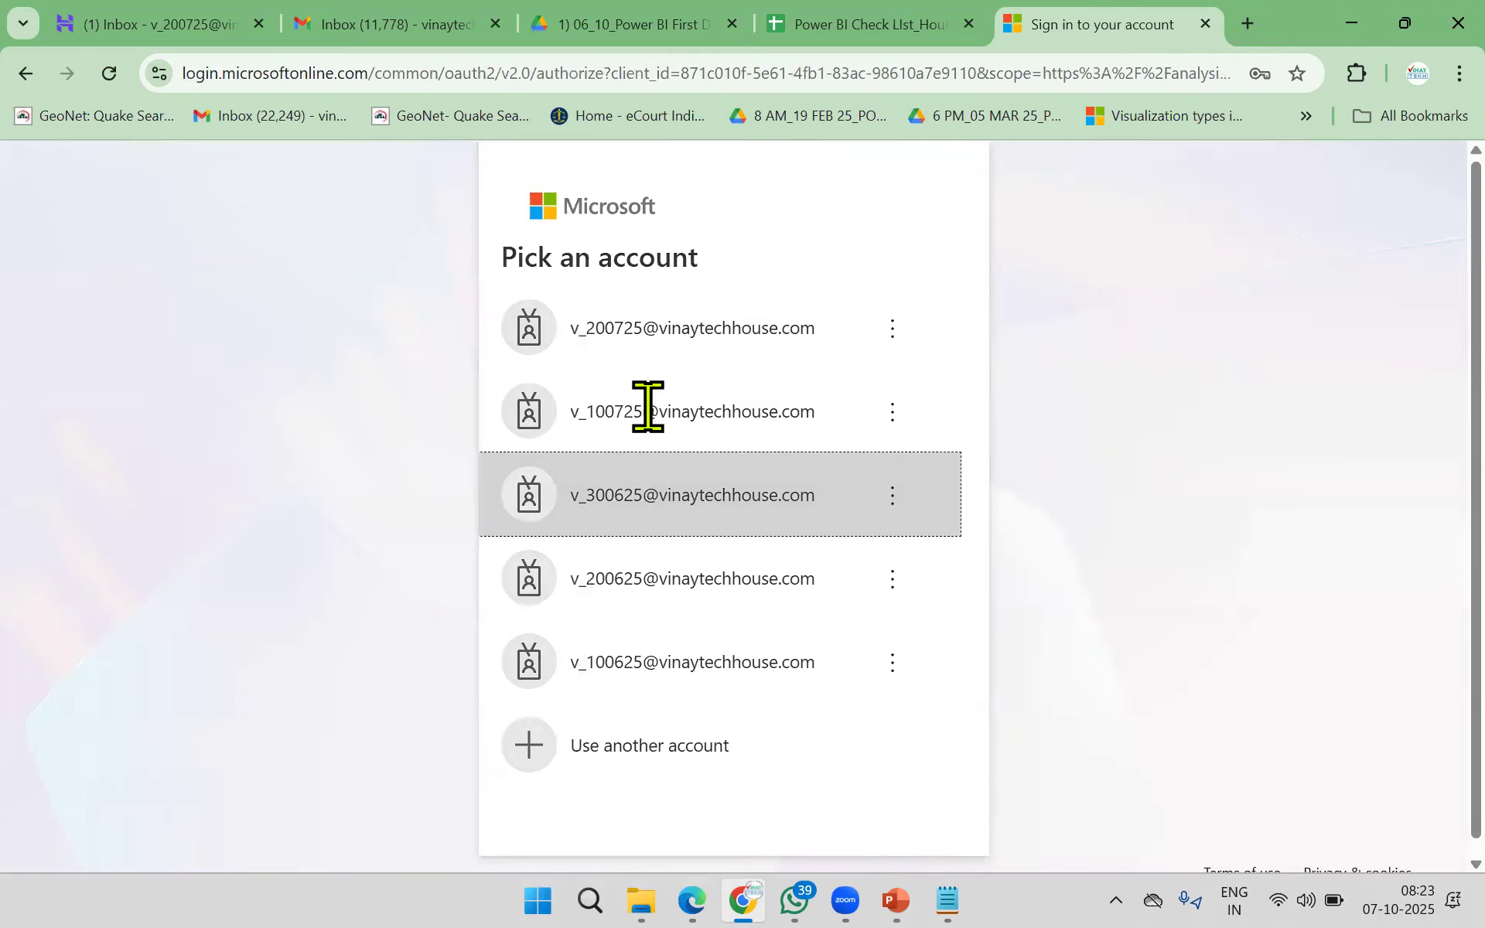
{"action": "type", "text": "••••••••••••••"}
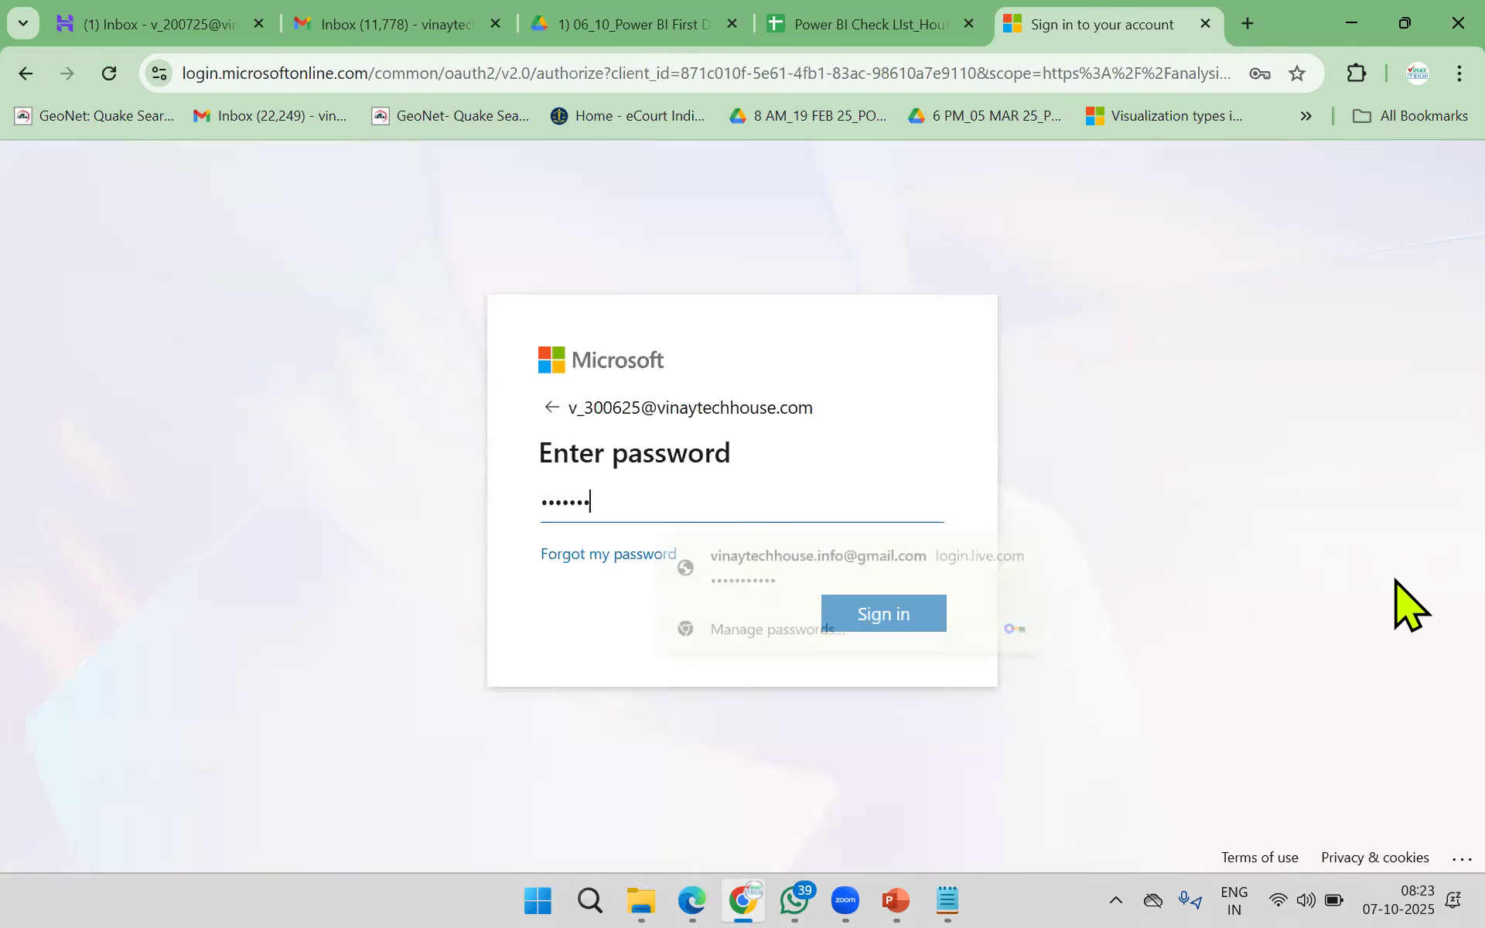
{"action": "key", "text": "Return"}
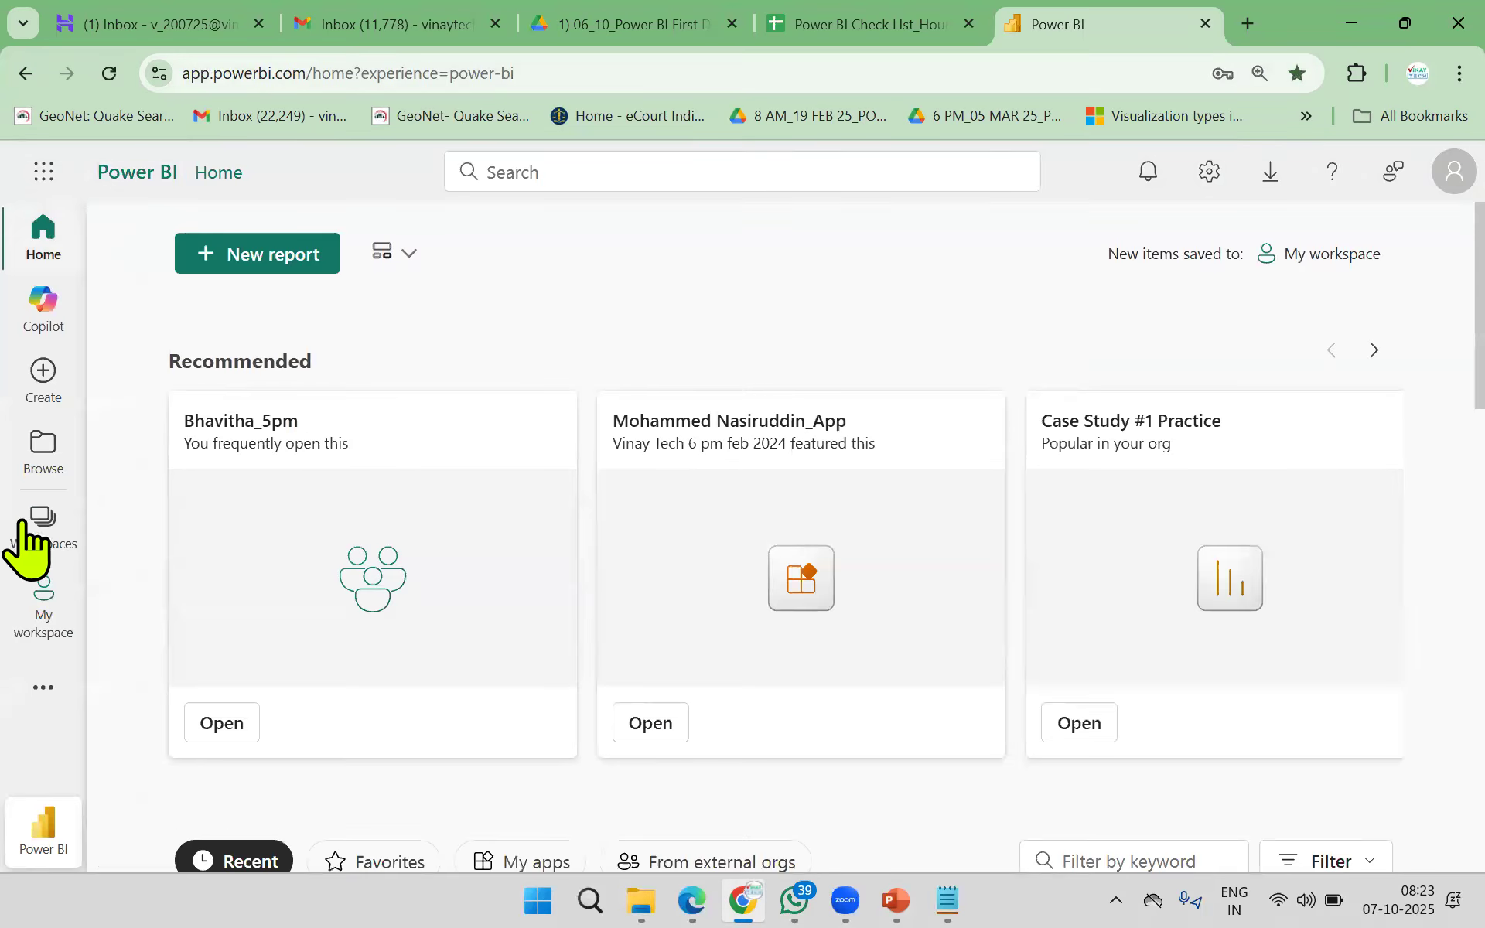
Step: Open the Case Study #1 Practice report from the pinned wp_5 pm sep 25 workspace
{"action": "left_click", "coordinate": [35, 543]}
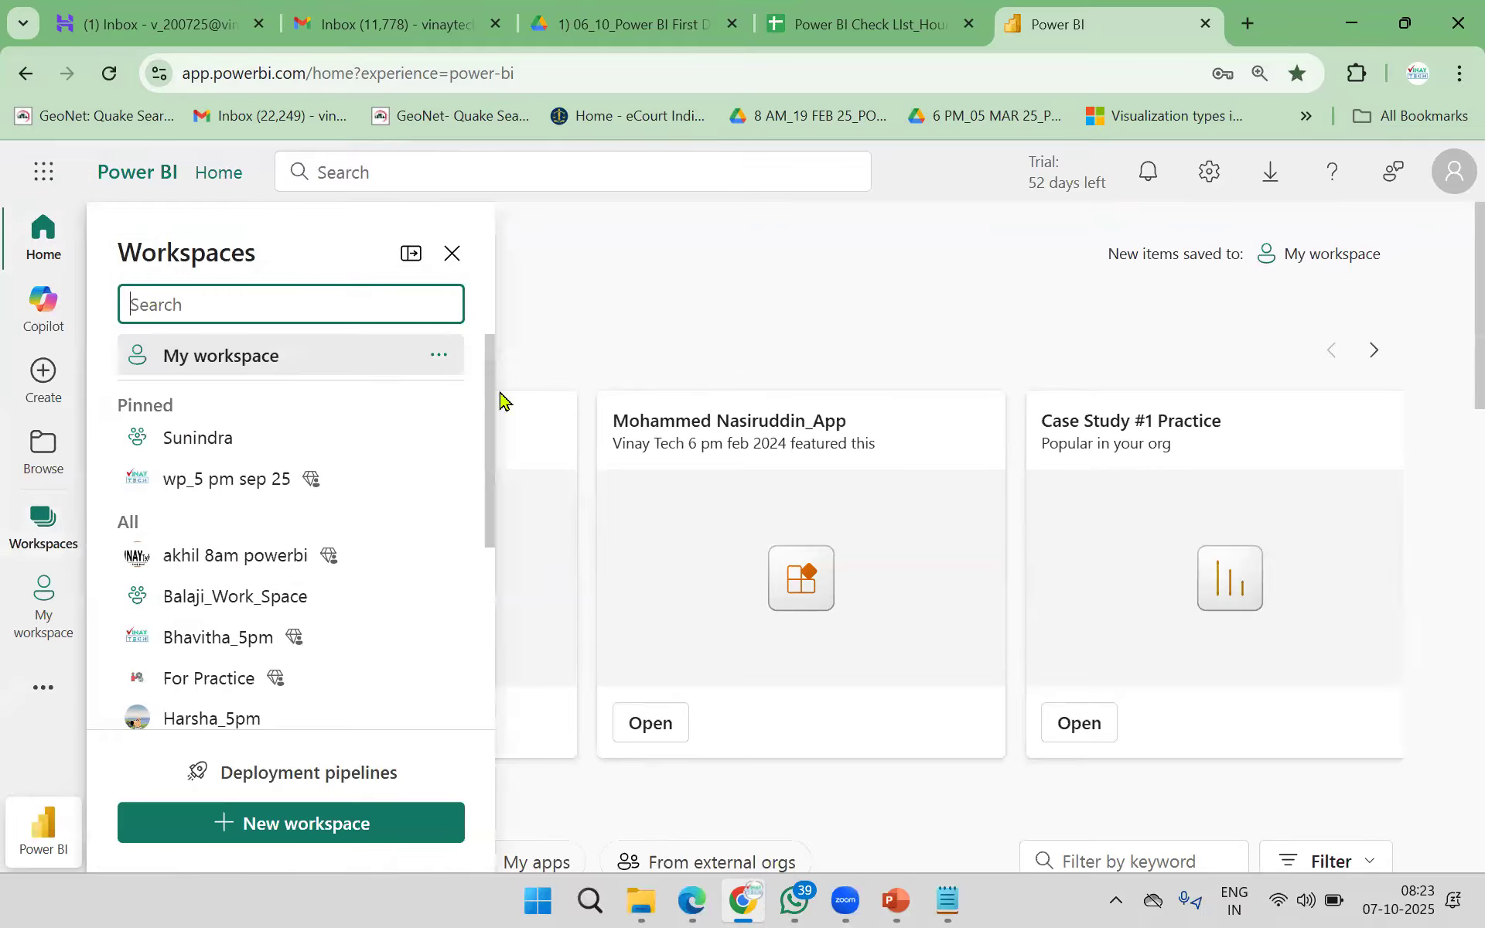
{"action": "left_click", "coordinate": [270, 483]}
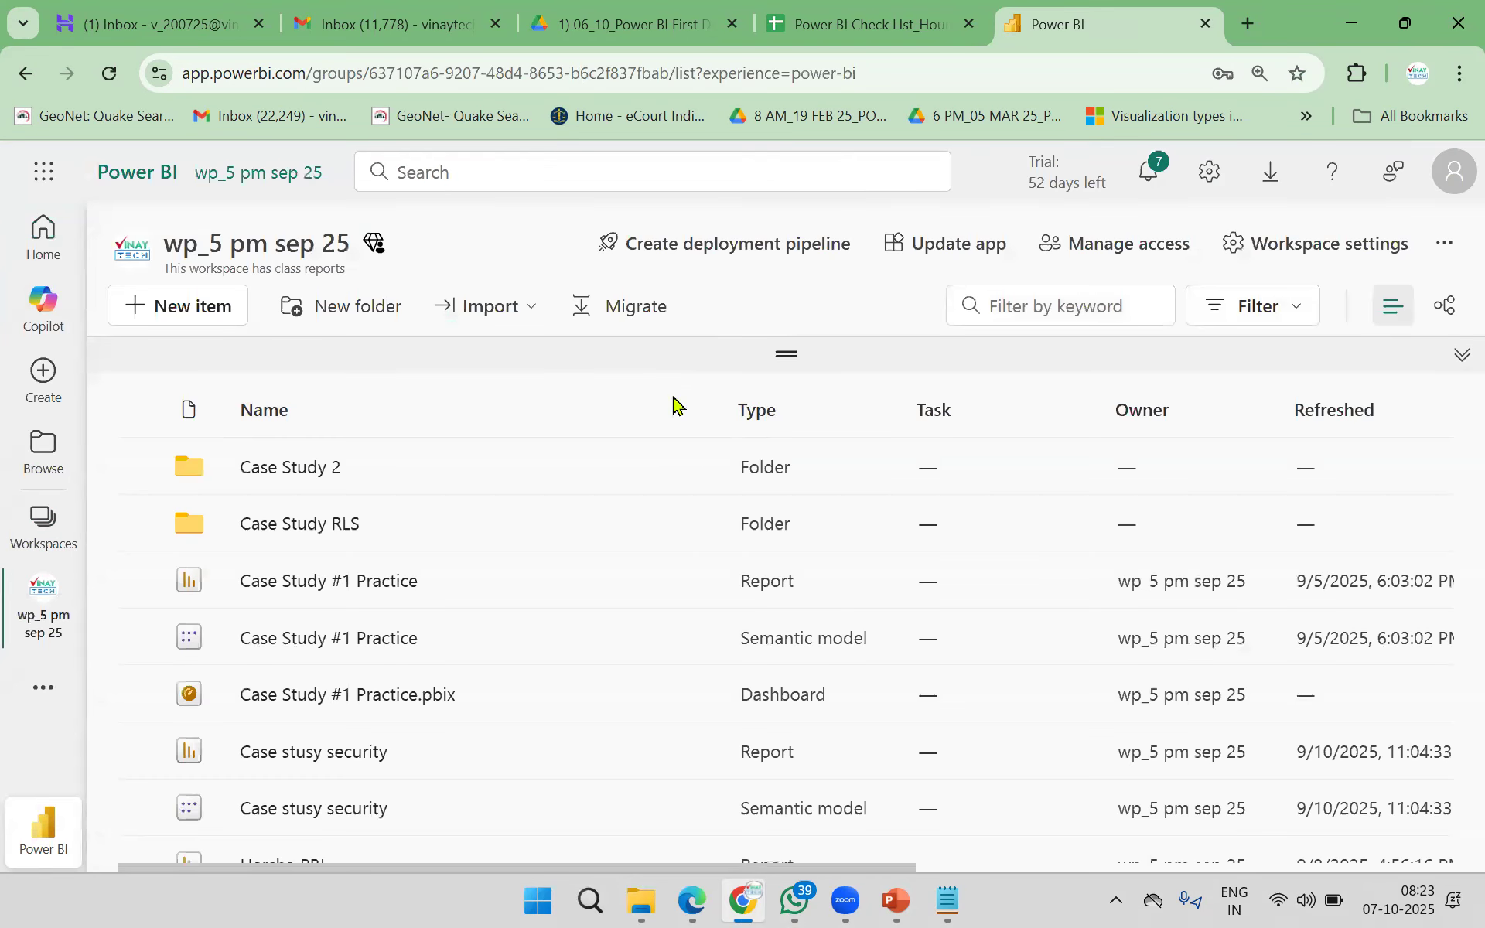
{"action": "left_click", "coordinate": [289, 582]}
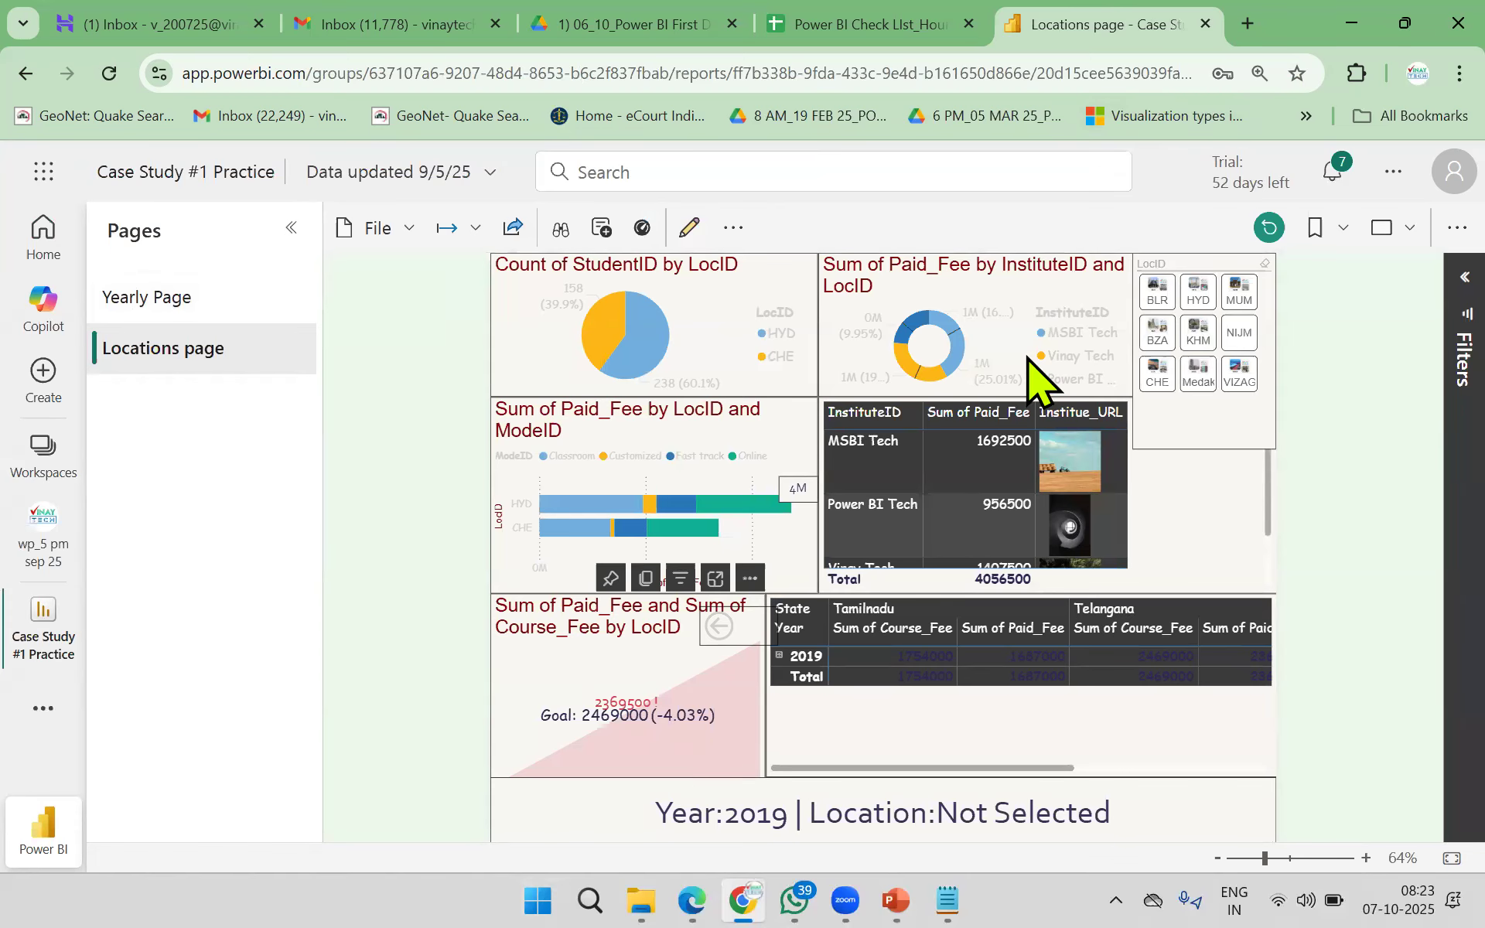
Step: Filter the Locations page by selecting KHM, NIJM, CHE and MUM together in the LocID slicer
{"action": "left_click", "coordinate": [1199, 336]}
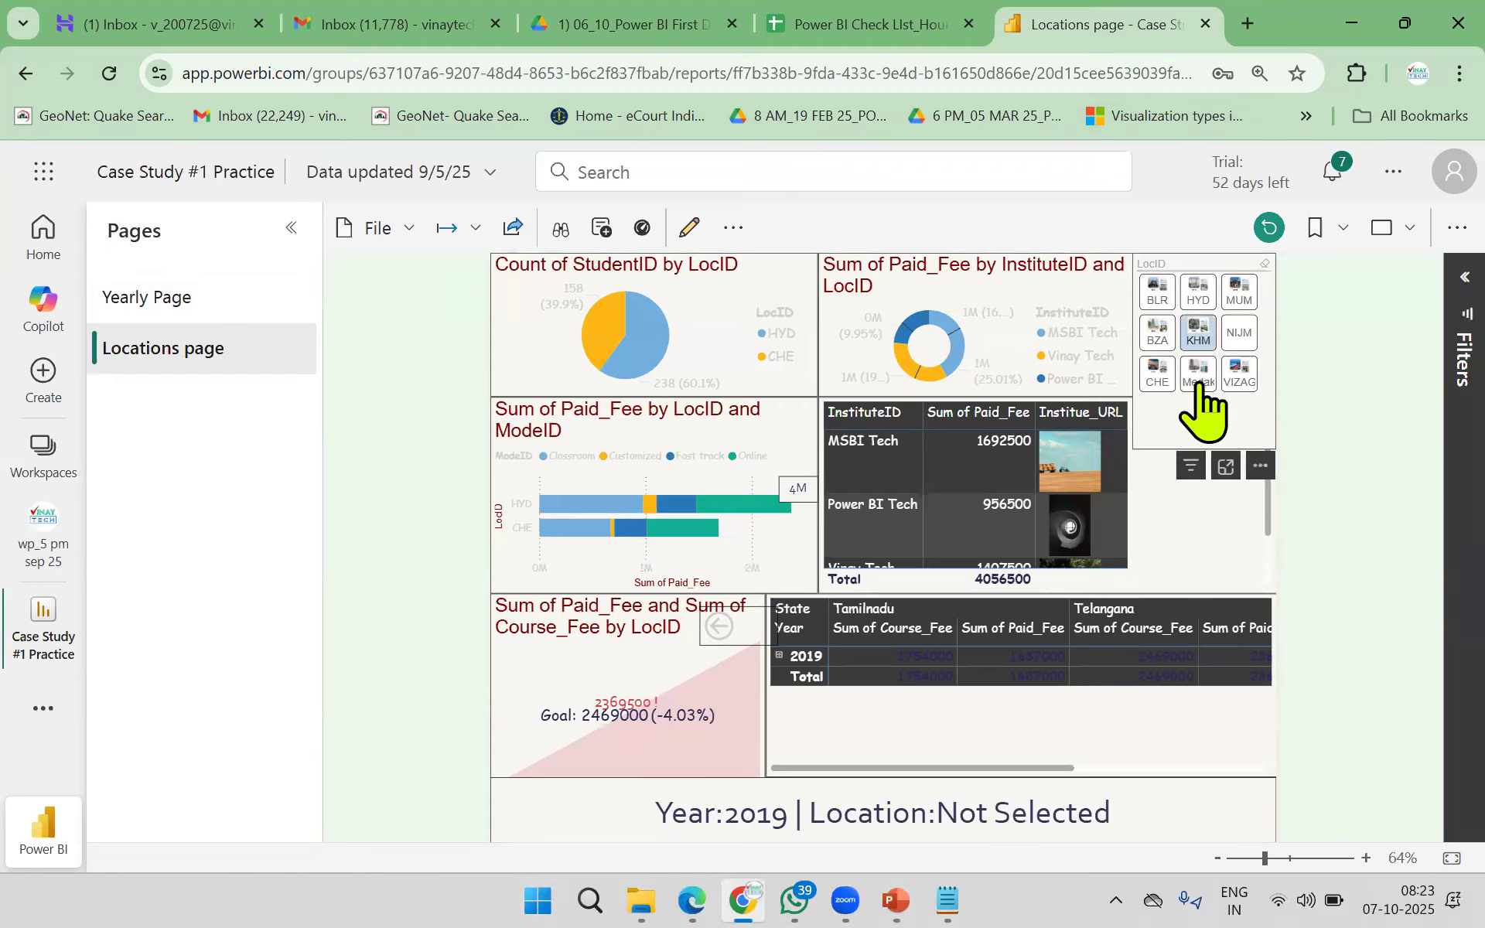
{"action": "left_click", "coordinate": [1239, 334], "text": "ctrl"}
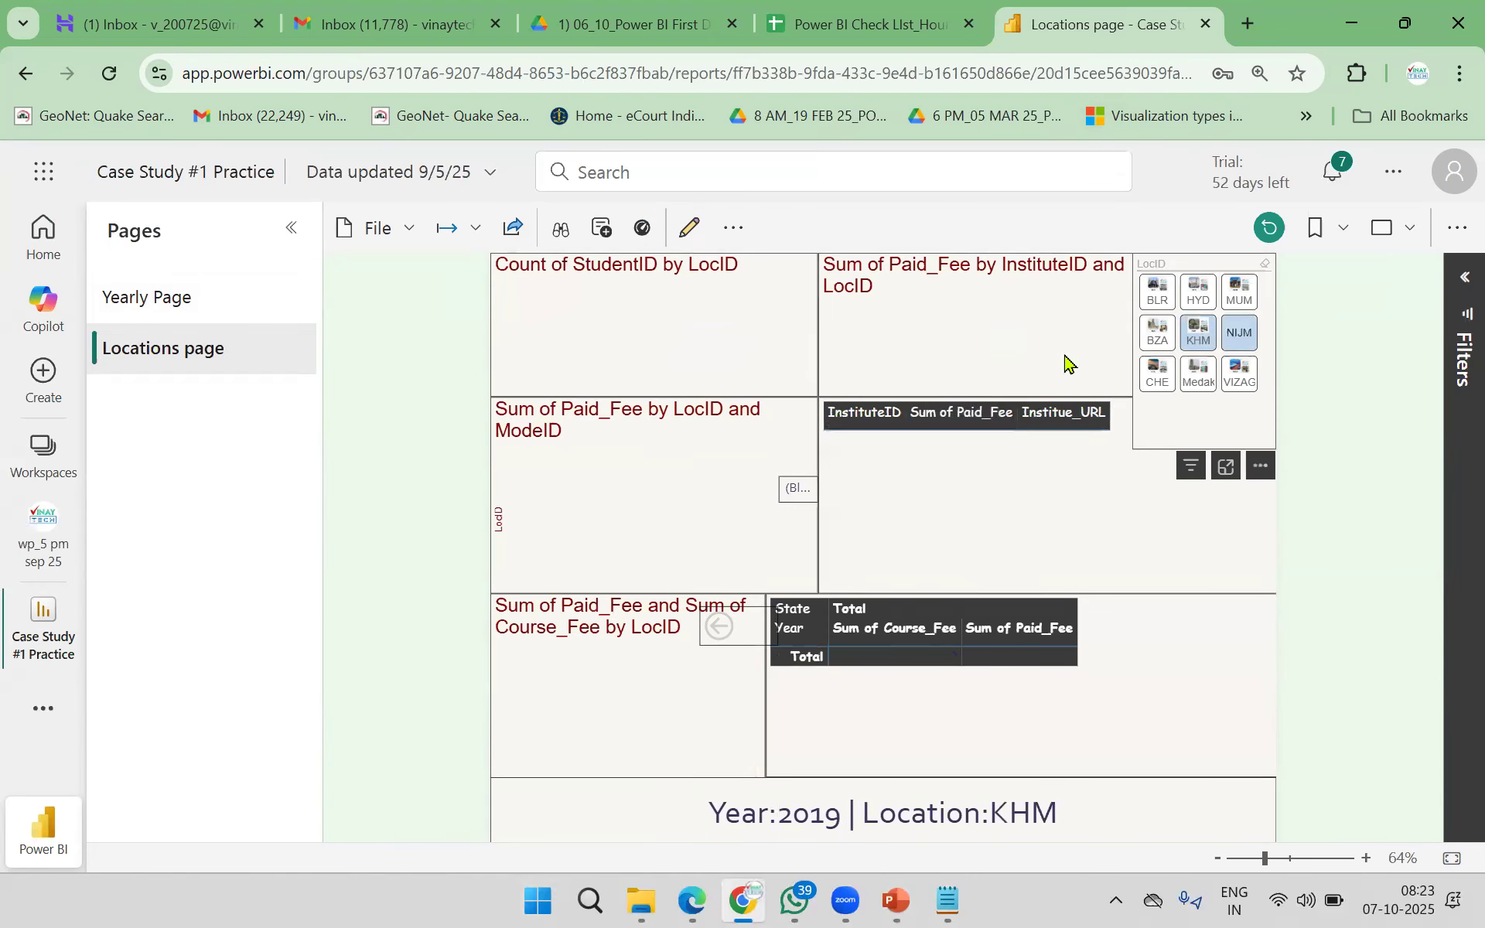
{"action": "left_click", "coordinate": [1156, 375], "text": "ctrl"}
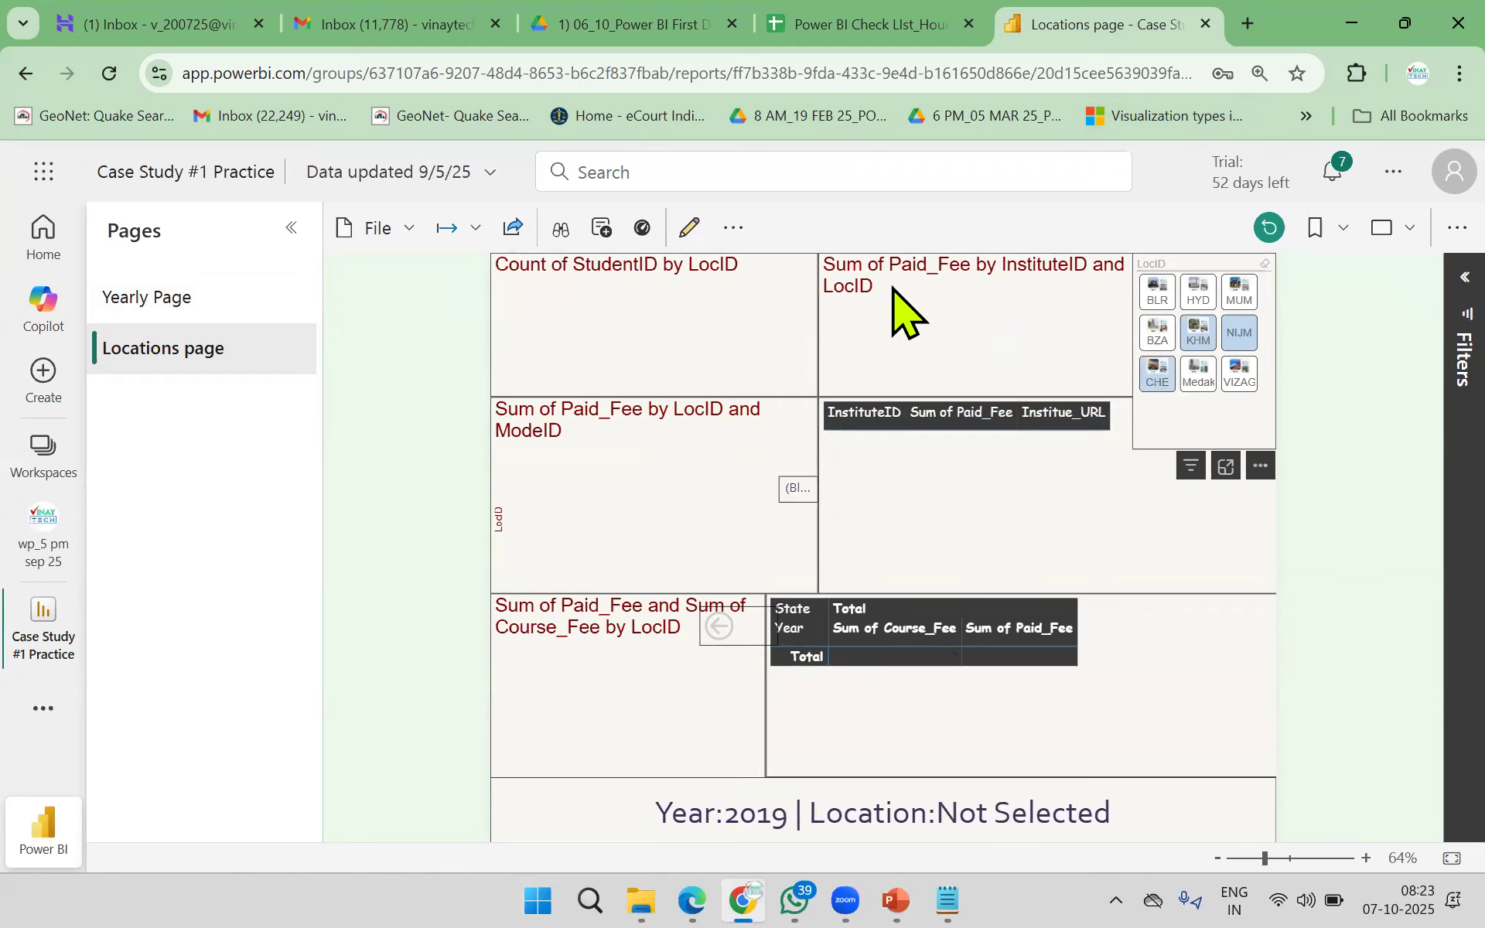
{"action": "left_click", "coordinate": [1238, 298], "text": "ctrl"}
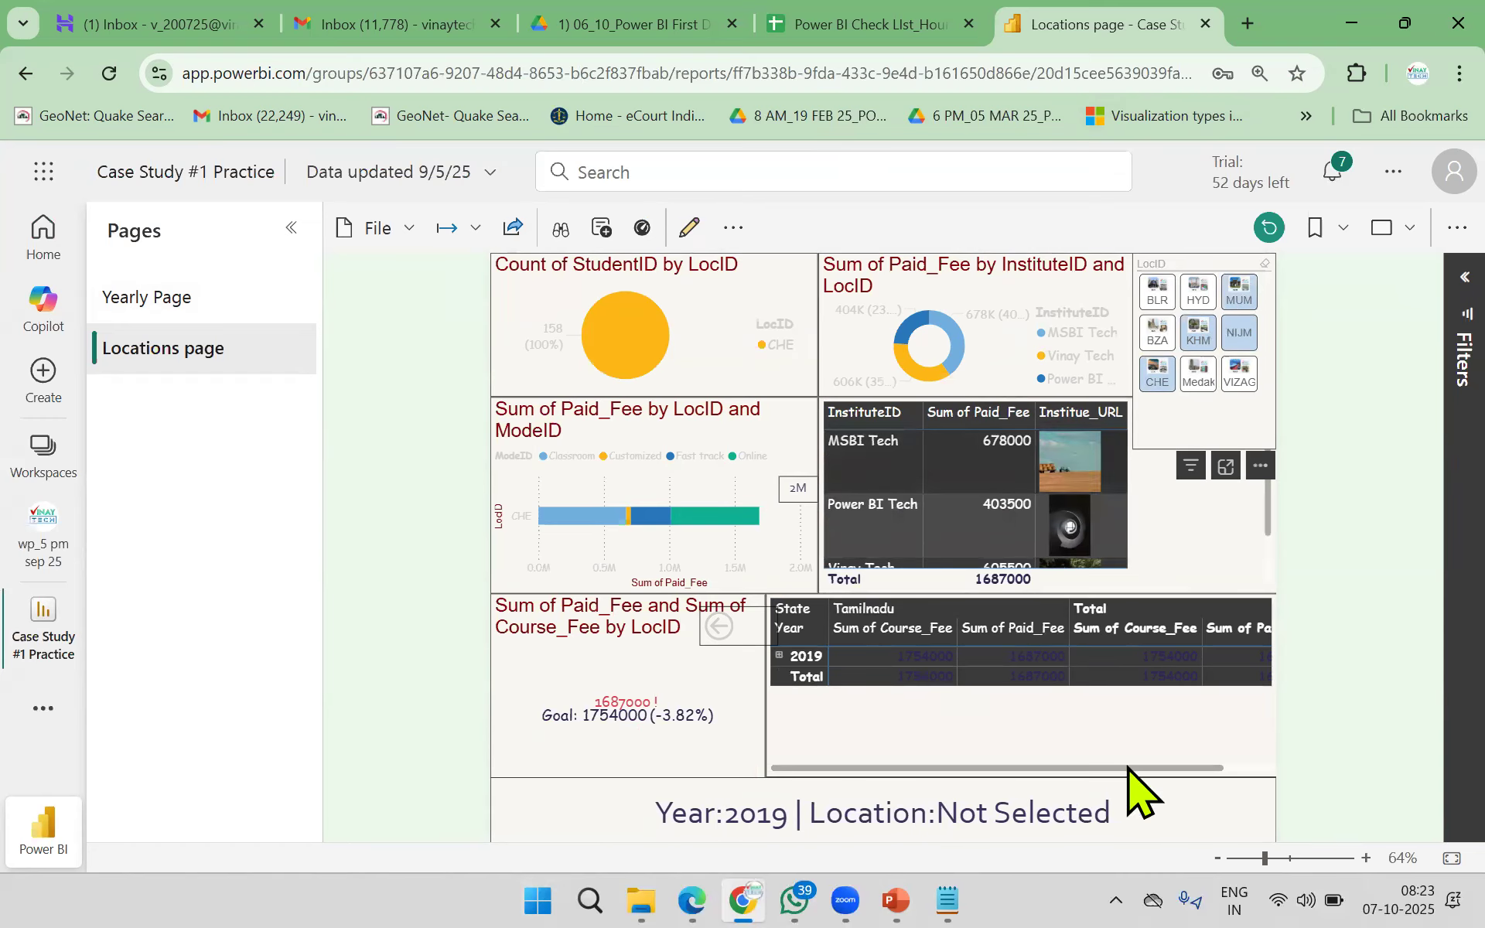
Step: Go to the Yearly Page and filter its Year slicer first by 2019, then by 2020
{"action": "left_click", "coordinate": [159, 302]}
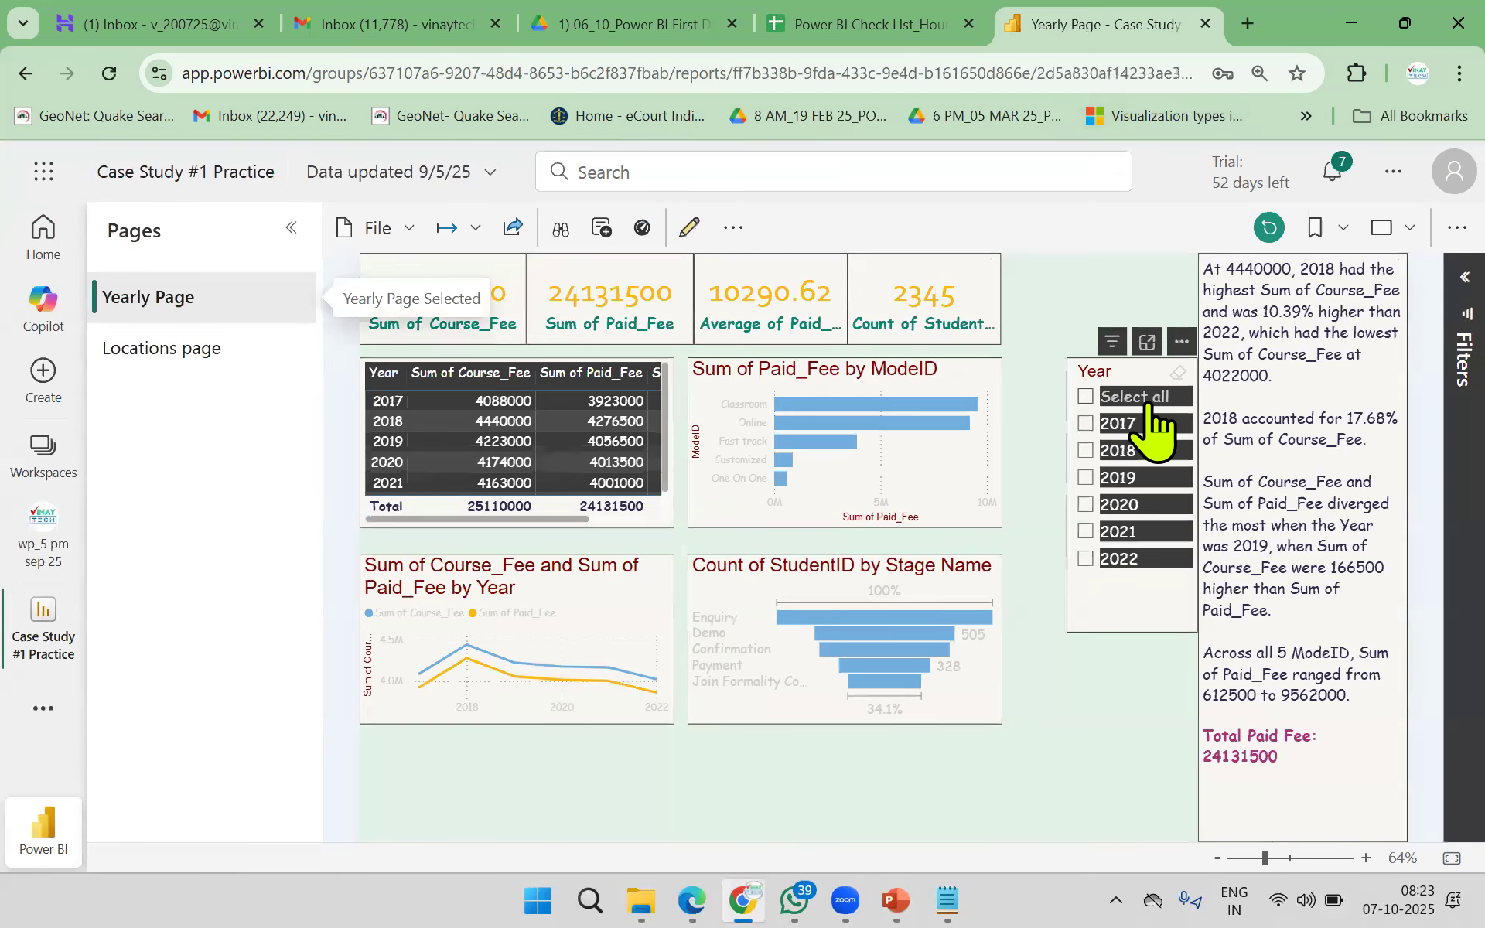
{"action": "left_click", "coordinate": [1085, 478]}
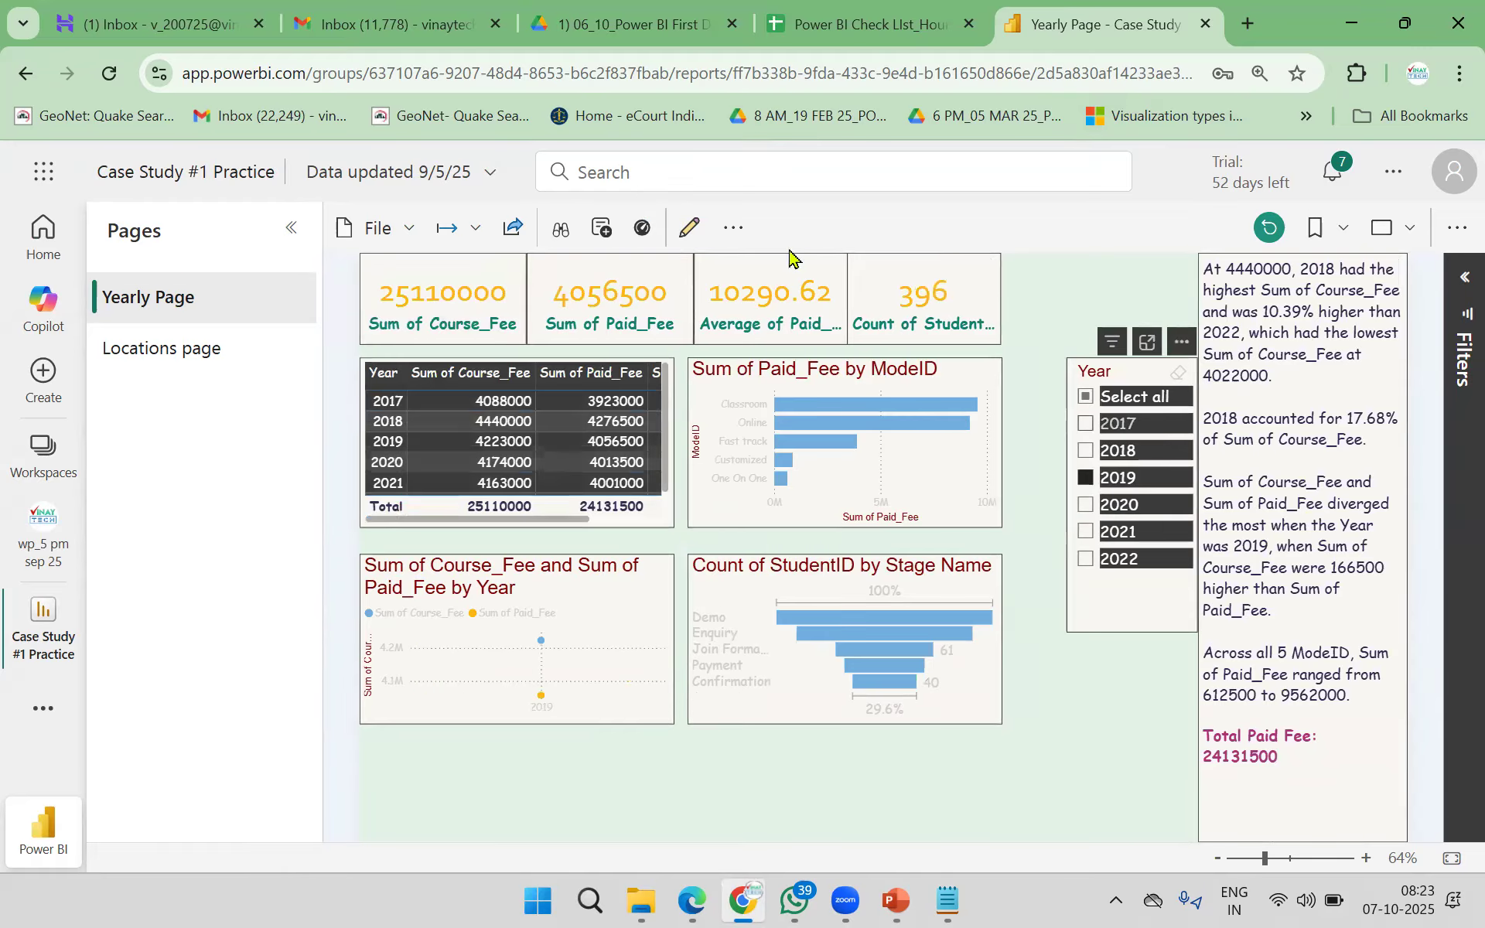
{"action": "left_click", "coordinate": [1085, 505]}
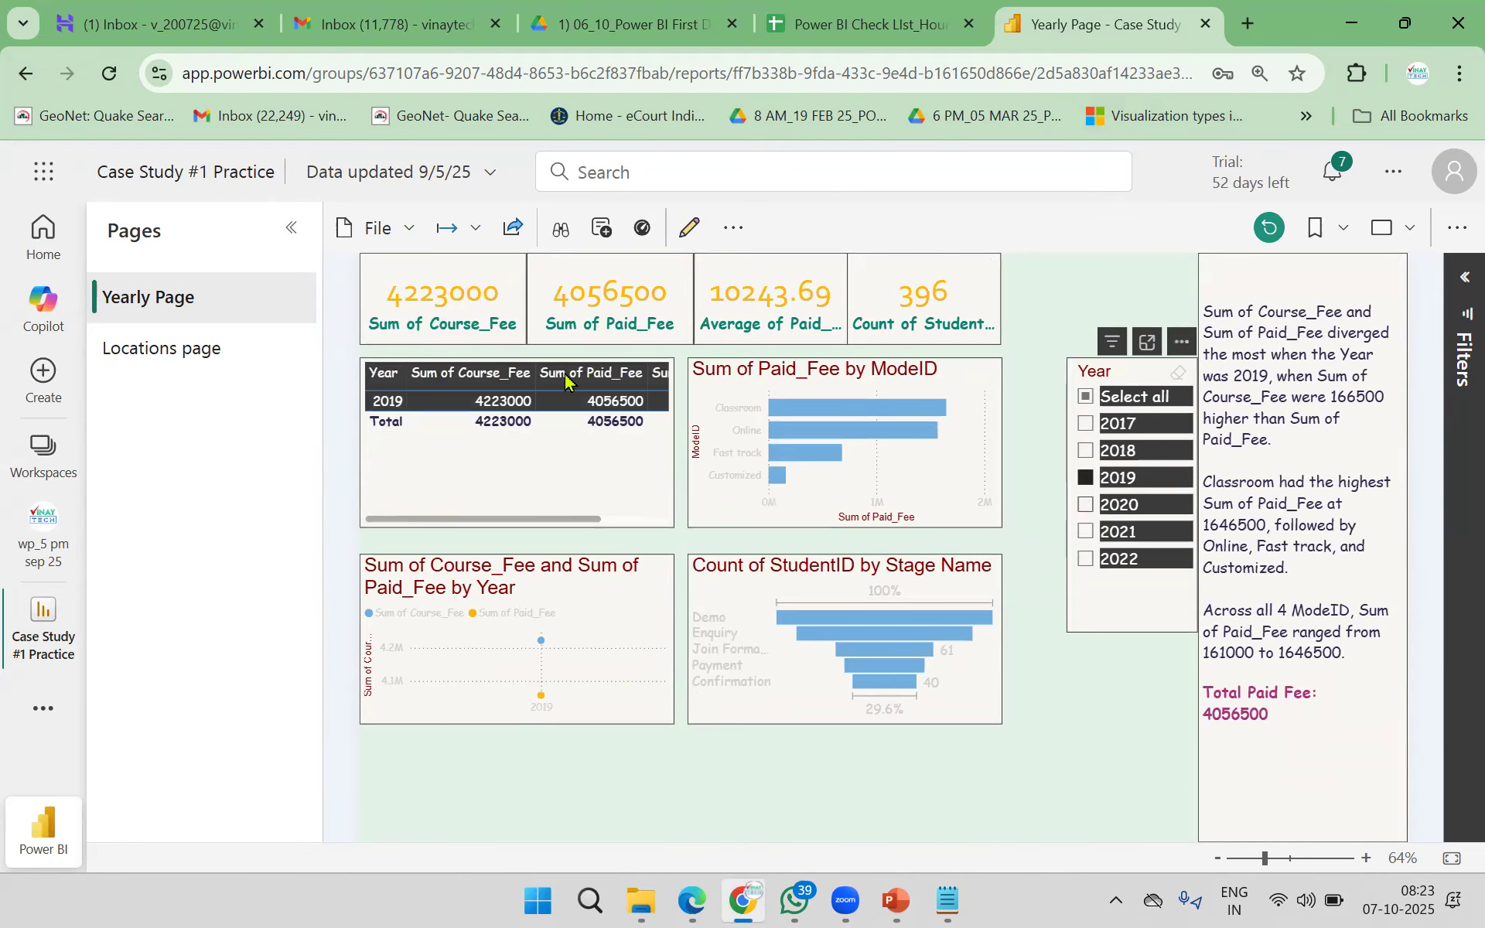
Step: Open Paginated Report created using Report Builder from the wp_8 am Sep 2025 workspace and view its second page, then its first
{"action": "left_click", "coordinate": [37, 472]}
{"action": "scroll", "coordinate": [325, 497], "scroll_direction": "down", "scroll_amount": 5}
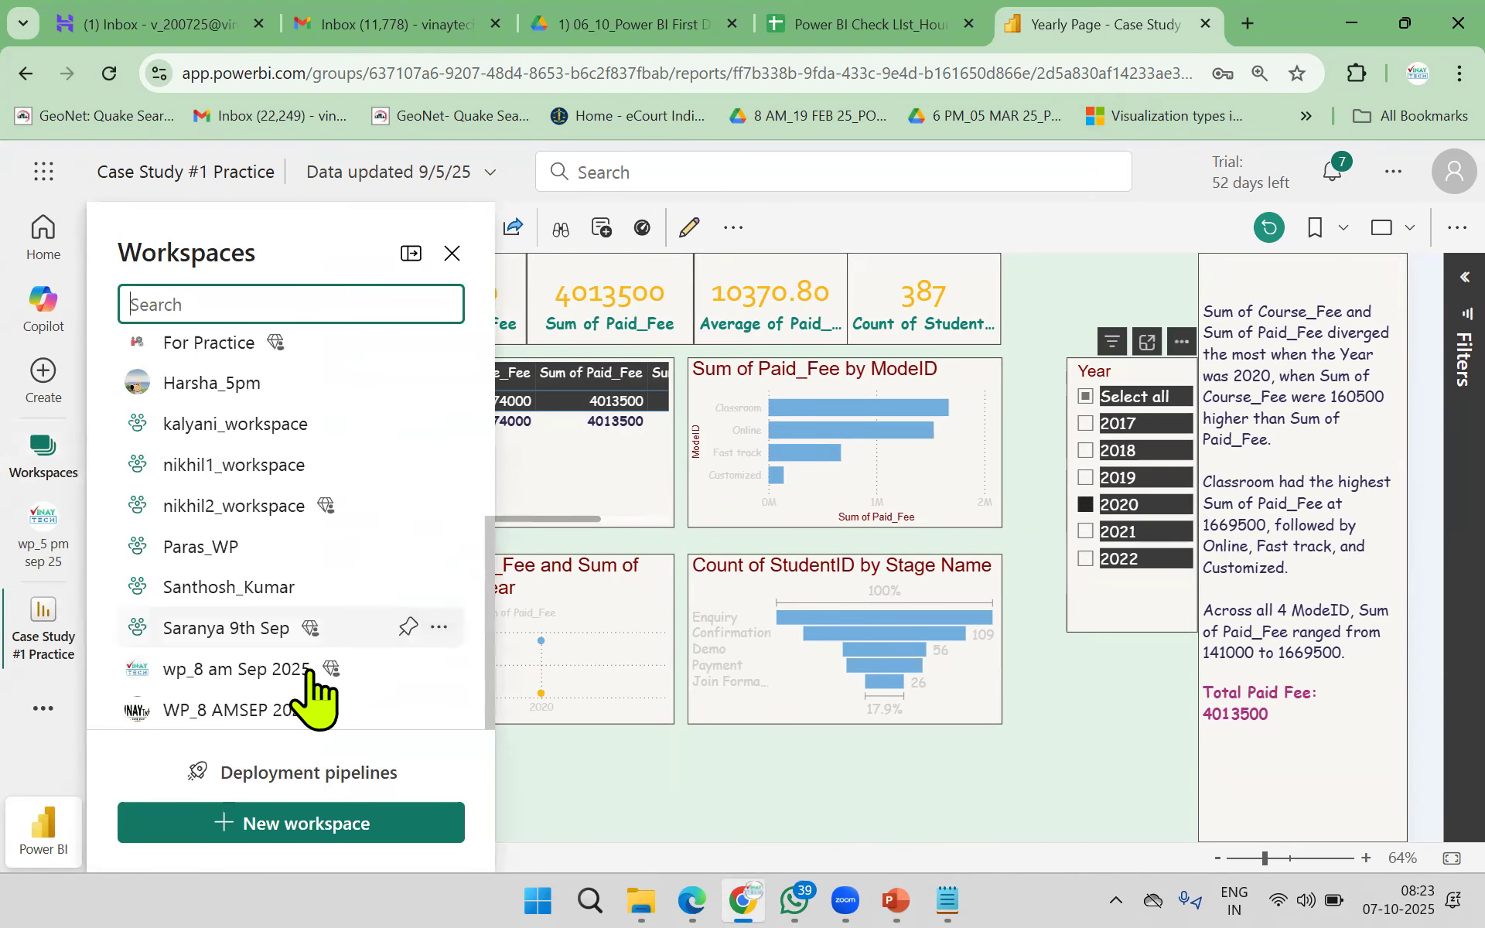
{"action": "left_click", "coordinate": [294, 691]}
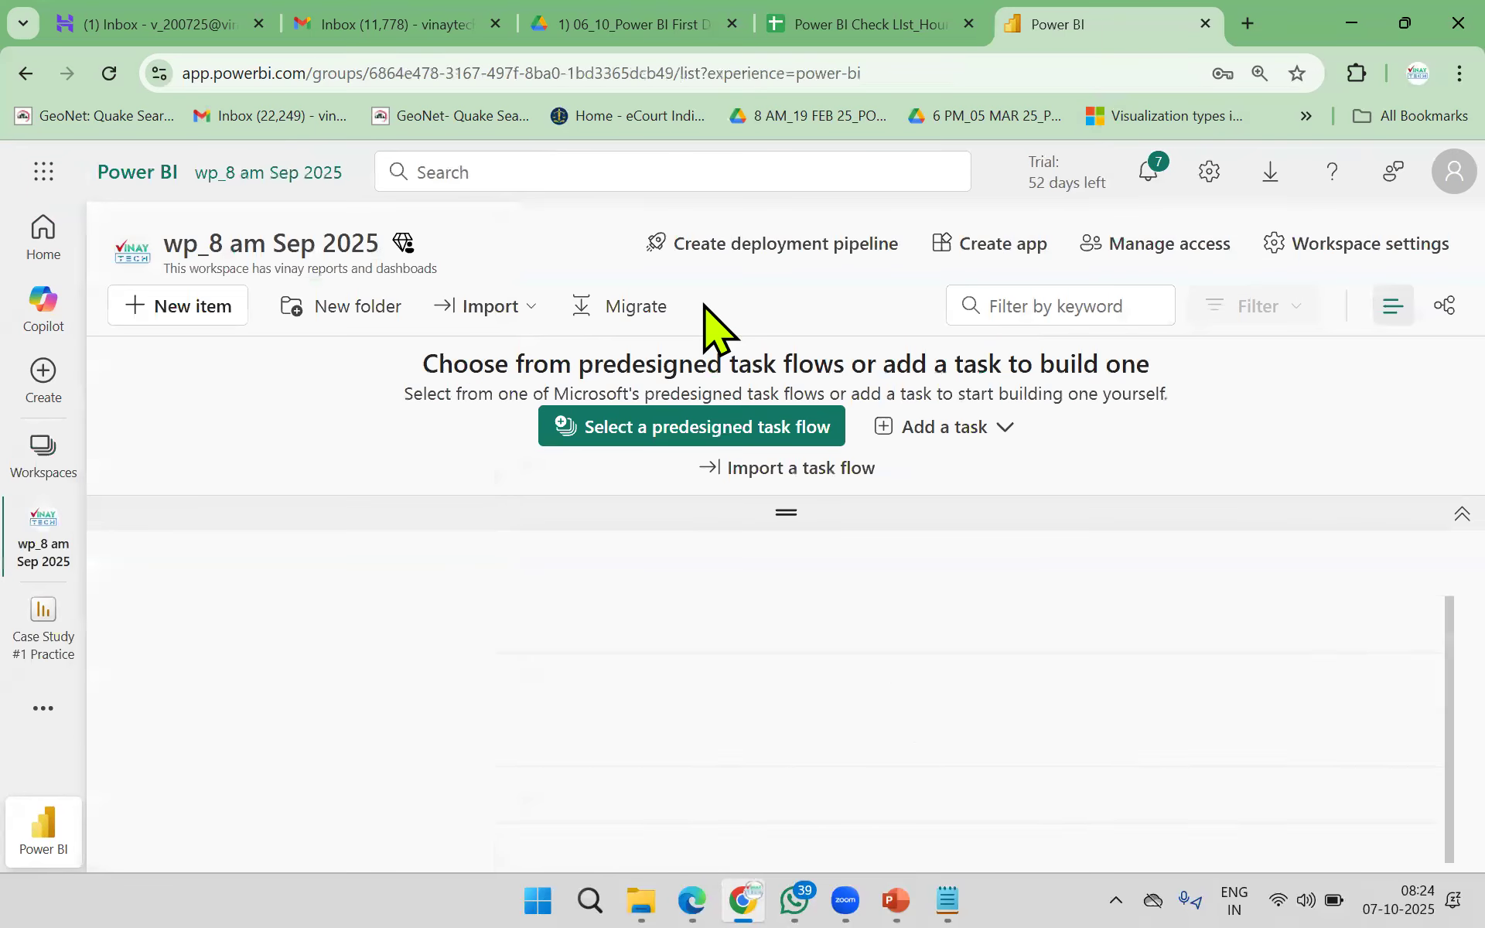
{"action": "scroll", "coordinate": [615, 665], "scroll_direction": "down", "scroll_amount": 1}
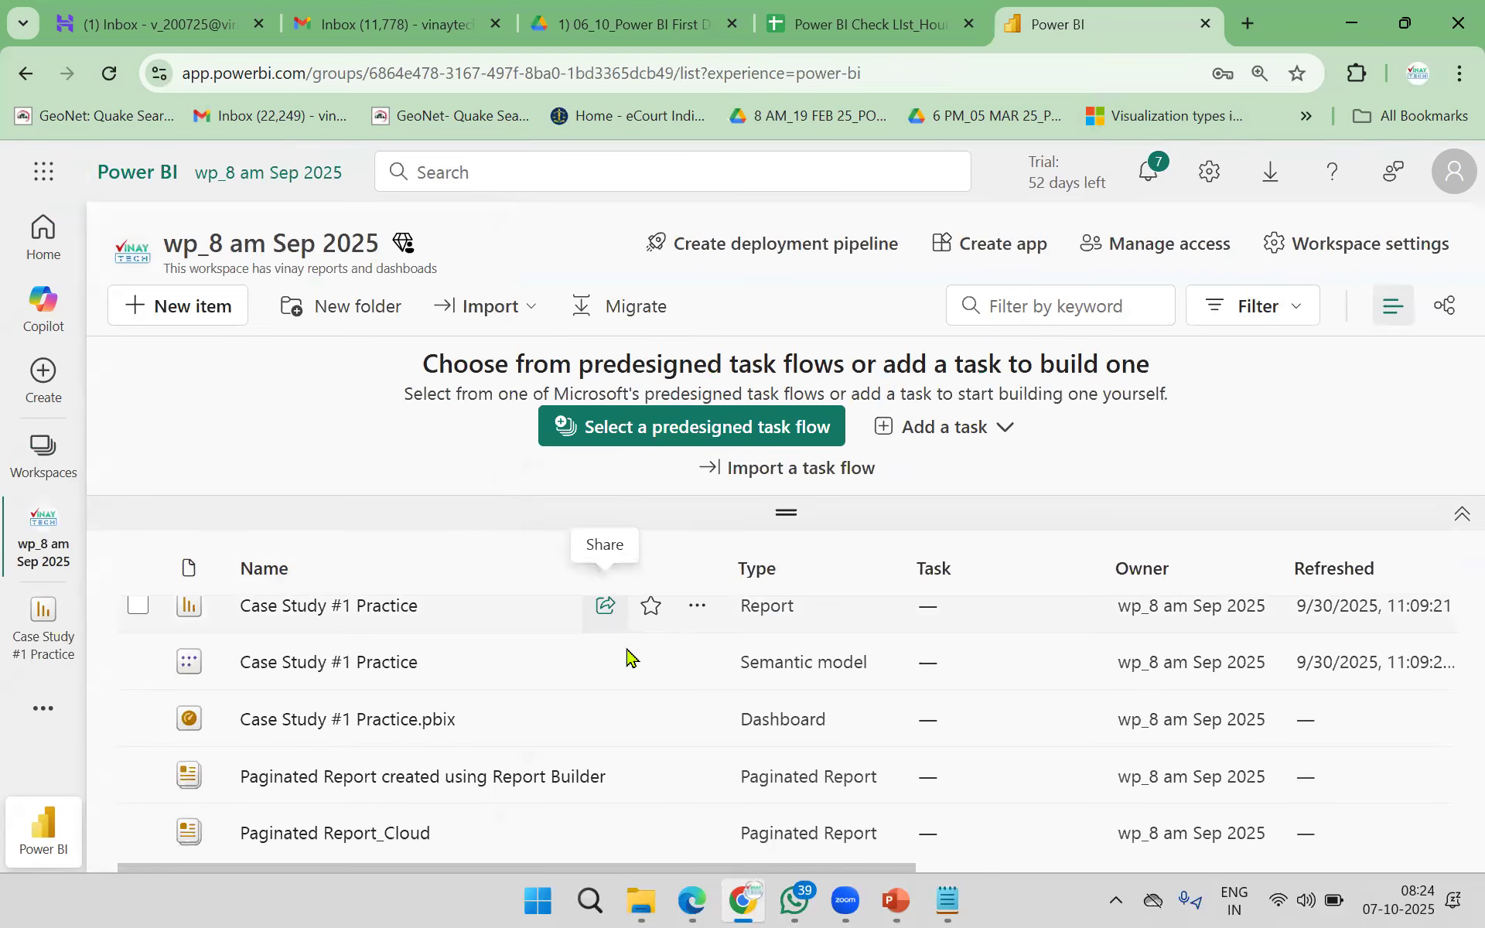
{"action": "left_click", "coordinate": [385, 776]}
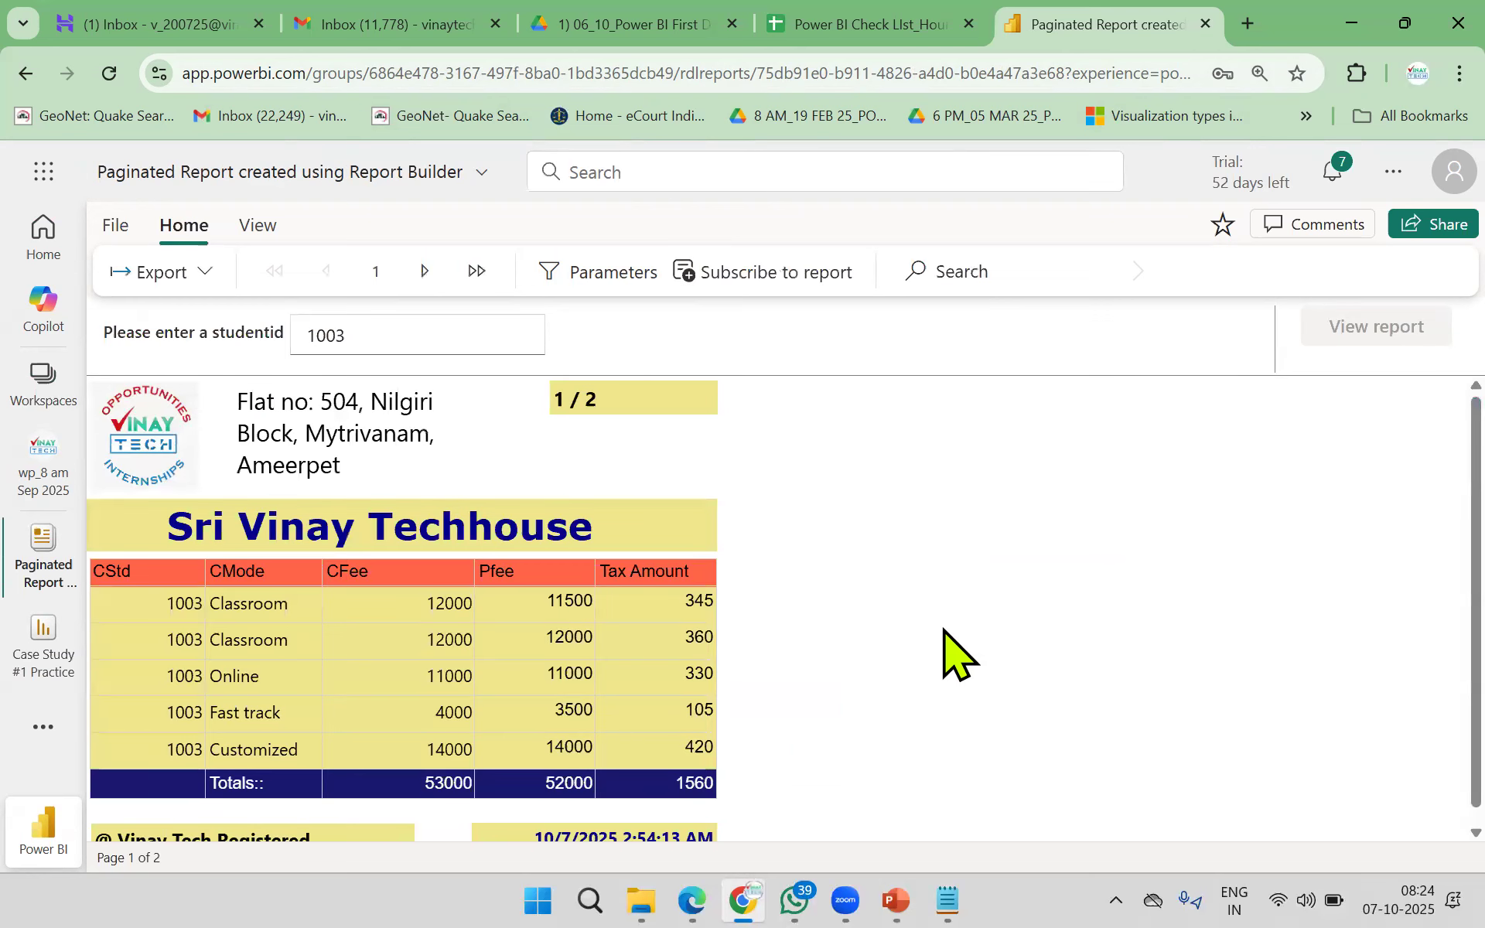
{"action": "left_click", "coordinate": [424, 272]}
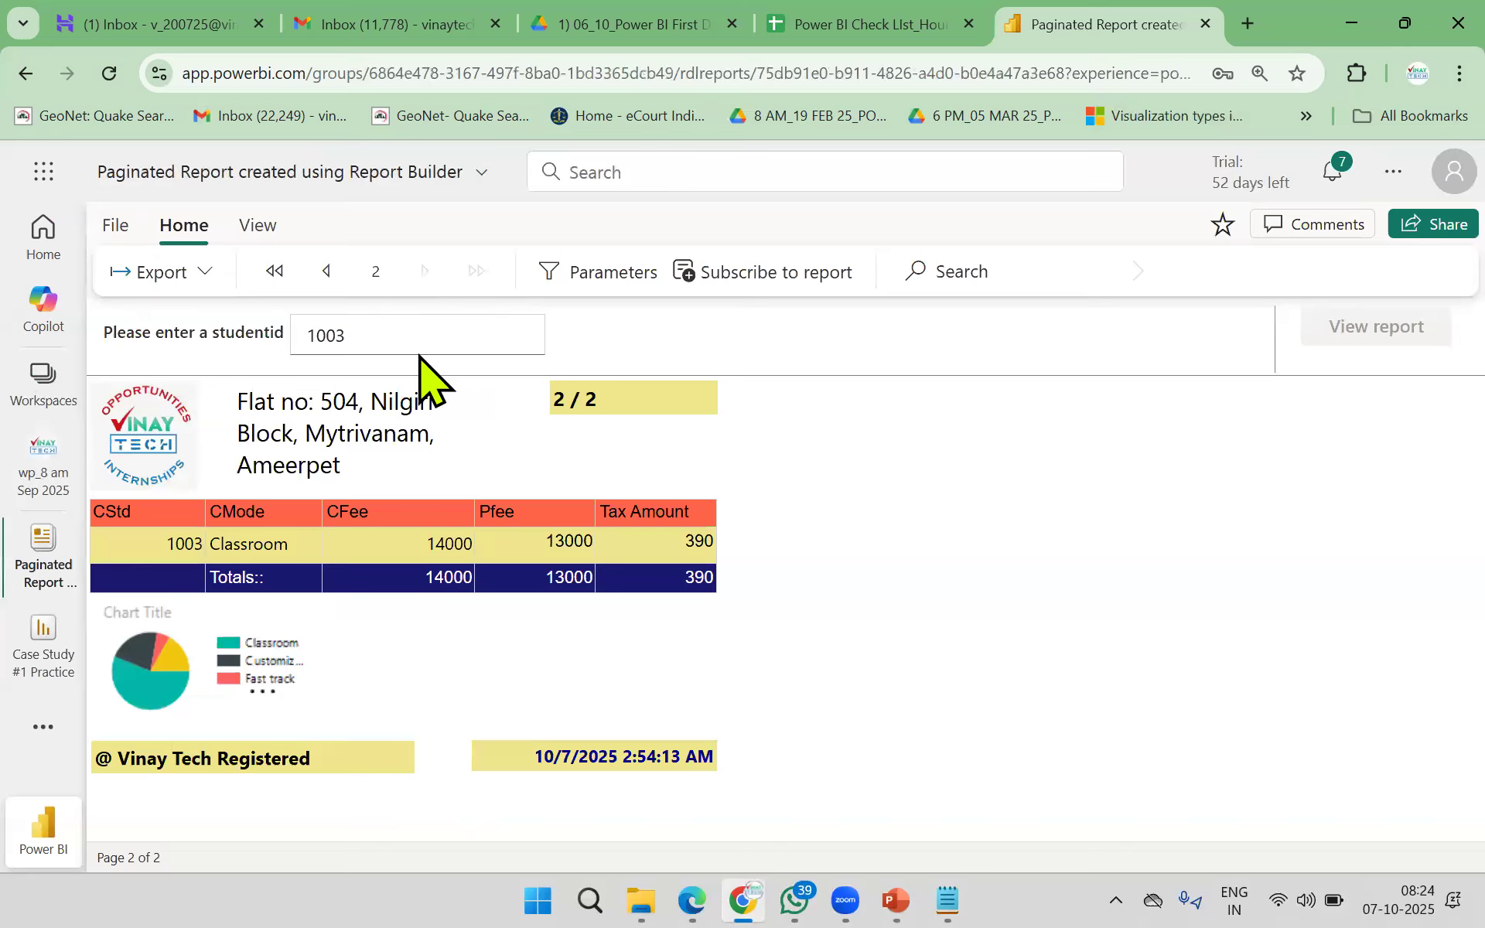
{"action": "left_click", "coordinate": [351, 285]}
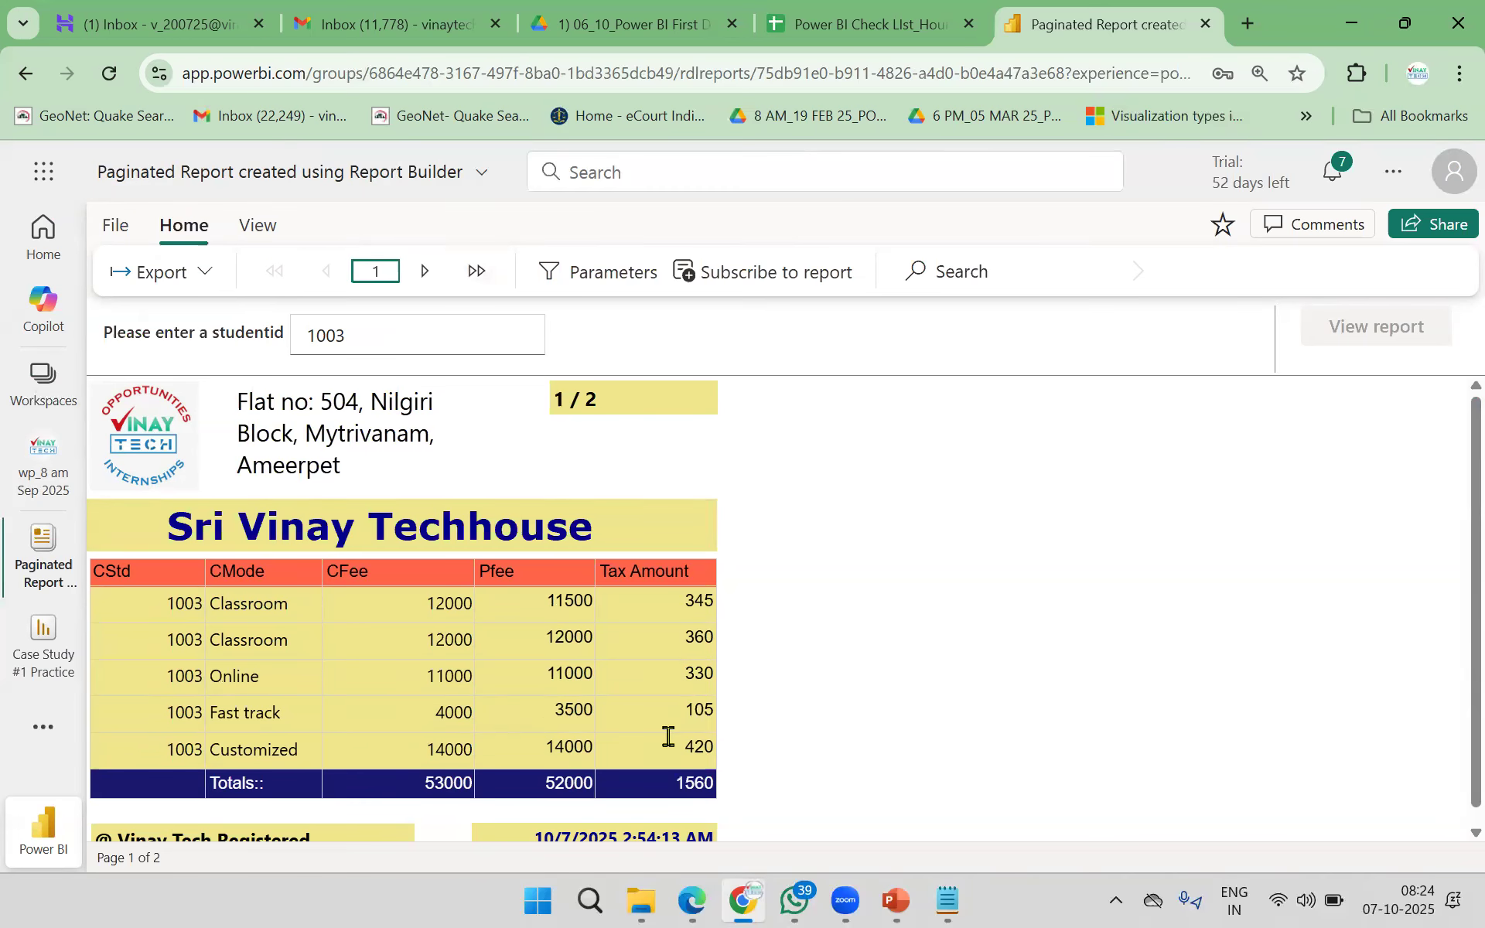
Step: Switch to the PowerPoint slide show on reporting types, handwrite a note below the non-paginated tools, and circle the Non-Paginated report heading
{"action": "mouse_move", "coordinate": [901, 882]}
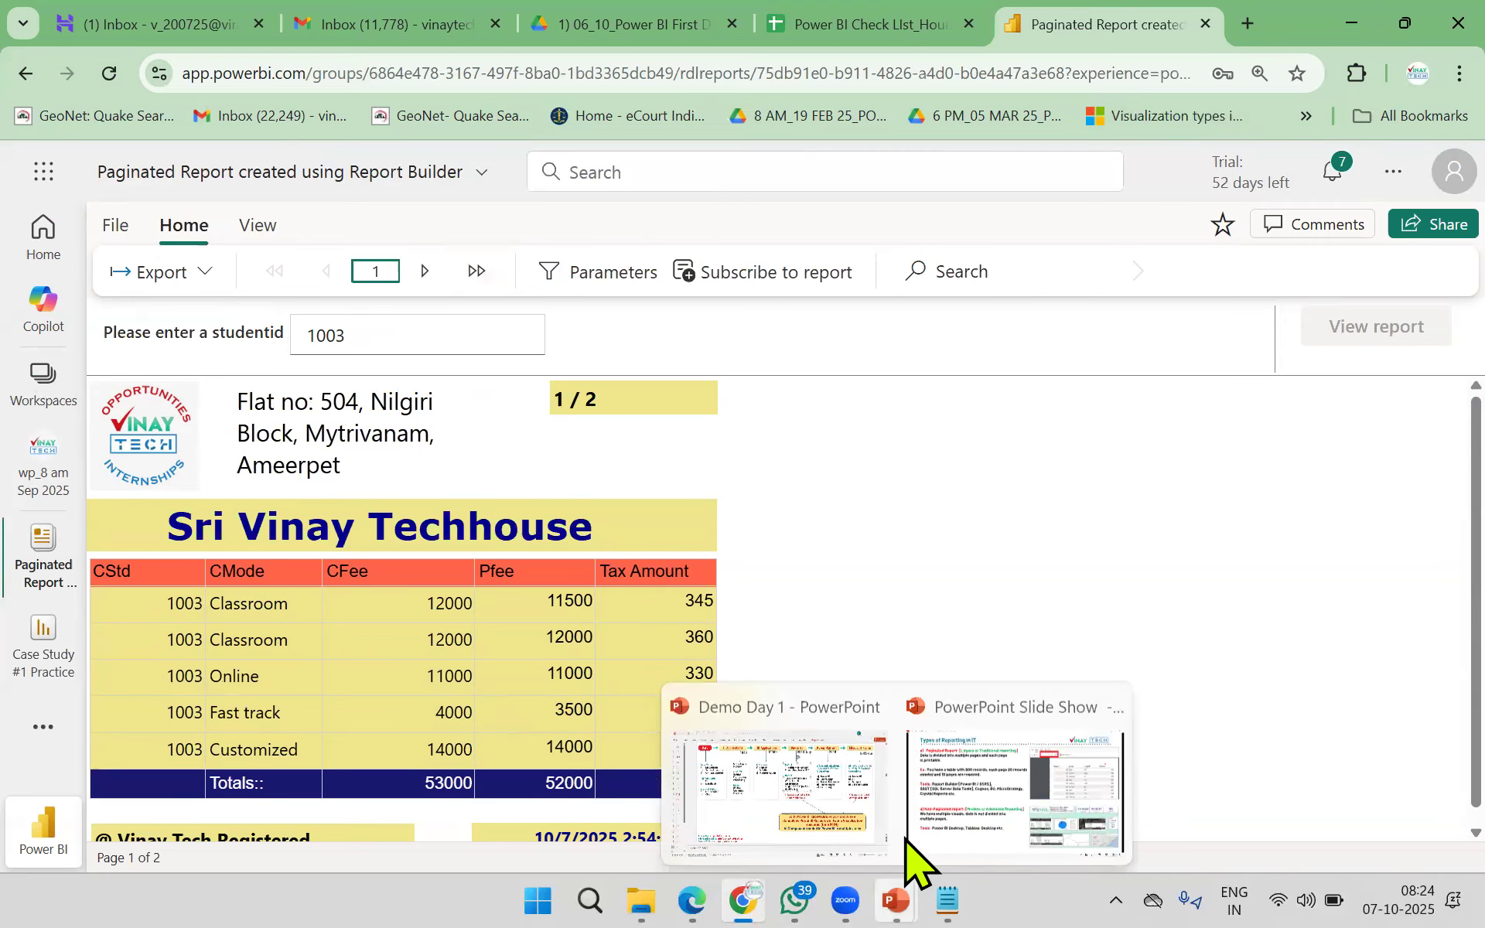
{"action": "left_click", "coordinate": [901, 762]}
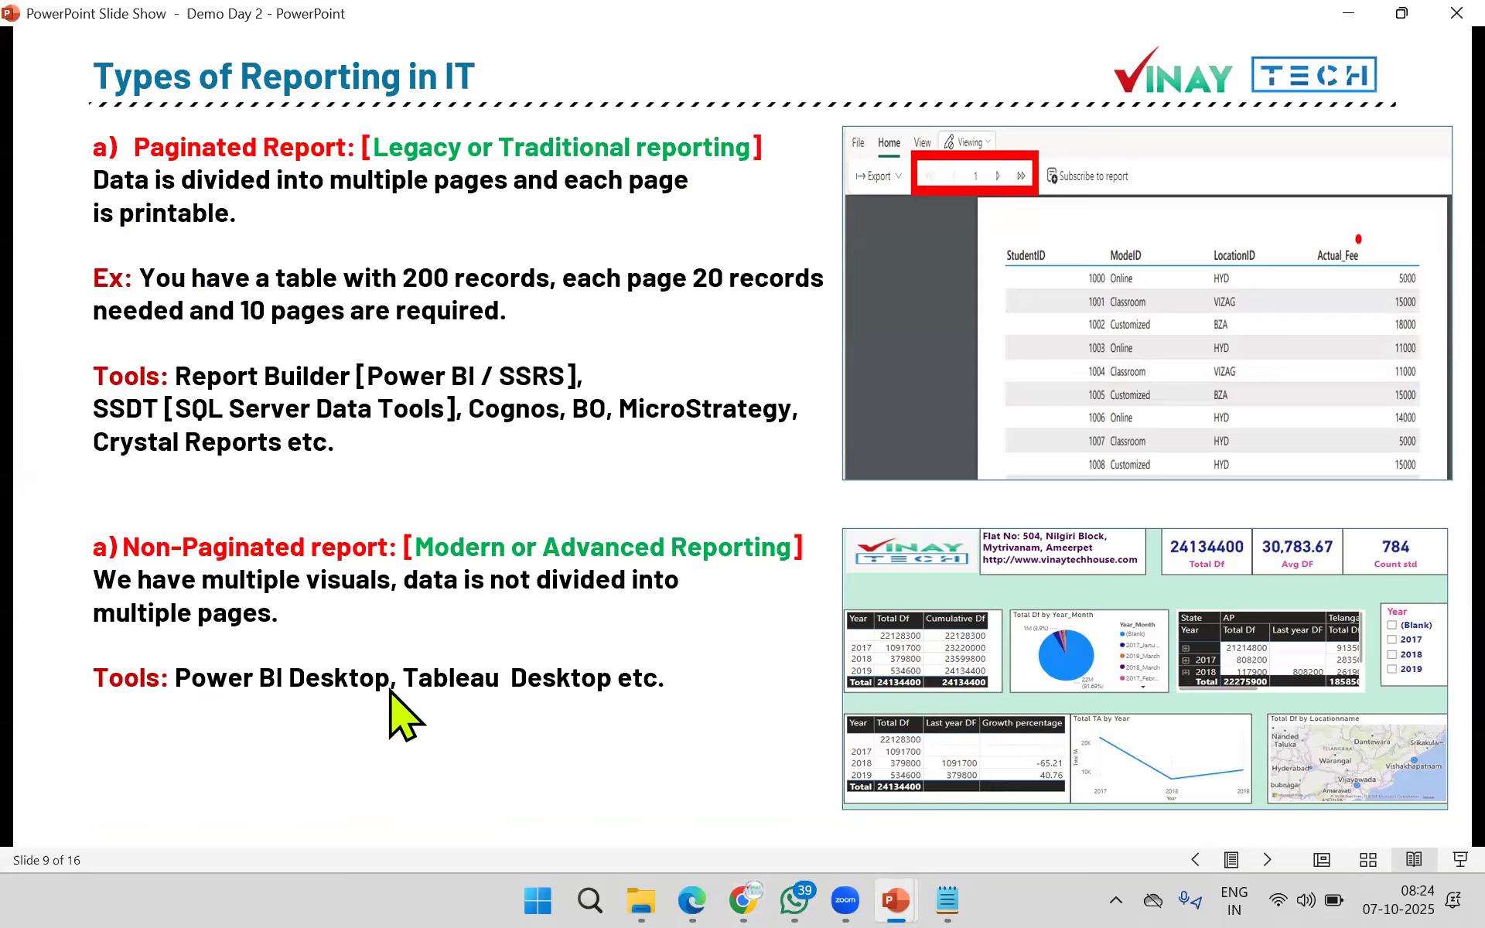
{"action": "key", "text": "ctrl+p"}
{"action": "left_click_drag", "start_coordinate": [349, 728], "coordinate": [403, 748]}
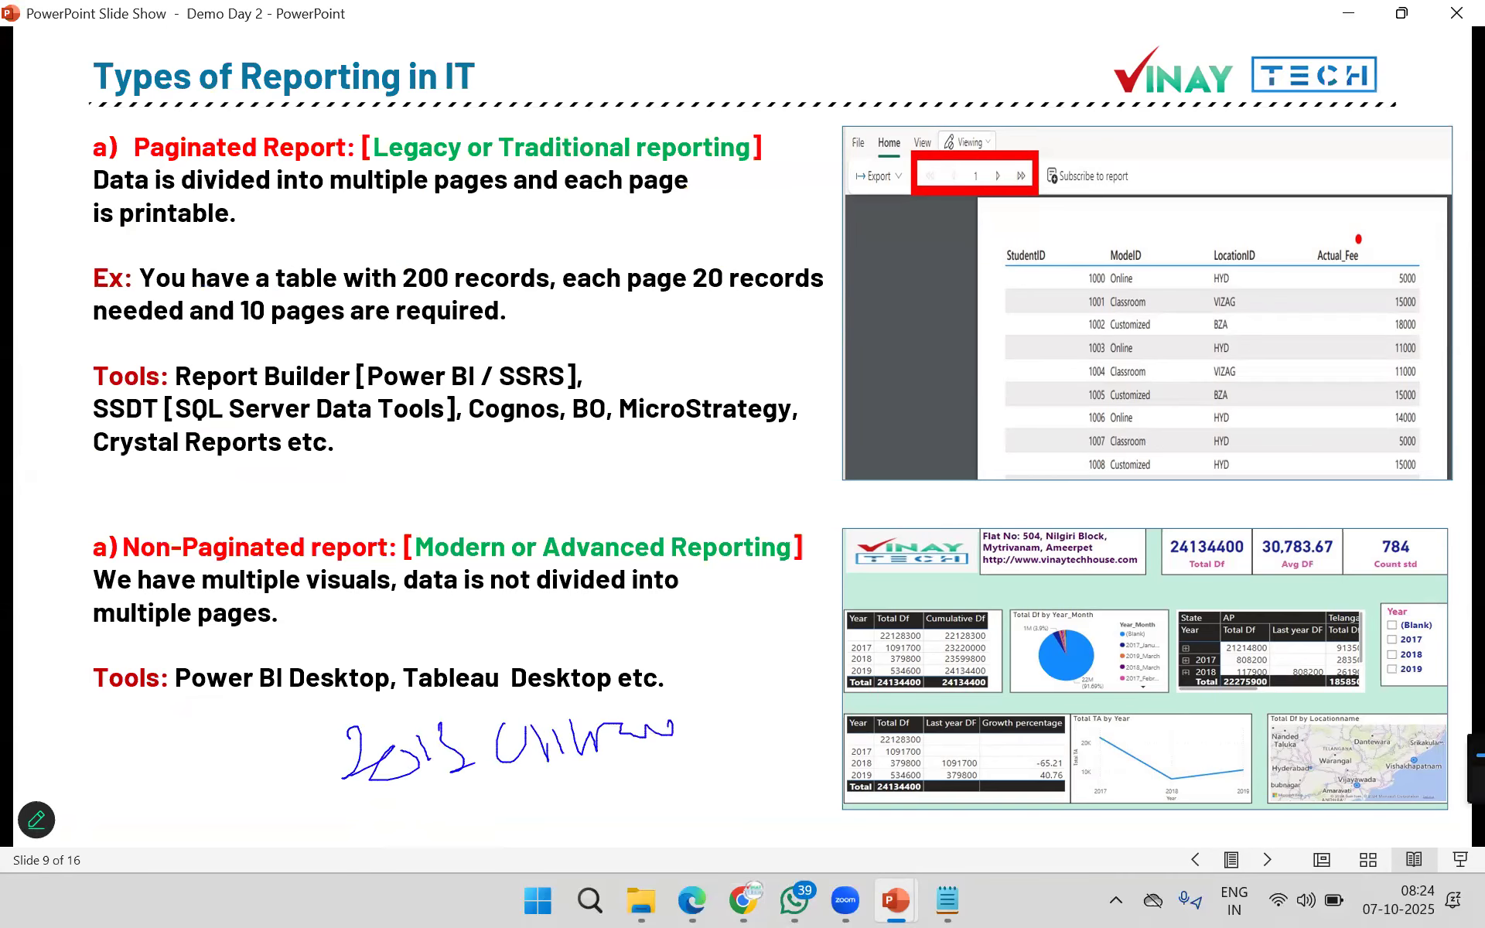
{"action": "left_click_drag", "start_coordinate": [501, 832], "coordinate": [551, 826]}
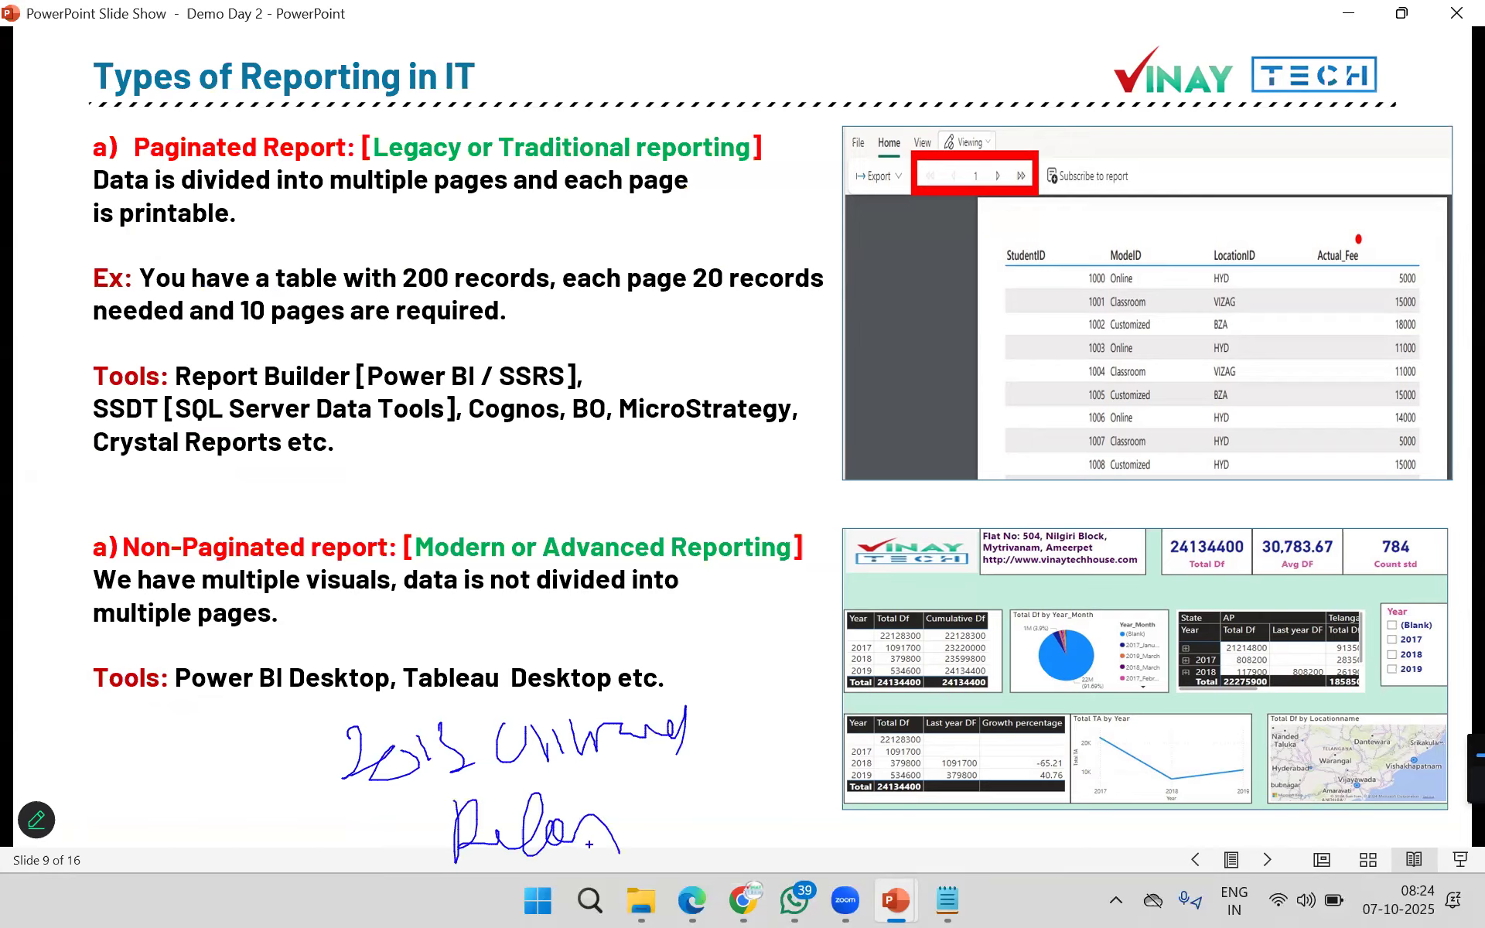
{"action": "mouse_move", "coordinate": [417, 551]}
{"action": "left_mouse_down"}
{"action": "mouse_move", "coordinate": [84, 542]}
{"action": "mouse_move", "coordinate": [357, 576]}
{"action": "left_mouse_up"}
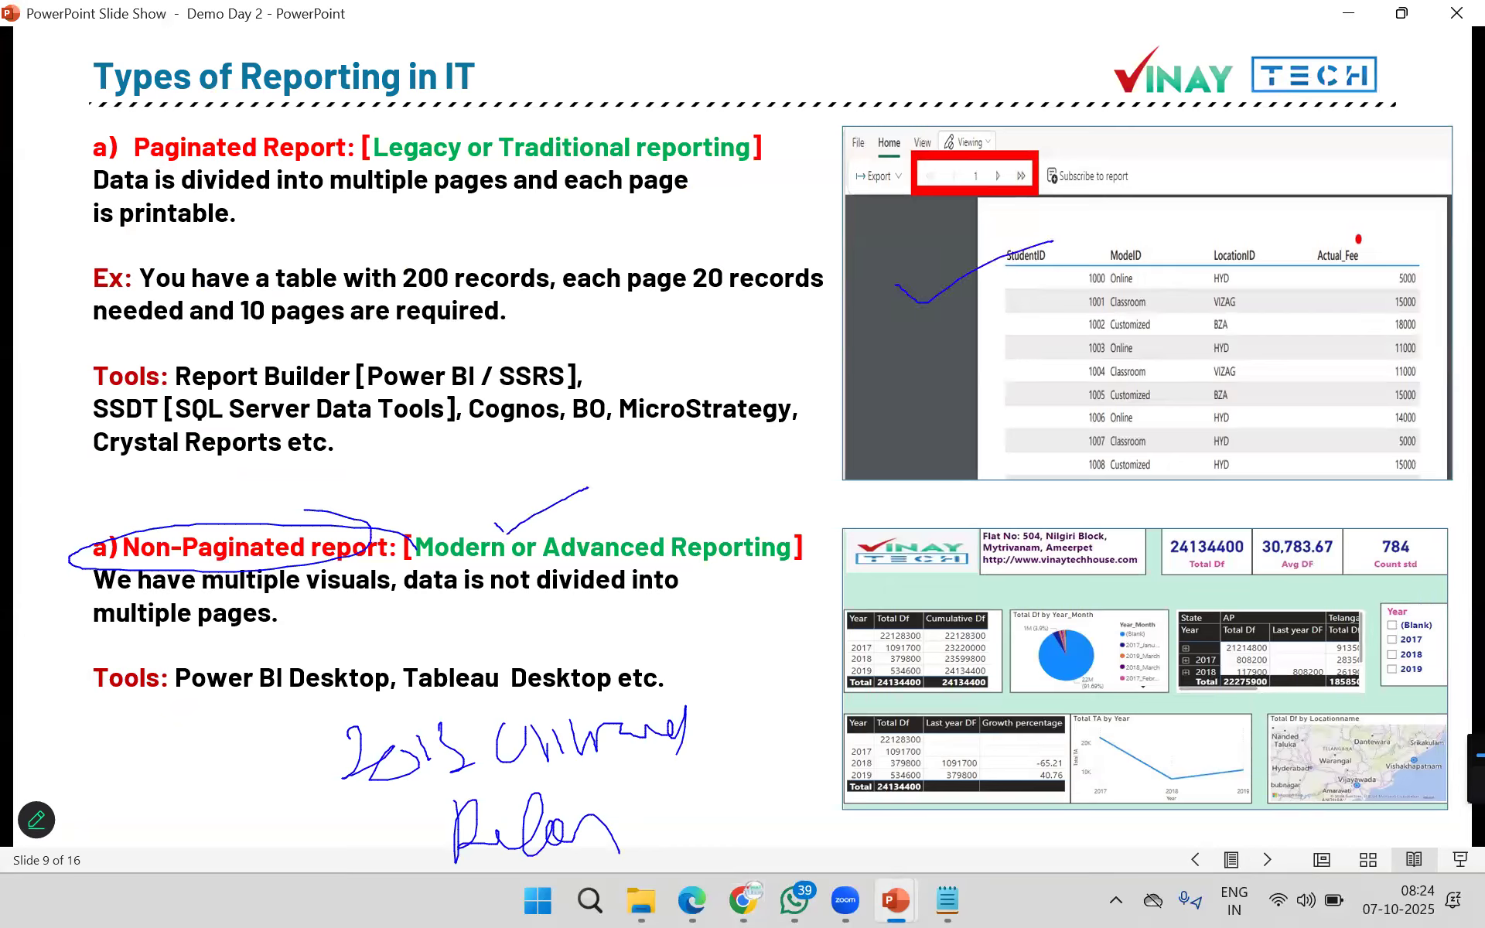
Step: Handwrite and circle a year over the paginated report description, add an arrow up from it, and exit the slide show
{"action": "left_click_drag", "start_coordinate": [457, 233], "coordinate": [535, 219]}
{"action": "left_click_drag", "start_coordinate": [668, 232], "coordinate": [534, 112]}
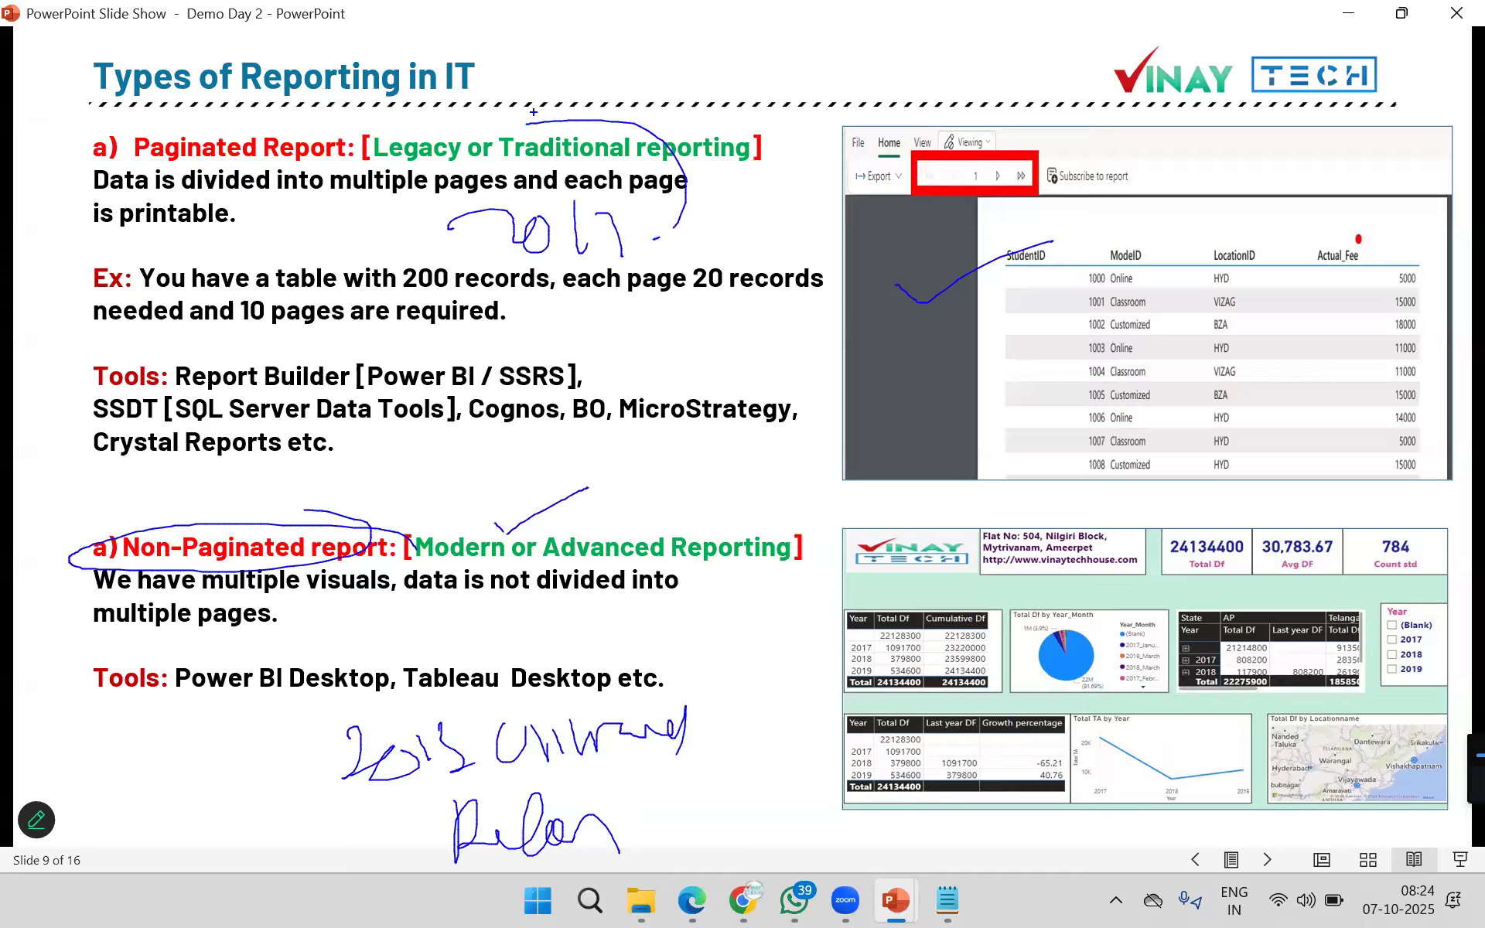
{"action": "left_click_drag", "start_coordinate": [464, 167], "coordinate": [640, 239]}
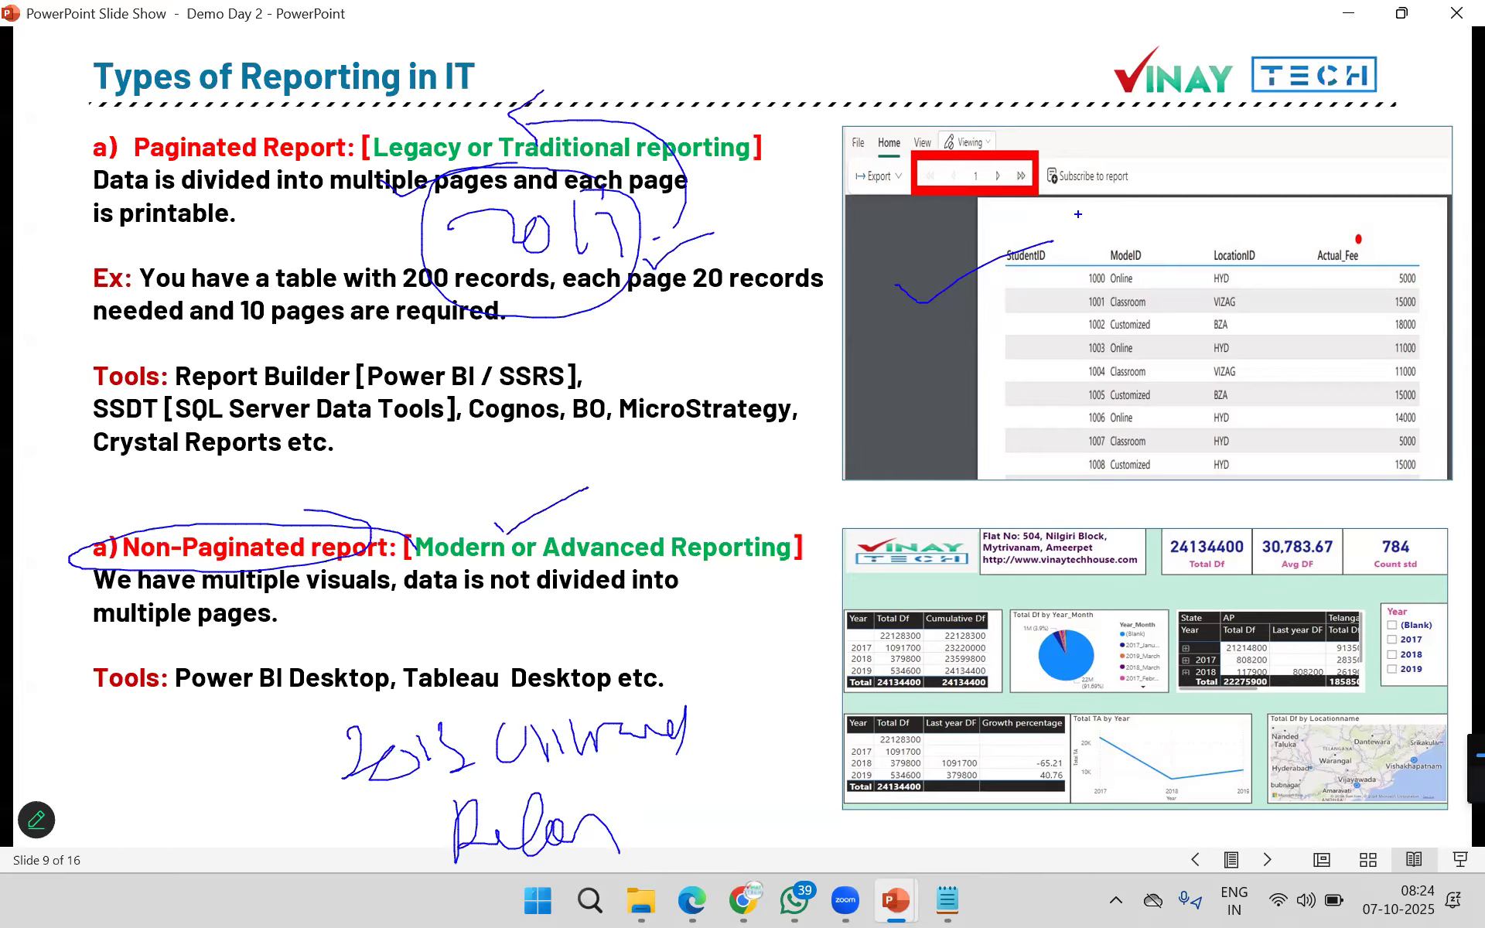
{"action": "key", "text": "Escape"}
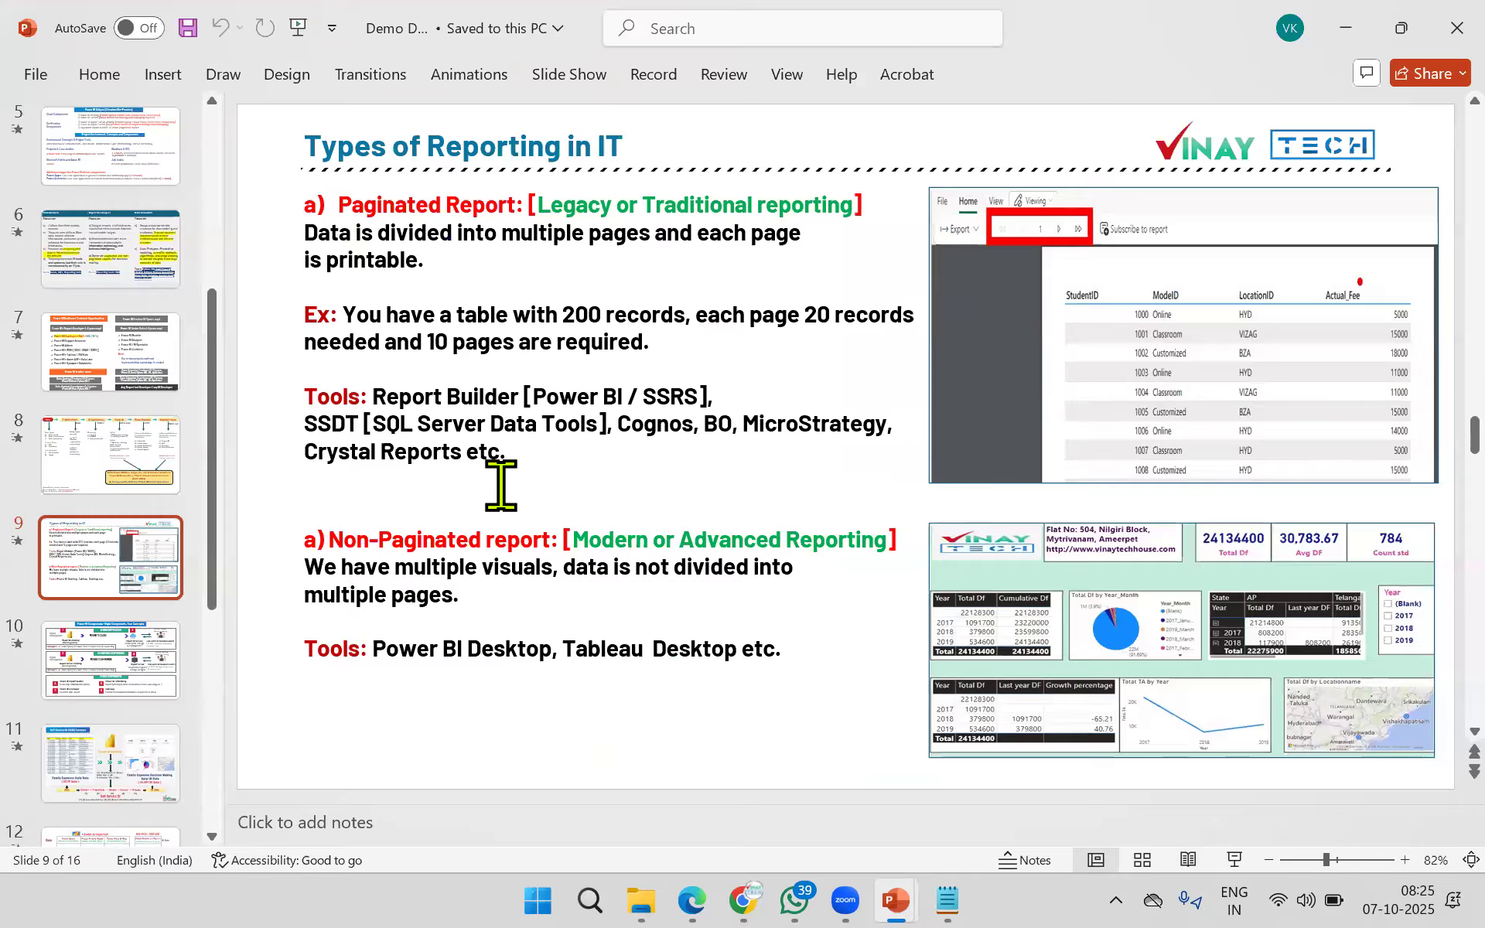
Step: Switch back to Chrome and open naukri.com in a new tab to reach its job search
{"action": "left_click", "coordinate": [742, 900]}
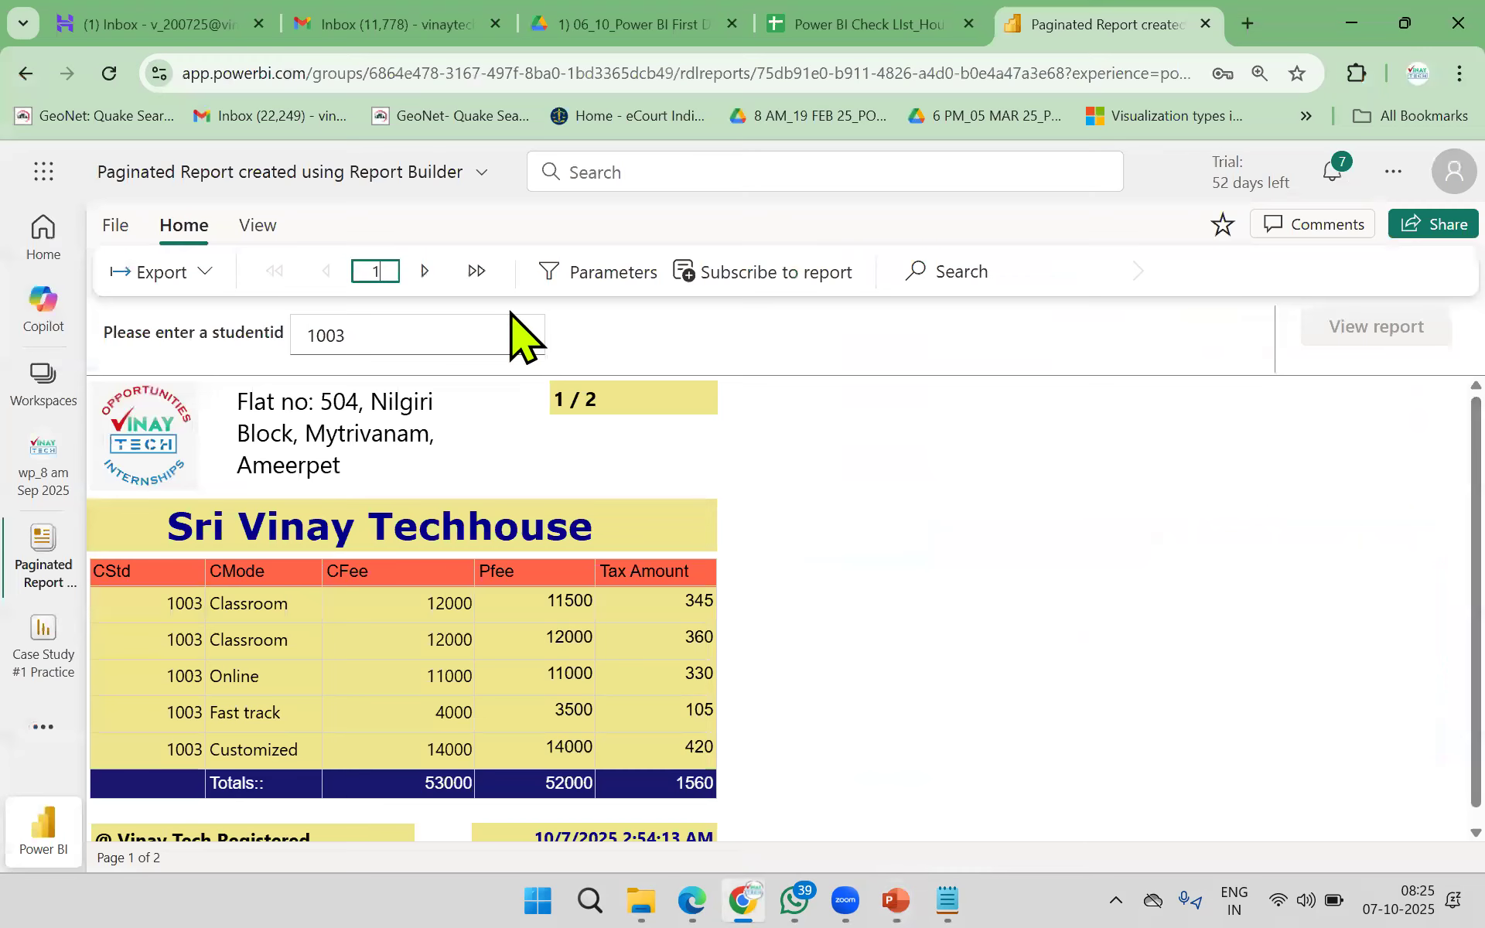
{"action": "left_click", "coordinate": [753, 73]}
{"action": "left_click", "coordinate": [1247, 23]}
{"action": "type", "text": "naukri.com"}
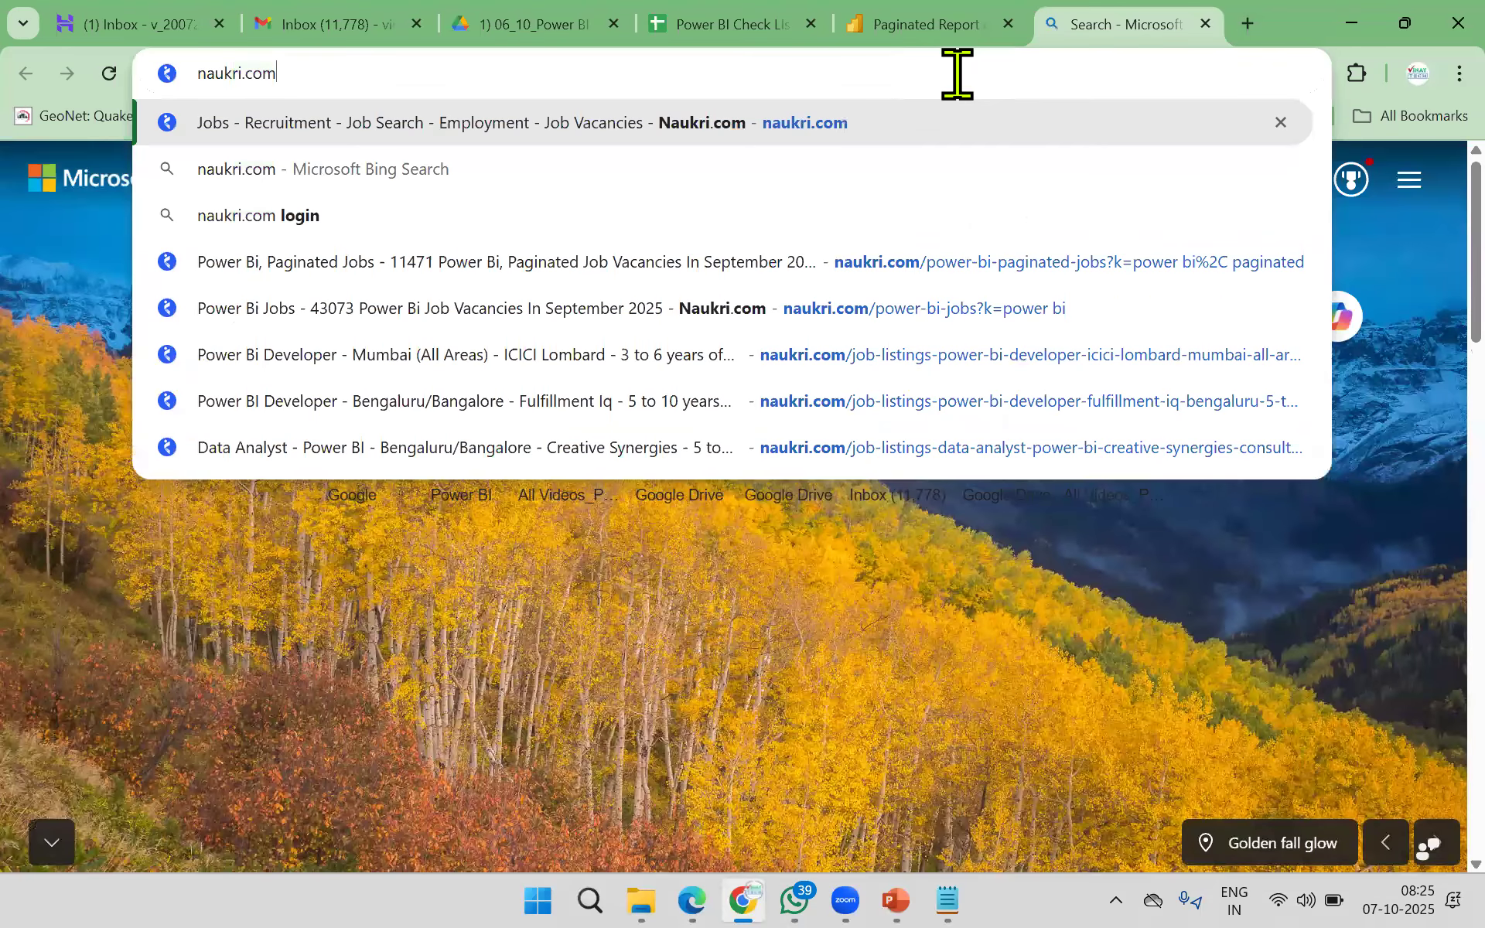
{"action": "key", "text": "Return"}
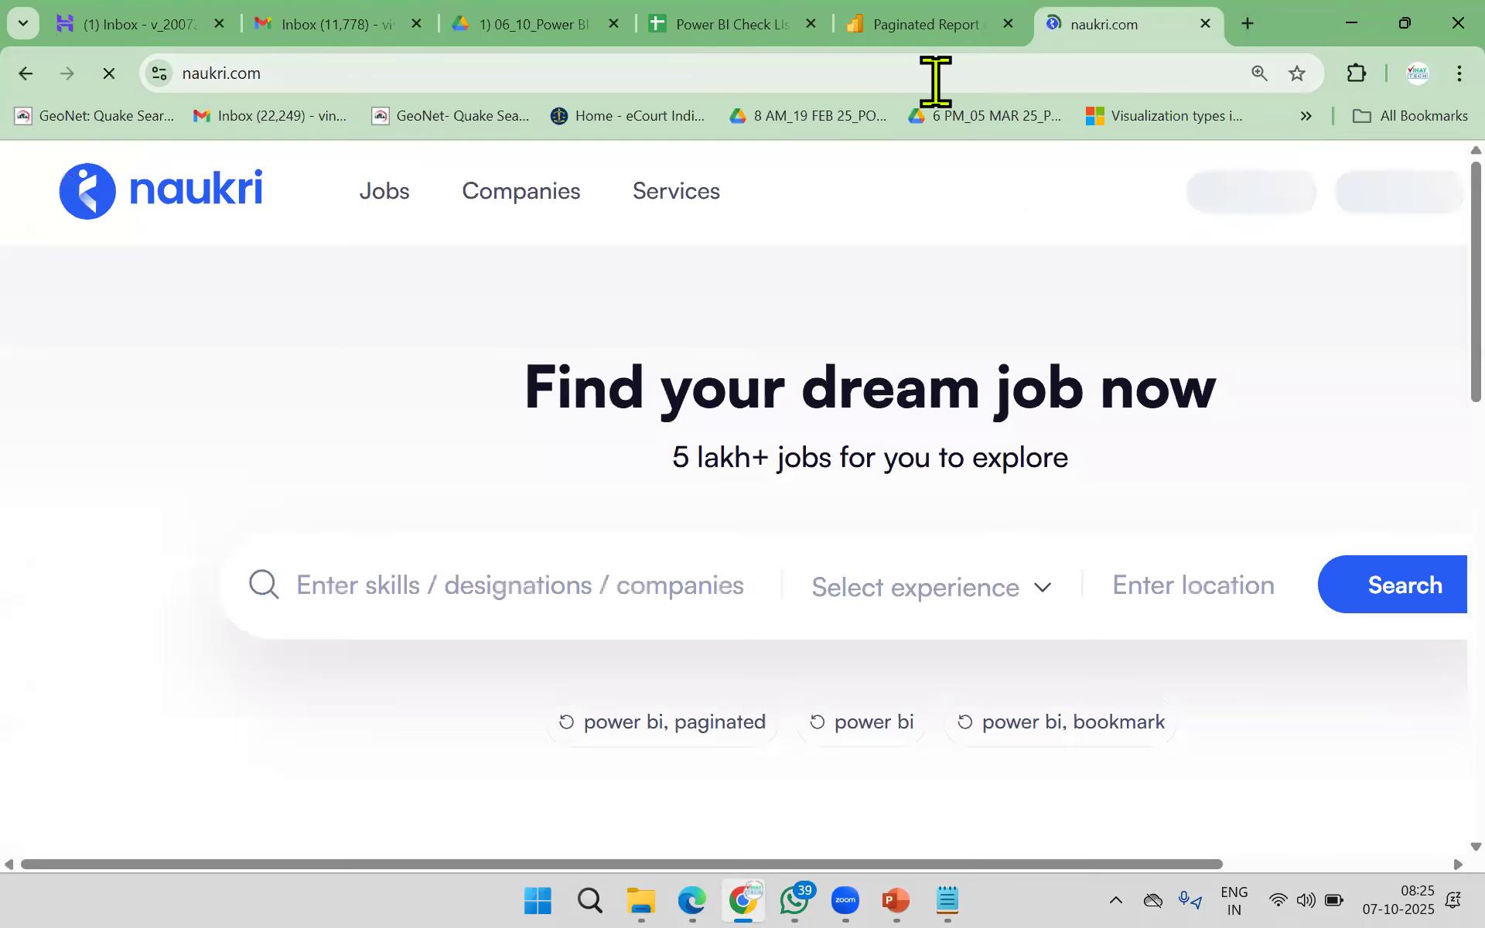
{"action": "left_click", "coordinate": [452, 598]}
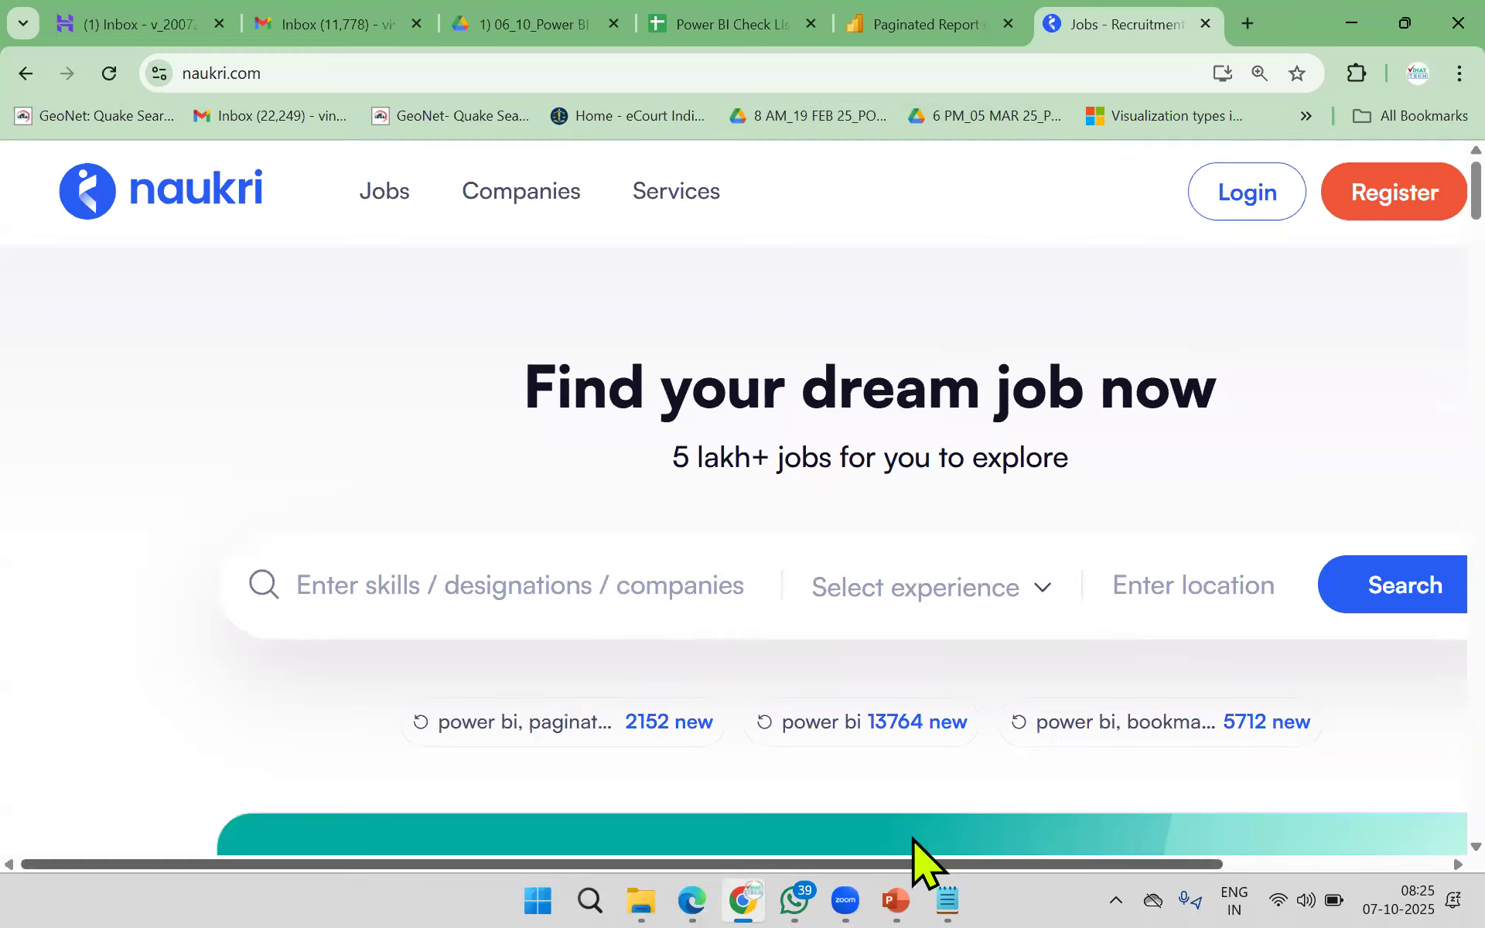
Step: Switch to the PowerPoint deck and show slide 10, Power BI Components – Eight Components, Four Concepts, in reading view
{"action": "mouse_move", "coordinate": [897, 897]}
{"action": "left_click", "coordinate": [1029, 774]}
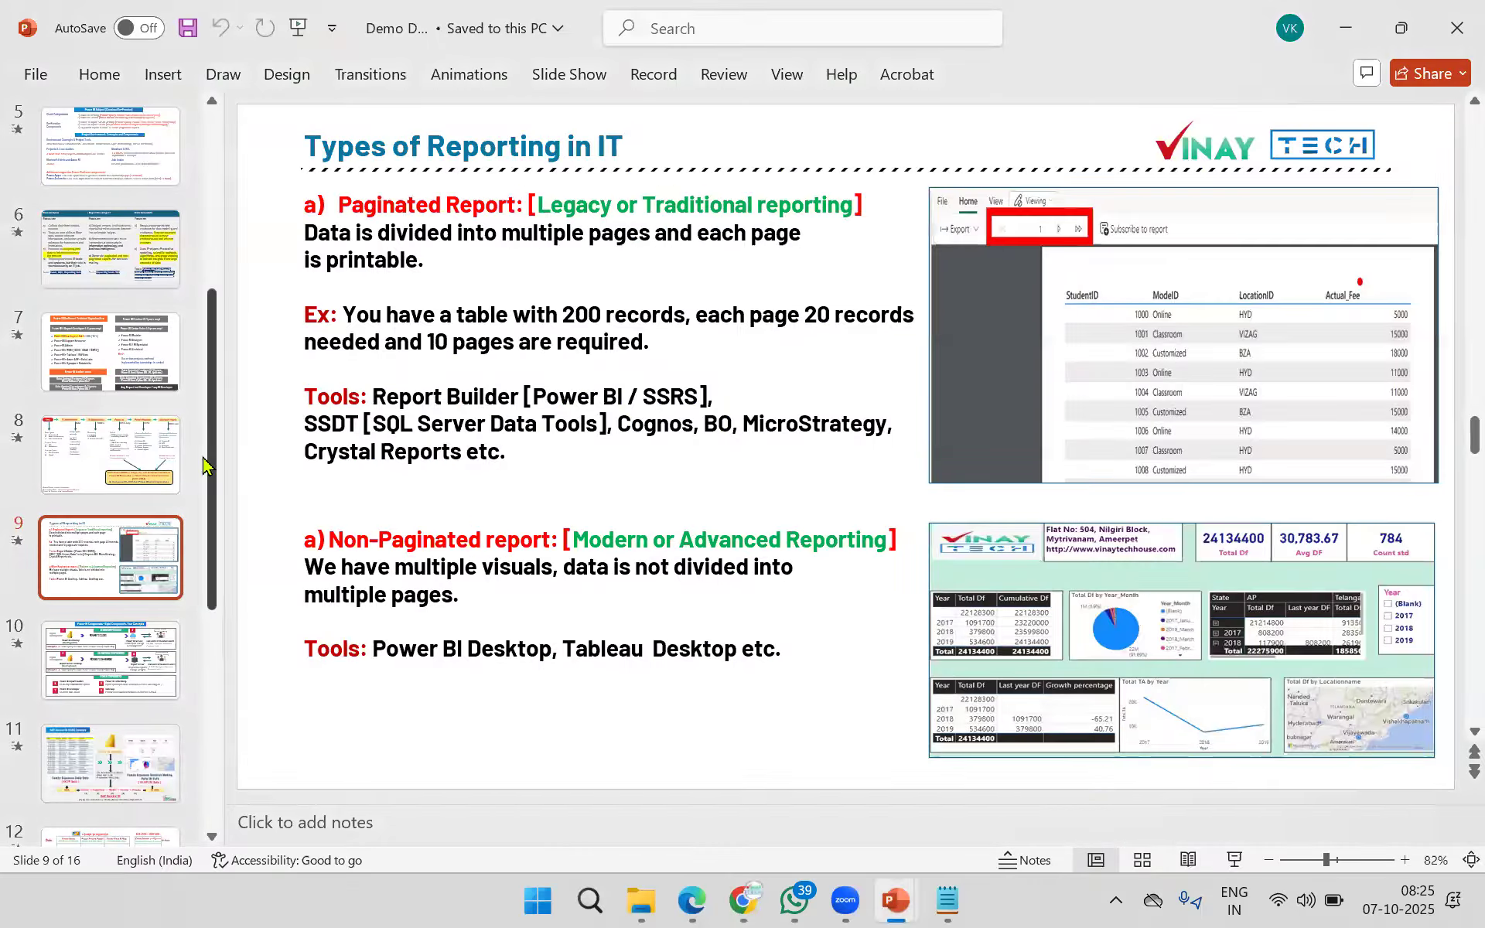
{"action": "left_click", "coordinate": [123, 673]}
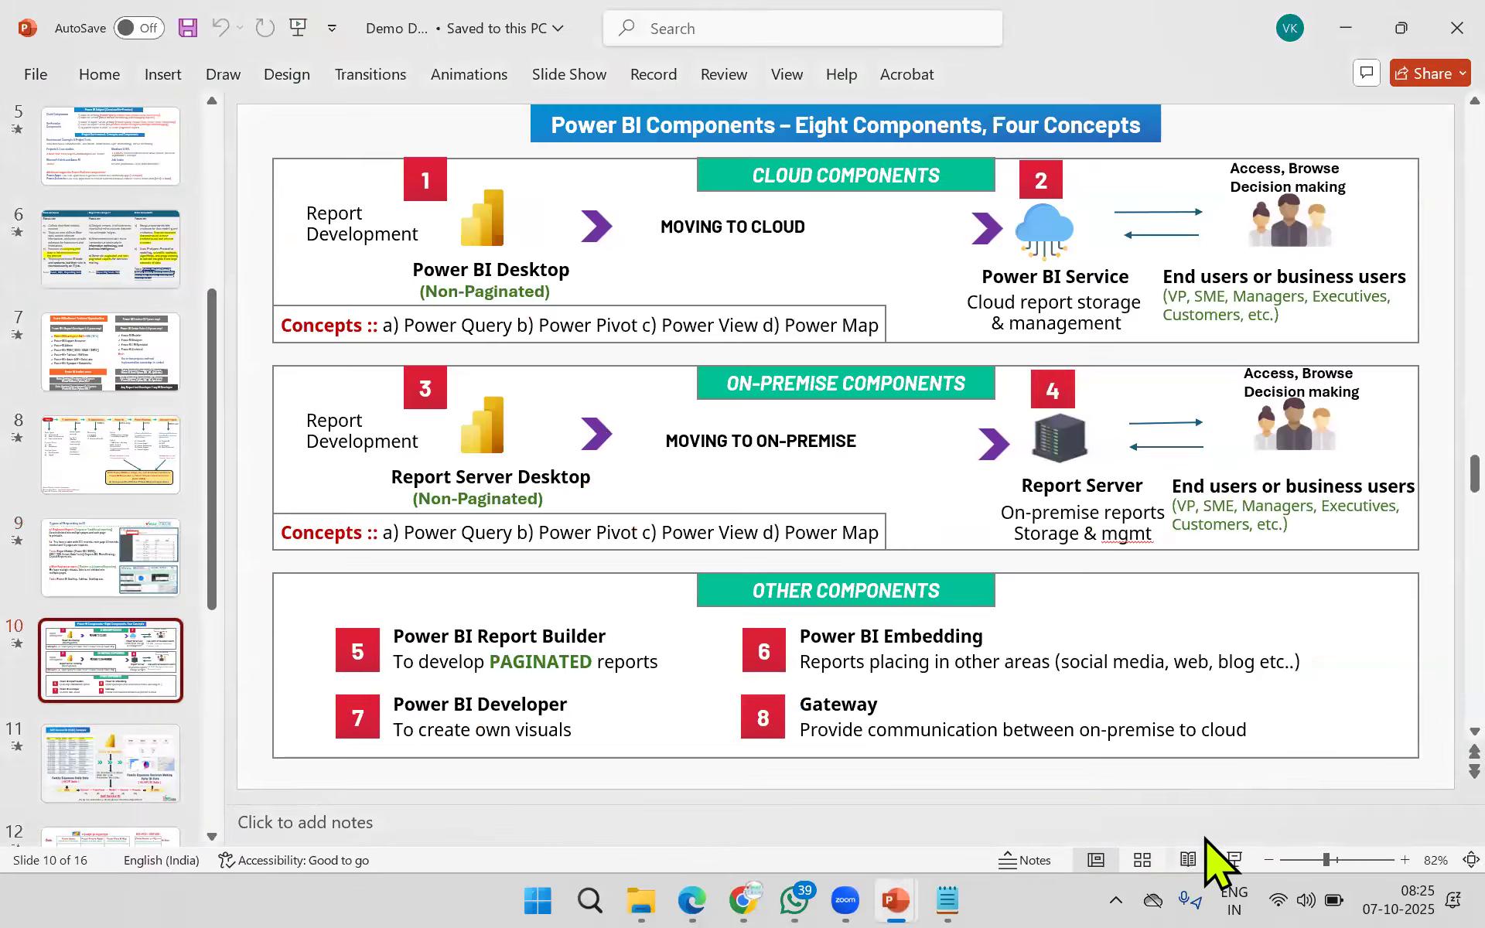
{"action": "left_click", "coordinate": [1184, 859]}
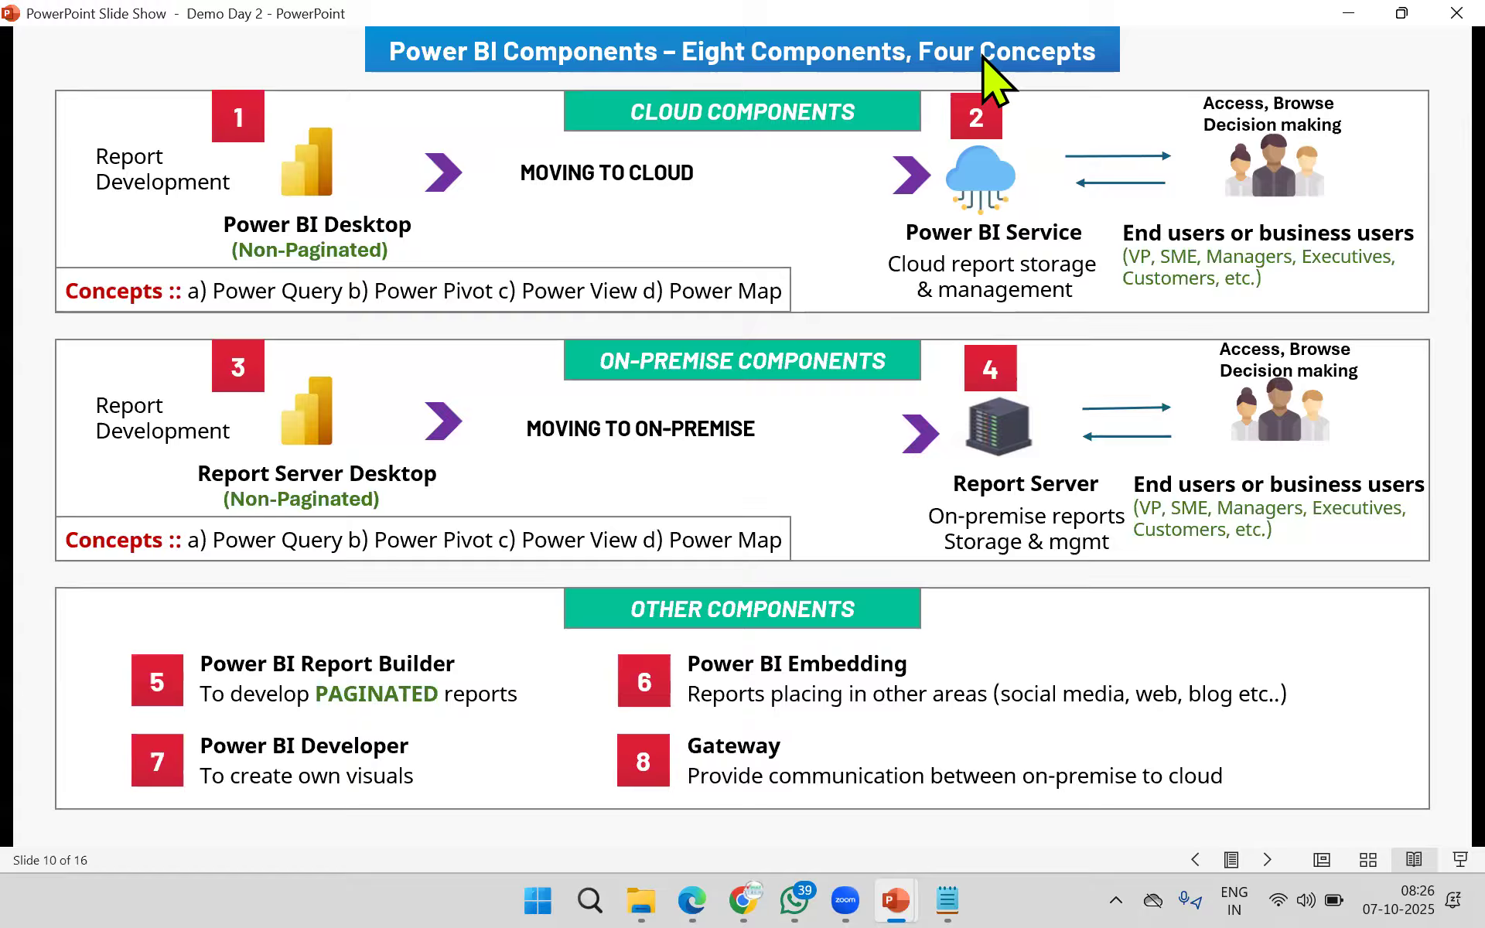
Step: Mark up Power BI Desktop on the slide with arrows to its four numbered concepts, and circle Report Development
{"action": "left_click_drag", "start_coordinate": [288, 101], "coordinate": [325, 124]}
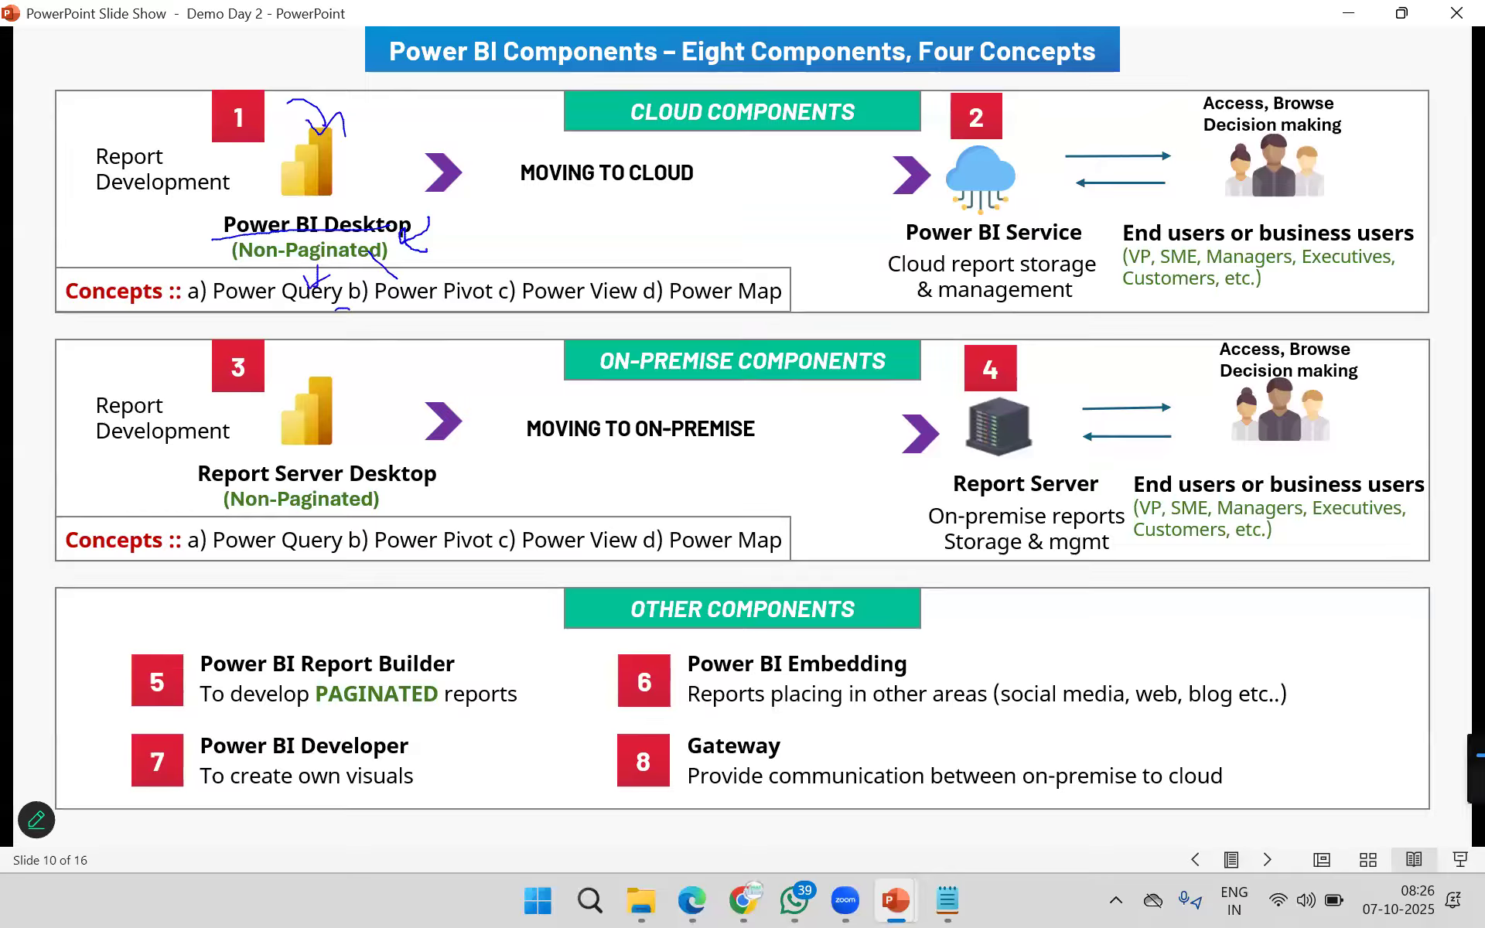
{"action": "left_click_drag", "start_coordinate": [584, 302], "coordinate": [580, 323]}
{"action": "left_click_drag", "start_coordinate": [499, 248], "coordinate": [611, 268]}
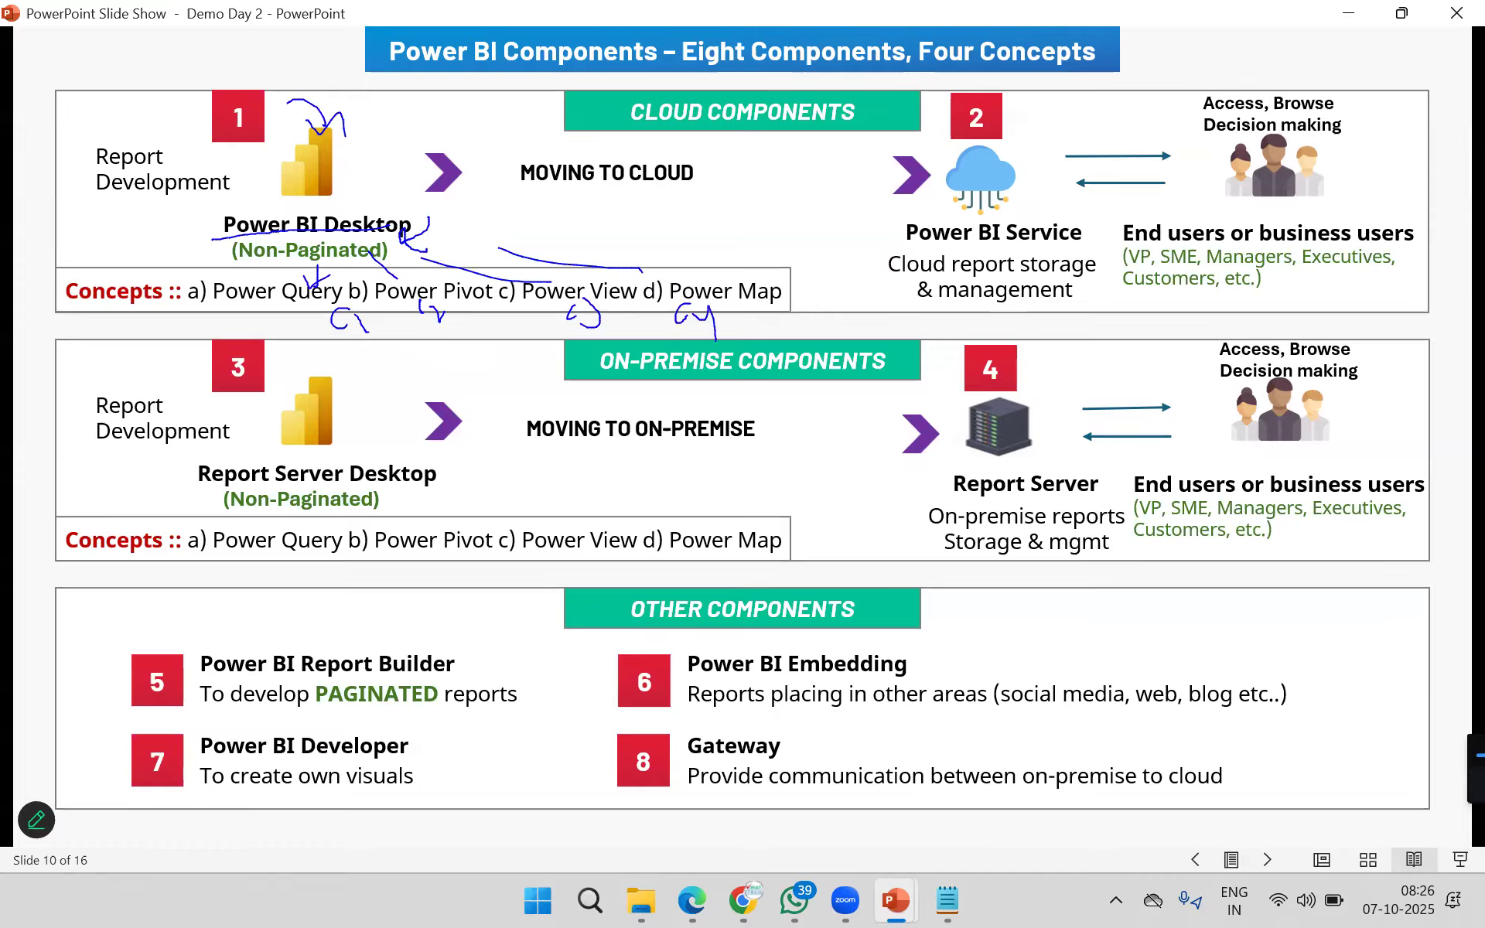
{"action": "mouse_move", "coordinate": [196, 163]}
{"action": "left_mouse_down"}
{"action": "mouse_move", "coordinate": [107, 218]}
{"action": "mouse_move", "coordinate": [201, 160]}
{"action": "left_mouse_up"}
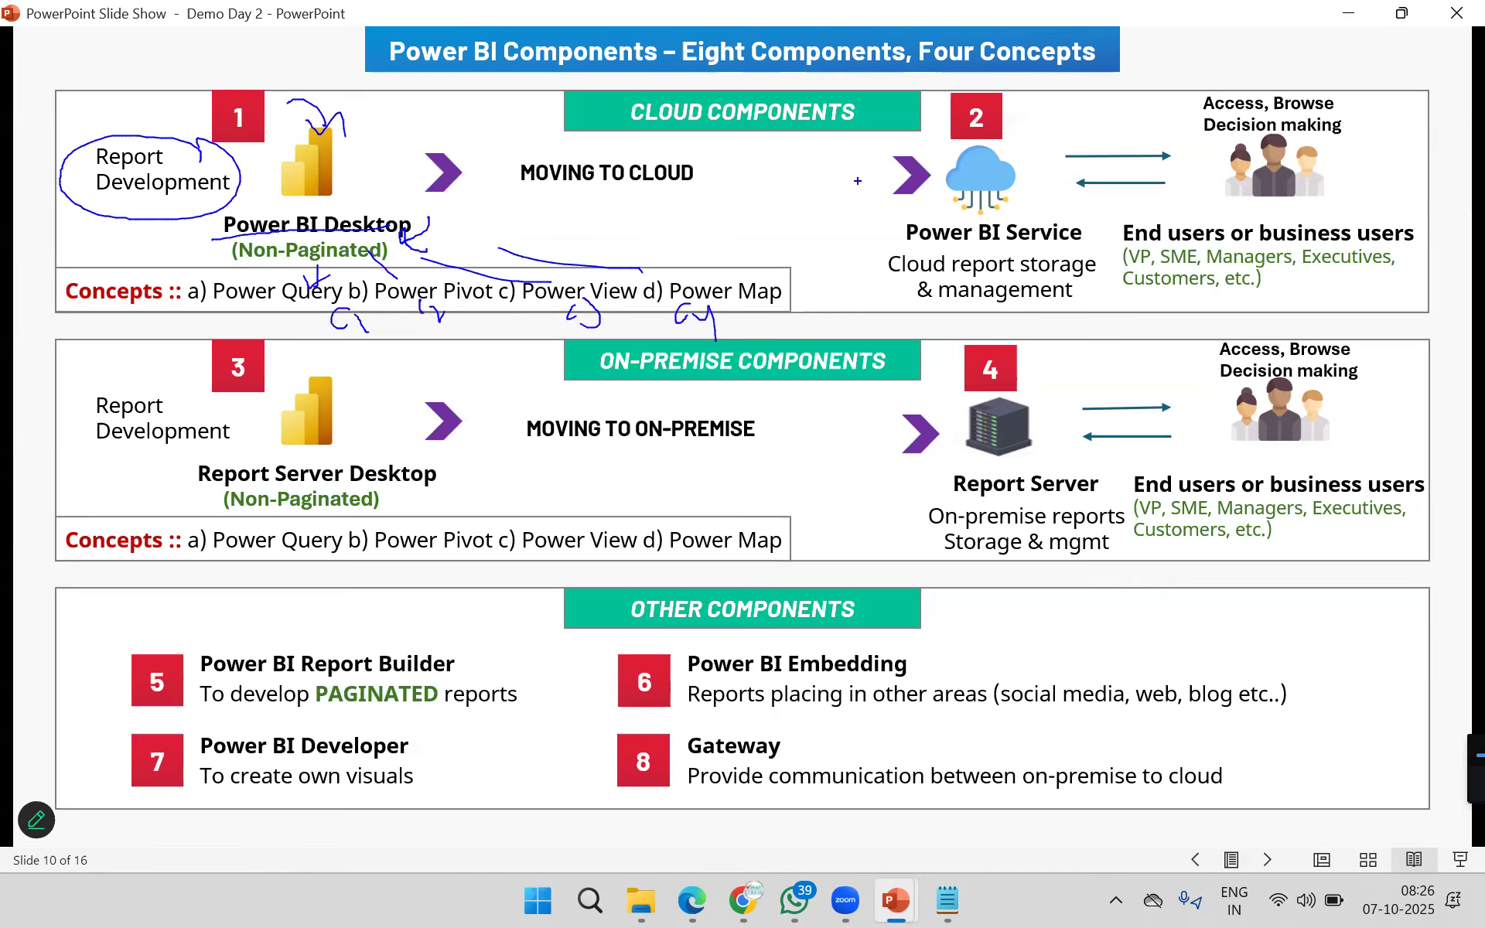
Step: Circle and annotate Power BI Service, link it to Power BI Desktop with an arrow, and draw a two-way arrow to the end users
{"action": "mouse_move", "coordinate": [890, 240]}
{"action": "left_mouse_down"}
{"action": "mouse_move", "coordinate": [981, 251]}
{"action": "mouse_move", "coordinate": [1091, 236]}
{"action": "mouse_move", "coordinate": [897, 216]}
{"action": "mouse_move", "coordinate": [918, 249]}
{"action": "left_mouse_up"}
{"action": "mouse_move", "coordinate": [835, 202]}
{"action": "left_mouse_down"}
{"action": "mouse_move", "coordinate": [906, 219]}
{"action": "mouse_move", "coordinate": [931, 187]}
{"action": "left_mouse_up"}
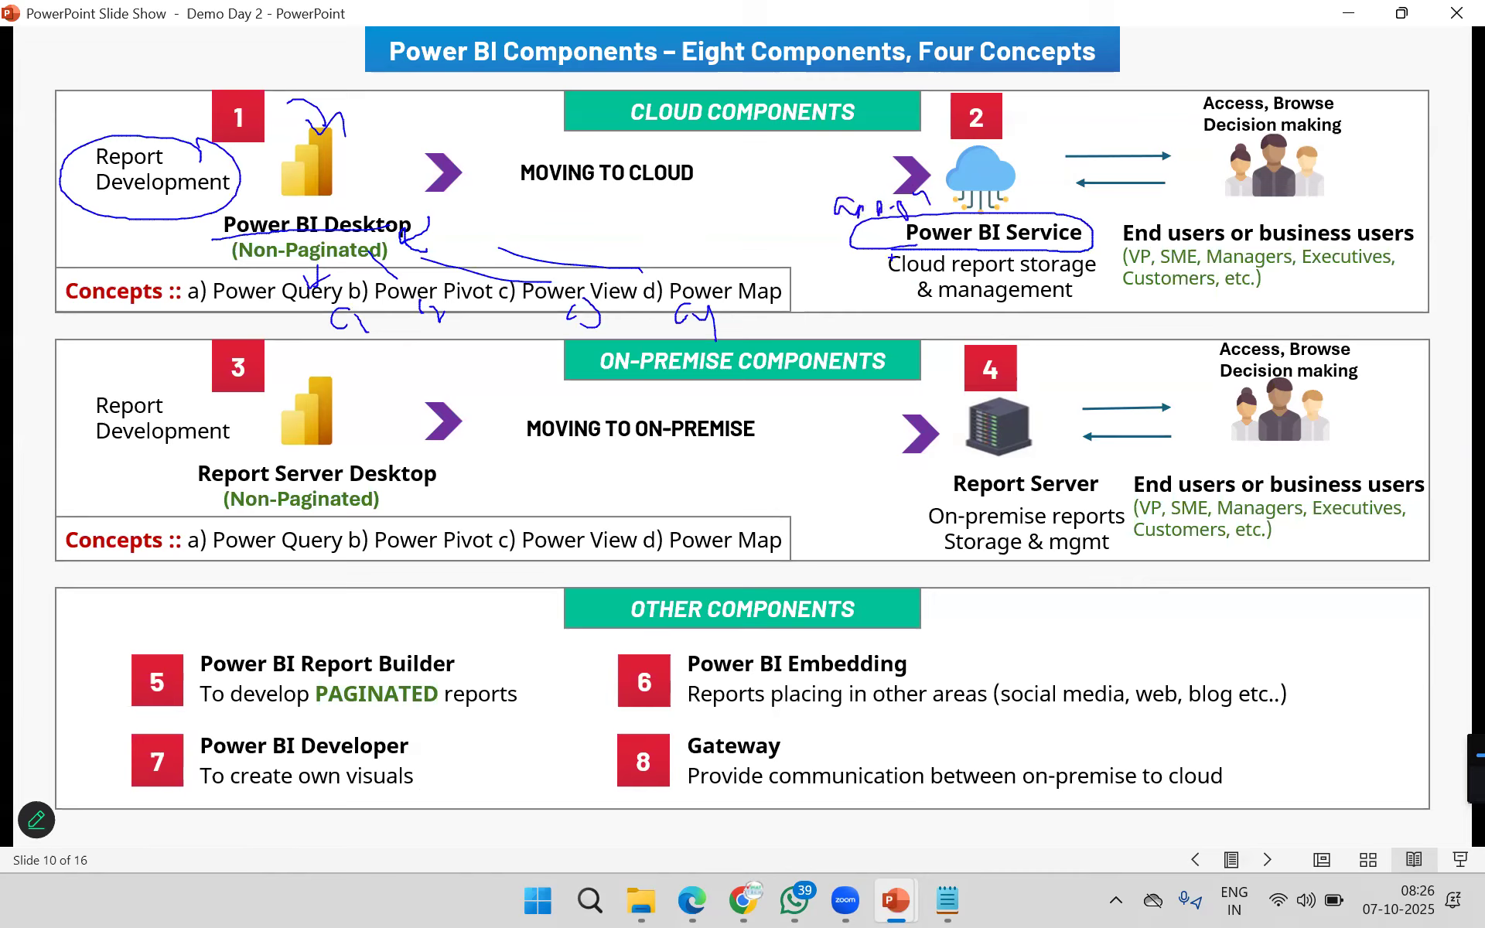
{"action": "mouse_move", "coordinate": [380, 214]}
{"action": "left_mouse_down"}
{"action": "mouse_move", "coordinate": [914, 155]}
{"action": "mouse_move", "coordinate": [911, 178]}
{"action": "left_mouse_up"}
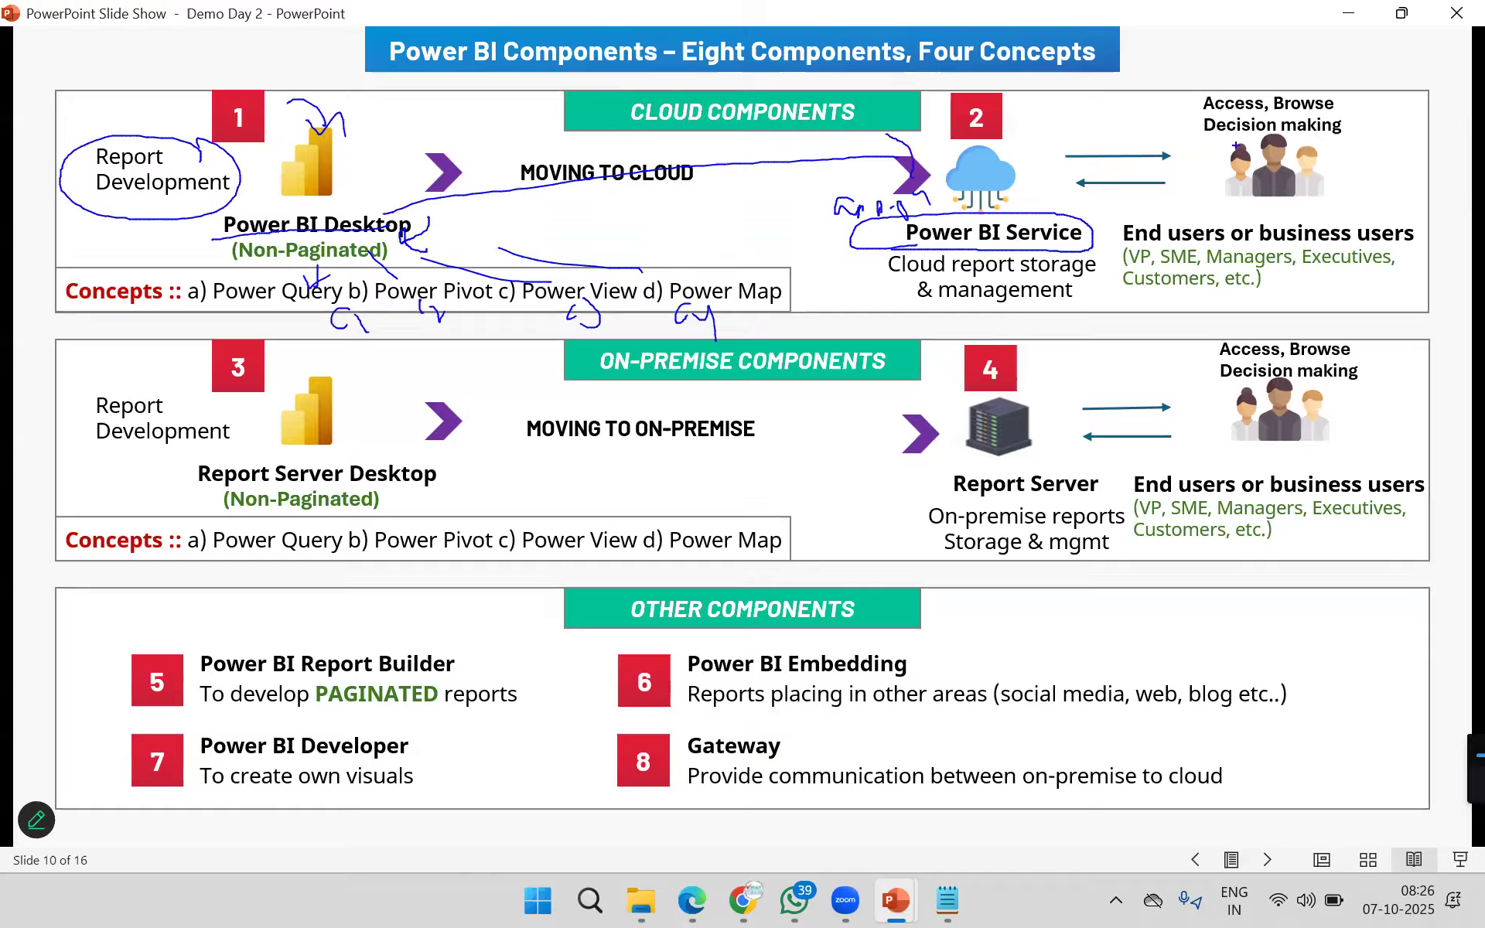
{"action": "mouse_move", "coordinate": [1303, 155]}
{"action": "left_mouse_down"}
{"action": "mouse_move", "coordinate": [1344, 132]}
{"action": "mouse_move", "coordinate": [1049, 176]}
{"action": "left_mouse_up"}
{"action": "left_click_drag", "start_coordinate": [1342, 193], "coordinate": [1349, 185]}
{"action": "left_click_drag", "start_coordinate": [1360, 203], "coordinate": [1383, 198]}
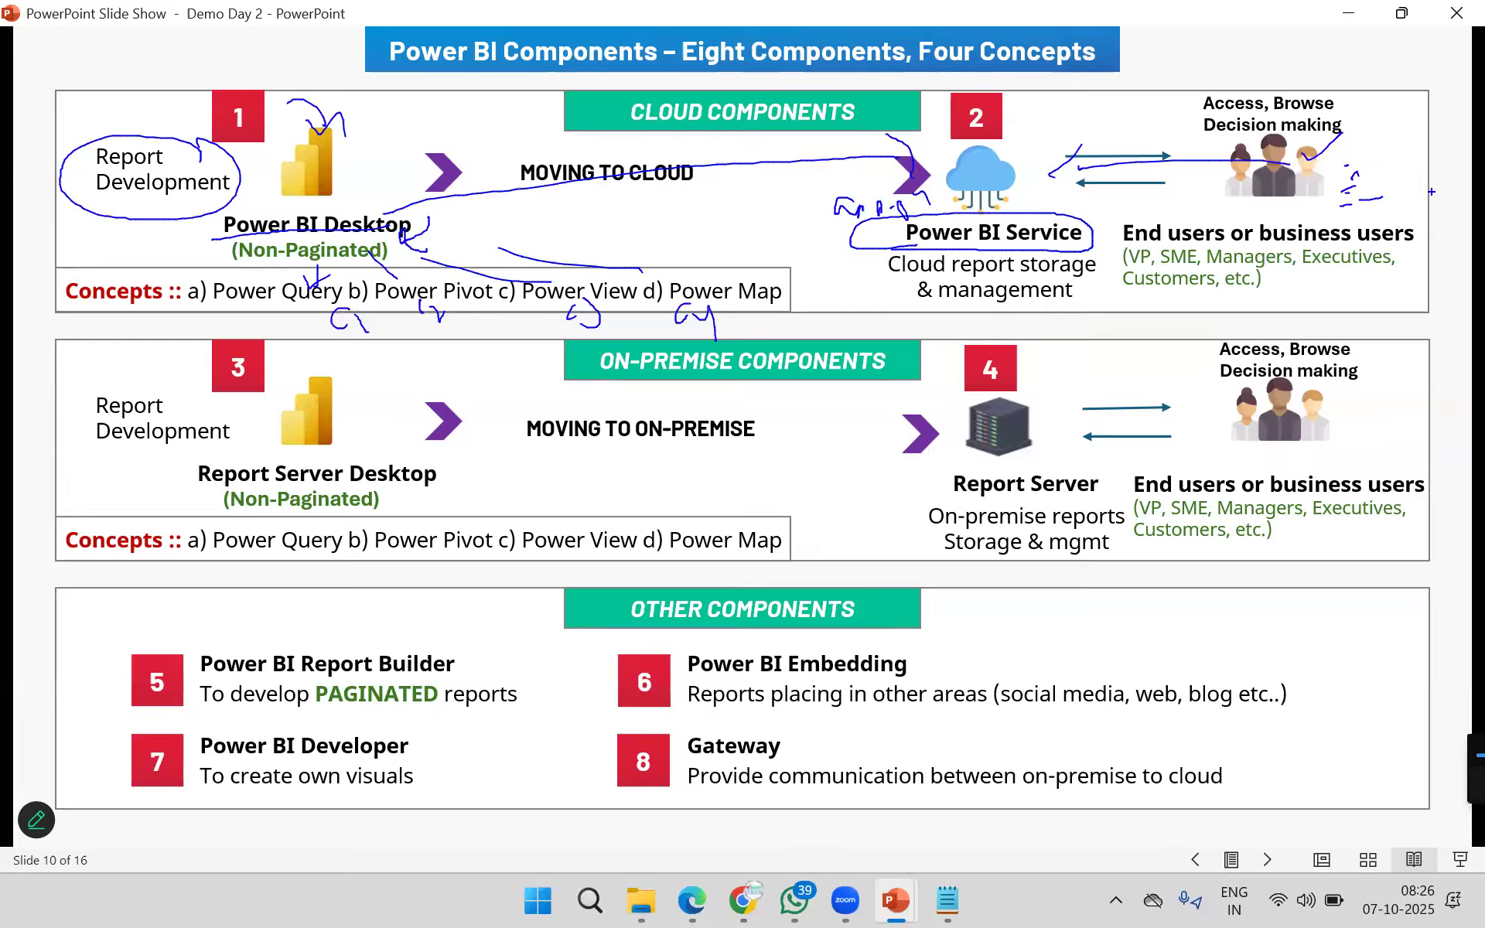
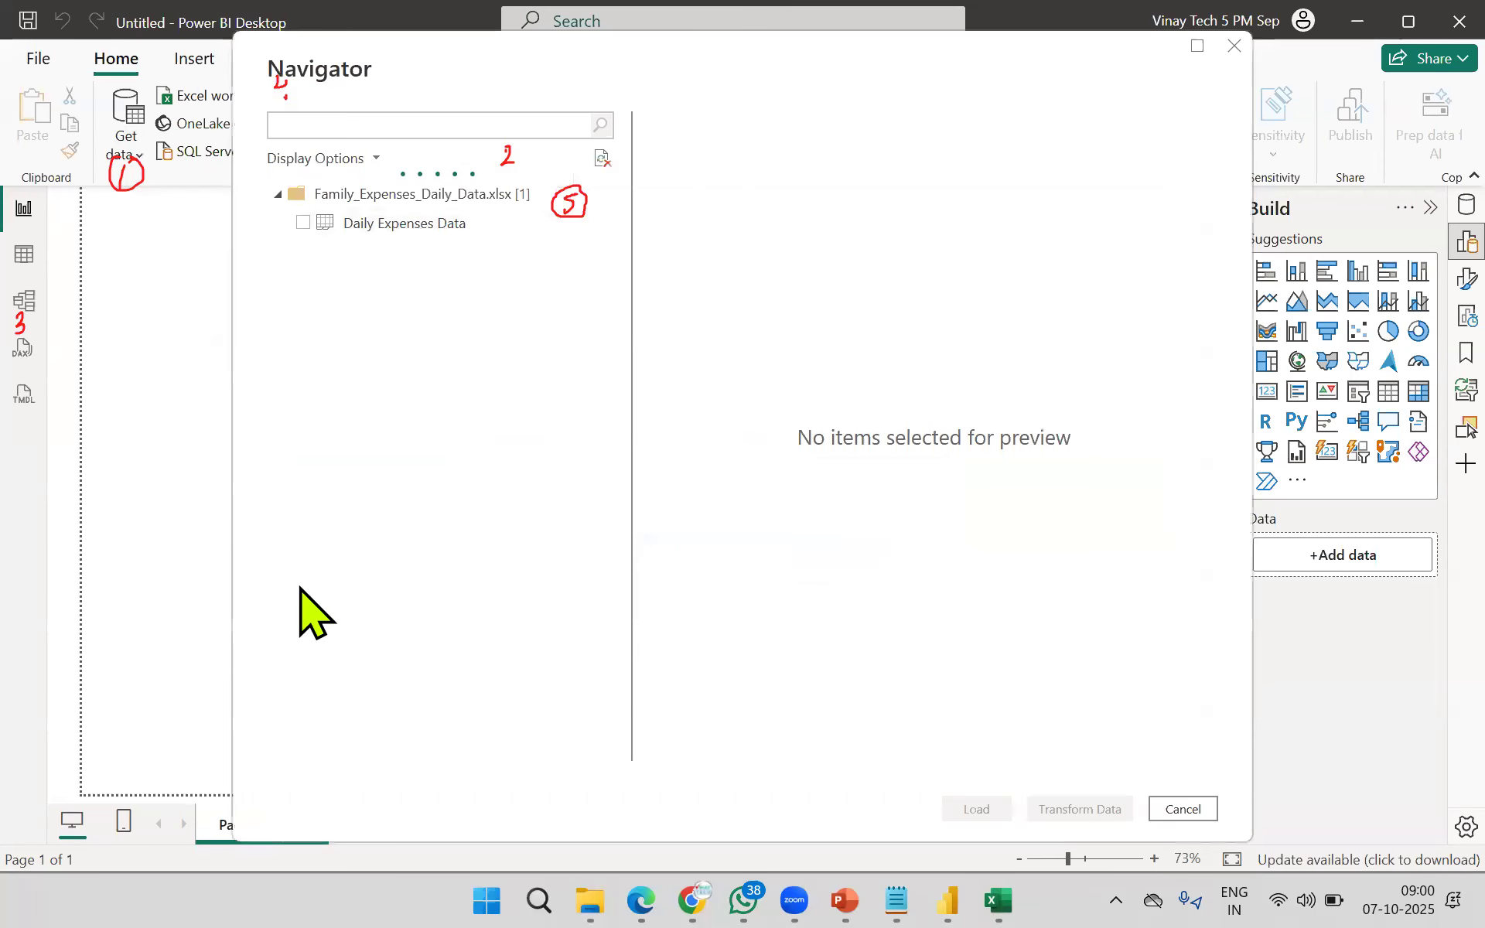
Step: Select Daily Expenses Data from Family_Expenses_Daily_Data.xlsx for loading, consult the Self Service BI slide in PowerPoint, and return to Power BI Desktop
{"action": "left_click", "coordinate": [303, 222]}
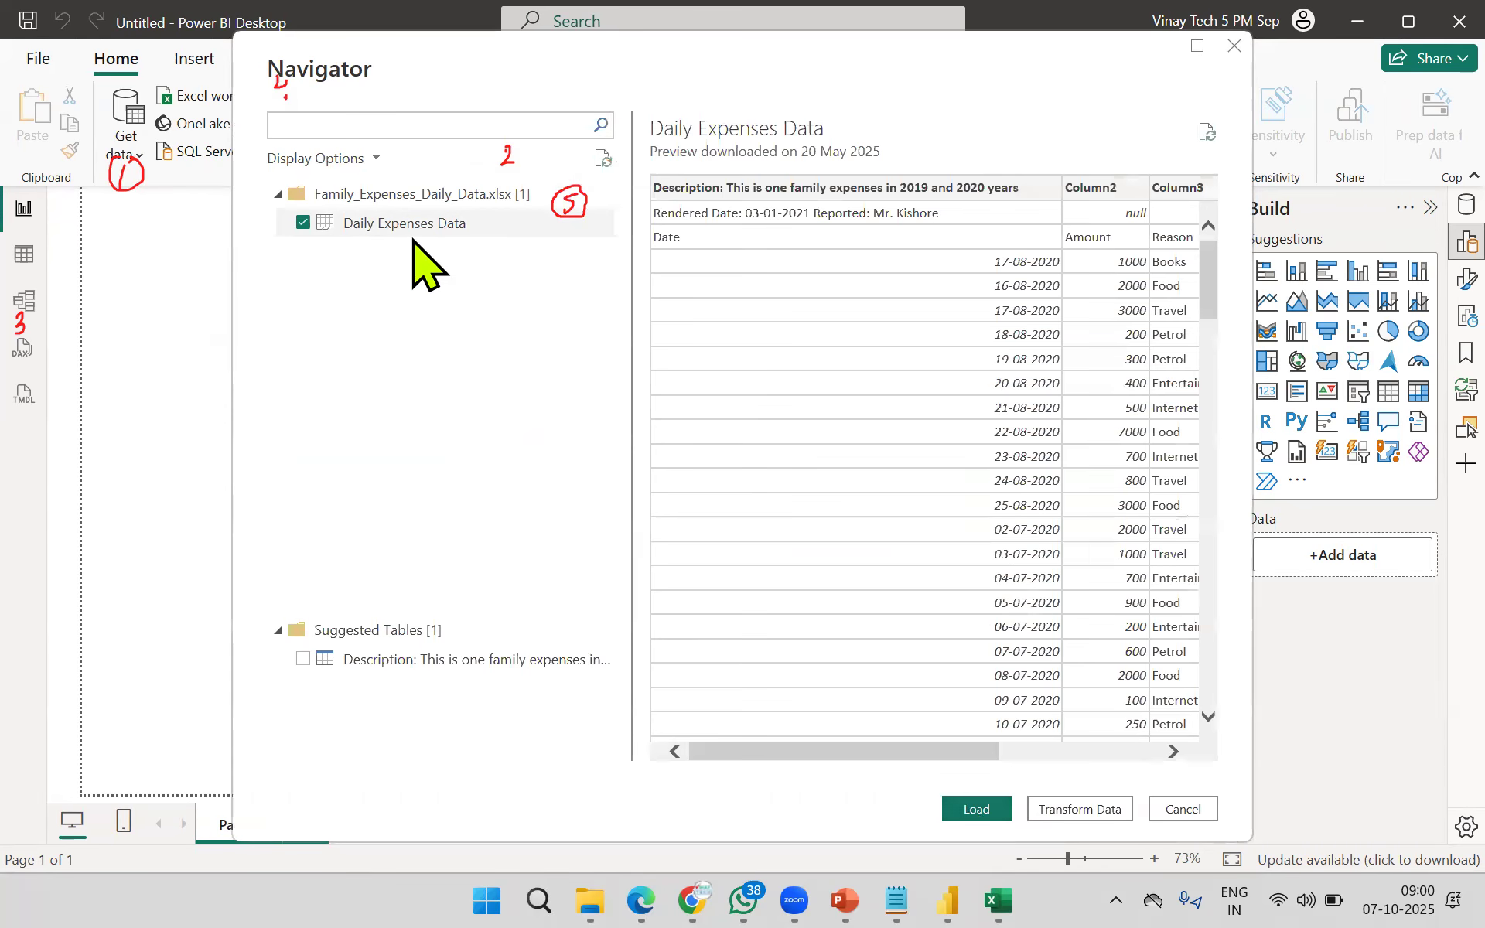
{"action": "left_click", "coordinate": [844, 901]}
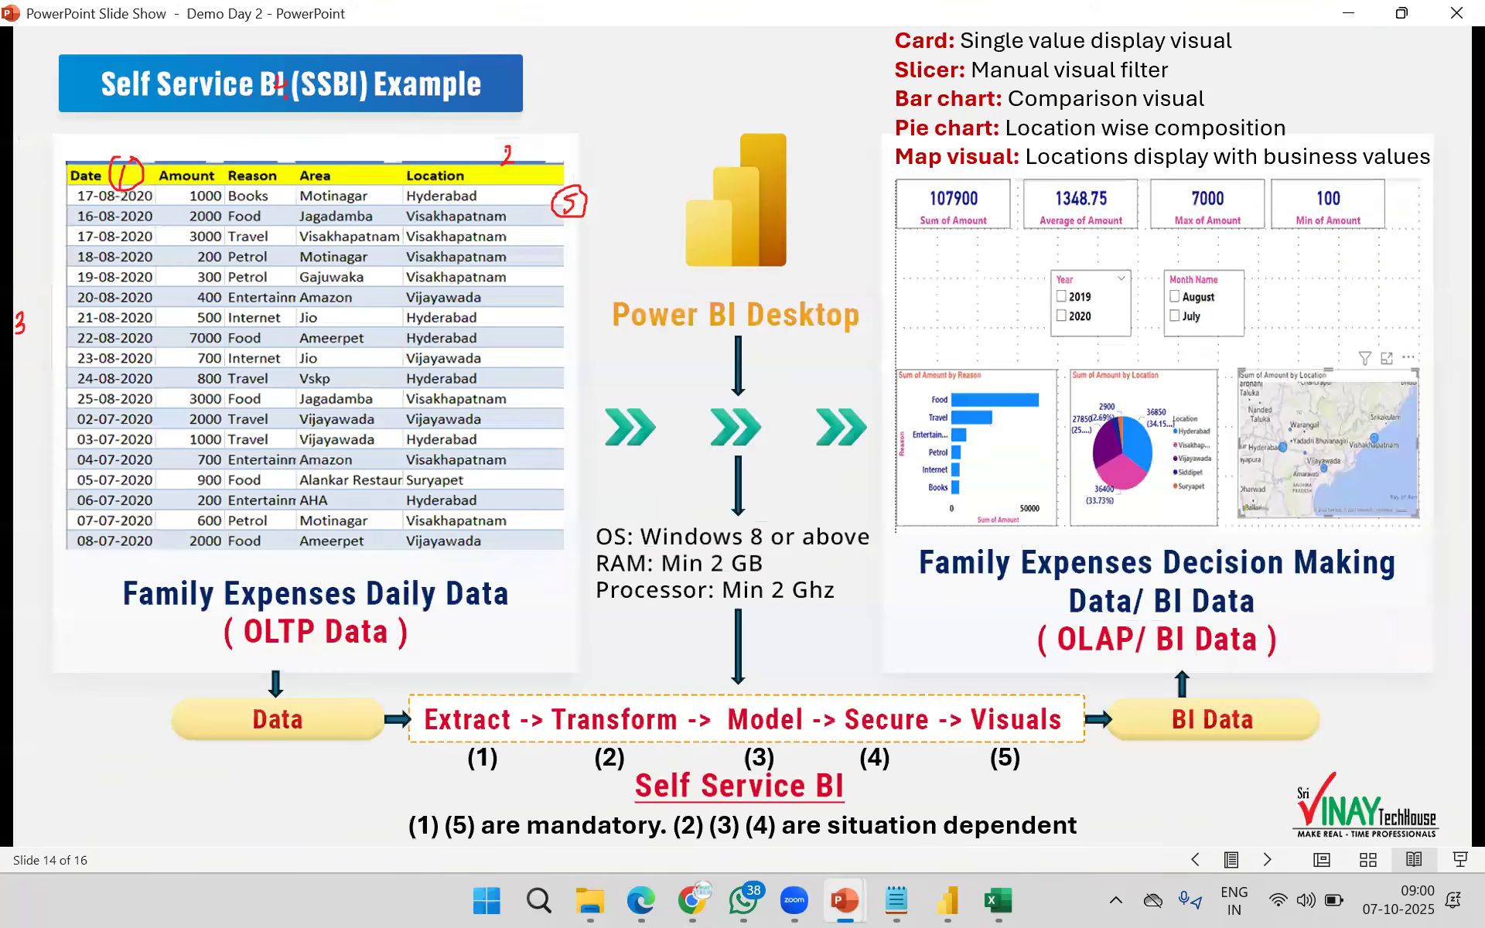
{"action": "left_click", "coordinate": [947, 900]}
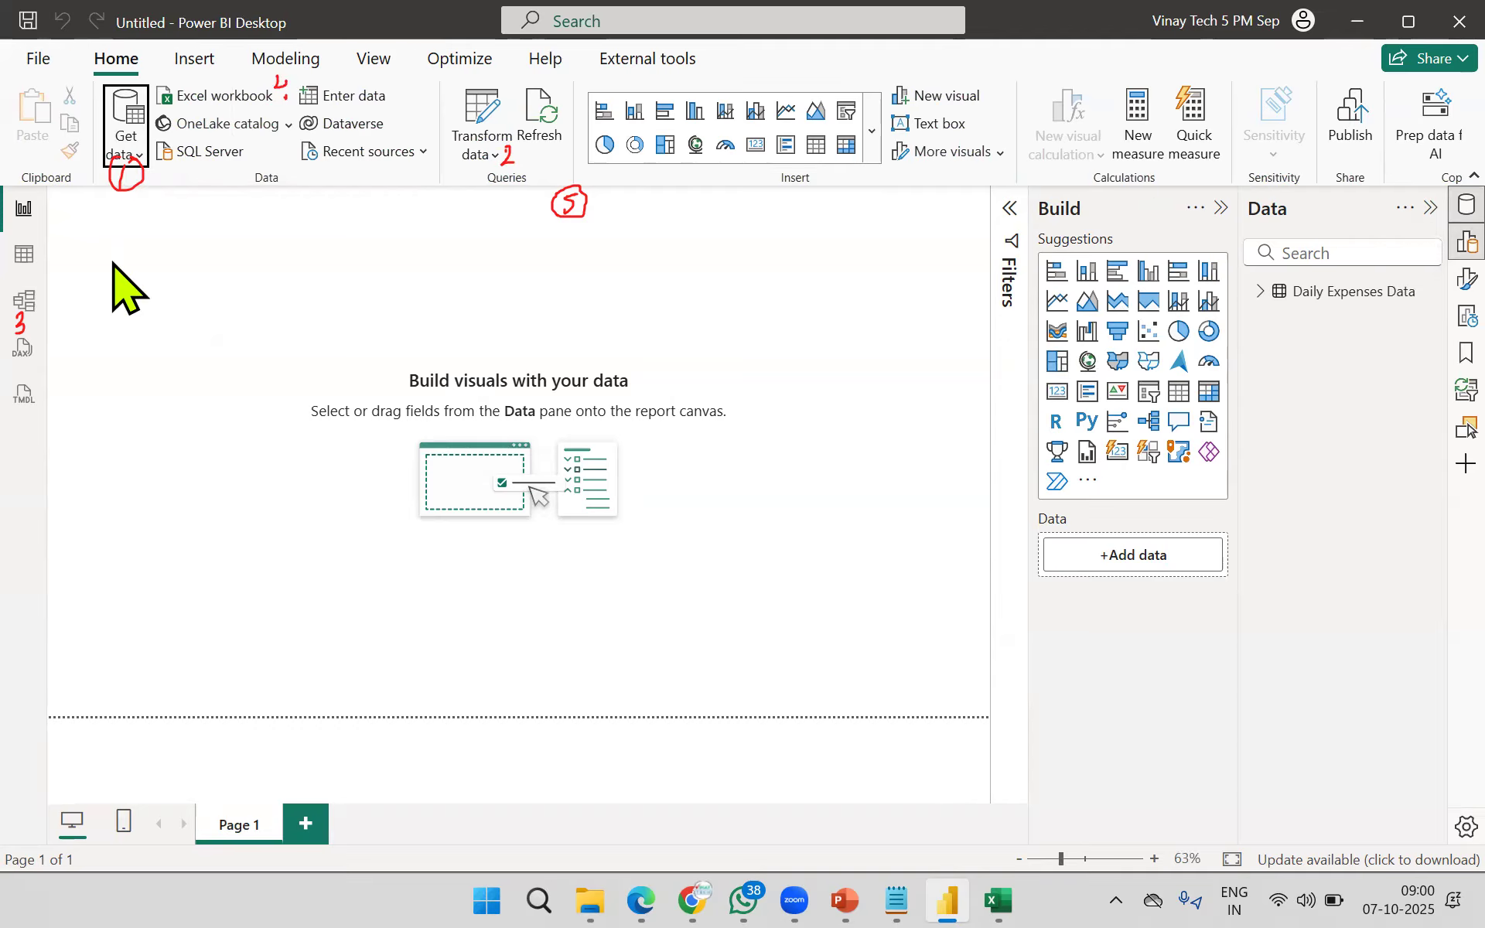
Step: Review the common data sources, expand the Daily Expenses Data fields, and display the loaded rows in Table view
{"action": "left_click", "coordinate": [126, 151]}
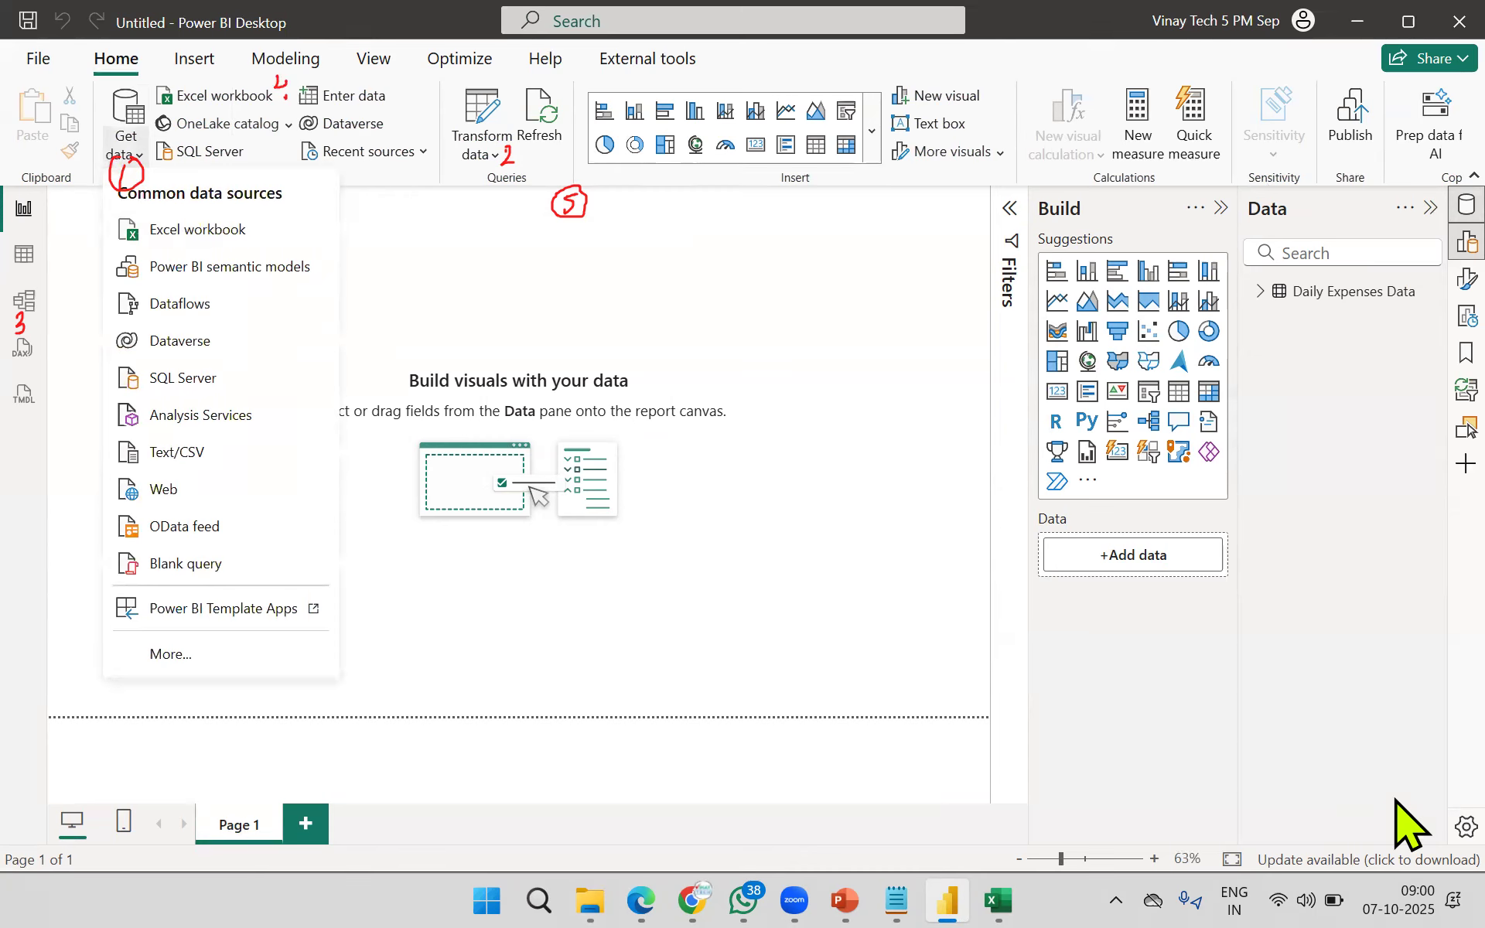
{"action": "left_click", "coordinate": [1259, 291]}
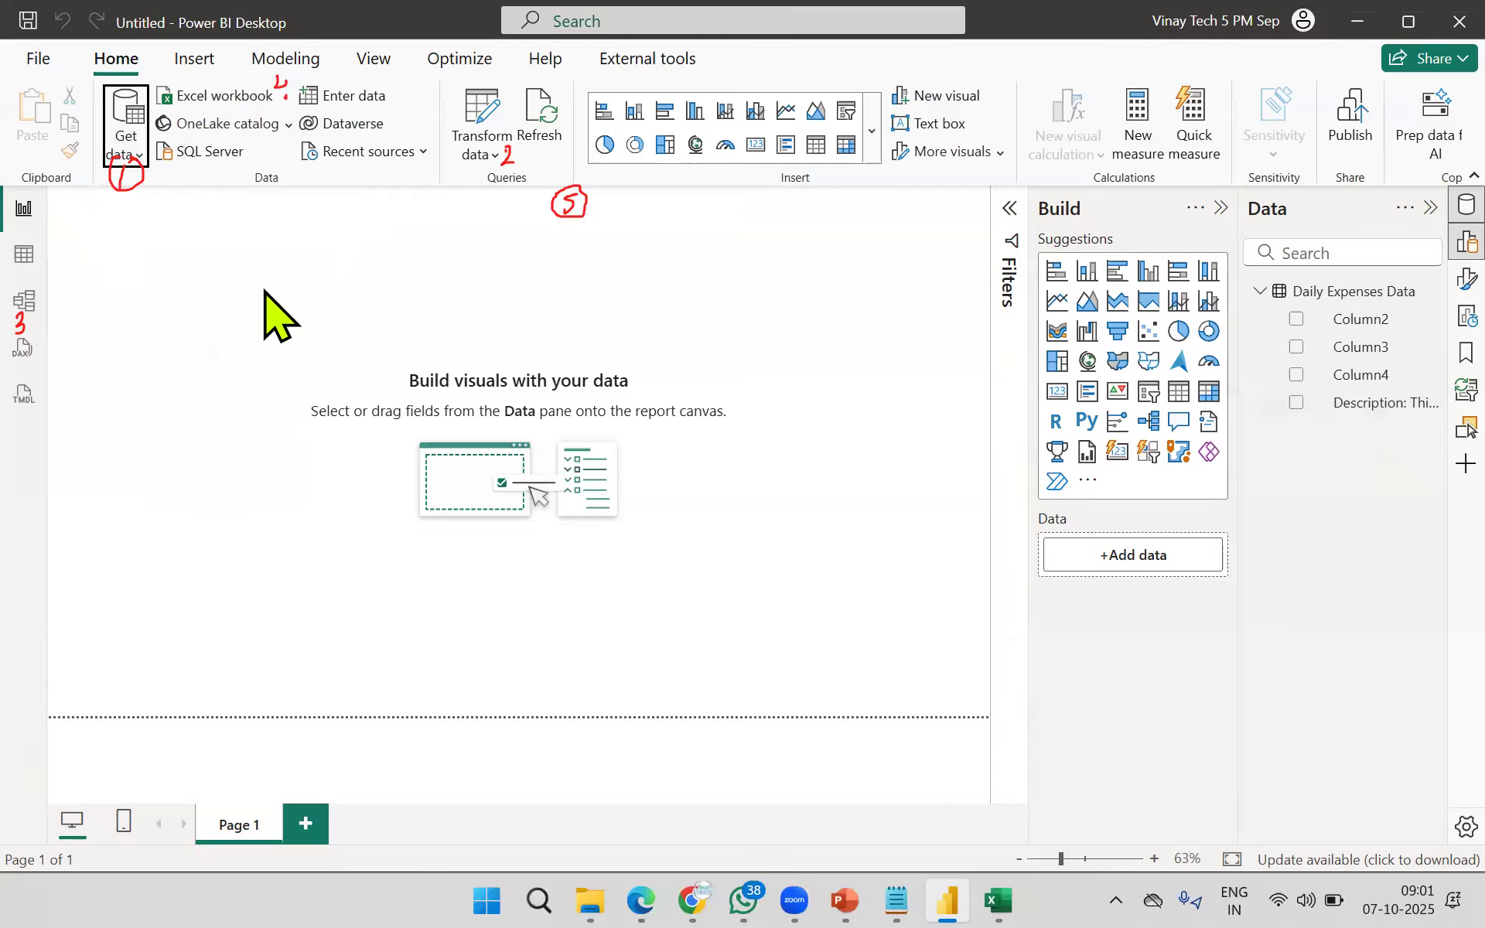
{"action": "left_click", "coordinate": [24, 254]}
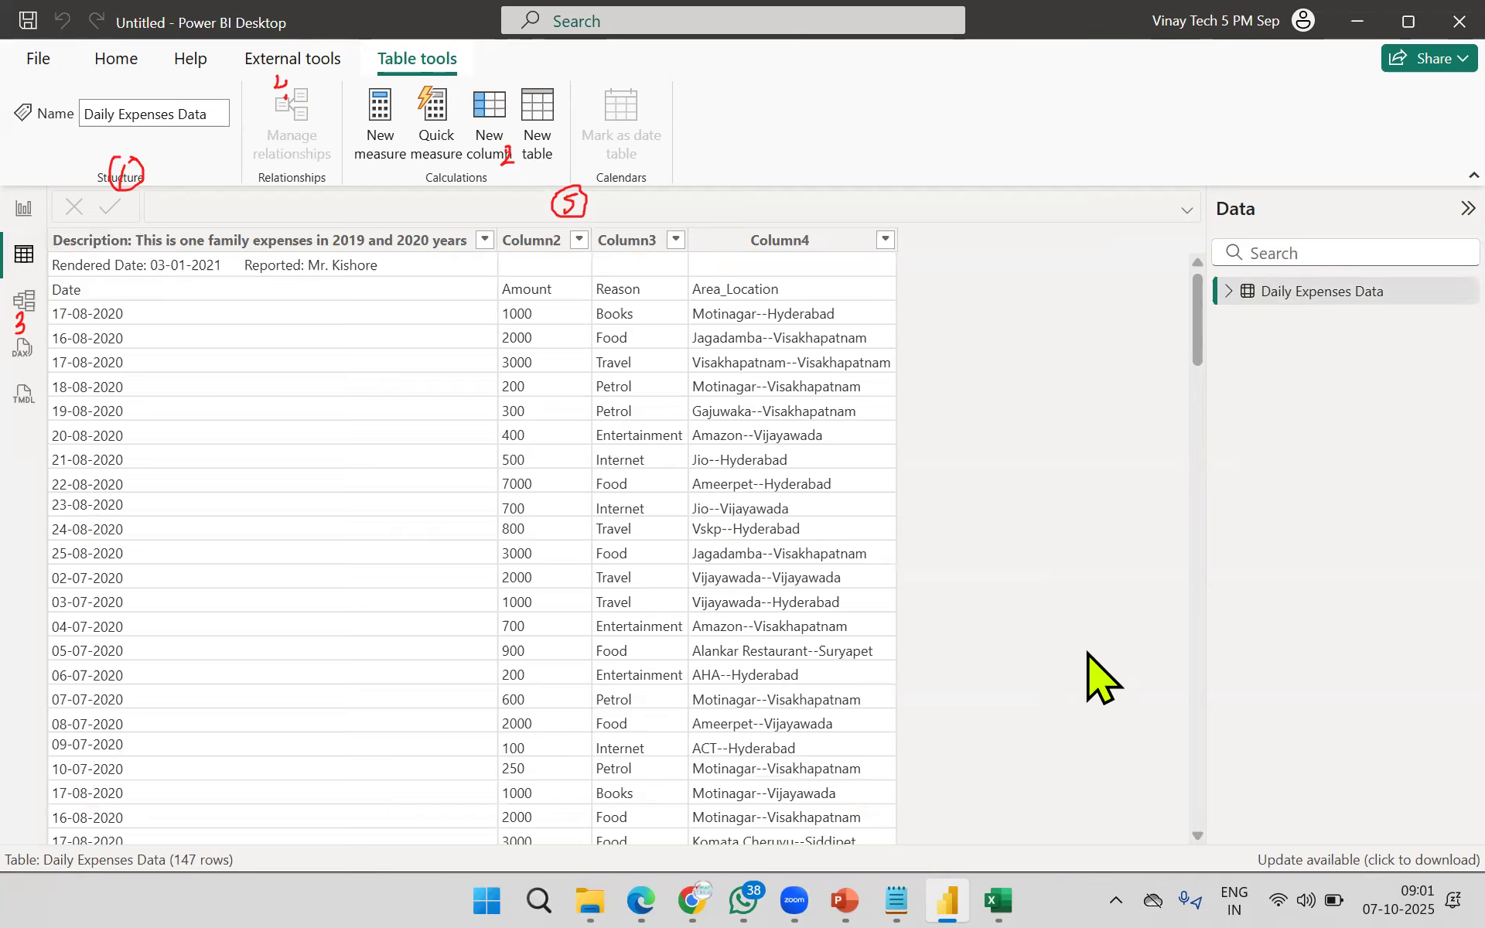
Step: Add the on-screen note "not in proper shape" beside the table and draw an arrow to the Table view icon
{"action": "key", "text": "ctrl+2"}
{"action": "type", "text": "tnot in proper shap"}
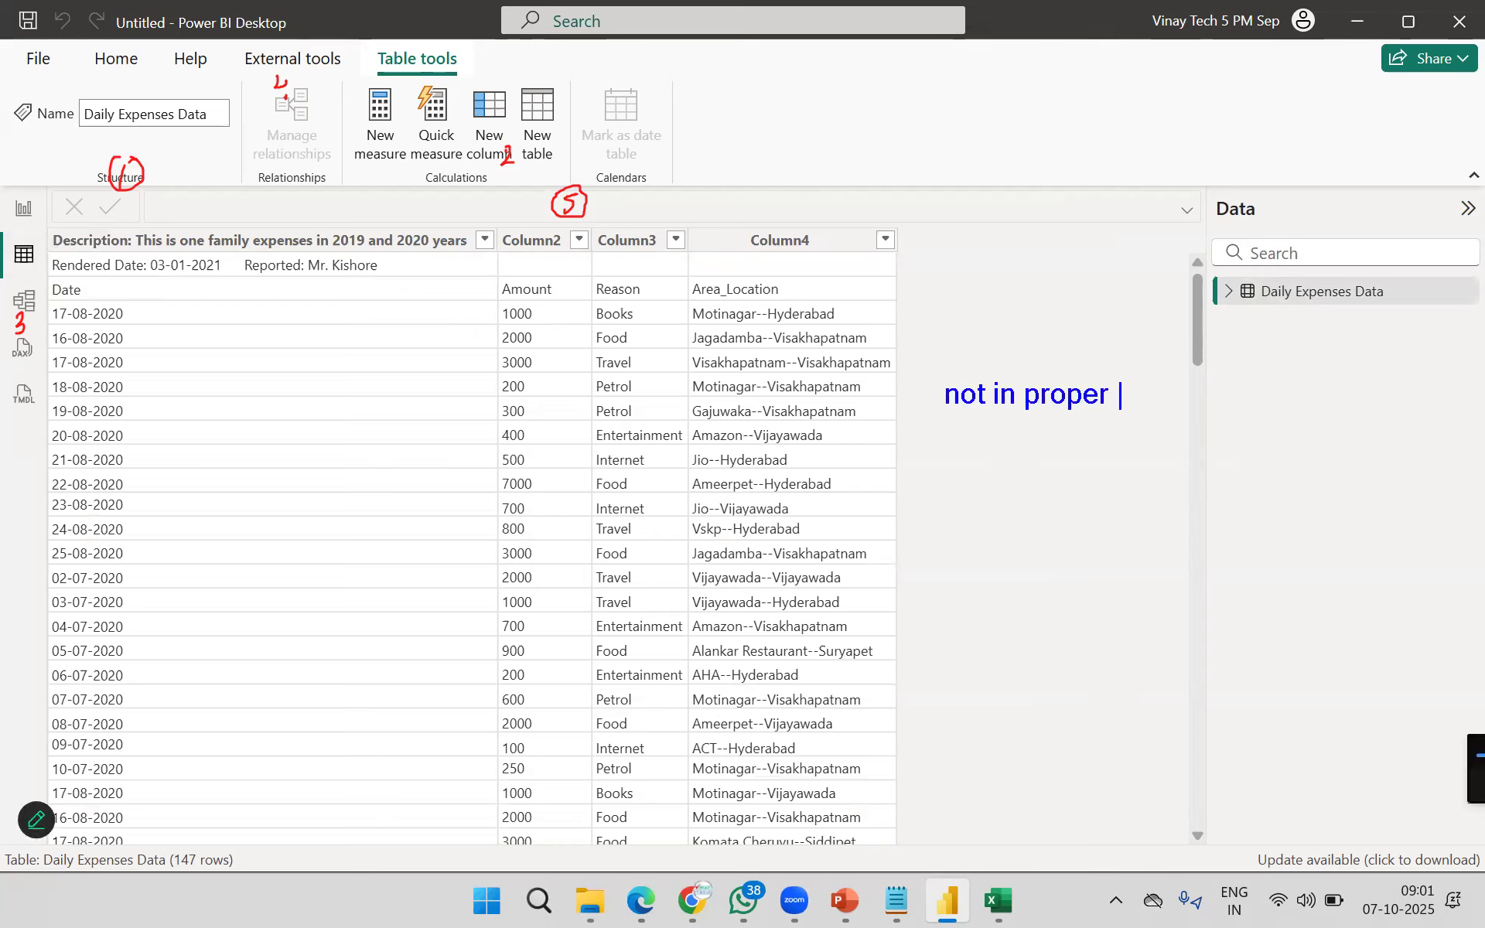
{"action": "type", "text": "e"}
{"action": "mouse_move", "coordinate": [56, 295]}
{"action": "left_mouse_down"}
{"action": "mouse_move", "coordinate": [31, 294]}
{"action": "mouse_move", "coordinate": [32, 227]}
{"action": "left_mouse_up"}
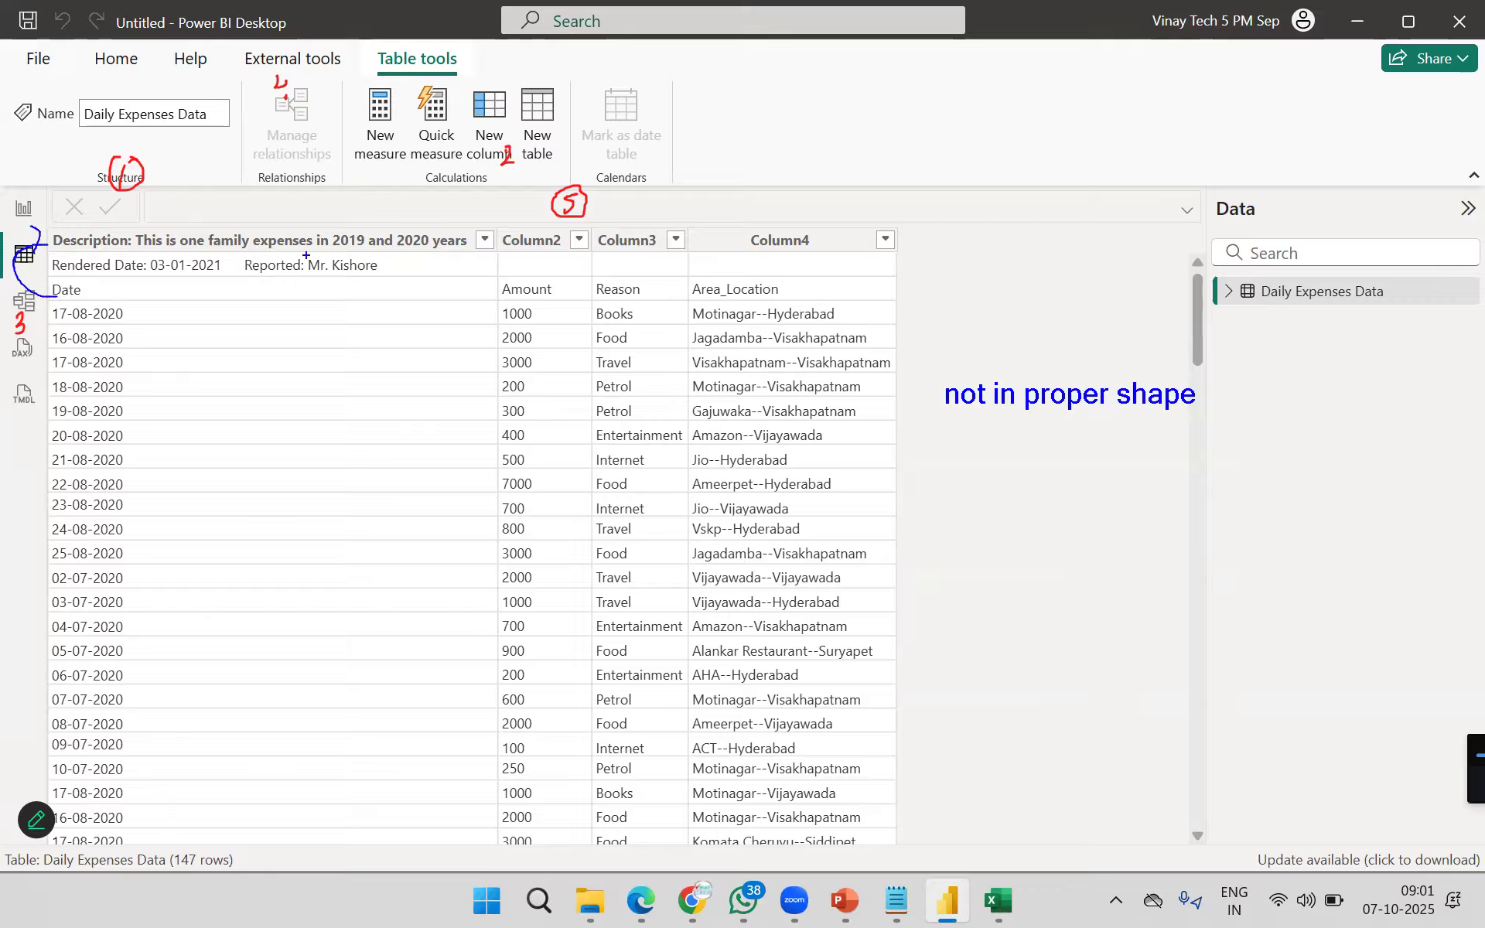
Step: Cross out the description rows, mark them with a circled 1, and mark the Date header row with a circled 2
{"action": "left_click_drag", "start_coordinate": [302, 231], "coordinate": [341, 270]}
{"action": "left_click_drag", "start_coordinate": [337, 222], "coordinate": [303, 273]}
{"action": "mouse_move", "coordinate": [403, 222]}
{"action": "left_mouse_down"}
{"action": "mouse_move", "coordinate": [403, 249]}
{"action": "mouse_move", "coordinate": [446, 235]}
{"action": "mouse_move", "coordinate": [406, 205]}
{"action": "left_mouse_up"}
{"action": "left_click_drag", "start_coordinate": [99, 285], "coordinate": [136, 298]}
{"action": "left_click_drag", "start_coordinate": [135, 280], "coordinate": [158, 284]}
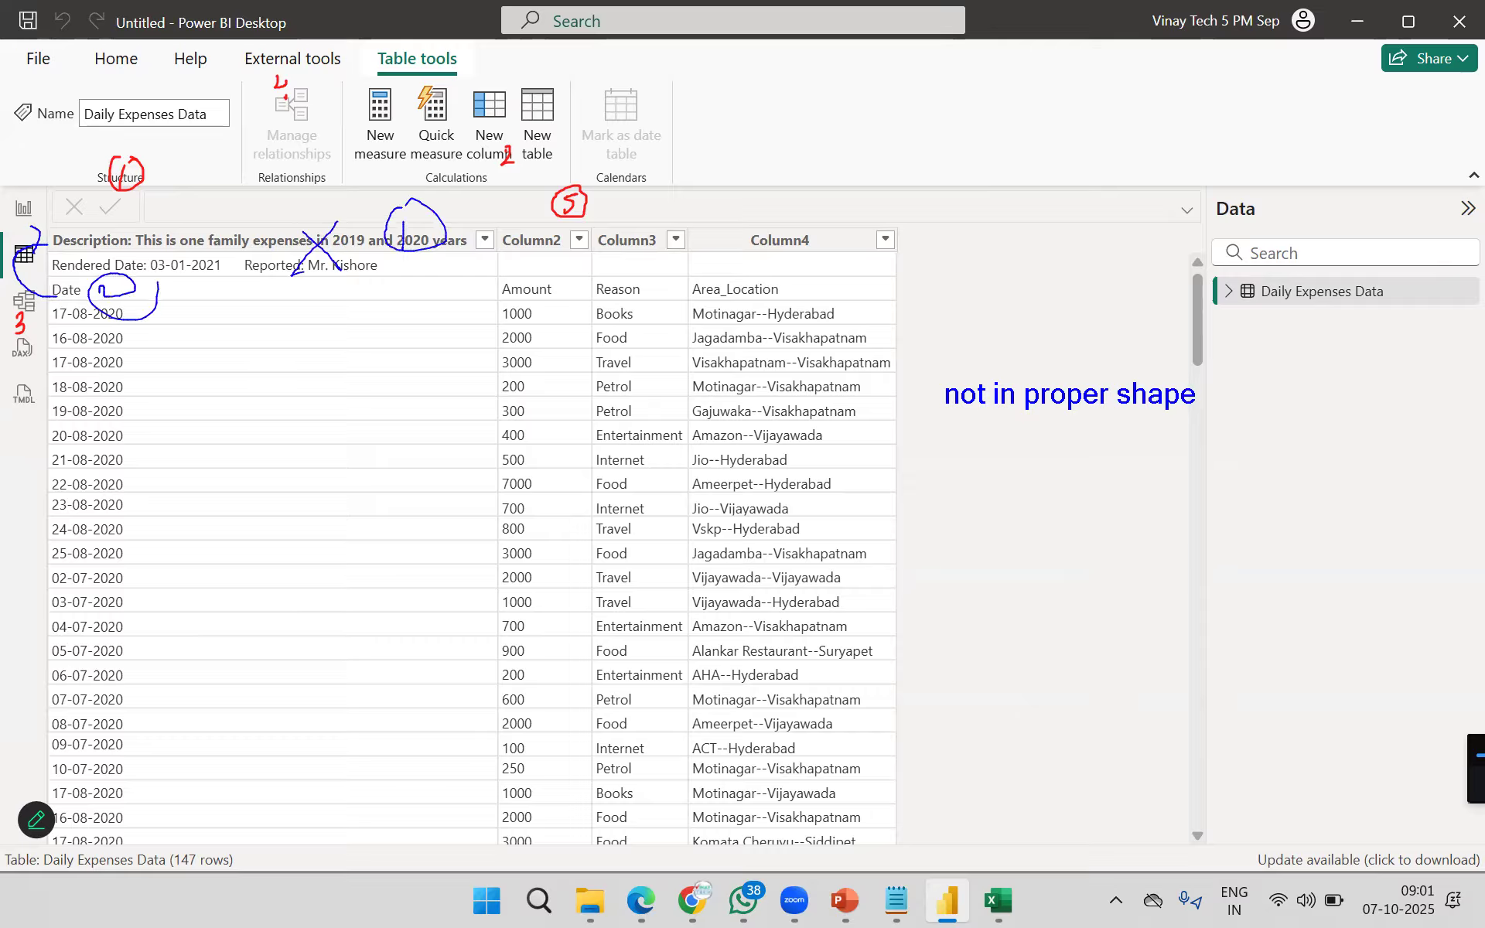
Step: Mark the Area_Location split with a line and a 3, underline "shape", link the circled 1 to the red 2, and clear the blue annotations
{"action": "left_click_drag", "start_coordinate": [756, 295], "coordinate": [774, 840]}
{"action": "left_click_drag", "start_coordinate": [787, 700], "coordinate": [776, 785]}
{"action": "mouse_move", "coordinate": [795, 268]}
{"action": "left_mouse_down"}
{"action": "mouse_move", "coordinate": [792, 295]}
{"action": "mouse_move", "coordinate": [771, 298]}
{"action": "left_mouse_up"}
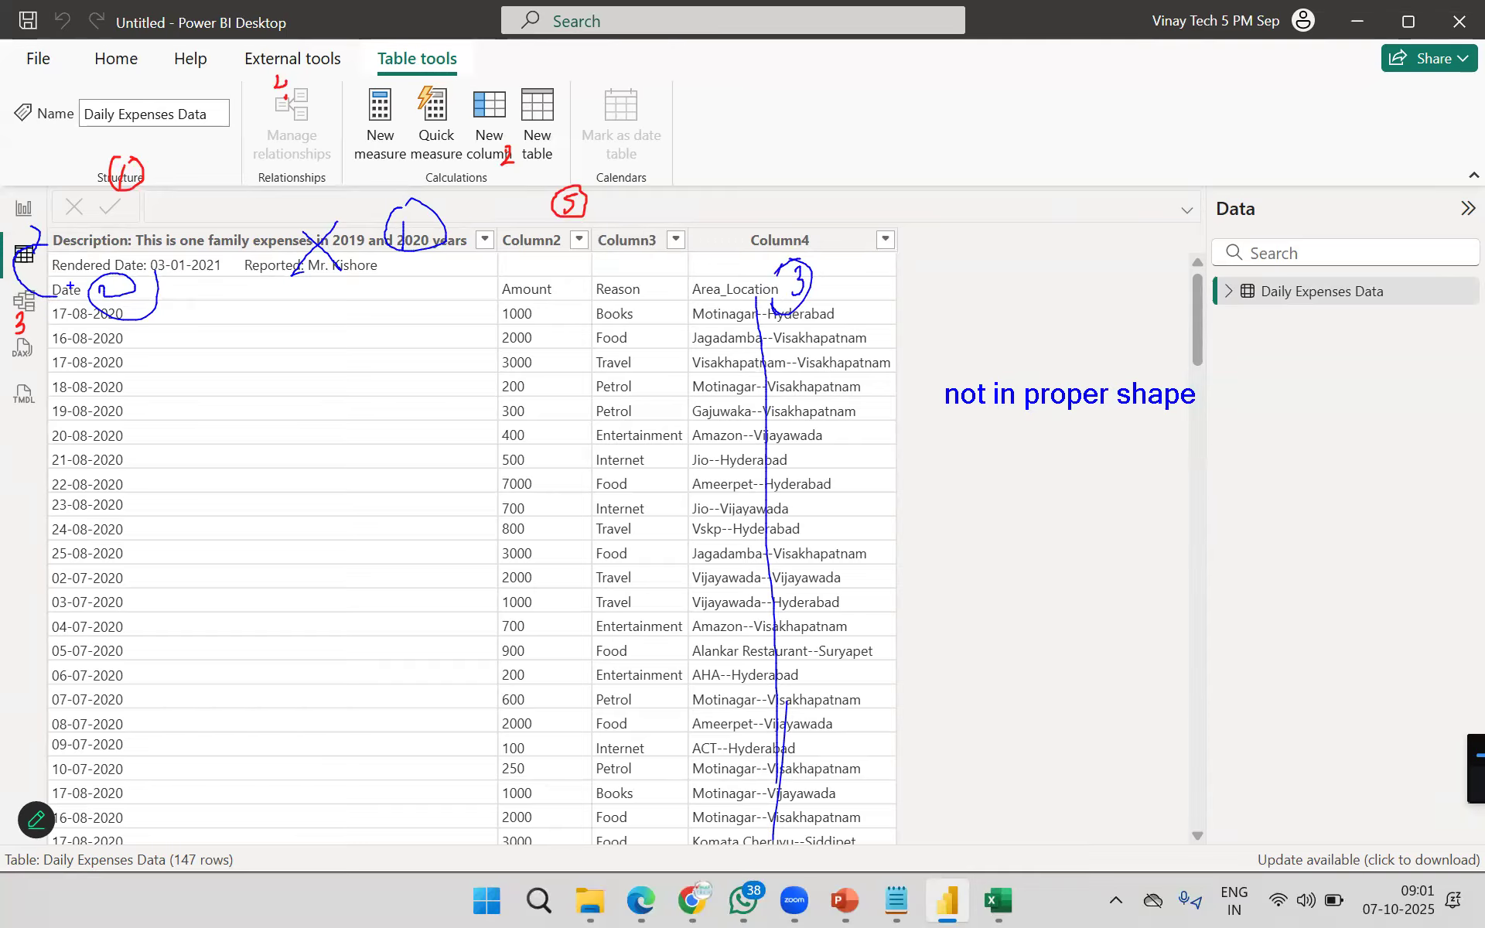
{"action": "left_click_drag", "start_coordinate": [1114, 418], "coordinate": [1226, 418]}
{"action": "mouse_move", "coordinate": [459, 236]}
{"action": "left_mouse_down"}
{"action": "mouse_move", "coordinate": [485, 179]}
{"action": "mouse_move", "coordinate": [472, 159]}
{"action": "mouse_move", "coordinate": [552, 108]}
{"action": "mouse_move", "coordinate": [489, 203]}
{"action": "left_mouse_up"}
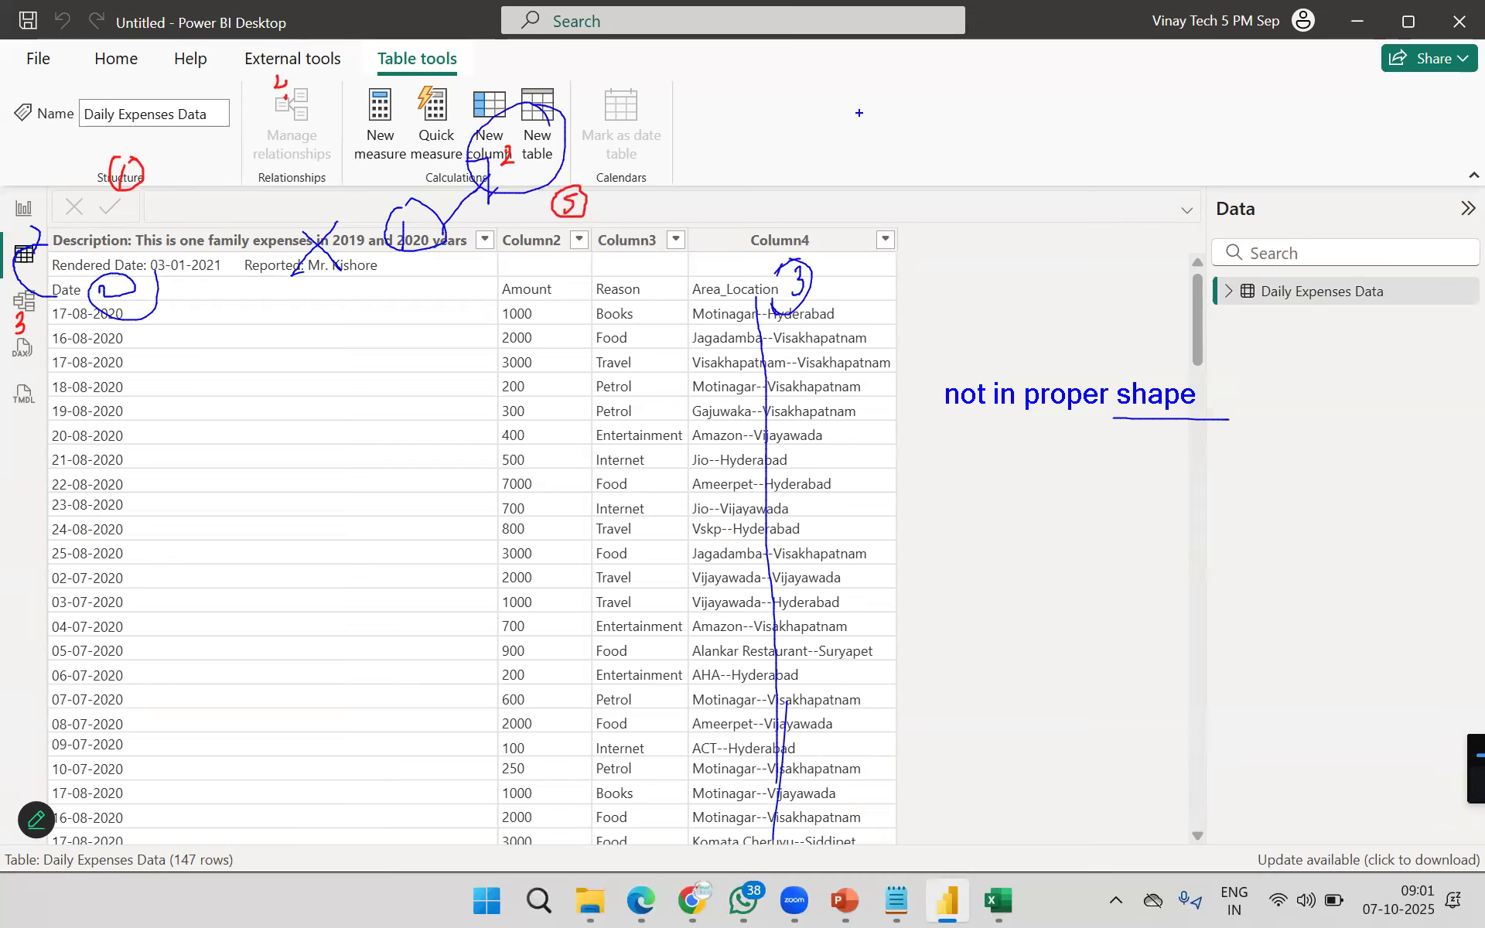
{"action": "key", "text": "Escape"}
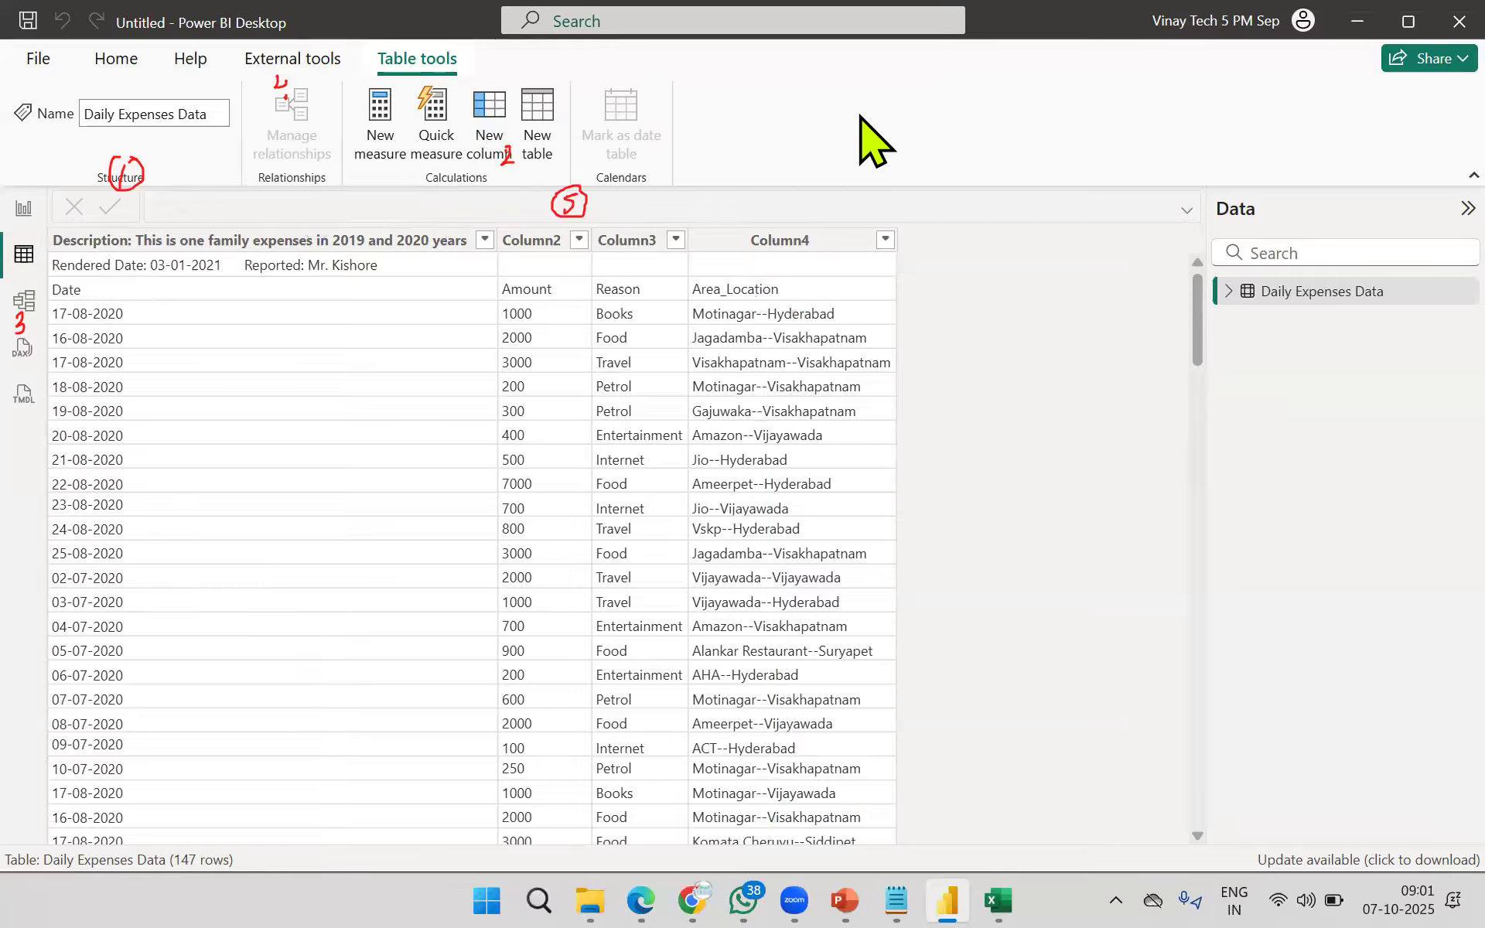
Step: Return to Report view and open the Daily Expenses Data query for transformation in Power Query Editor
{"action": "left_click", "coordinate": [23, 210]}
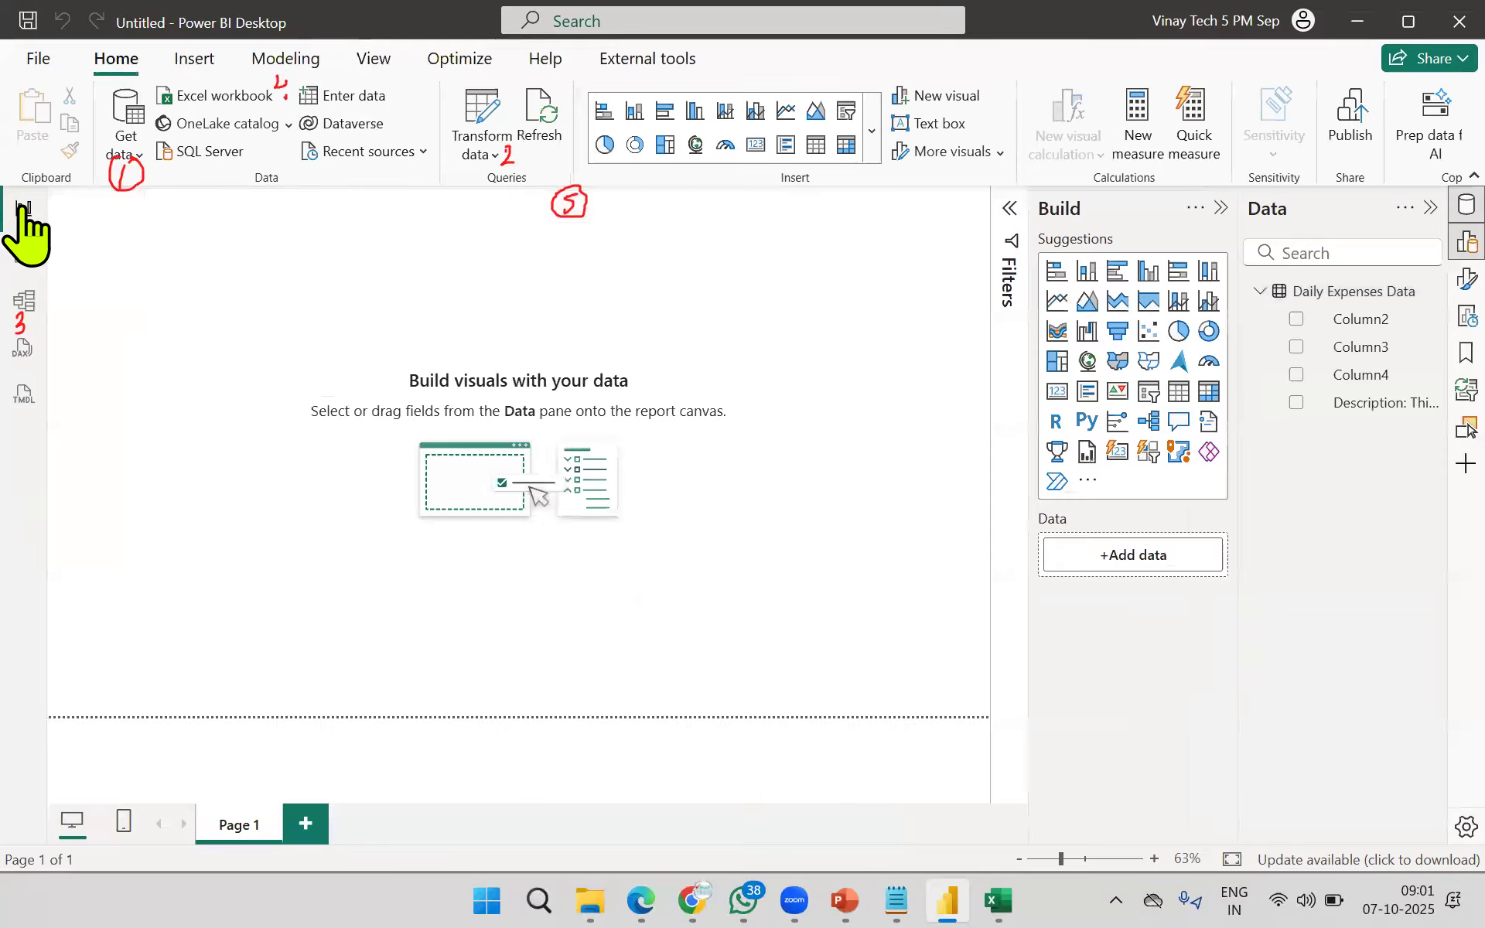
{"action": "left_click", "coordinate": [496, 166]}
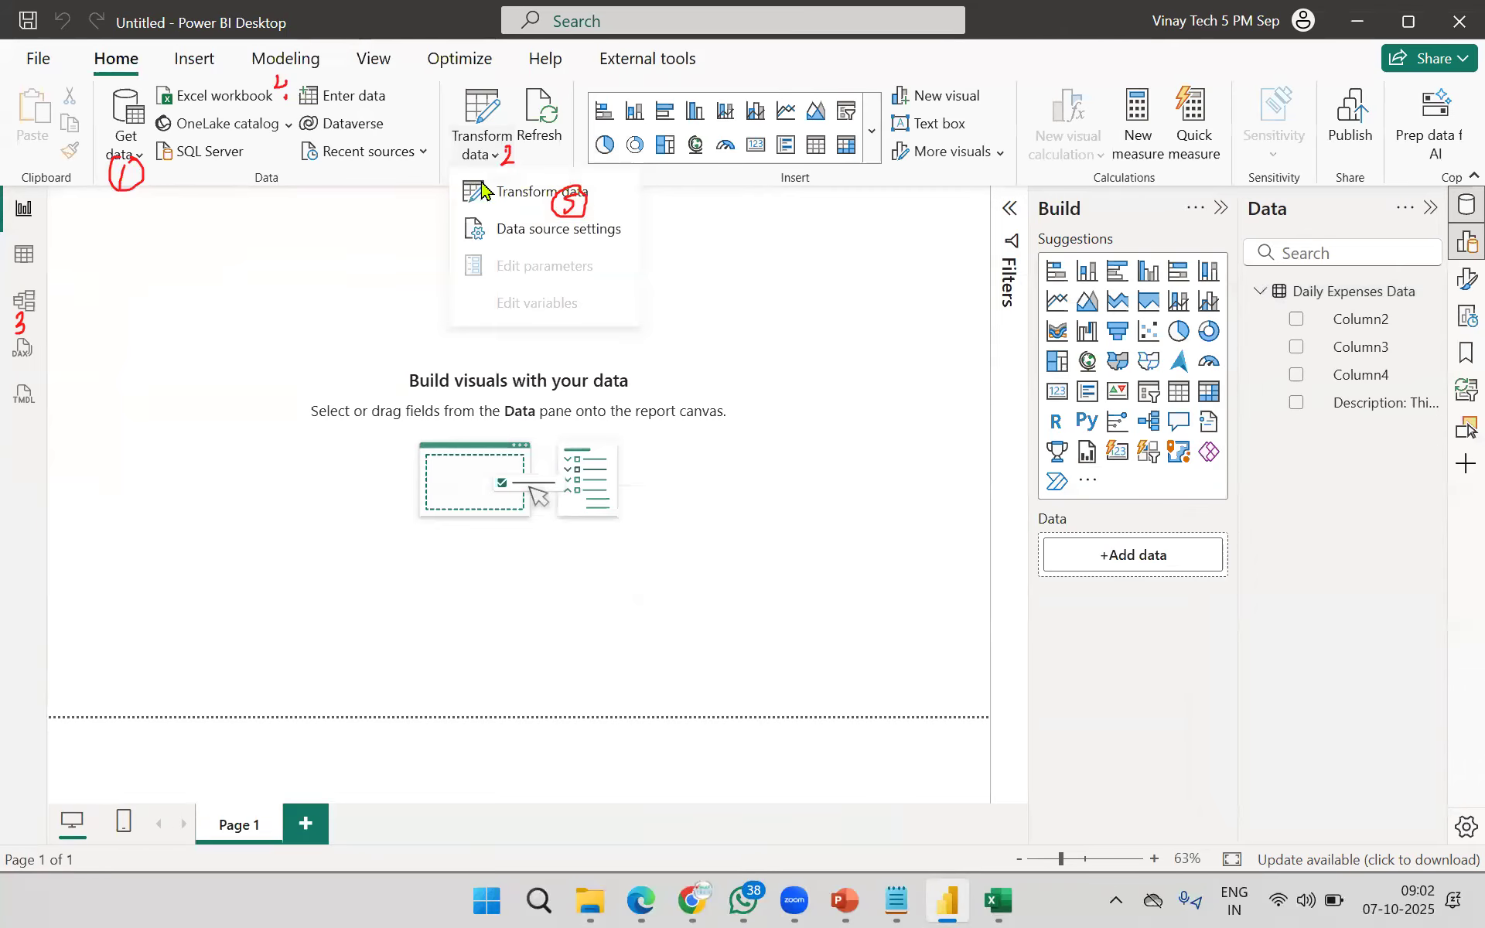
{"action": "left_click", "coordinate": [530, 200]}
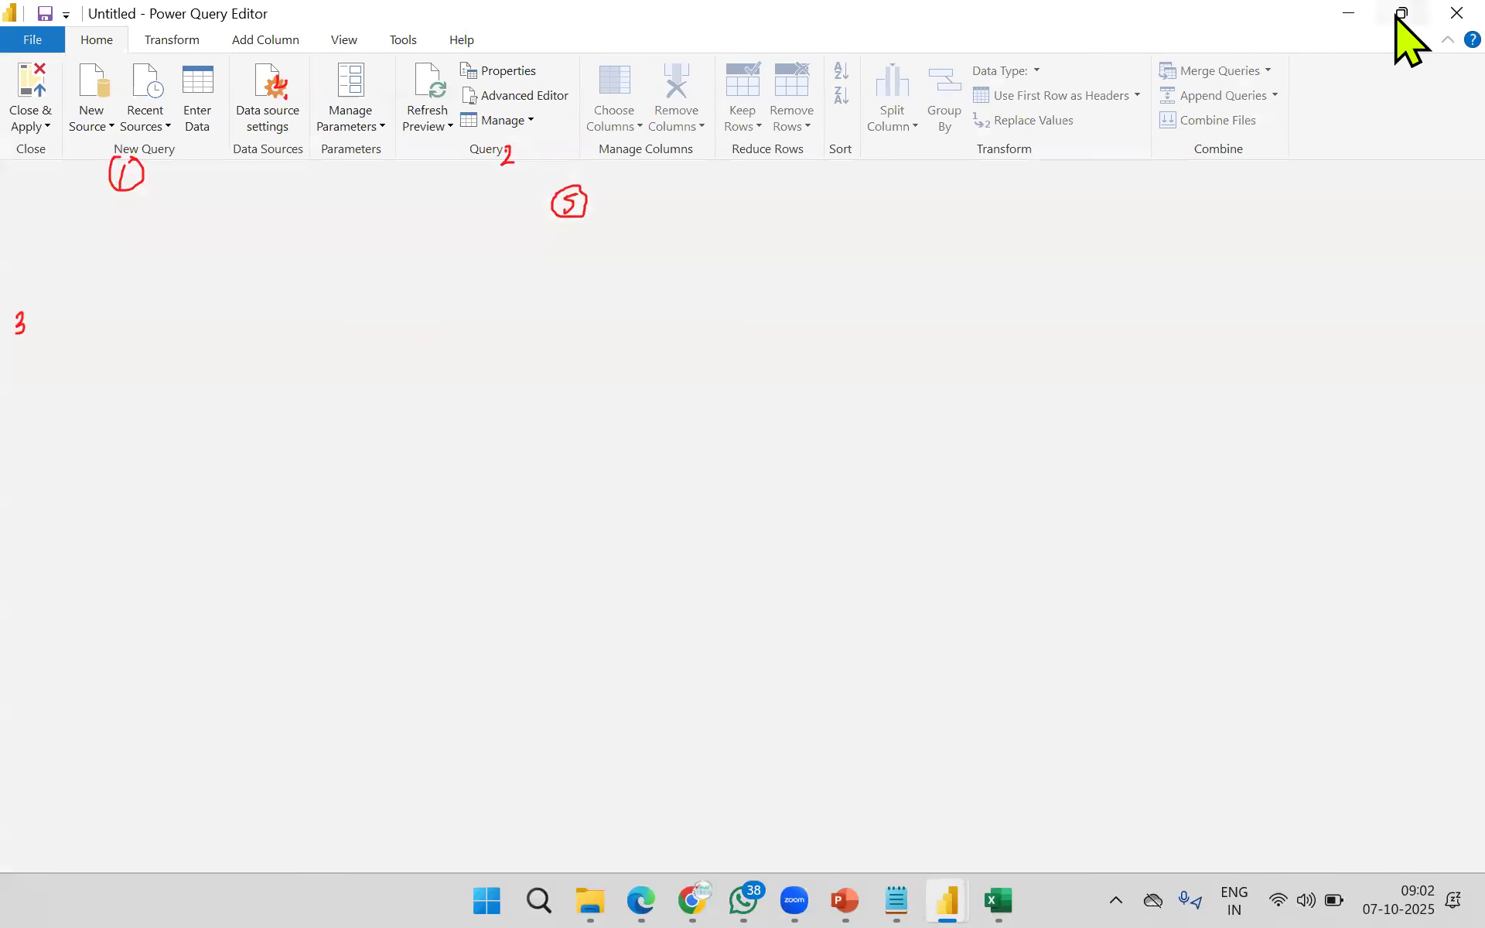
Step: Shrink and shift the Power Query Editor window to reveal the report behind it, maximize it again, and dismiss the preview notice
{"action": "left_click", "coordinate": [1402, 13]}
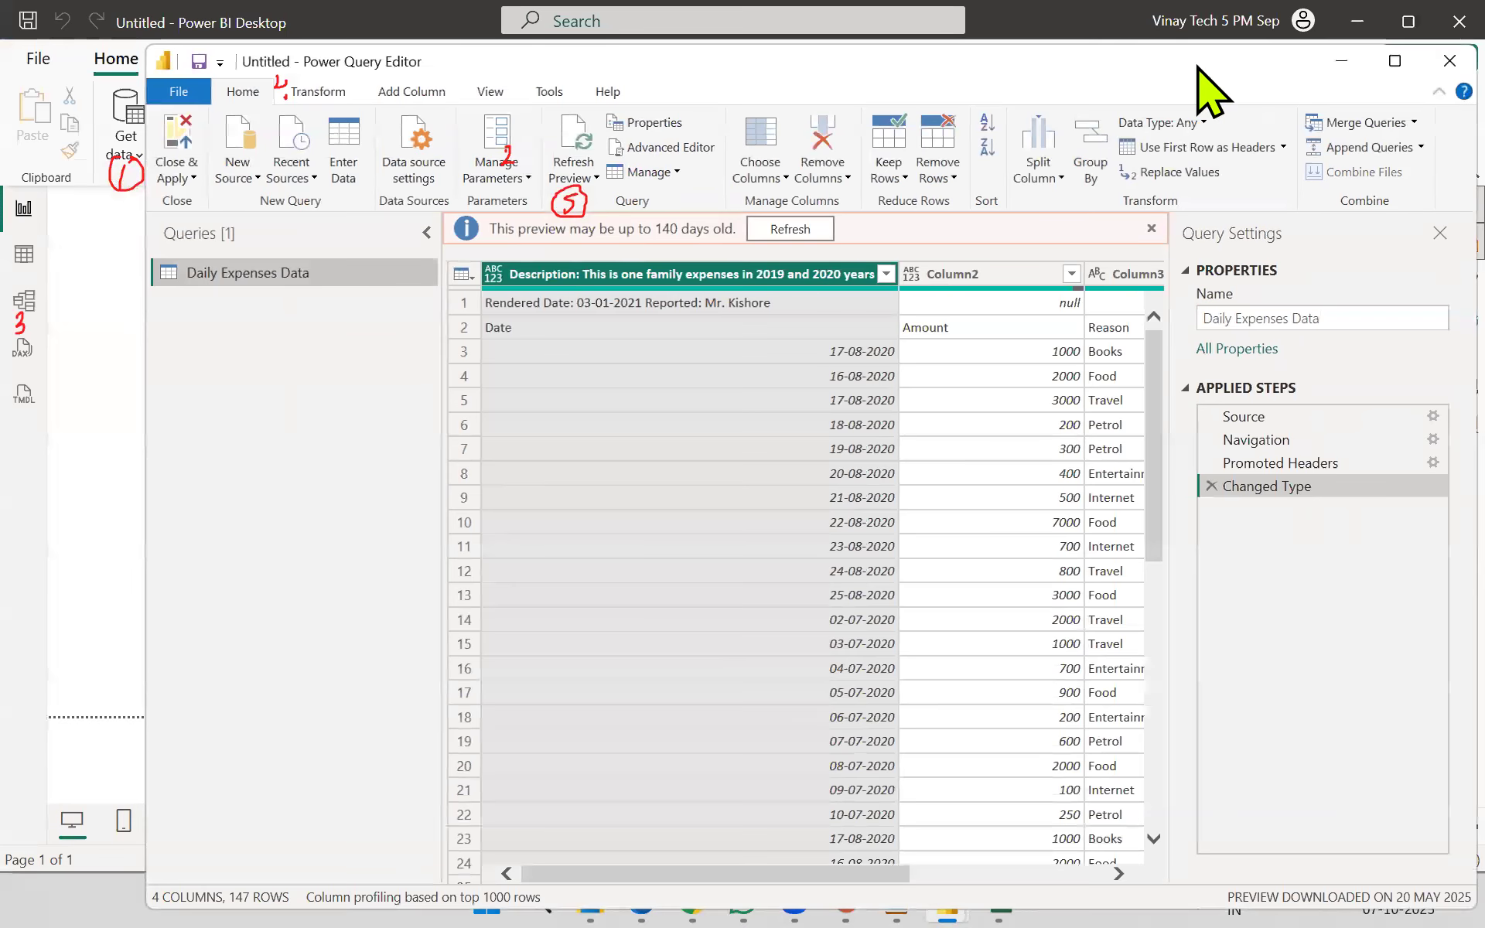
{"action": "left_click_drag", "start_coordinate": [1196, 65], "coordinate": [1211, 313]}
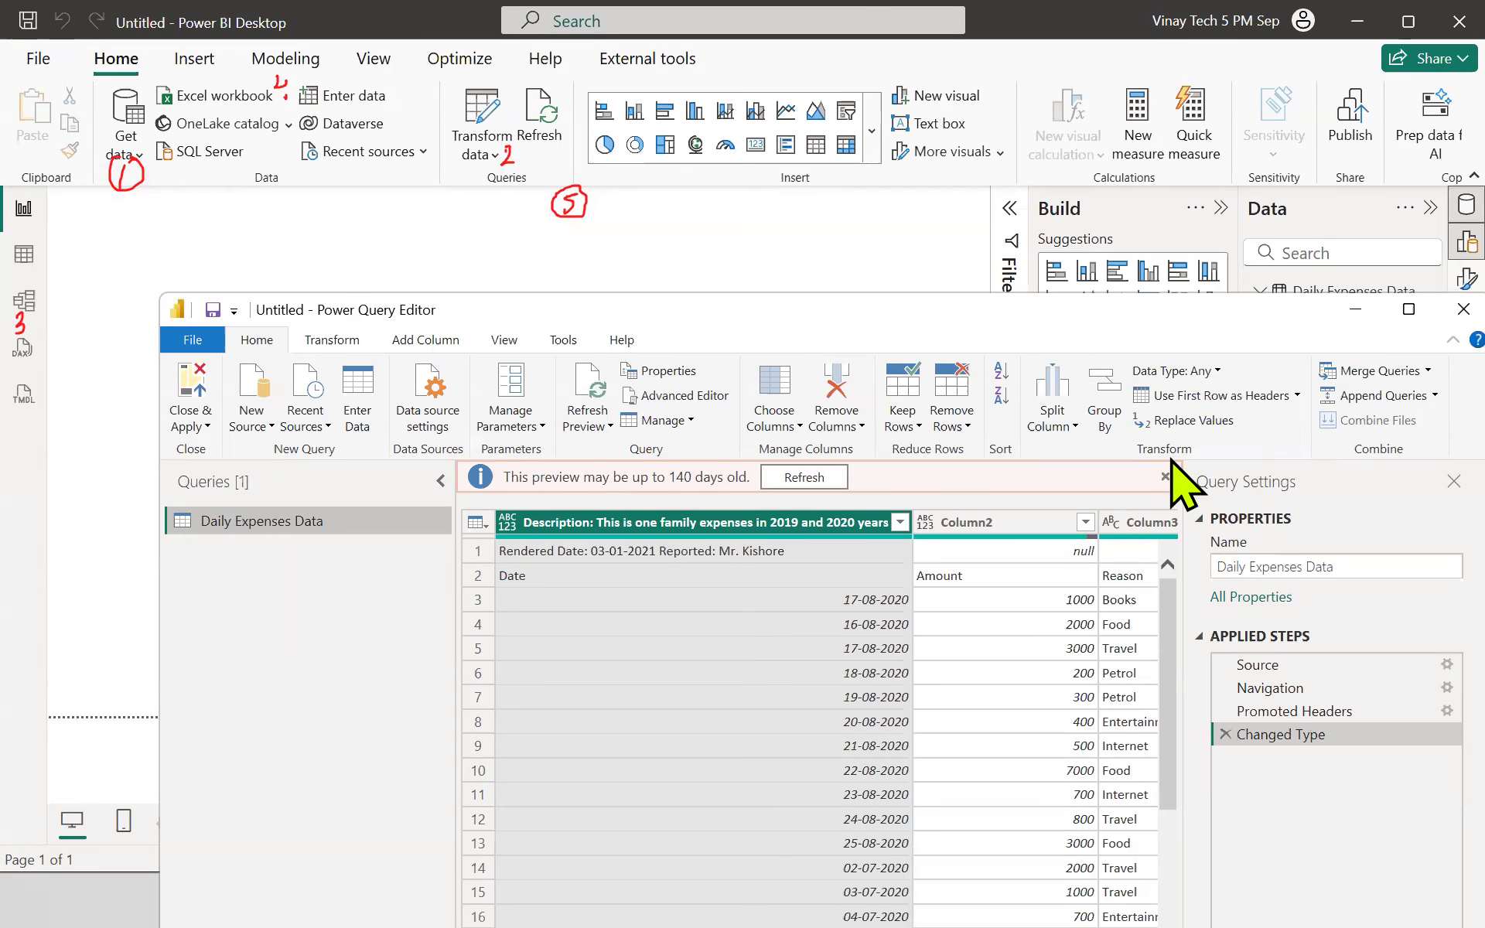
{"action": "left_click", "coordinate": [1408, 310]}
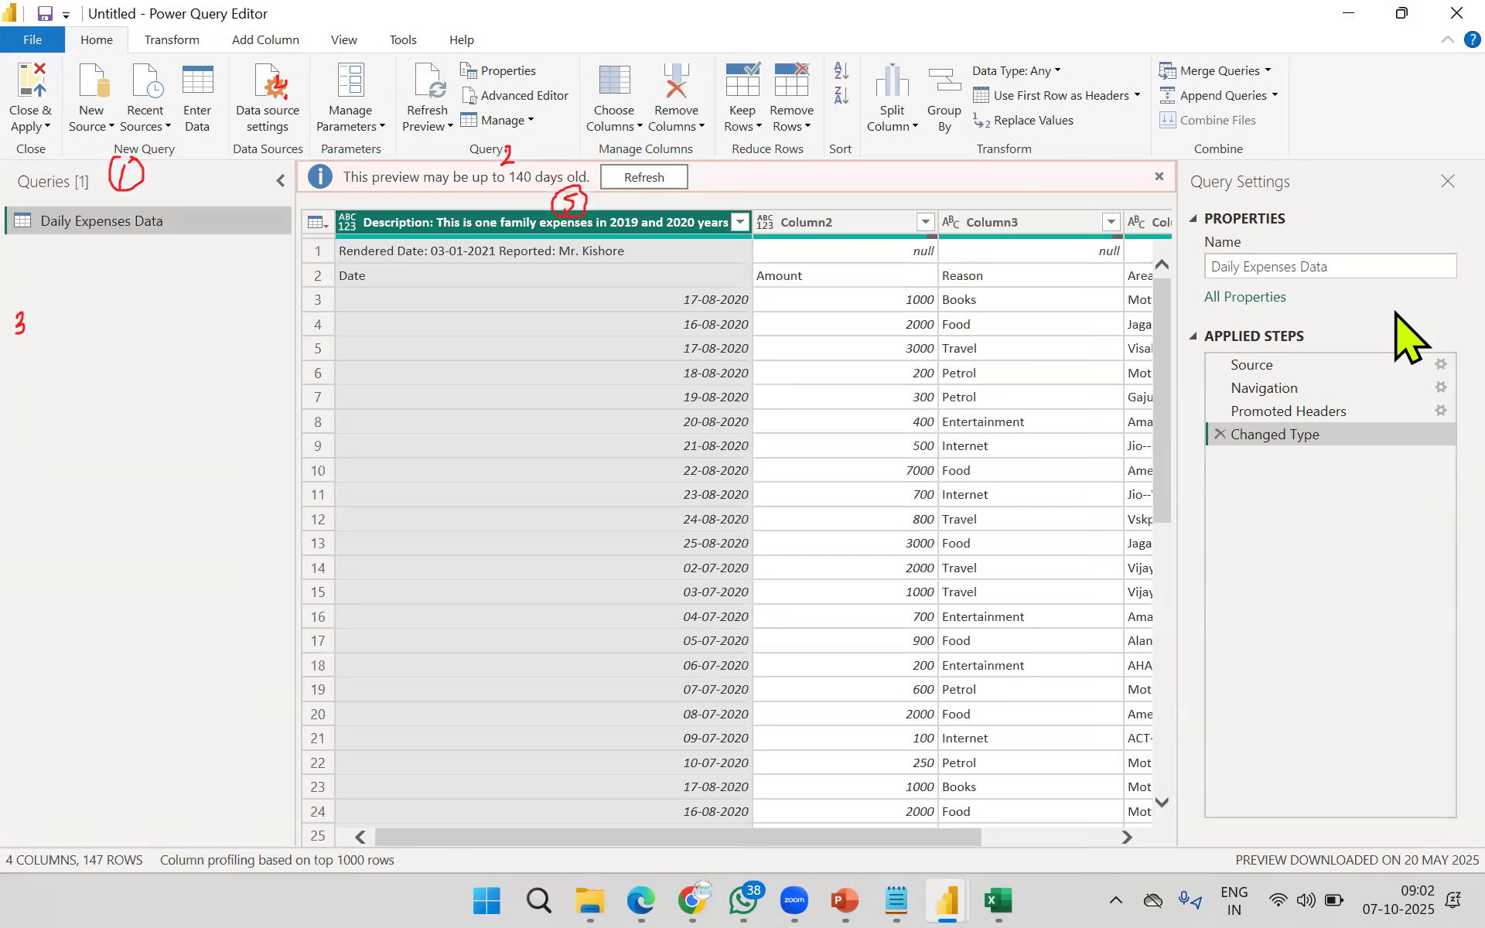
{"action": "left_click", "coordinate": [1159, 176]}
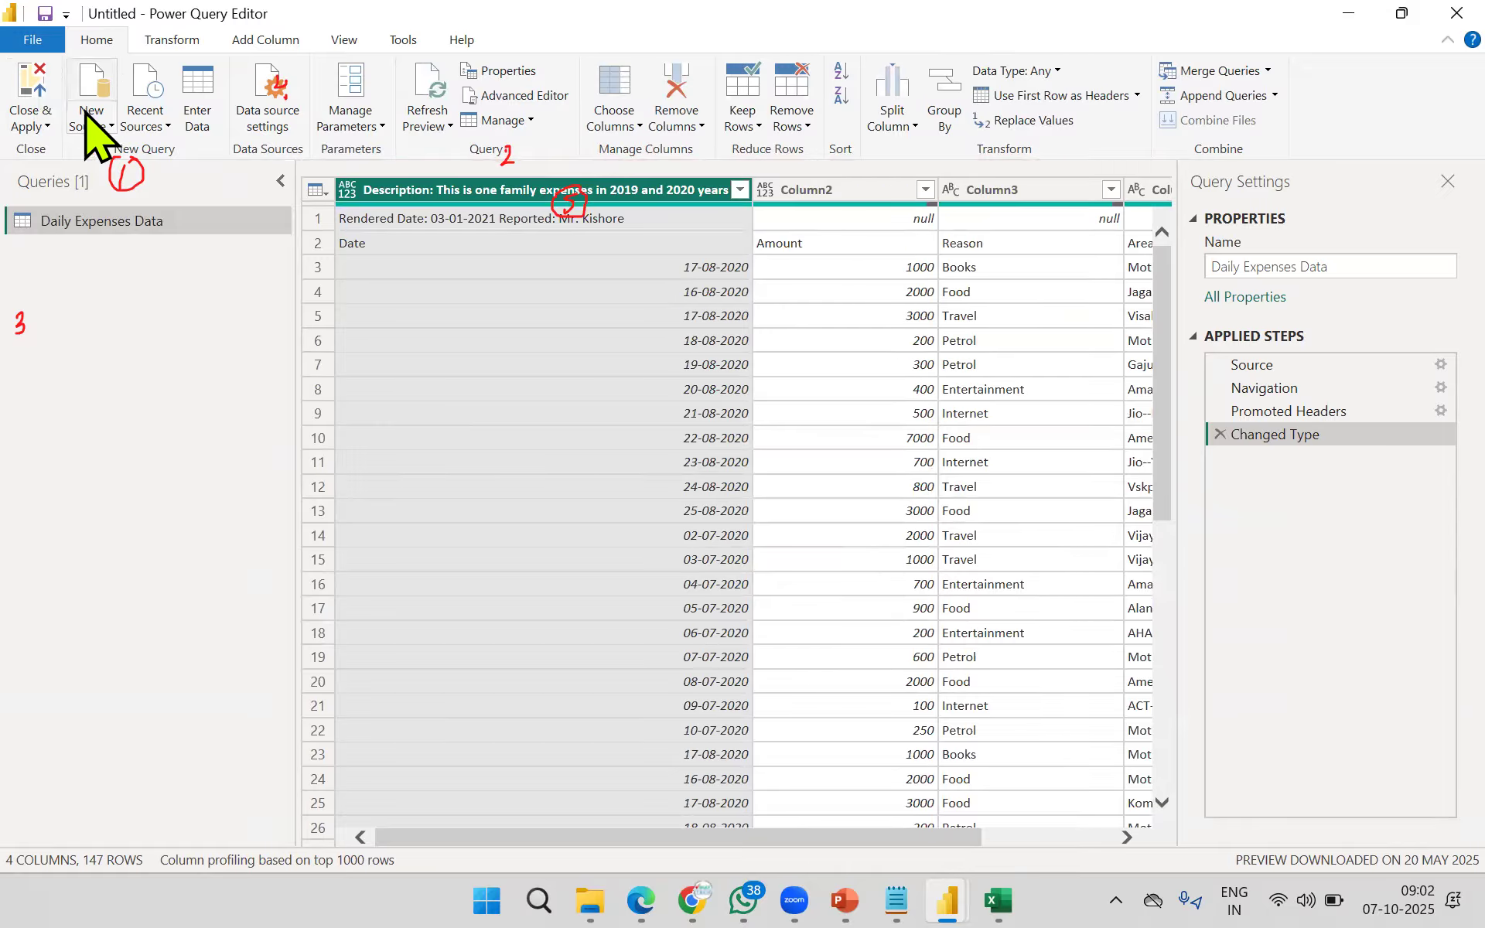
Step: Examine the Transform, Add Column, View and Tools commands of Power Query Editor, and return to the Home commands
{"action": "left_click", "coordinate": [172, 39]}
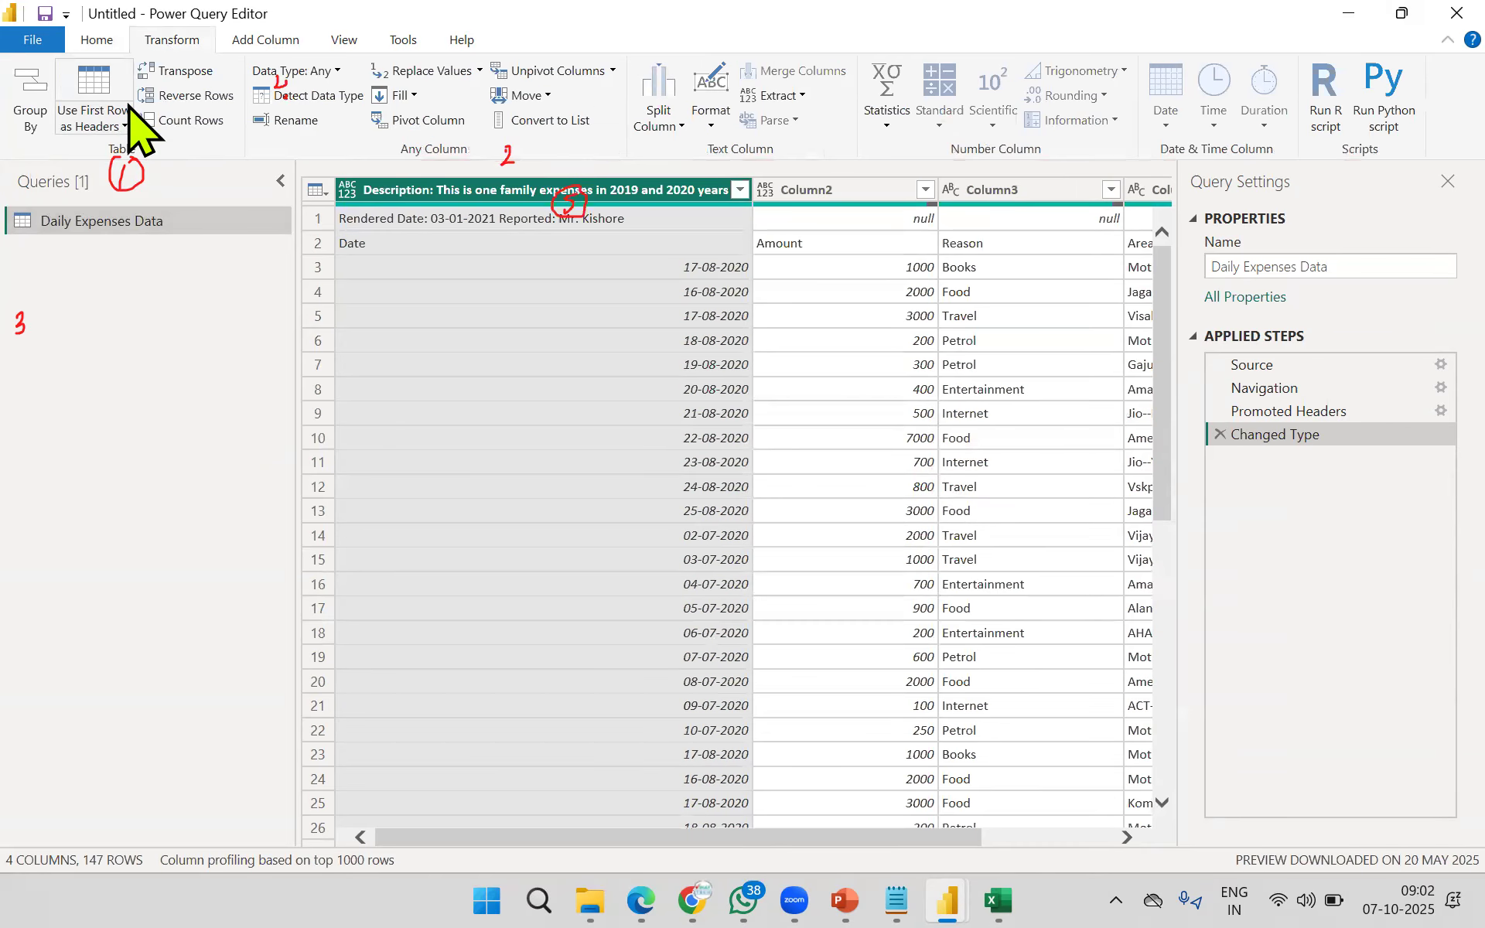
{"action": "left_click", "coordinate": [257, 42]}
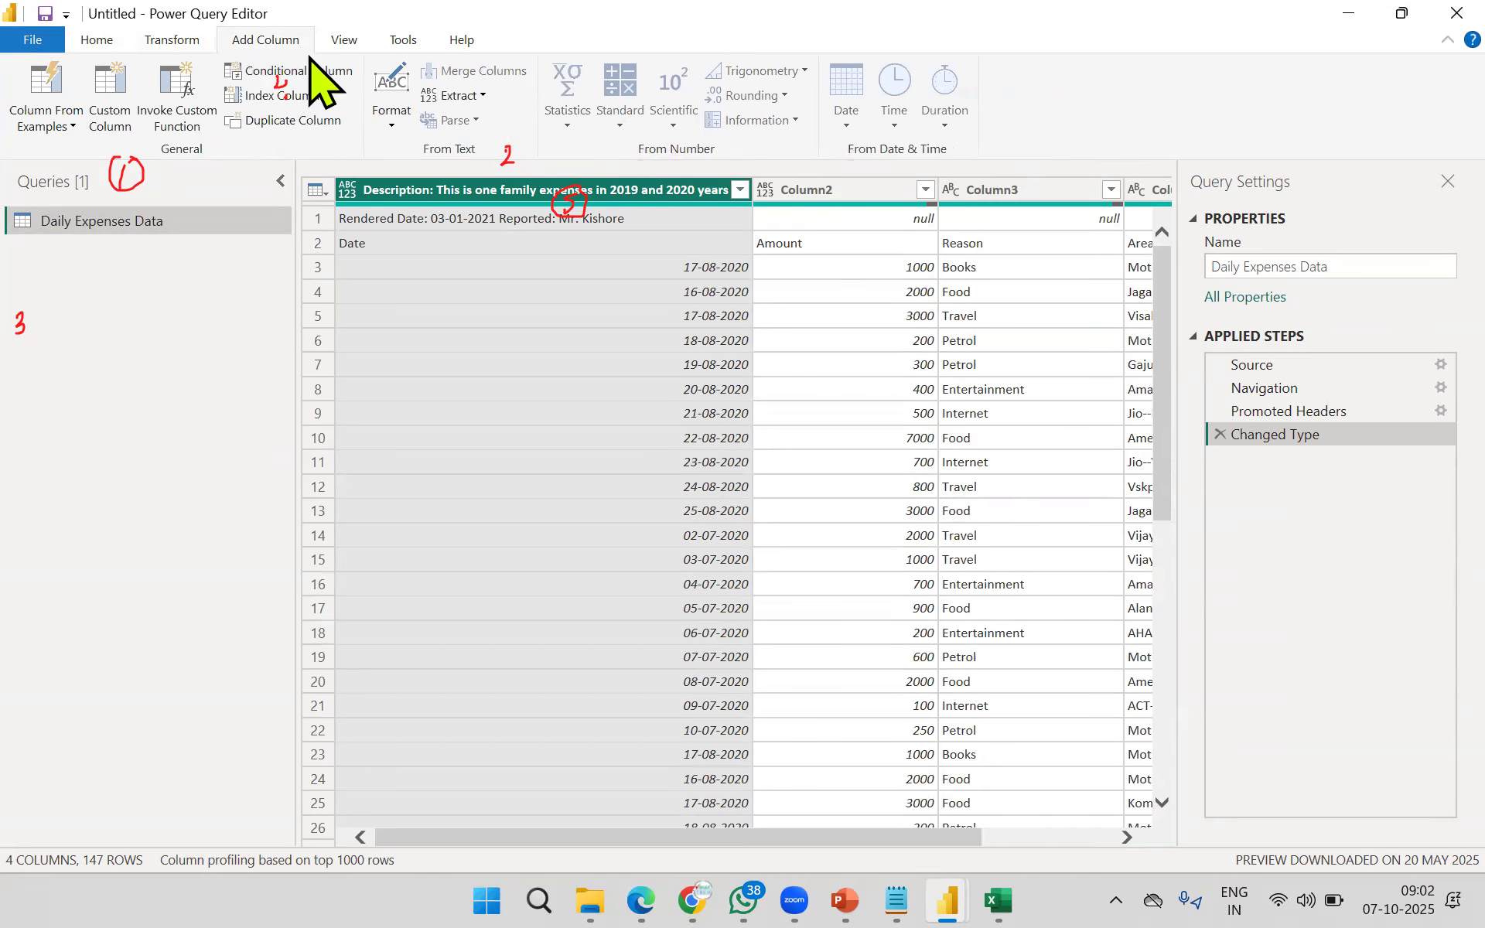
{"action": "left_click", "coordinate": [343, 41]}
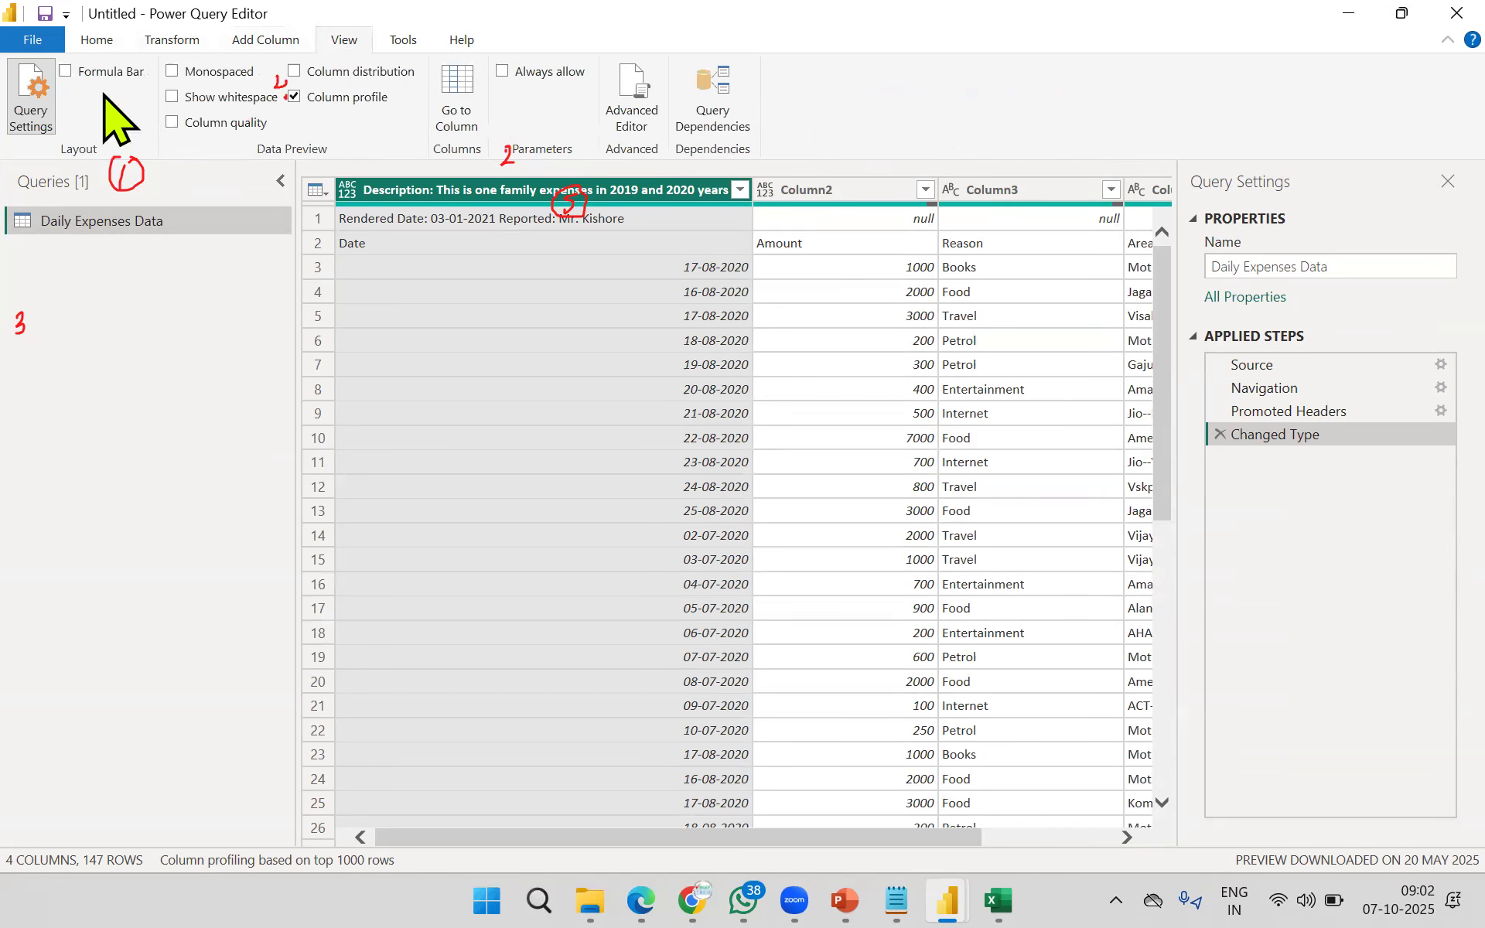
{"action": "left_click", "coordinate": [403, 39]}
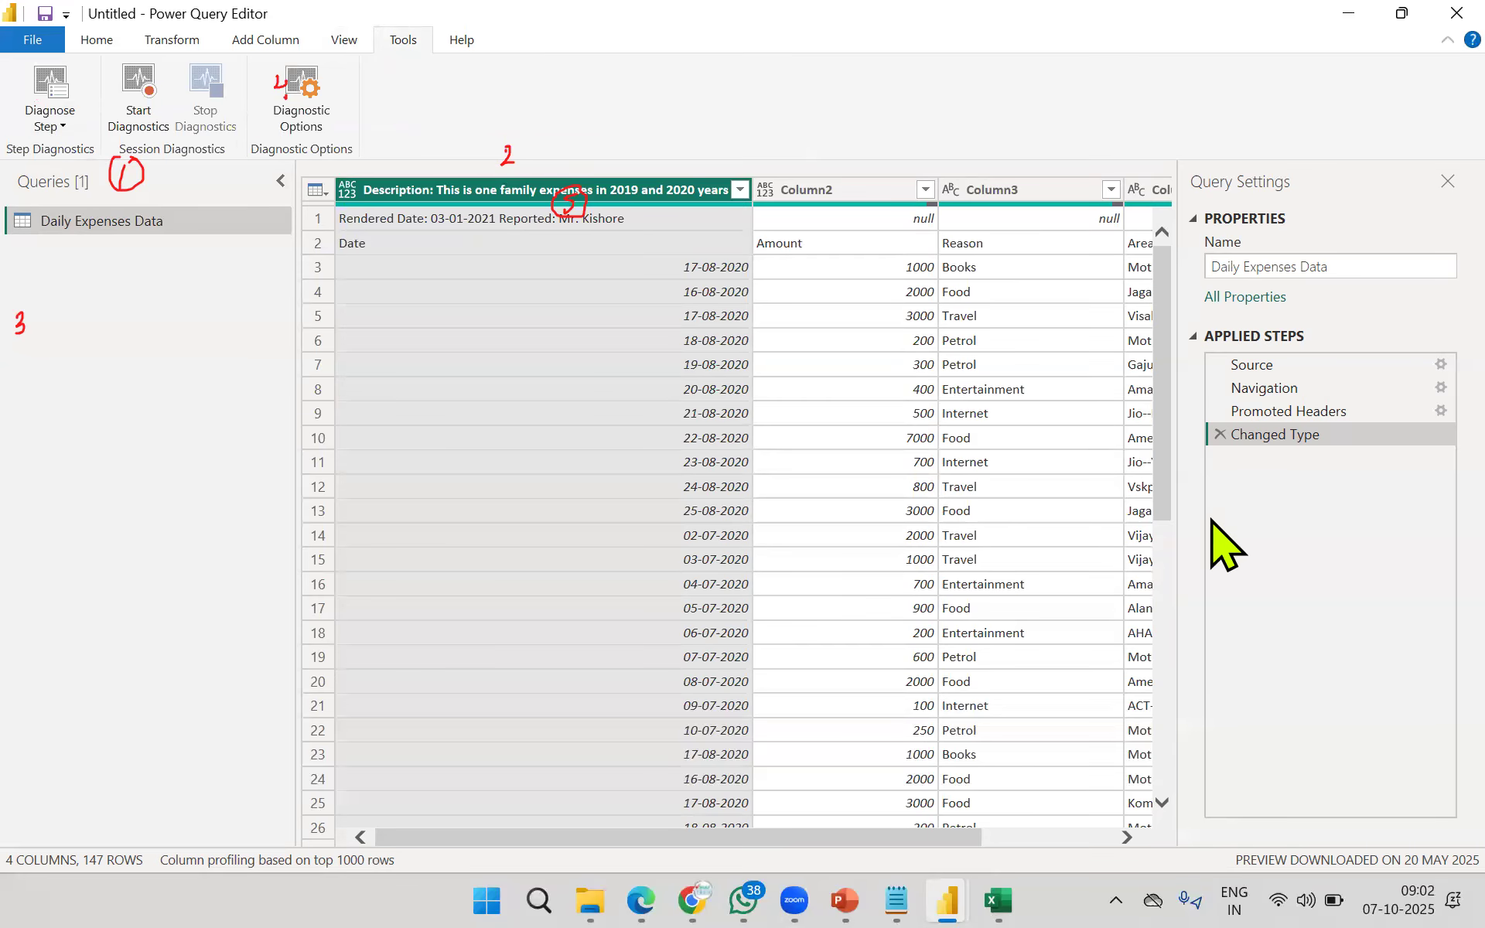
{"action": "left_click", "coordinate": [96, 42]}
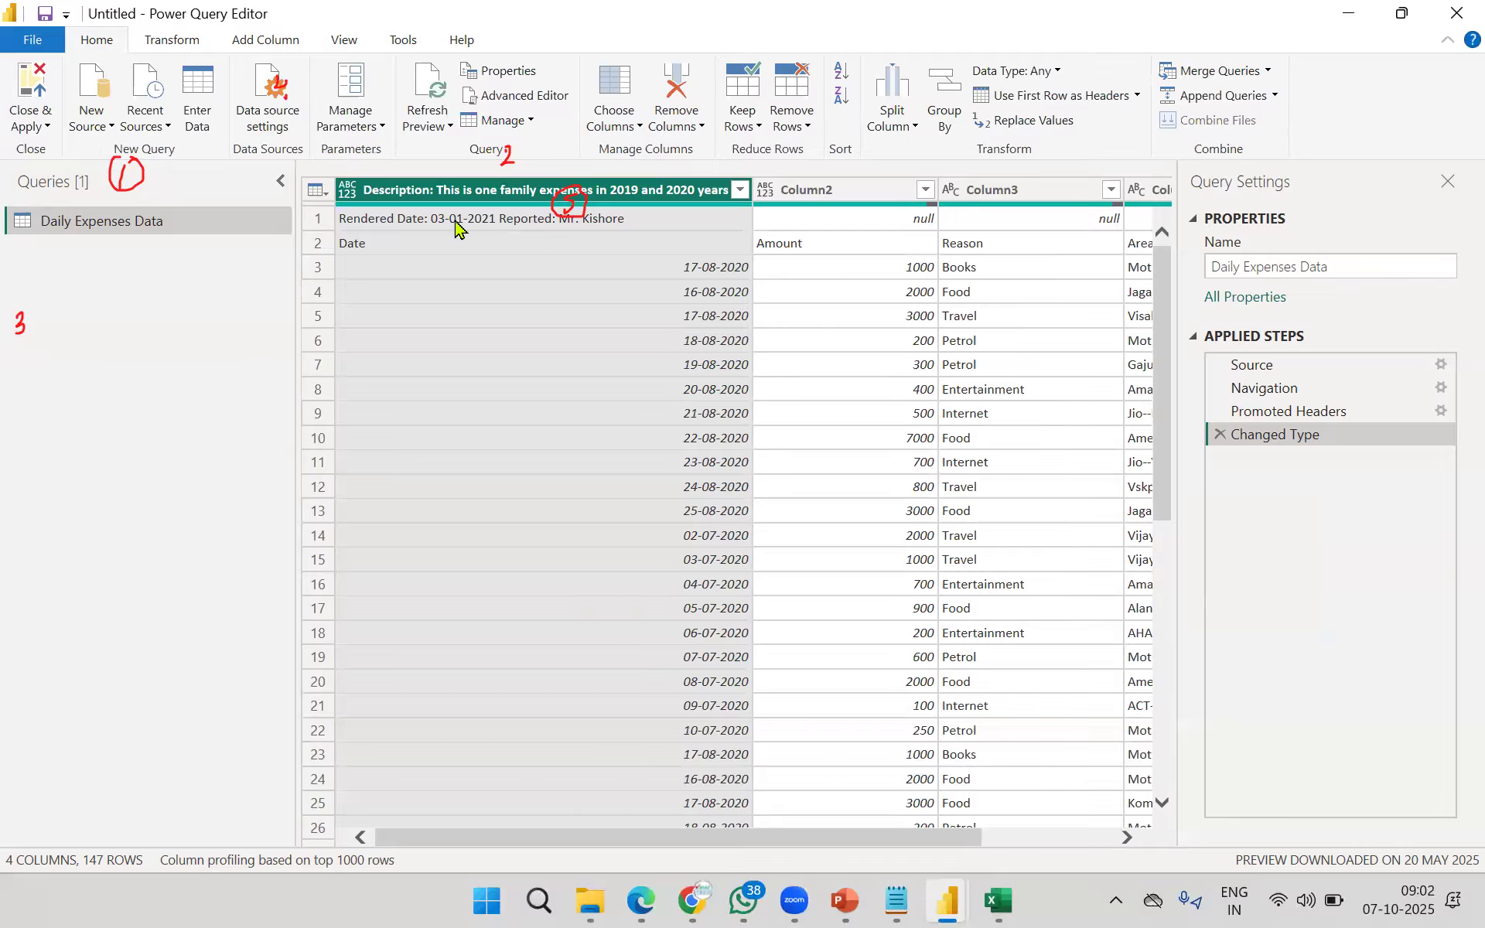
Step: Remove the top 1 row from the Daily Expenses Data query
{"action": "left_click", "coordinate": [321, 192]}
{"action": "left_click", "coordinate": [320, 193]}
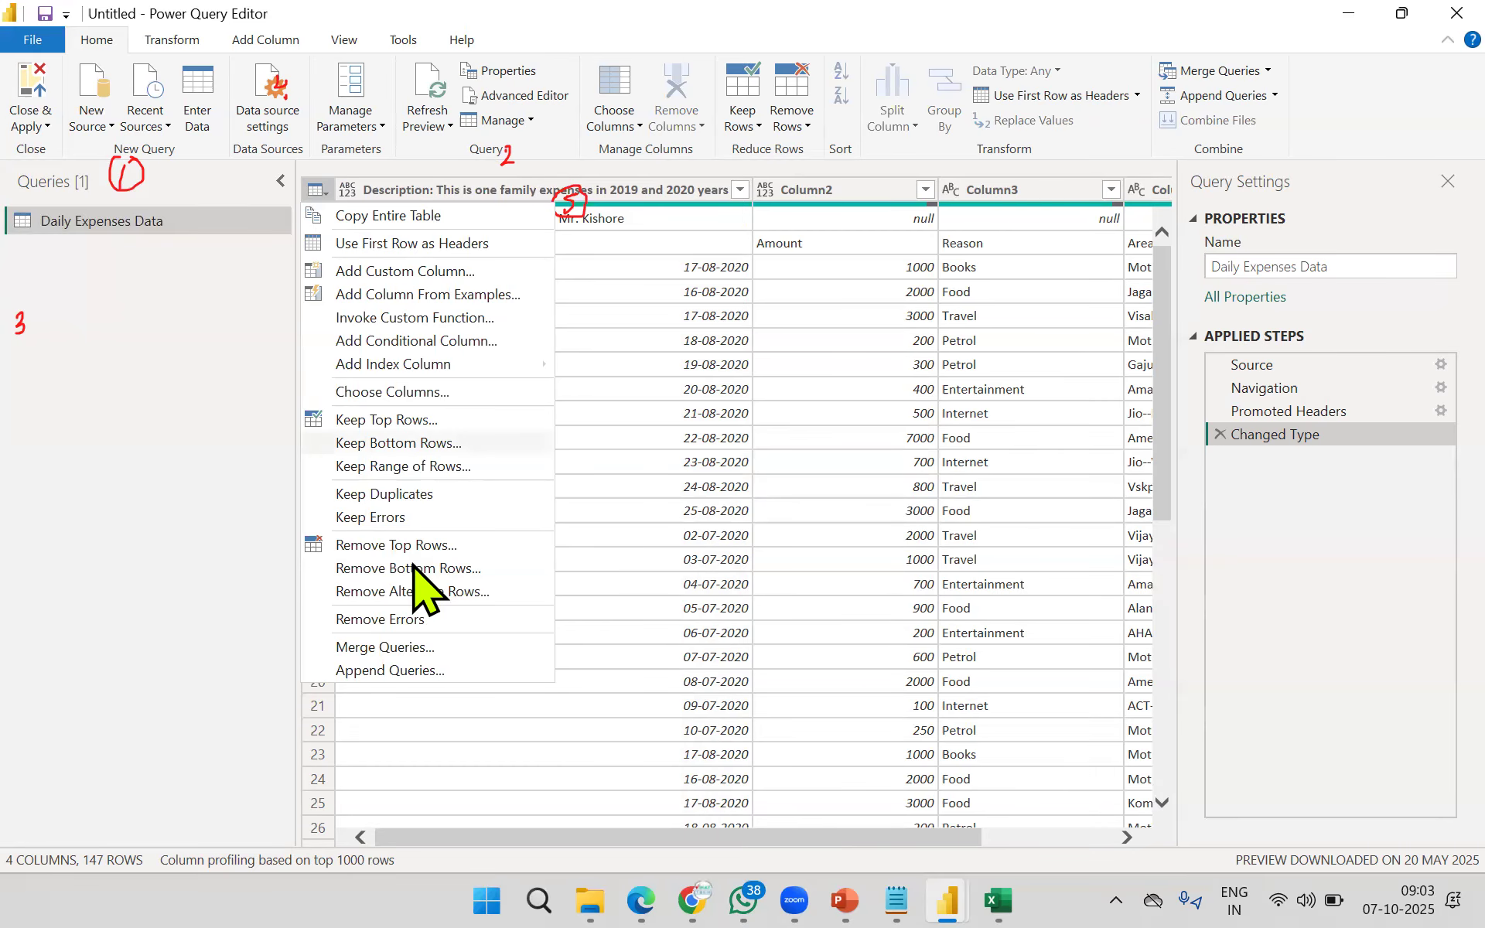
{"action": "left_click", "coordinate": [418, 545]}
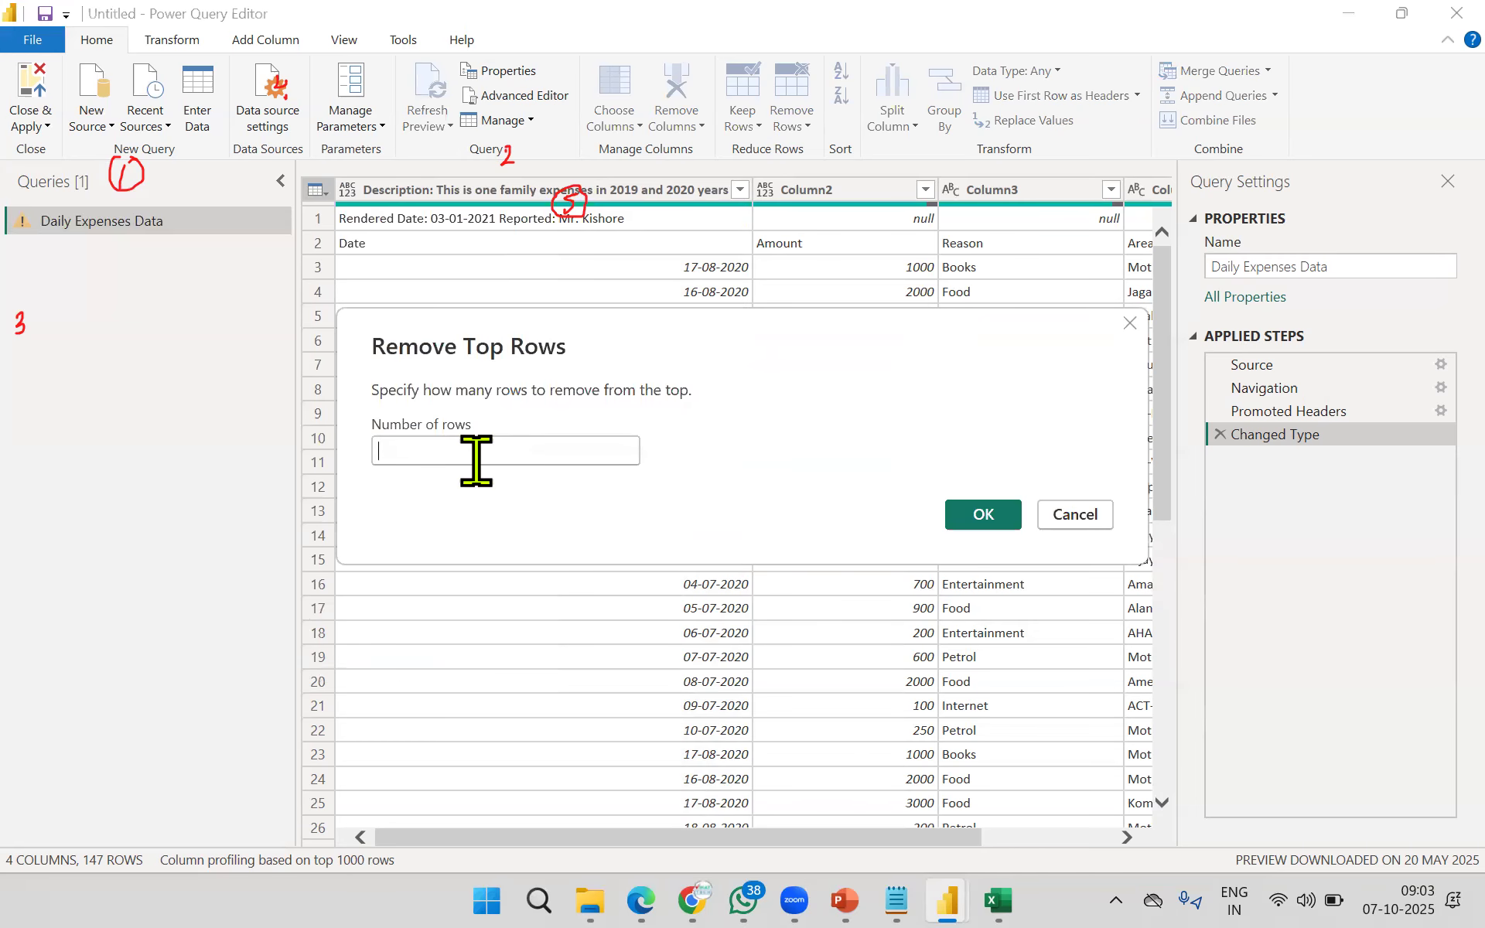
{"action": "type", "text": "1"}
{"action": "left_click", "coordinate": [979, 517]}
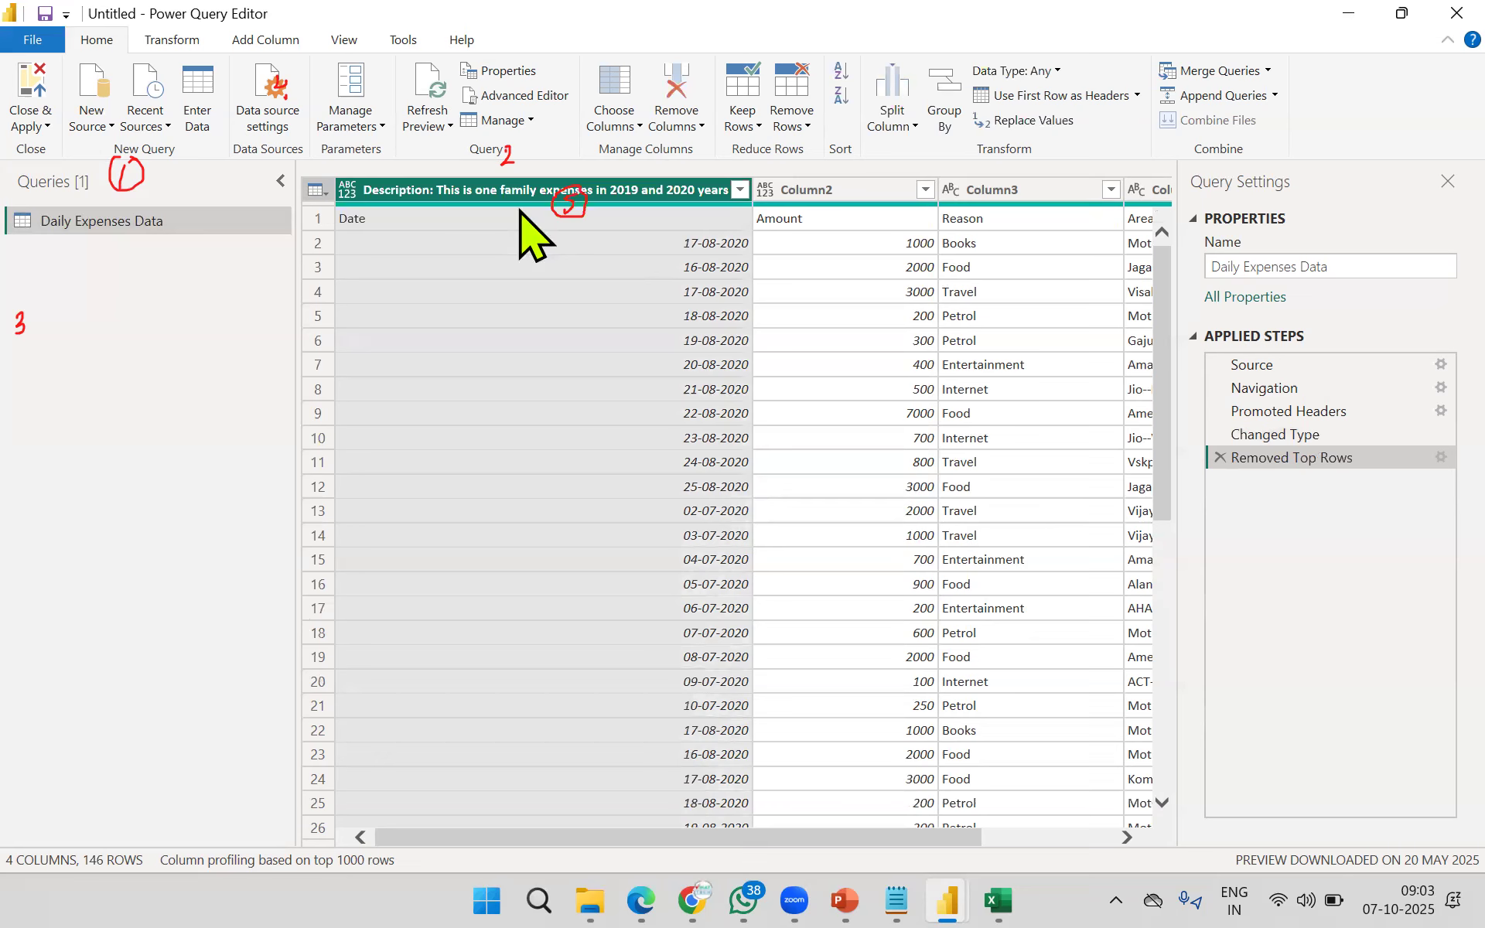
Step: Use the first row as headers in the Daily Expenses Data query and view the Area_Location column's split options
{"action": "left_click", "coordinate": [328, 190]}
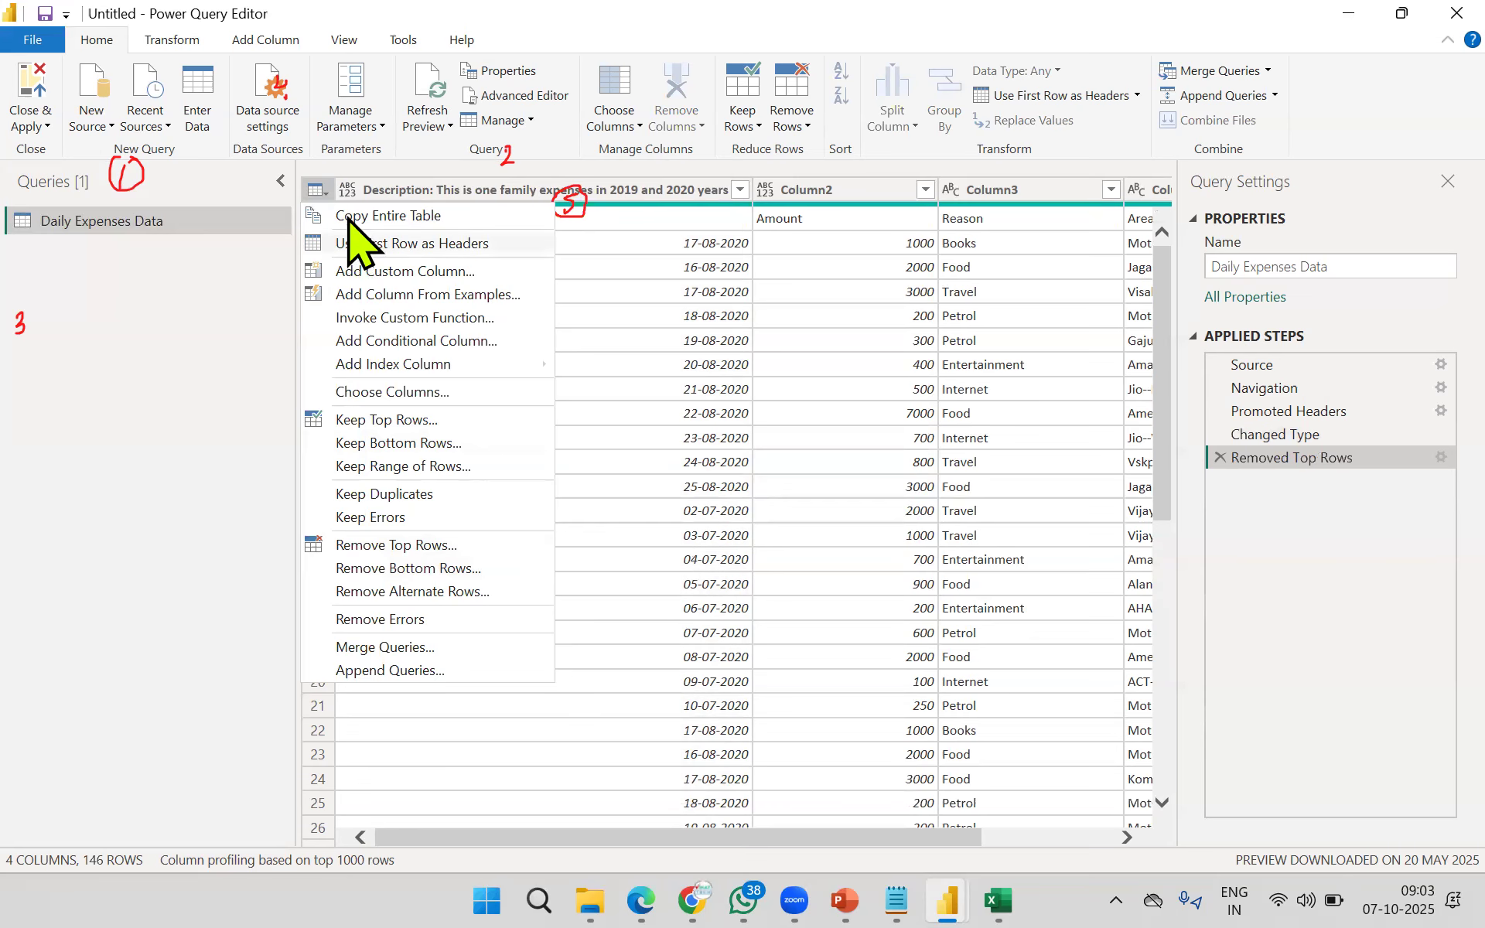
{"action": "left_click", "coordinate": [350, 241]}
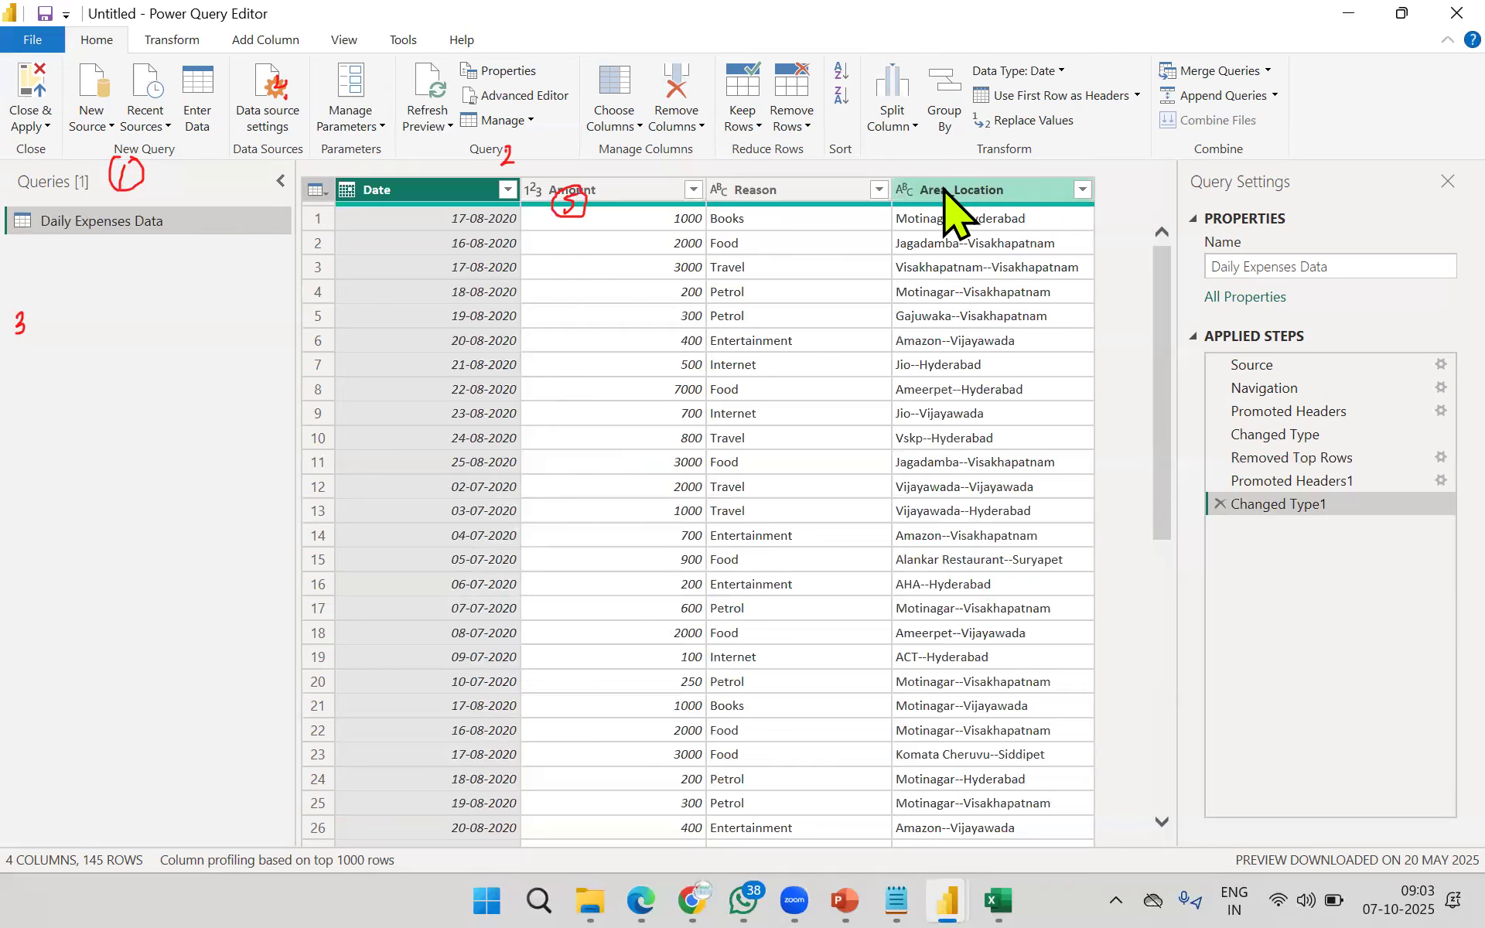
{"action": "right_click", "coordinate": [993, 206]}
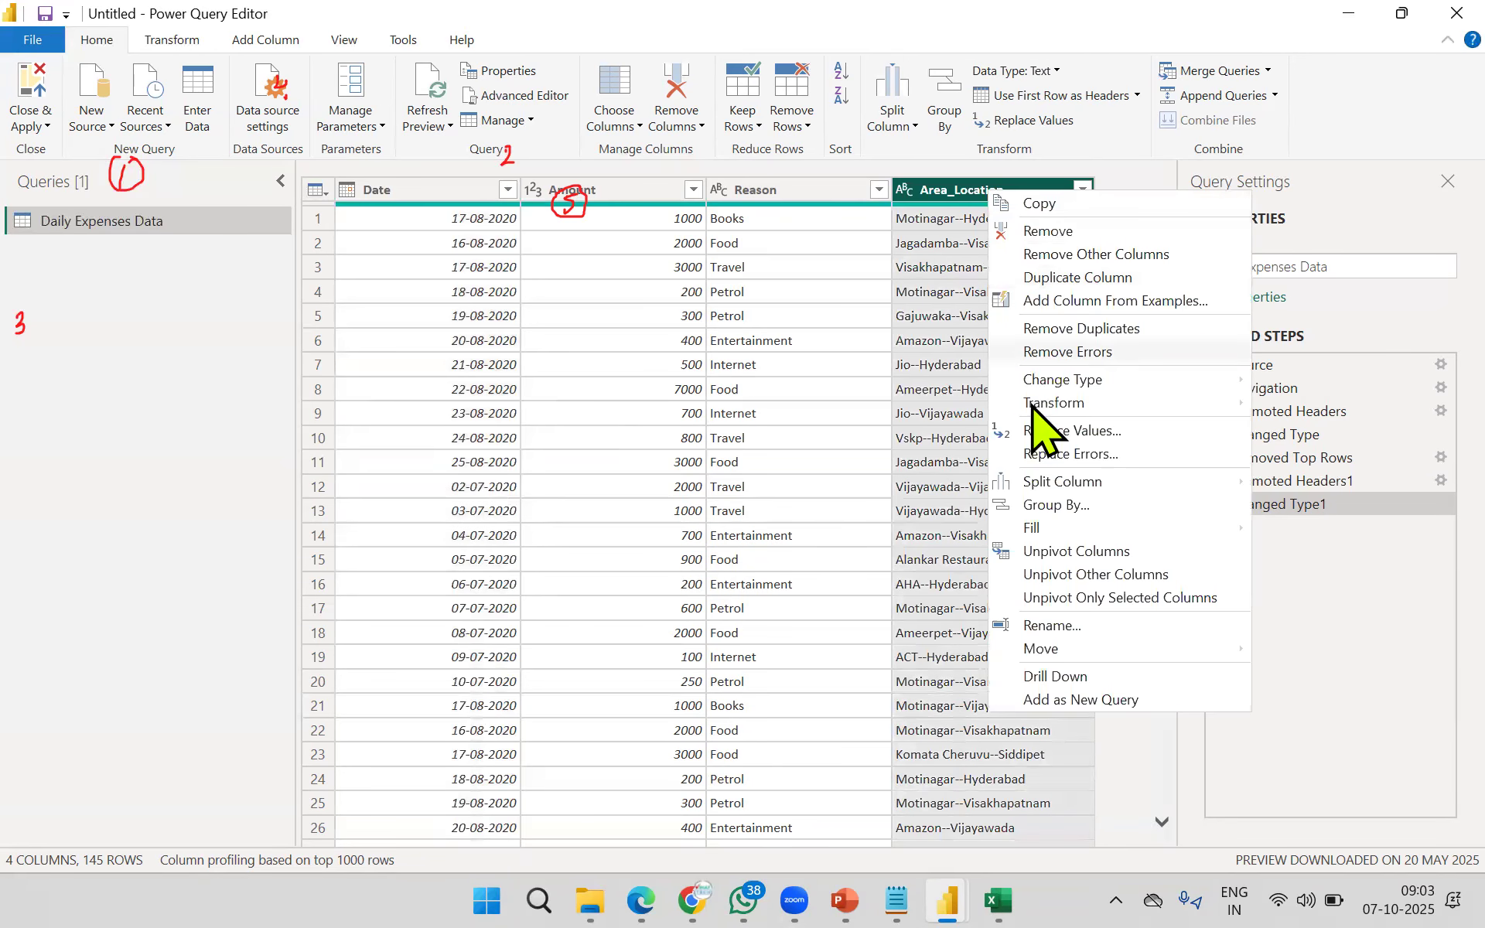
{"action": "mouse_move", "coordinate": [1064, 485]}
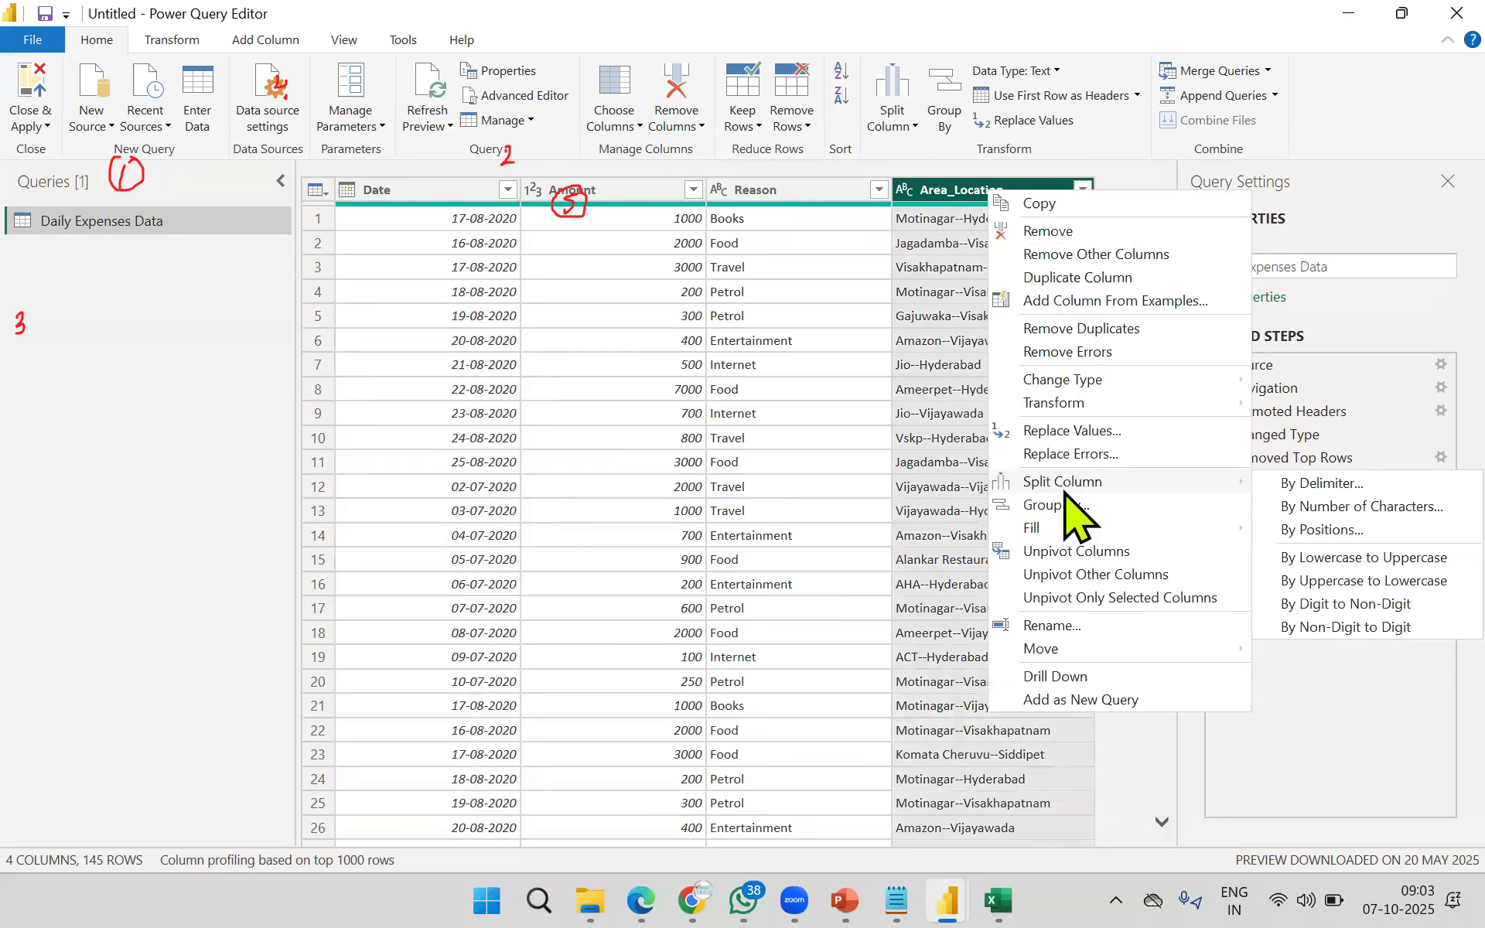
{"action": "left_click", "coordinate": [1284, 767]}
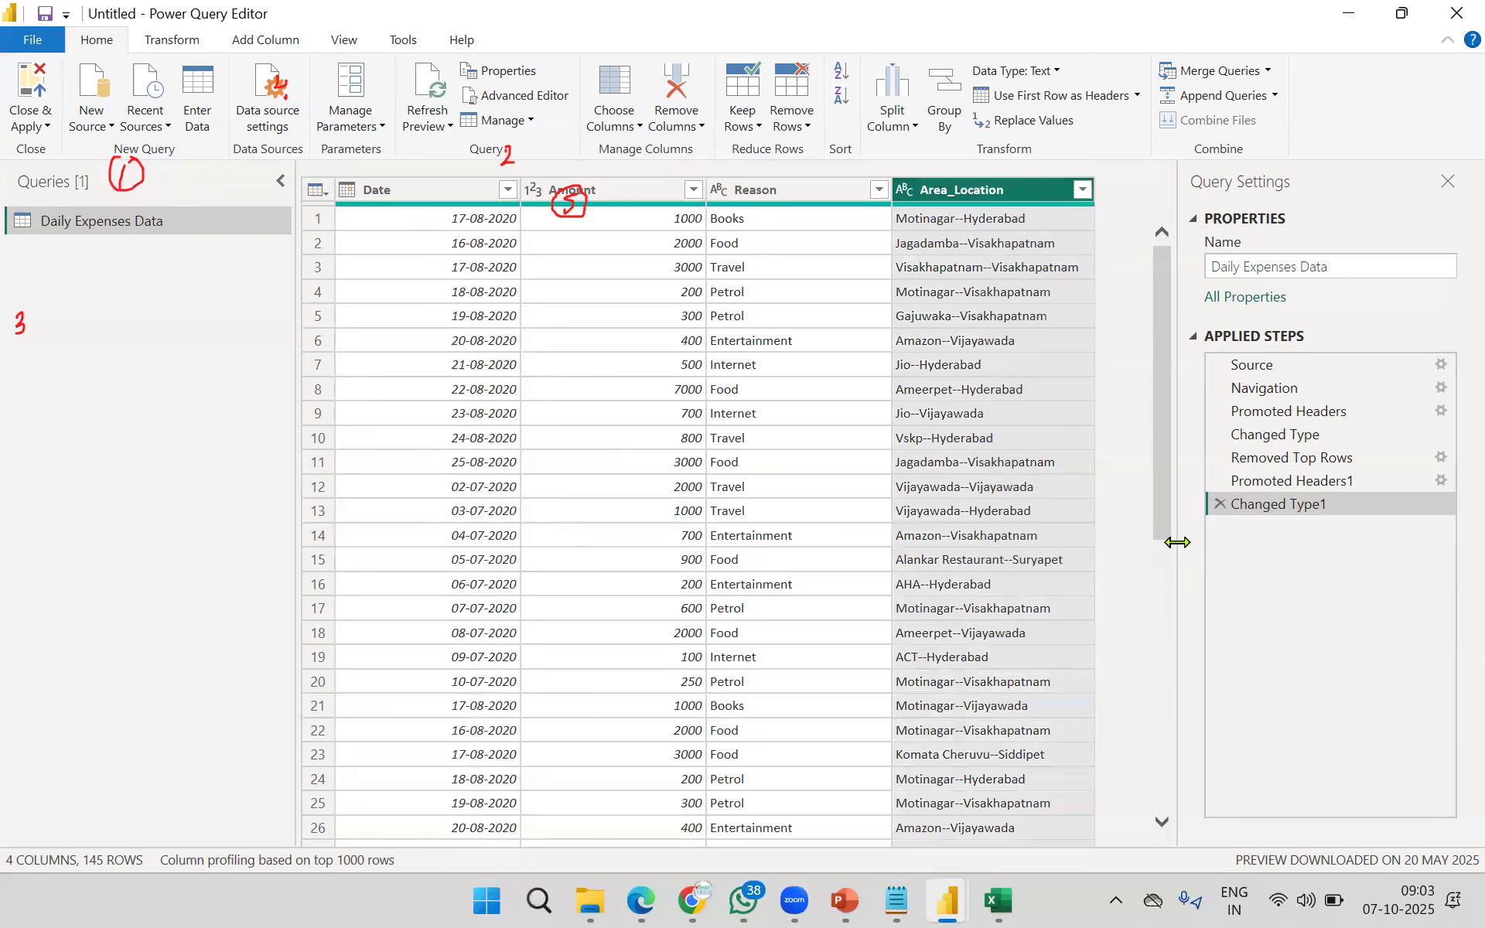
Step: Delete the Changed Type1, Promoted Headers1 and Removed Top Rows applied steps from the query
{"action": "left_click", "coordinate": [1219, 504]}
{"action": "left_click", "coordinate": [1220, 480]}
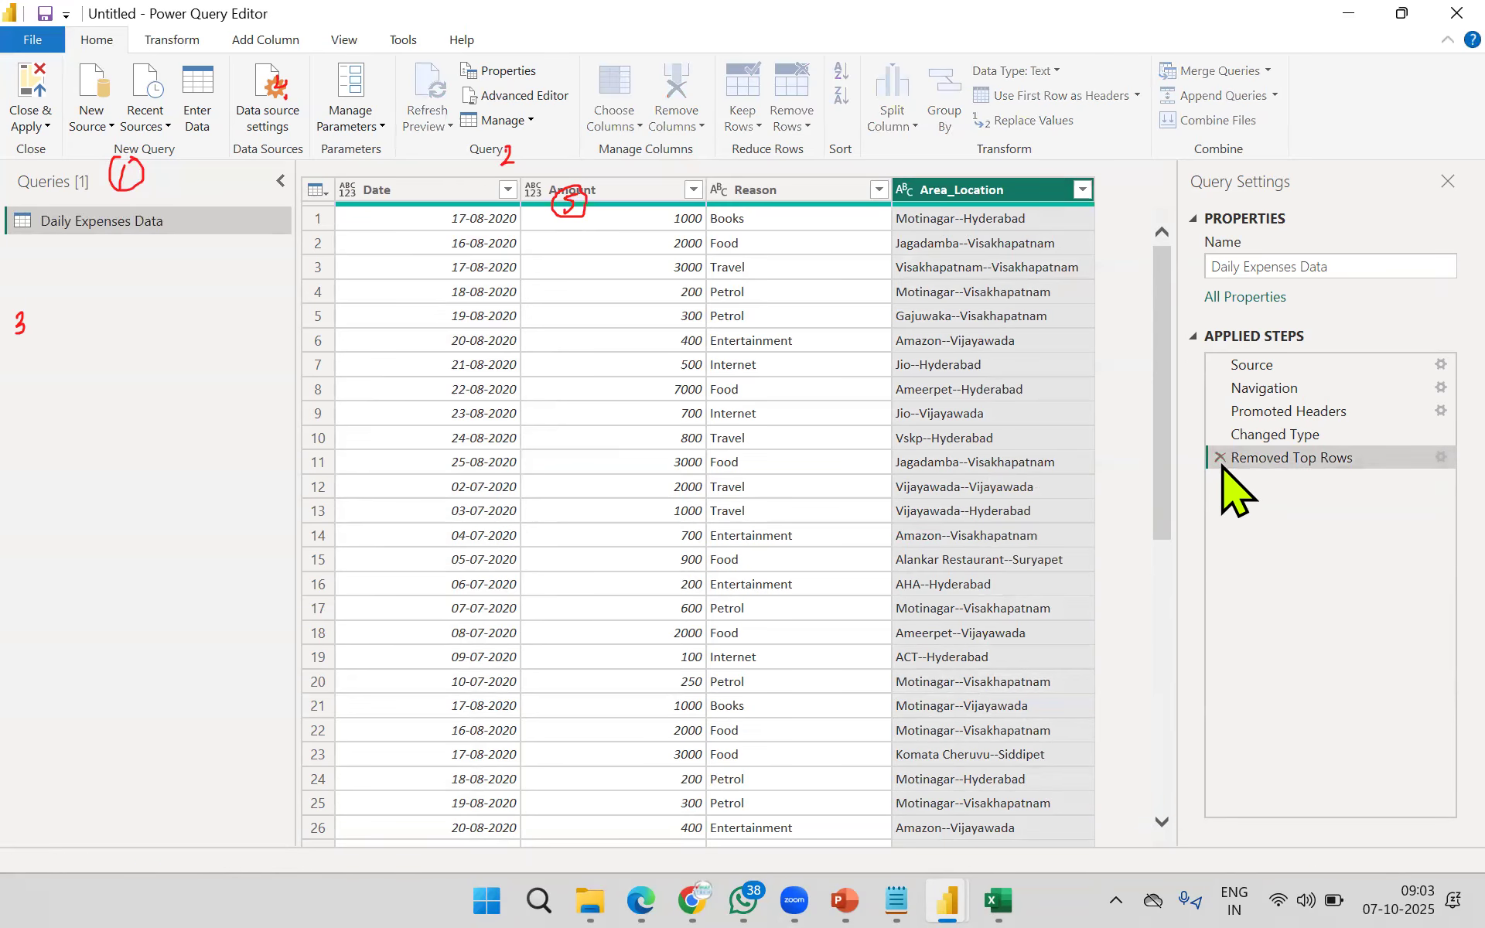
{"action": "left_click", "coordinate": [1221, 457]}
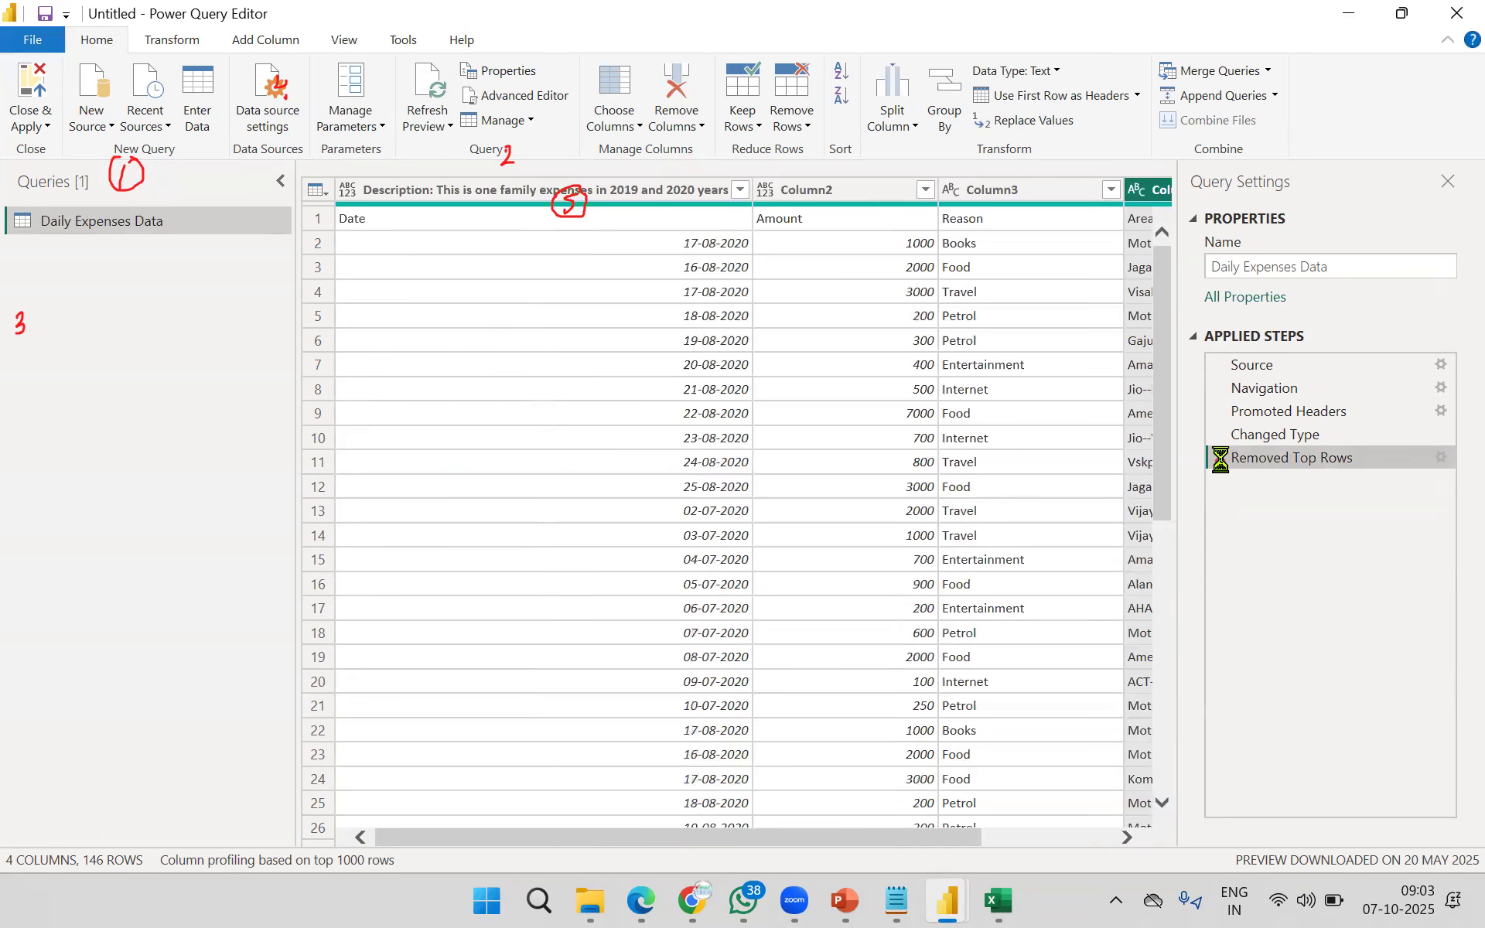
Step: Remove the top 1 row above the Date, Amount and Reason header row in the Daily Expenses Data query
{"action": "left_click", "coordinate": [321, 190]}
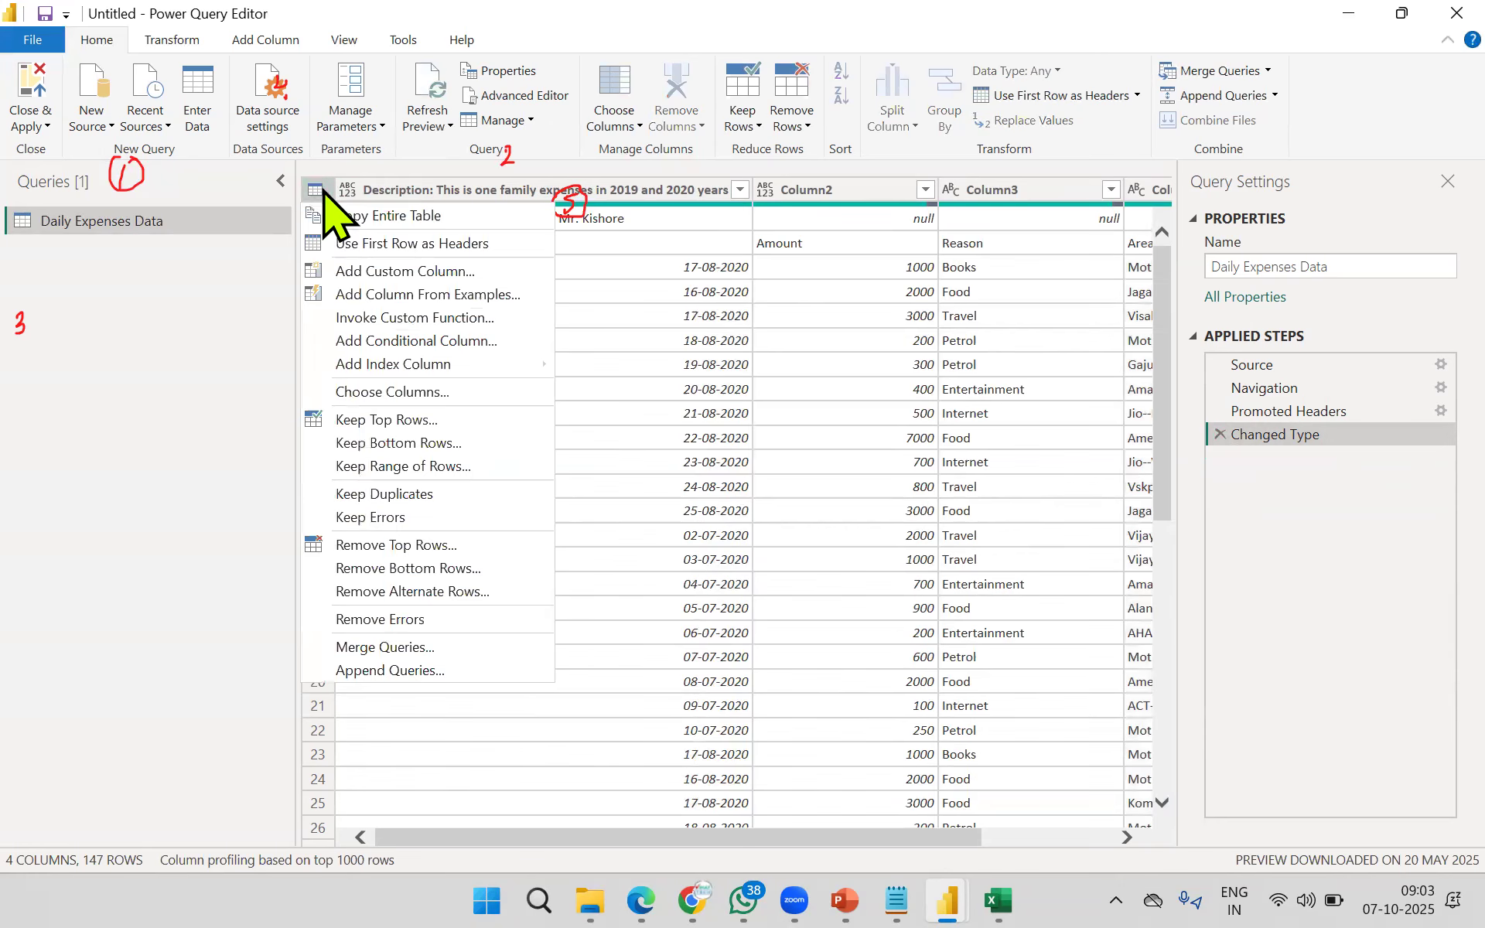
{"action": "left_click", "coordinate": [385, 546]}
{"action": "type", "text": "1"}
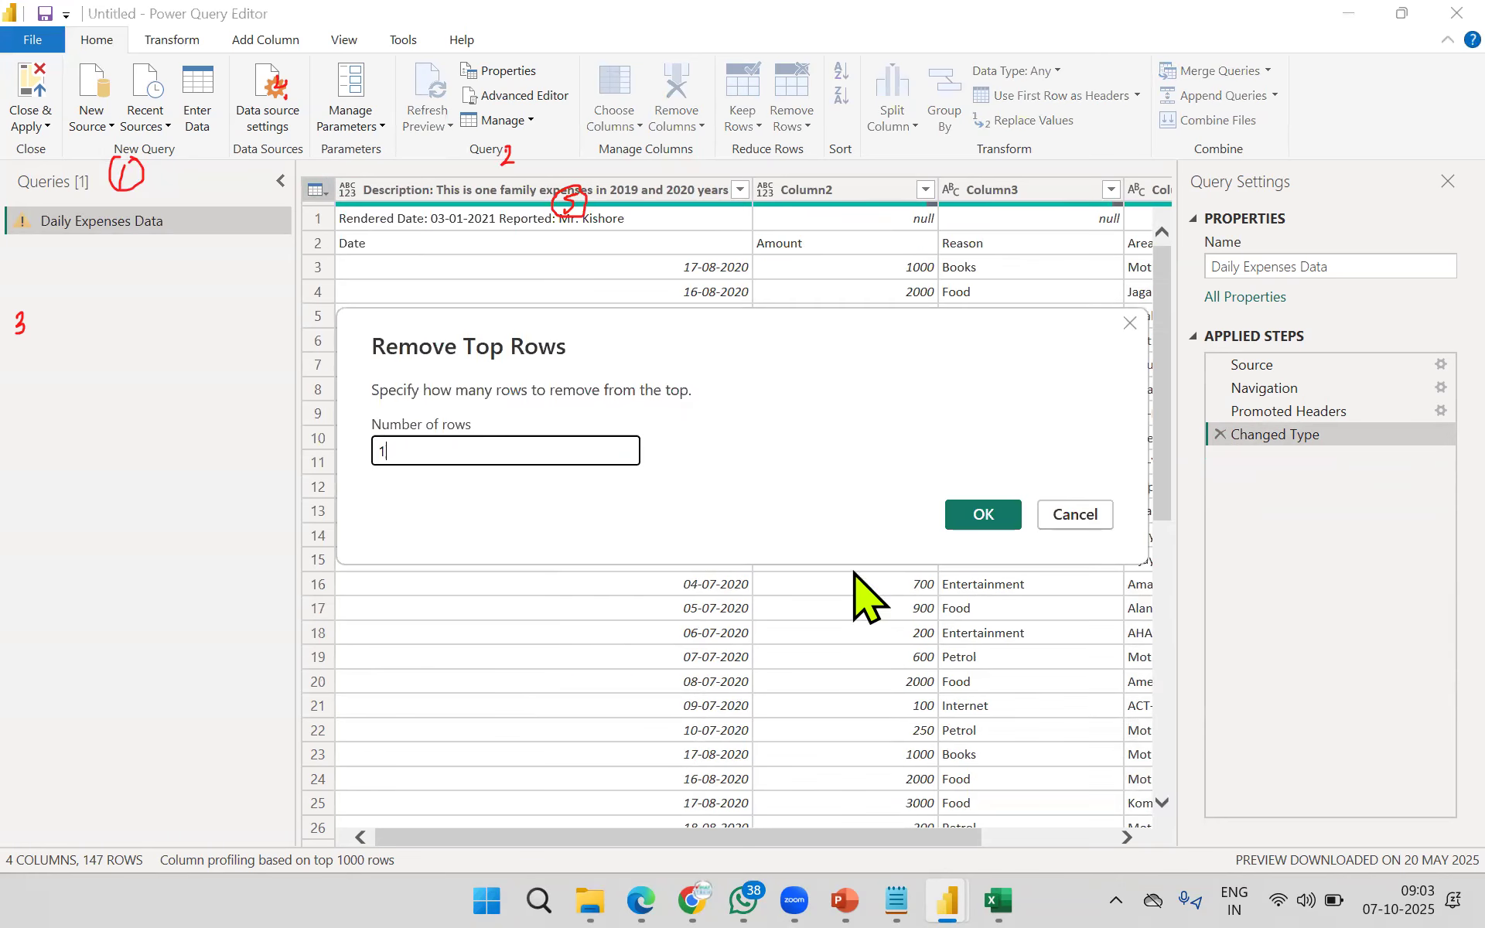
{"action": "left_click", "coordinate": [982, 516]}
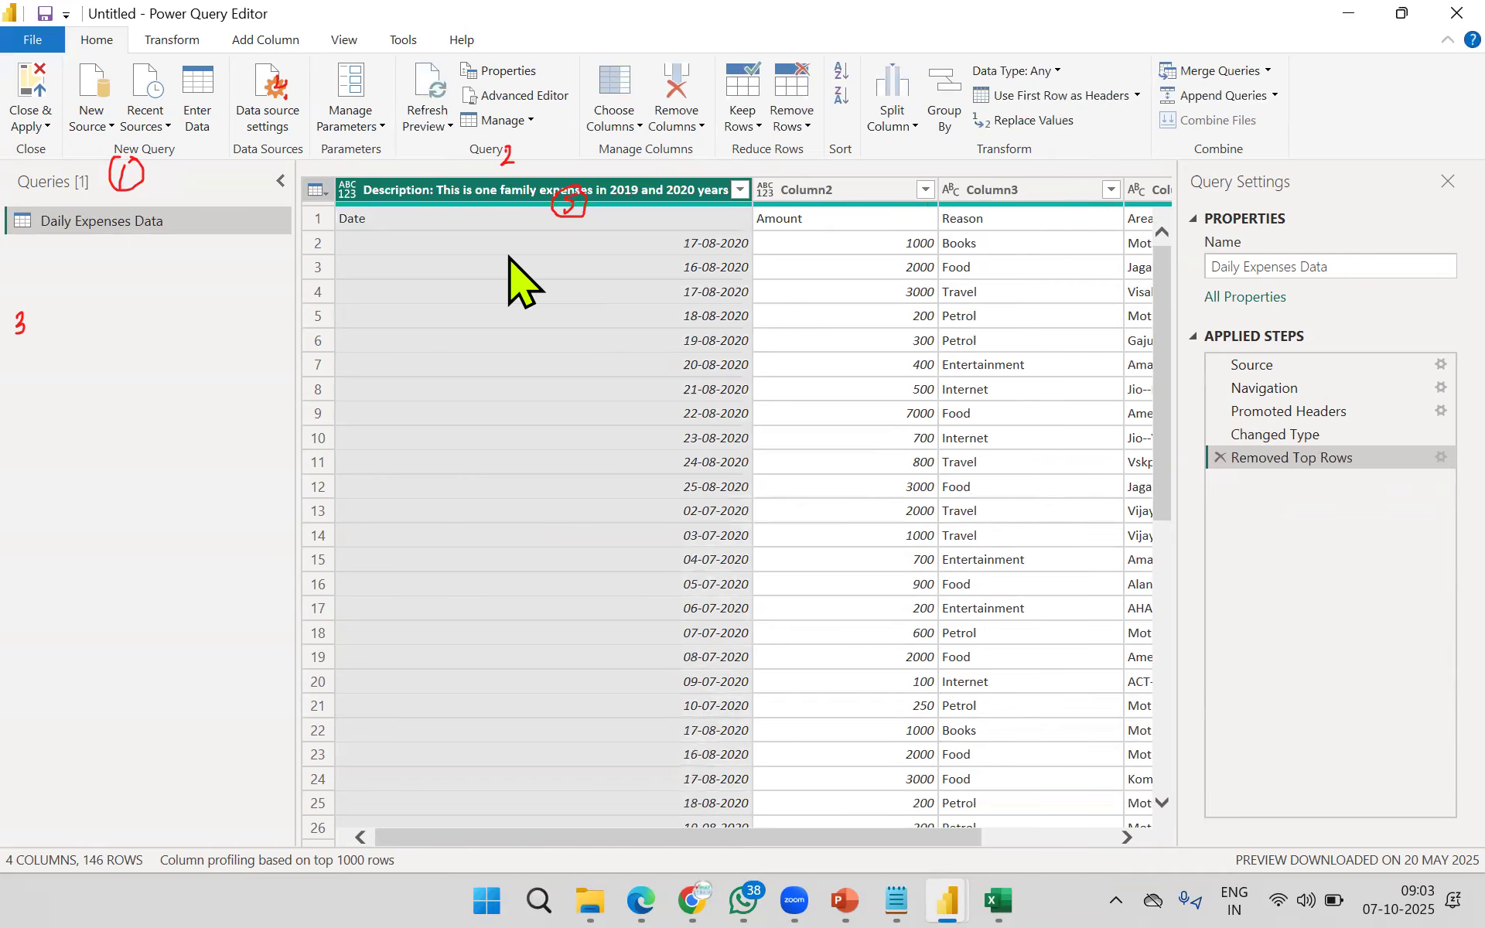
Step: Promote the first row of the Daily Expenses Data query to column headers and select the Area_Location column
{"action": "left_click", "coordinate": [320, 190]}
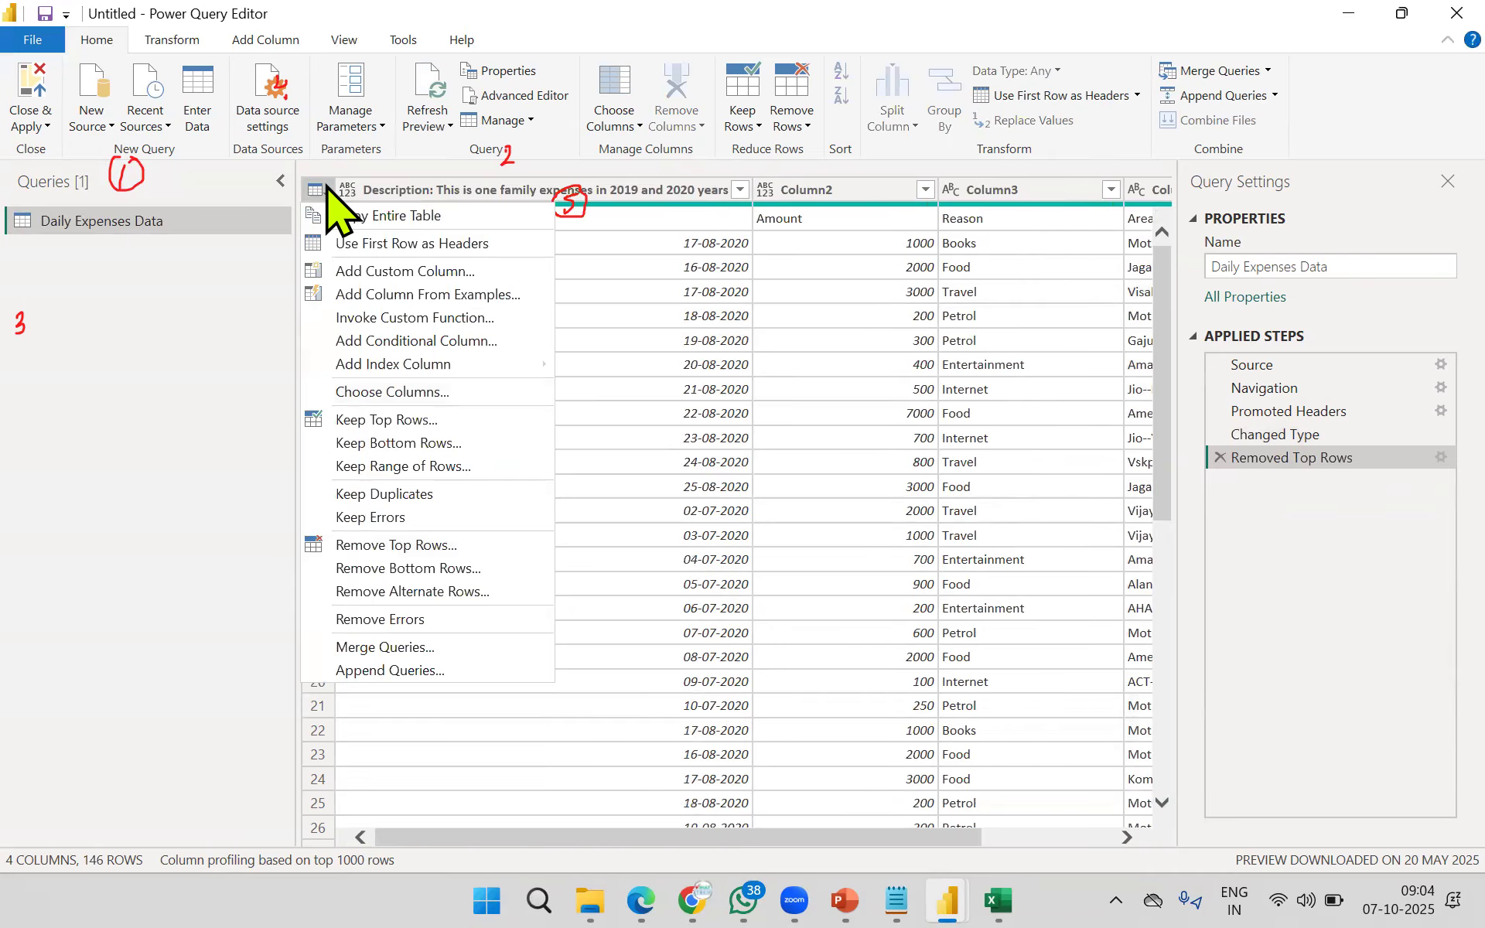
{"action": "left_click", "coordinate": [360, 246]}
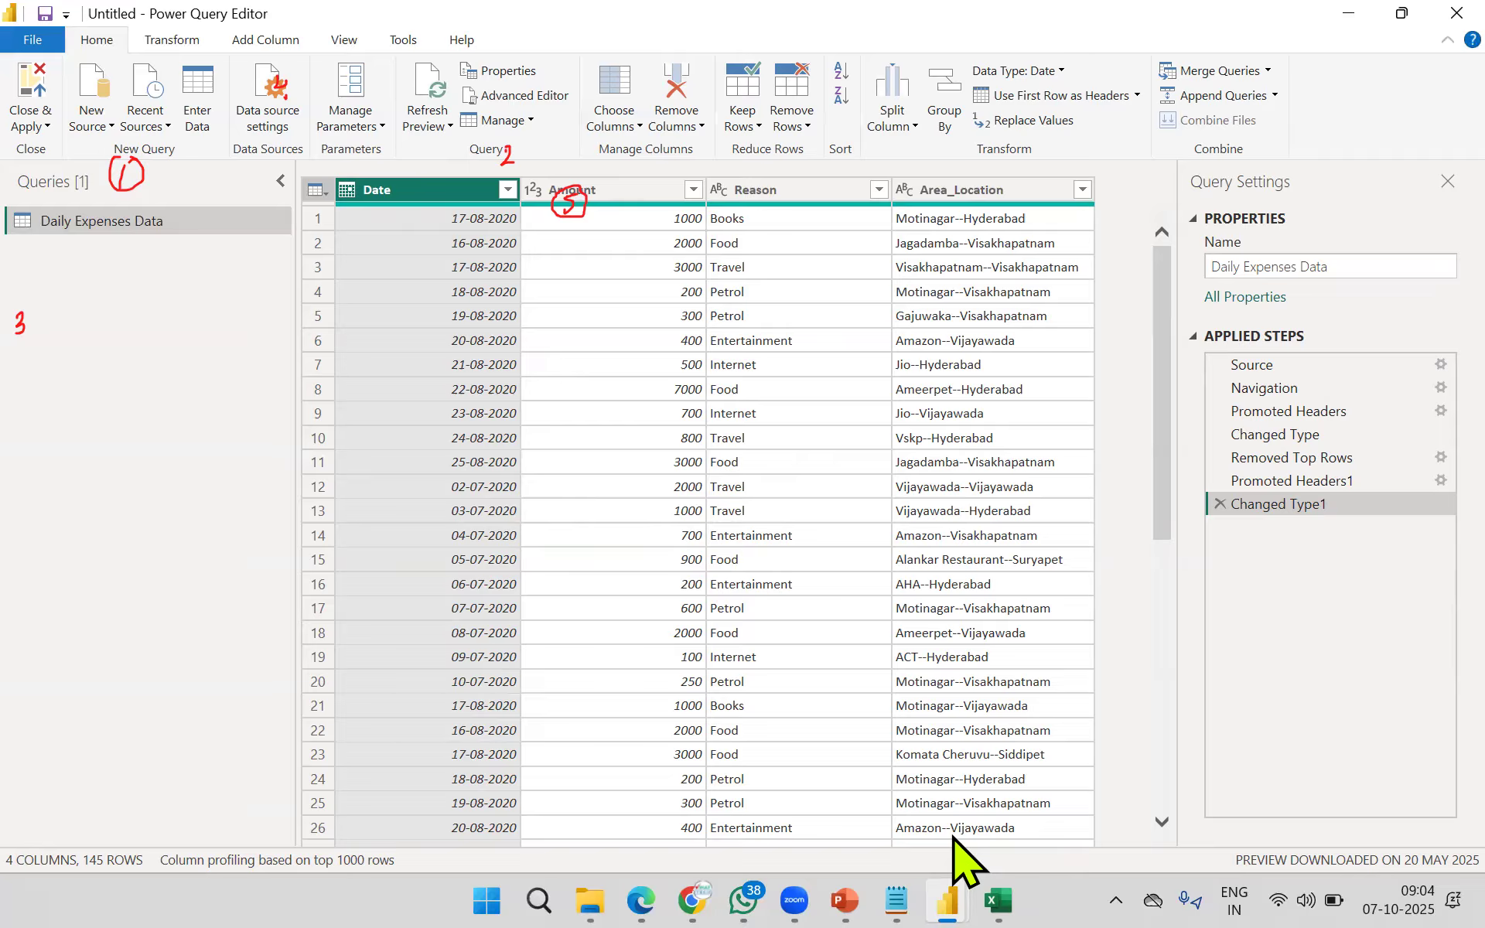
{"action": "left_click", "coordinate": [978, 190]}
{"action": "right_click", "coordinate": [979, 190]}
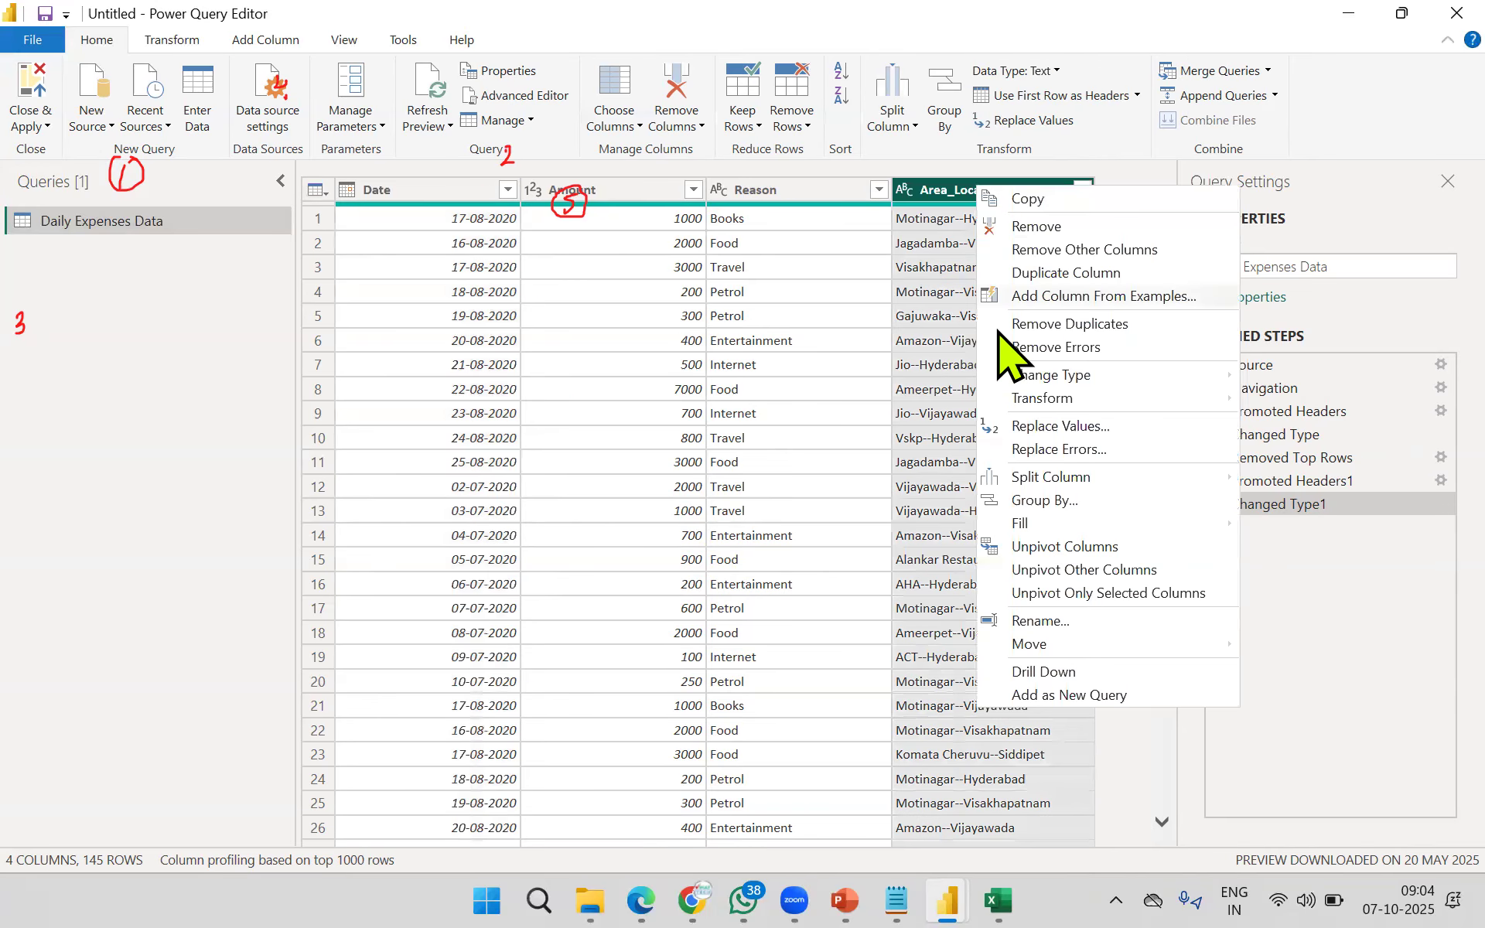
{"action": "left_click", "coordinate": [1332, 743]}
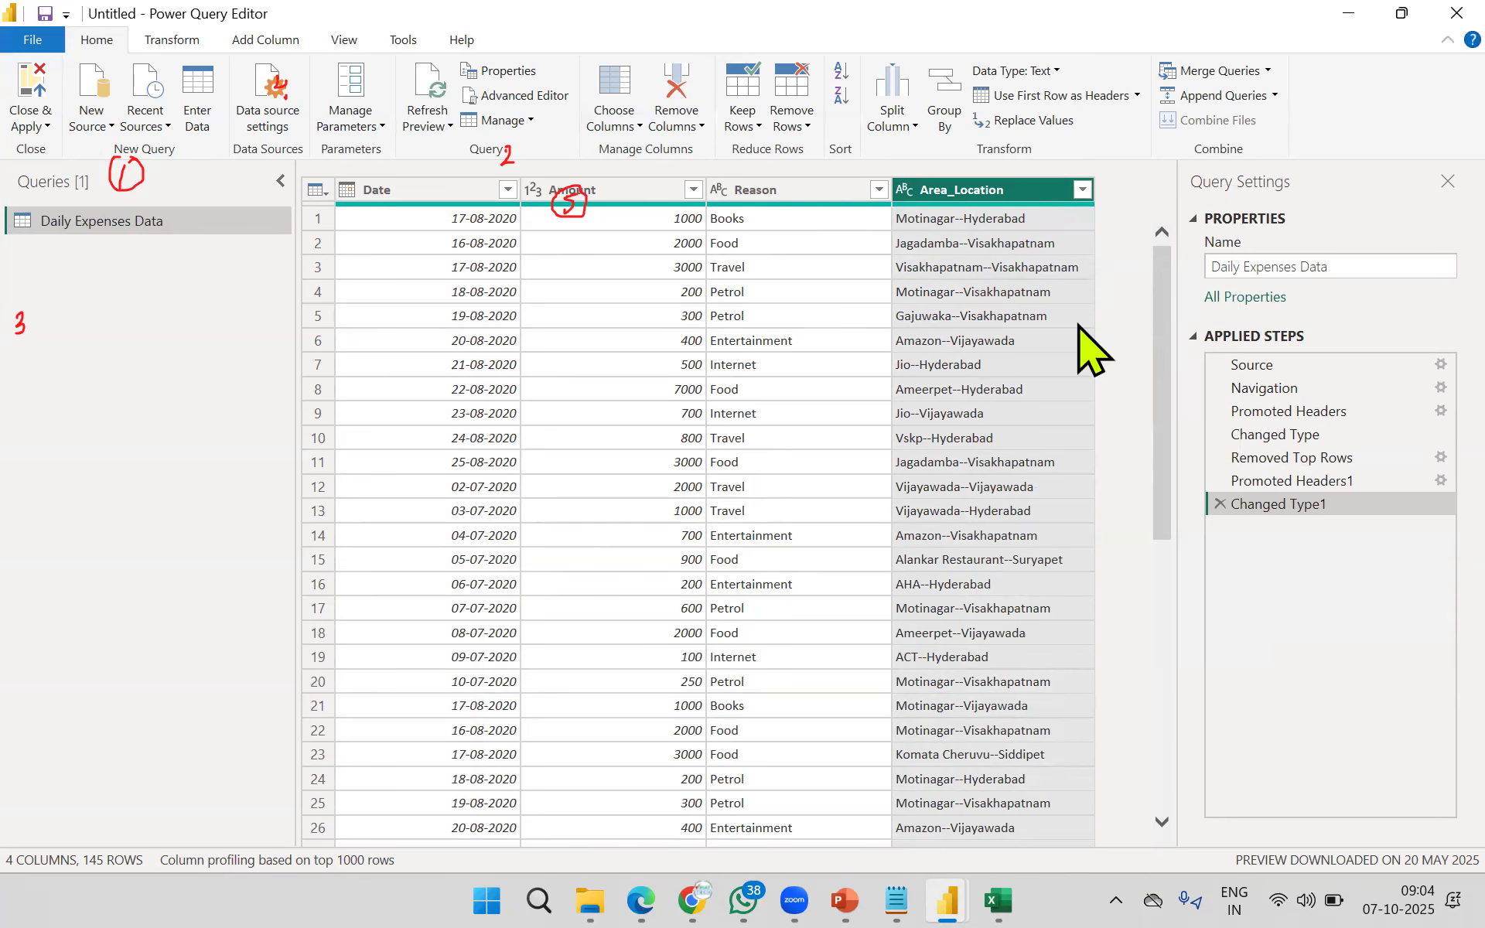
Step: Split the Area_Location column by the custom delimiter "--" at each occurrence of the delimiter
{"action": "right_click", "coordinate": [991, 190]}
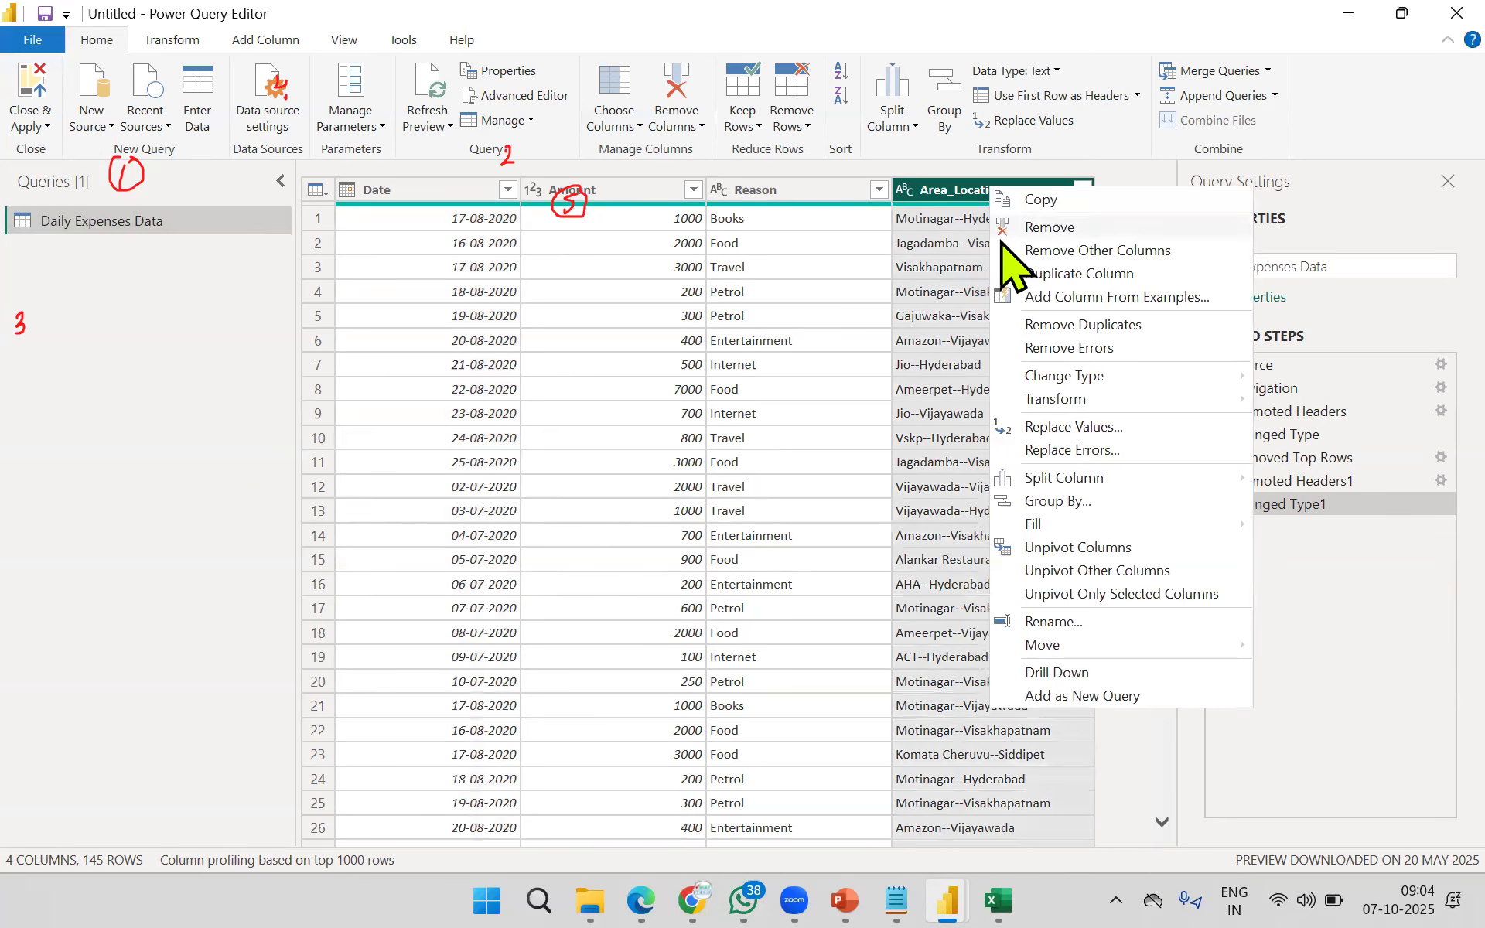
{"action": "mouse_move", "coordinate": [1045, 489]}
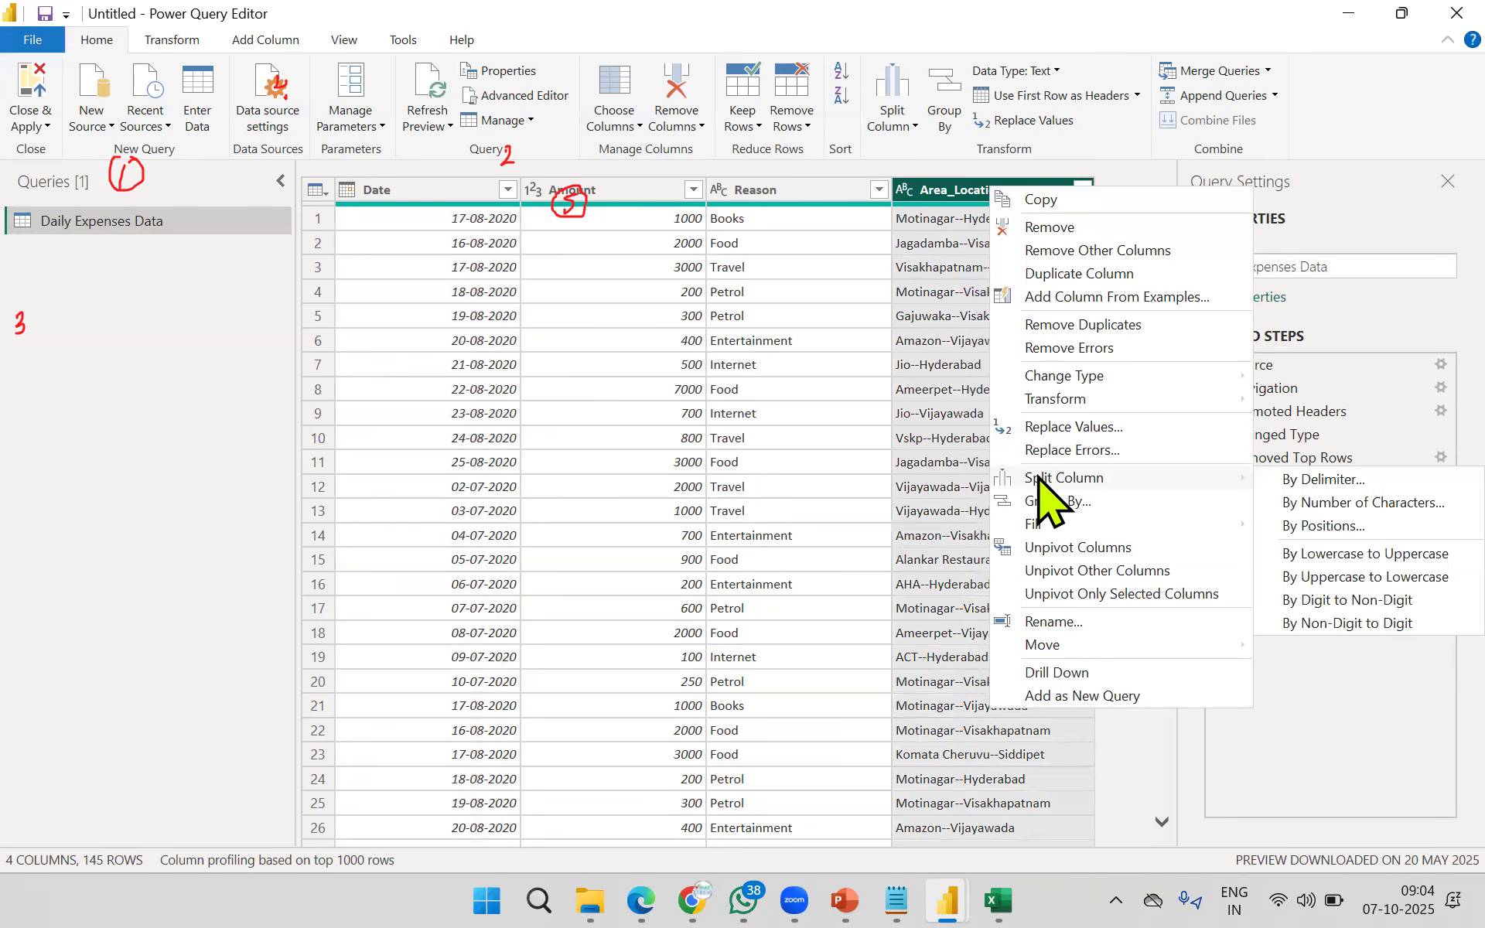
{"action": "left_click", "coordinate": [1340, 483]}
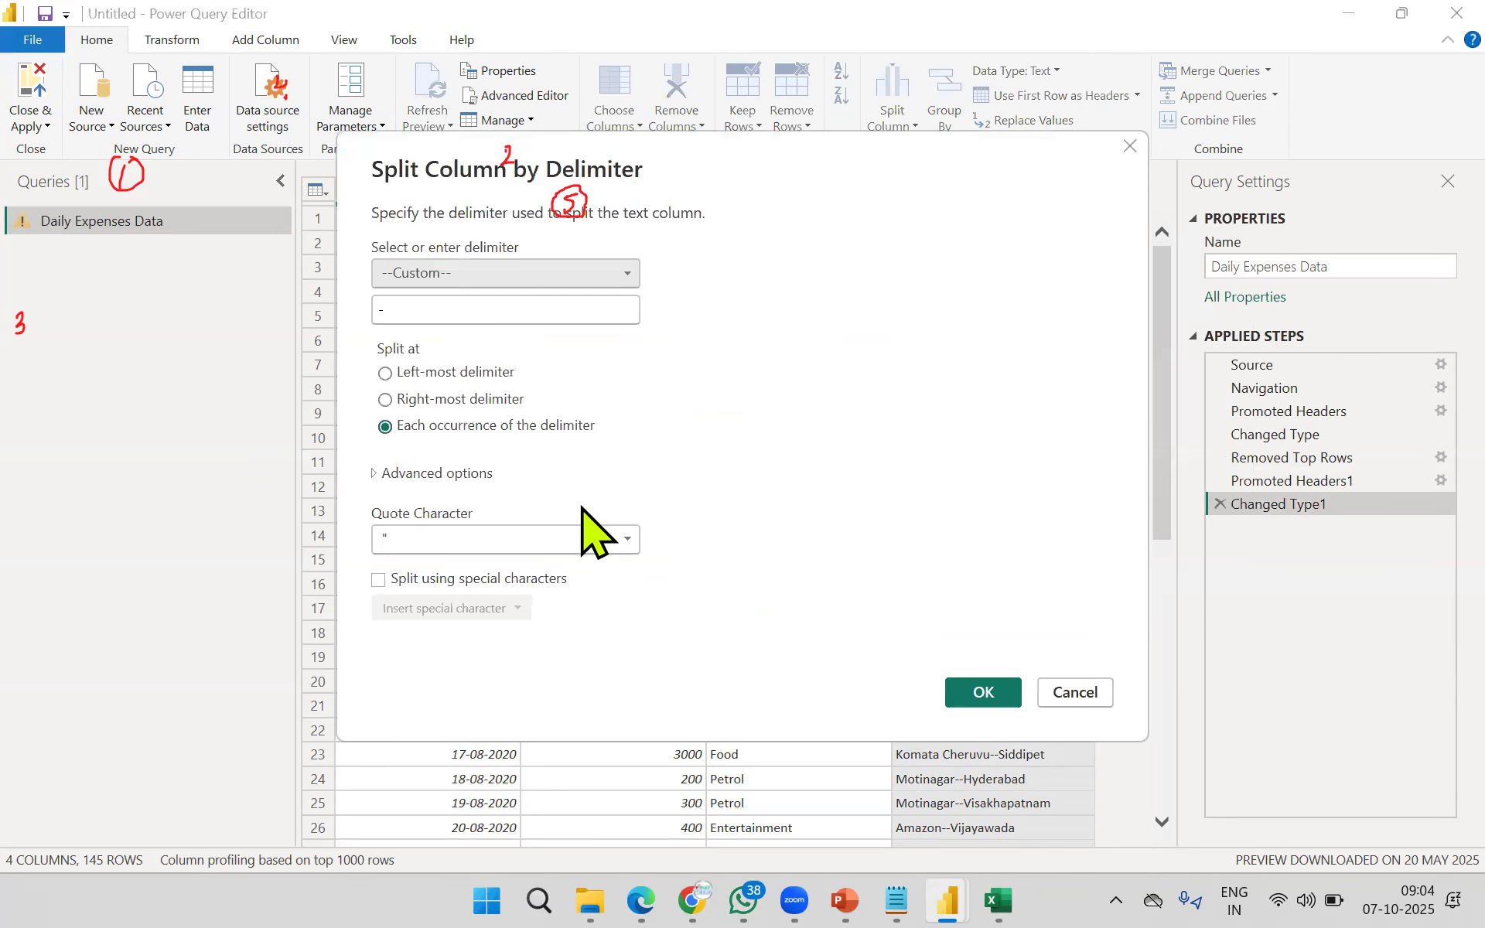
{"action": "left_click", "coordinate": [471, 309]}
{"action": "type", "text": "-"}
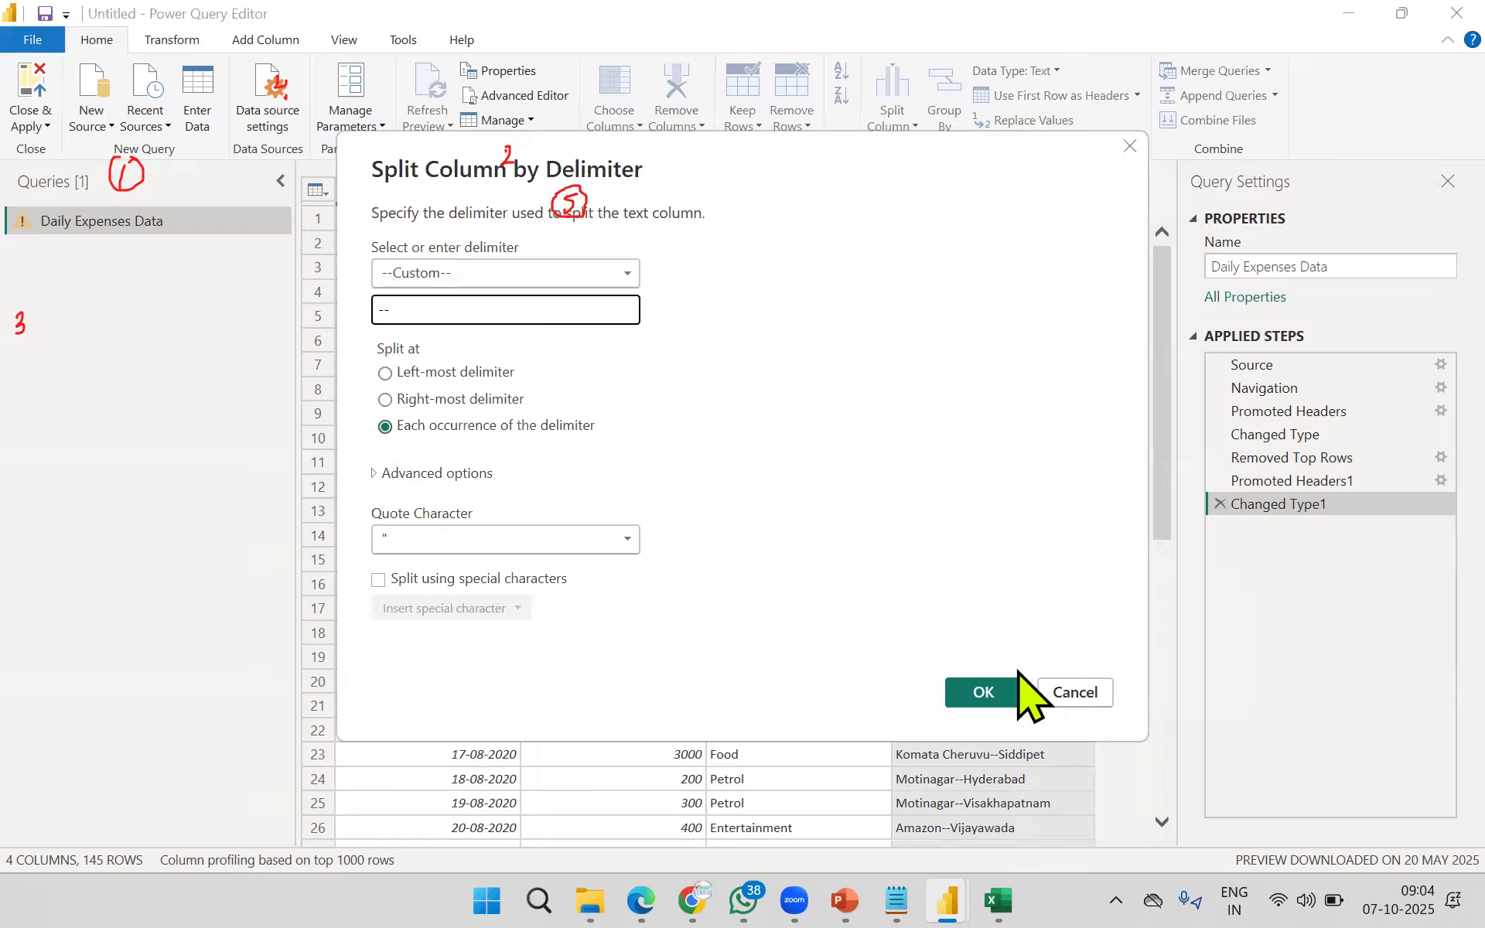
{"action": "left_click", "coordinate": [1013, 715]}
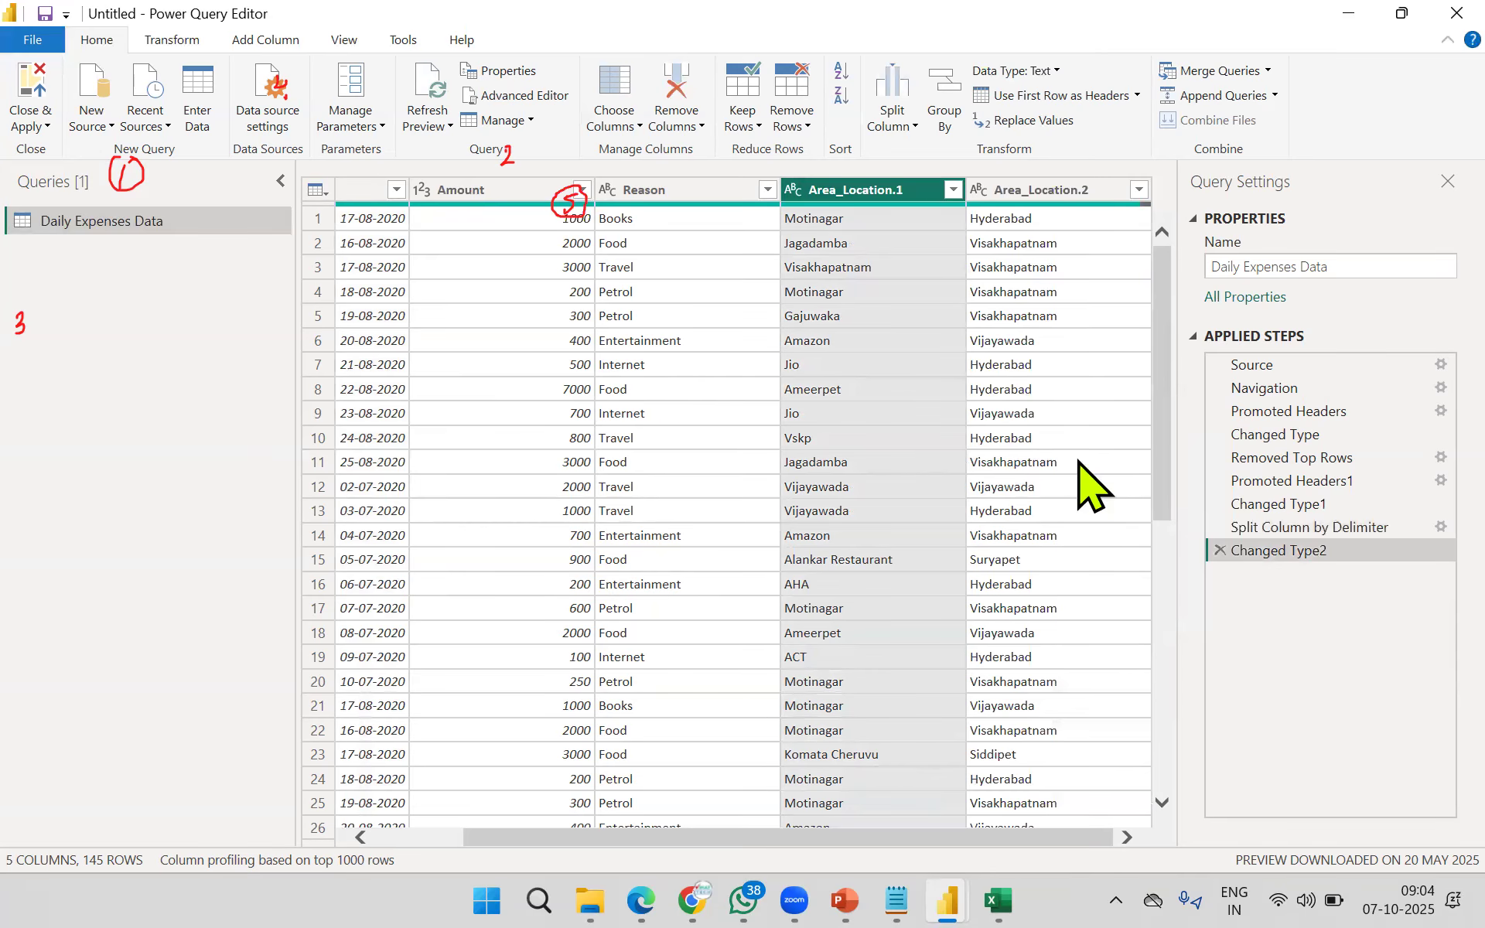
Step: Rename the Area_Location.1 column as Area and the Area_Location.2 column as Location
{"action": "double_click", "coordinate": [888, 193]}
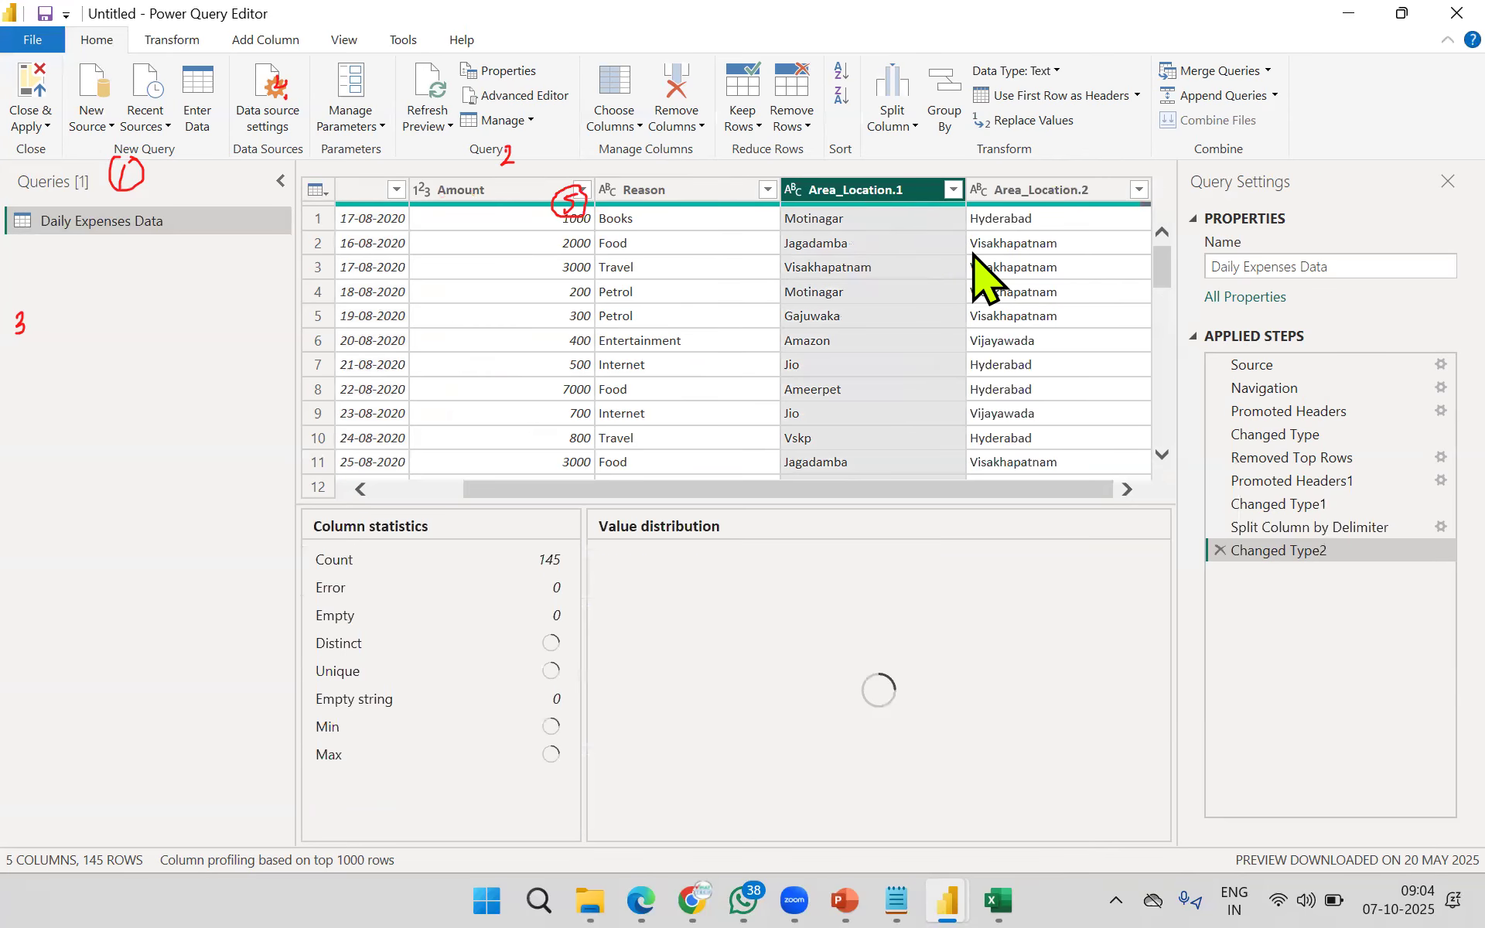
{"action": "type", "text": "Are"}
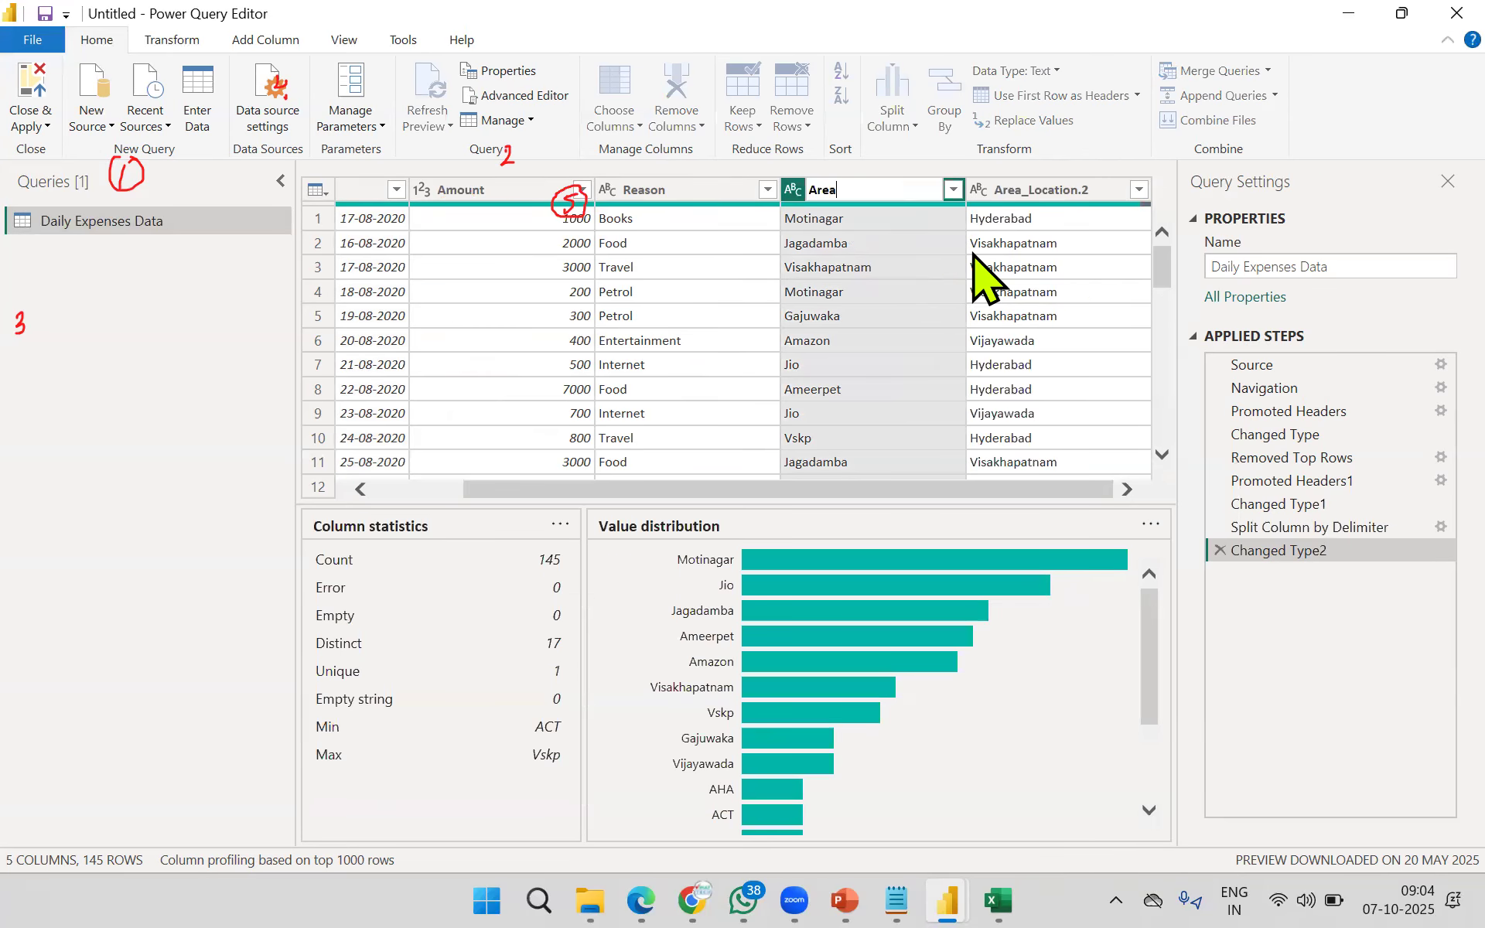
{"action": "type", "text": "a"}
{"action": "key", "text": "Return"}
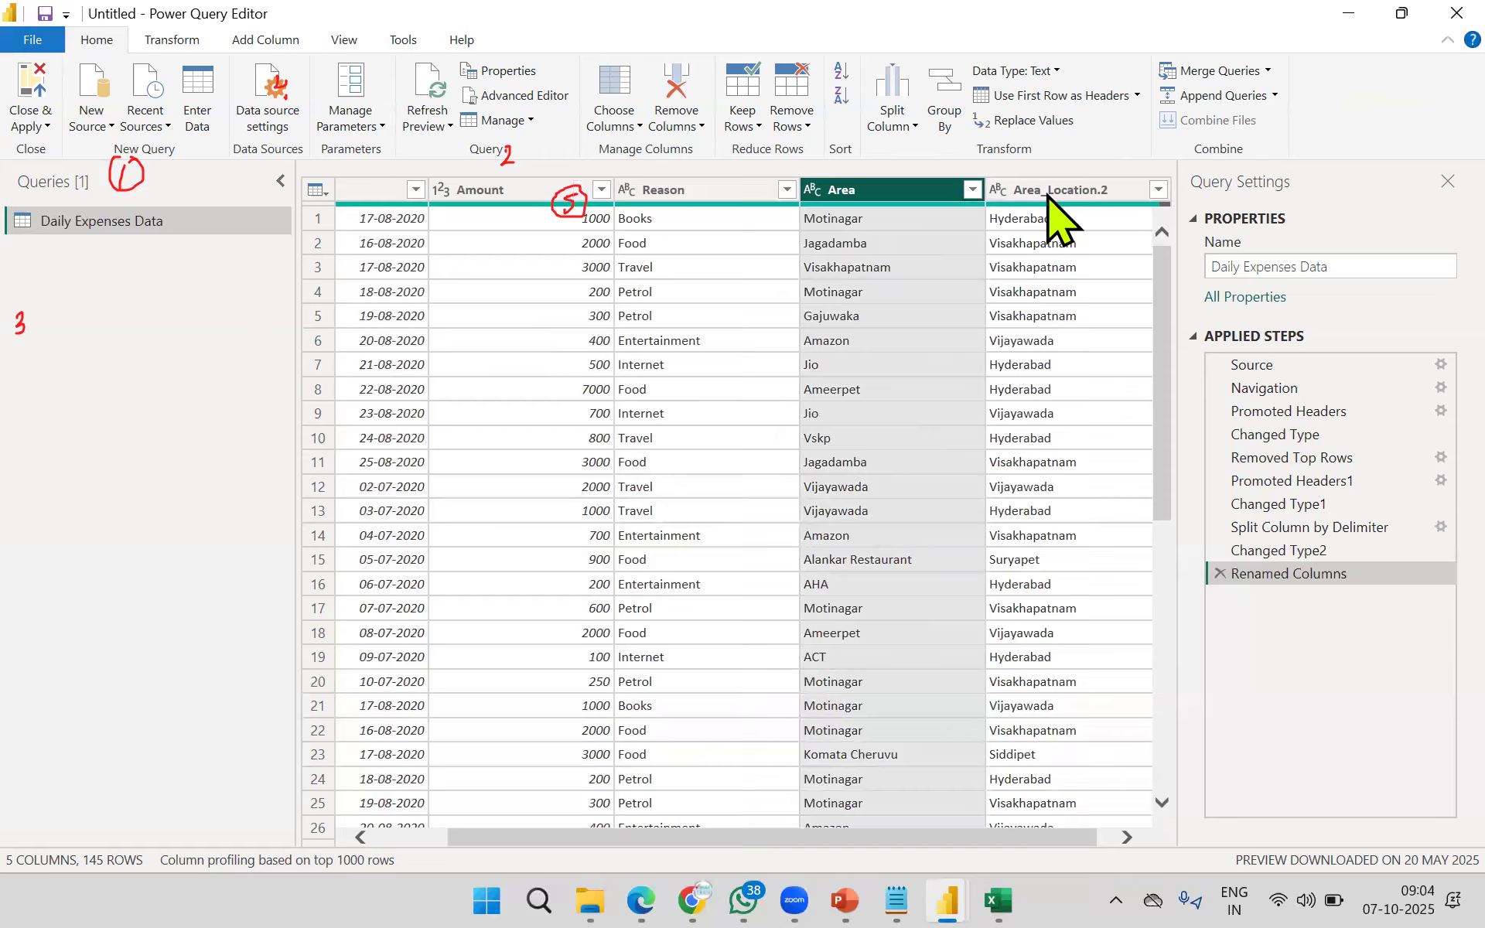
{"action": "double_click", "coordinate": [1047, 191]}
{"action": "type", "text": "Lo"}
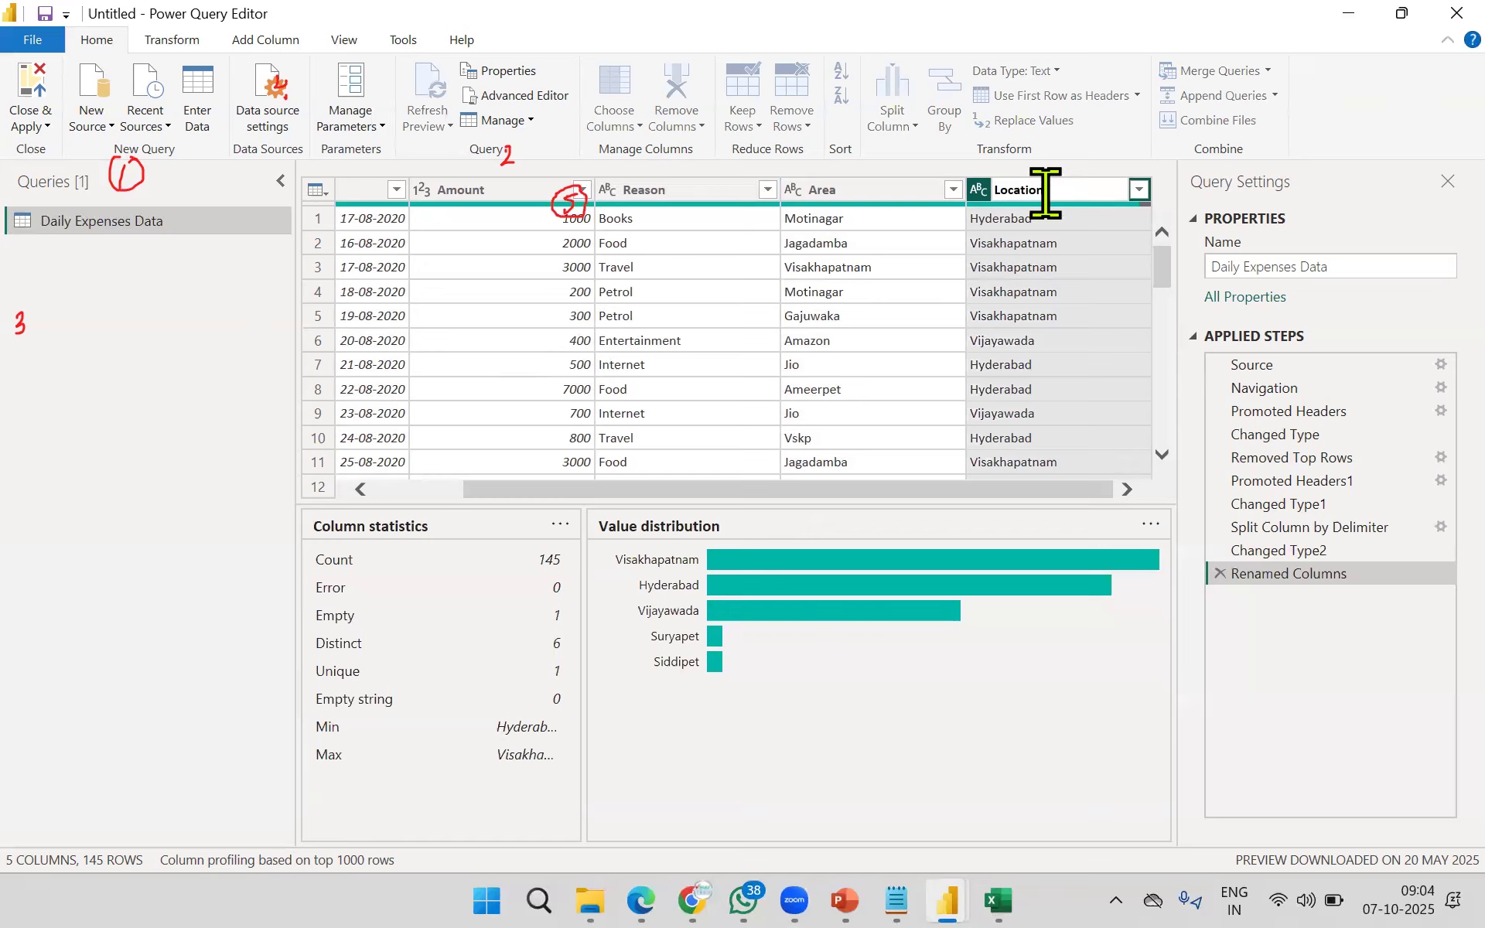
{"action": "left_click", "coordinate": [1310, 665]}
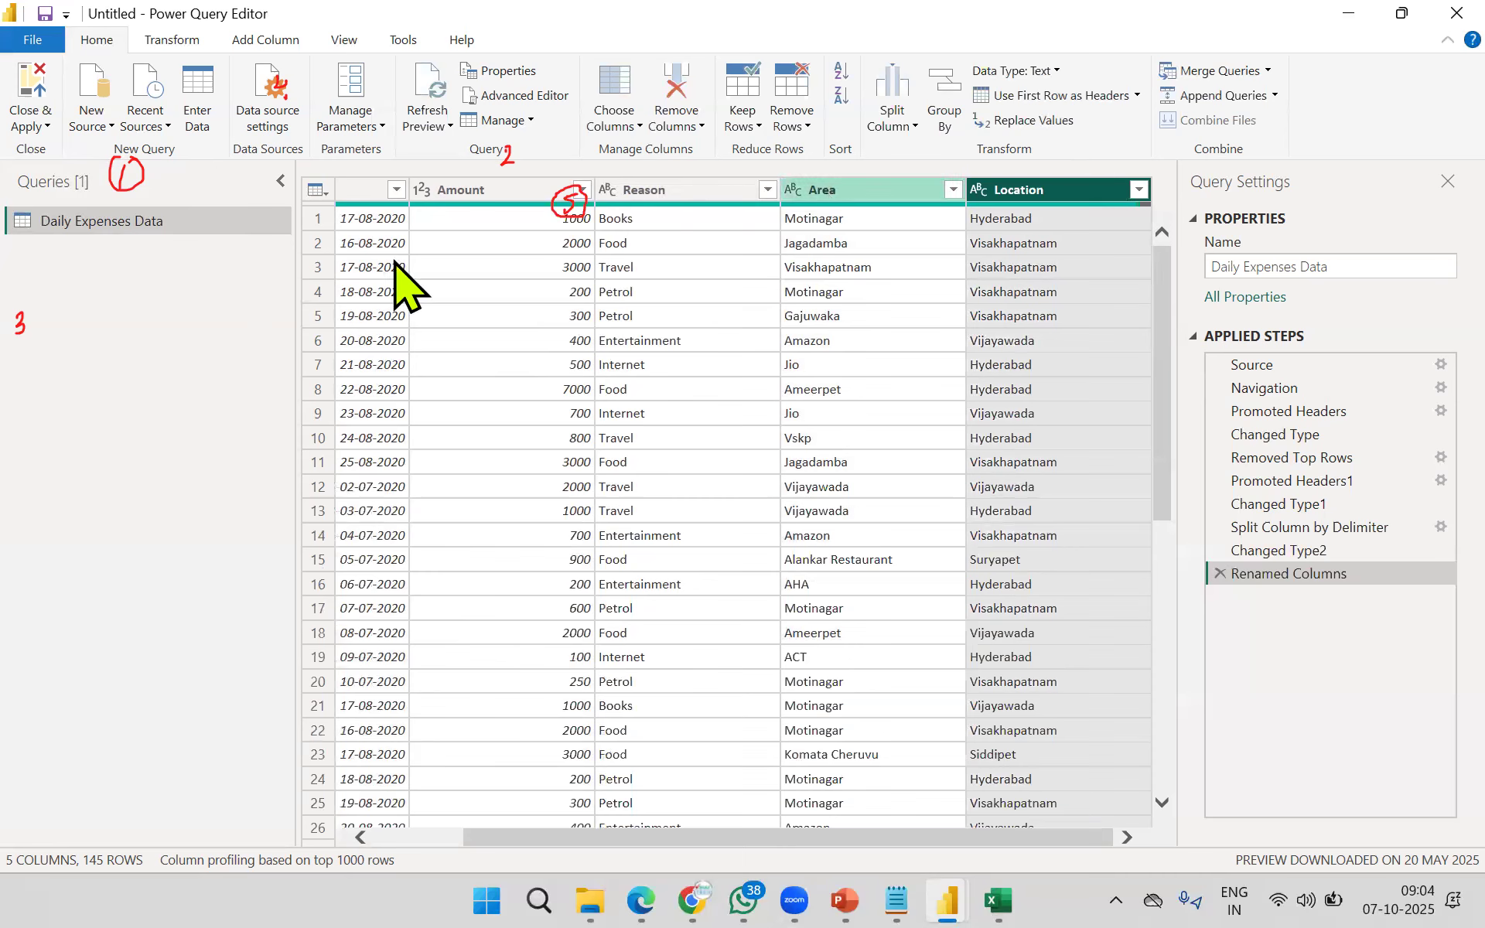
Step: Apply the query changes to the data model and close Power Query Editor
{"action": "left_click", "coordinate": [38, 122]}
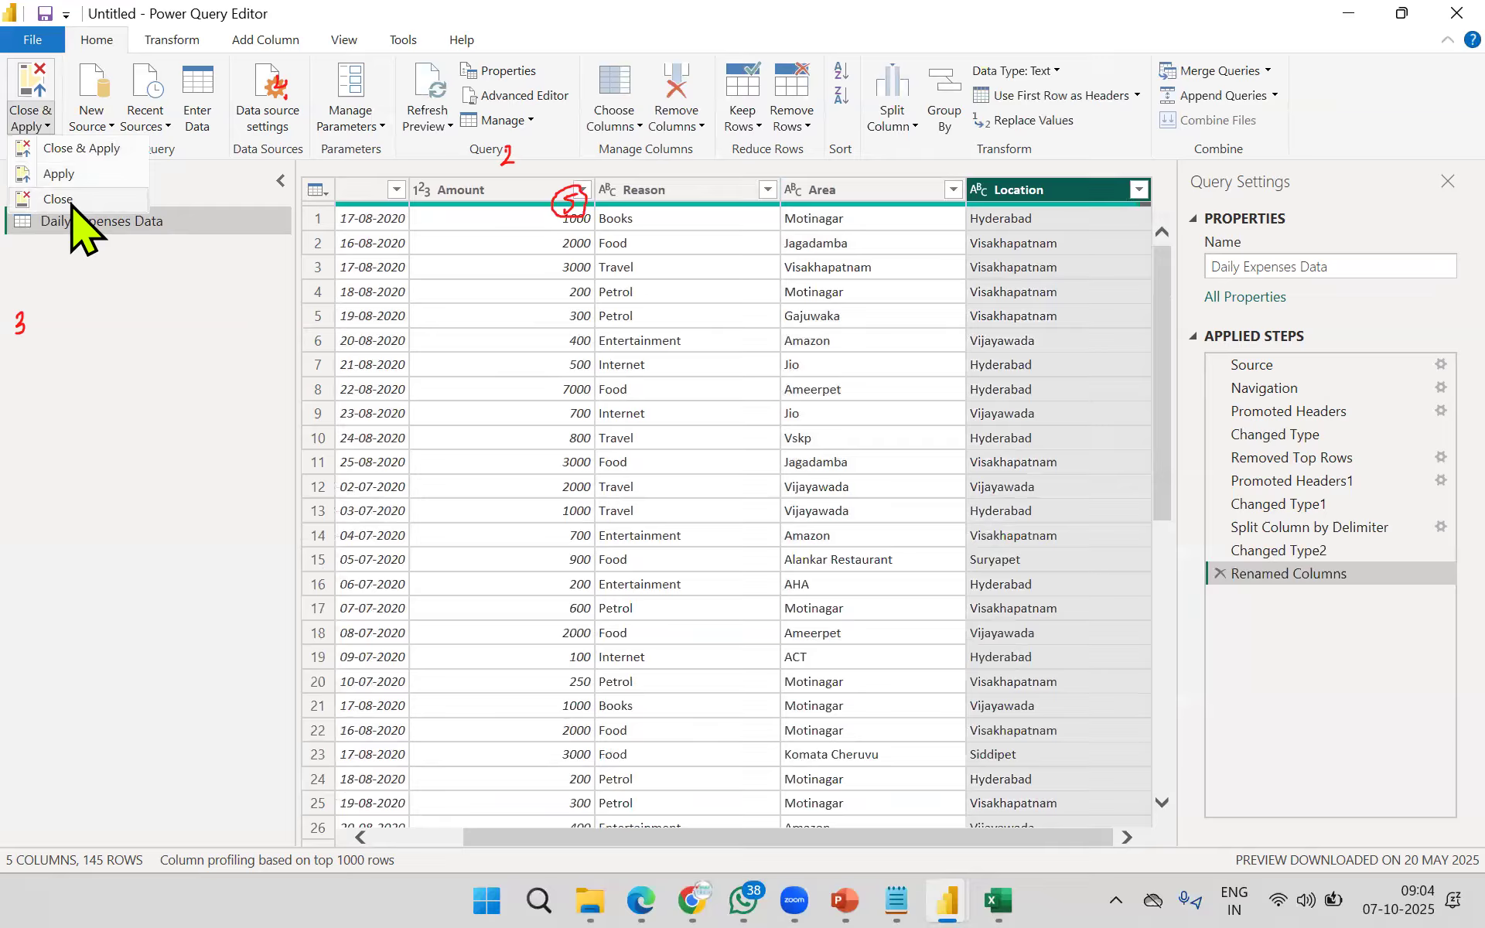
{"action": "left_click", "coordinate": [94, 149]}
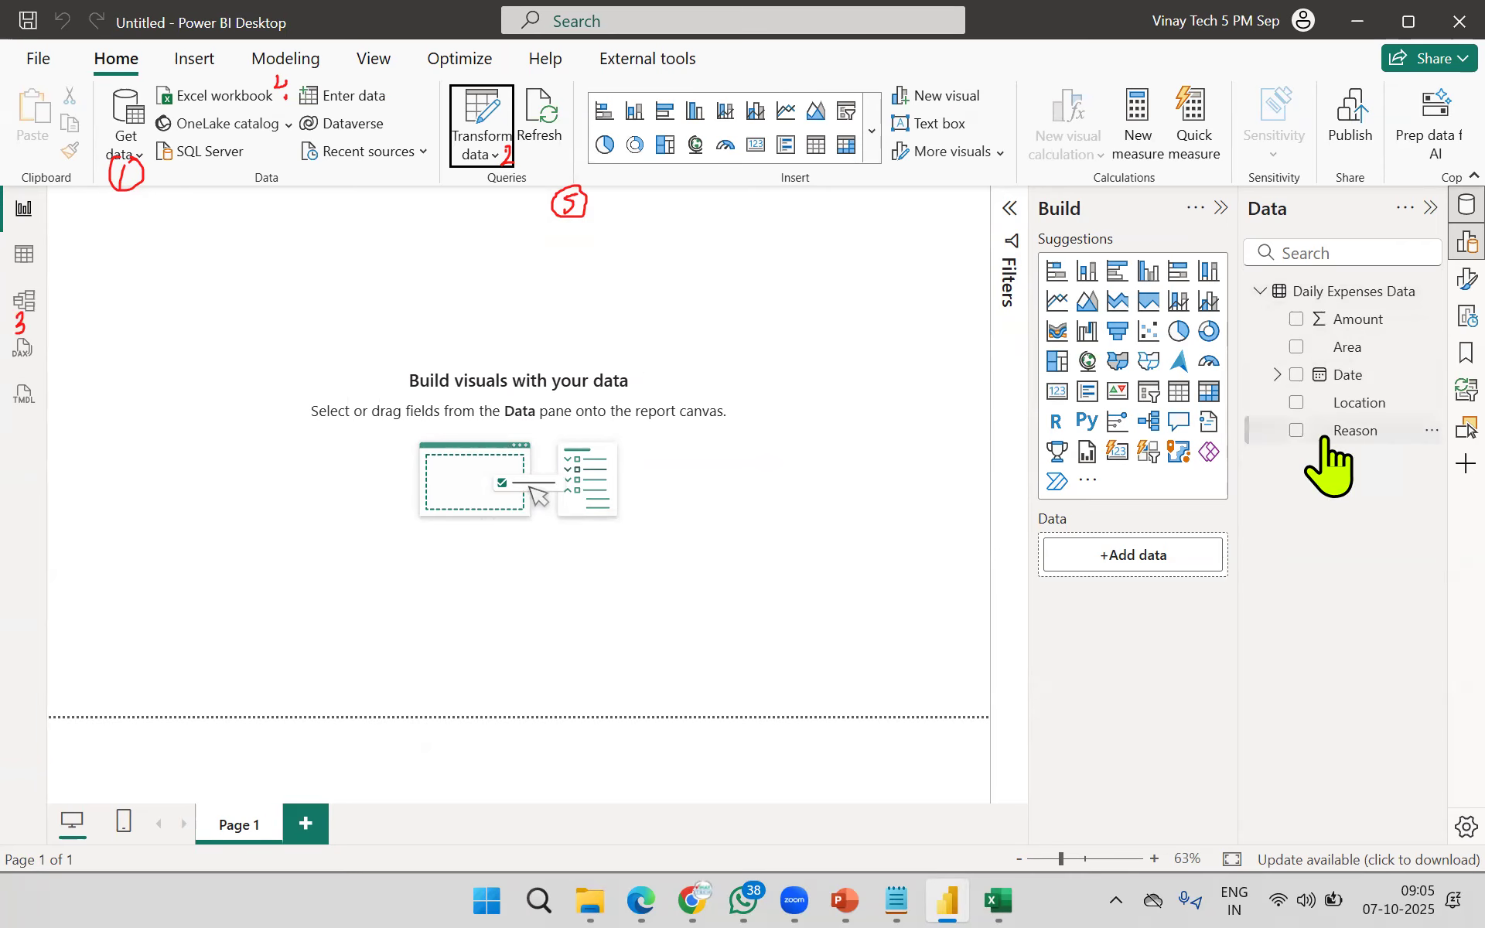
Step: Review the cleaned Daily Expenses Data table in Table view and Model view, and return to Report view
{"action": "left_click", "coordinate": [24, 255]}
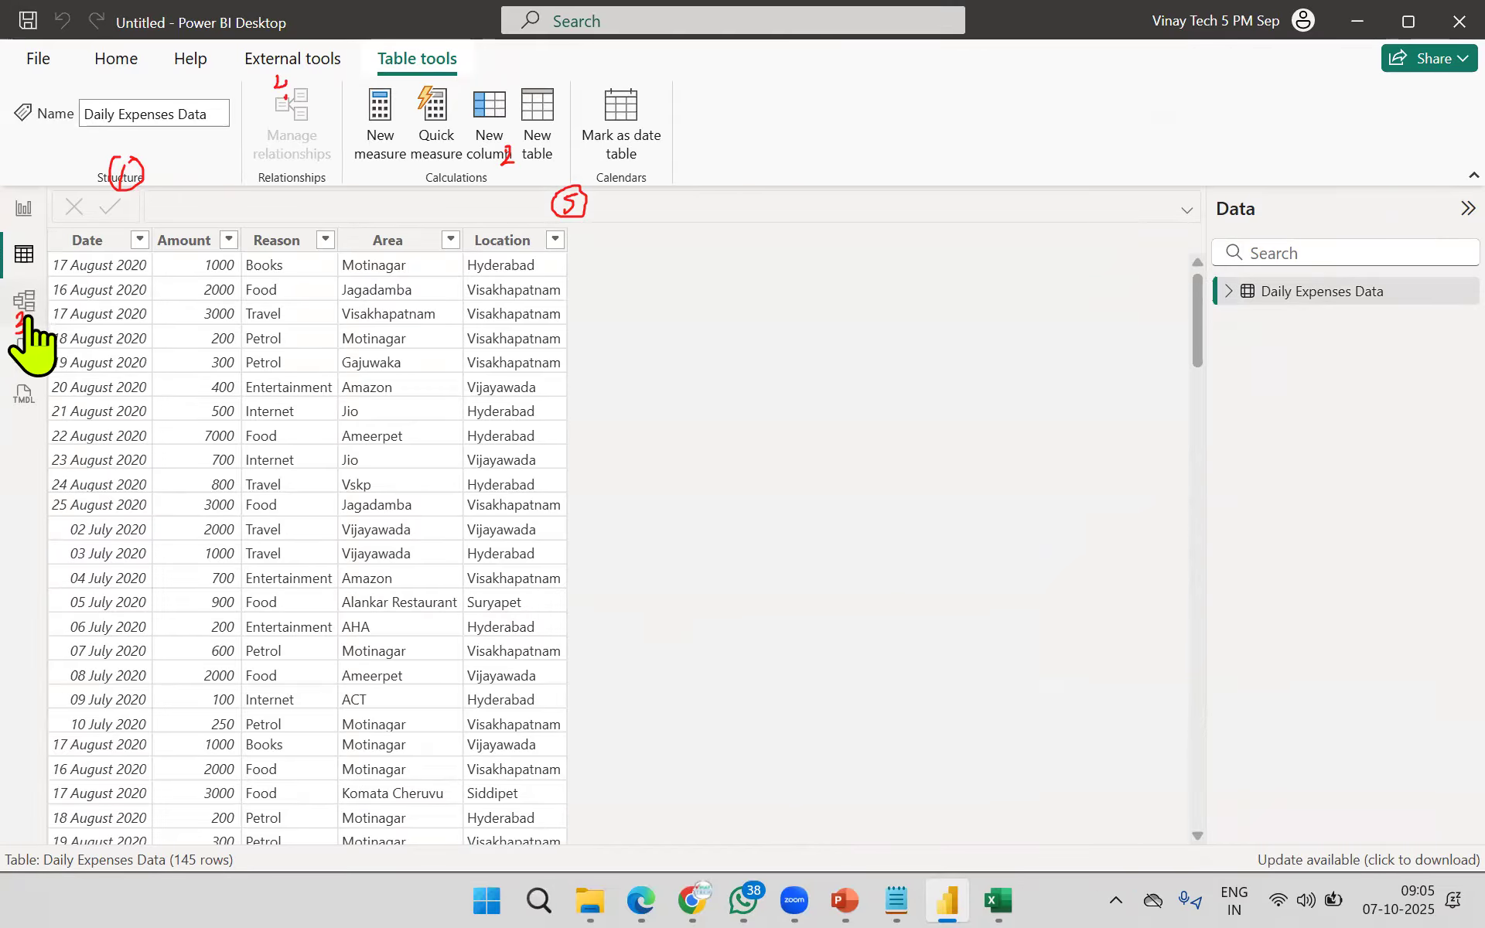
{"action": "left_click", "coordinate": [24, 303]}
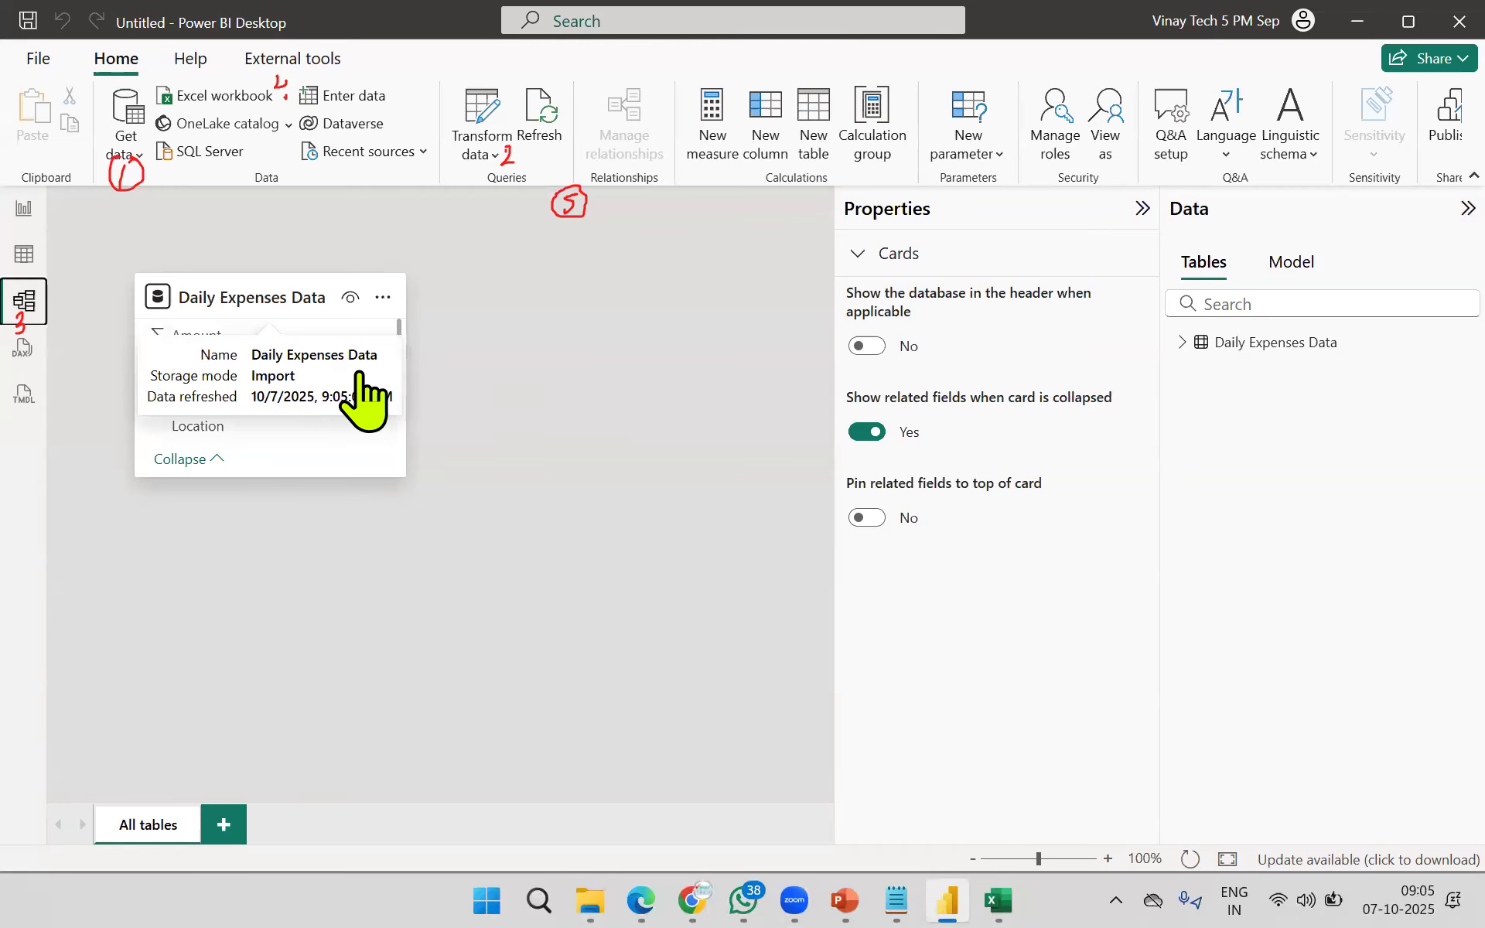
{"action": "left_click", "coordinate": [24, 209]}
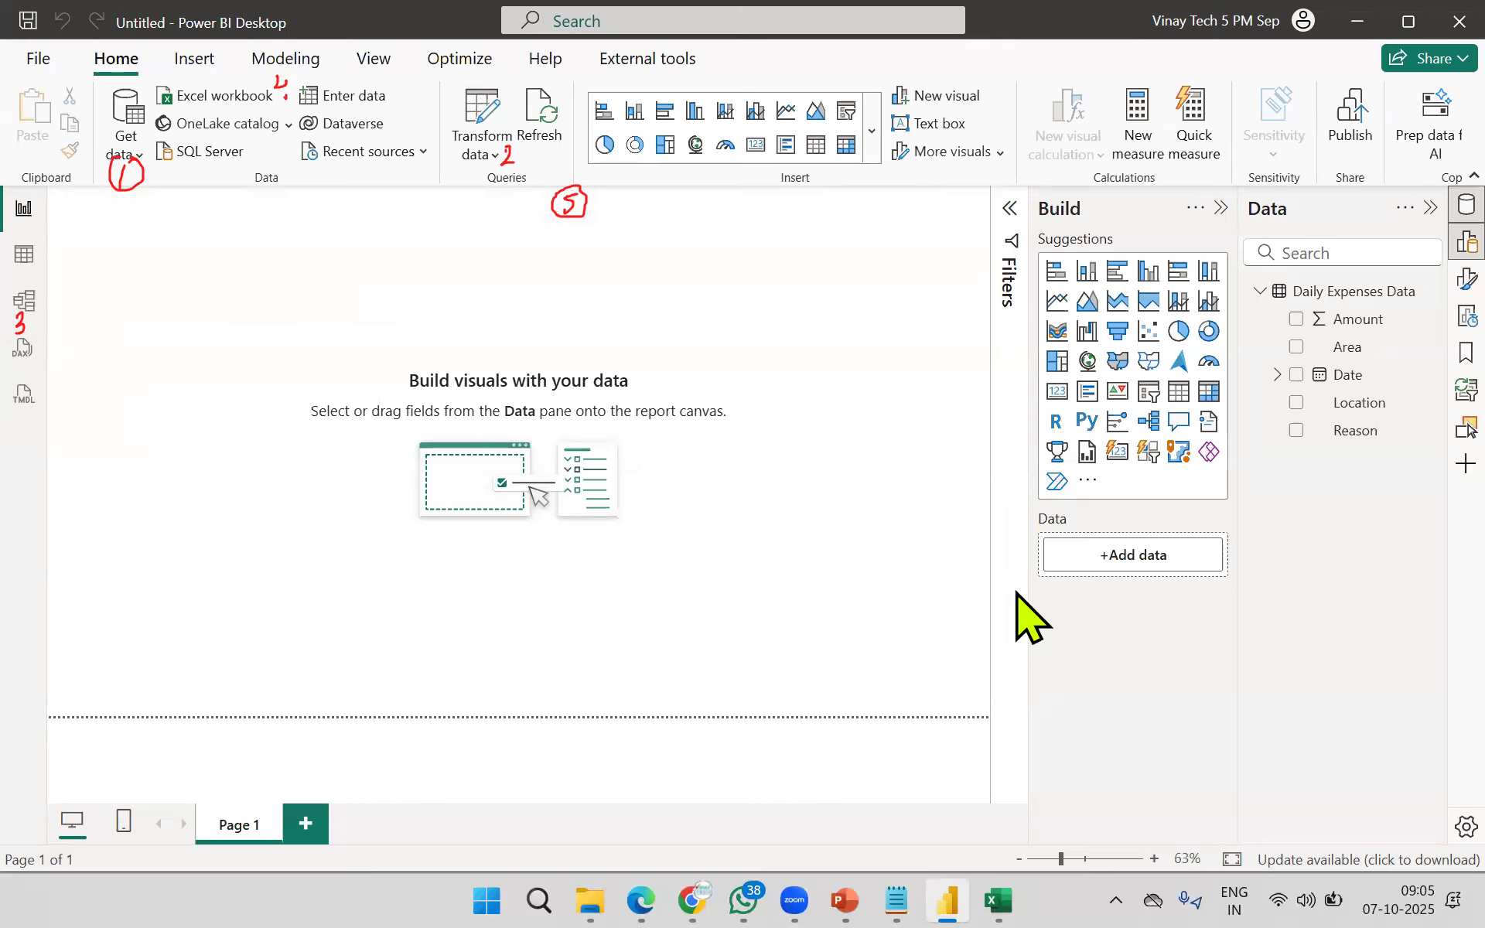
{"action": "left_click", "coordinate": [226, 639]}
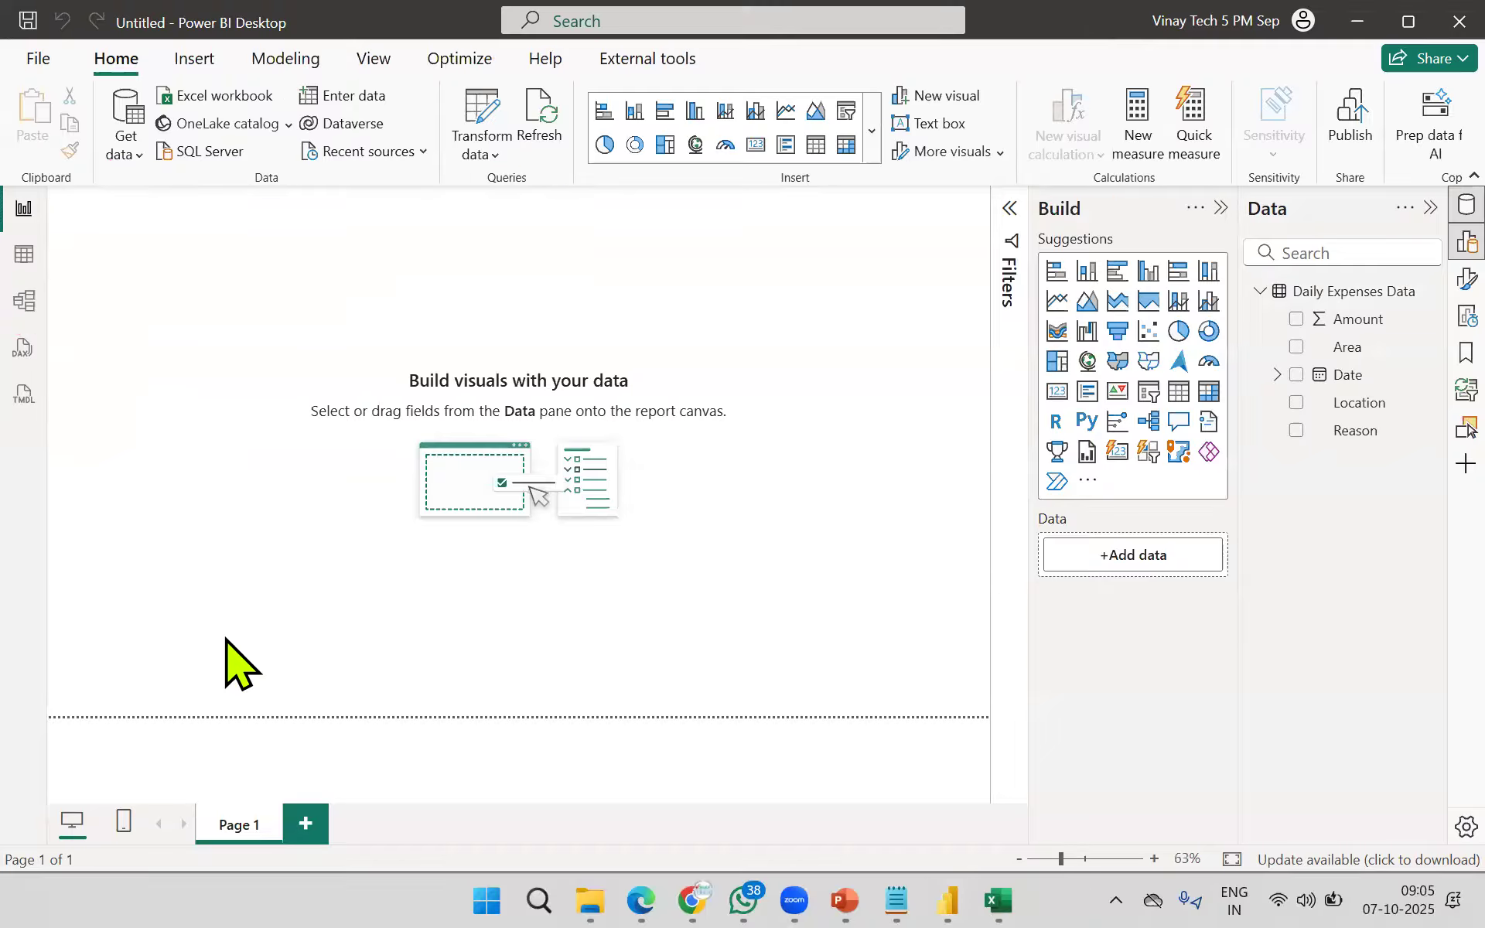
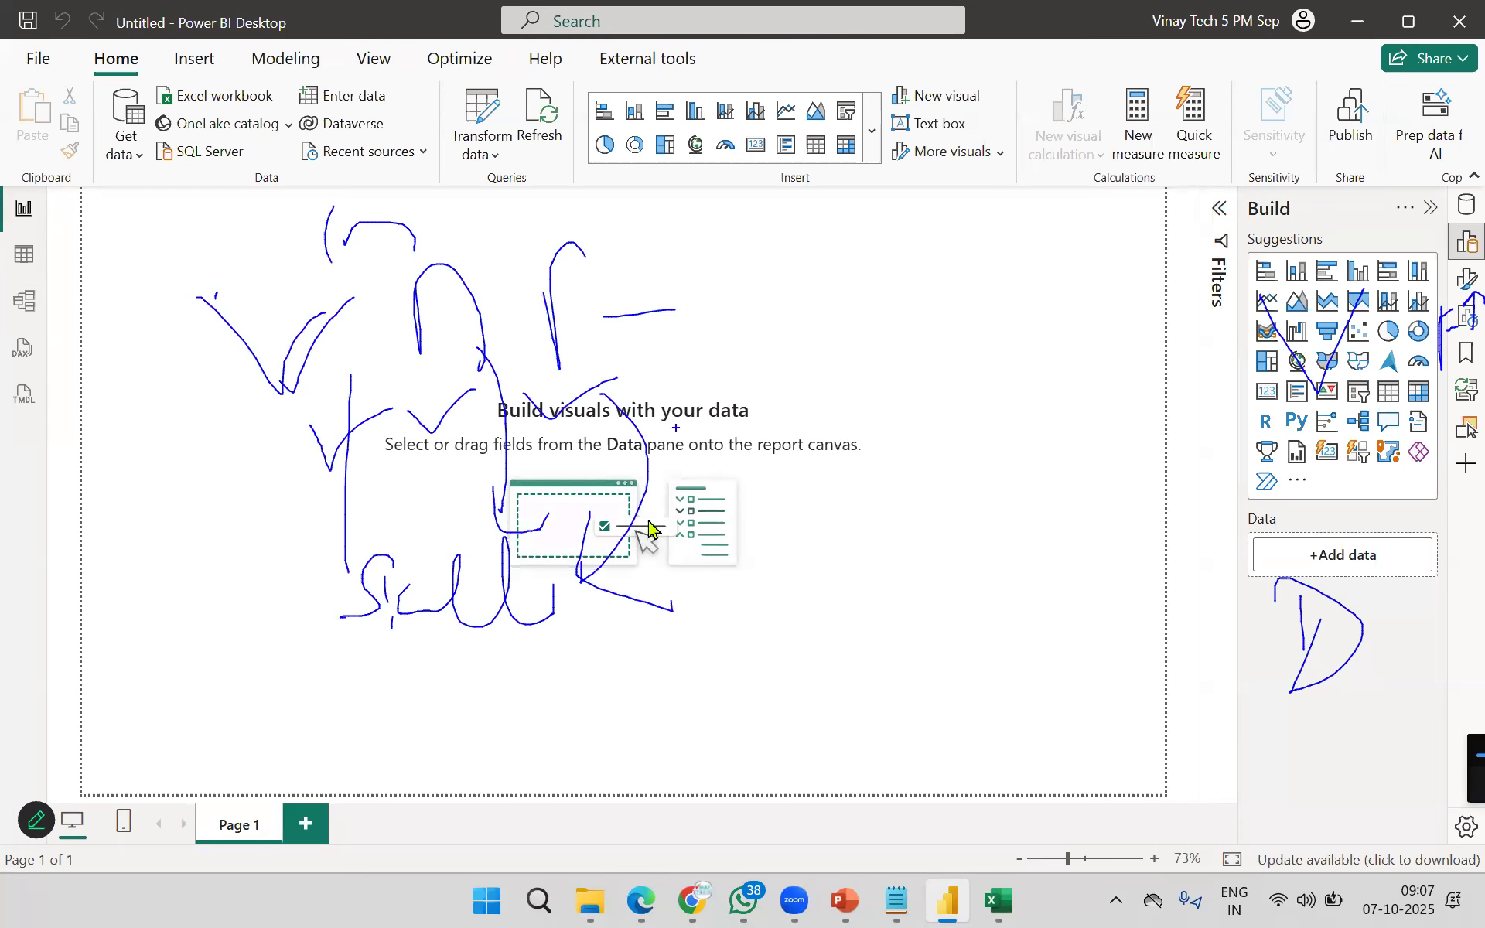
{"action": "key", "text": "Escape"}
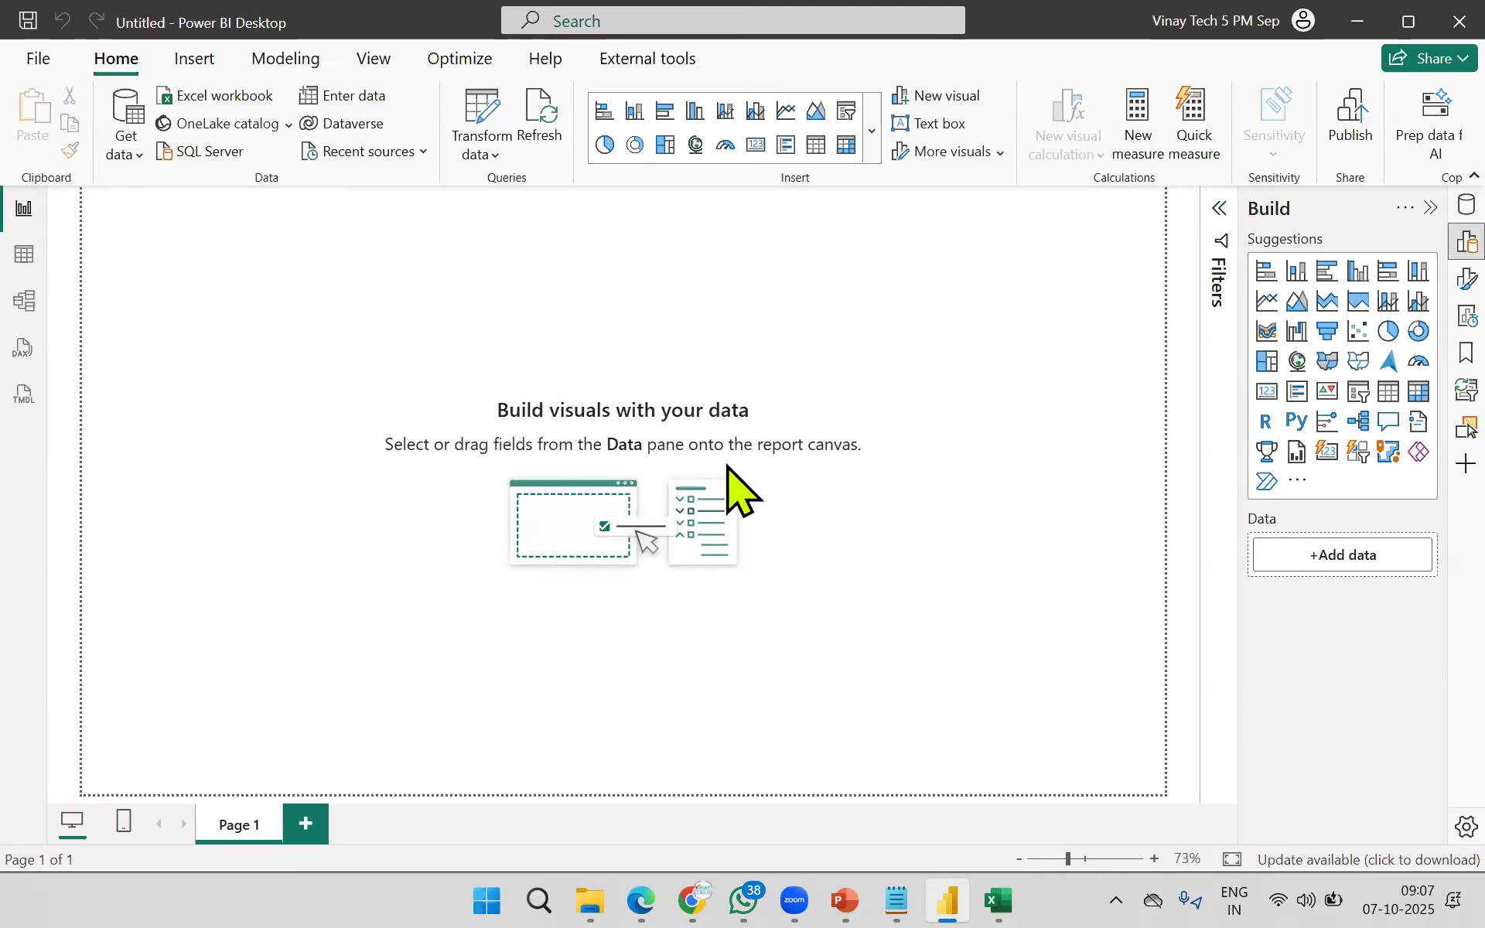
Step: Add a card visual to Page 1 showing the sum of the Amount field from Daily Expenses Data
{"action": "left_click", "coordinate": [1266, 393]}
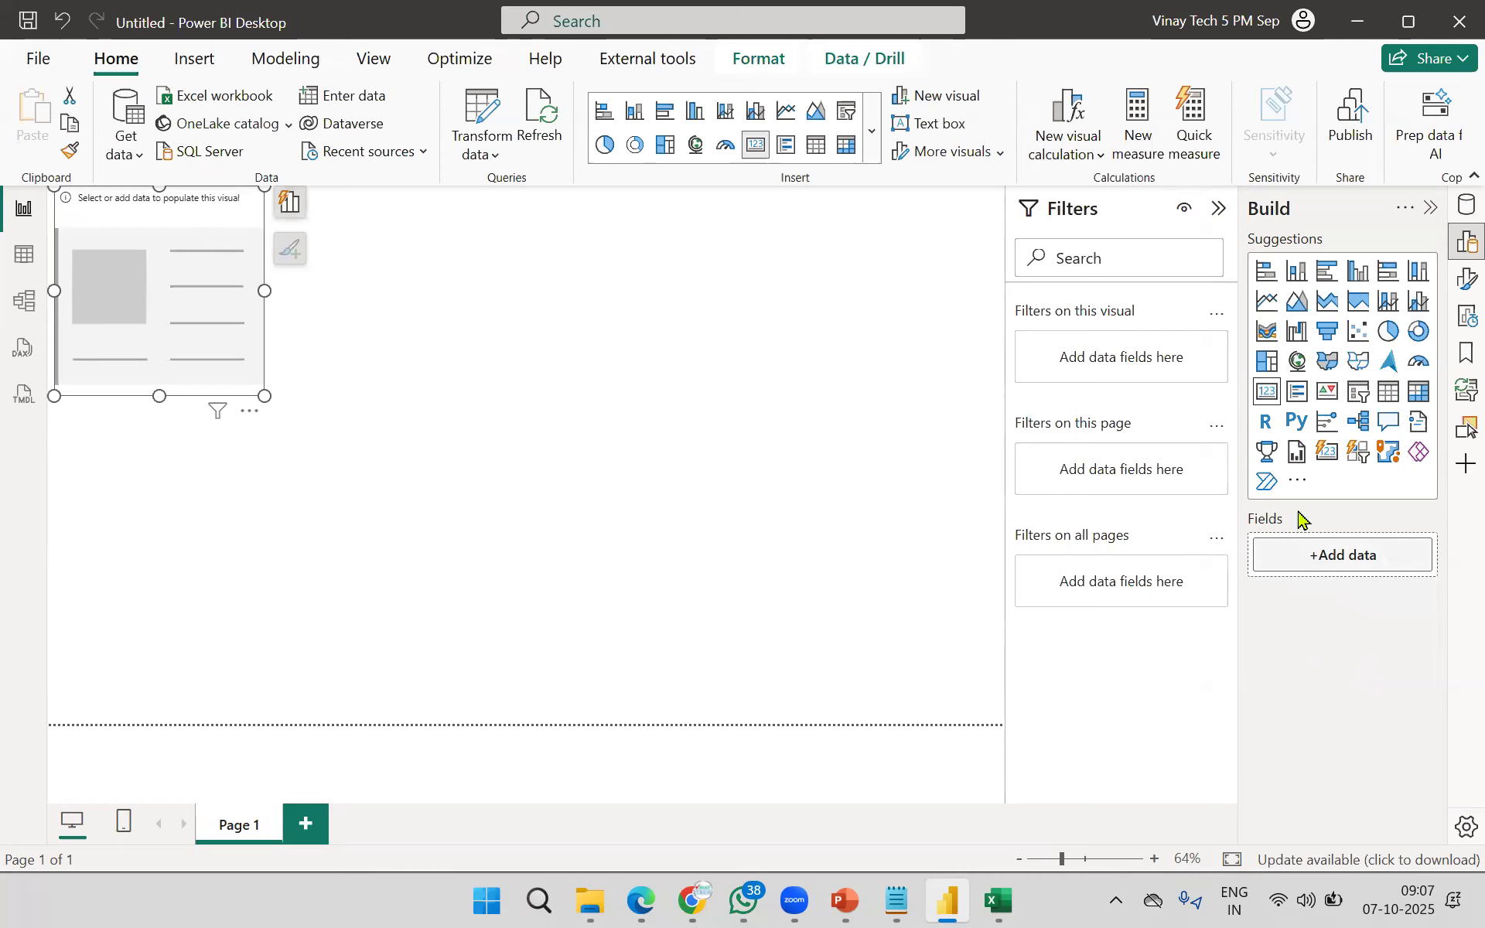
{"action": "left_click", "coordinate": [1307, 556]}
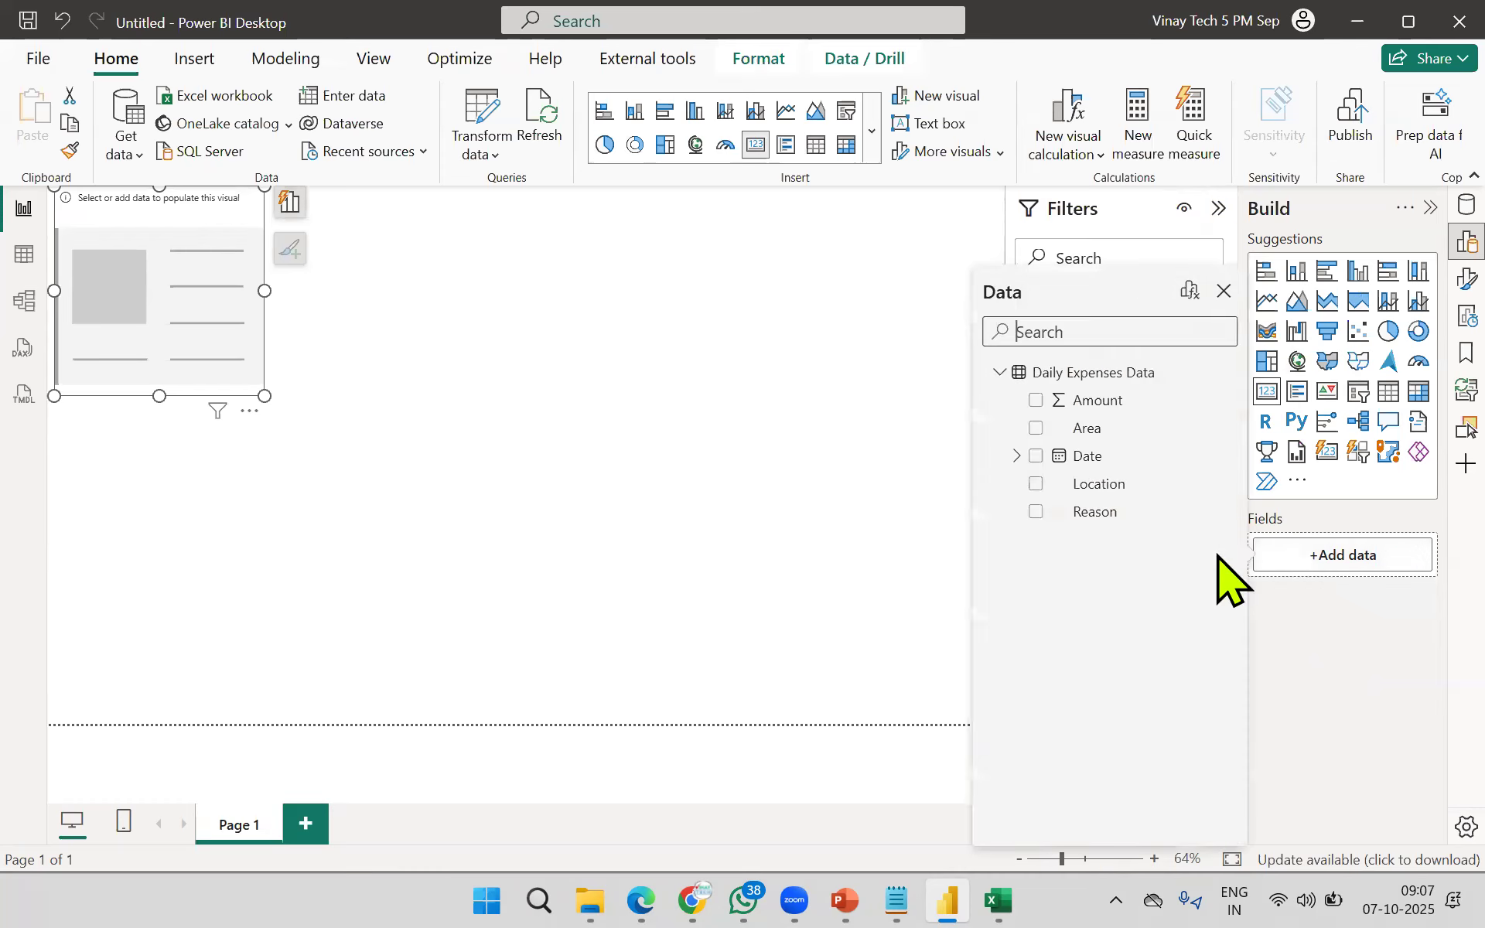
{"action": "left_click", "coordinate": [1035, 400]}
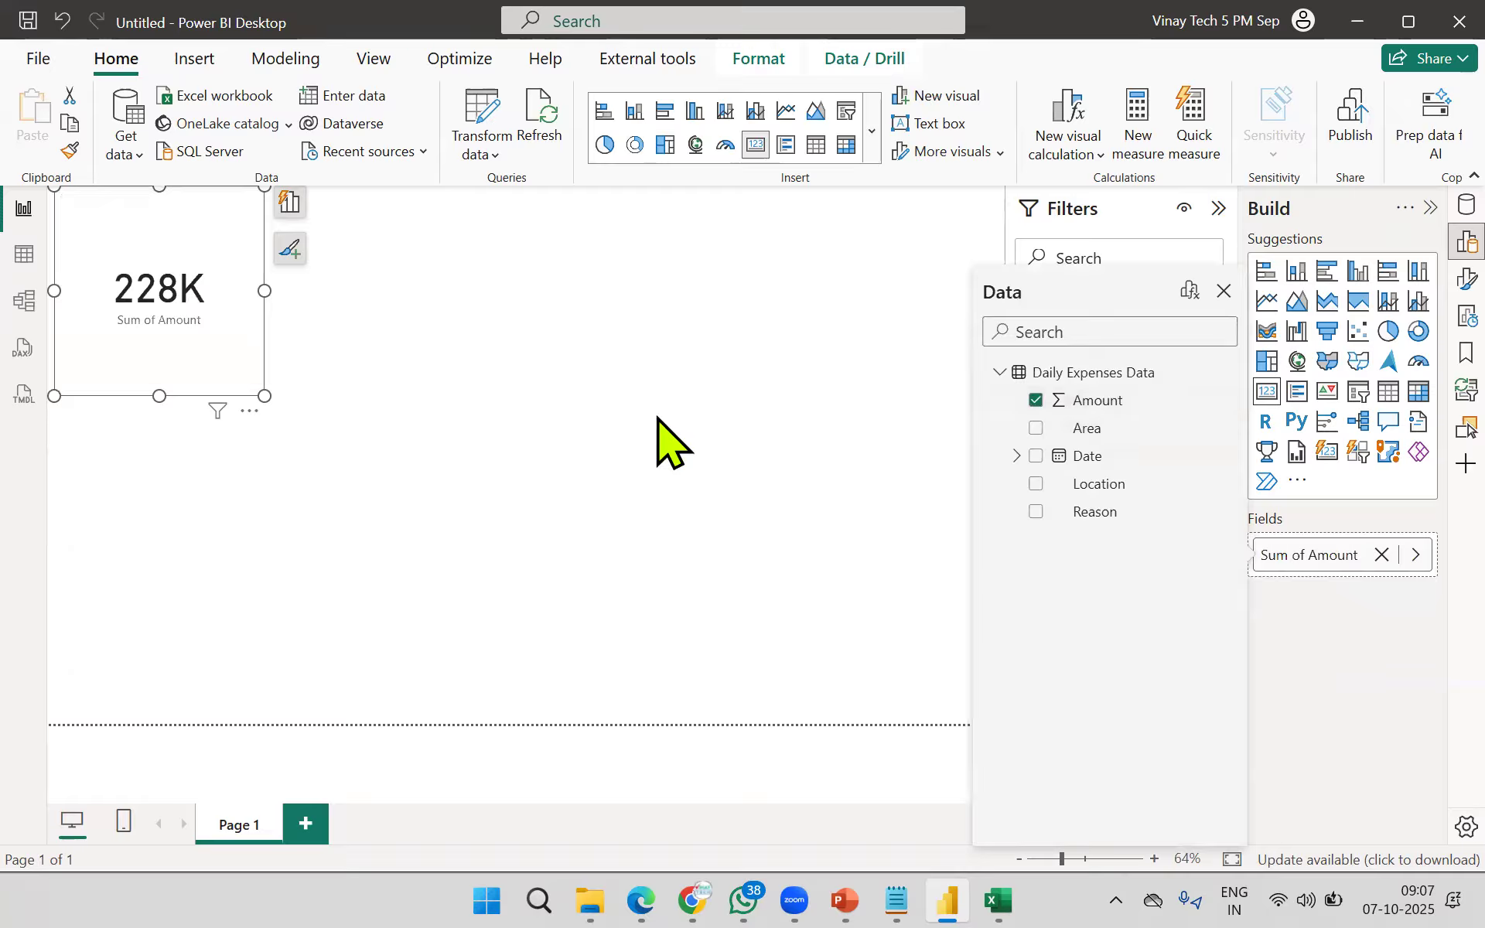
Step: Format the card's callout value with font size 30, display units None and a dark blue colour
{"action": "left_click", "coordinate": [1337, 543]}
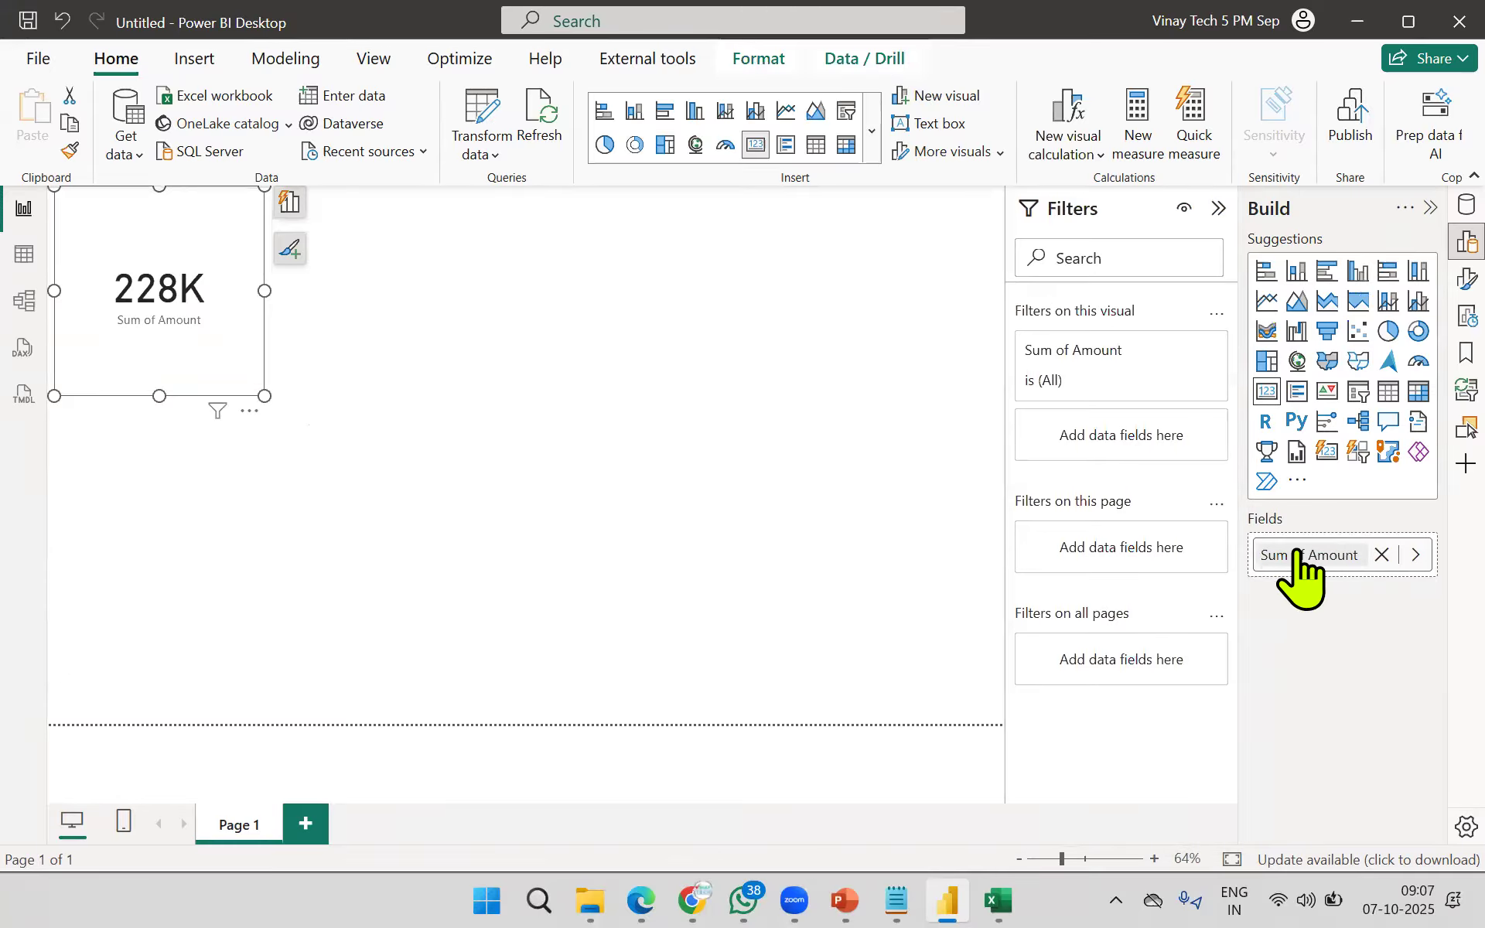
{"action": "left_click", "coordinate": [1217, 210]}
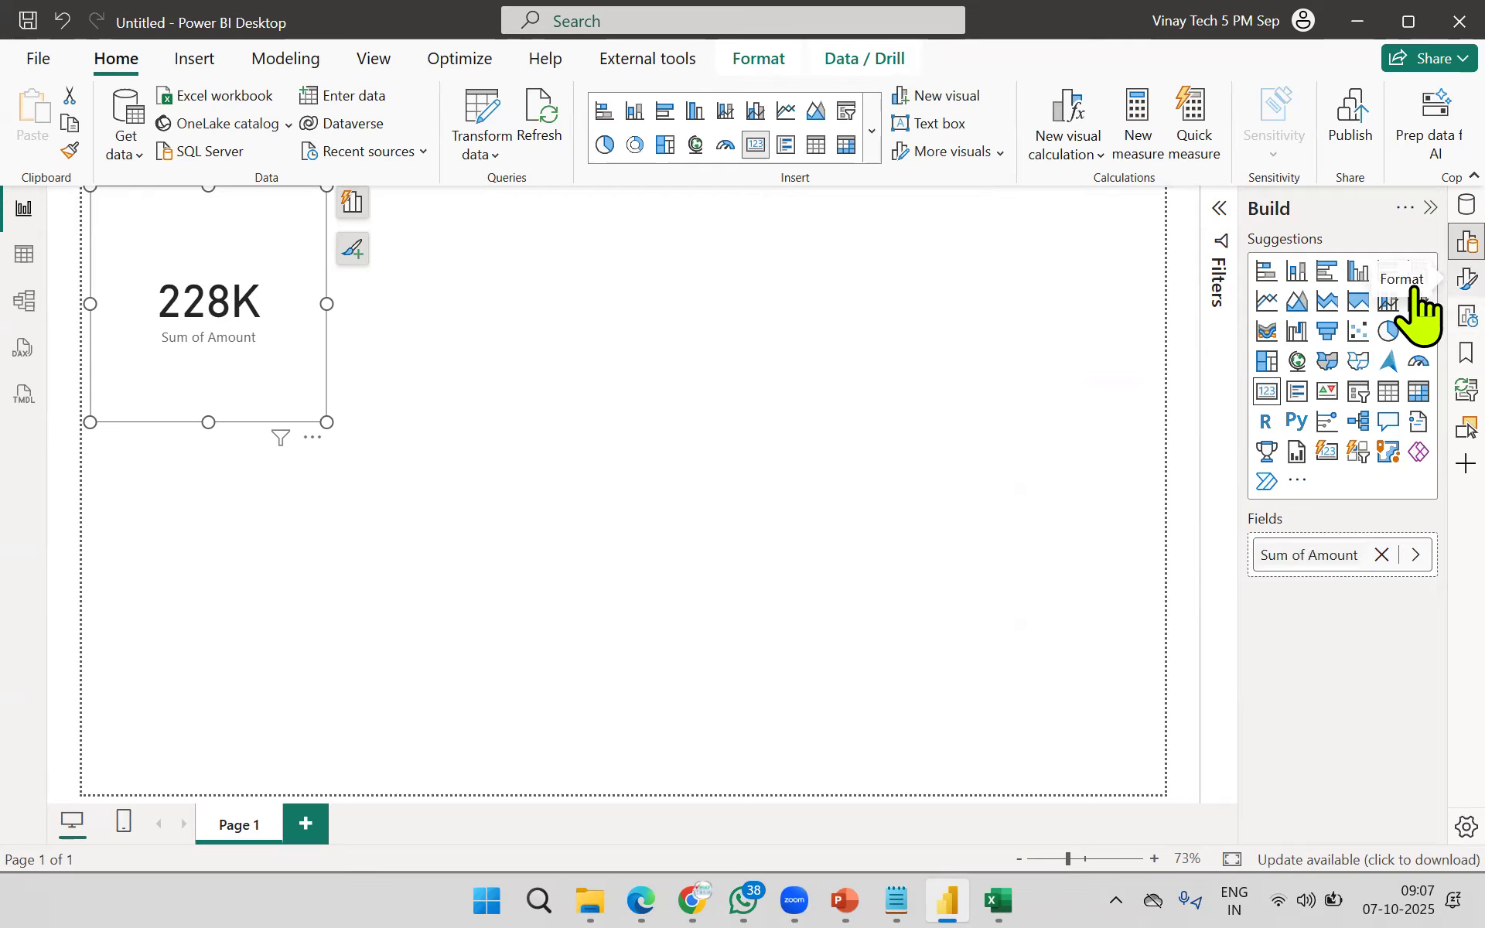
{"action": "left_click", "coordinate": [1466, 280]}
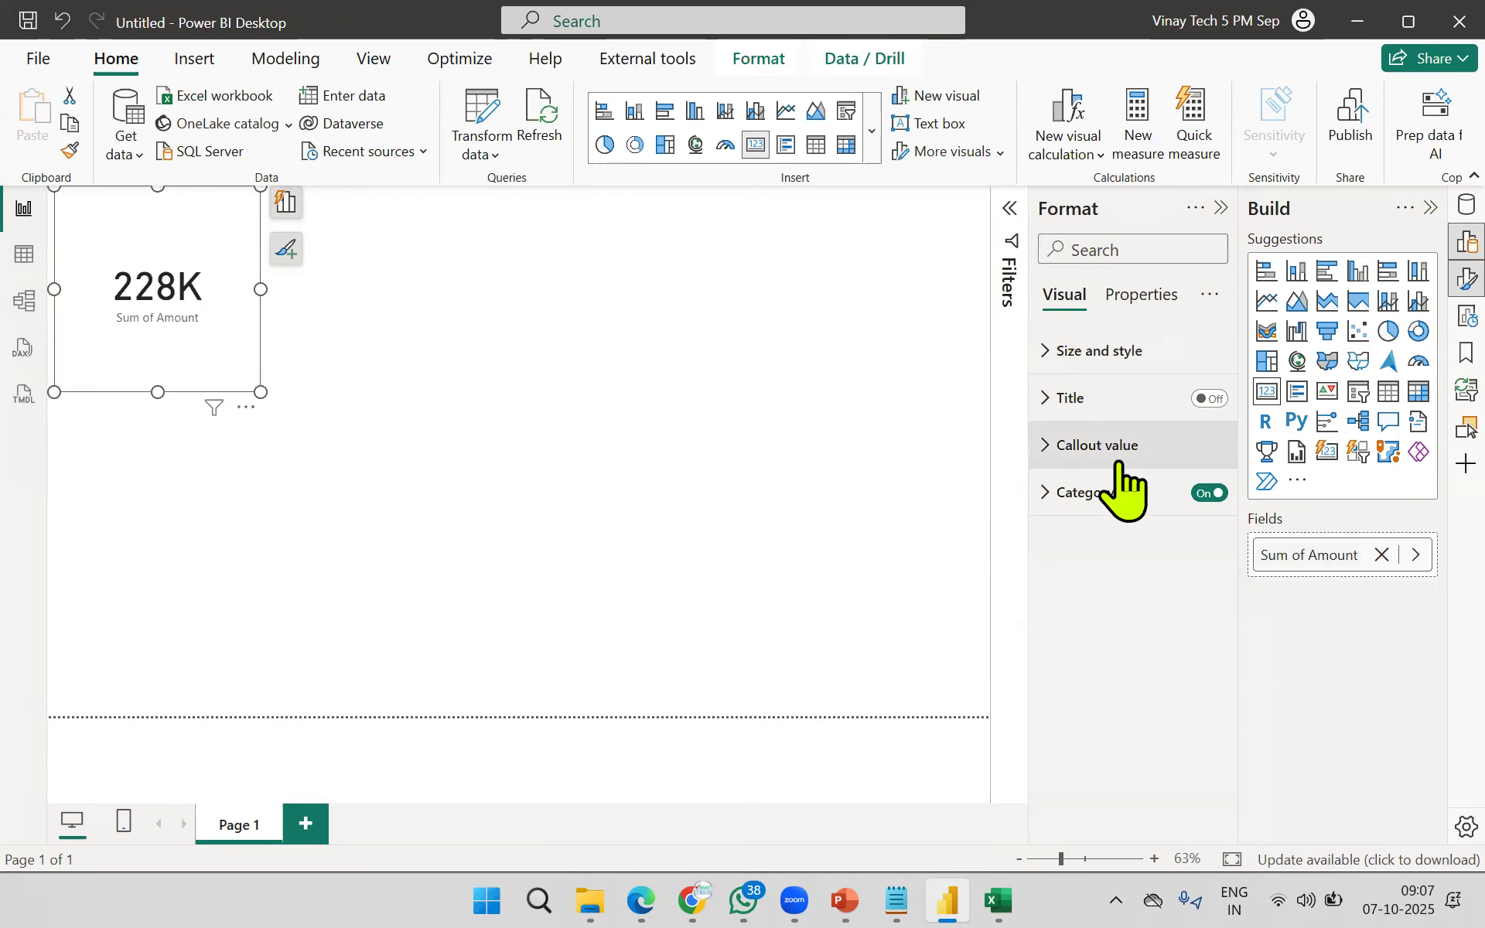
{"action": "left_click", "coordinate": [1053, 449]}
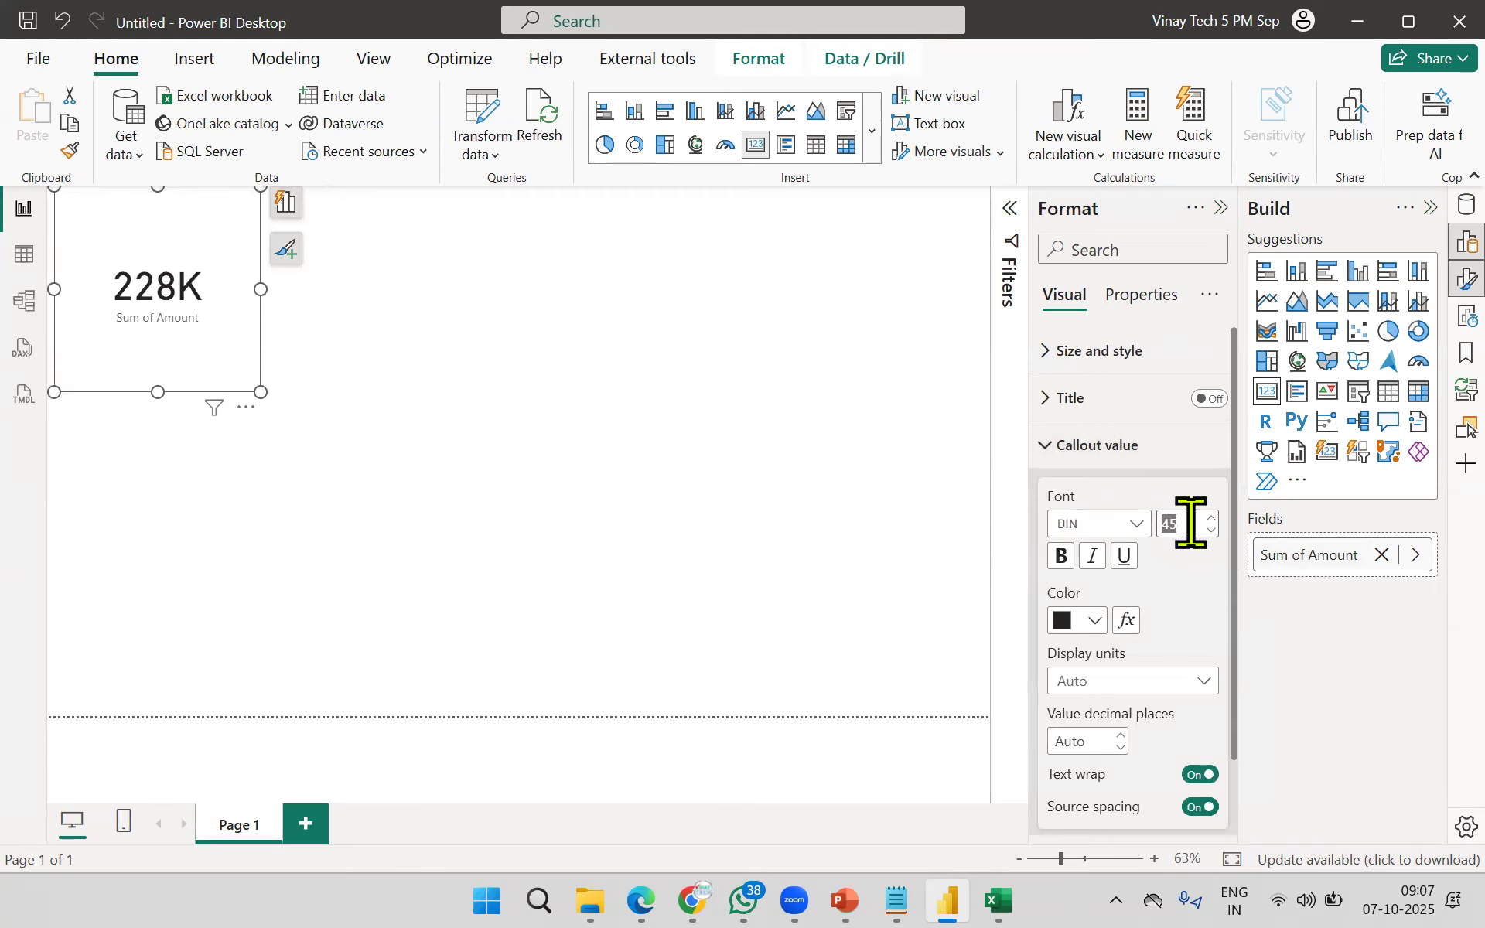
{"action": "left_click", "coordinate": [1114, 683]}
{"action": "left_click", "coordinate": [1093, 737]}
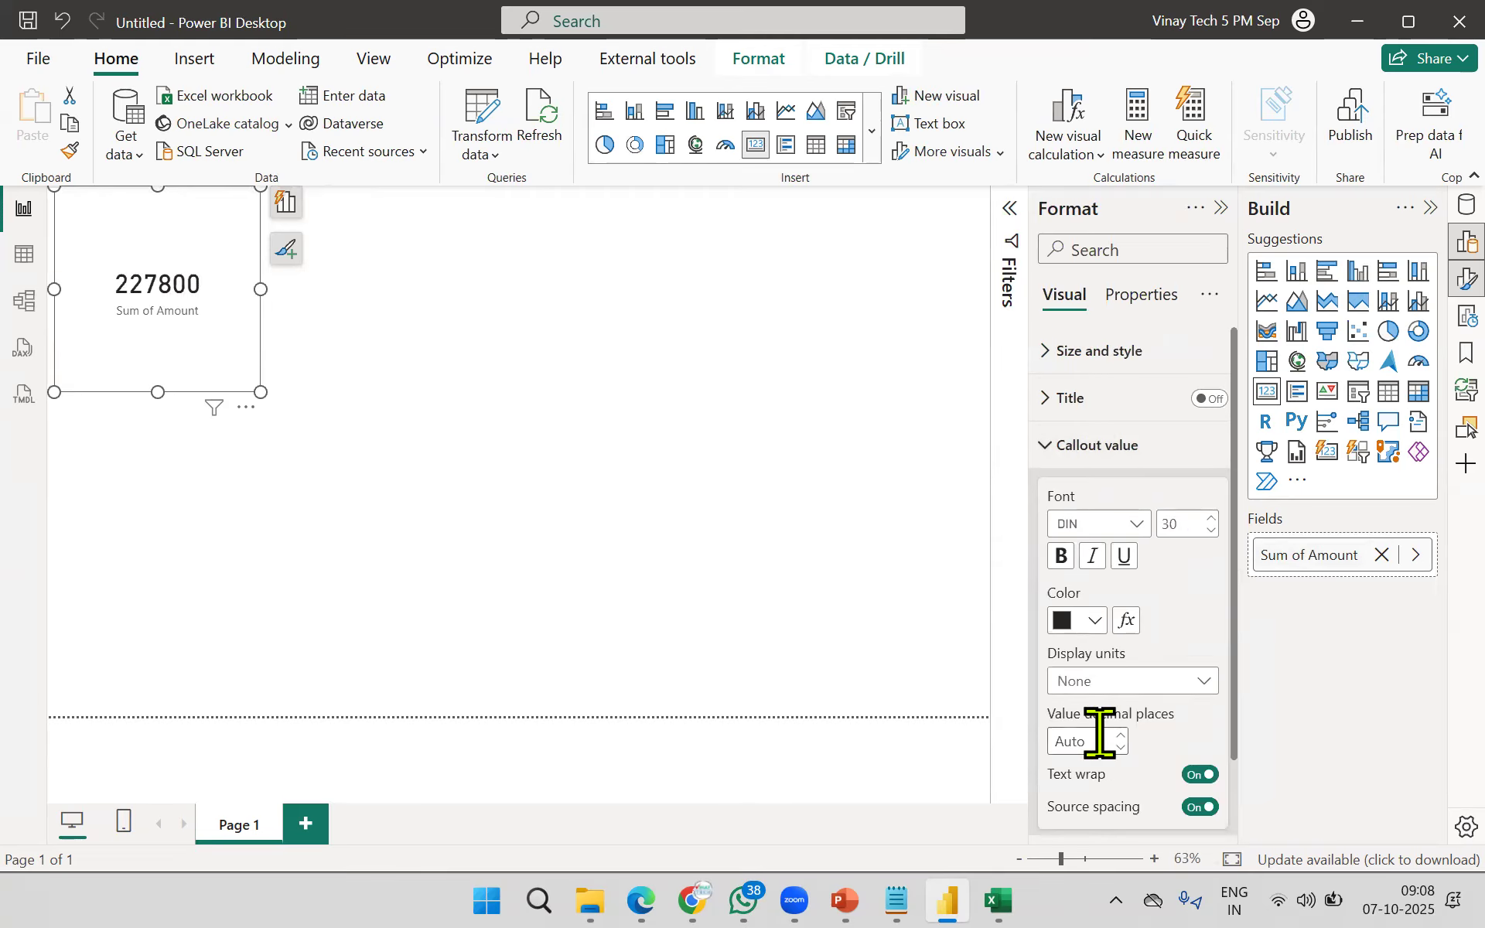
{"action": "left_click", "coordinate": [1105, 623]}
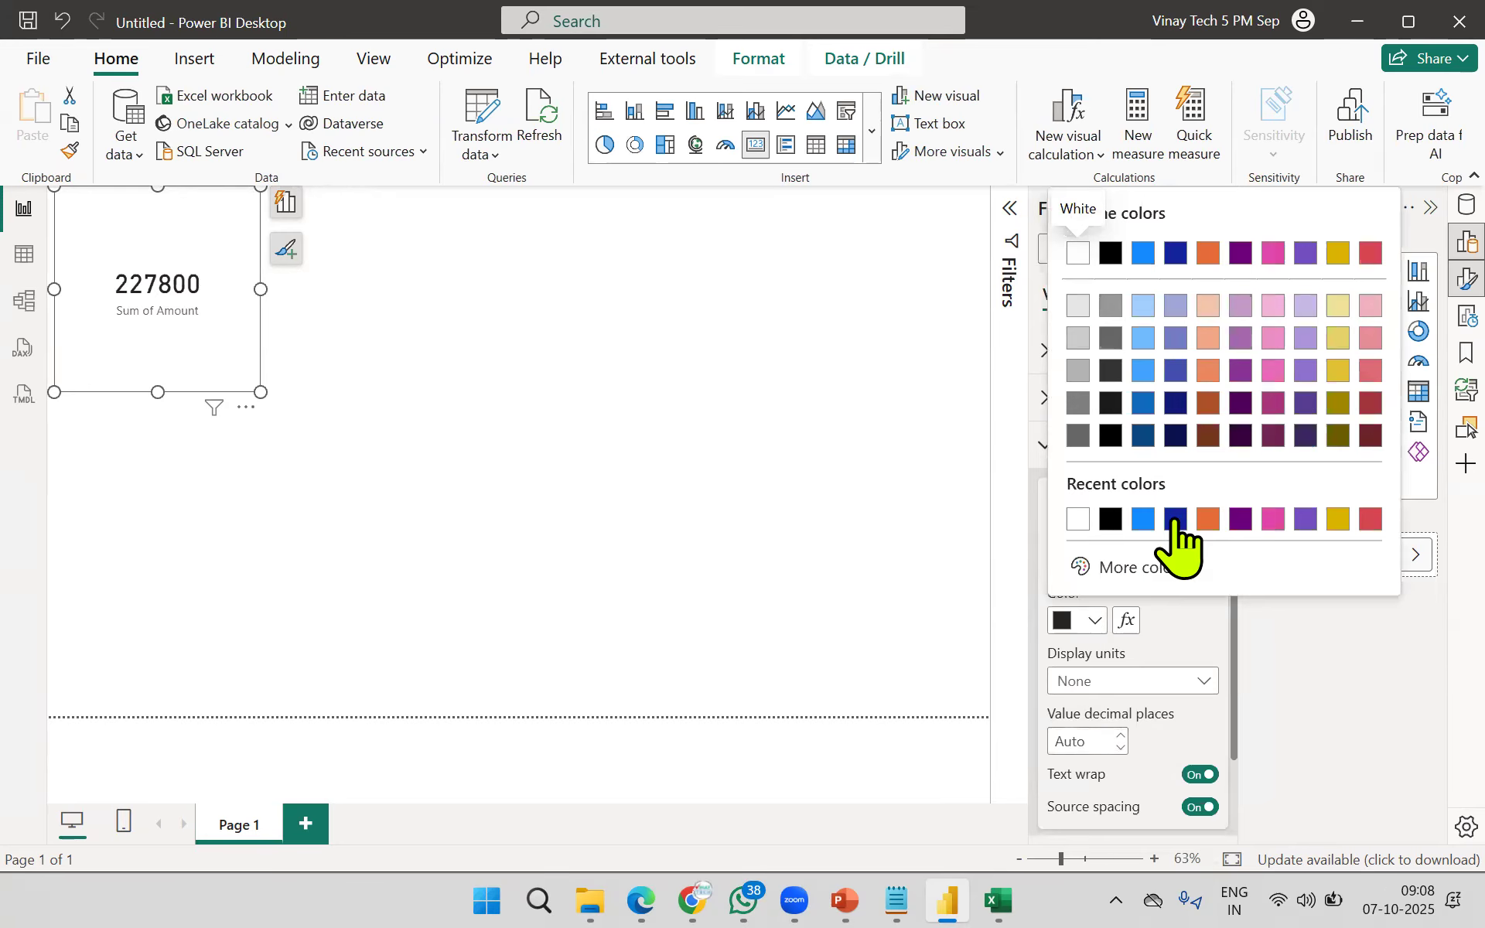
{"action": "left_click", "coordinate": [1175, 522]}
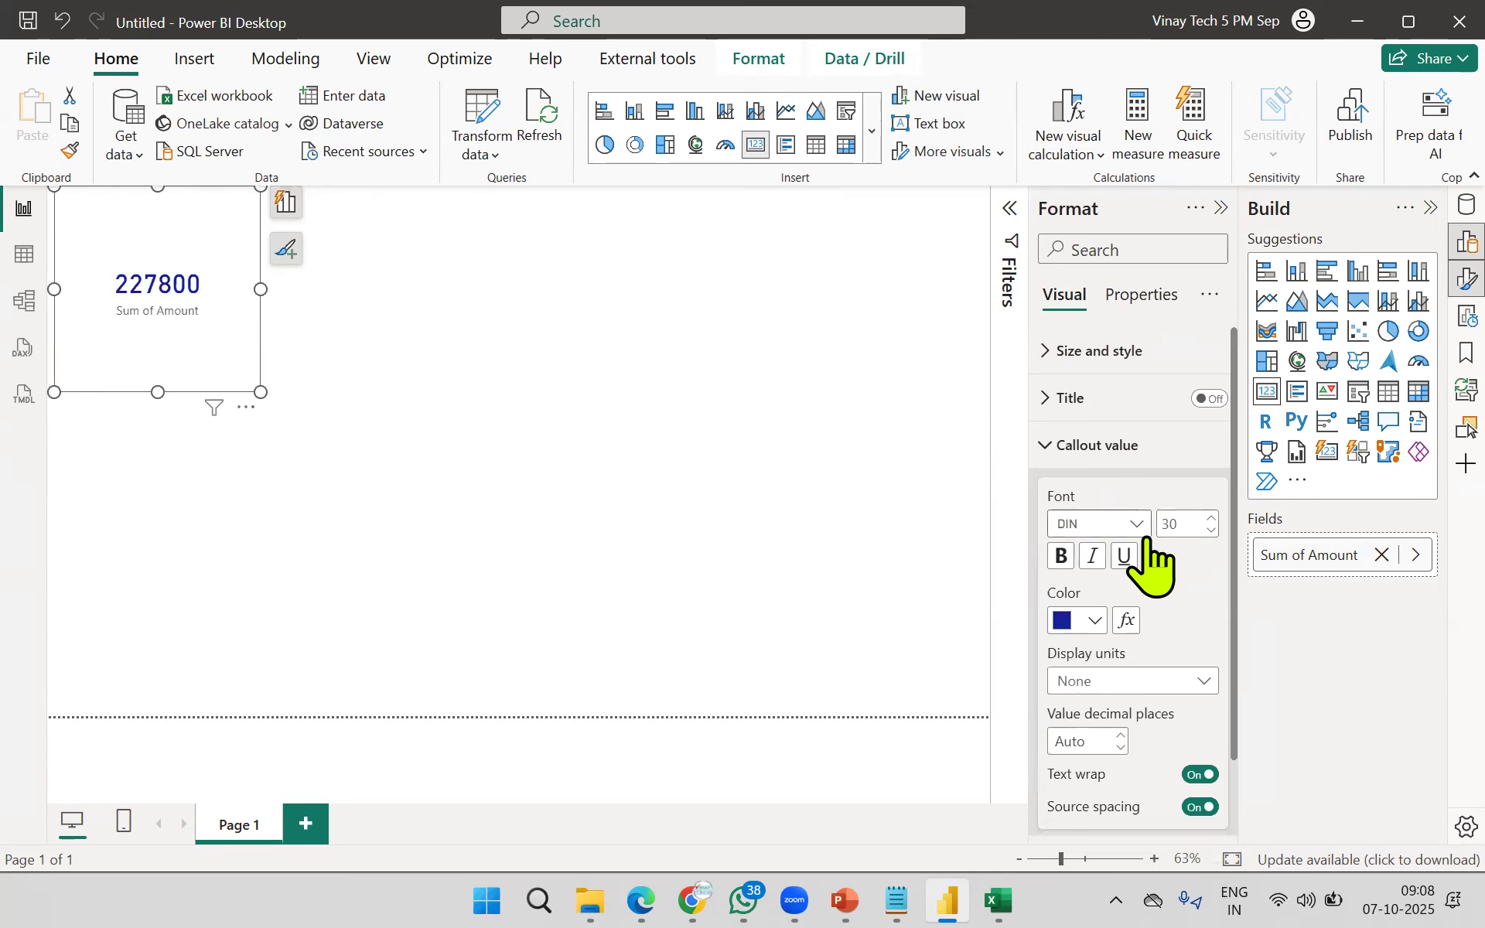
{"action": "left_click", "coordinate": [1128, 681]}
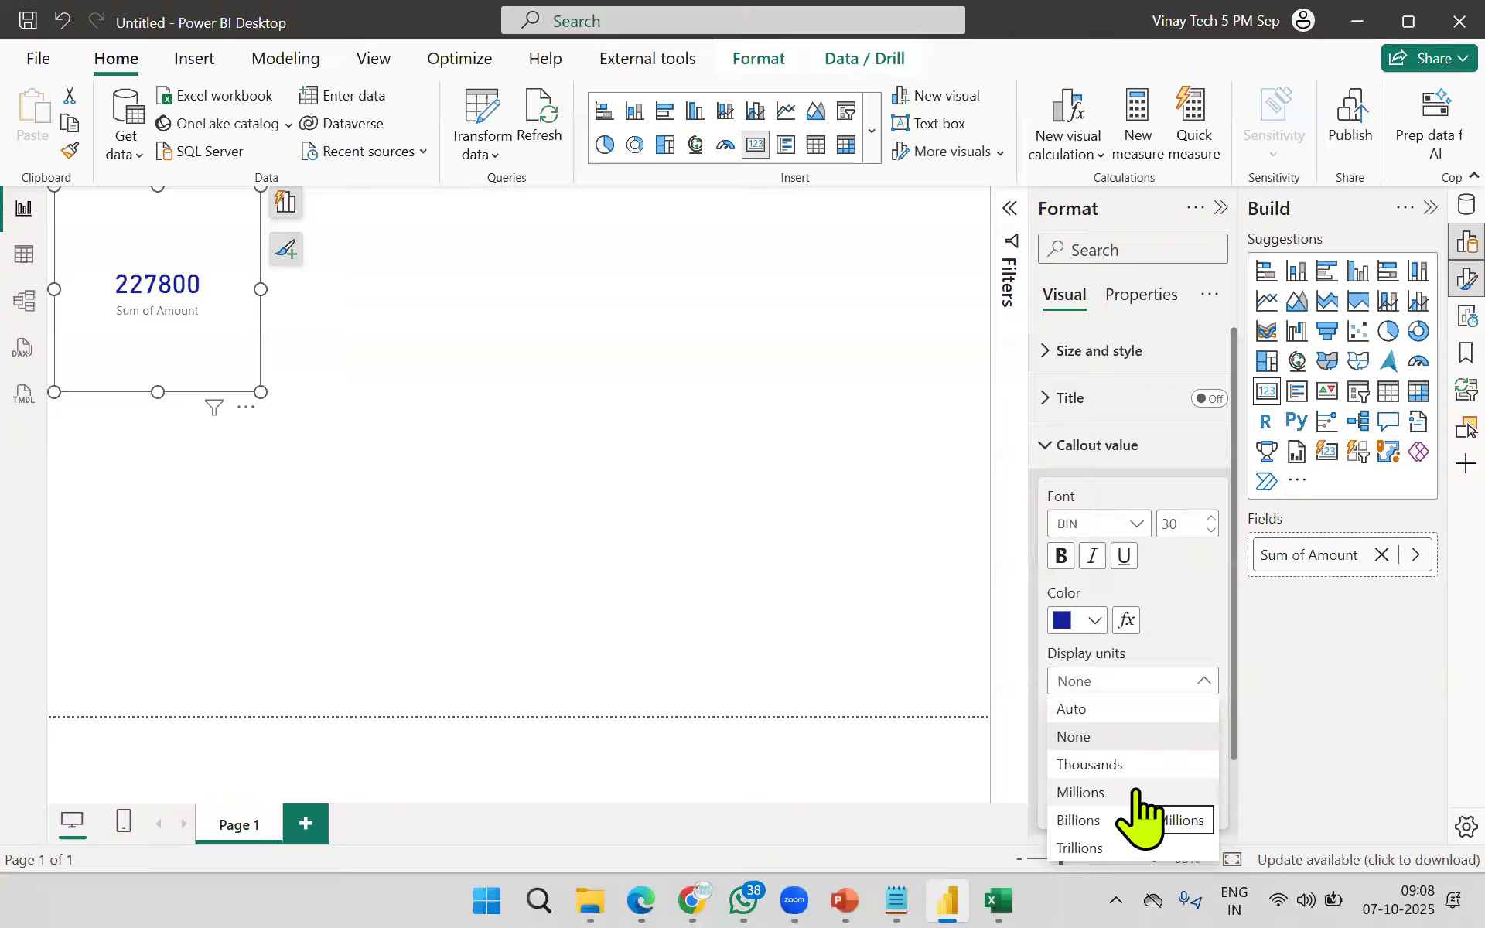
{"action": "left_click", "coordinate": [1335, 652]}
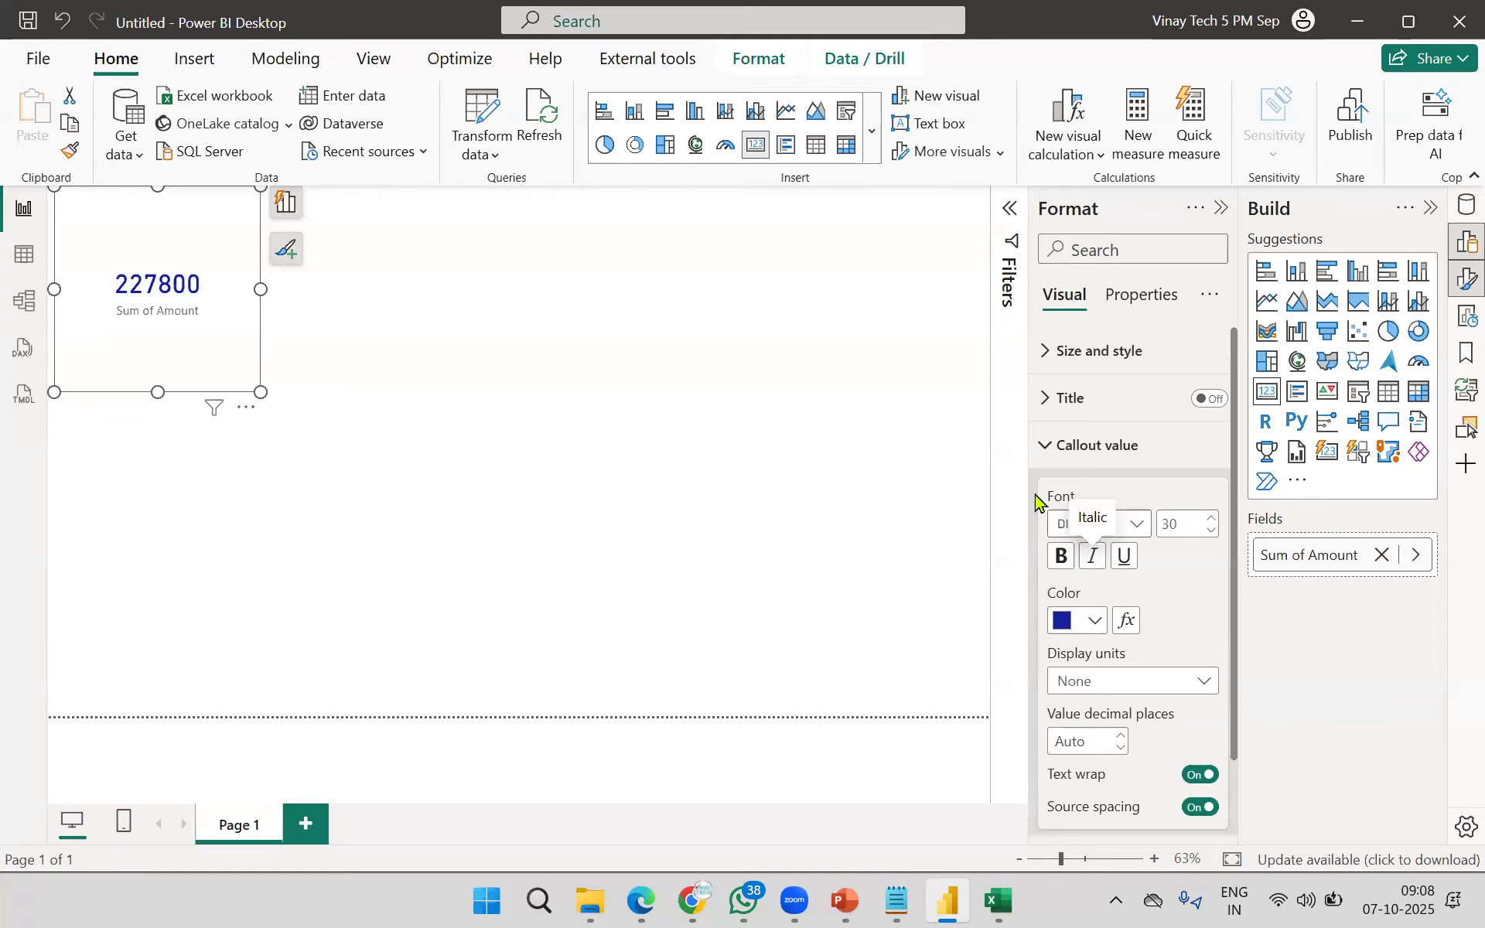
{"action": "left_click", "coordinate": [1046, 447]}
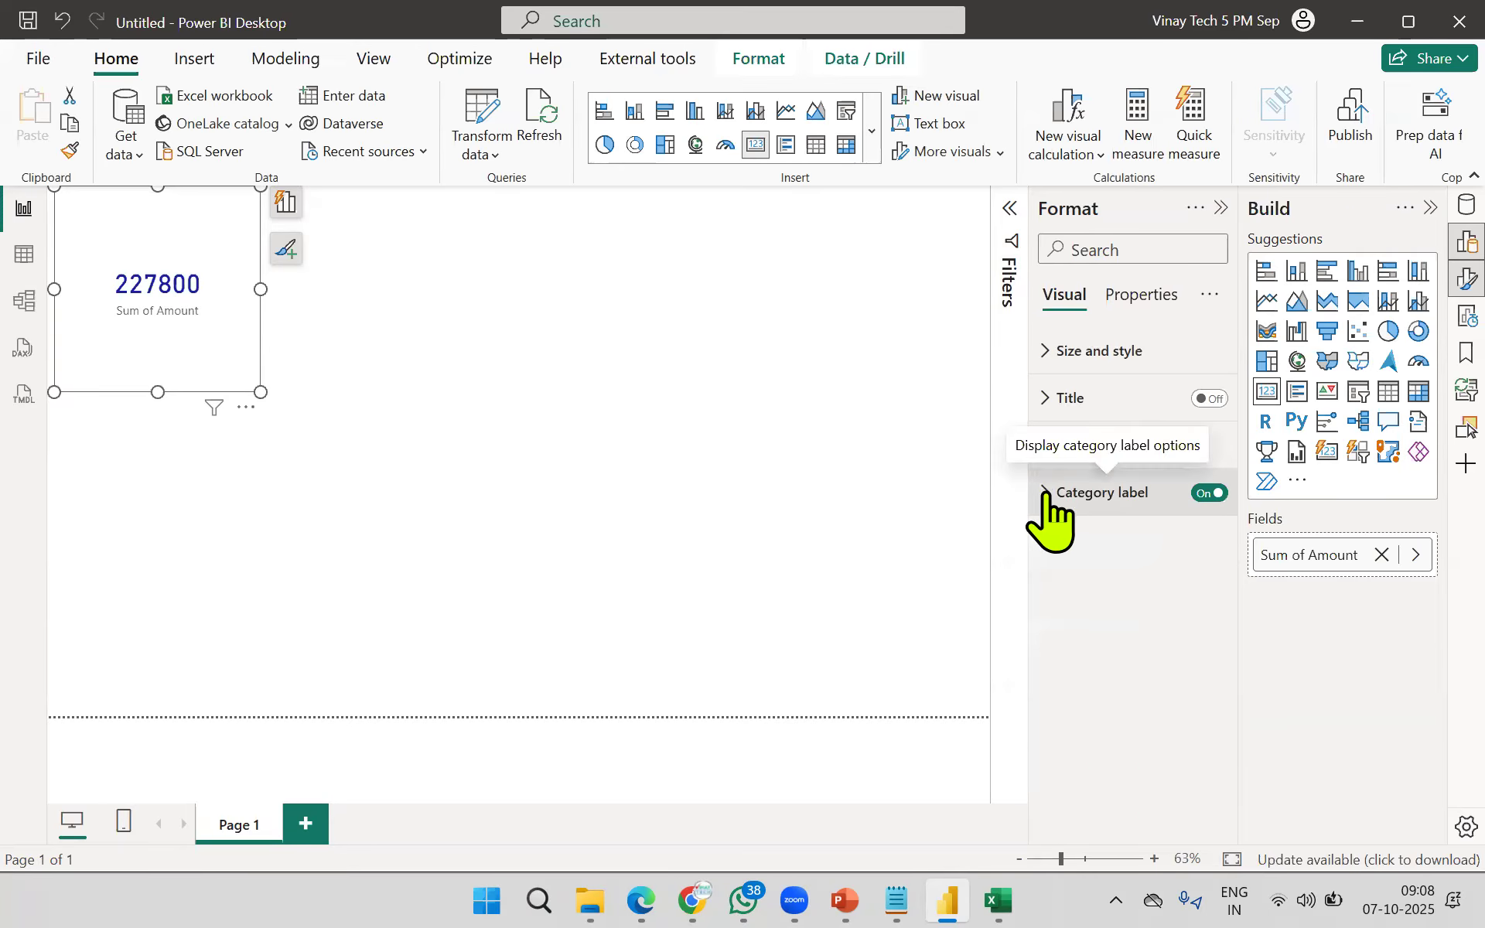
Step: Format the card's category label as bold, size 14, in pink
{"action": "left_click", "coordinate": [1046, 494]}
{"action": "left_click", "coordinate": [1086, 670]}
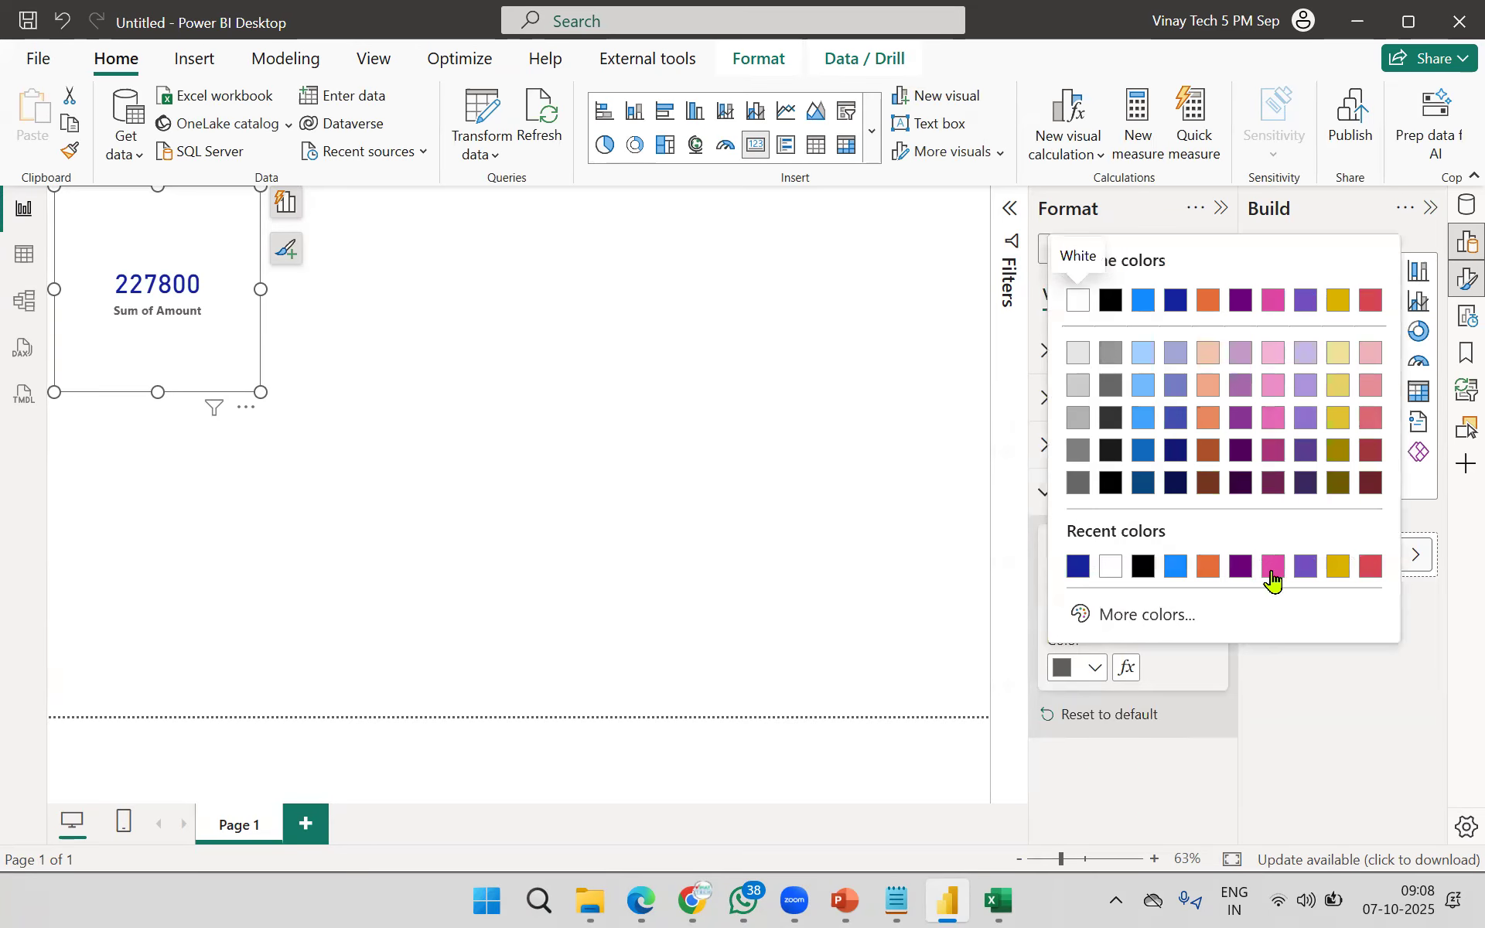
{"action": "left_click", "coordinate": [1271, 572]}
{"action": "left_click", "coordinate": [1210, 566]}
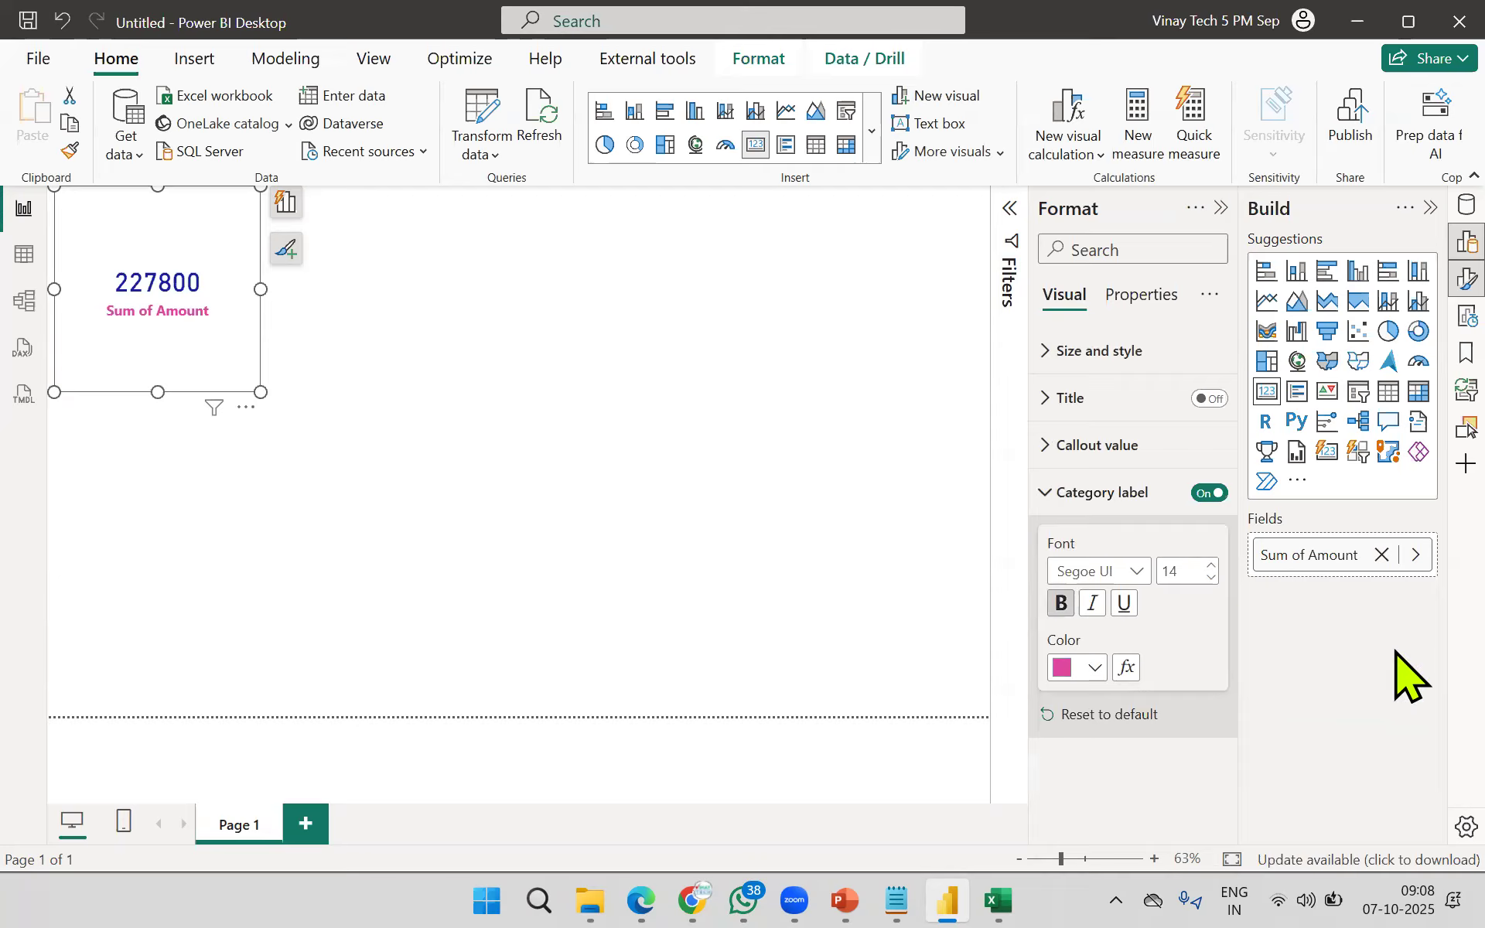
{"action": "left_click", "coordinate": [1044, 495]}
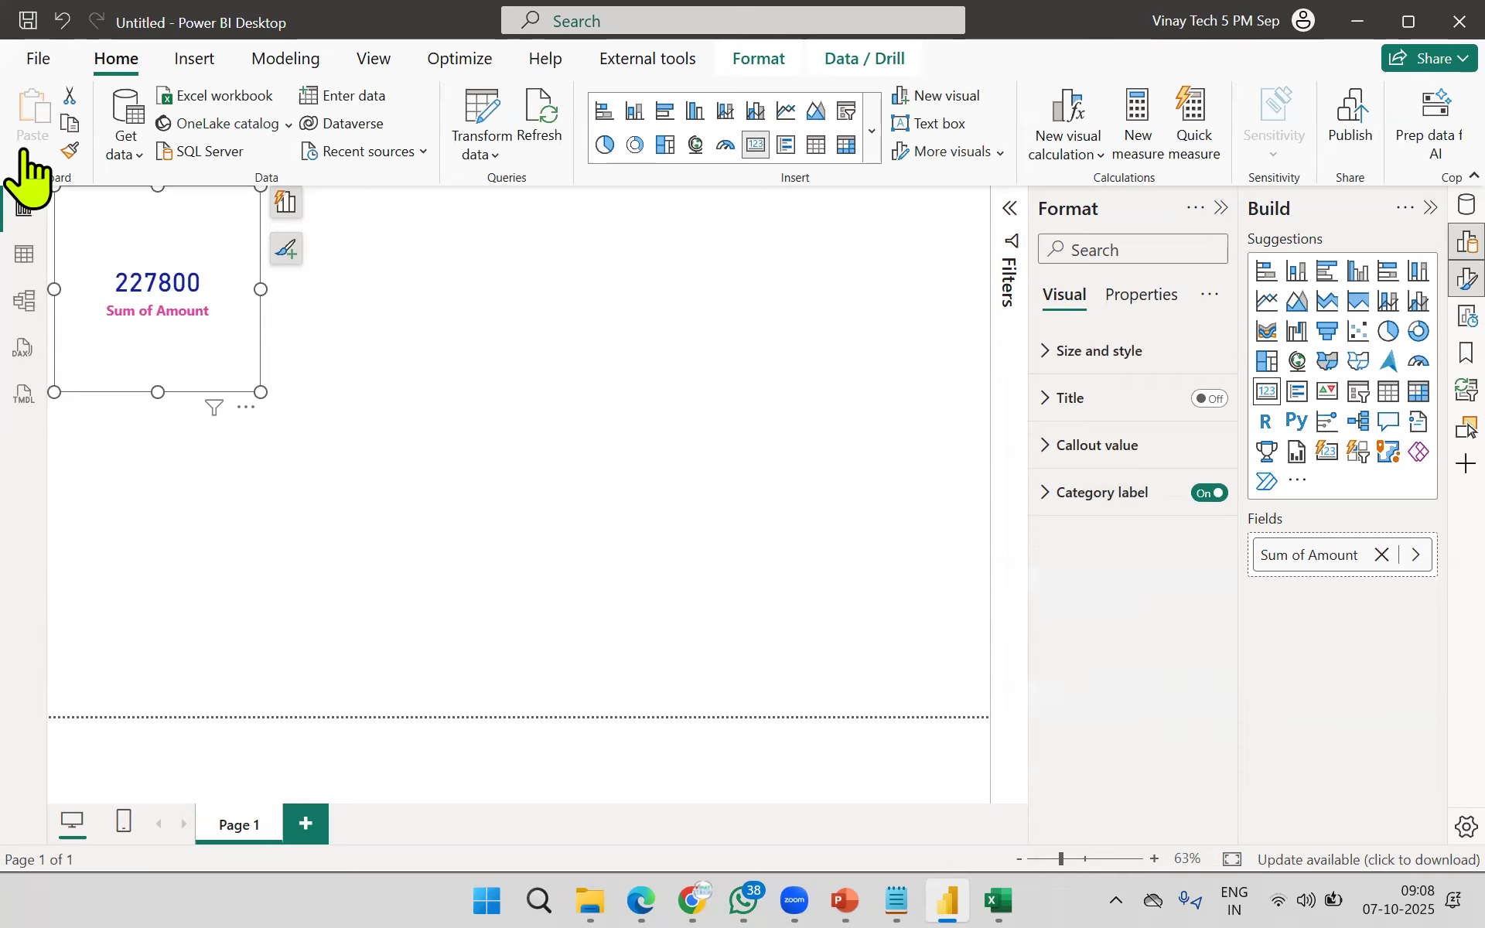
Step: Turn on the visual border for the Sum of Amount card
{"action": "left_click", "coordinate": [1044, 350]}
{"action": "scroll", "coordinate": [1218, 688], "scroll_direction": "down", "scroll_amount": 3}
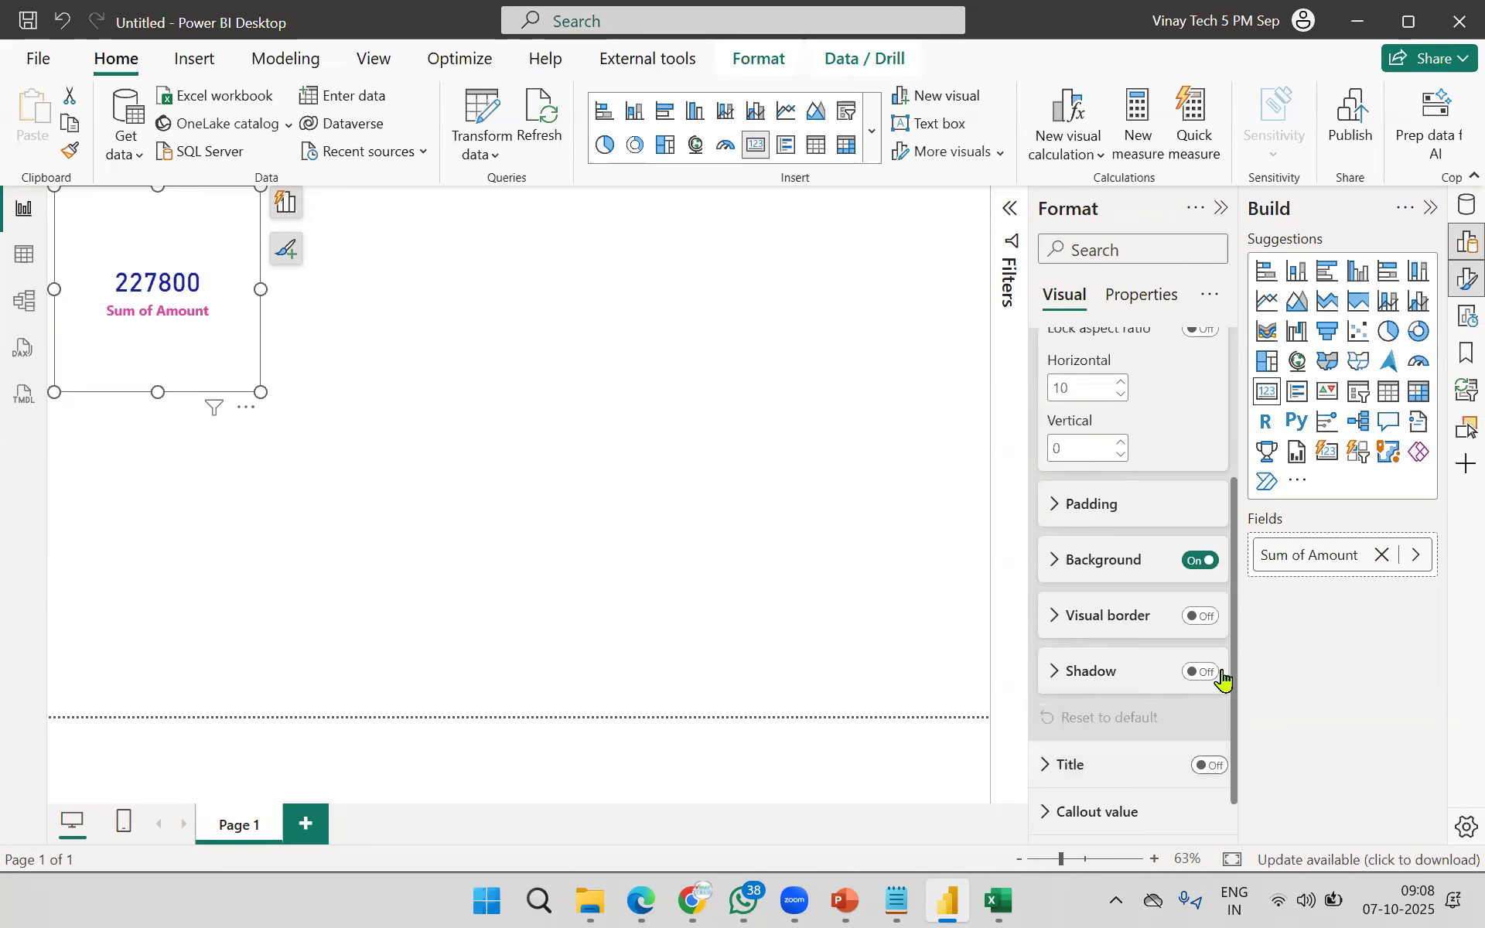
{"action": "left_click", "coordinate": [1209, 616]}
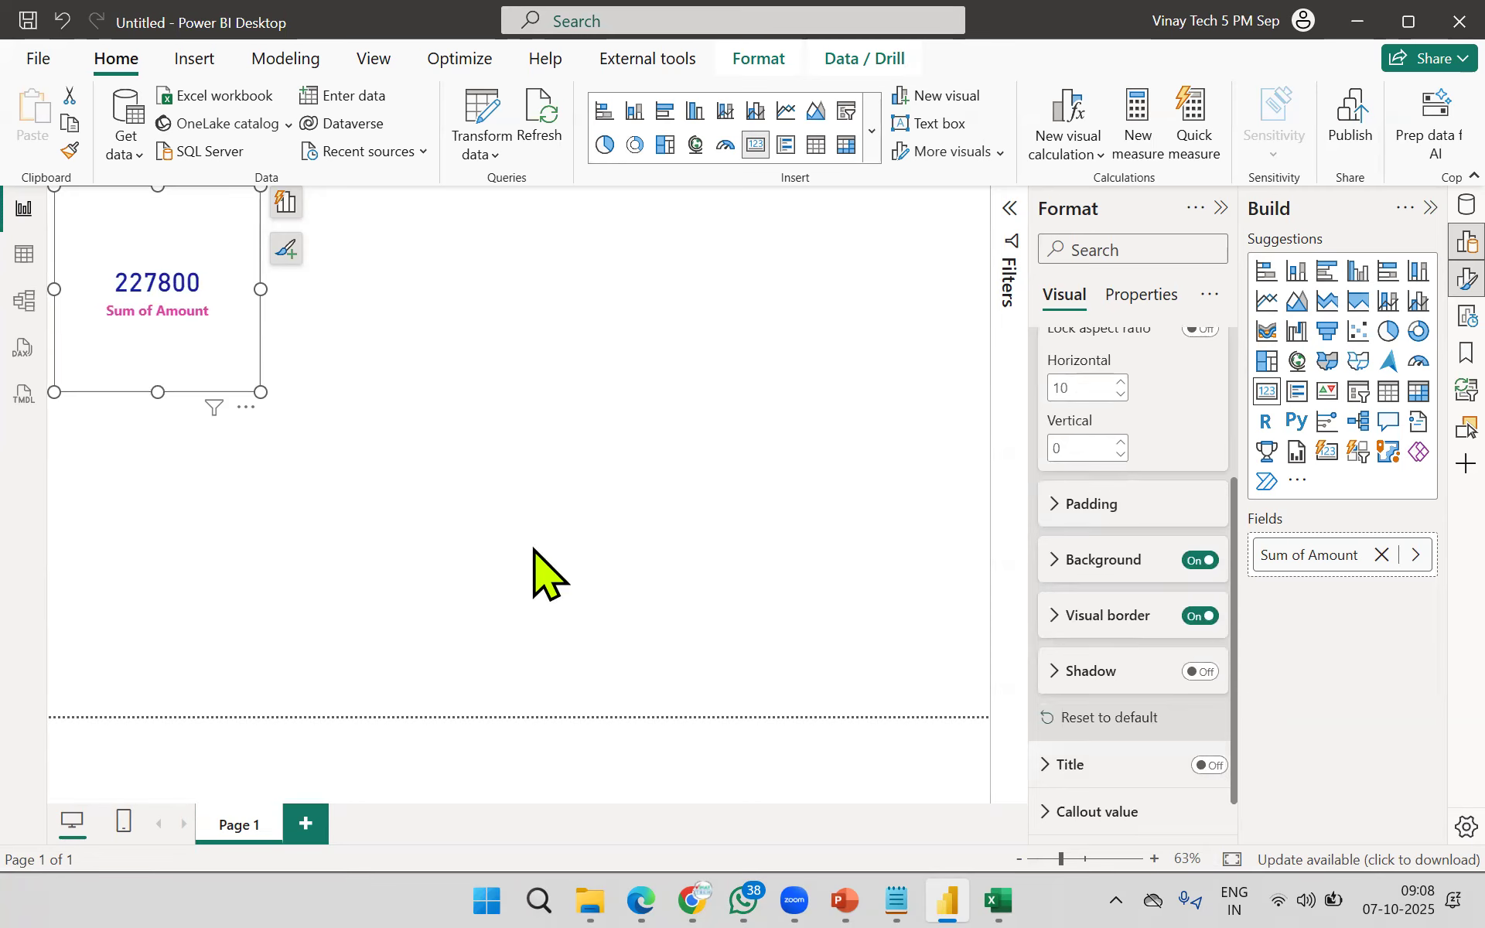
Step: Shorten the Sum of Amount card to a height of about 102
{"action": "left_click", "coordinate": [179, 424]}
{"action": "left_click", "coordinate": [151, 392]}
{"action": "left_click_drag", "start_coordinate": [151, 392], "coordinate": [183, 265]}
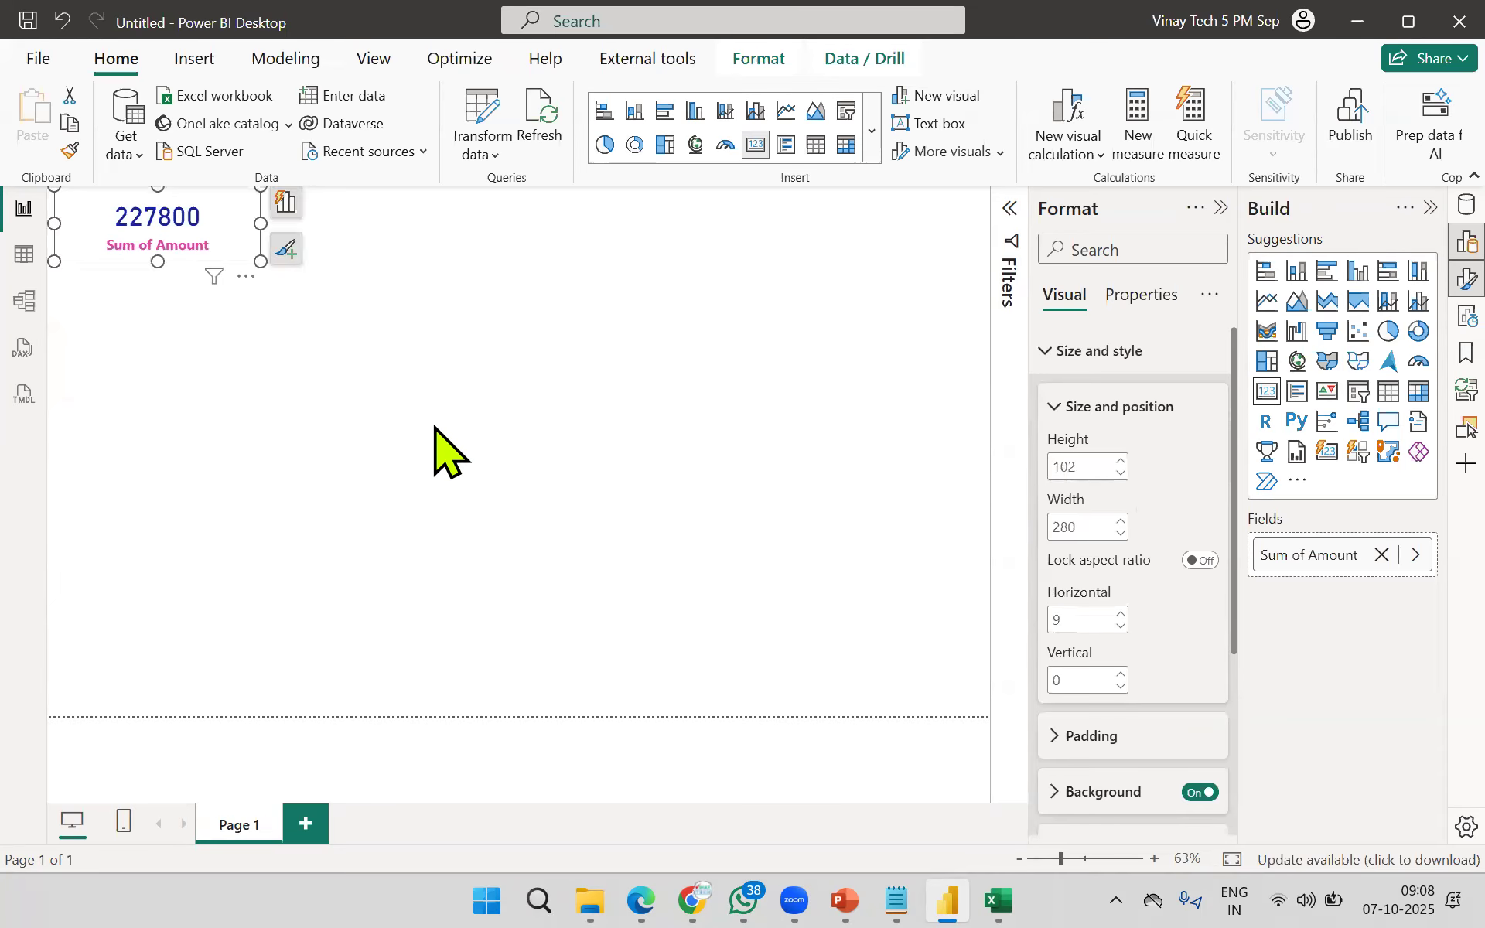
{"action": "left_click", "coordinate": [433, 426]}
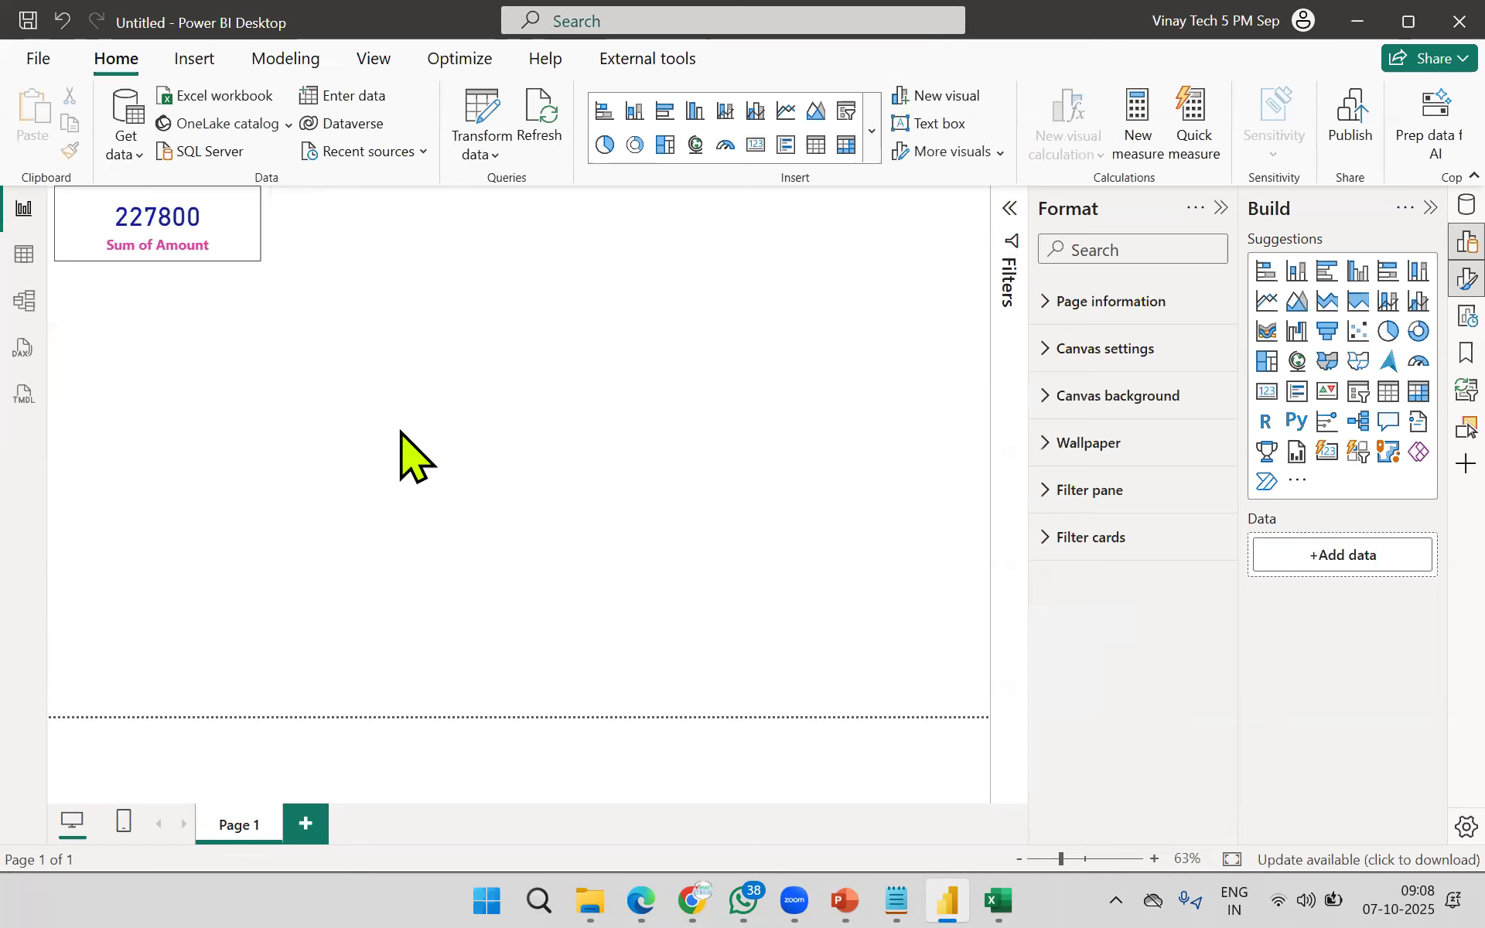
{"action": "left_click", "coordinate": [239, 251]}
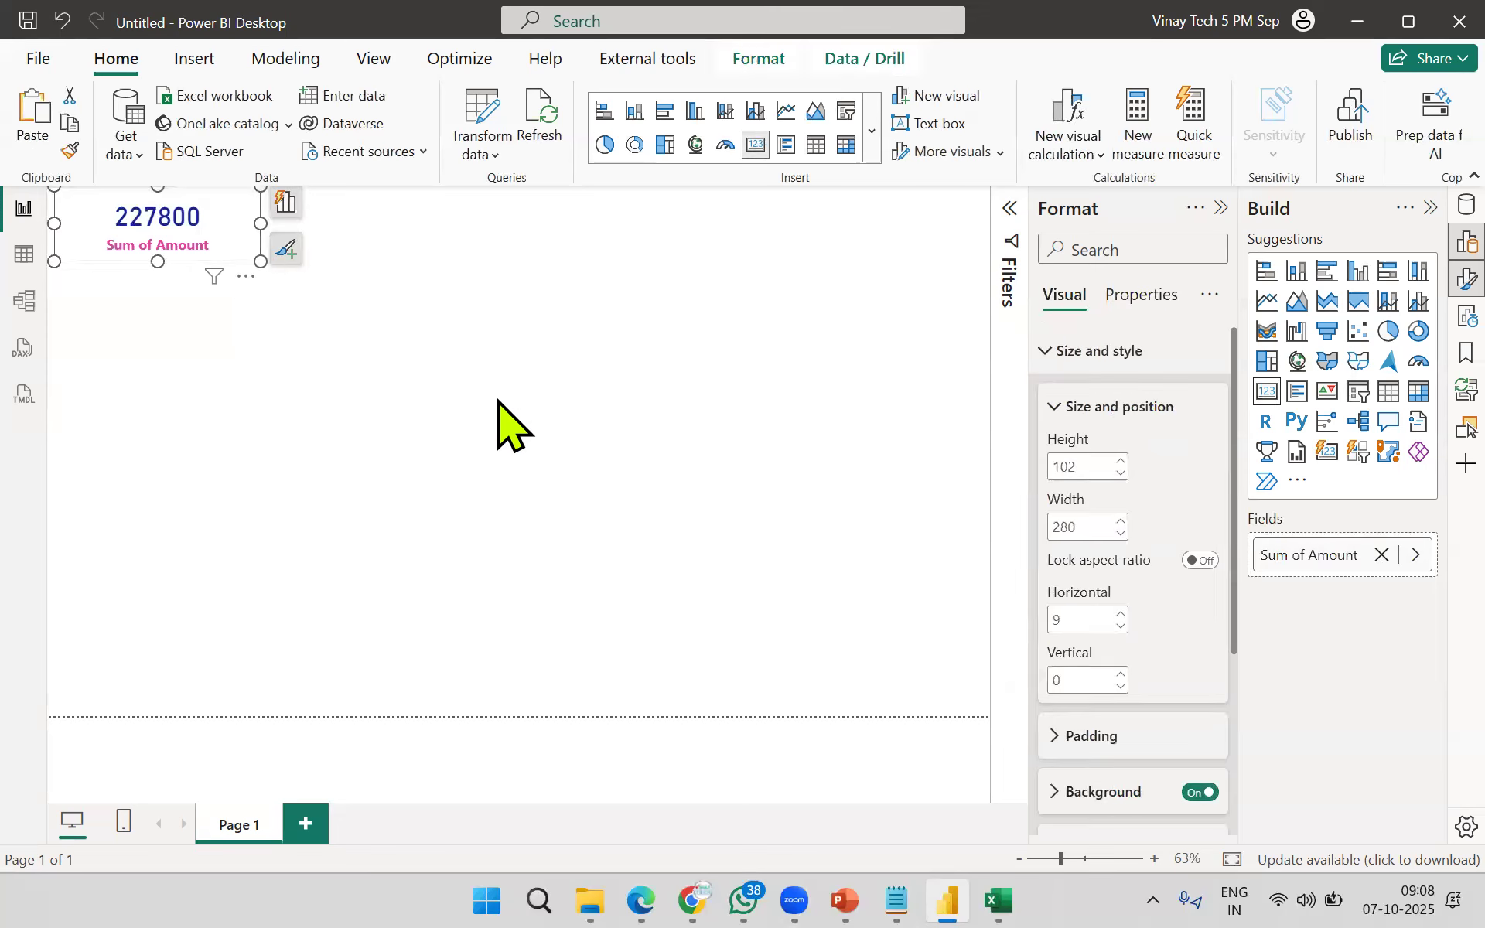
{"action": "left_click", "coordinate": [497, 425]}
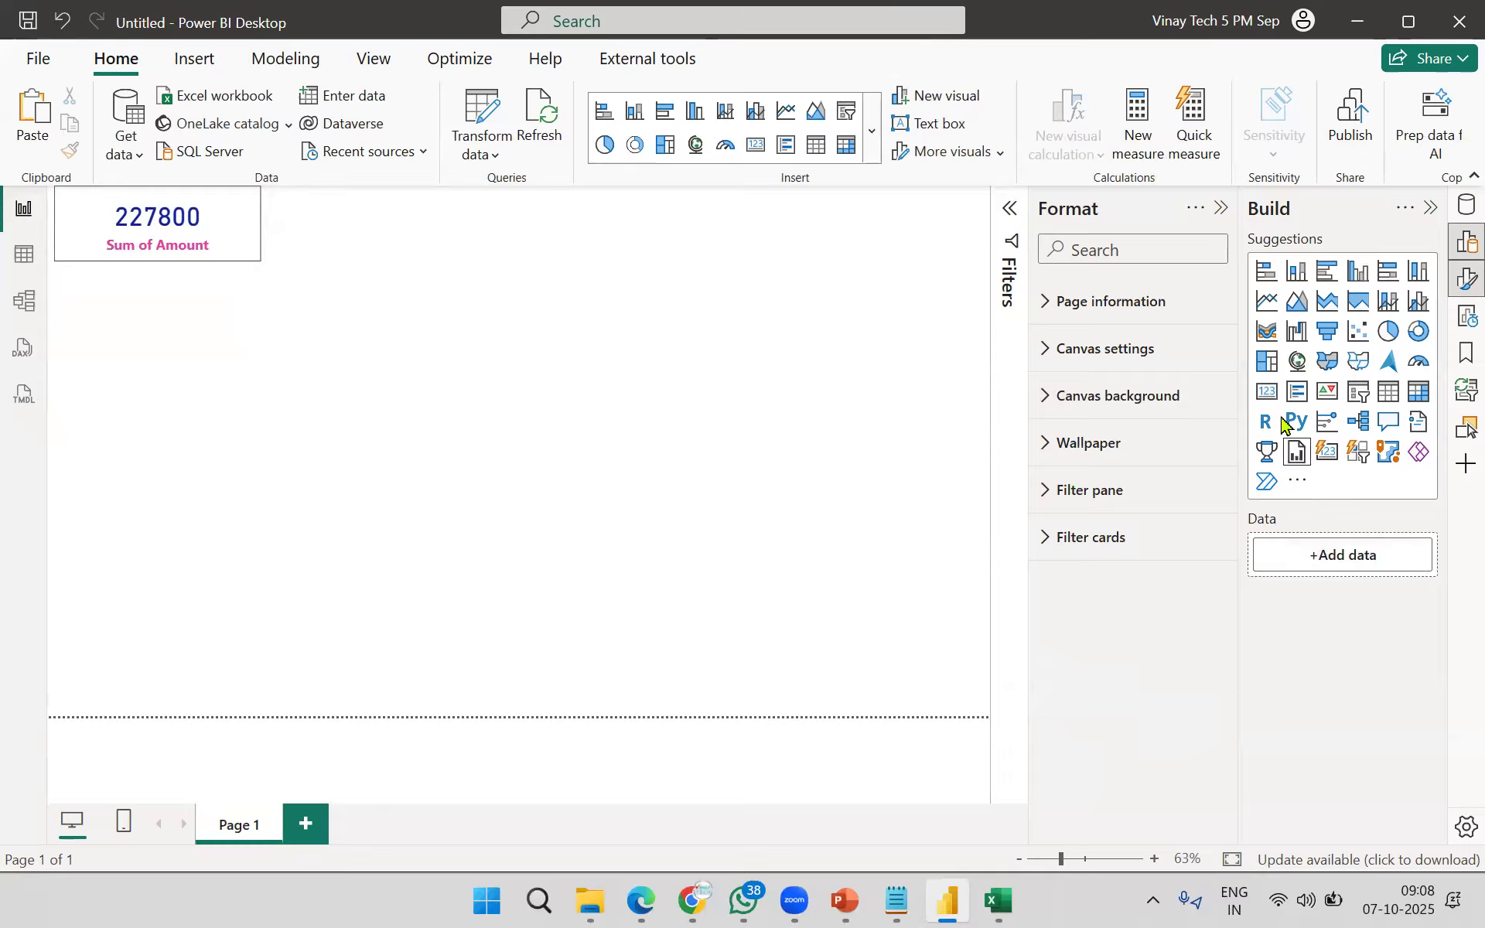
Step: Add a second card visual beside the first, at about horizontal 315 and vertical 0, showing the Amount field
{"action": "left_click", "coordinate": [1267, 392]}
{"action": "left_click_drag", "start_coordinate": [209, 348], "coordinate": [438, 202]}
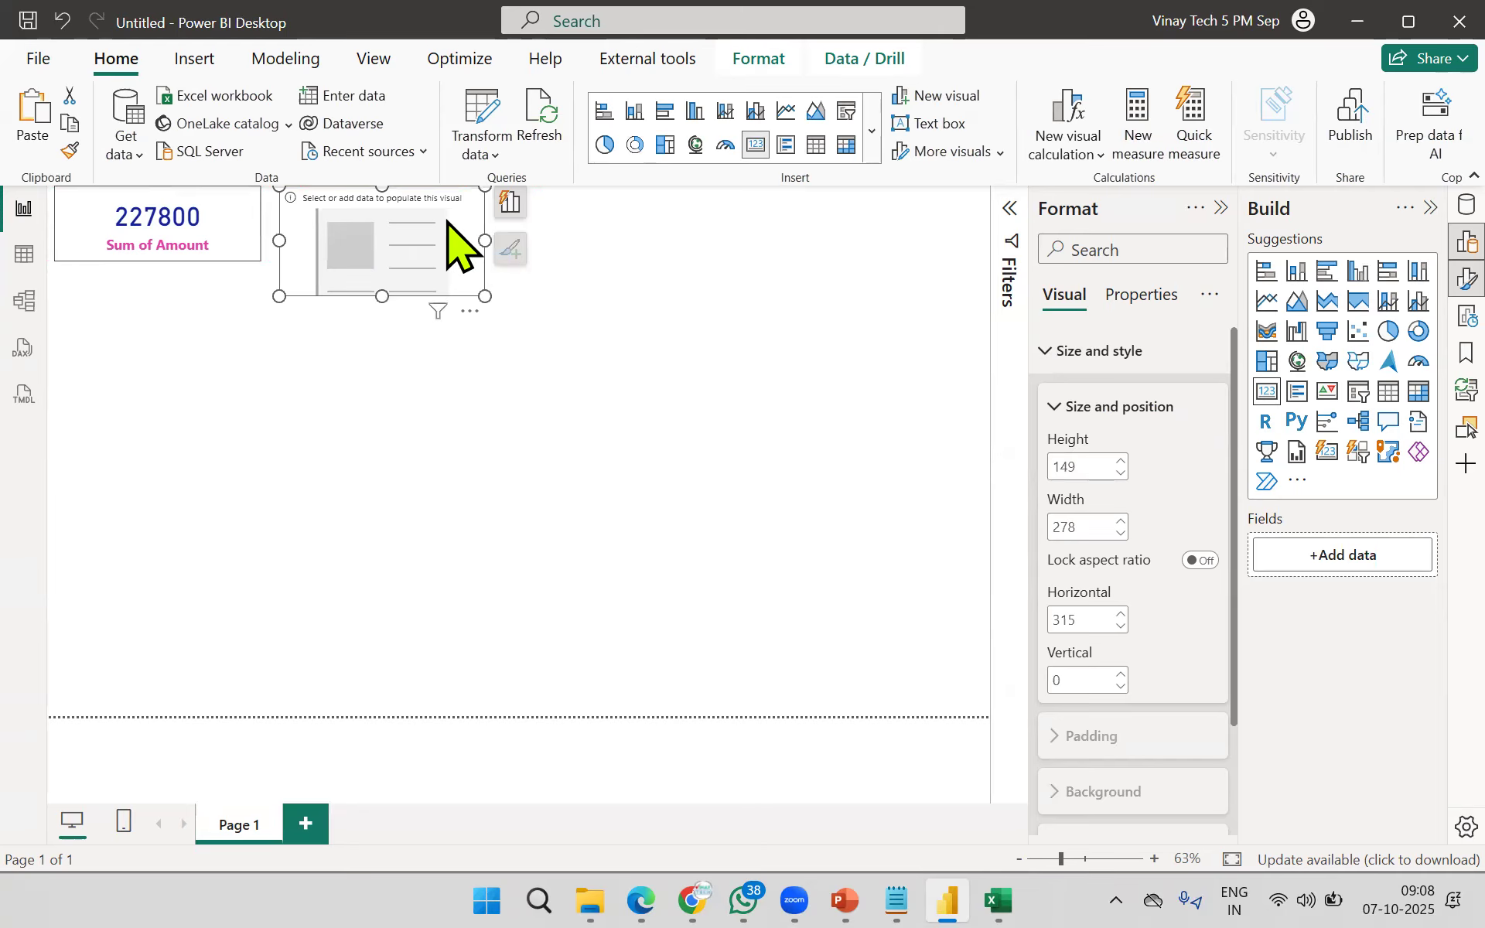
{"action": "left_click", "coordinate": [1474, 177]}
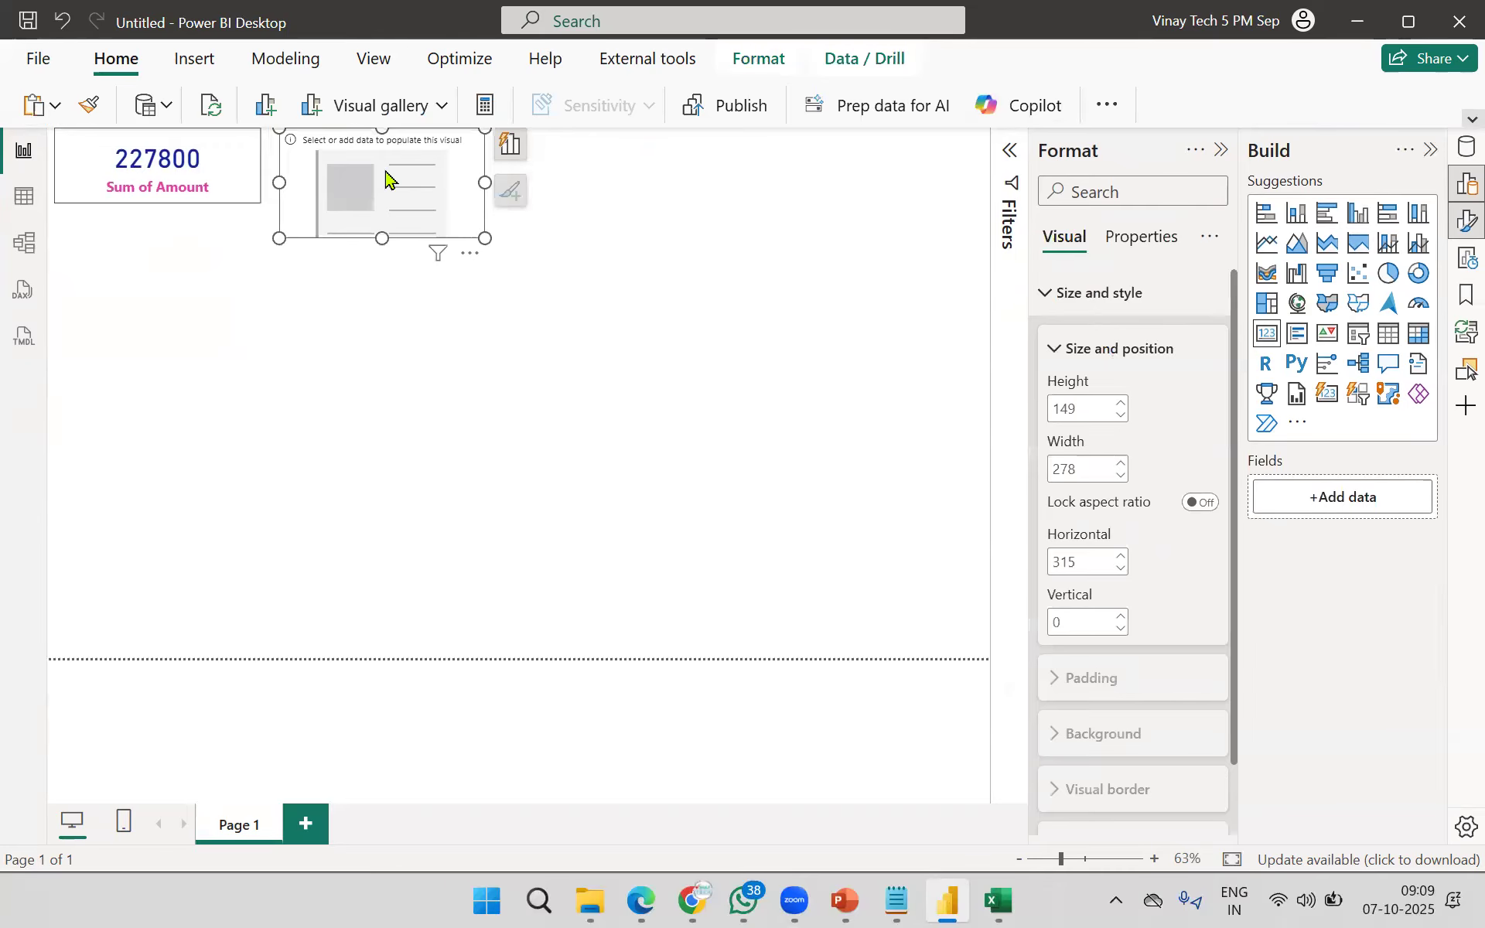
{"action": "left_click", "coordinate": [1334, 555]}
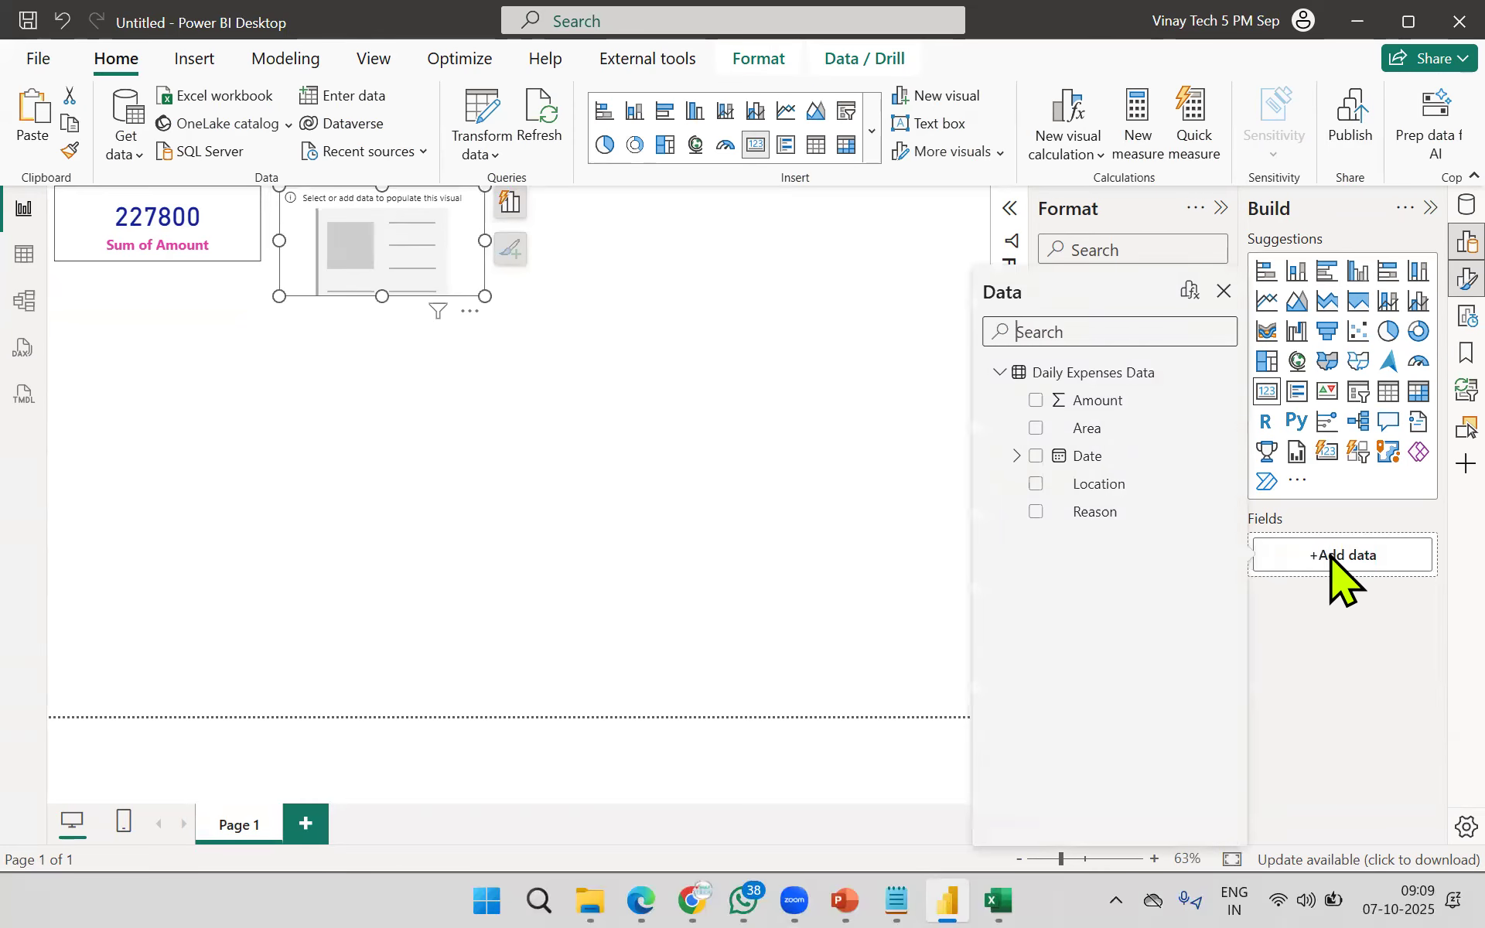
{"action": "left_click", "coordinate": [1035, 400]}
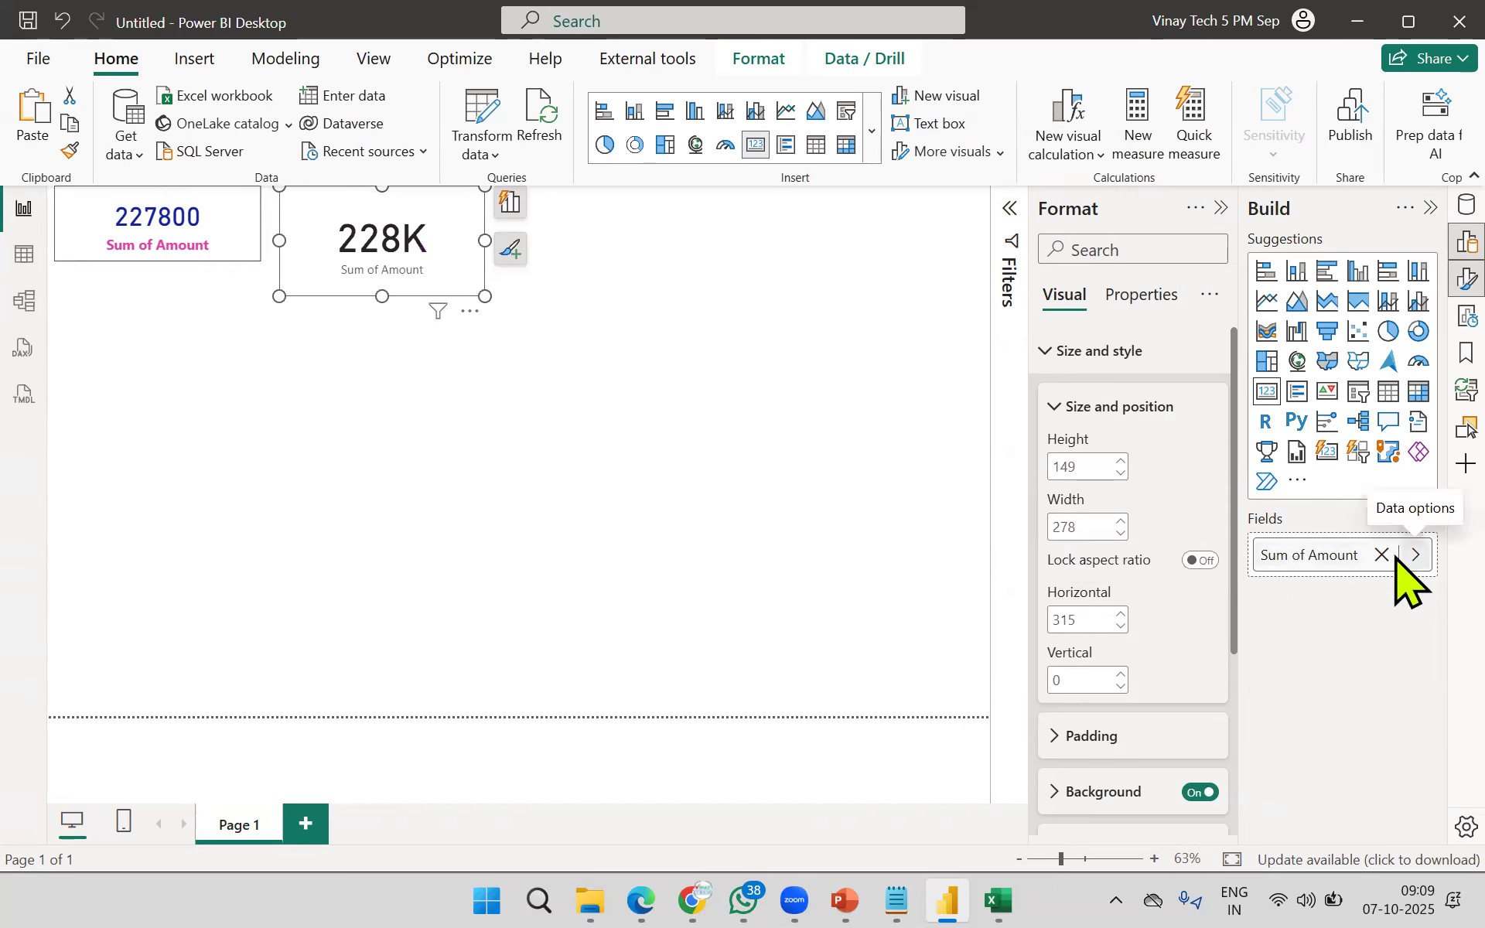
Step: Change the second card's Amount summarization to Average
{"action": "left_click", "coordinate": [1415, 554]}
{"action": "left_click", "coordinate": [1134, 612]}
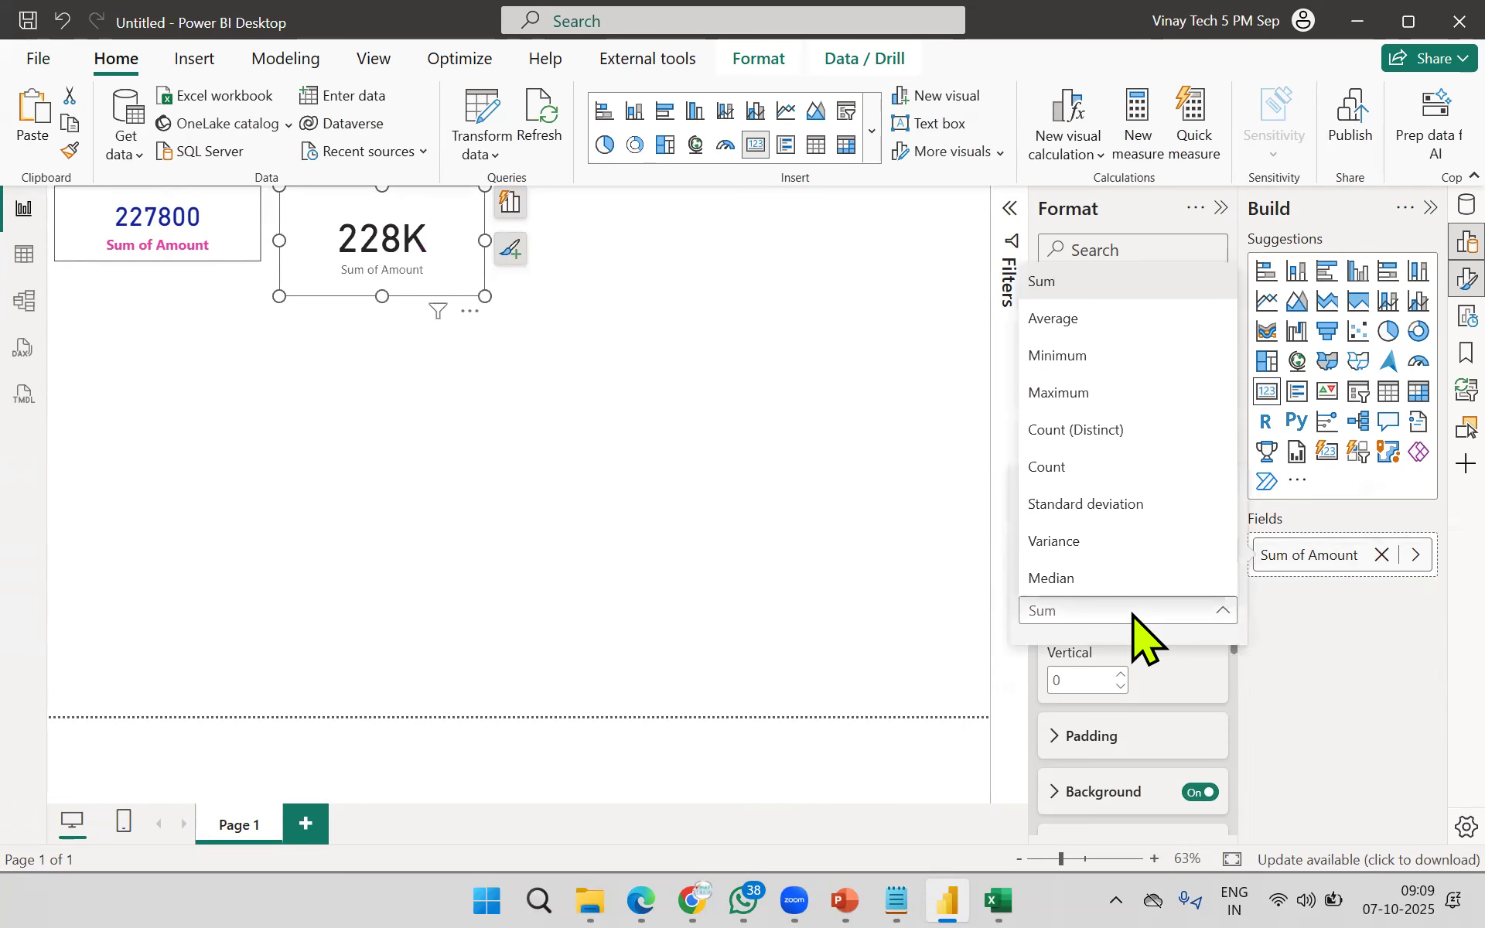
{"action": "left_click", "coordinate": [1076, 318]}
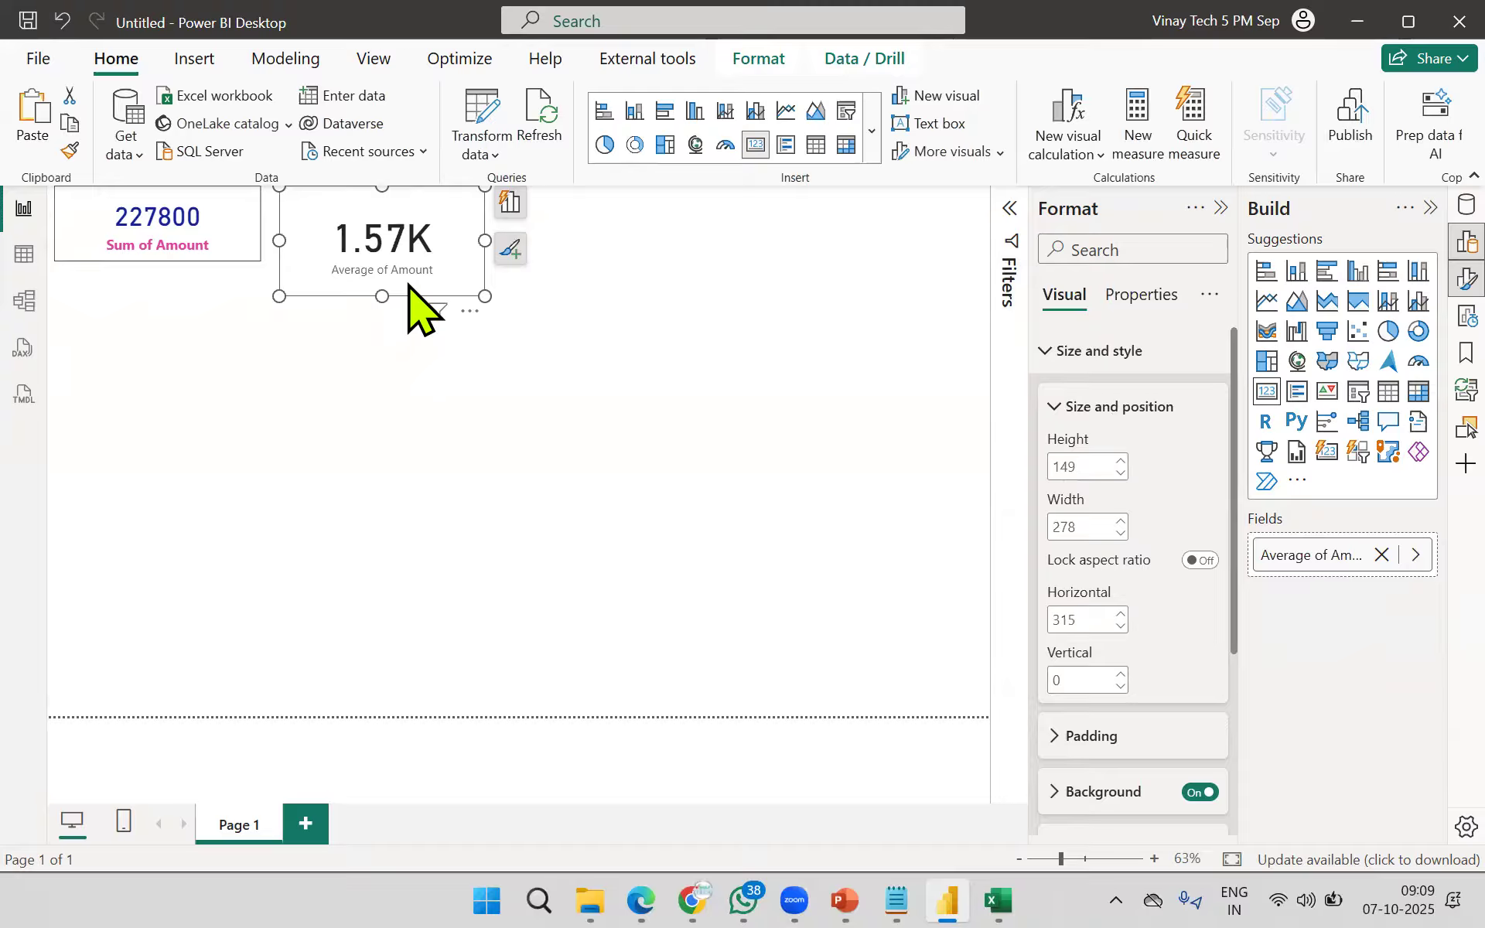
{"action": "left_click", "coordinate": [282, 325]}
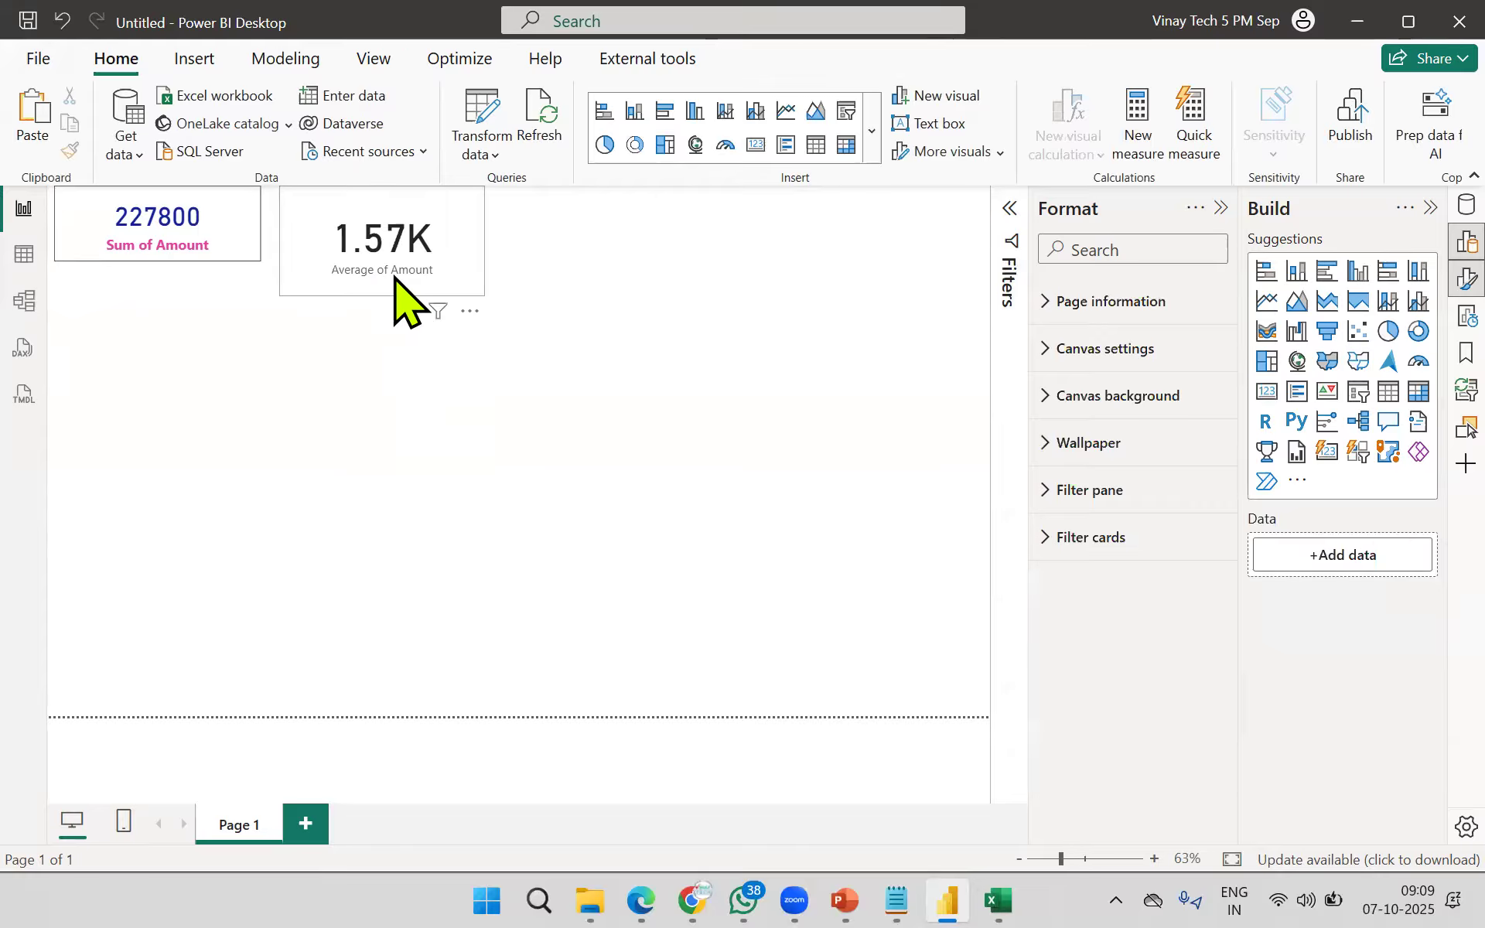
Step: Copy the Sum of Amount card's formatting to the Average of Amount card and shorten it to match the first card's height
{"action": "left_click", "coordinate": [133, 246]}
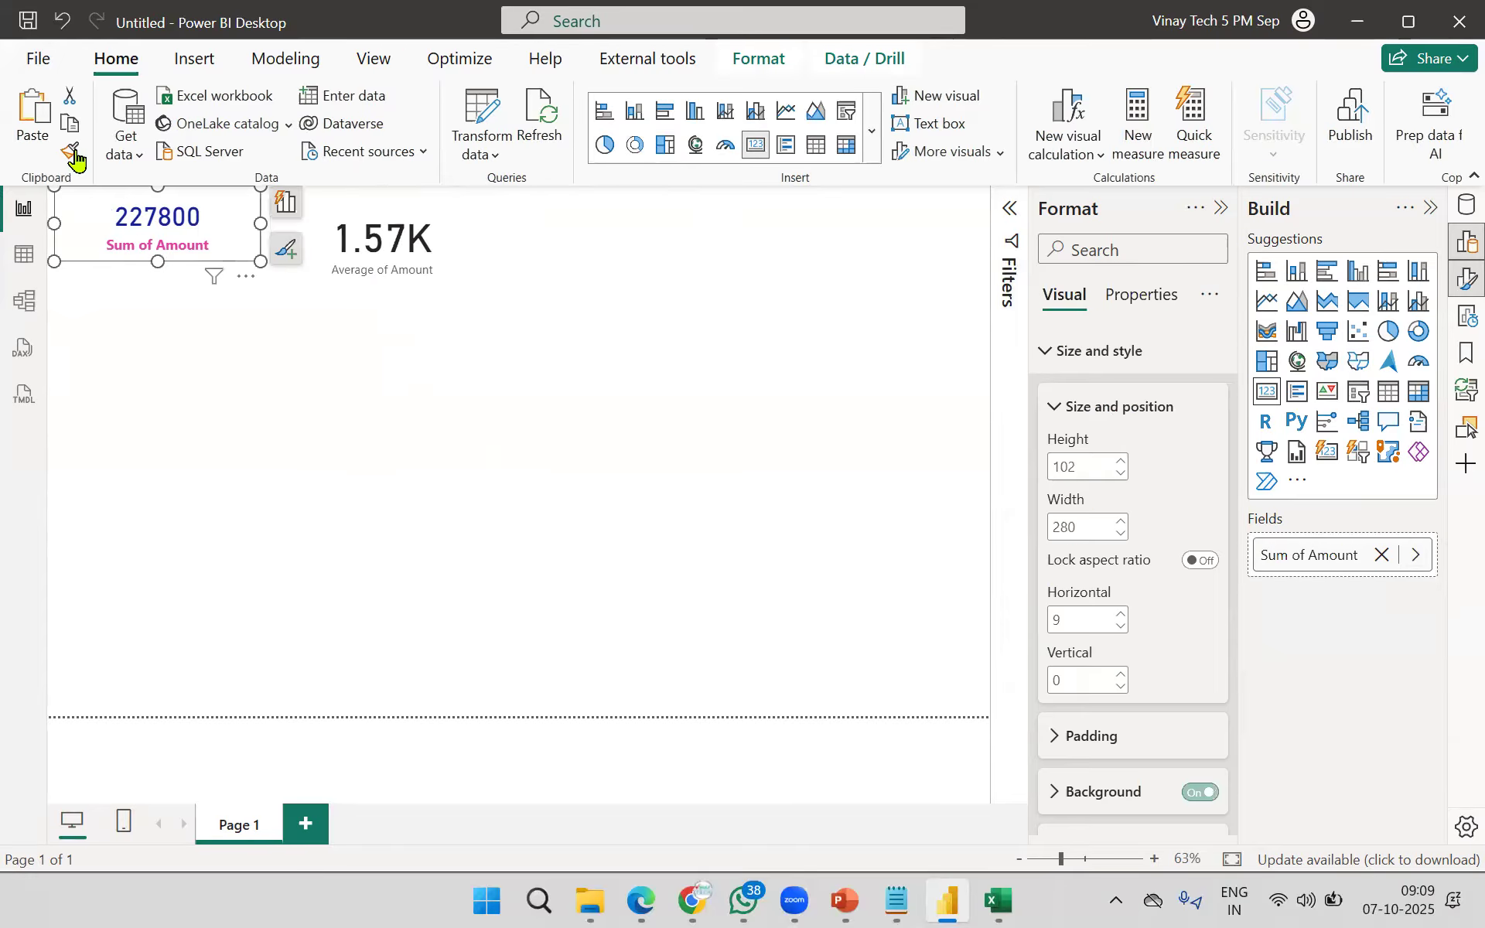
{"action": "left_click", "coordinate": [70, 151]}
{"action": "left_click", "coordinate": [389, 242]}
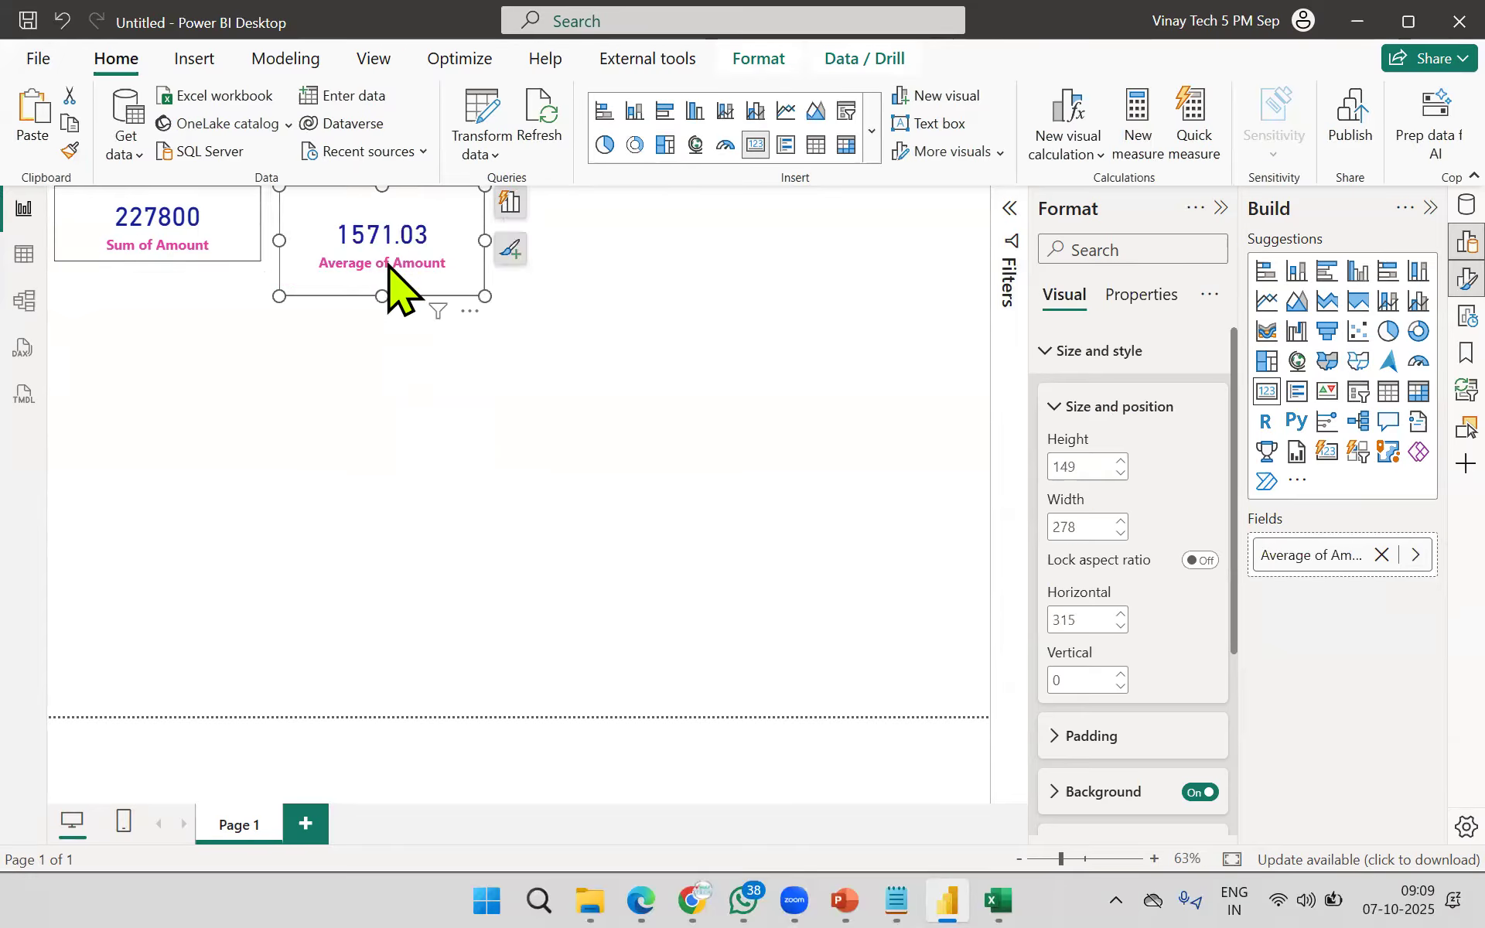
{"action": "left_click_drag", "start_coordinate": [379, 297], "coordinate": [381, 263]}
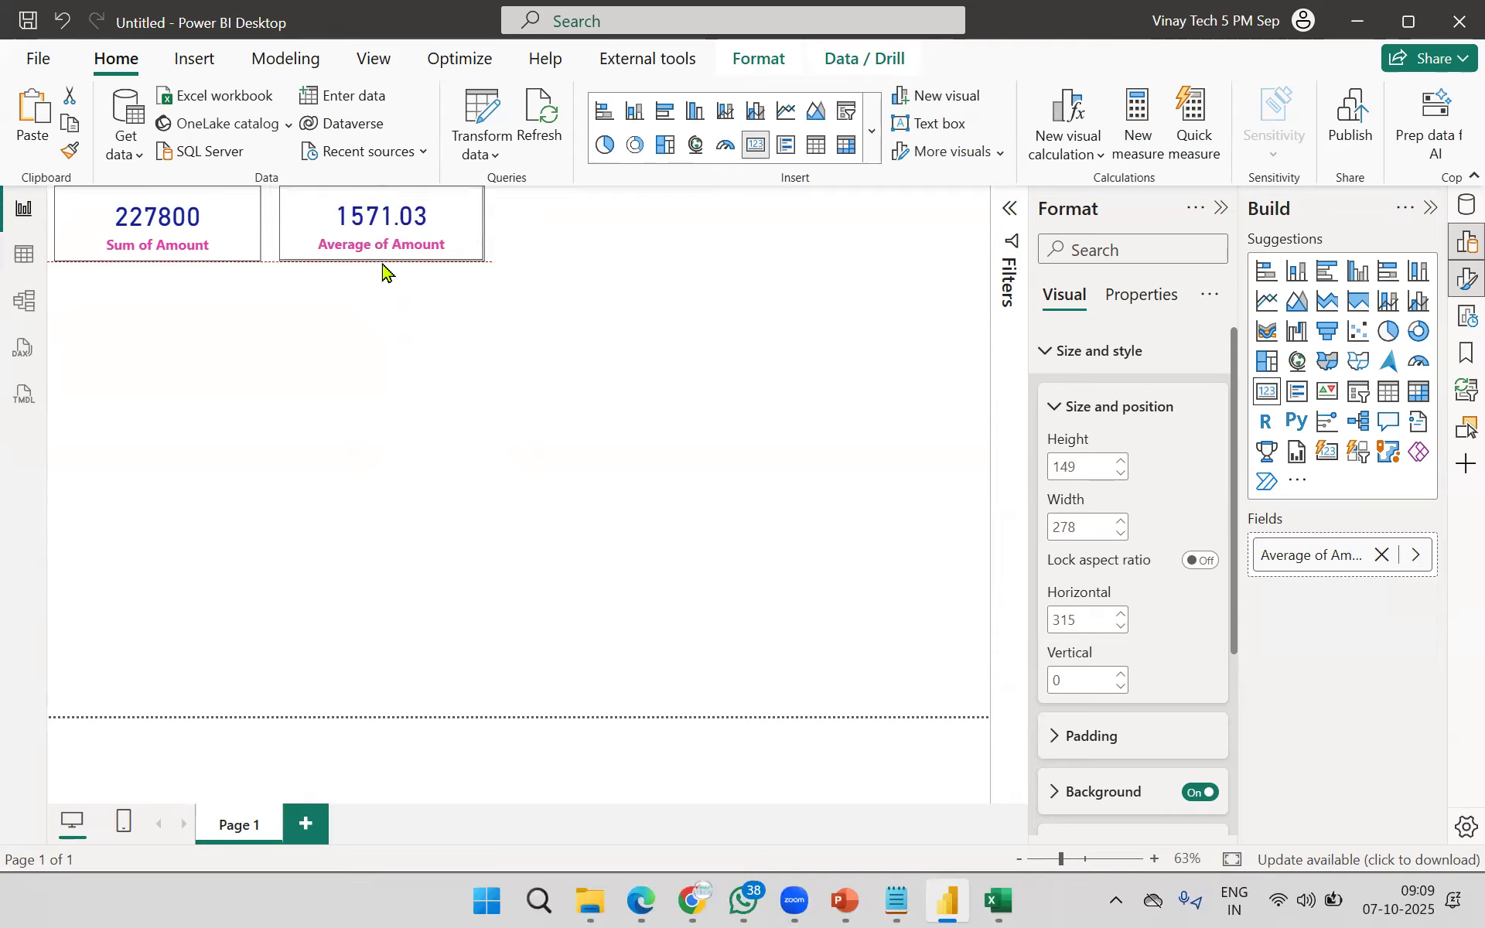
{"action": "left_click", "coordinate": [409, 440]}
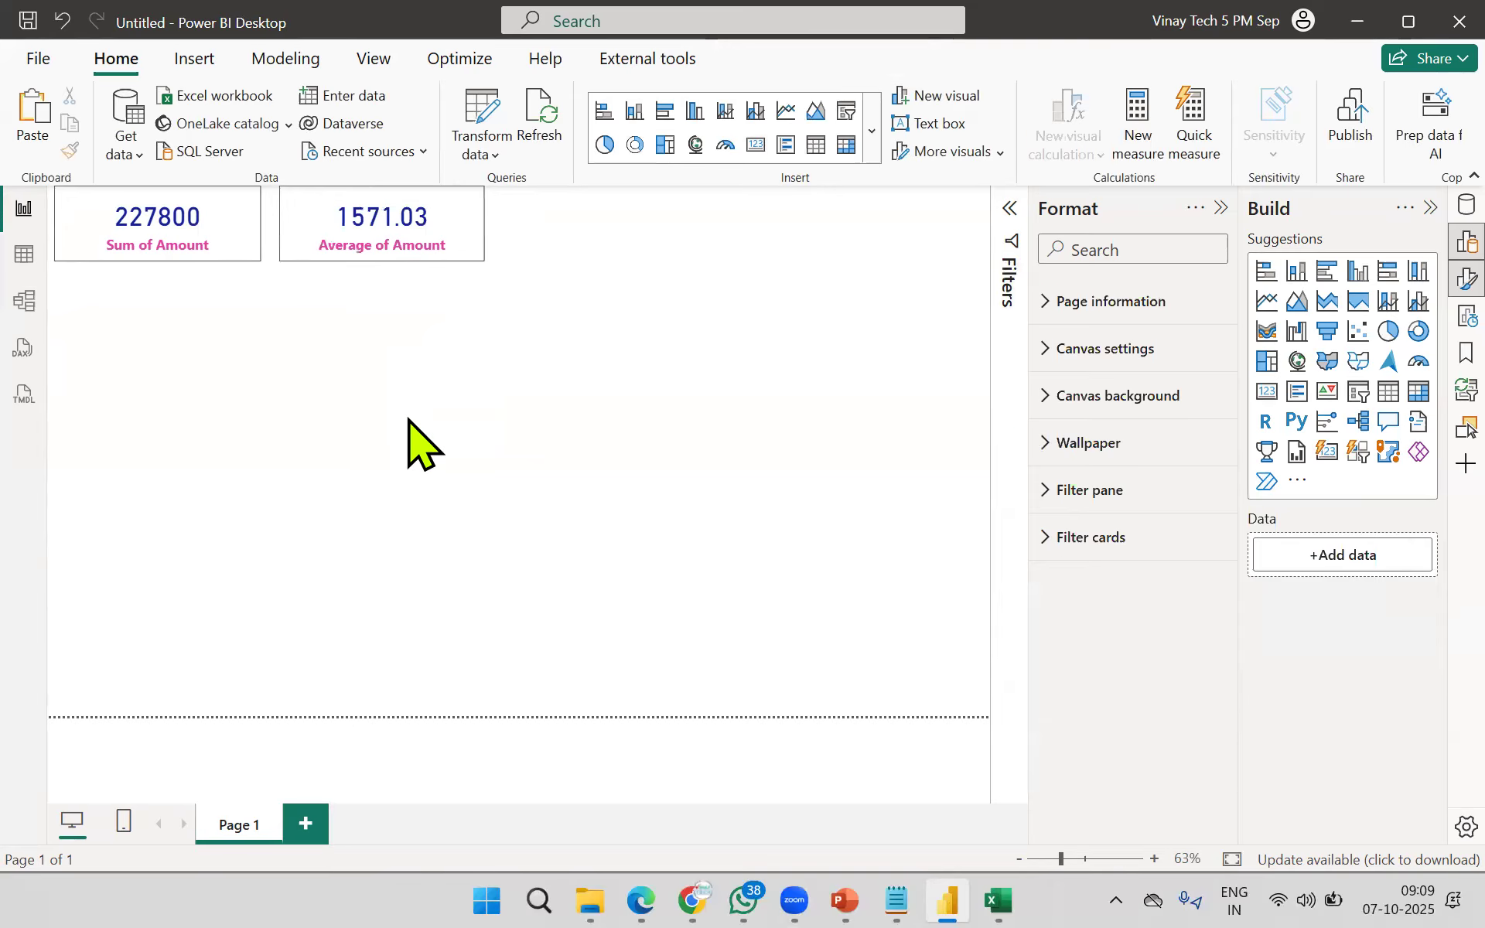
Step: Add a third card visual below the first one, showing the Amount field summarized as Maximum
{"action": "left_click", "coordinate": [1266, 391]}
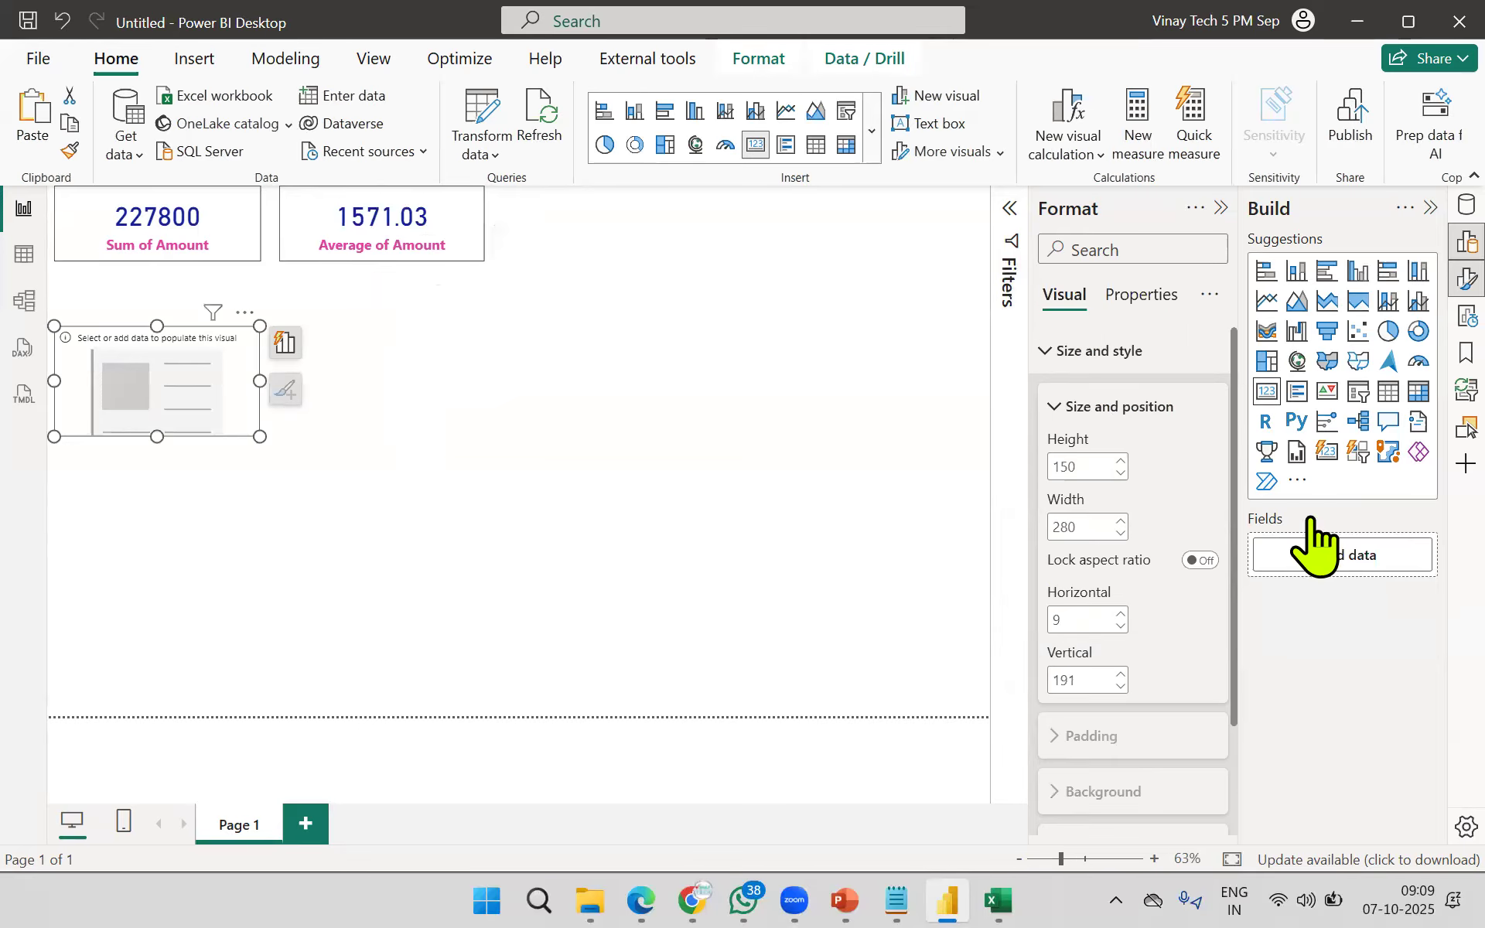
{"action": "left_click", "coordinate": [1336, 555]}
{"action": "left_click", "coordinate": [1037, 401]}
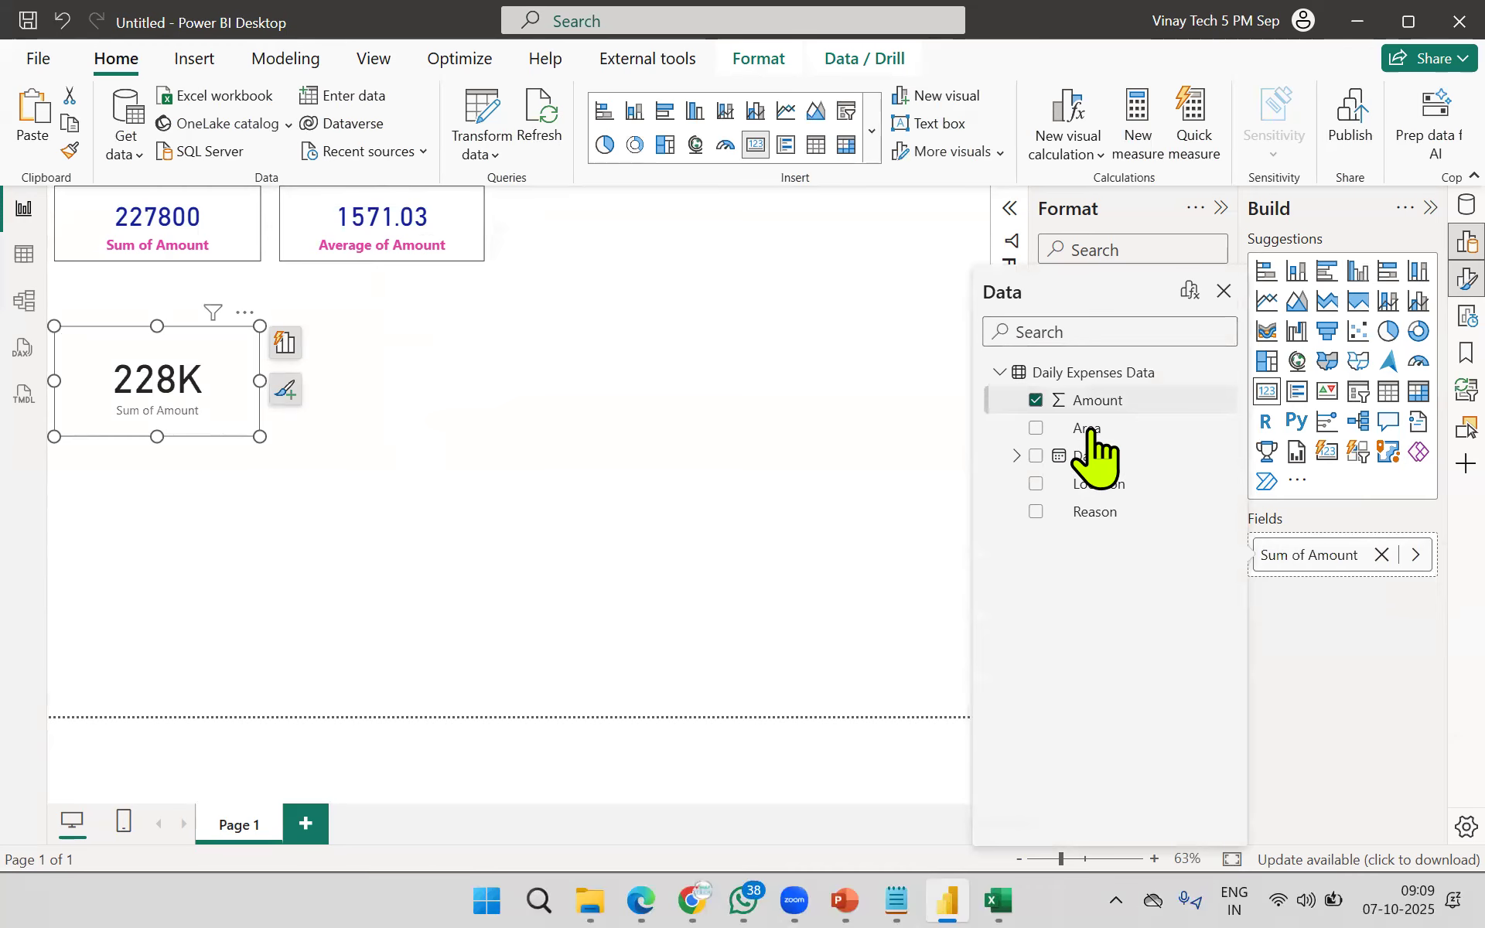
{"action": "left_click", "coordinate": [1416, 554]}
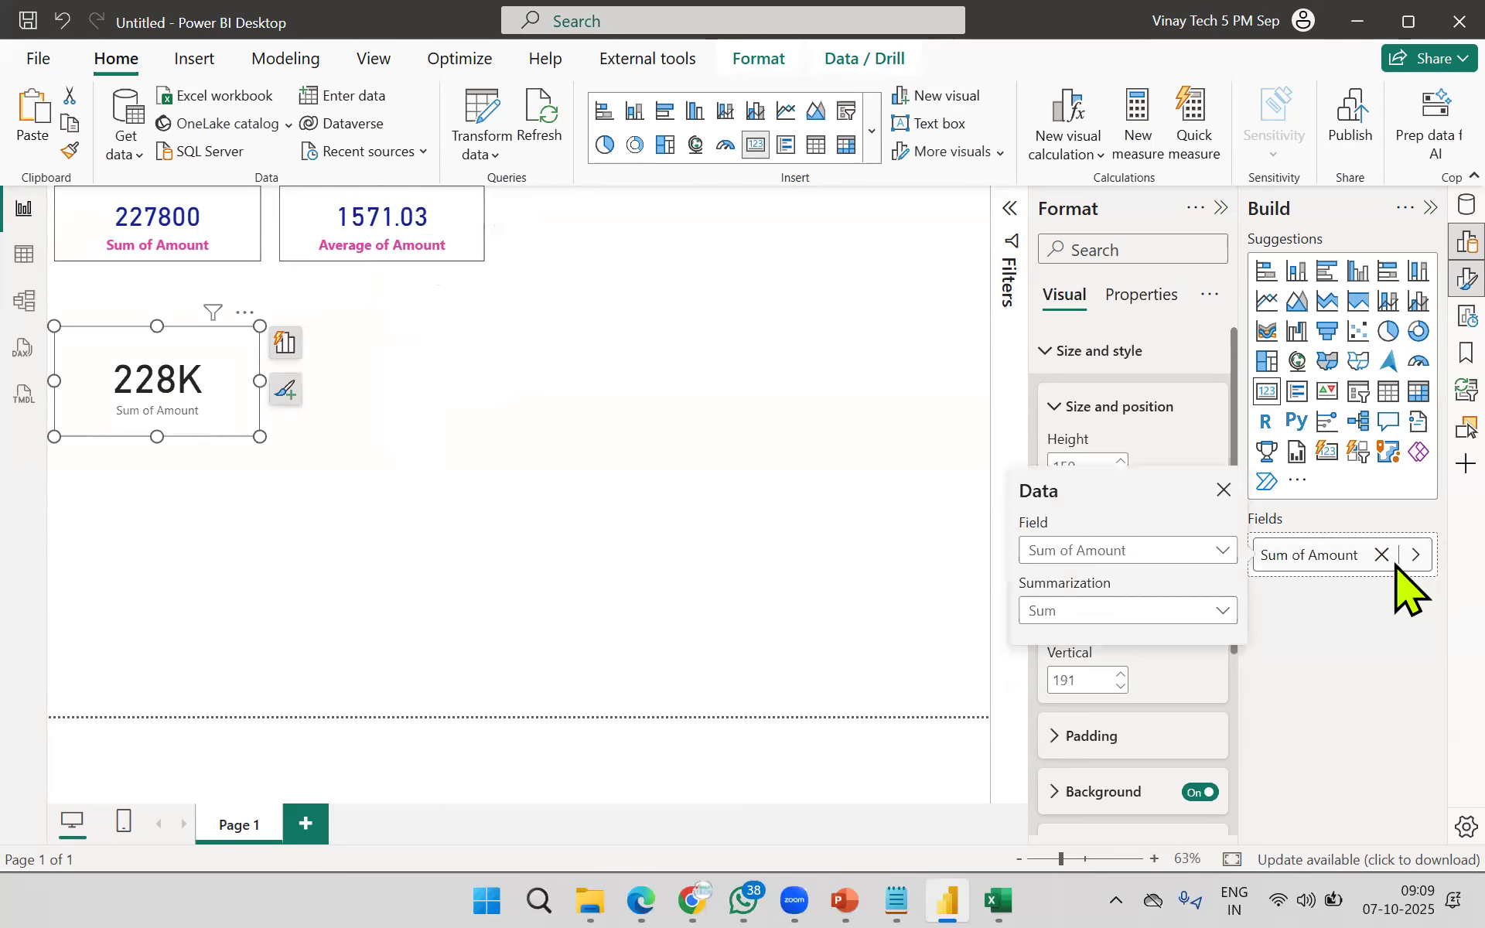
{"action": "left_click", "coordinate": [1137, 610]}
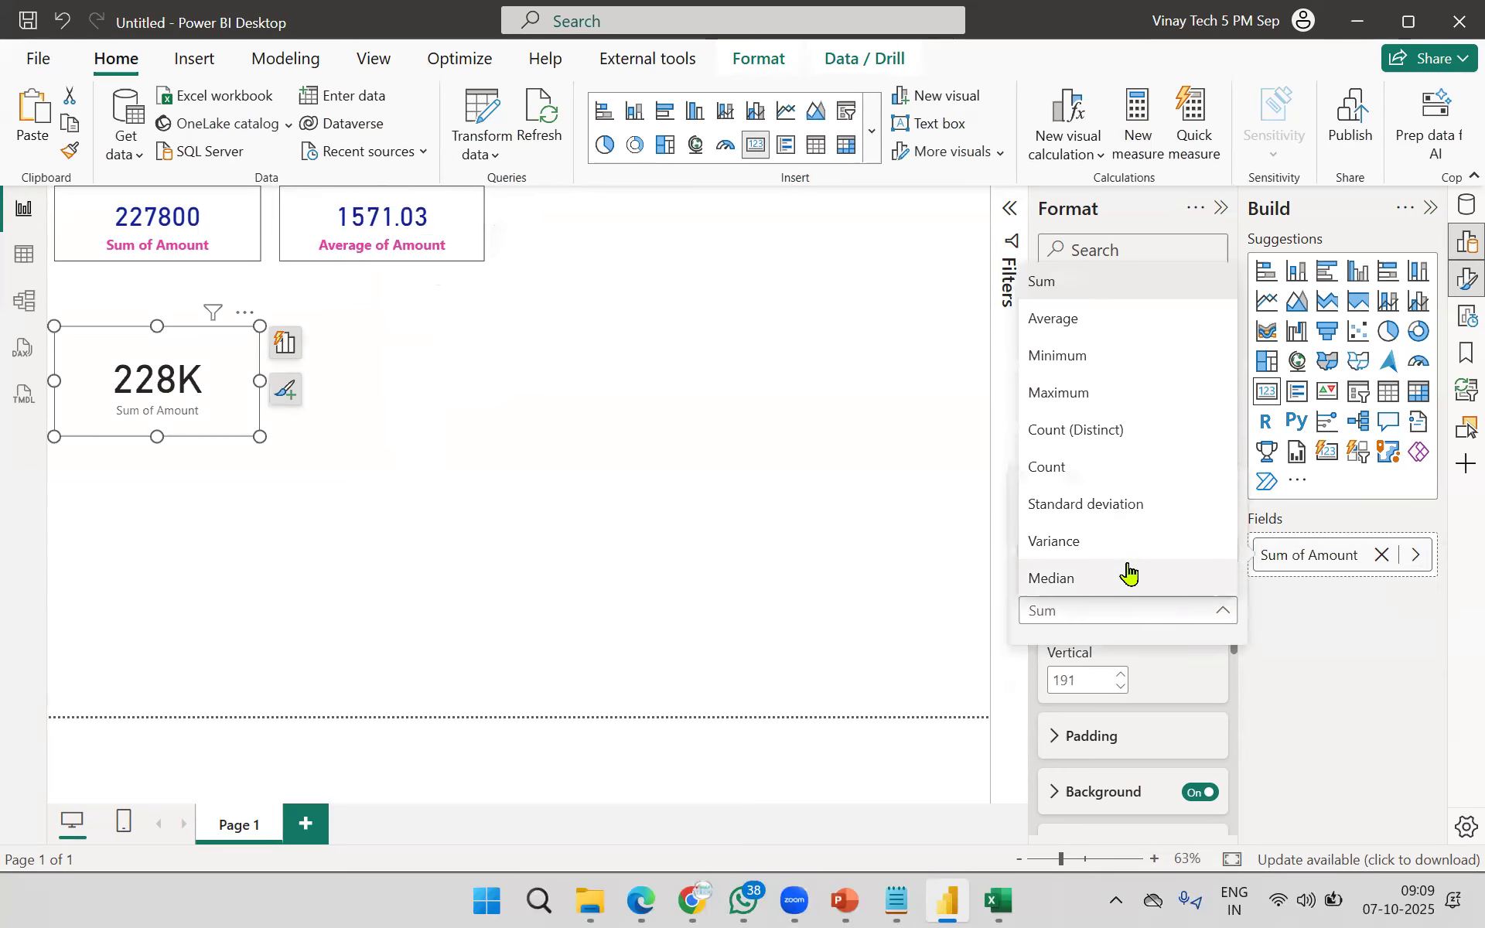
{"action": "left_click", "coordinate": [1083, 393]}
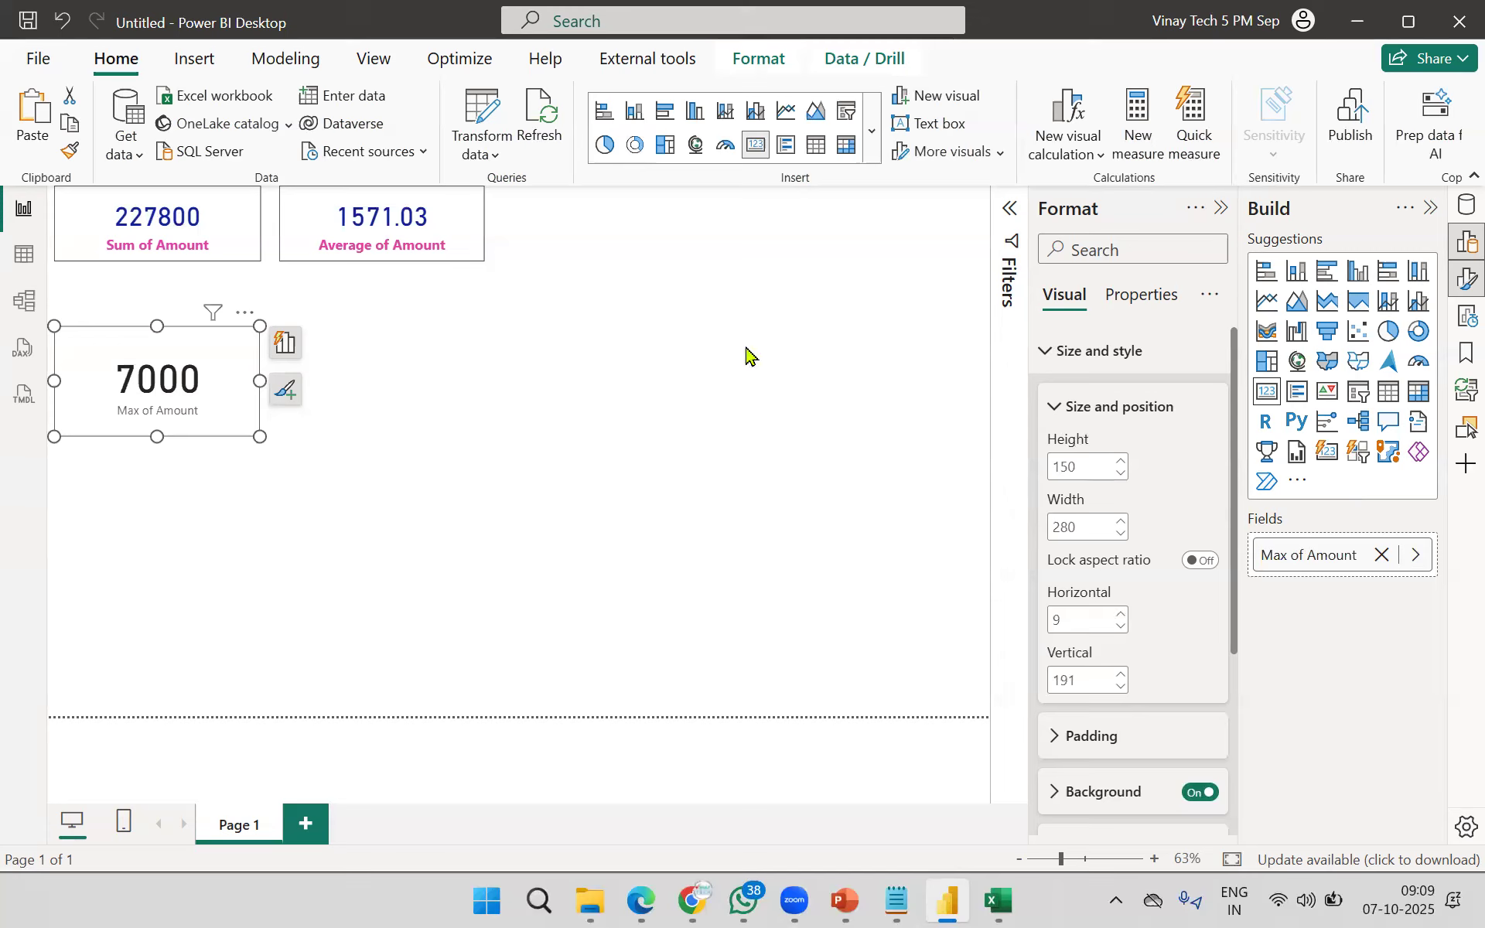
Step: Copy the Average of Amount card's formatting to the Max of Amount card and place it beside at horizontal 639, vertical 0, matching the row's height
{"action": "left_click", "coordinate": [362, 246]}
{"action": "left_click", "coordinate": [70, 150]}
{"action": "left_click", "coordinate": [146, 415]}
{"action": "mouse_move", "coordinate": [147, 415]}
{"action": "left_mouse_down"}
{"action": "mouse_move", "coordinate": [640, 309]}
{"action": "mouse_move", "coordinate": [599, 259]}
{"action": "mouse_move", "coordinate": [628, 262]}
{"action": "left_mouse_up"}
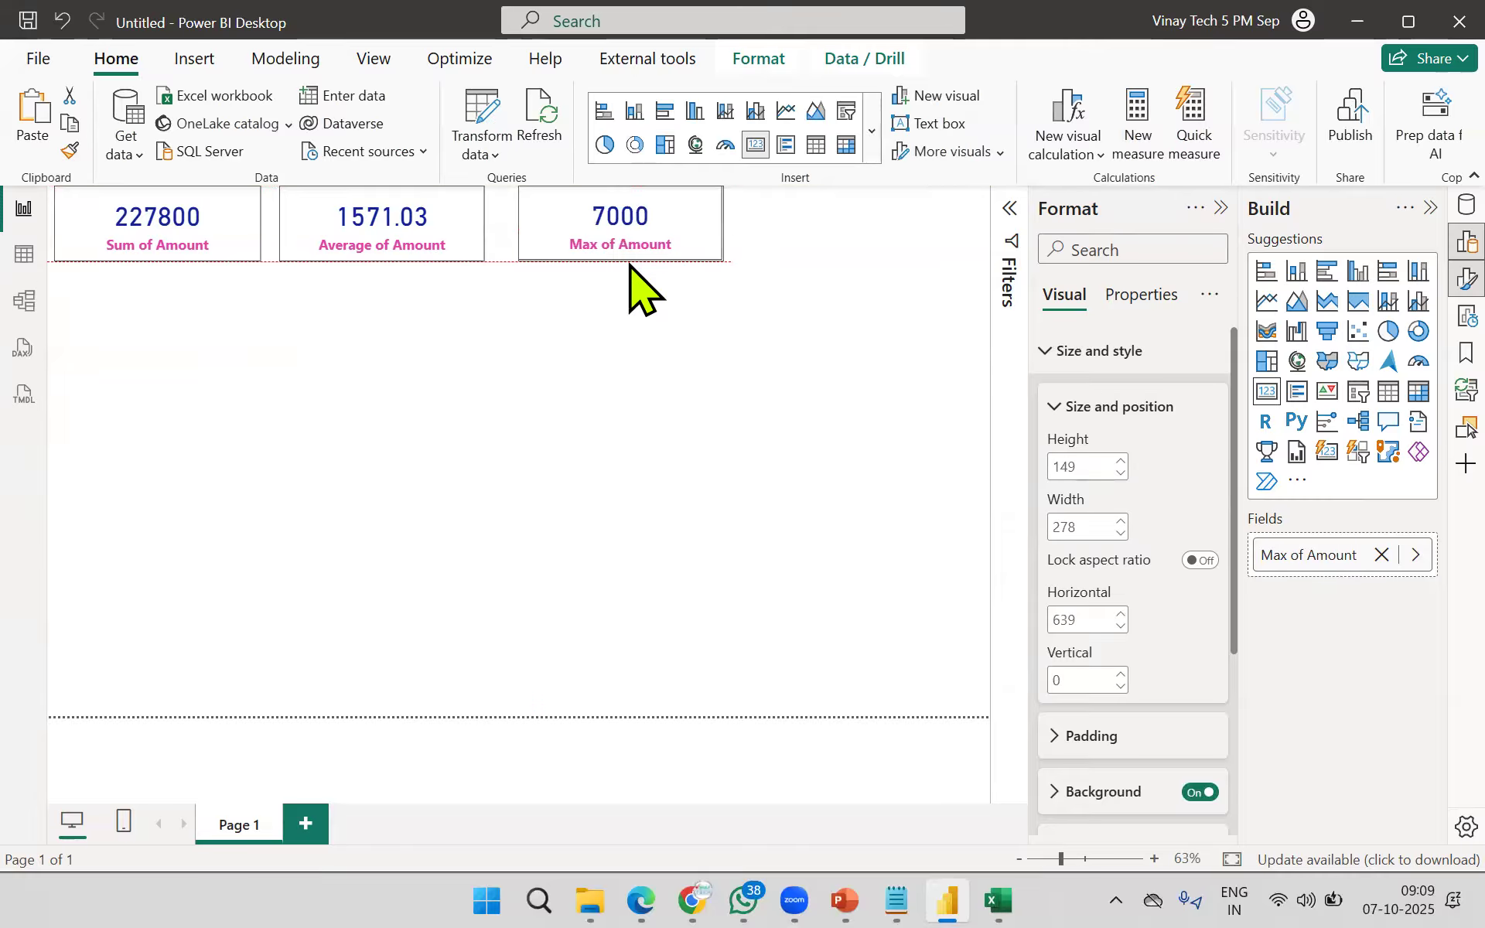
{"action": "left_click", "coordinate": [684, 416]}
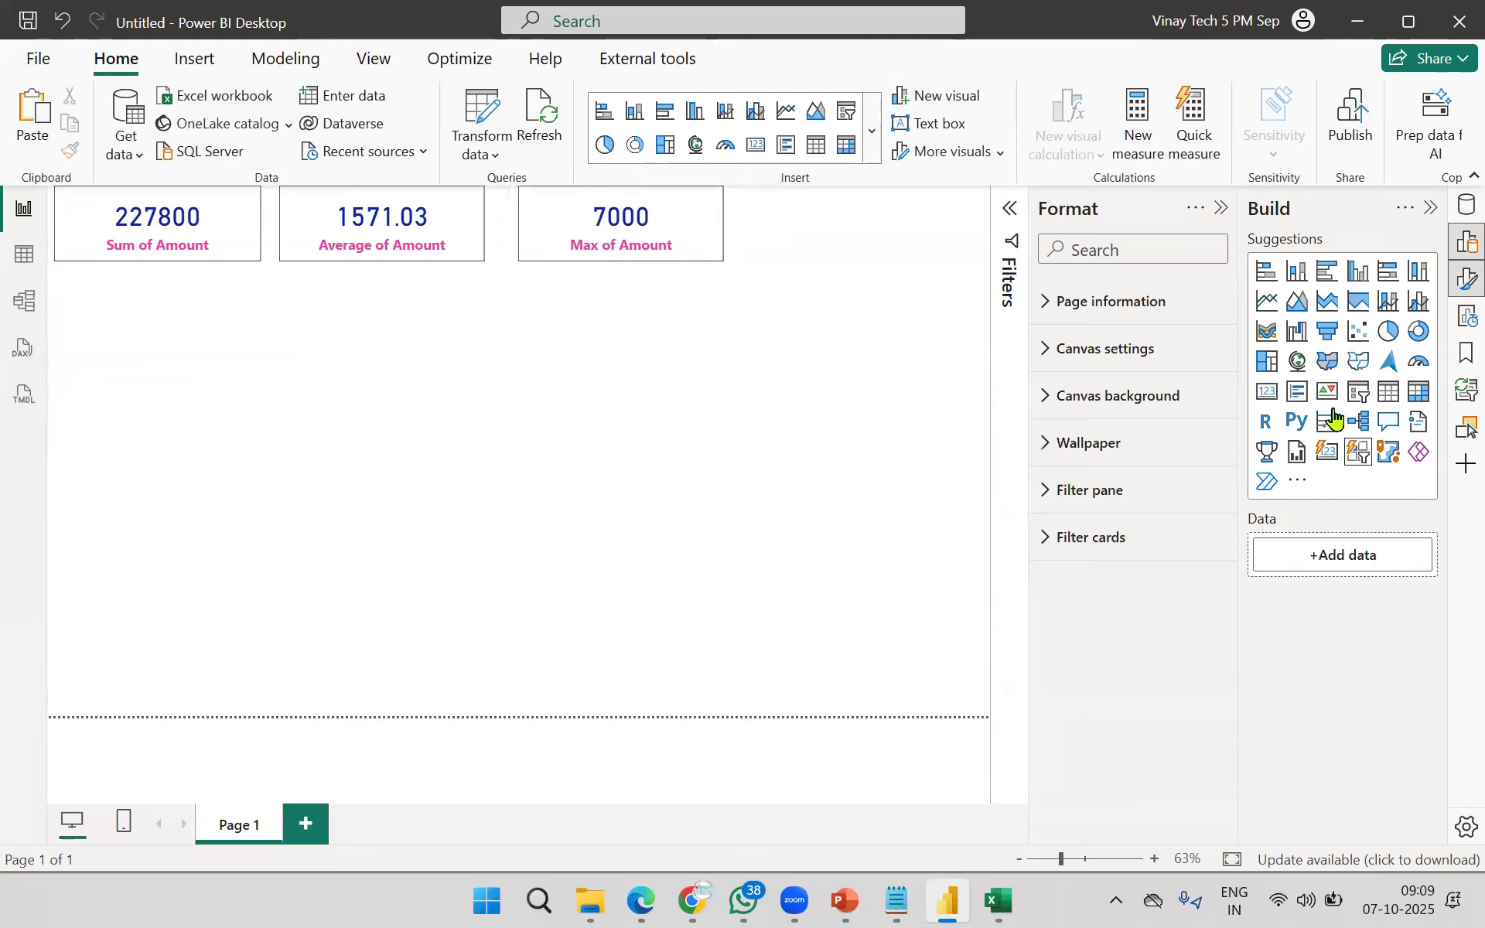
Step: Add a fourth card visual below the first one, showing the Amount field summarized as Minimum
{"action": "left_click", "coordinate": [1266, 393]}
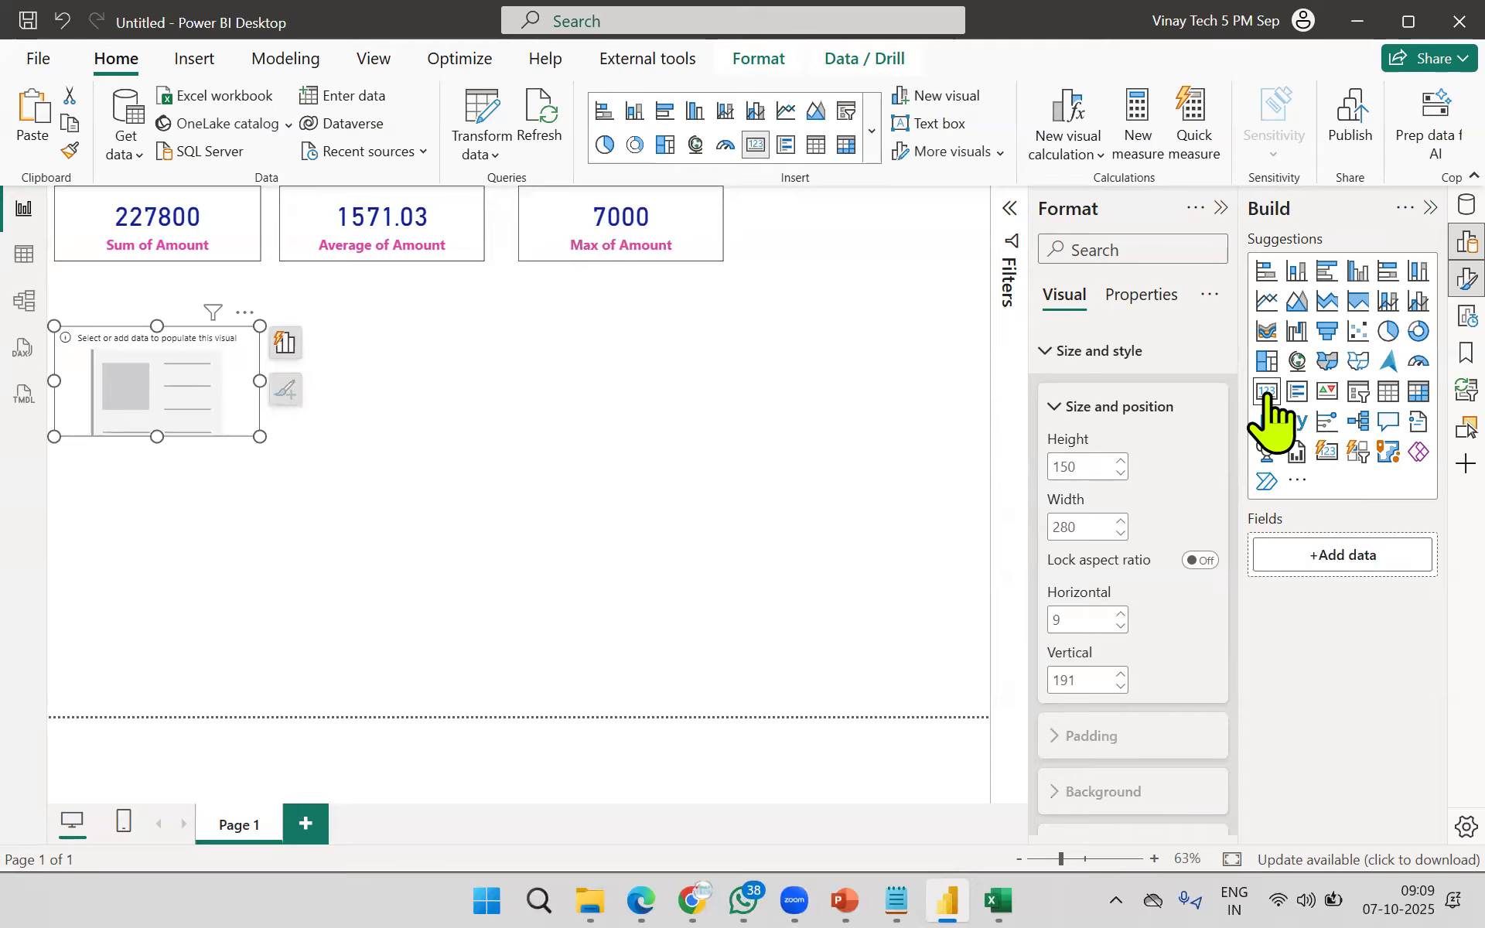
{"action": "left_click", "coordinate": [1305, 563]}
{"action": "left_click", "coordinate": [1036, 400]}
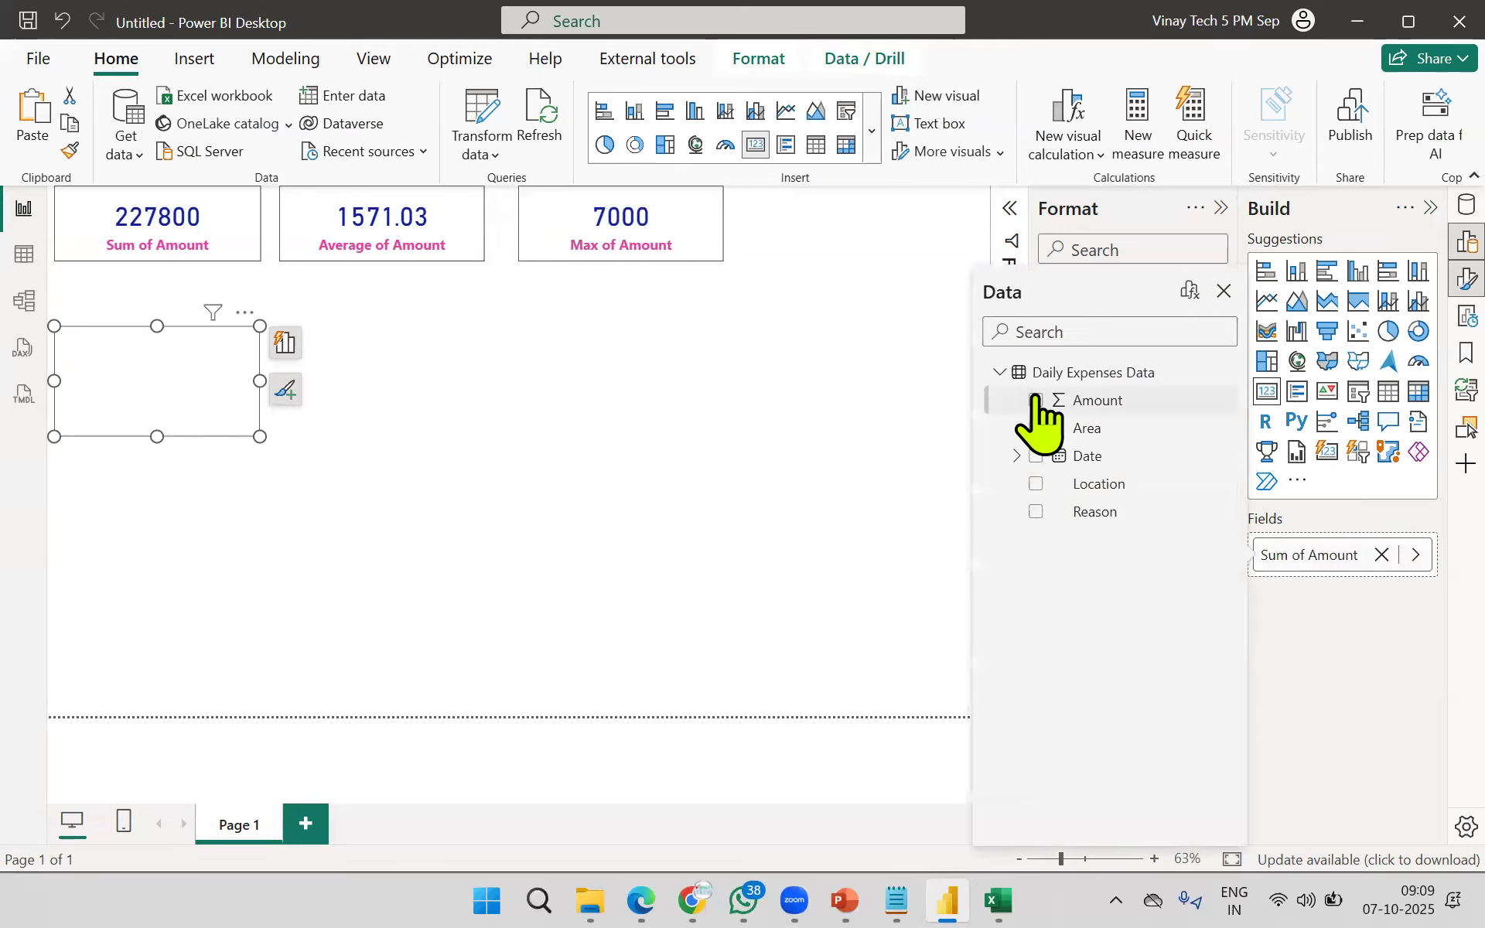
{"action": "left_click", "coordinate": [1415, 554]}
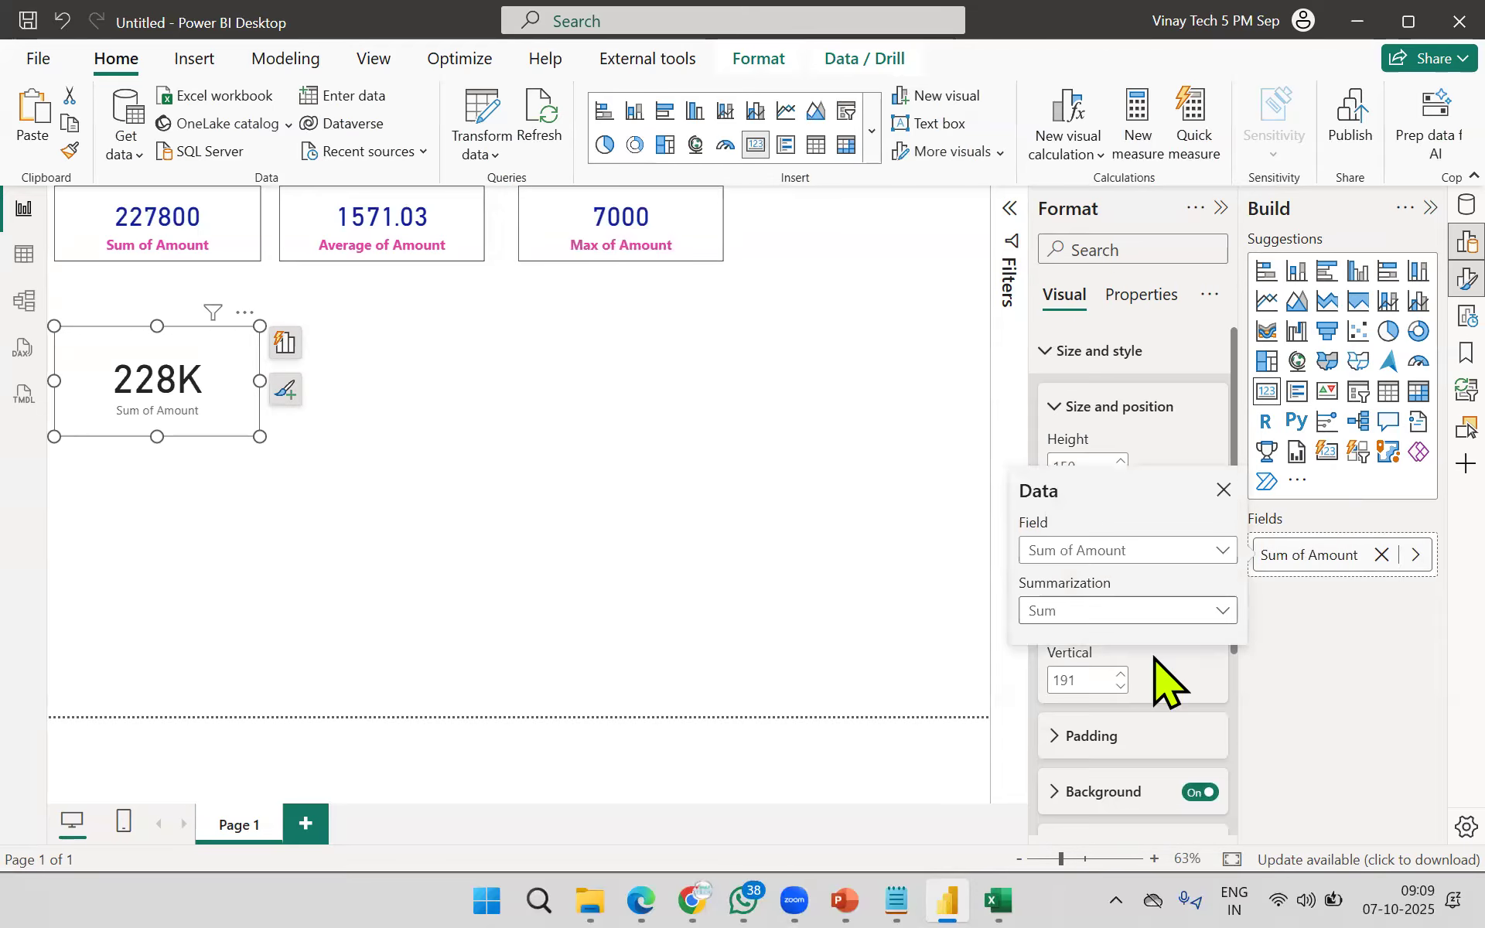
{"action": "left_click", "coordinate": [1127, 611]}
{"action": "left_click", "coordinate": [1048, 360]}
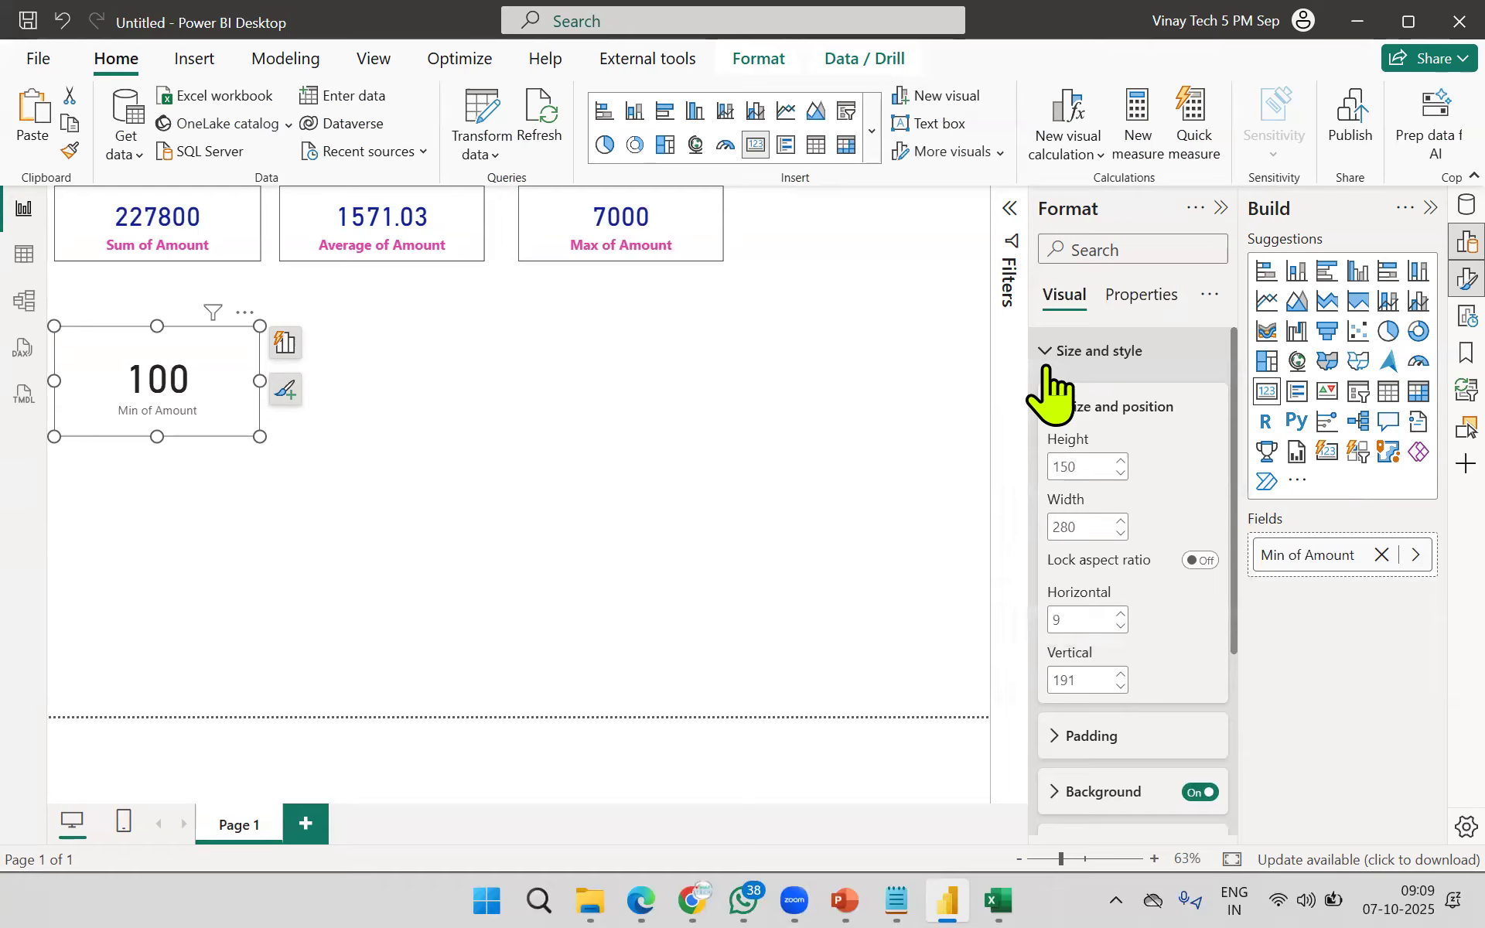
Step: Copy the Max of Amount card's formatting to the Min of Amount card and place it beside at horizontal 951, vertical 0, matching the row's height
{"action": "left_click", "coordinate": [671, 255]}
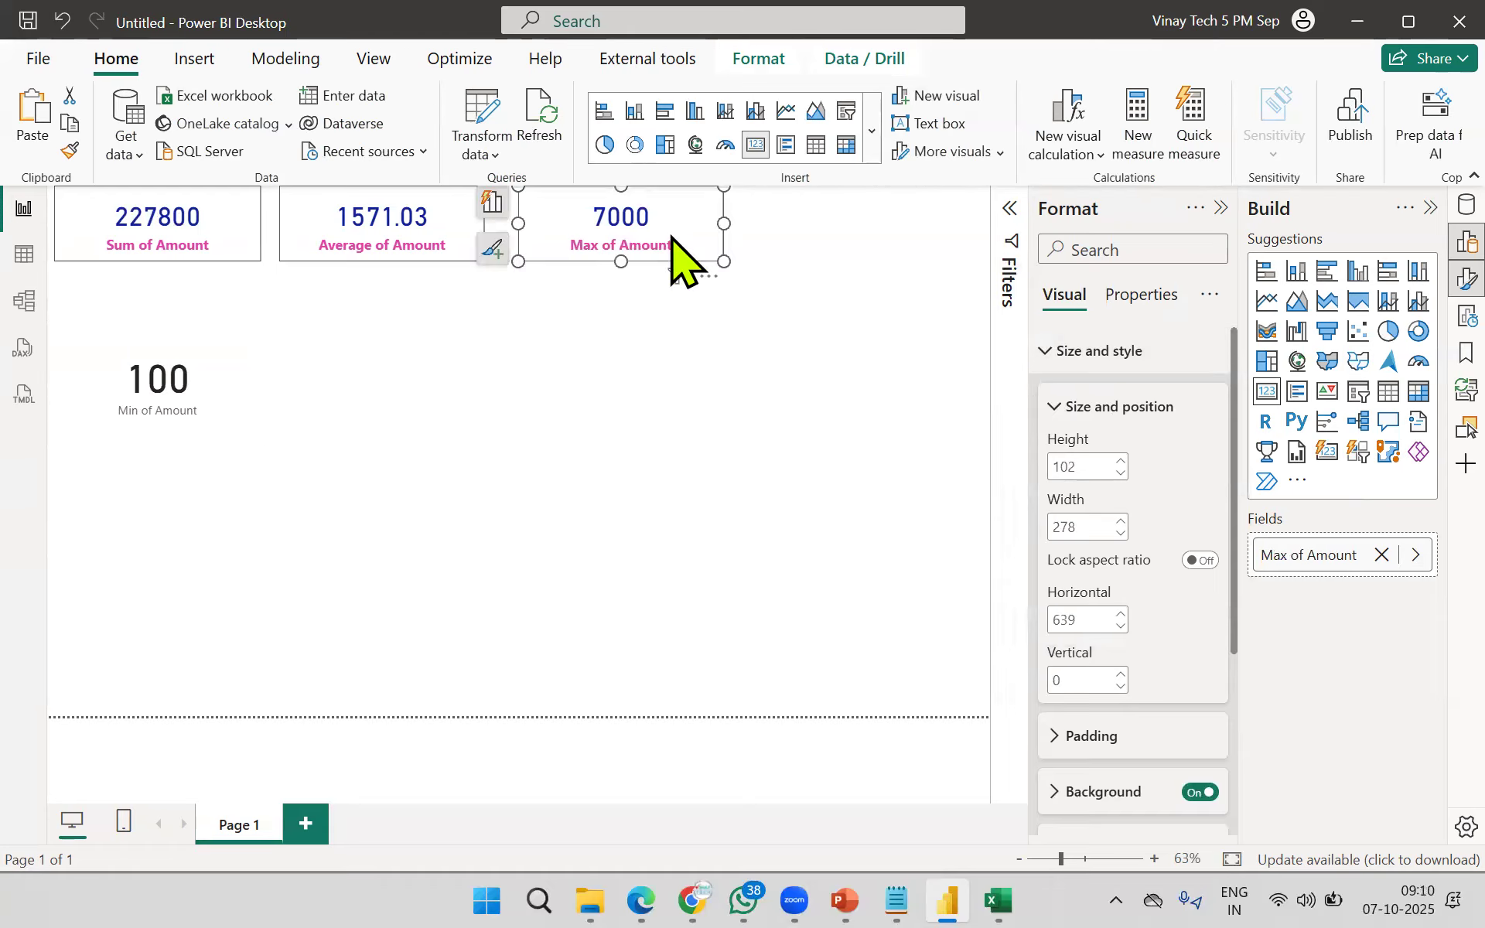
{"action": "left_click", "coordinate": [69, 151]}
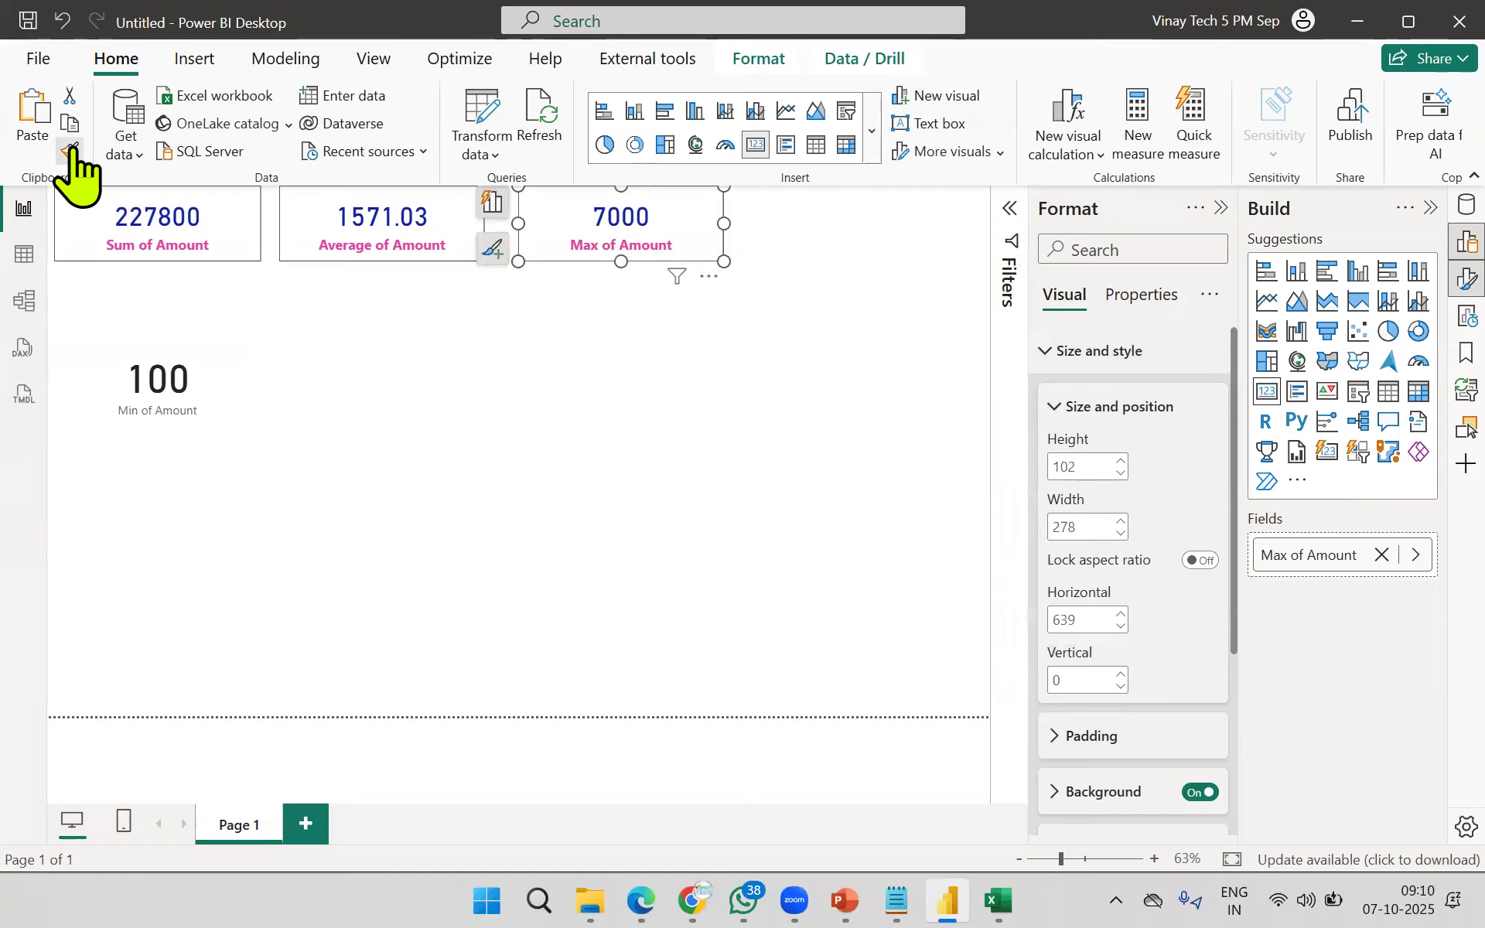
{"action": "left_click", "coordinate": [185, 387]}
{"action": "mouse_move", "coordinate": [189, 404]}
{"action": "left_mouse_down"}
{"action": "mouse_move", "coordinate": [961, 265]}
{"action": "mouse_move", "coordinate": [874, 225]}
{"action": "left_mouse_up"}
{"action": "left_click_drag", "start_coordinate": [851, 299], "coordinate": [859, 263]}
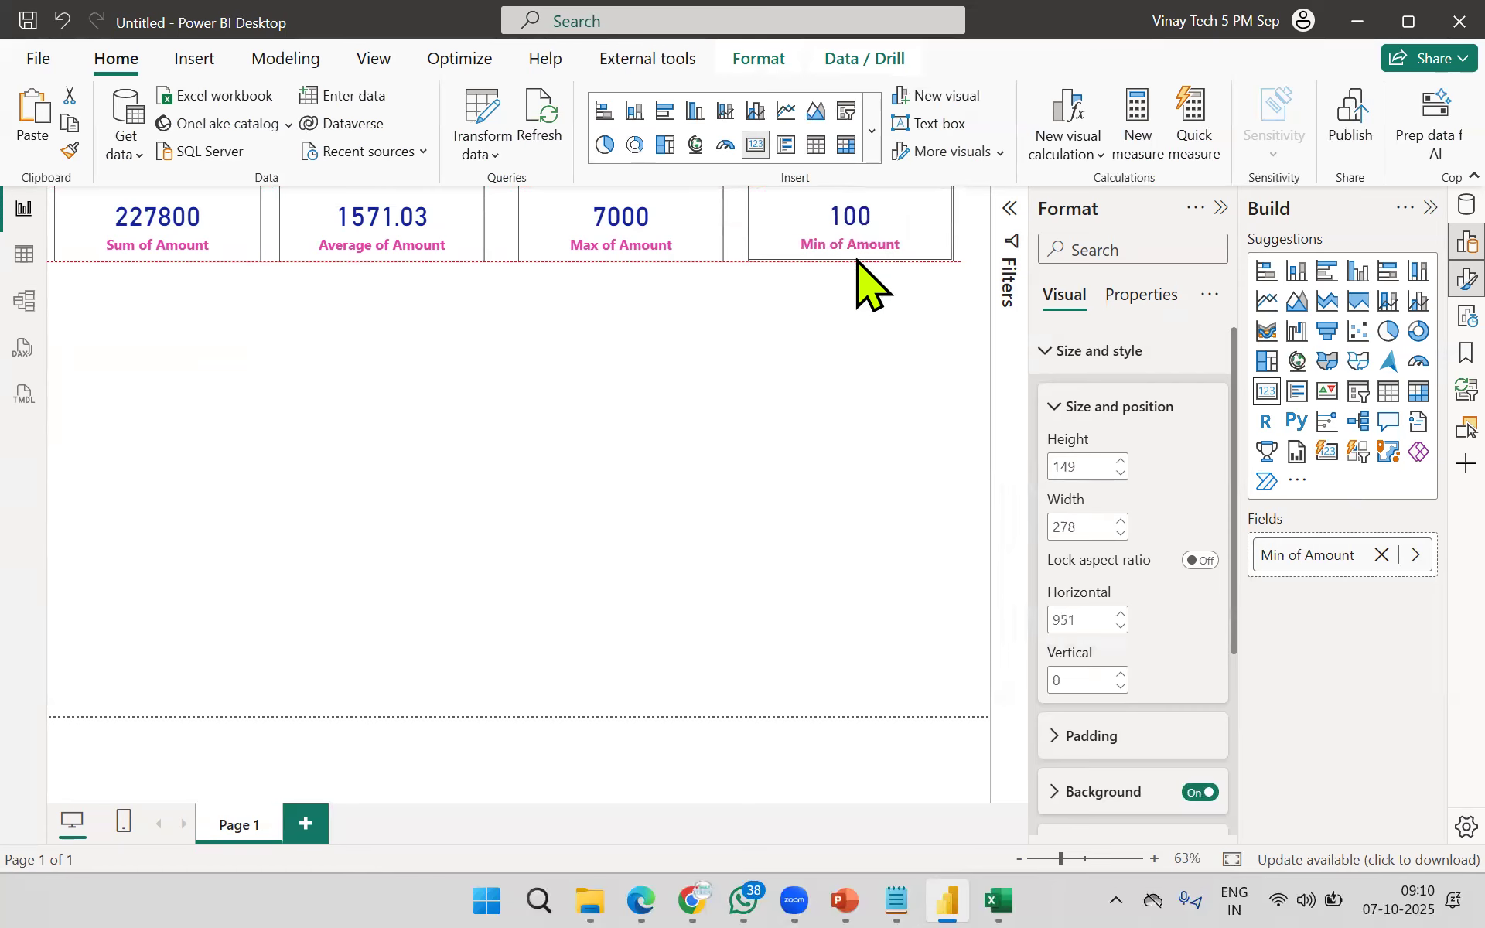
{"action": "left_click", "coordinate": [553, 574]}
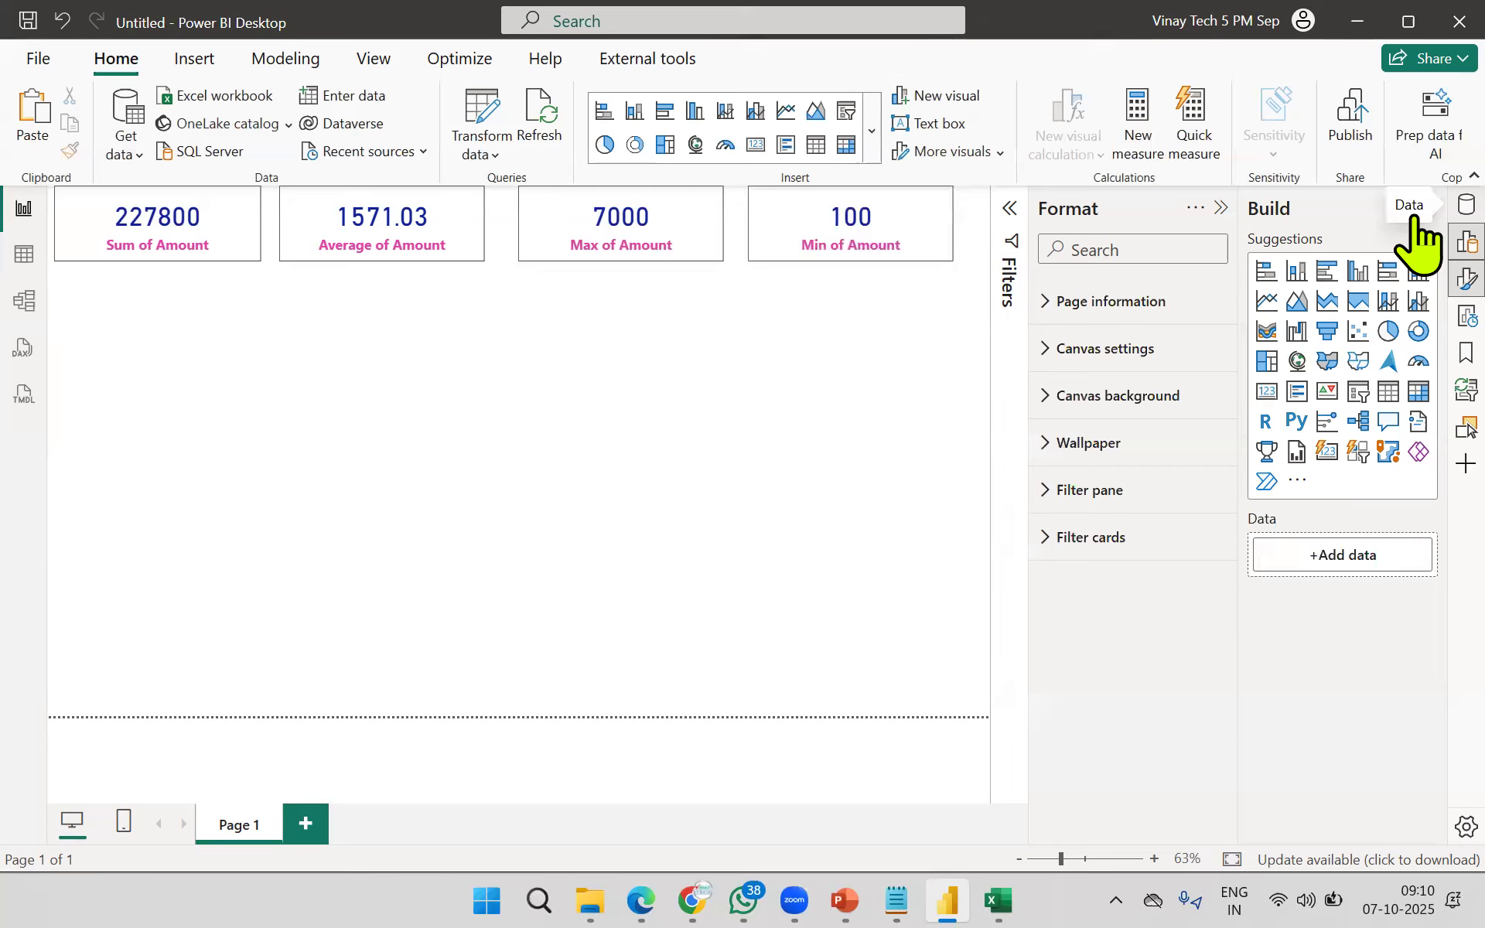
Step: Select the Sum, Average, Max and Min of Amount cards together and group them
{"action": "left_click", "coordinate": [186, 255]}
{"action": "left_click", "coordinate": [414, 258], "text": "ctrl"}
{"action": "left_click", "coordinate": [596, 262], "text": "ctrl"}
{"action": "left_click", "coordinate": [773, 256], "text": "ctrl"}
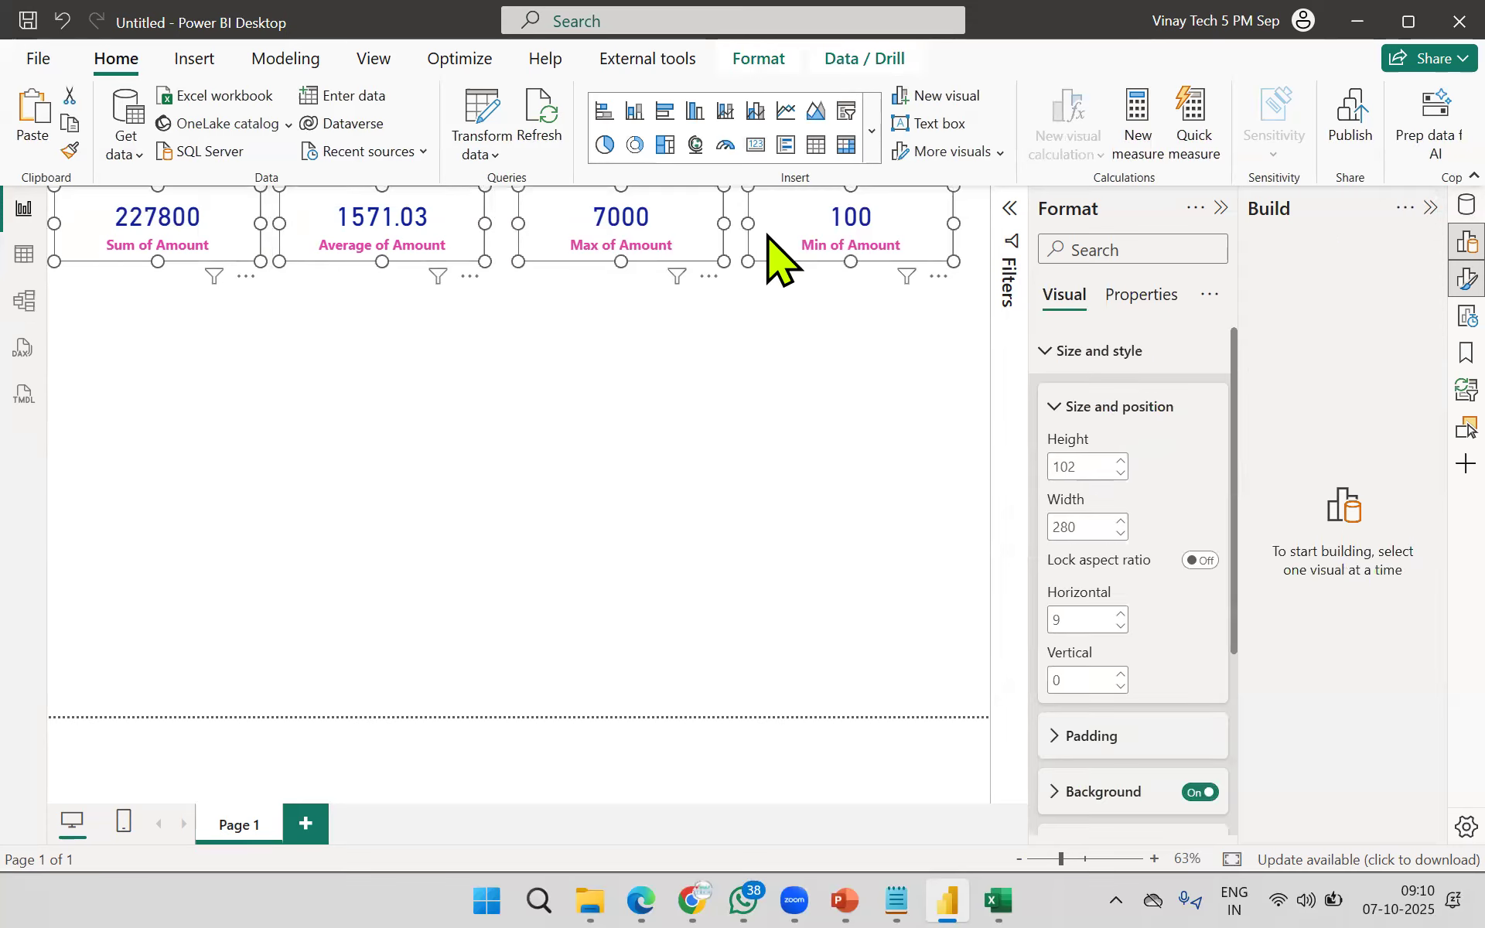
{"action": "left_click", "coordinate": [758, 60]}
{"action": "left_click", "coordinate": [547, 155]}
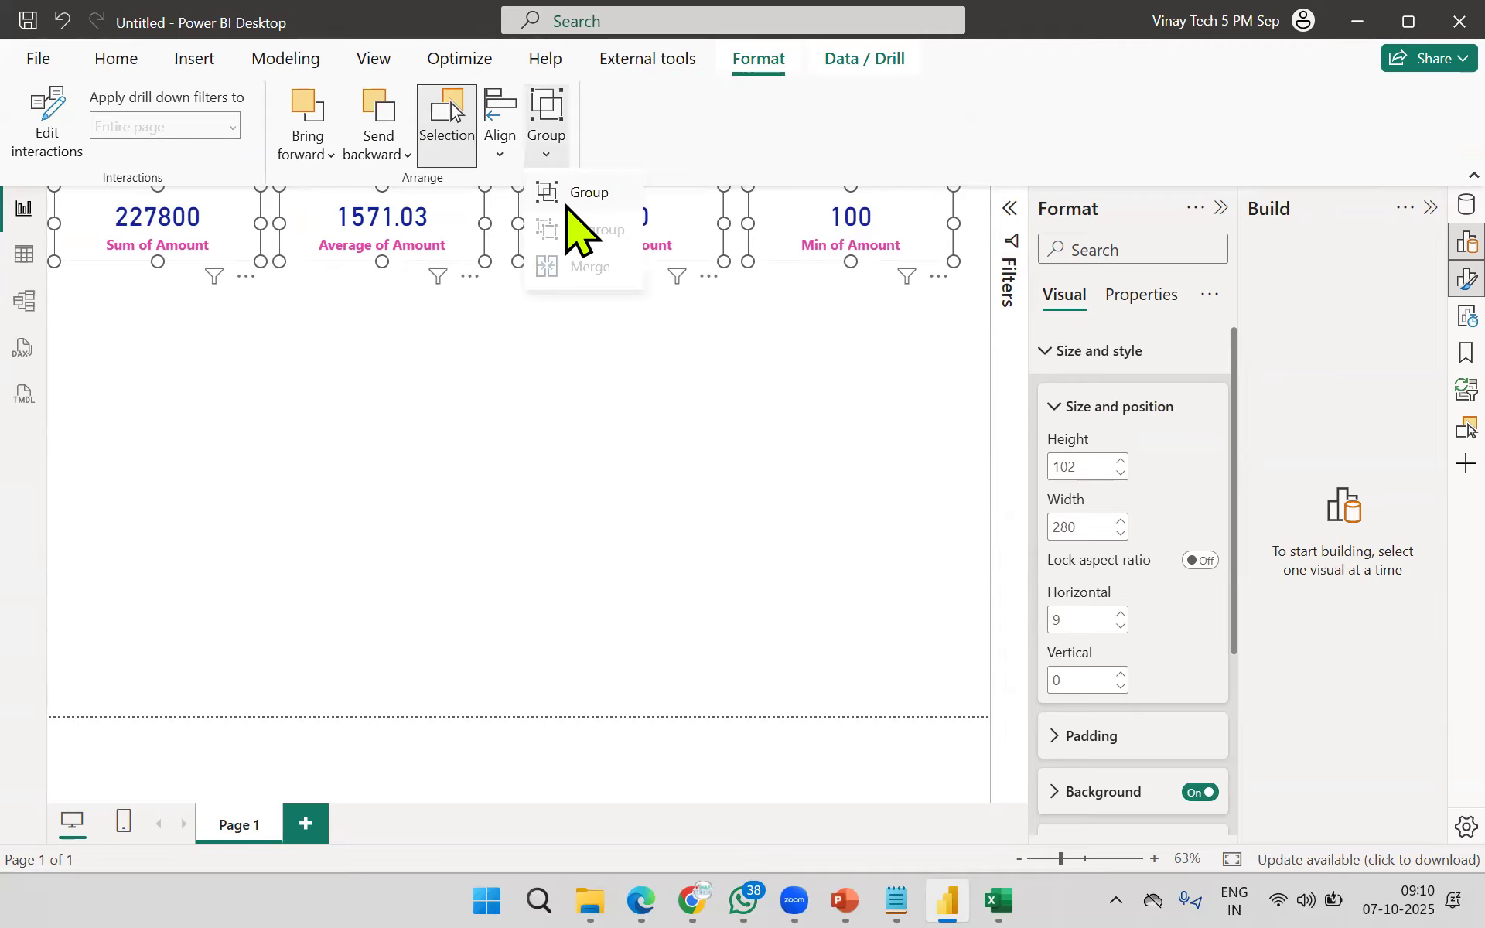
{"action": "left_click", "coordinate": [572, 195]}
Step: Move the grouped cards down as one block and back to the page's upper edge, slightly in from the side
{"action": "left_click", "coordinate": [604, 596]}
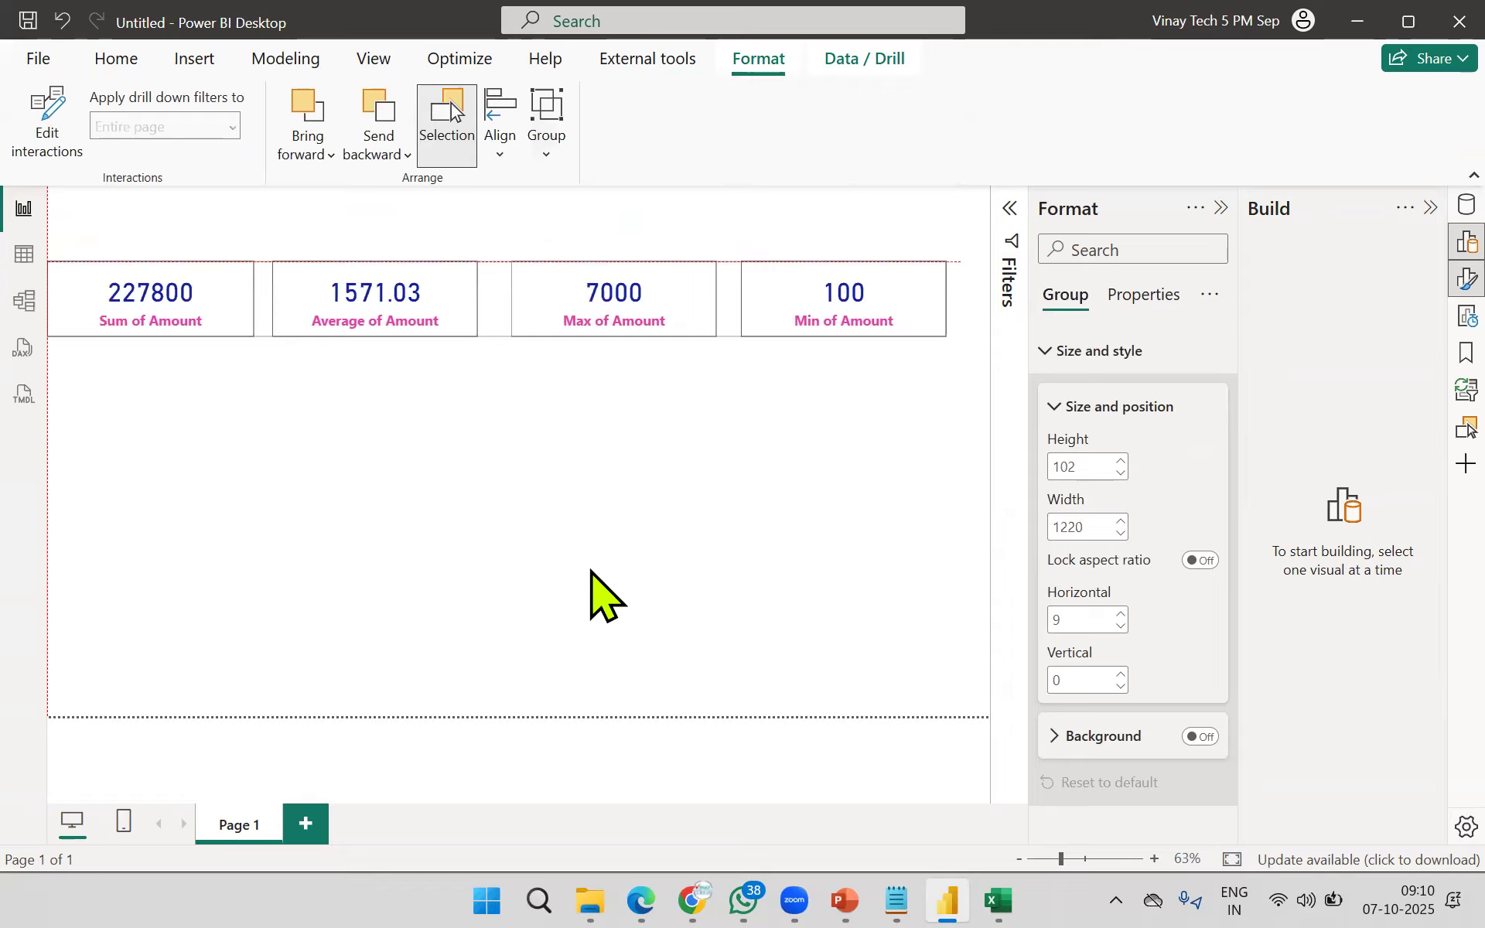
{"action": "left_click", "coordinate": [587, 318]}
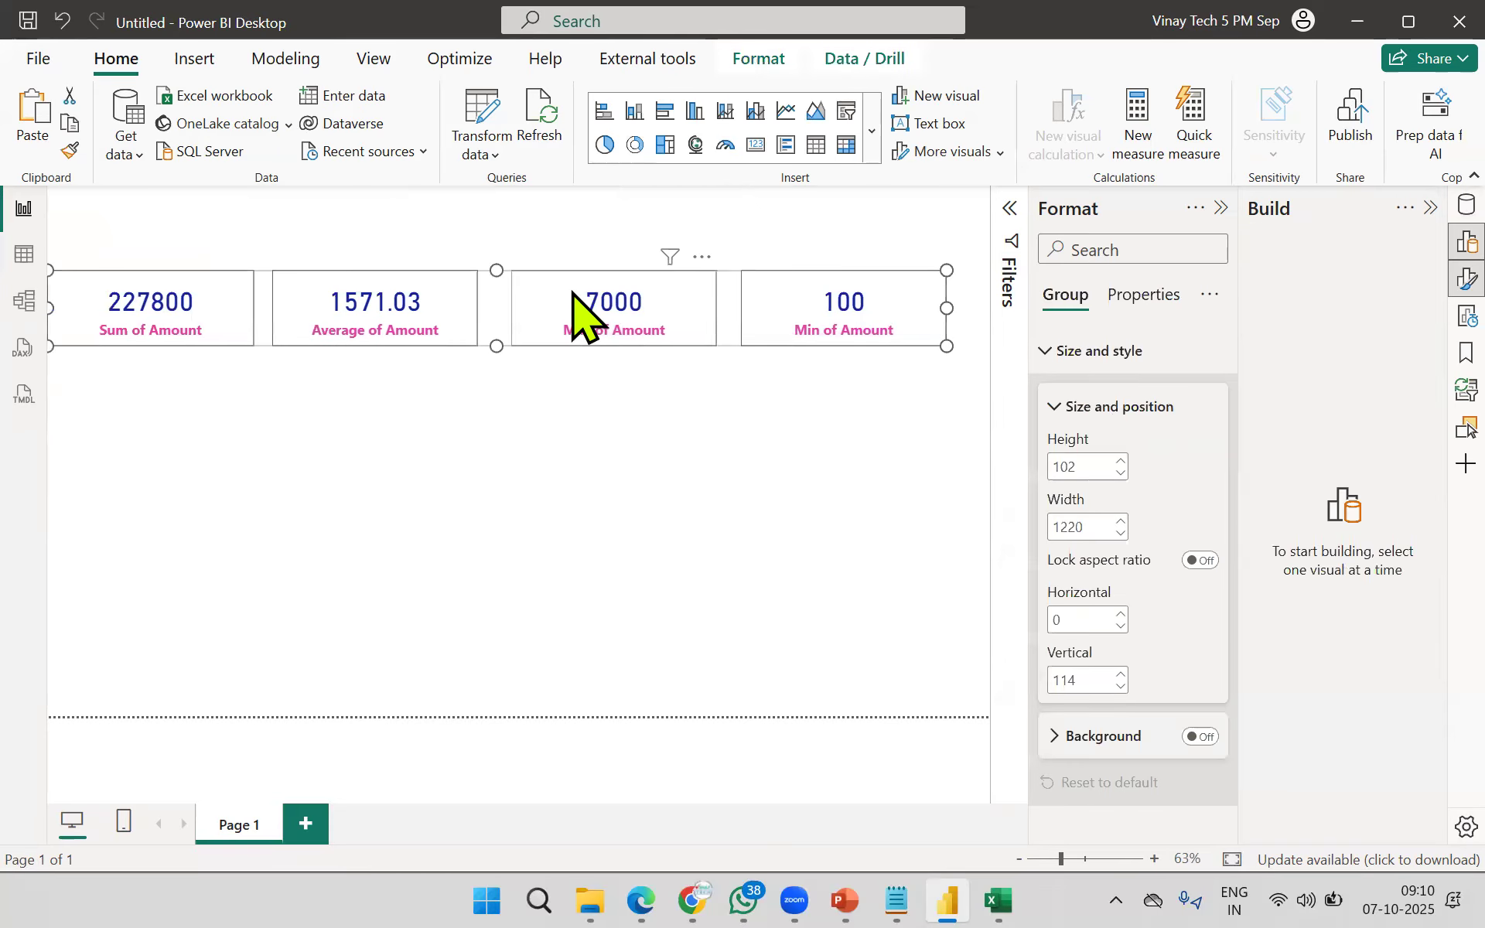
{"action": "left_click_drag", "start_coordinate": [503, 313], "coordinate": [545, 188]}
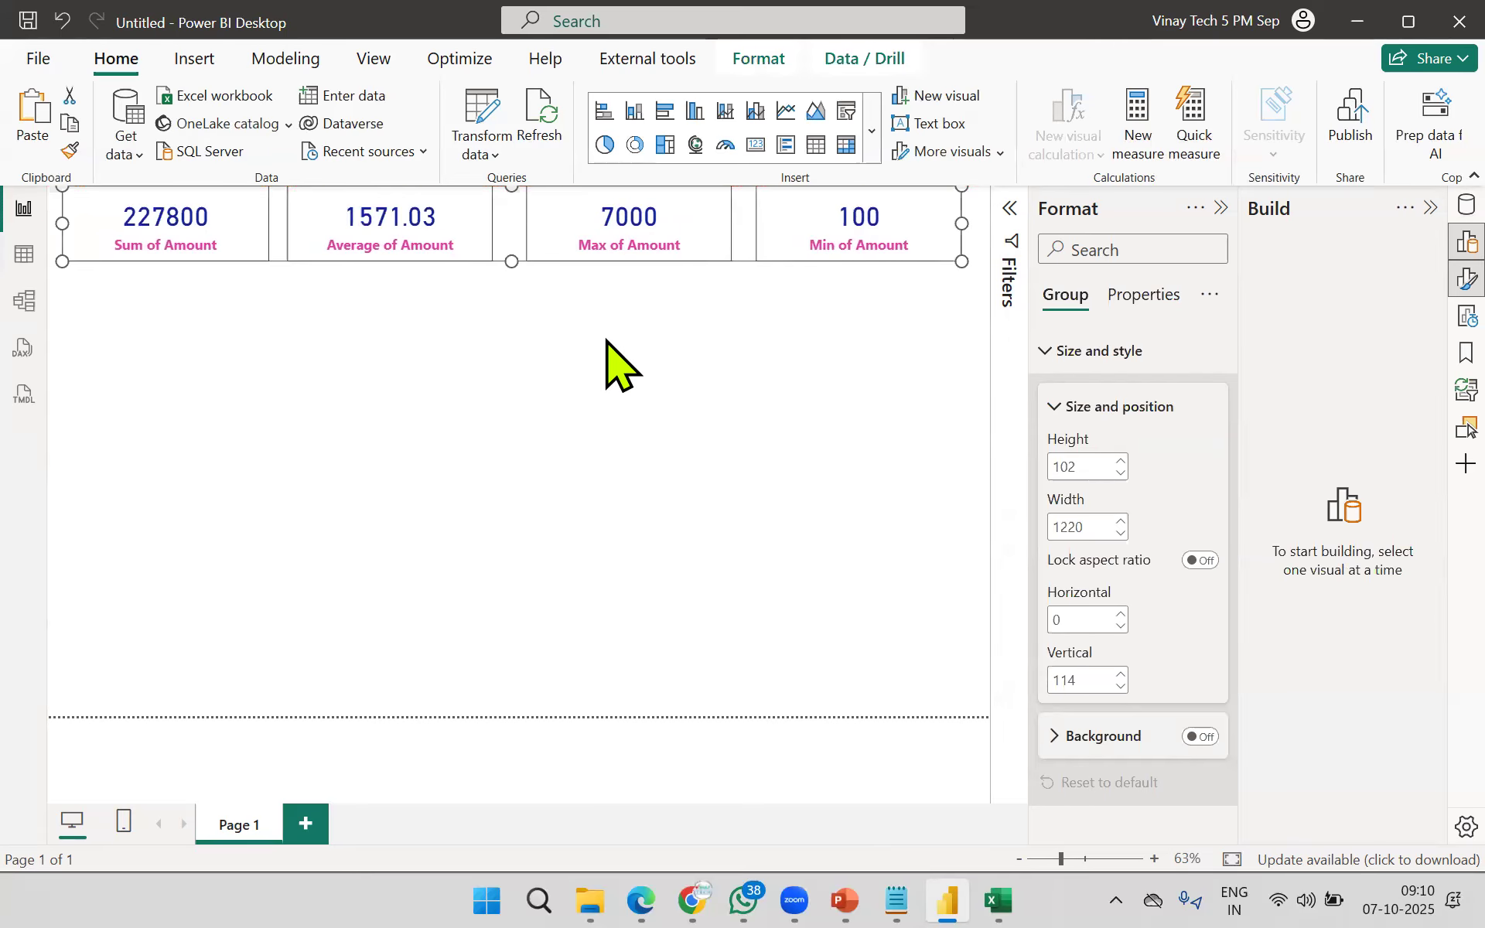
{"action": "left_click", "coordinate": [607, 341]}
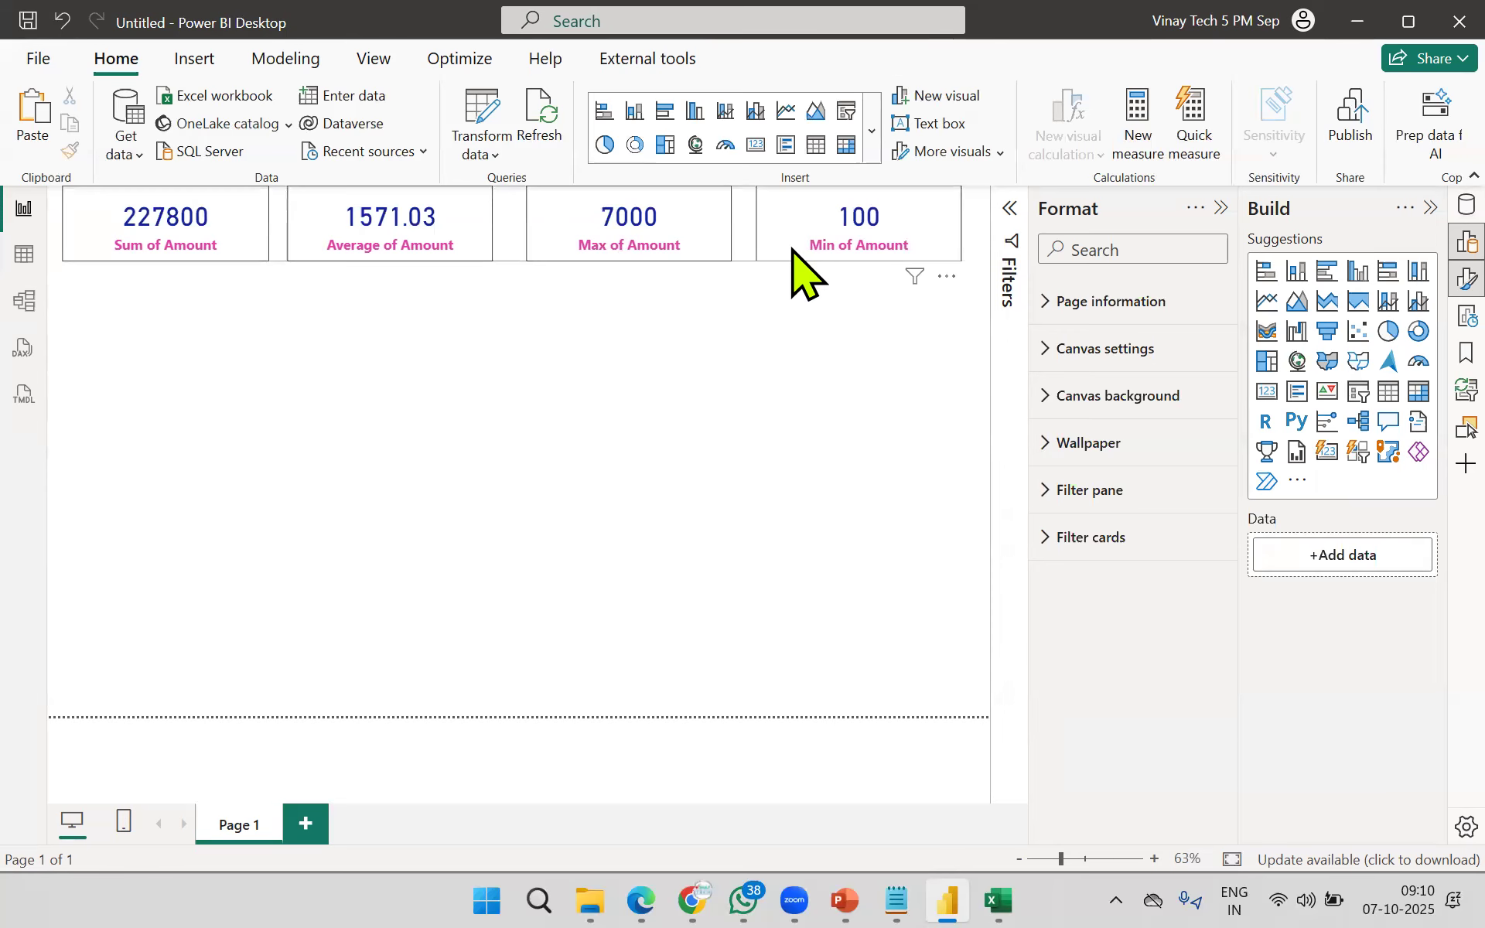
Step: Free up canvas space and add a slicer below the cards using the Year level of the Date hierarchy
{"action": "left_click", "coordinate": [1458, 180]}
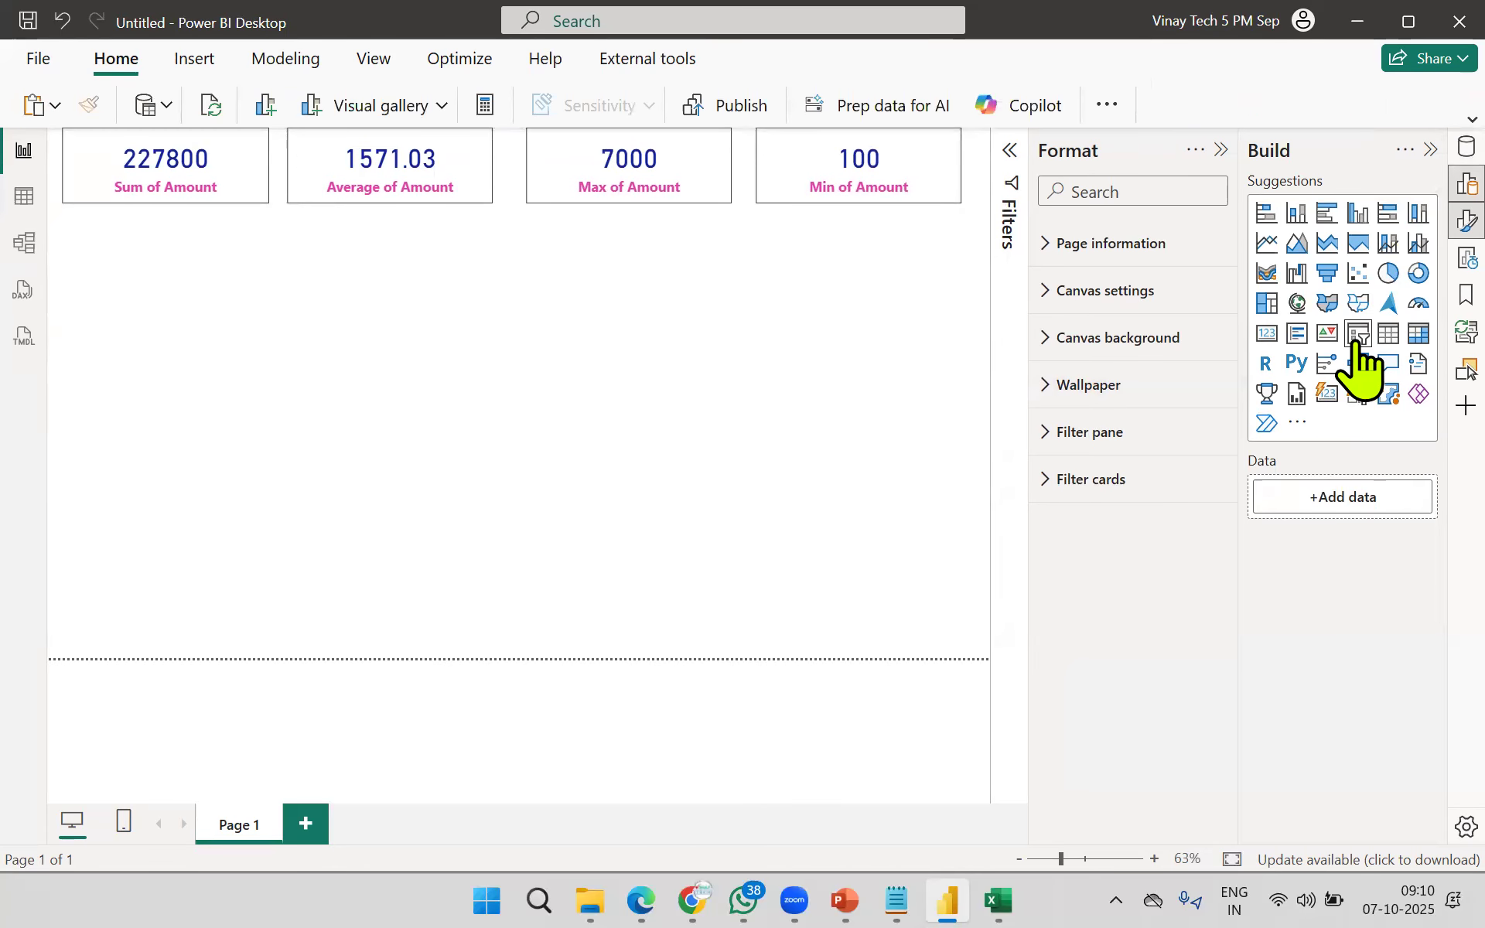
{"action": "left_click", "coordinate": [1216, 151]}
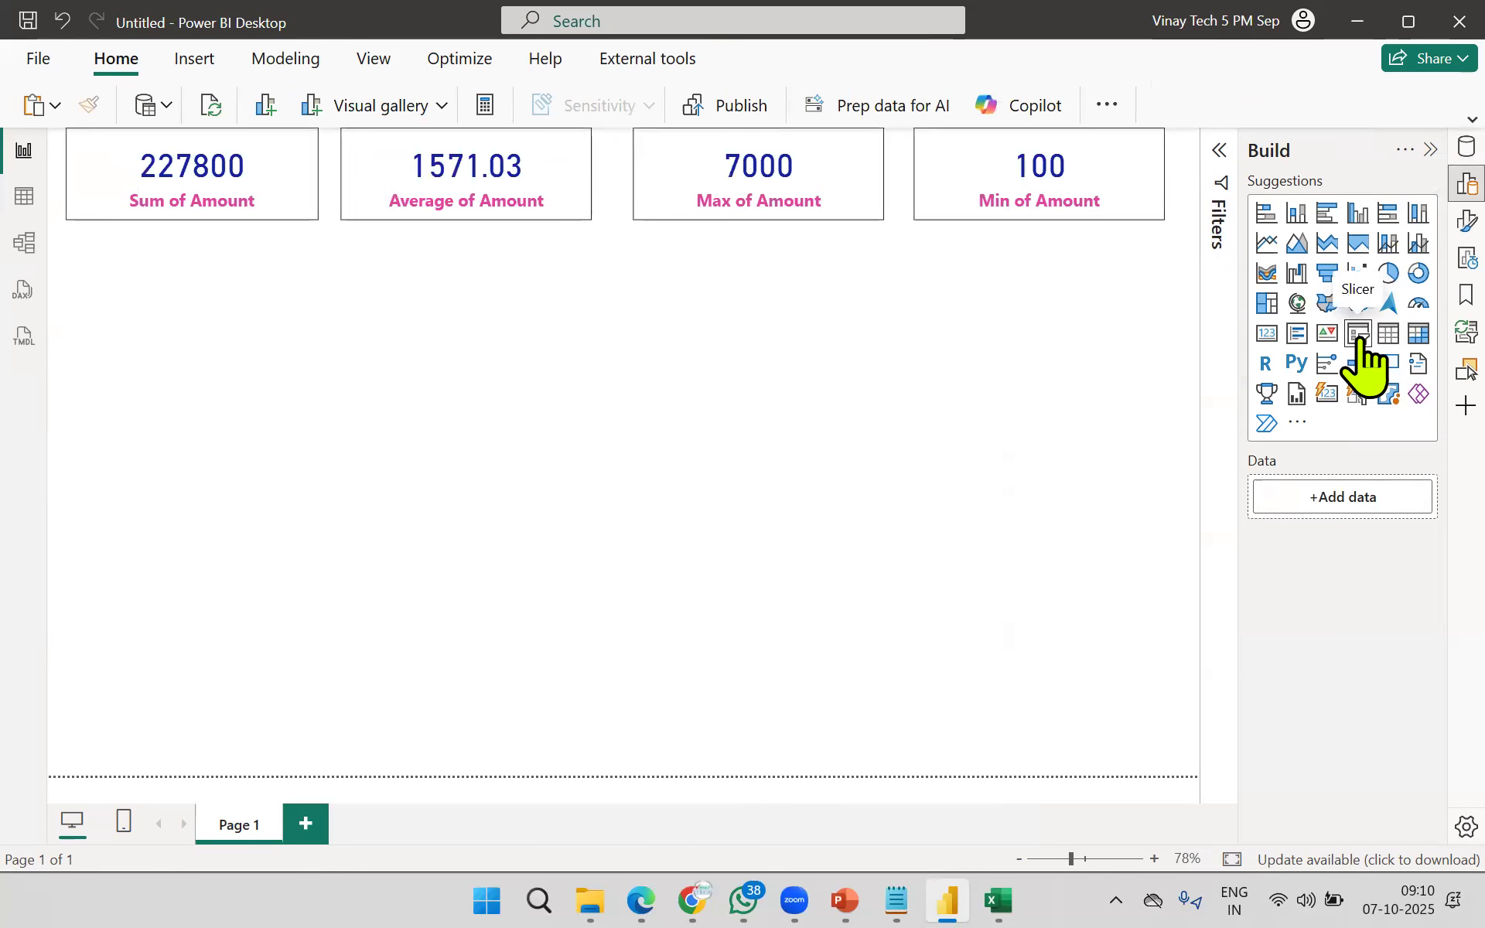
{"action": "left_click", "coordinate": [1359, 335]}
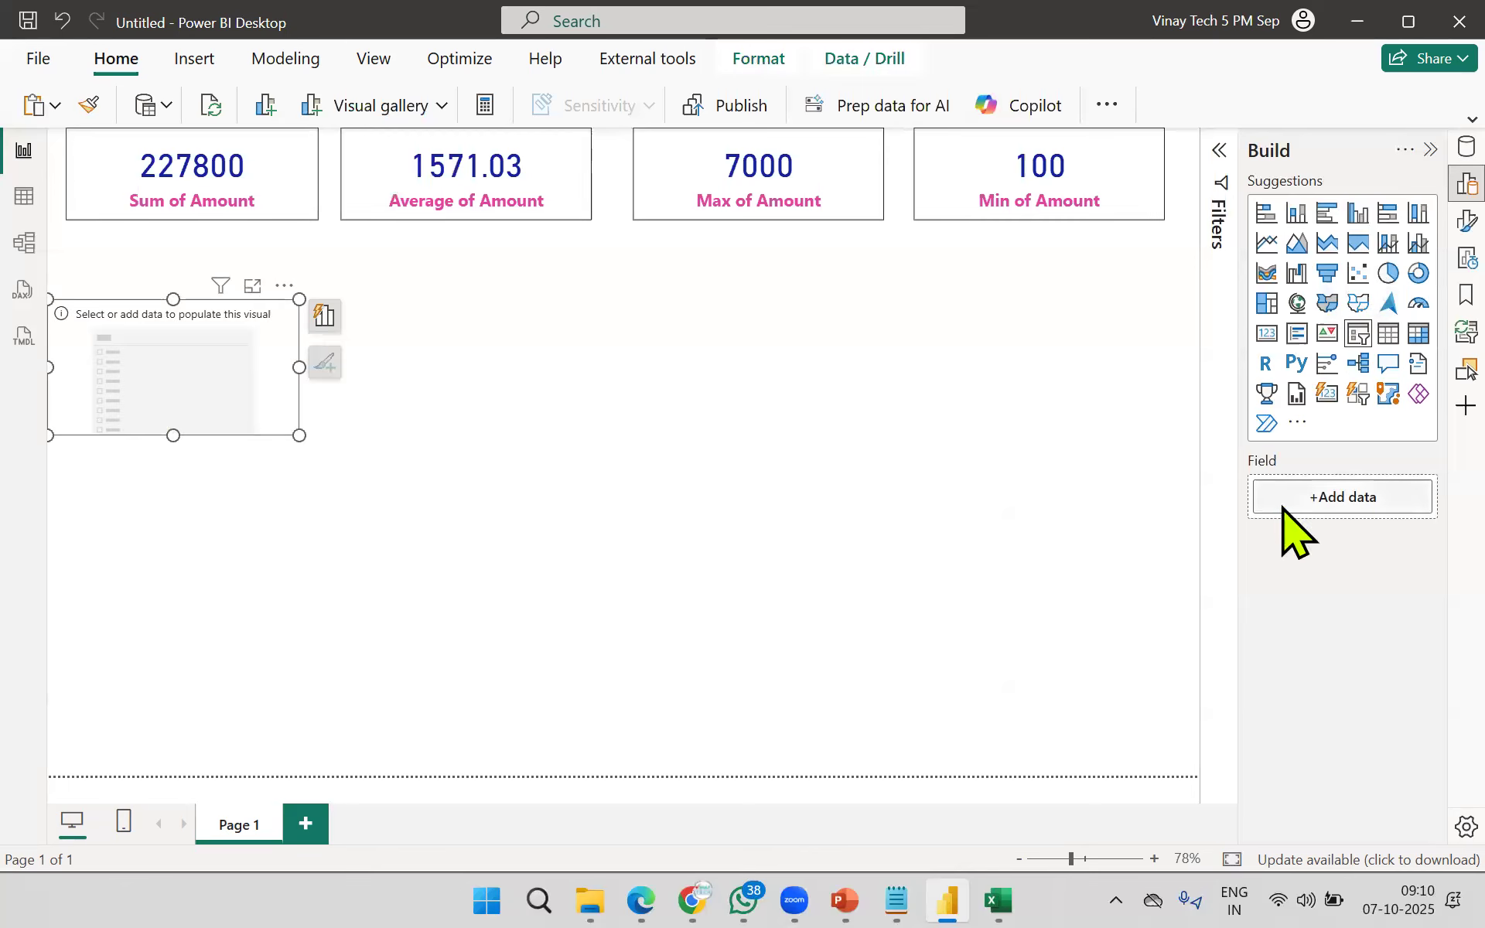
{"action": "left_click", "coordinate": [1282, 507]}
{"action": "left_click", "coordinate": [1016, 393]}
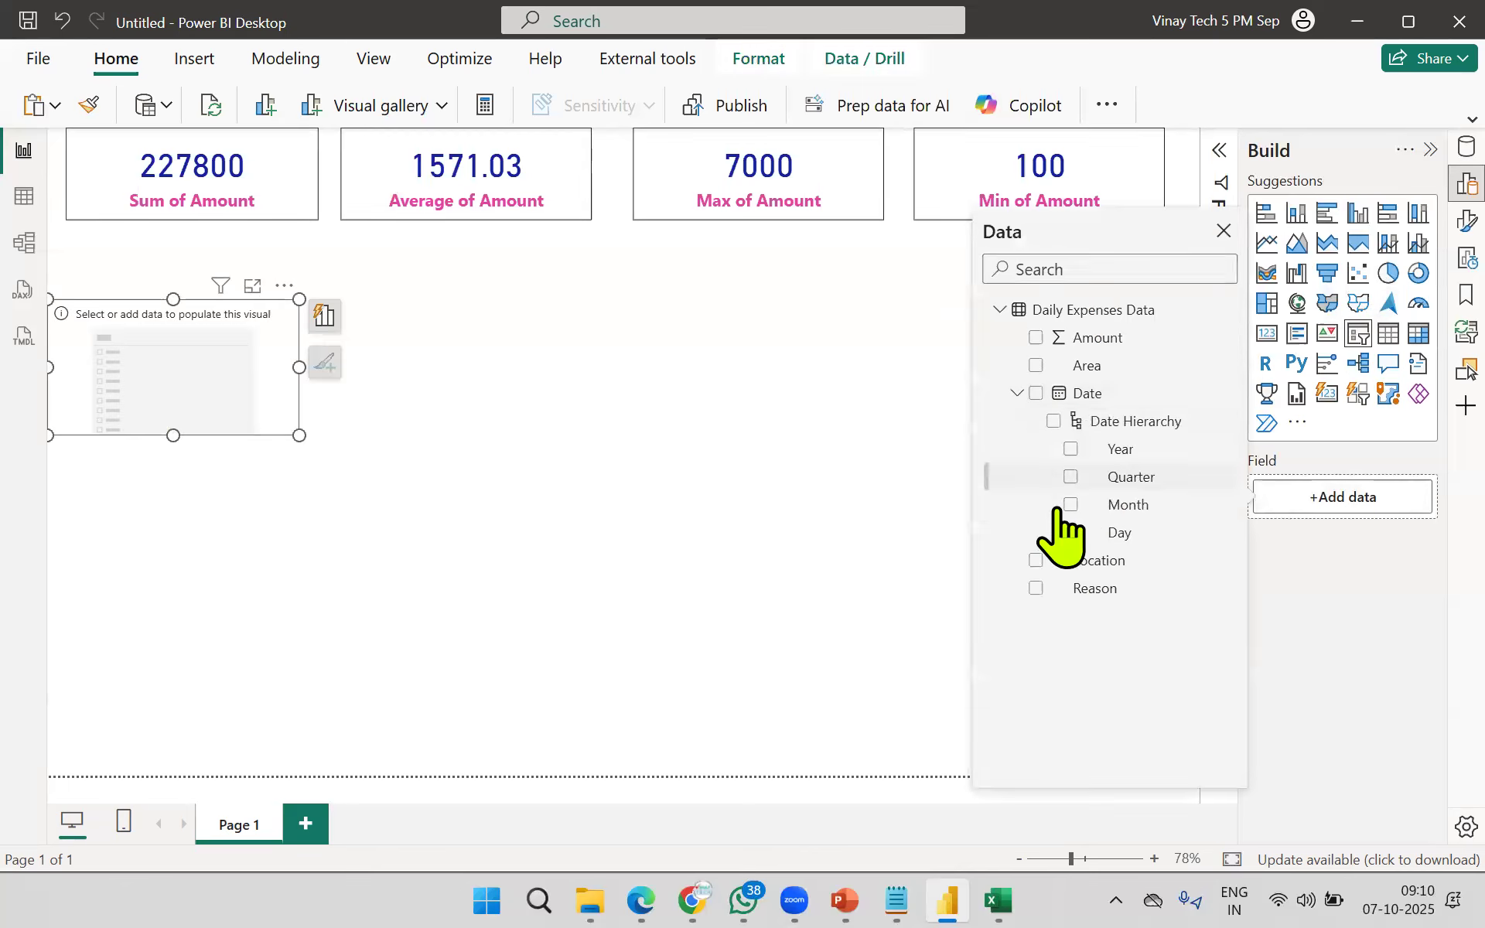
{"action": "left_click", "coordinate": [1070, 449]}
{"action": "left_click", "coordinate": [511, 531]}
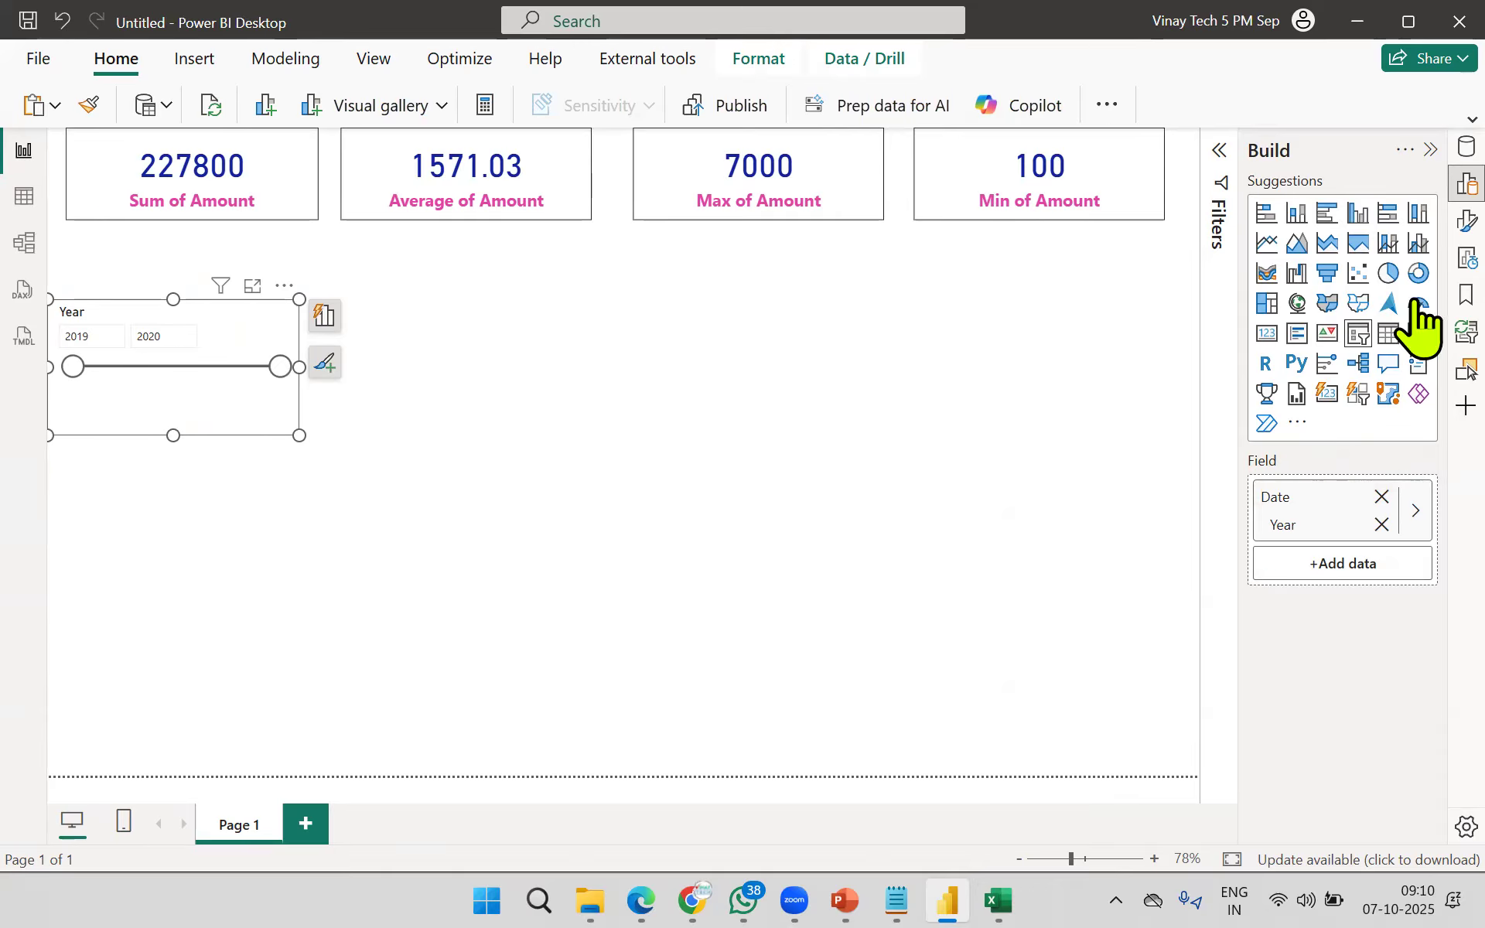
Step: Set the Year slicer's style to Vertical list
{"action": "left_click", "coordinate": [1418, 236]}
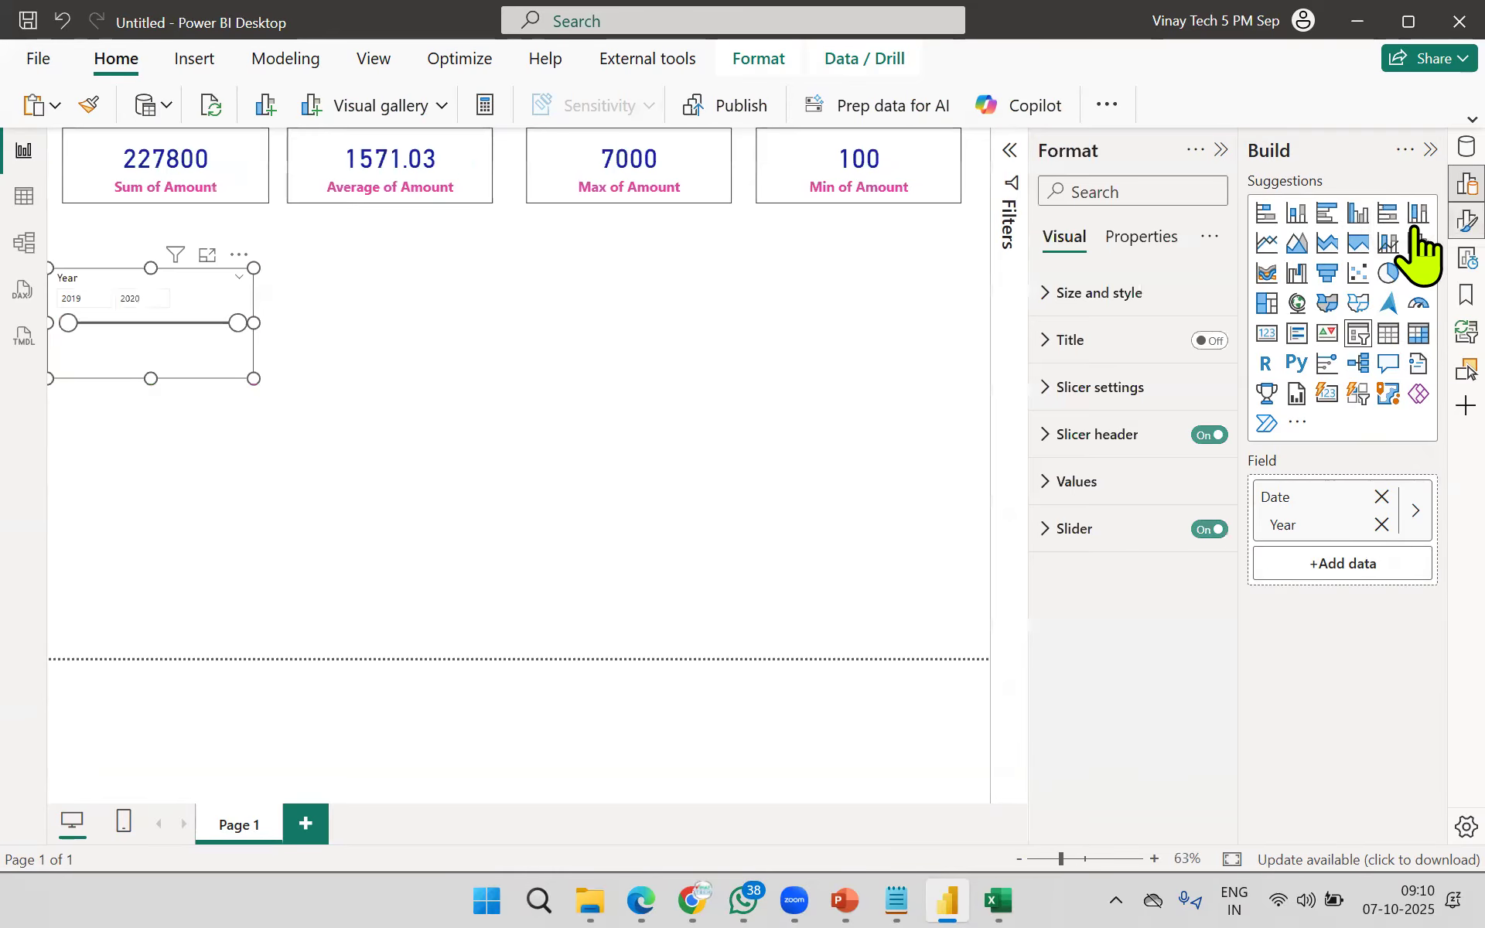
{"action": "left_click", "coordinate": [1068, 387]}
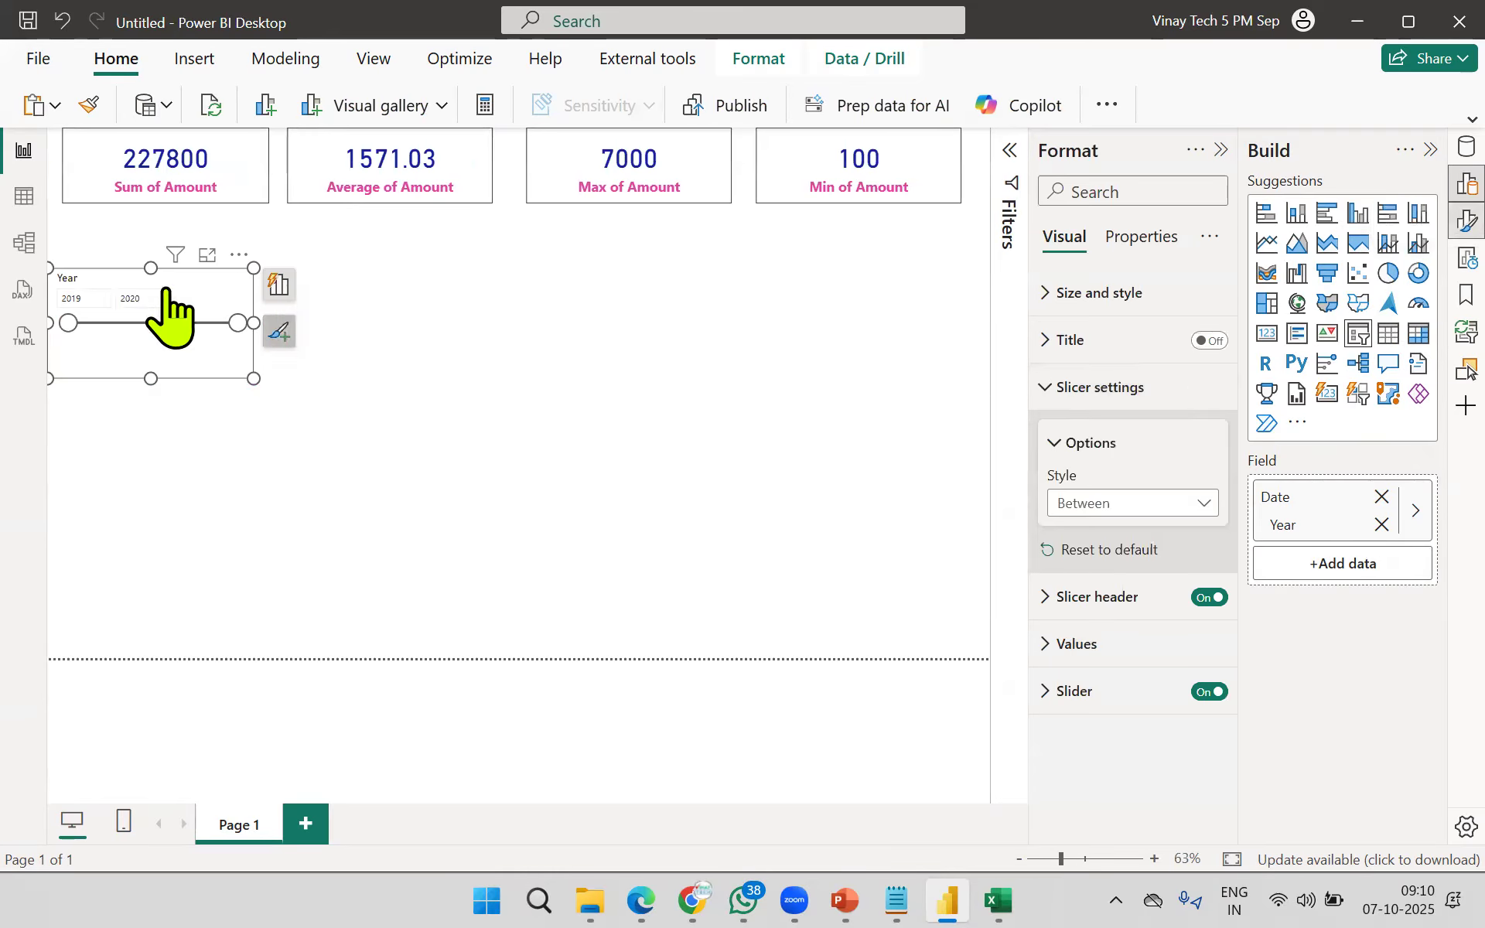
{"action": "left_click", "coordinate": [1131, 505]}
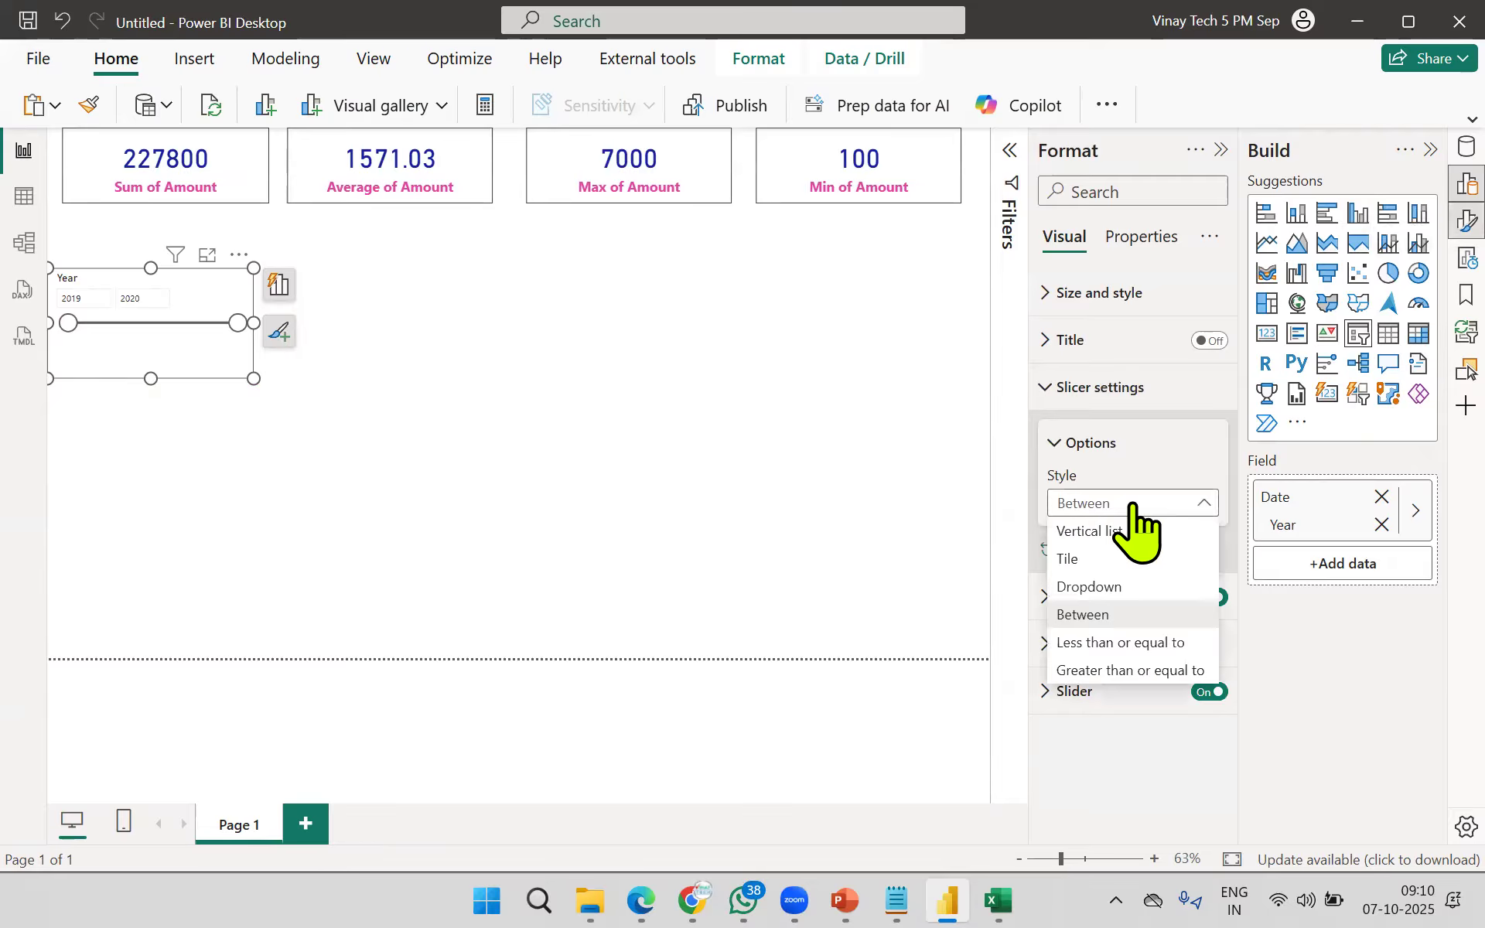
{"action": "left_click", "coordinate": [1153, 530]}
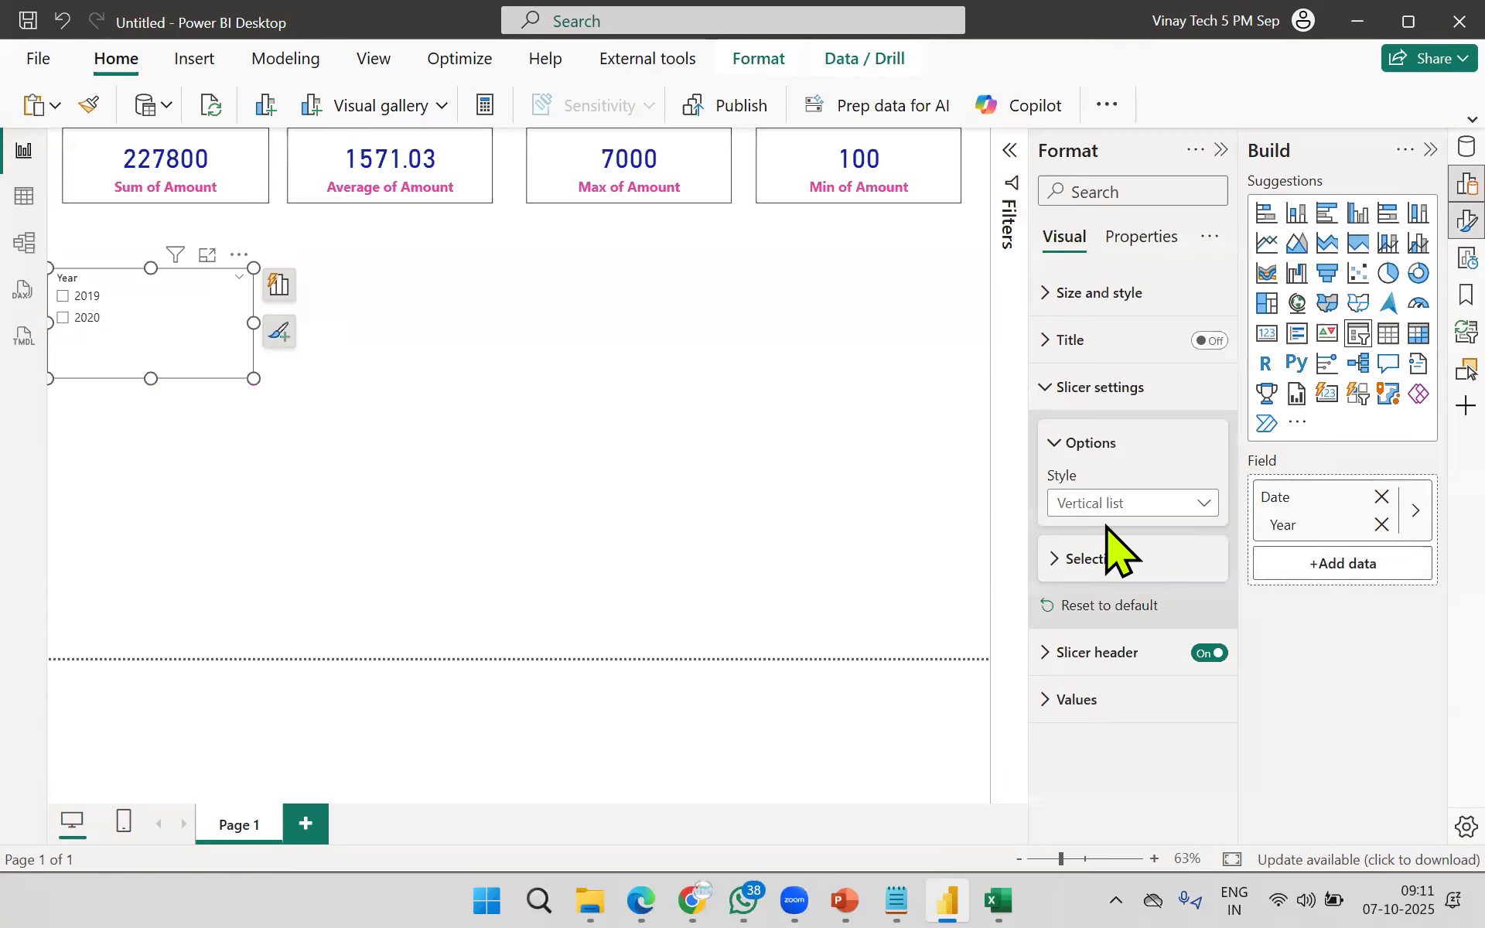
Step: Try the Tile style on the Year slicer and switch back to Vertical list
{"action": "left_click", "coordinate": [1151, 504]}
{"action": "left_click", "coordinate": [1123, 559]}
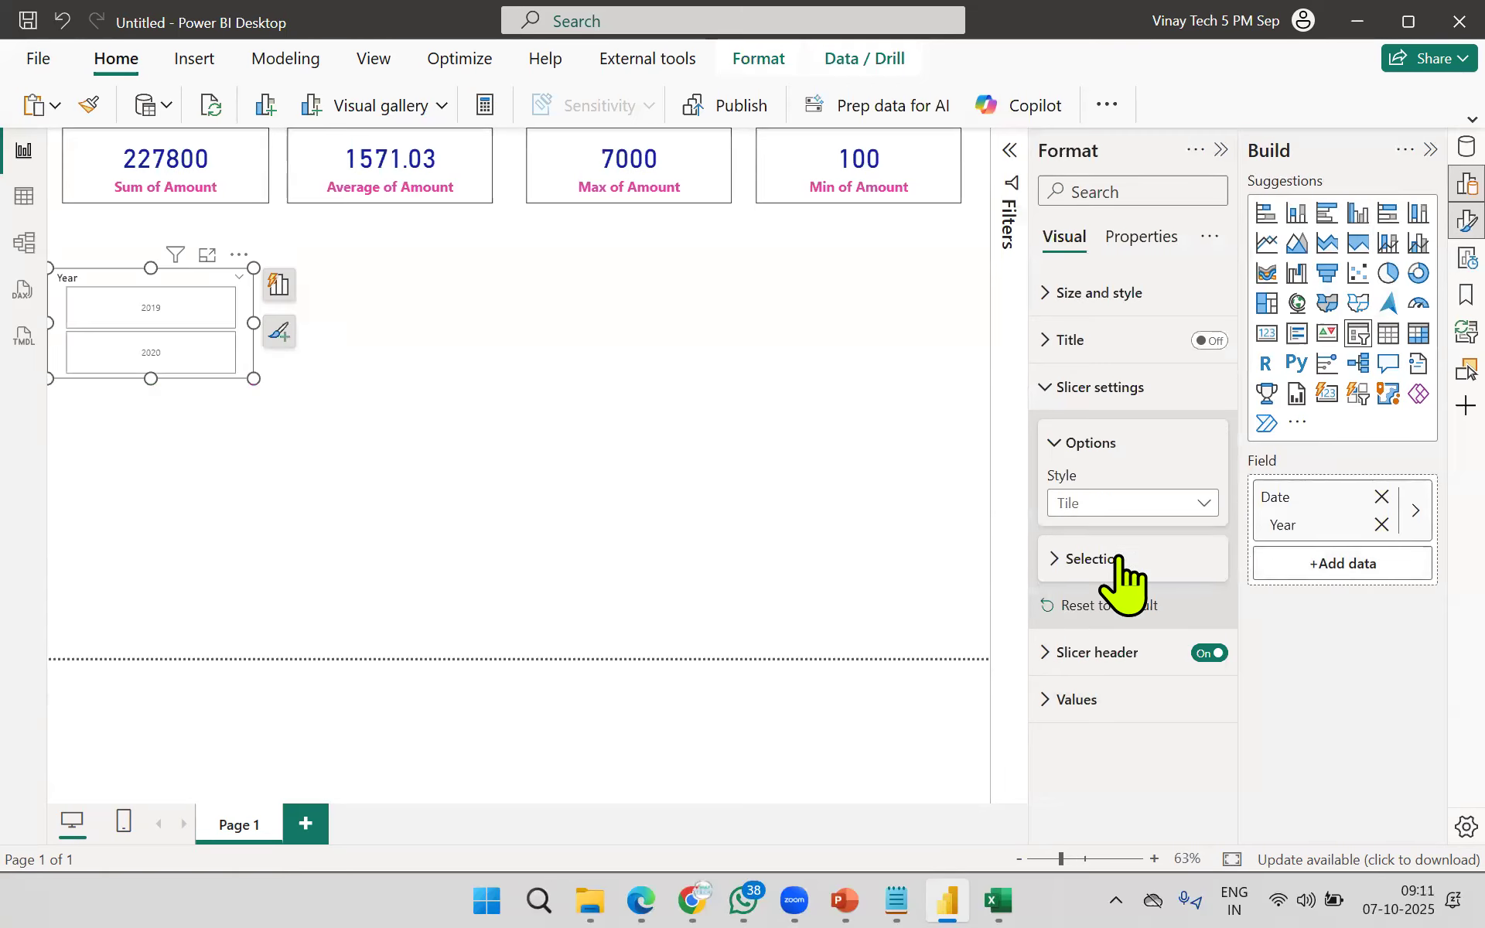
{"action": "left_click", "coordinate": [1147, 504]}
{"action": "left_click", "coordinate": [1127, 526]}
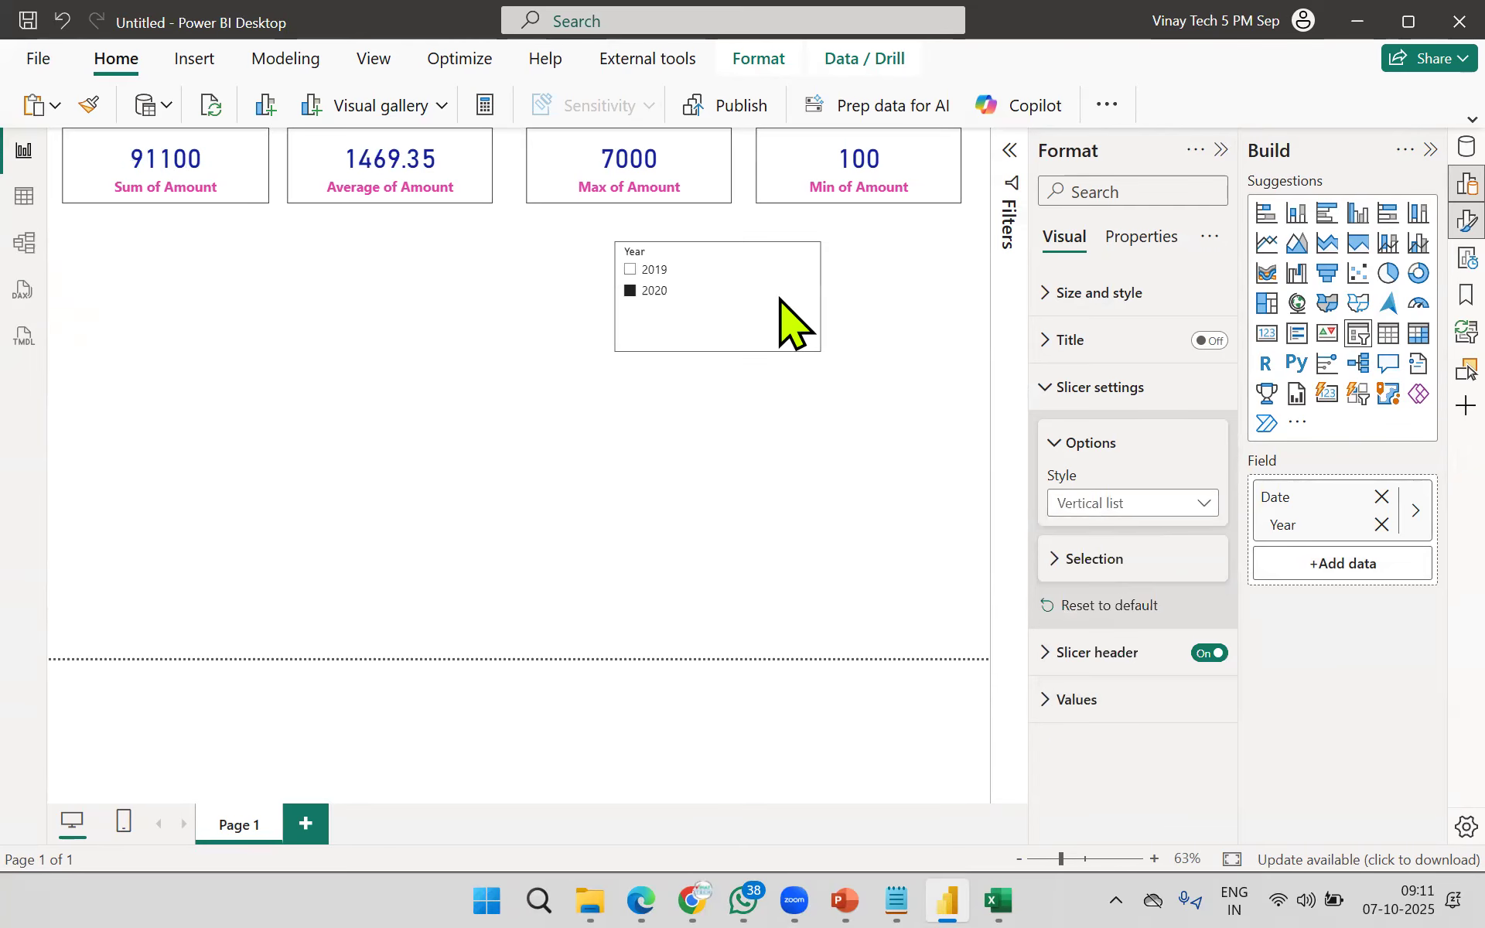
Step: Place the Year slicer just below the Max of Amount card with no year selected, and narrow it to under half its width
{"action": "left_click_drag", "start_coordinate": [780, 300], "coordinate": [796, 294]}
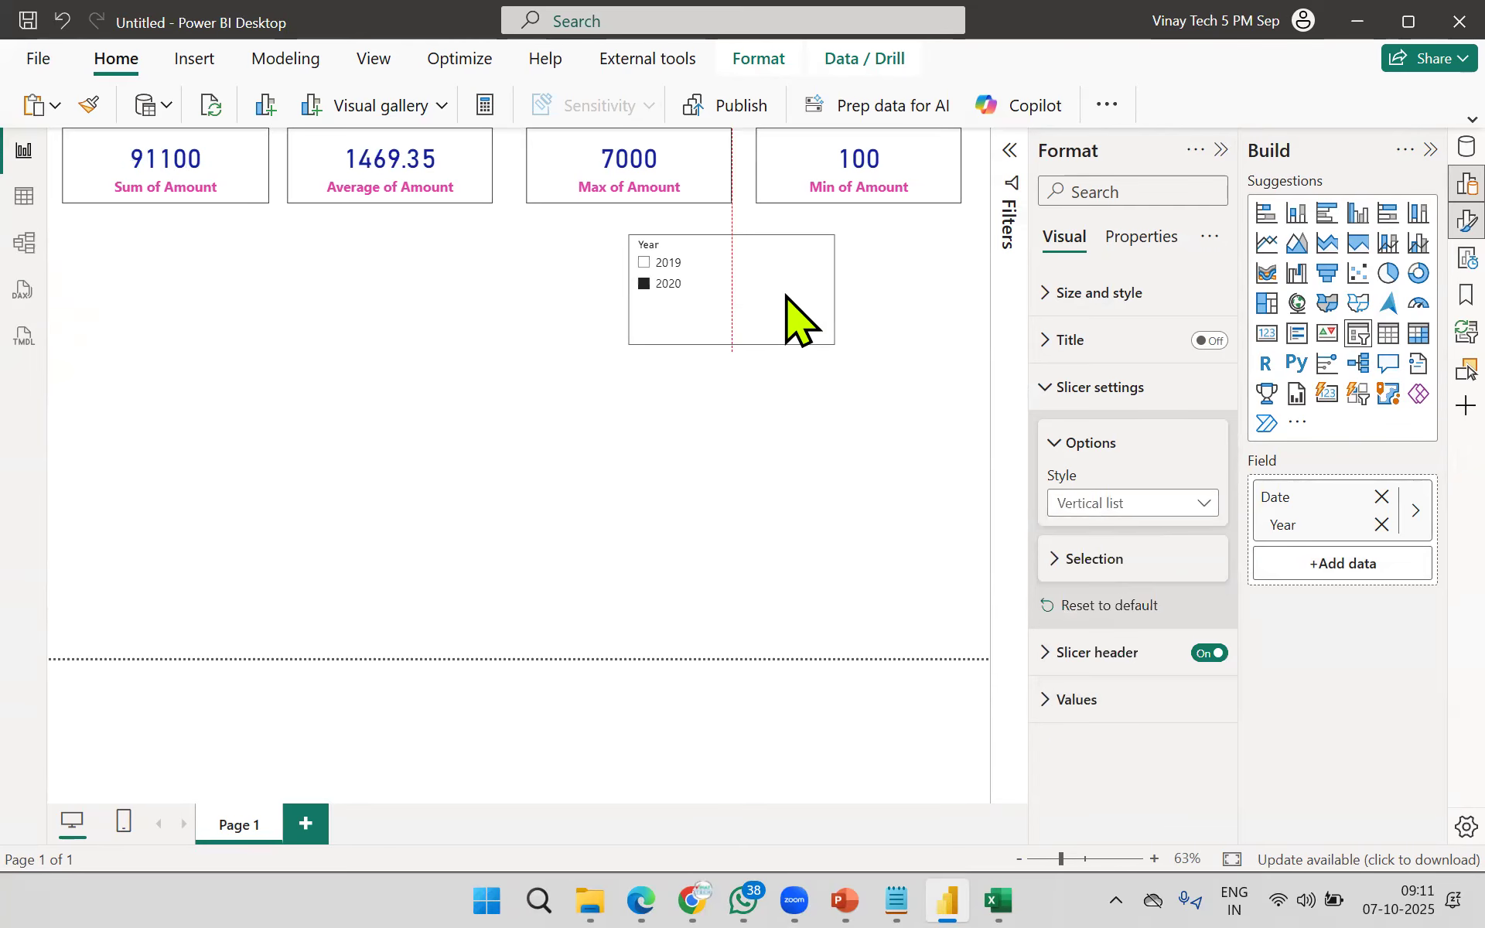
{"action": "left_click", "coordinate": [769, 299]}
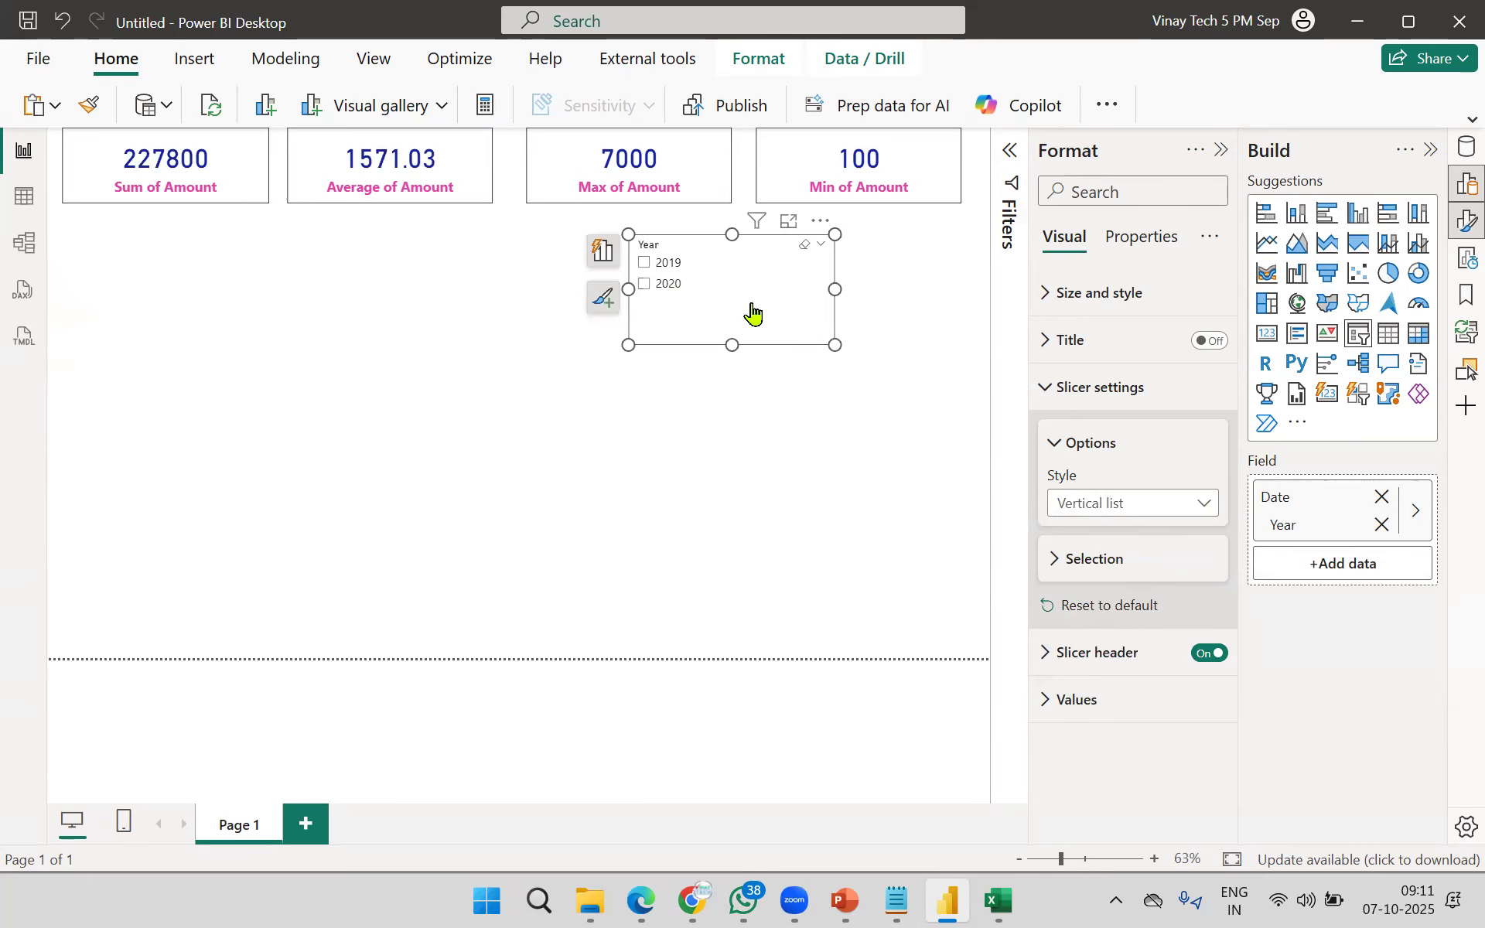
{"action": "left_click_drag", "start_coordinate": [837, 291], "coordinate": [716, 295]}
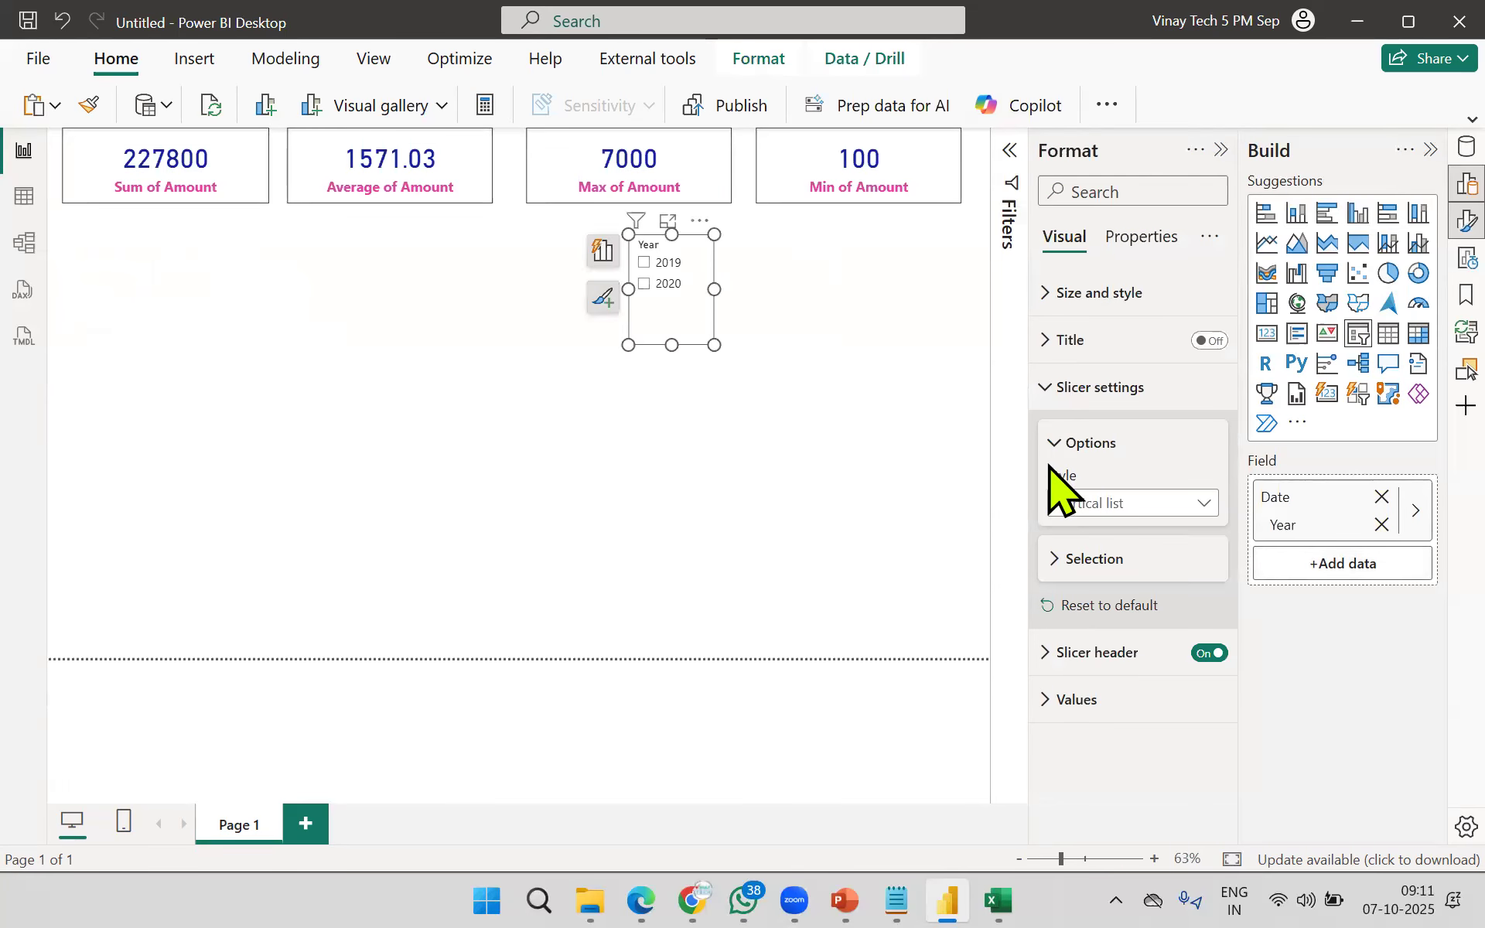
Step: Format the Year slicer's header text as bold, pink and size 18
{"action": "left_click", "coordinate": [1048, 389]}
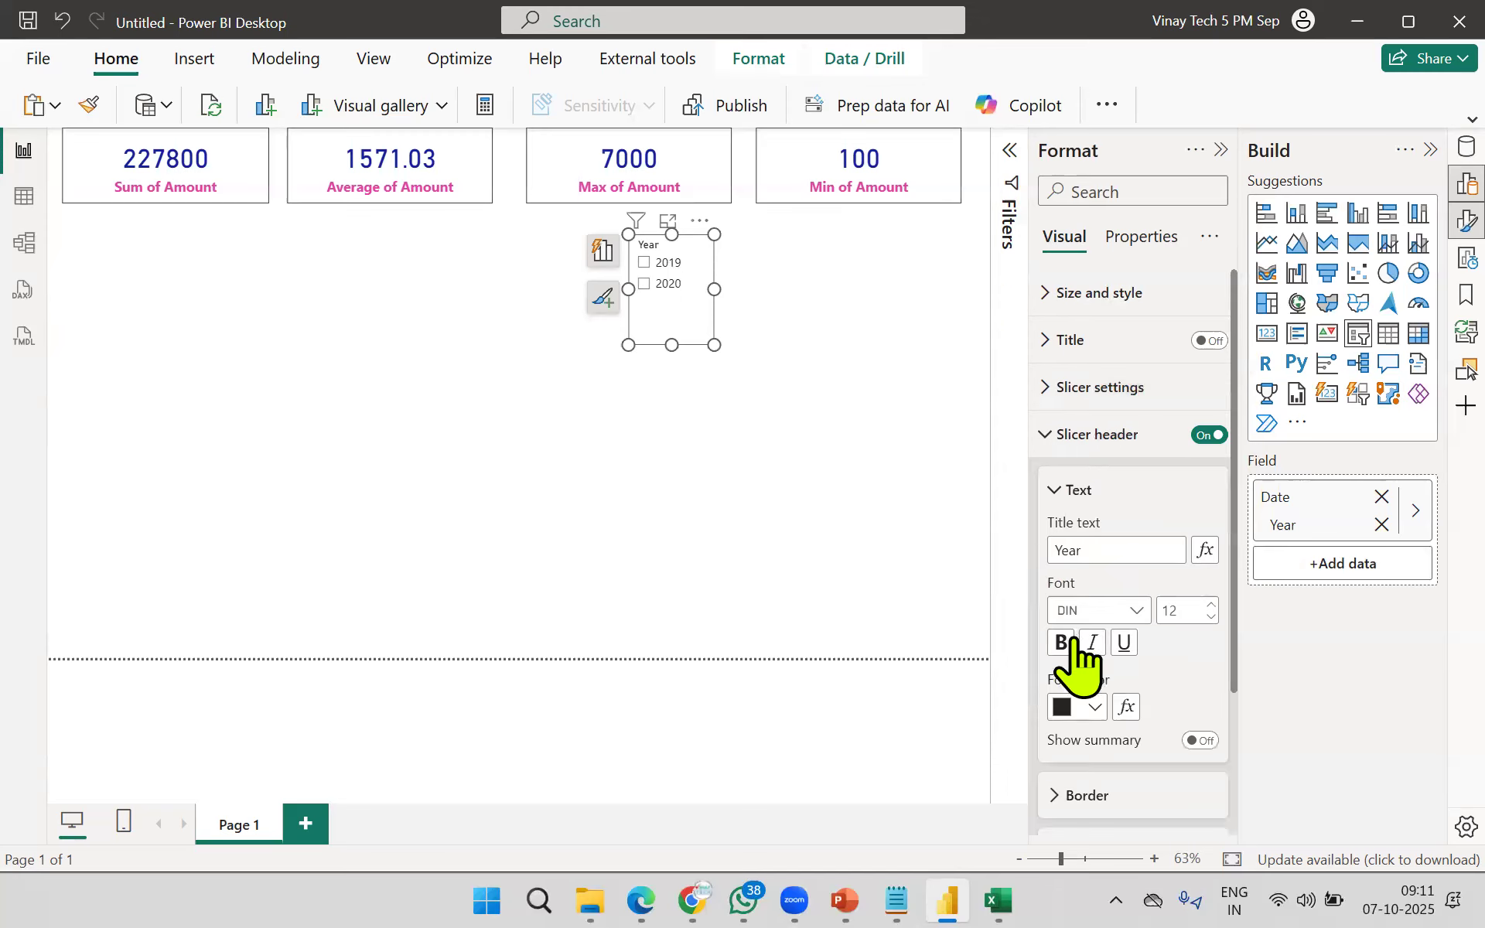
{"action": "left_click", "coordinate": [1096, 708]}
{"action": "left_click", "coordinate": [1077, 606]}
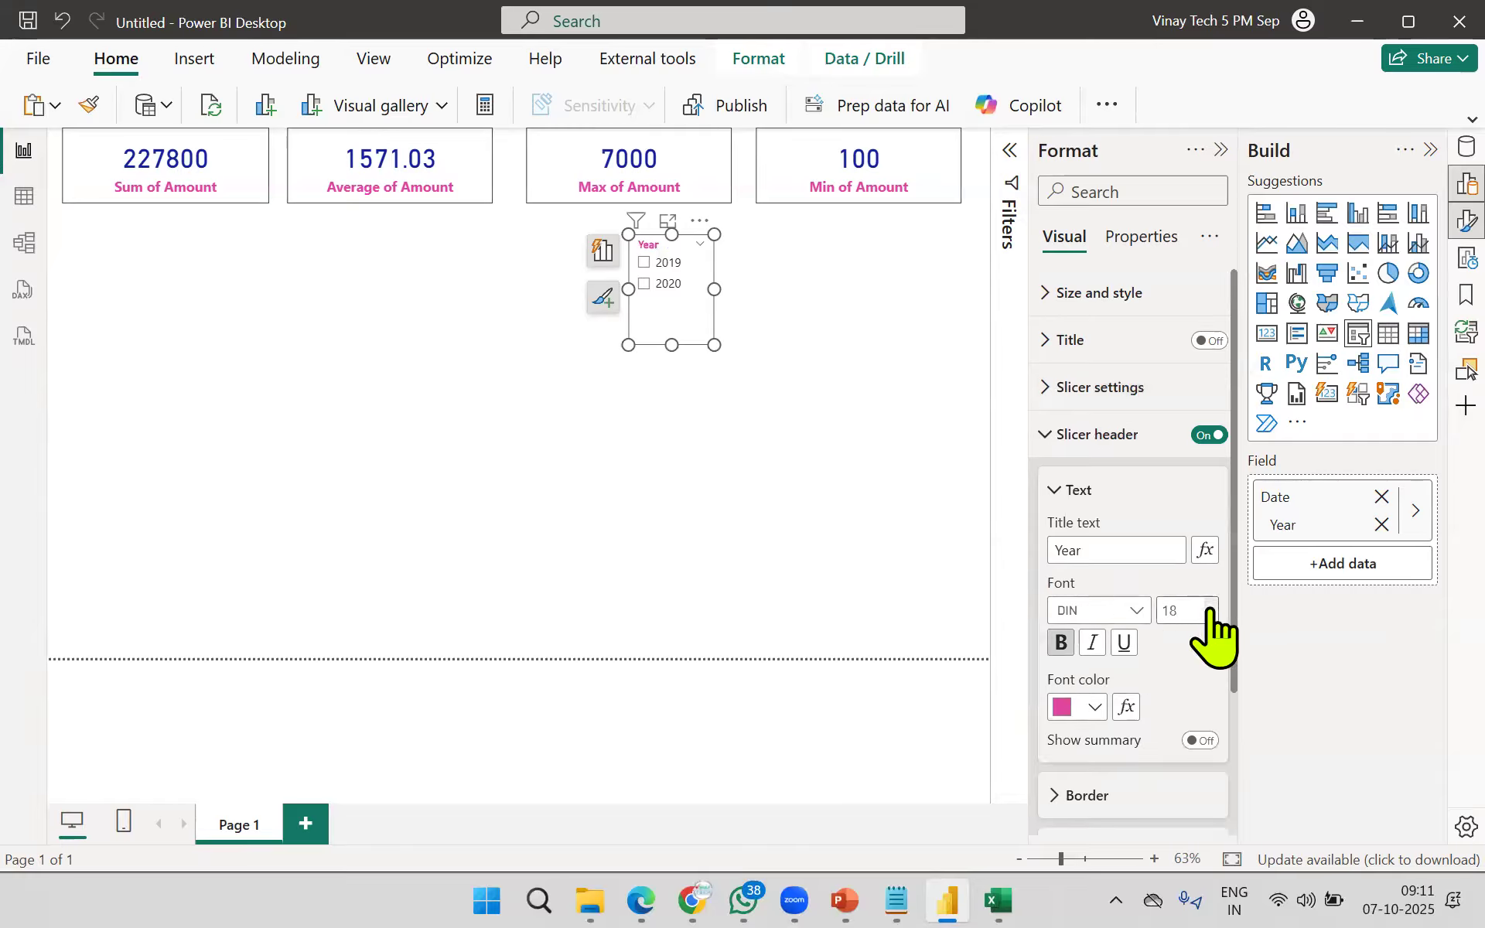
{"action": "left_click", "coordinate": [1046, 434]}
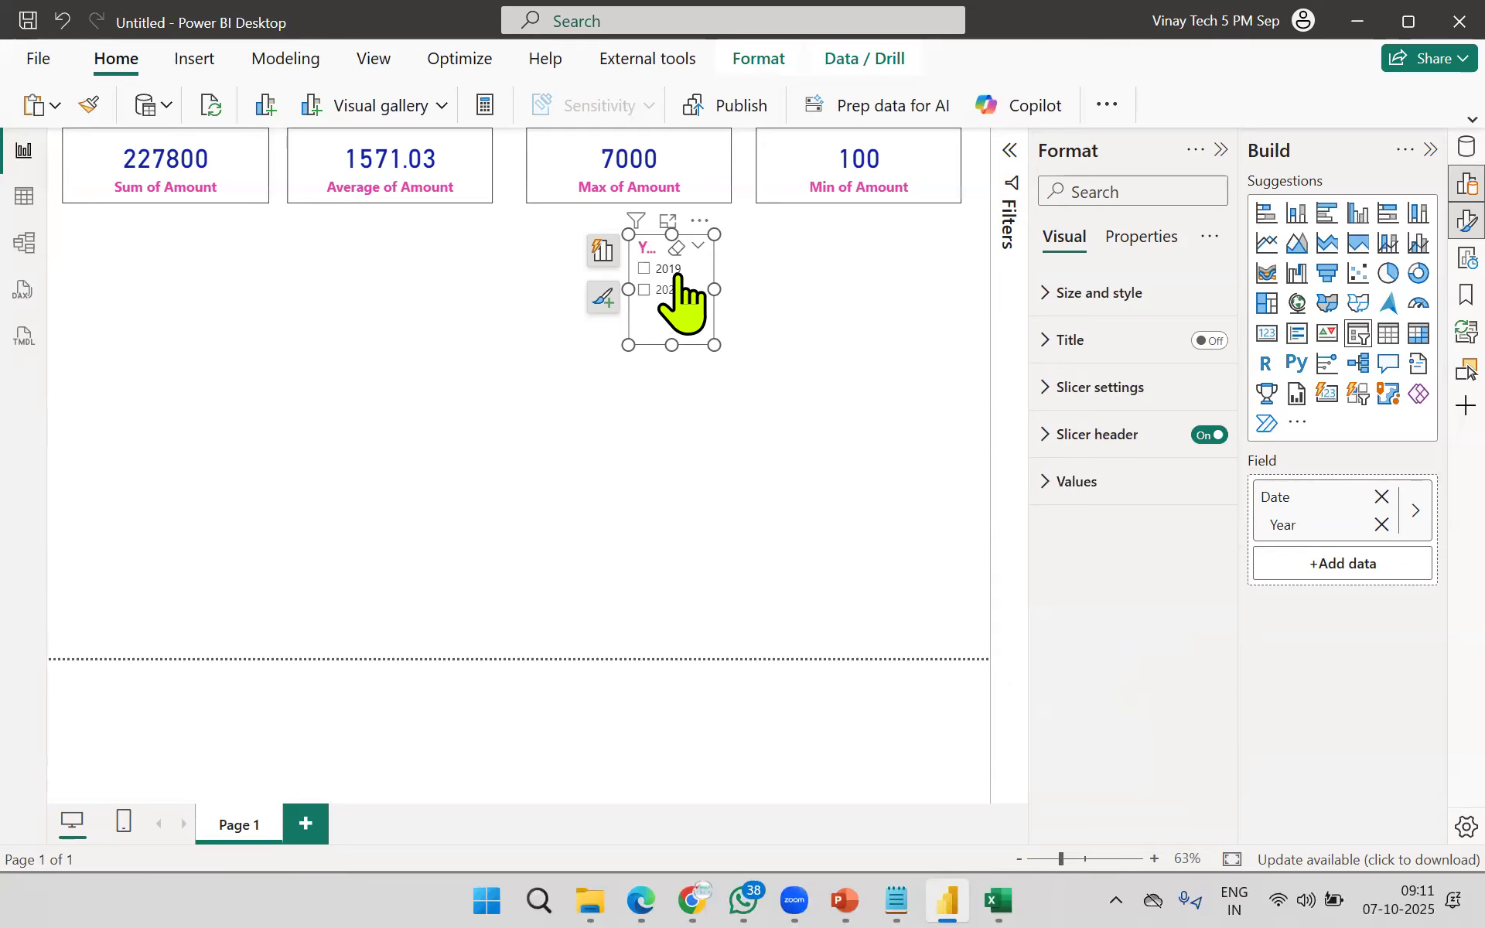
Step: Format the Year slicer's values as bold, dark blue and size 18
{"action": "left_click", "coordinate": [1047, 482]}
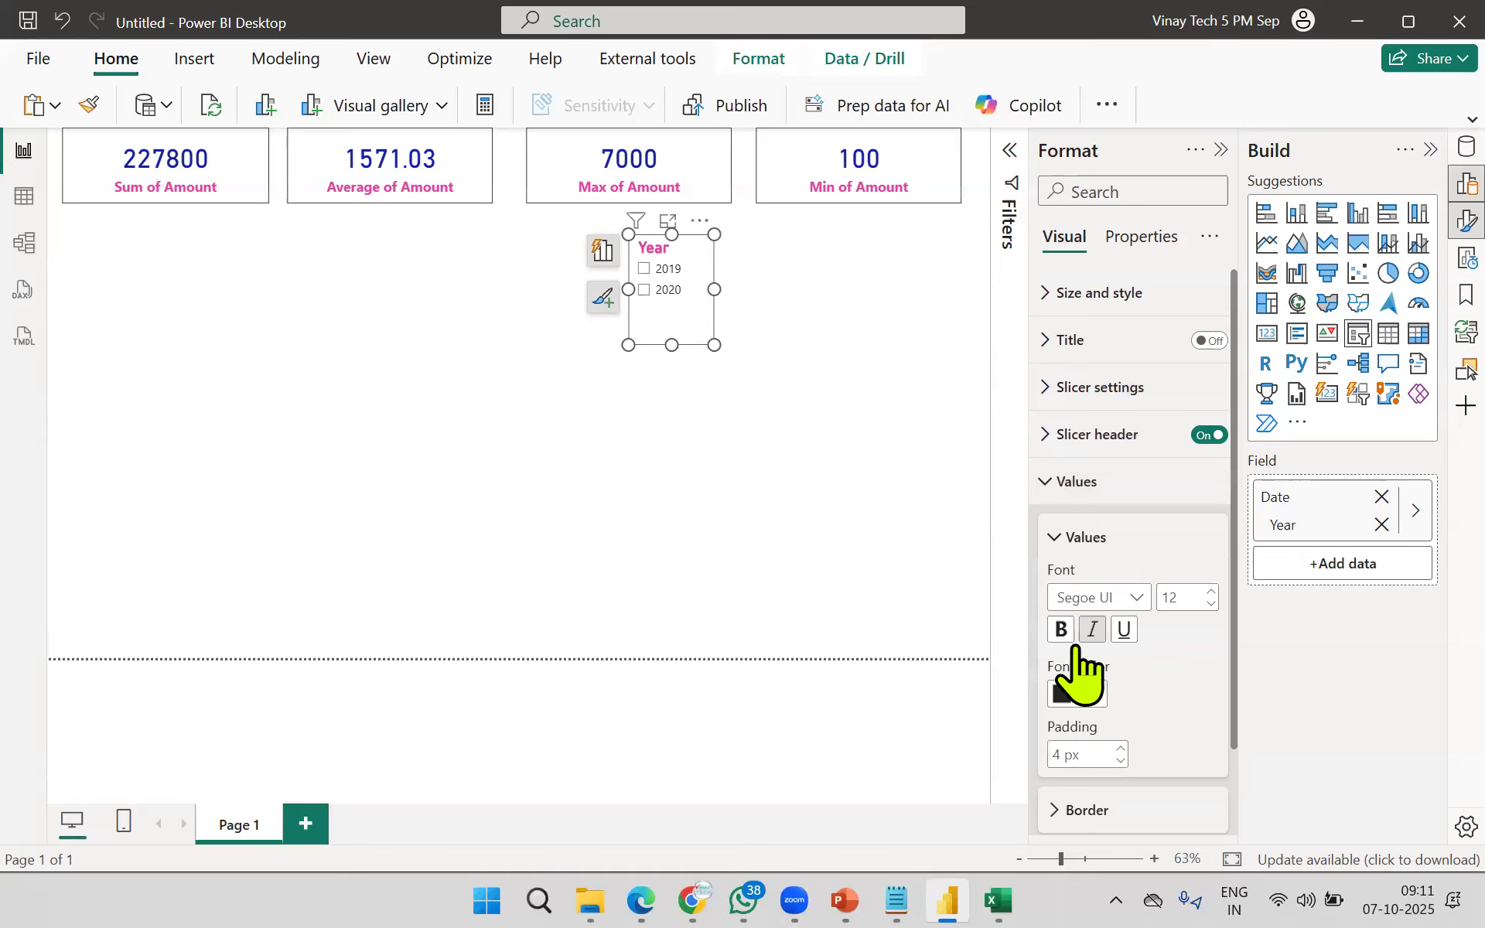
{"action": "left_click", "coordinate": [1061, 629]}
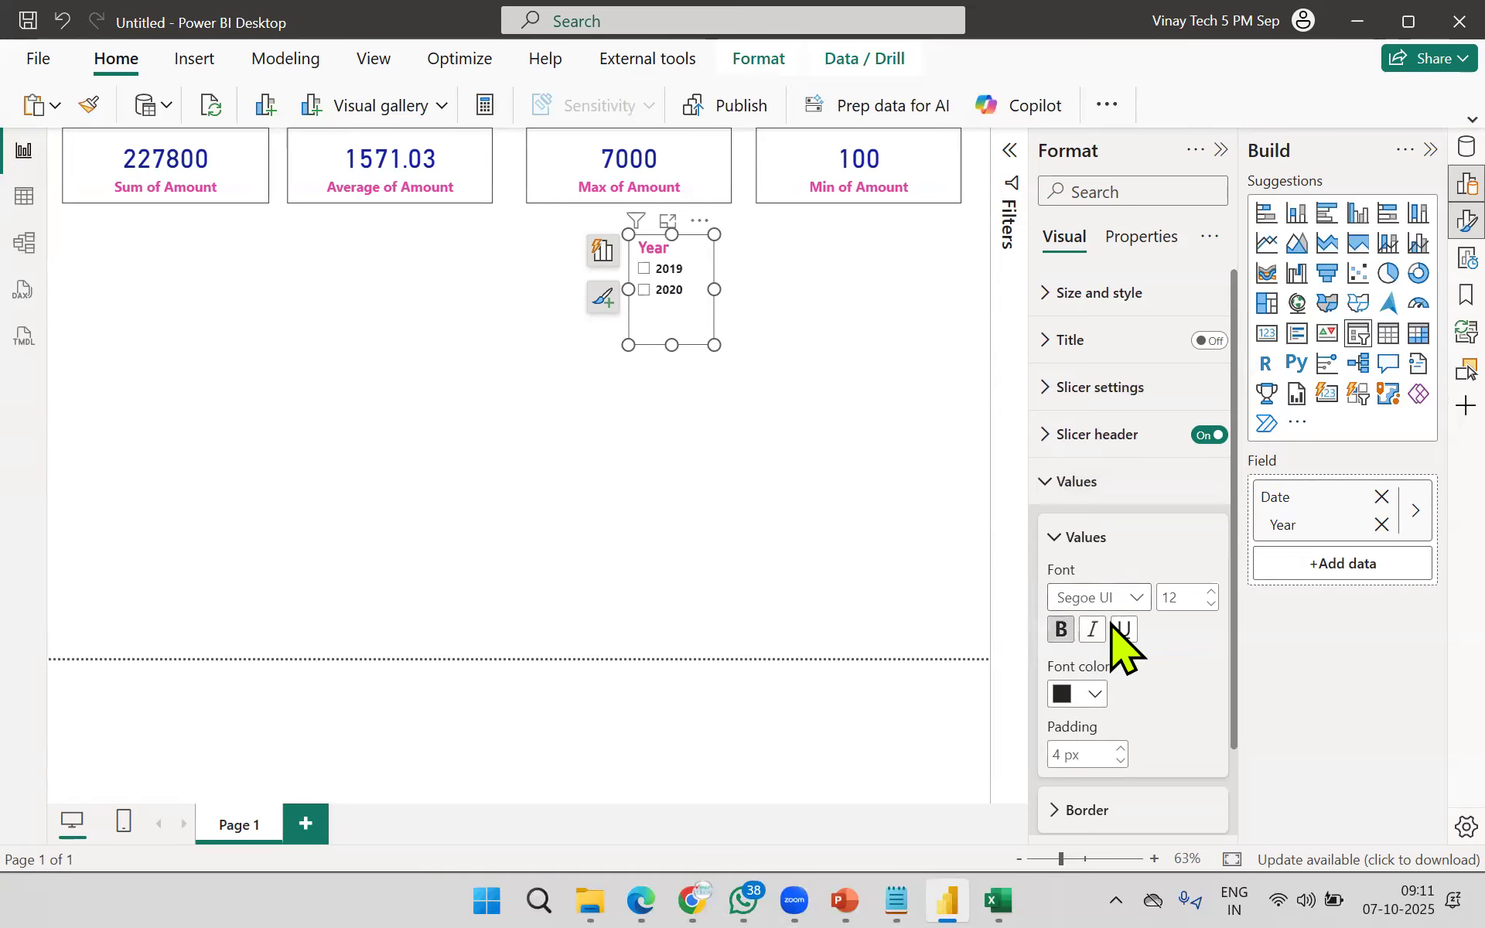
{"action": "left_click", "coordinate": [1211, 593]}
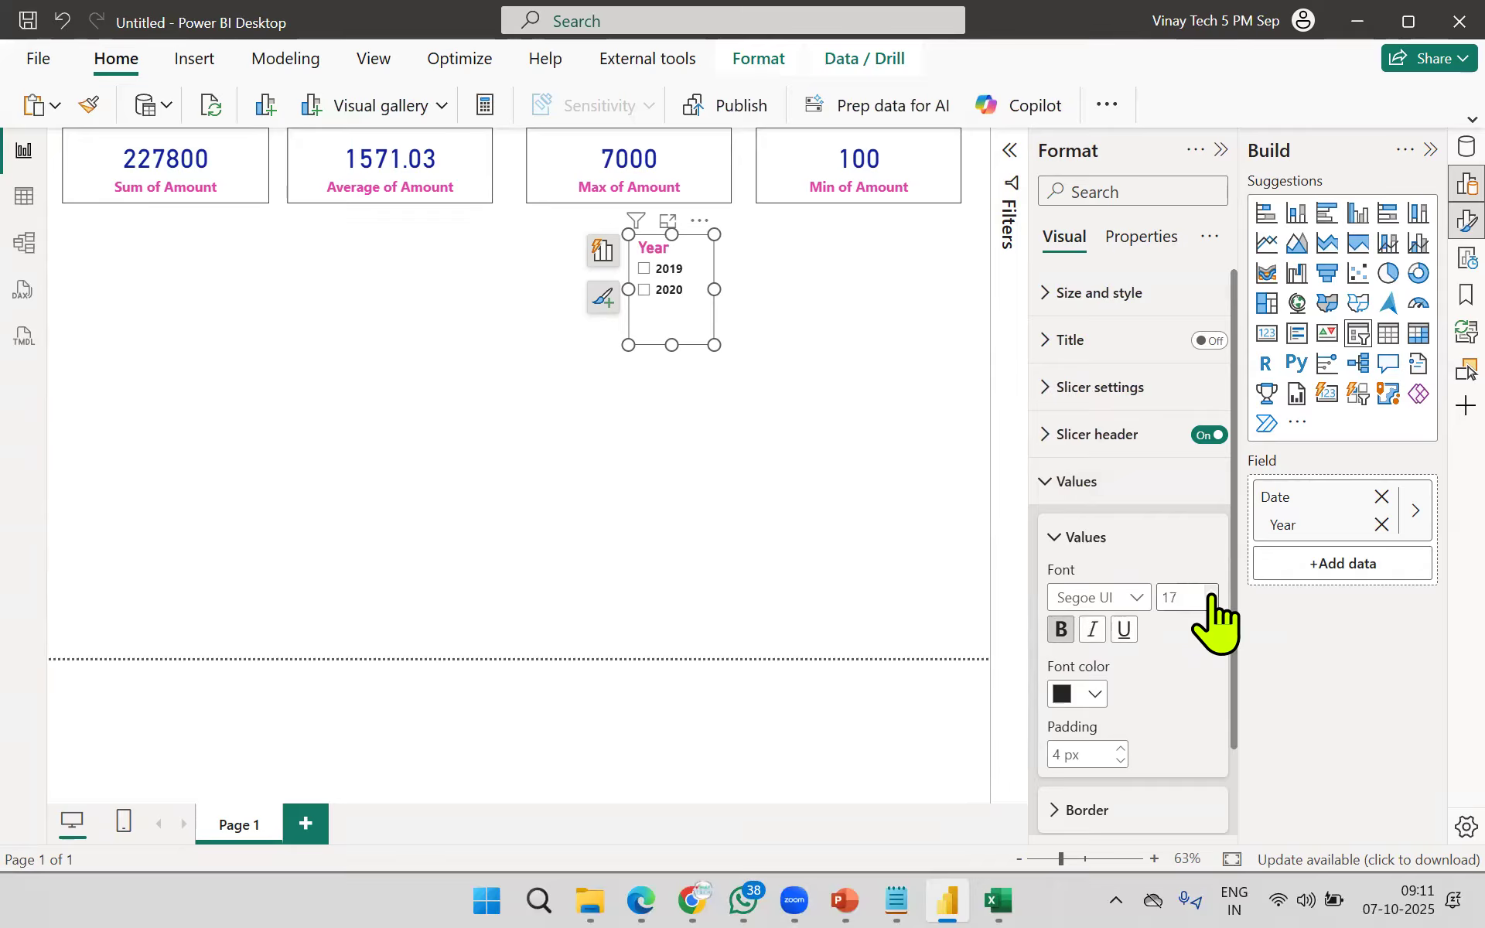
{"action": "left_click", "coordinate": [1211, 593]}
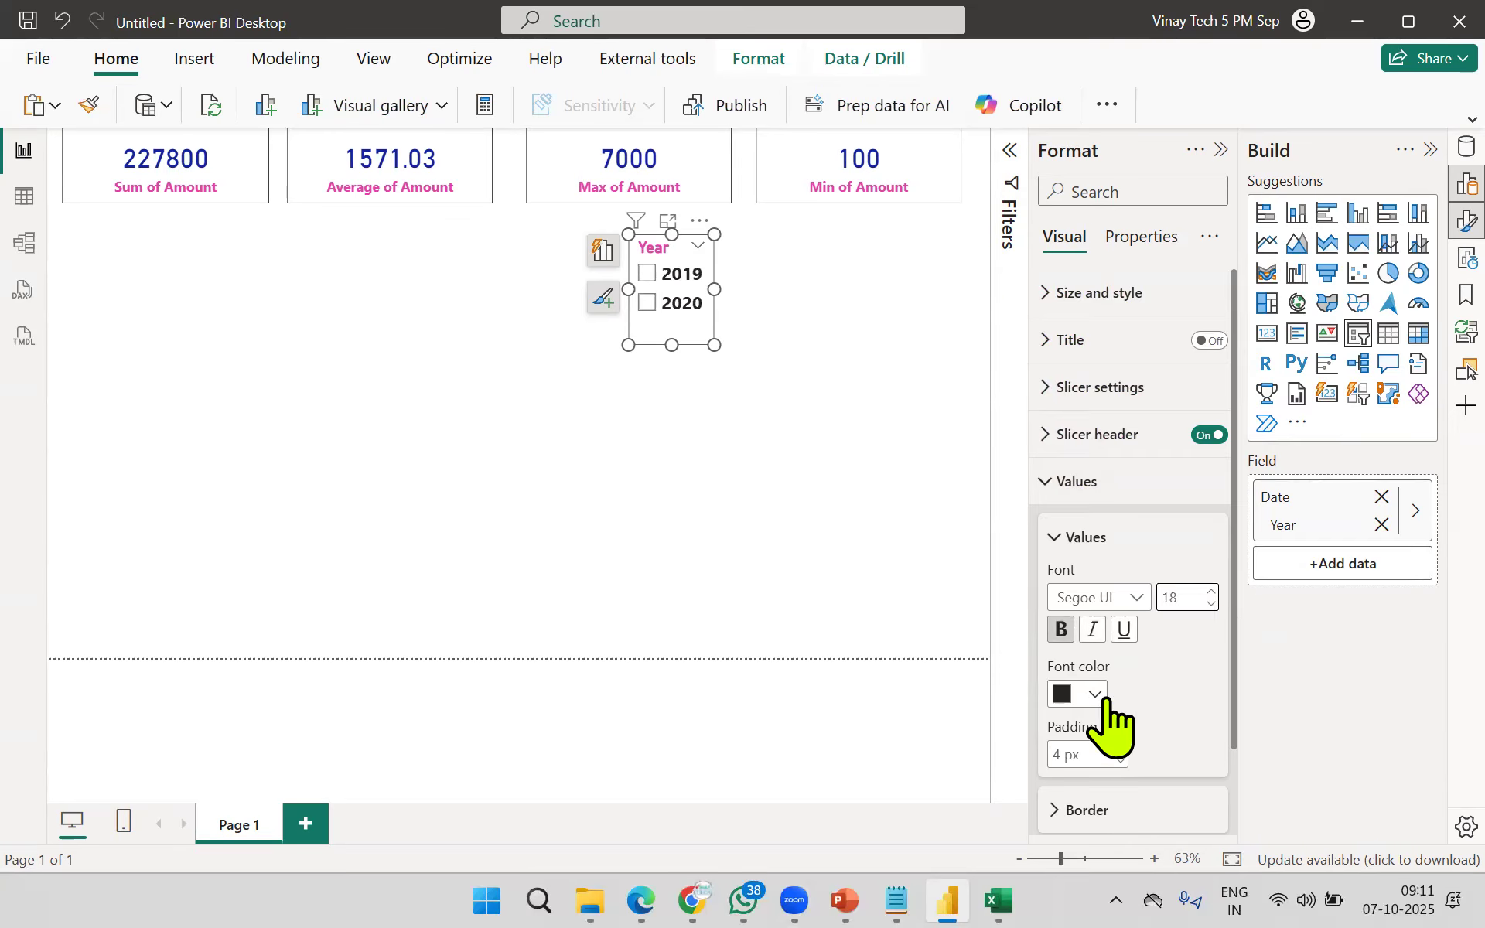
{"action": "left_click", "coordinate": [1093, 694]}
{"action": "left_click", "coordinate": [1114, 596]}
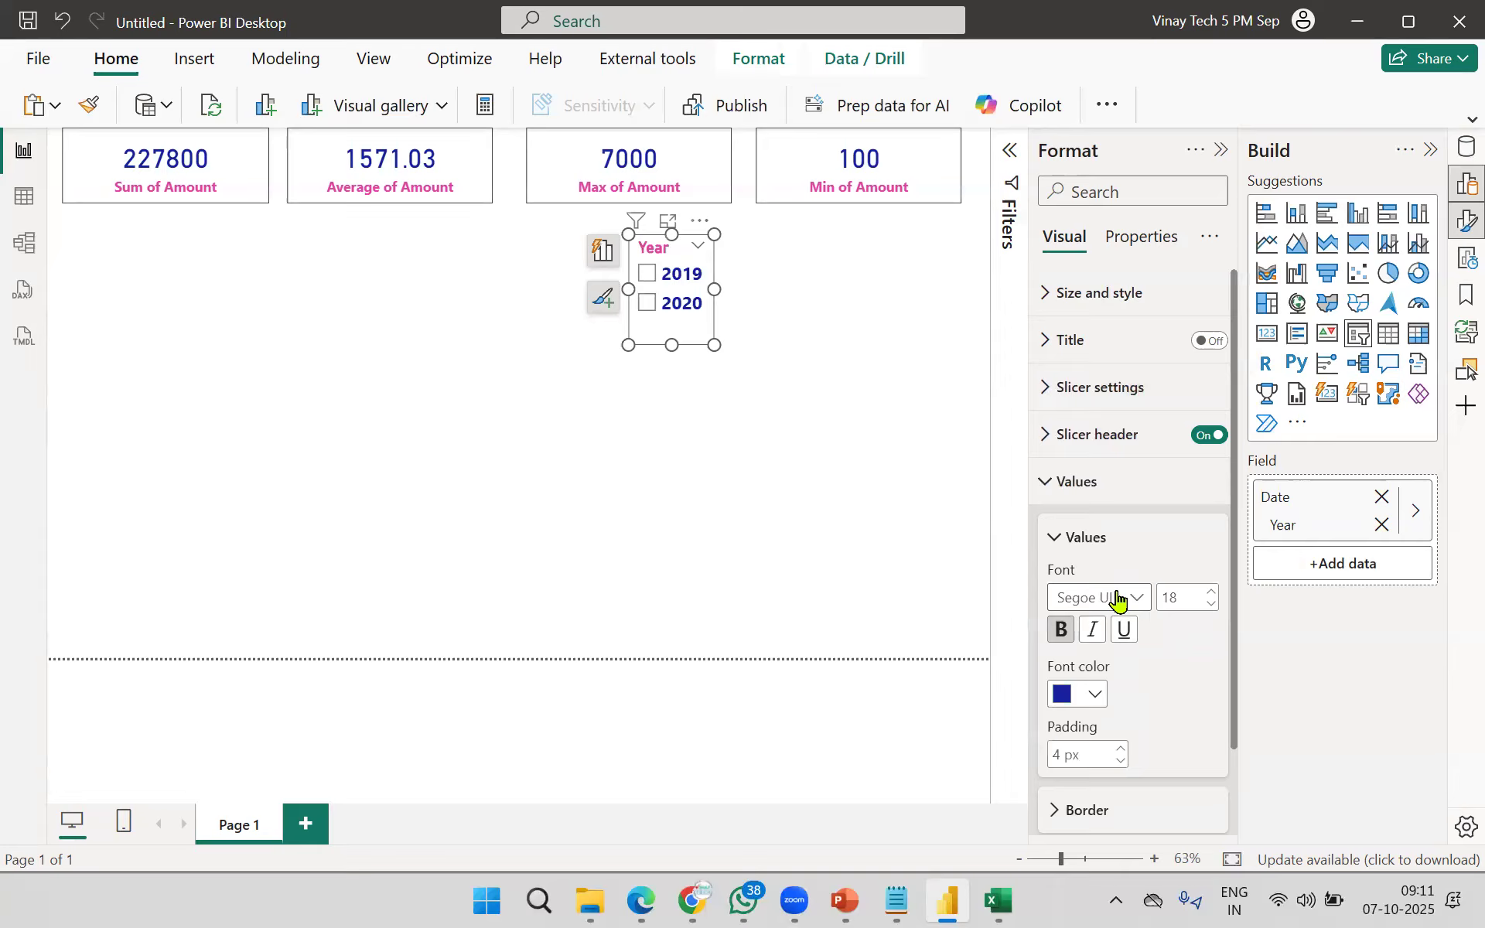
{"action": "left_click", "coordinate": [1048, 486]}
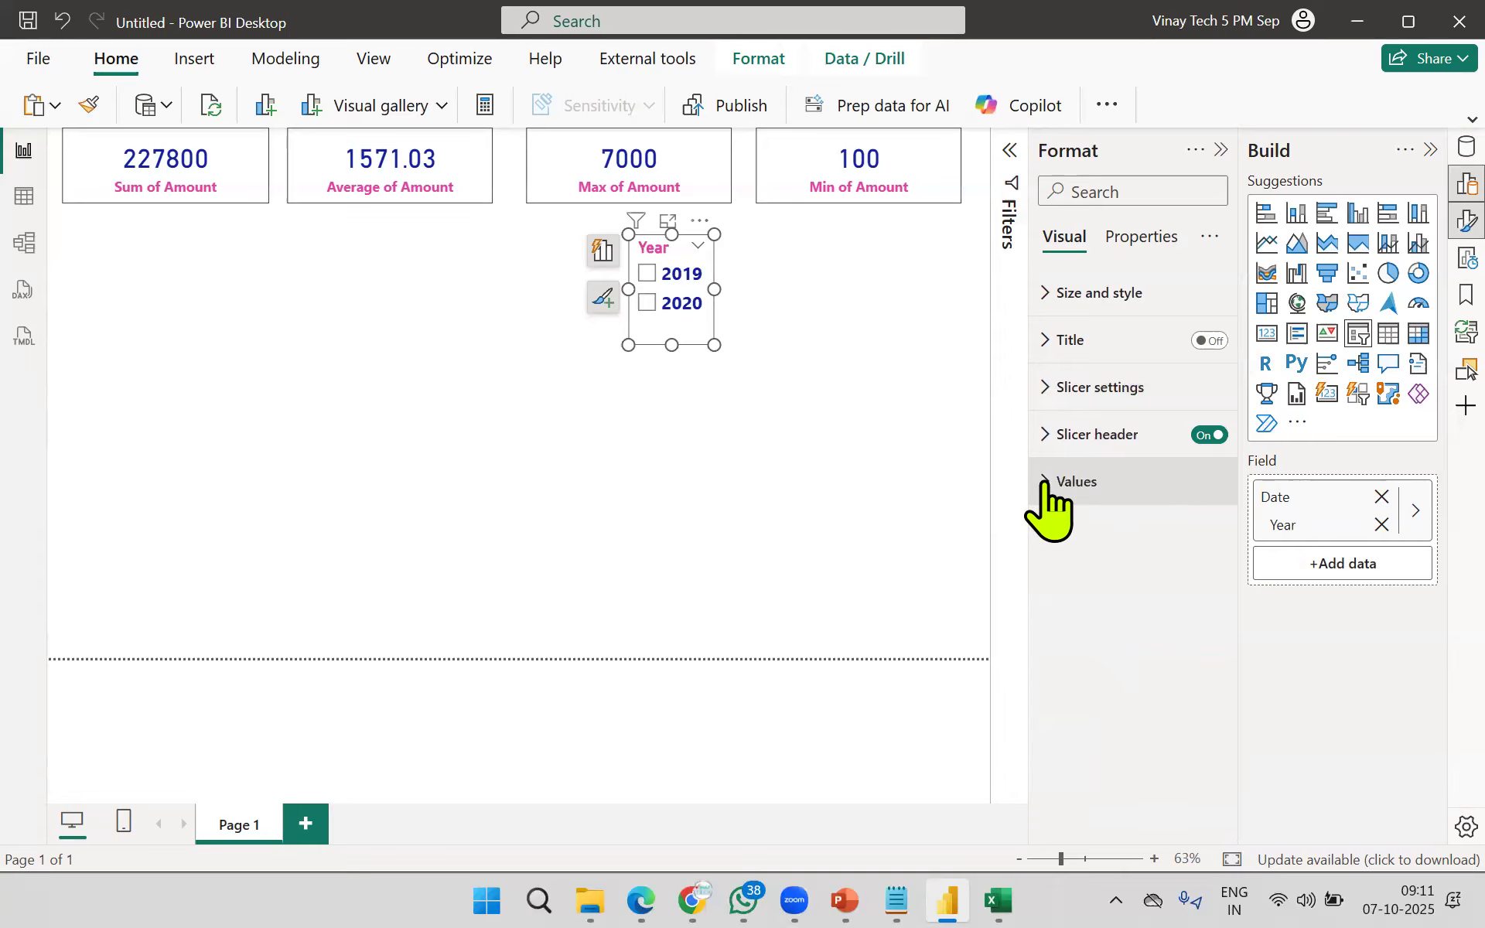
{"action": "left_click", "coordinate": [771, 437]}
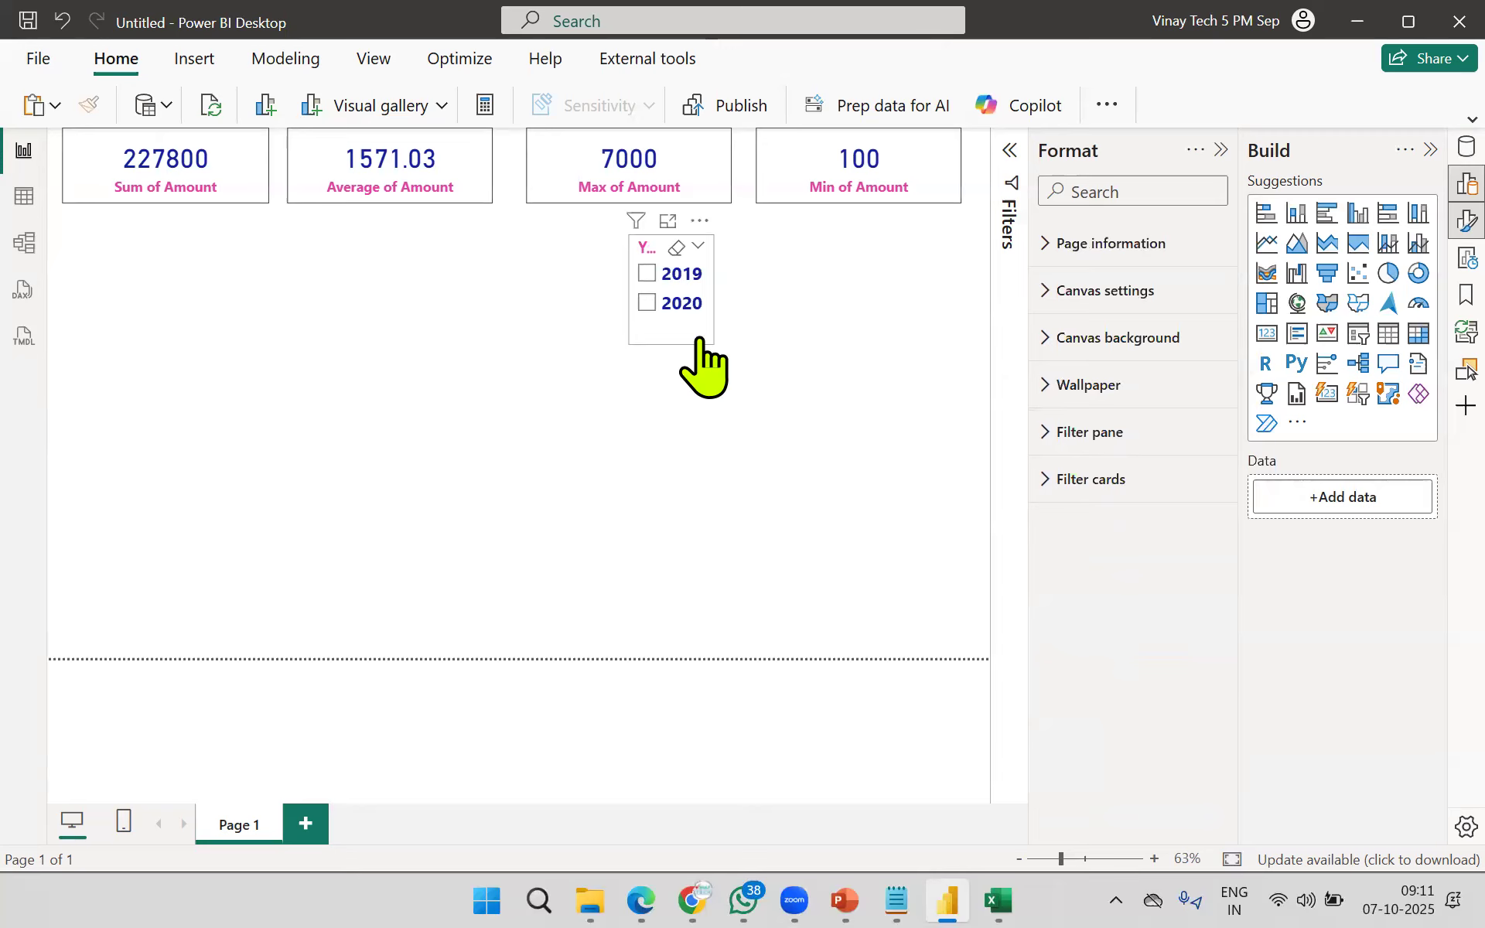
Step: Check how the Amount cards respond to filtering by 2019 and by 2020, and clear the Year selection
{"action": "left_click", "coordinate": [704, 343]}
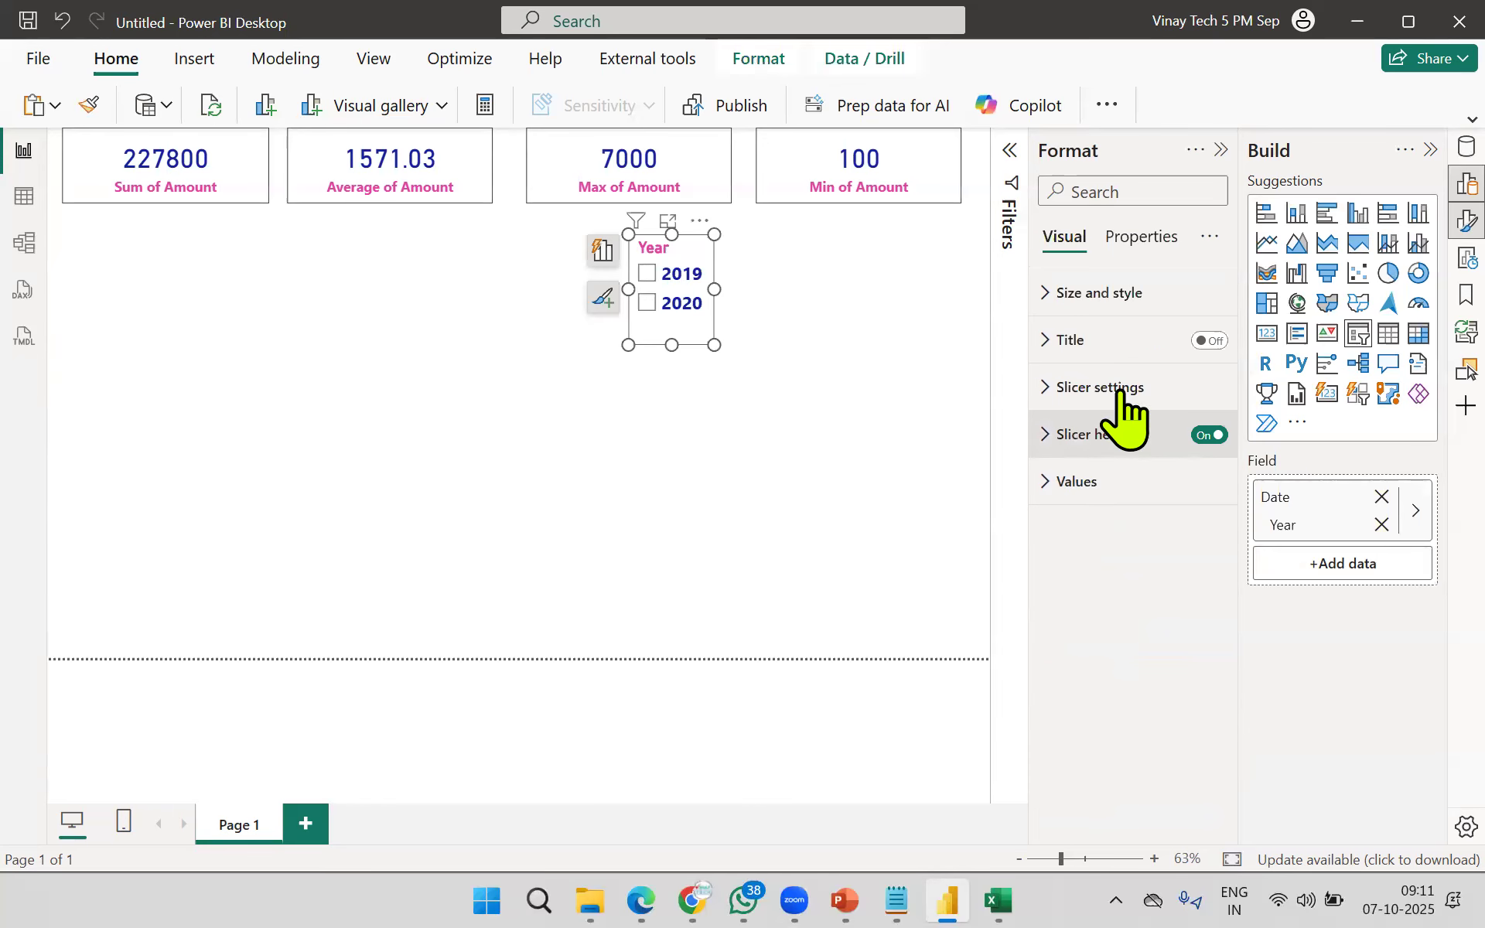
{"action": "left_click", "coordinate": [1038, 294]}
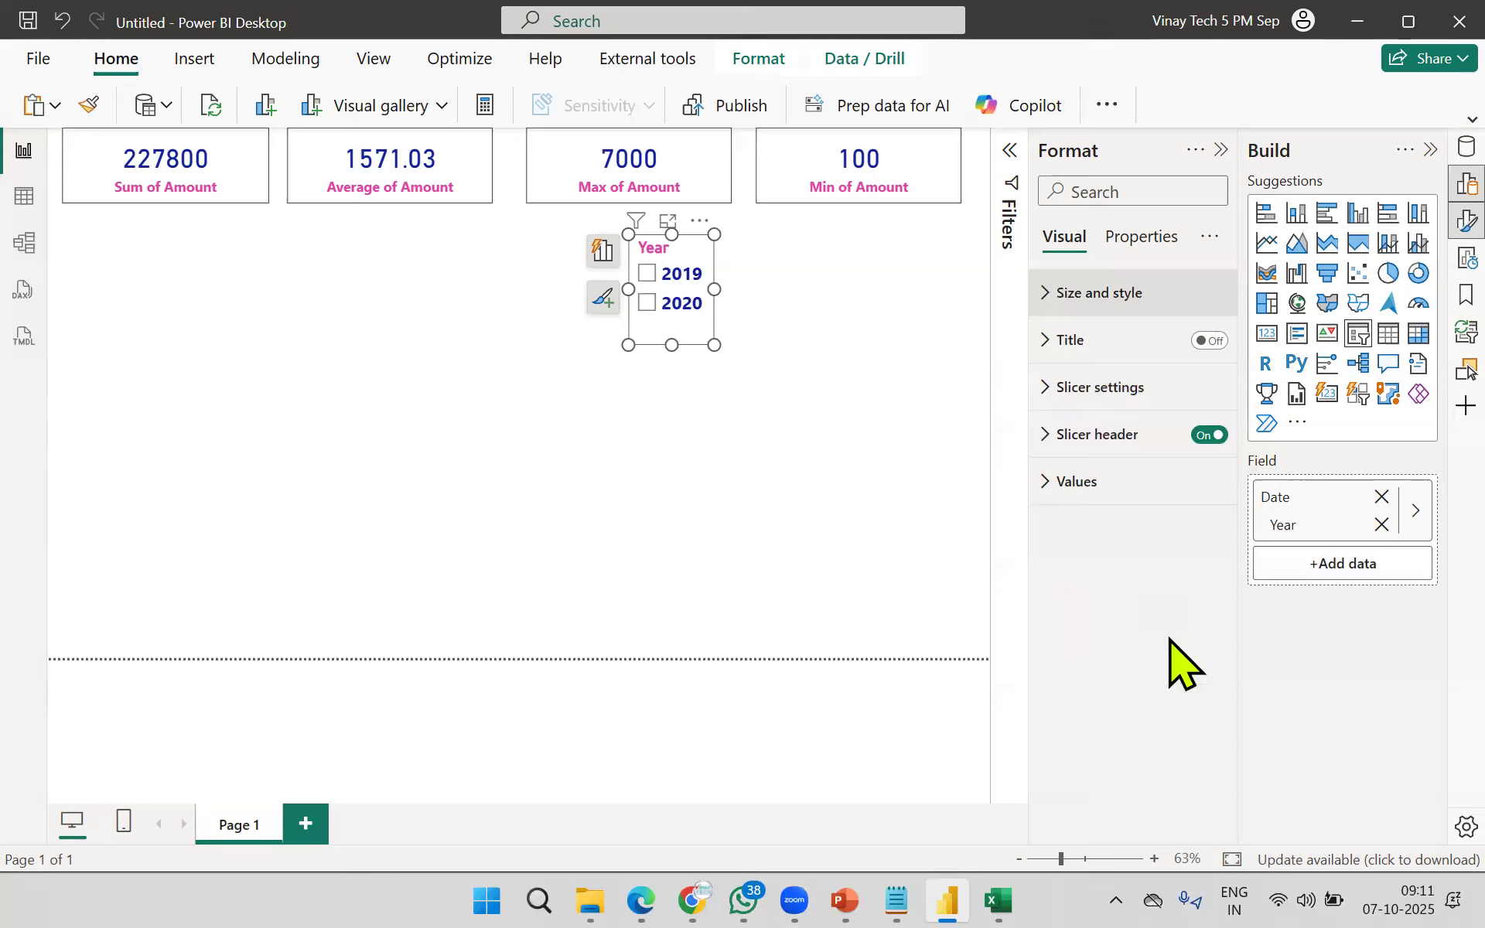
{"action": "left_click", "coordinate": [762, 495]}
{"action": "left_click", "coordinate": [647, 274]}
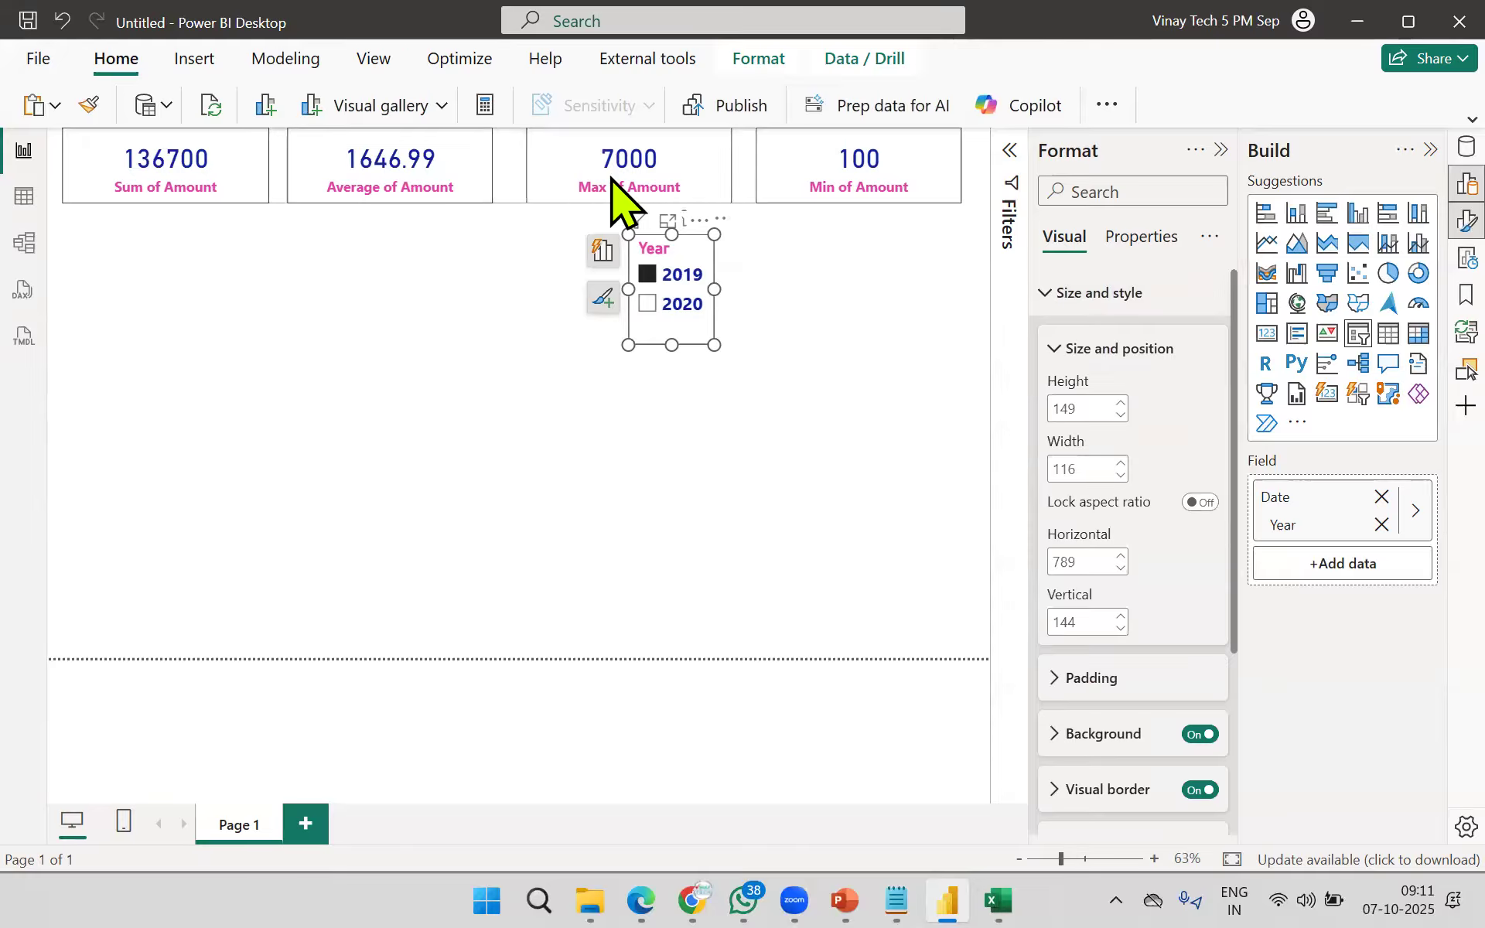
{"action": "left_click", "coordinate": [677, 305]}
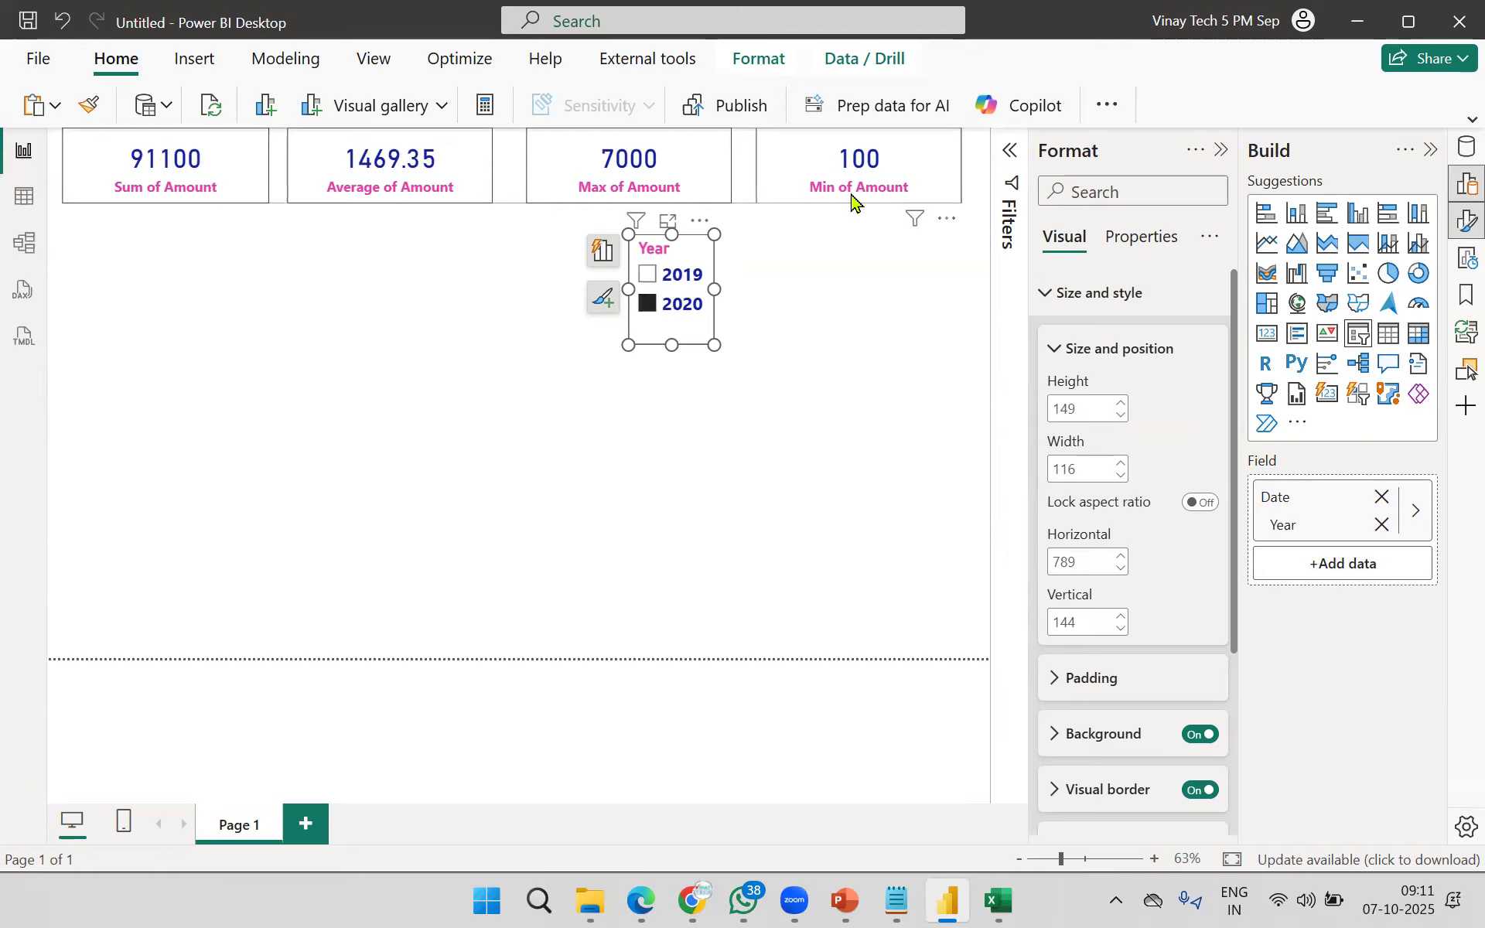
{"action": "left_click", "coordinate": [679, 305]}
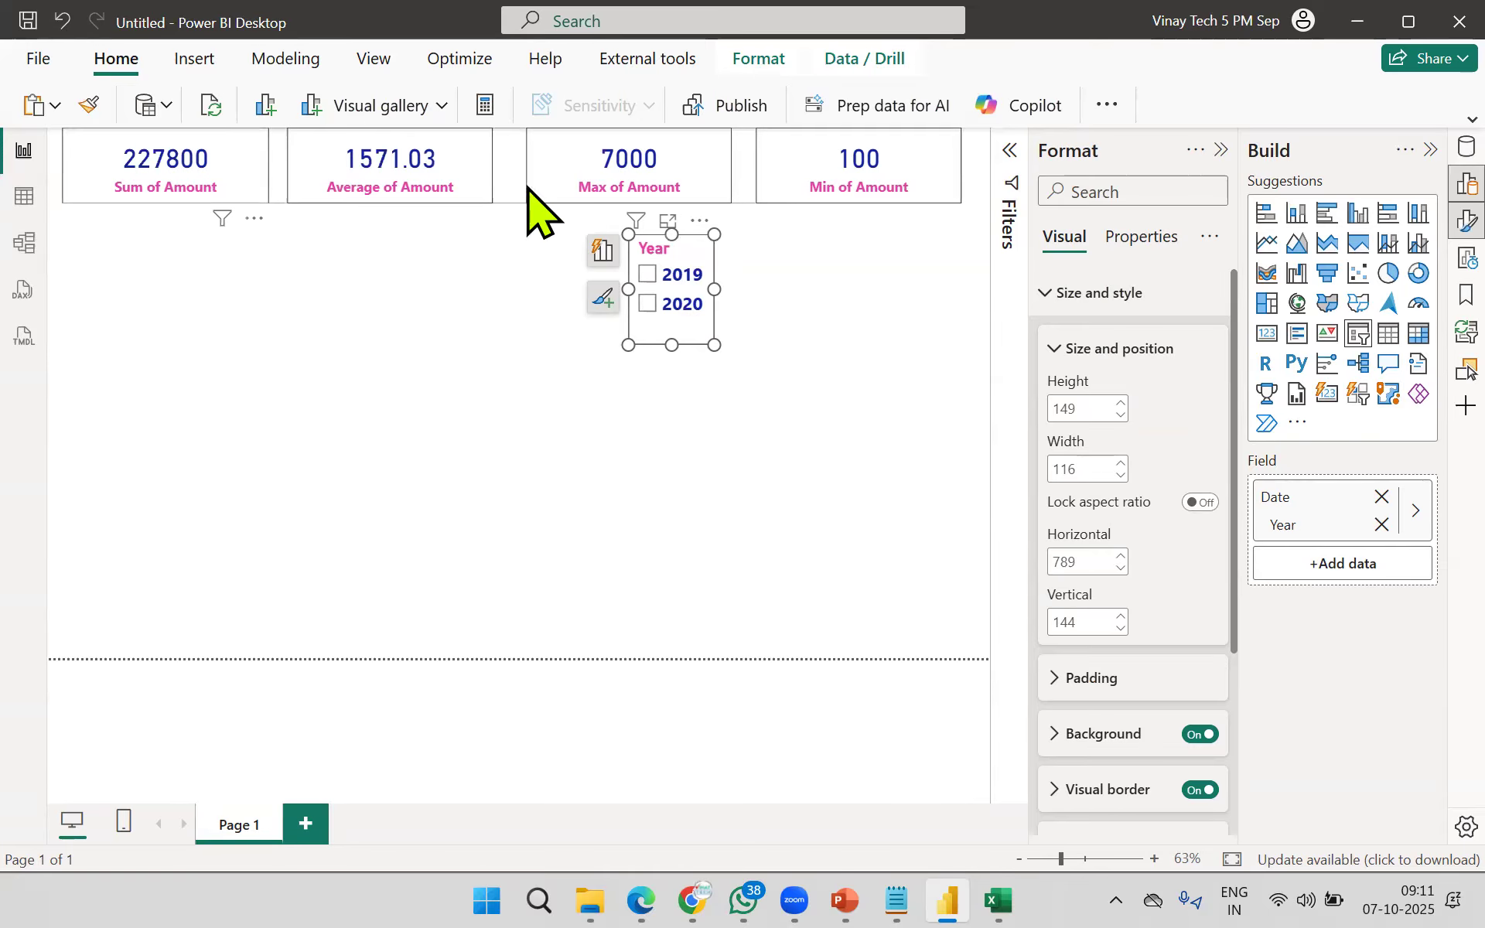
{"action": "left_click", "coordinate": [838, 508]}
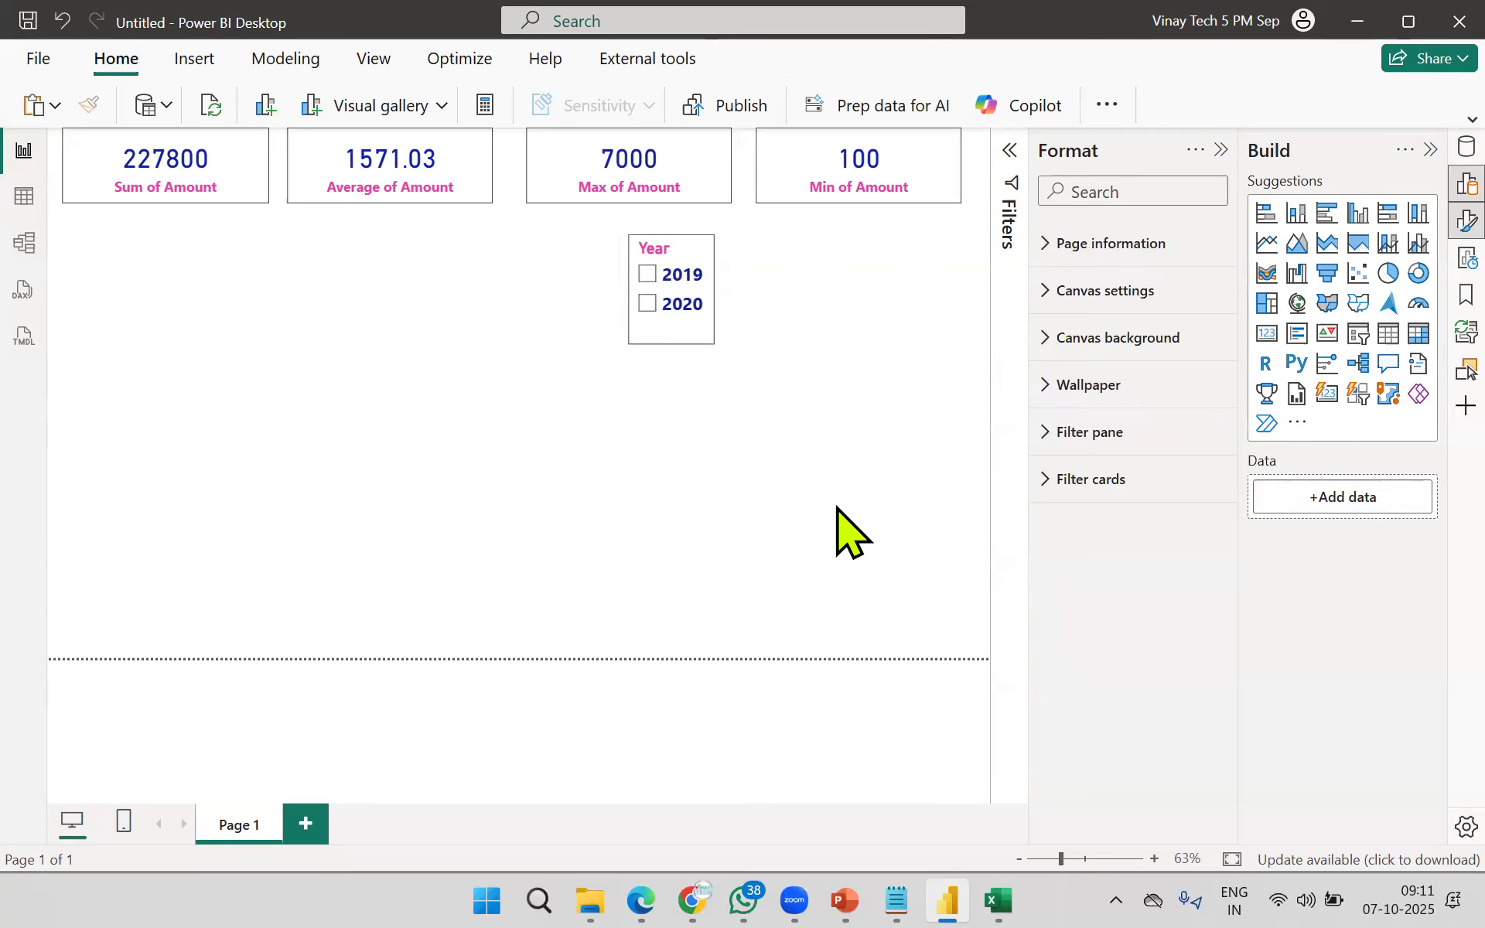
Step: Duplicate the Year slicer and place the copy directly beside the original, below the Min of Amount card
{"action": "left_click", "coordinate": [685, 368]}
{"action": "left_click", "coordinate": [822, 371]}
{"action": "left_click_drag", "start_coordinate": [665, 325], "coordinate": [776, 308]}
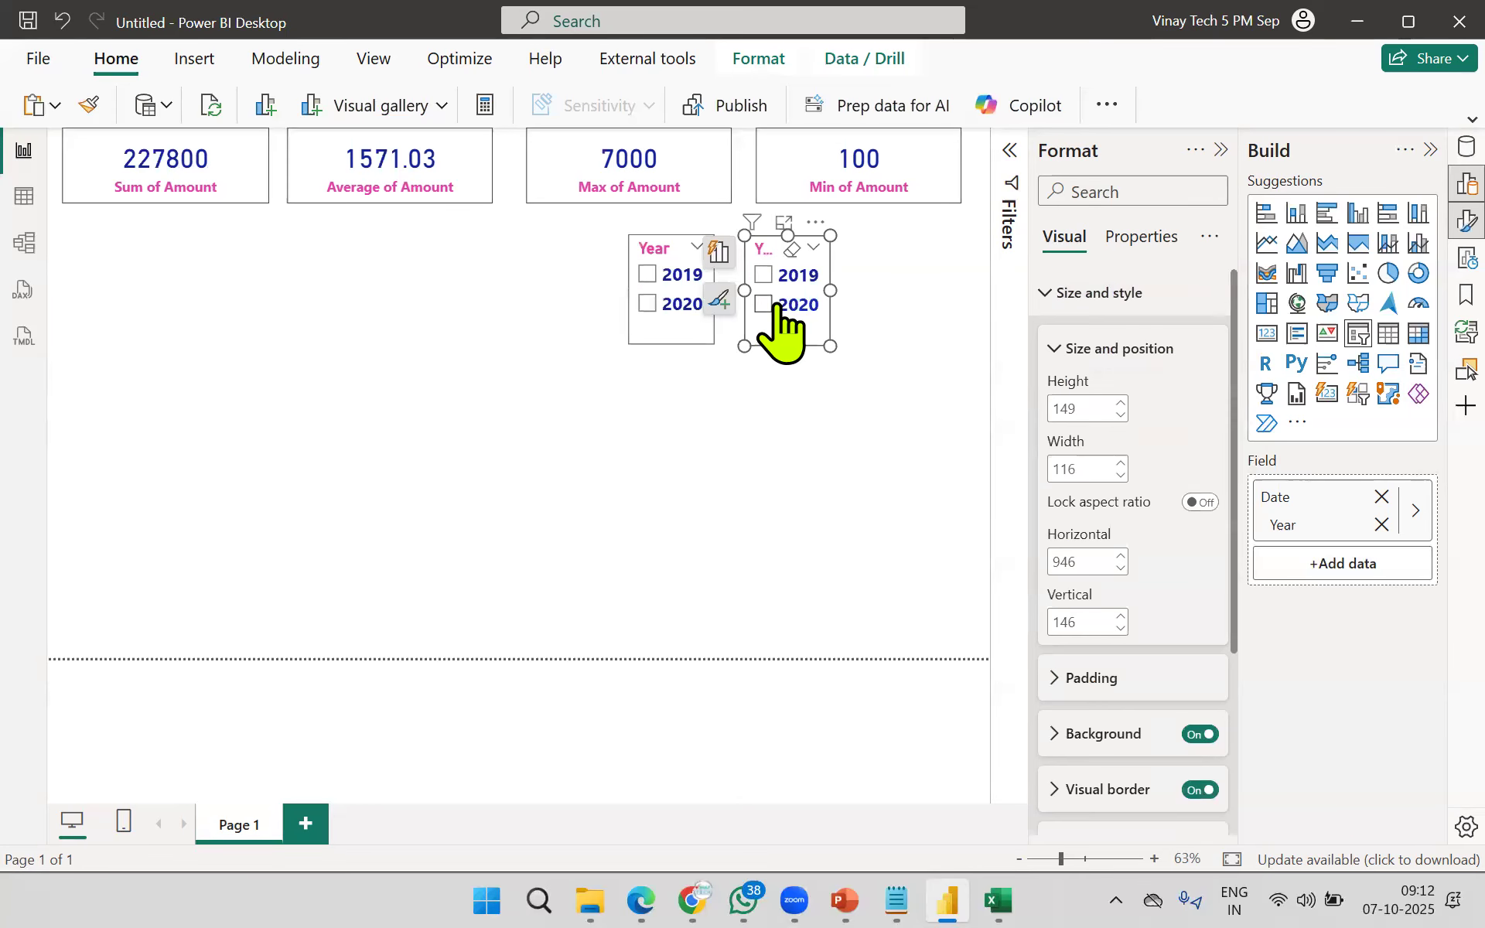
{"action": "left_click", "coordinate": [775, 307]}
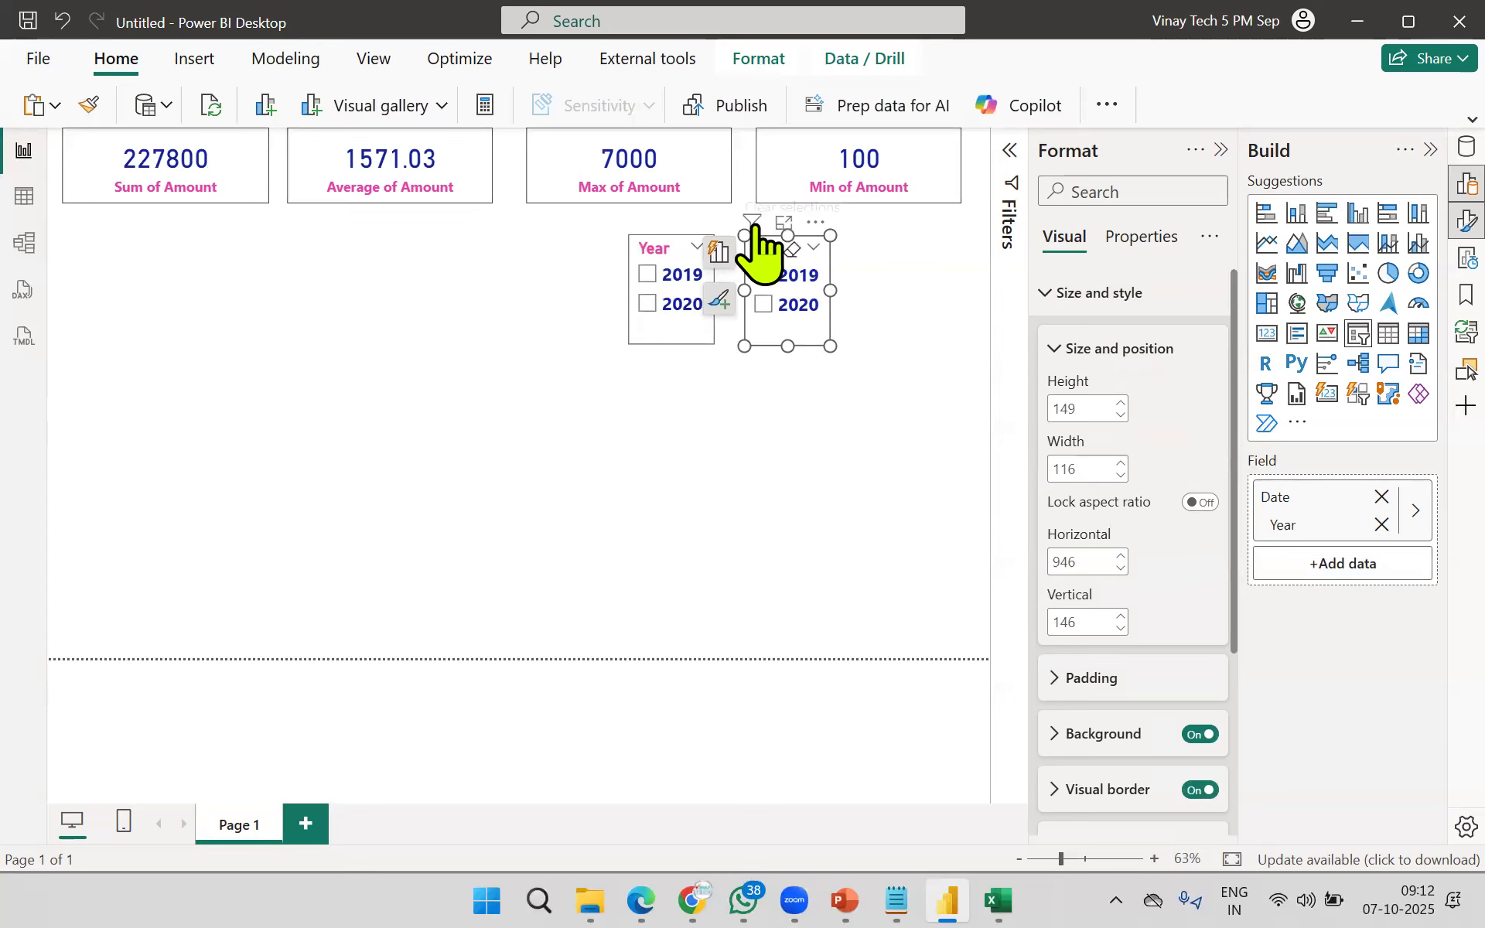
Step: Replace the copied slicer's field with Month from the Date hierarchy and enlarge it to about 212 wide by 573 high
{"action": "left_click", "coordinate": [1382, 498]}
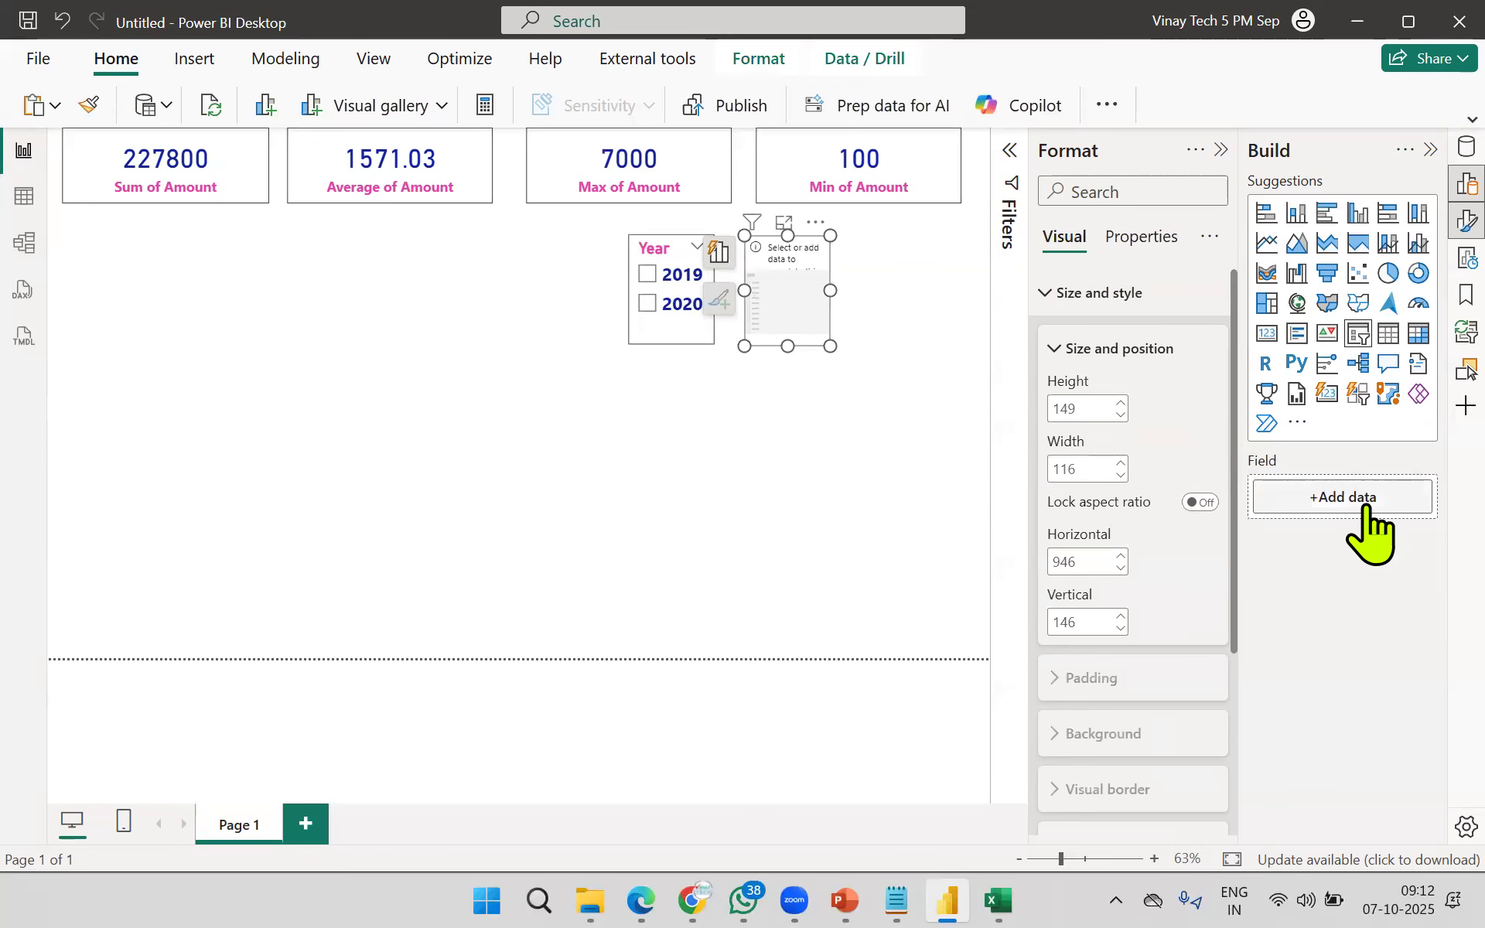
{"action": "left_click", "coordinate": [1356, 503]}
{"action": "left_click", "coordinate": [1017, 393]}
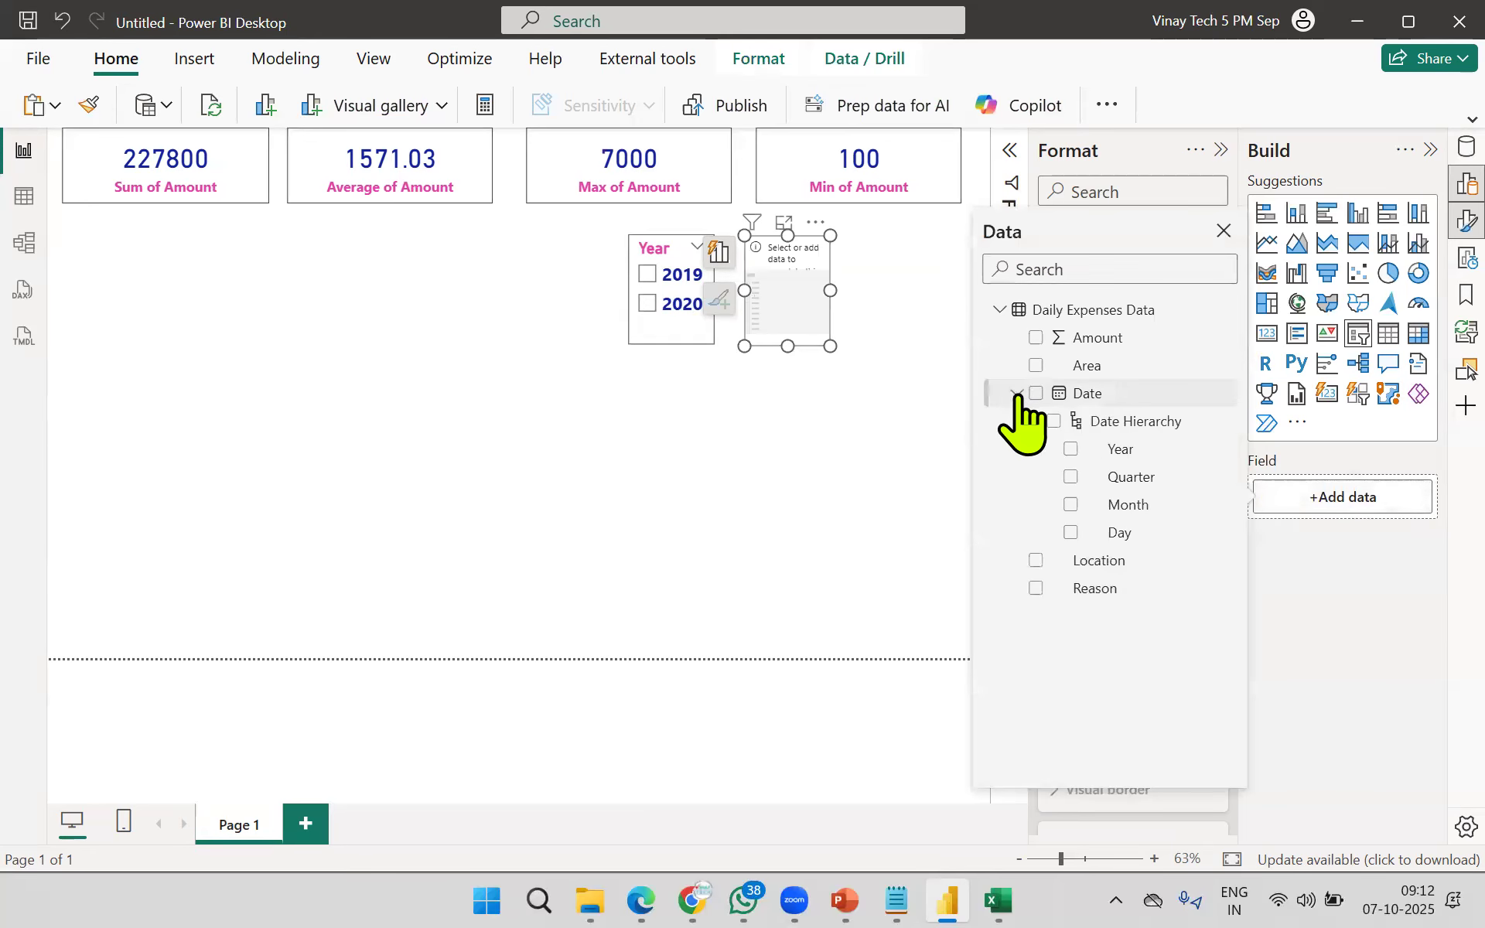
{"action": "left_click", "coordinate": [1070, 504]}
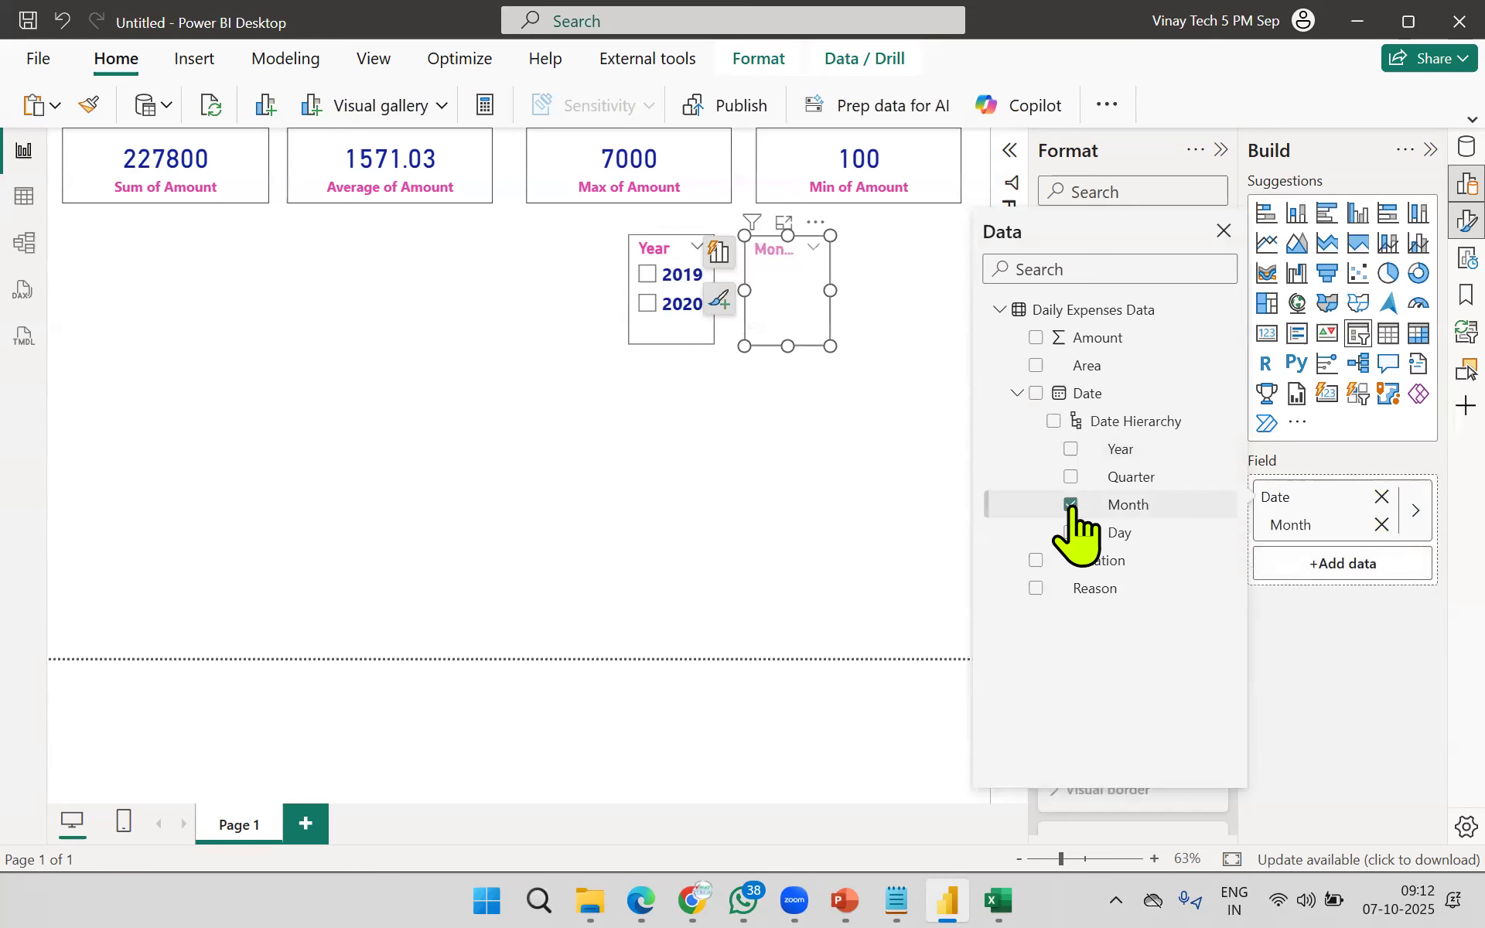
{"action": "left_click", "coordinate": [860, 483]}
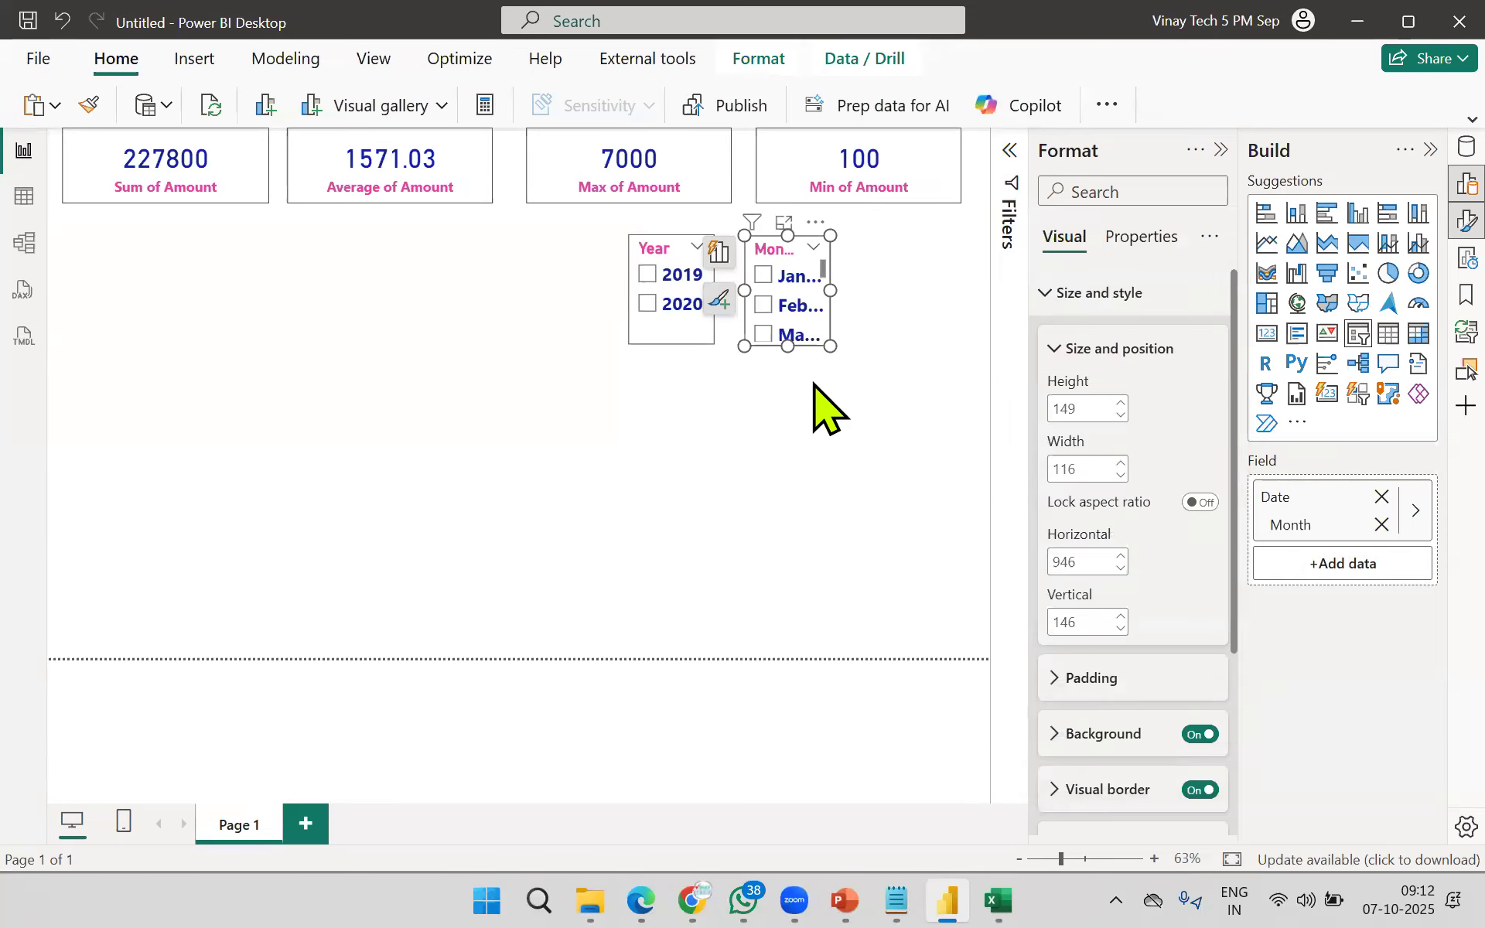
{"action": "left_click_drag", "start_coordinate": [783, 554], "coordinate": [912, 667]}
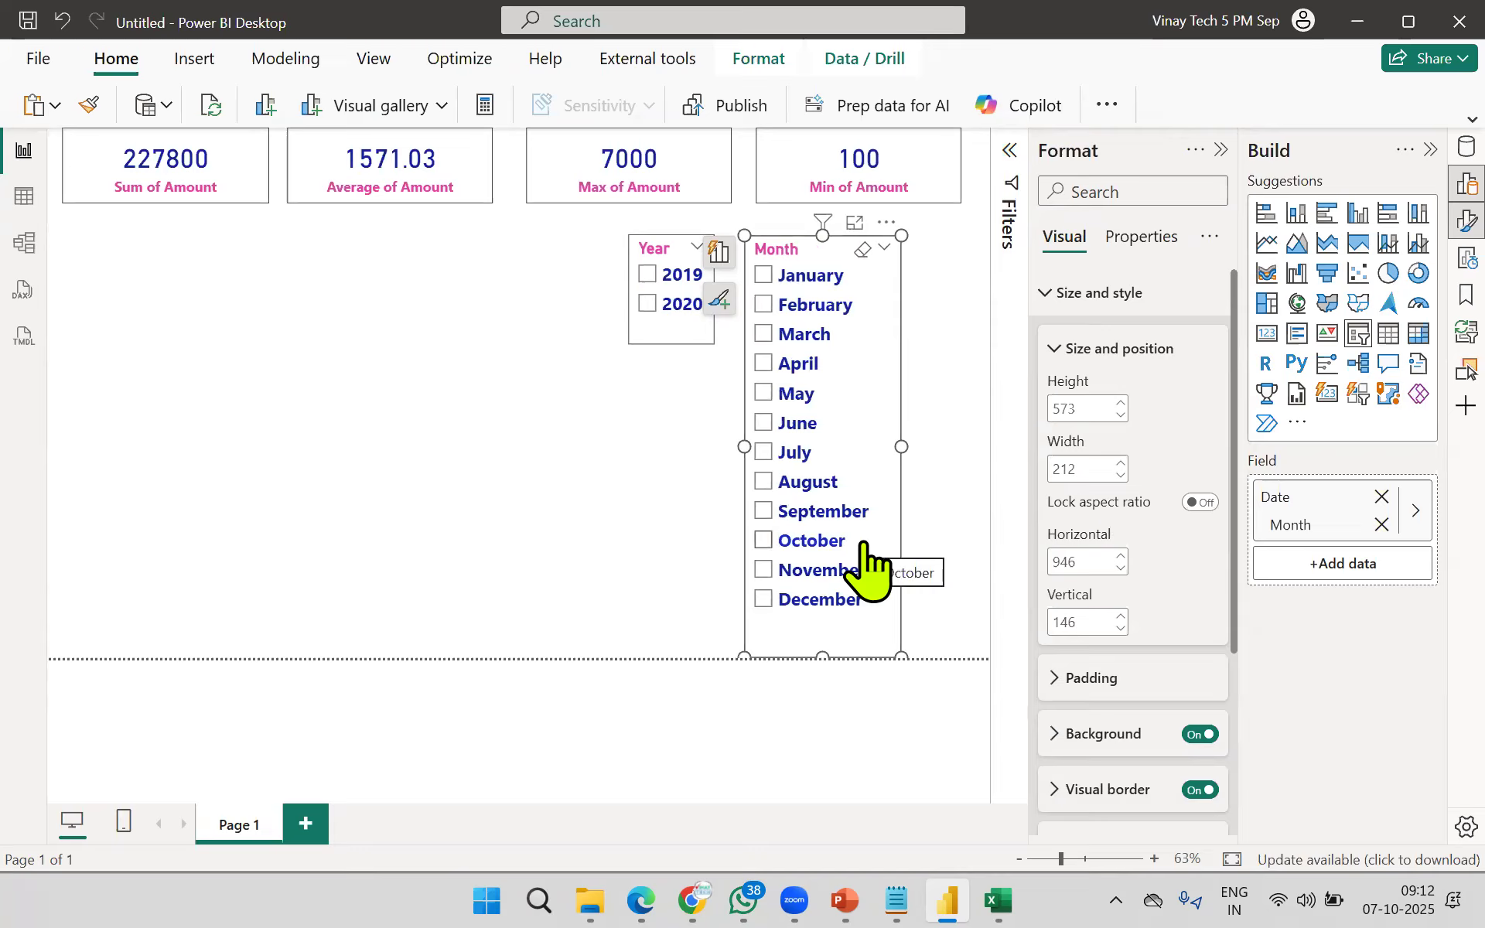
Step: Filter the Month slicer visual to July and August only, and shorten it to about 146 high
{"action": "left_click", "coordinate": [1011, 155]}
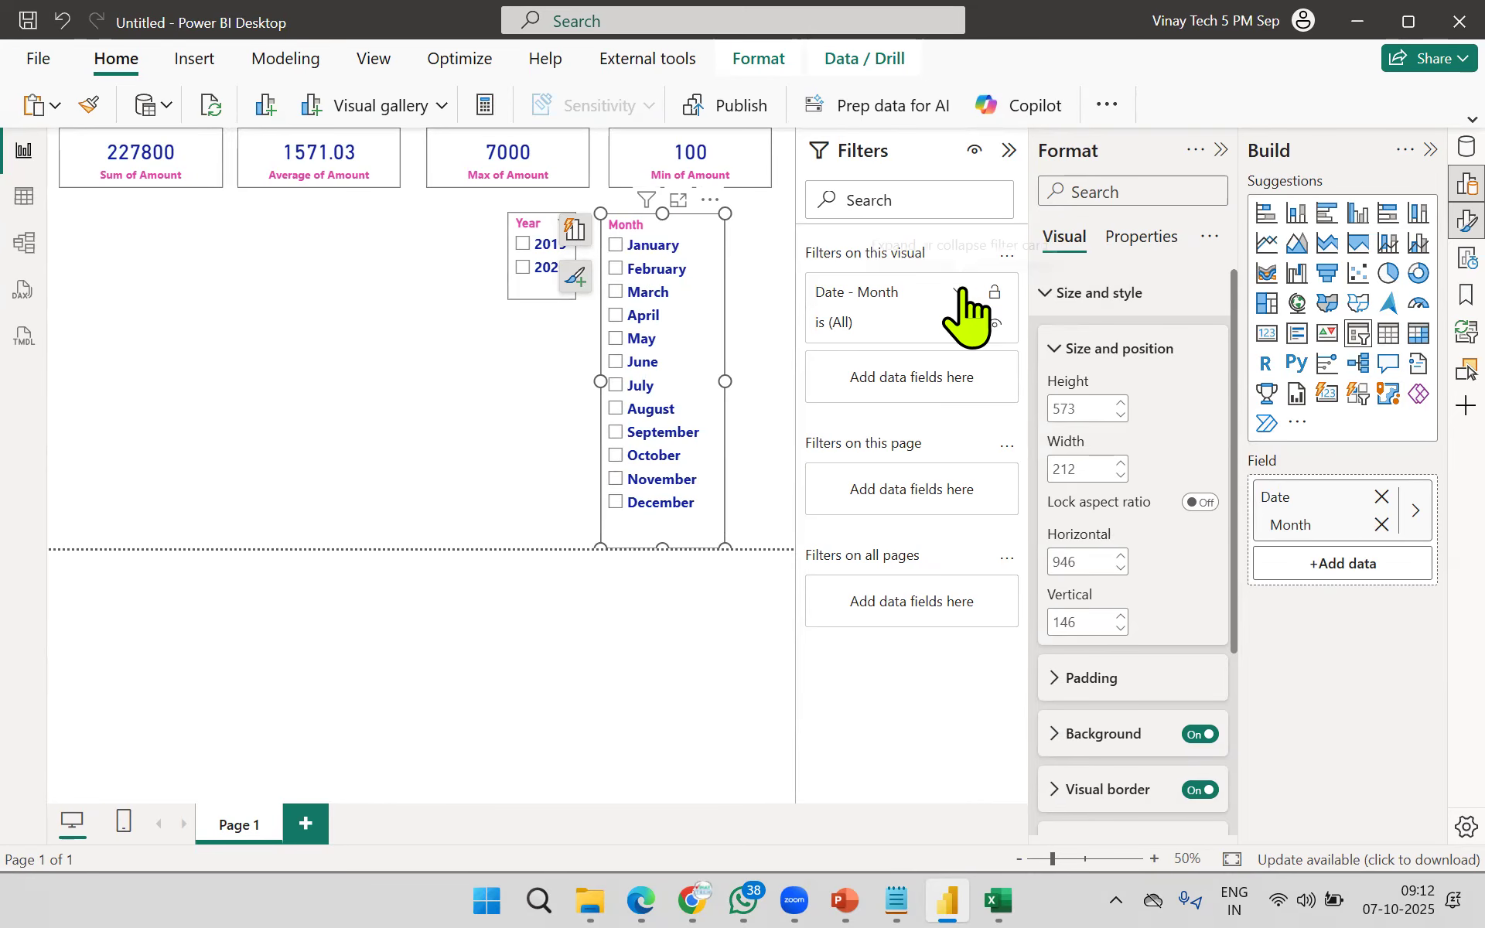
{"action": "left_click", "coordinate": [959, 294]}
{"action": "scroll", "coordinate": [880, 582], "scroll_direction": "down", "scroll_amount": 3}
{"action": "left_click", "coordinate": [832, 511]}
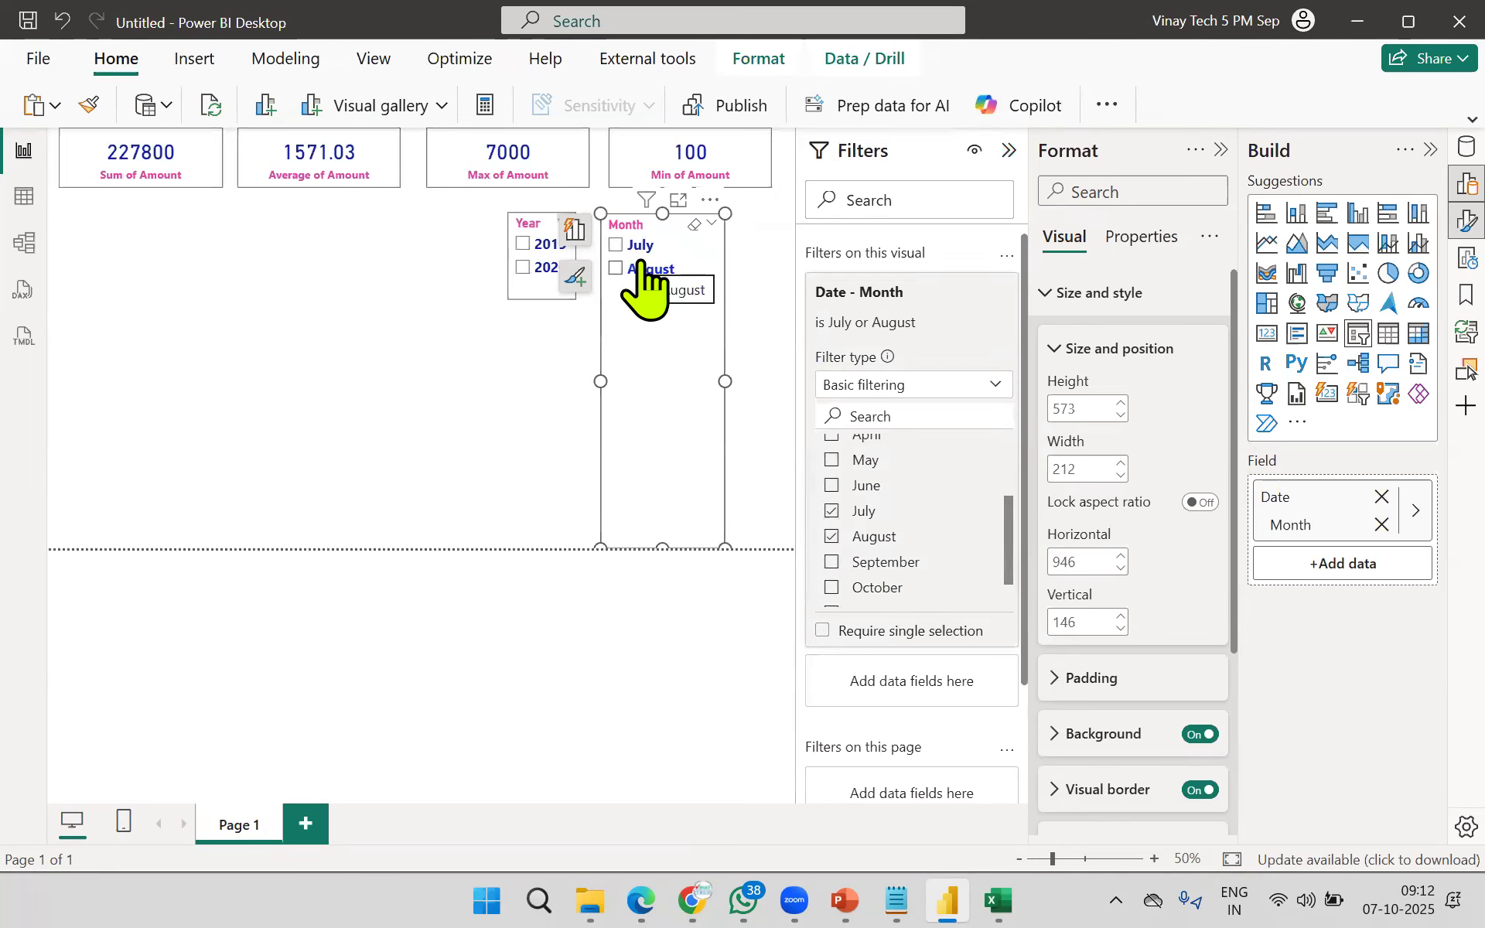
{"action": "left_click_drag", "start_coordinate": [663, 549], "coordinate": [667, 294]}
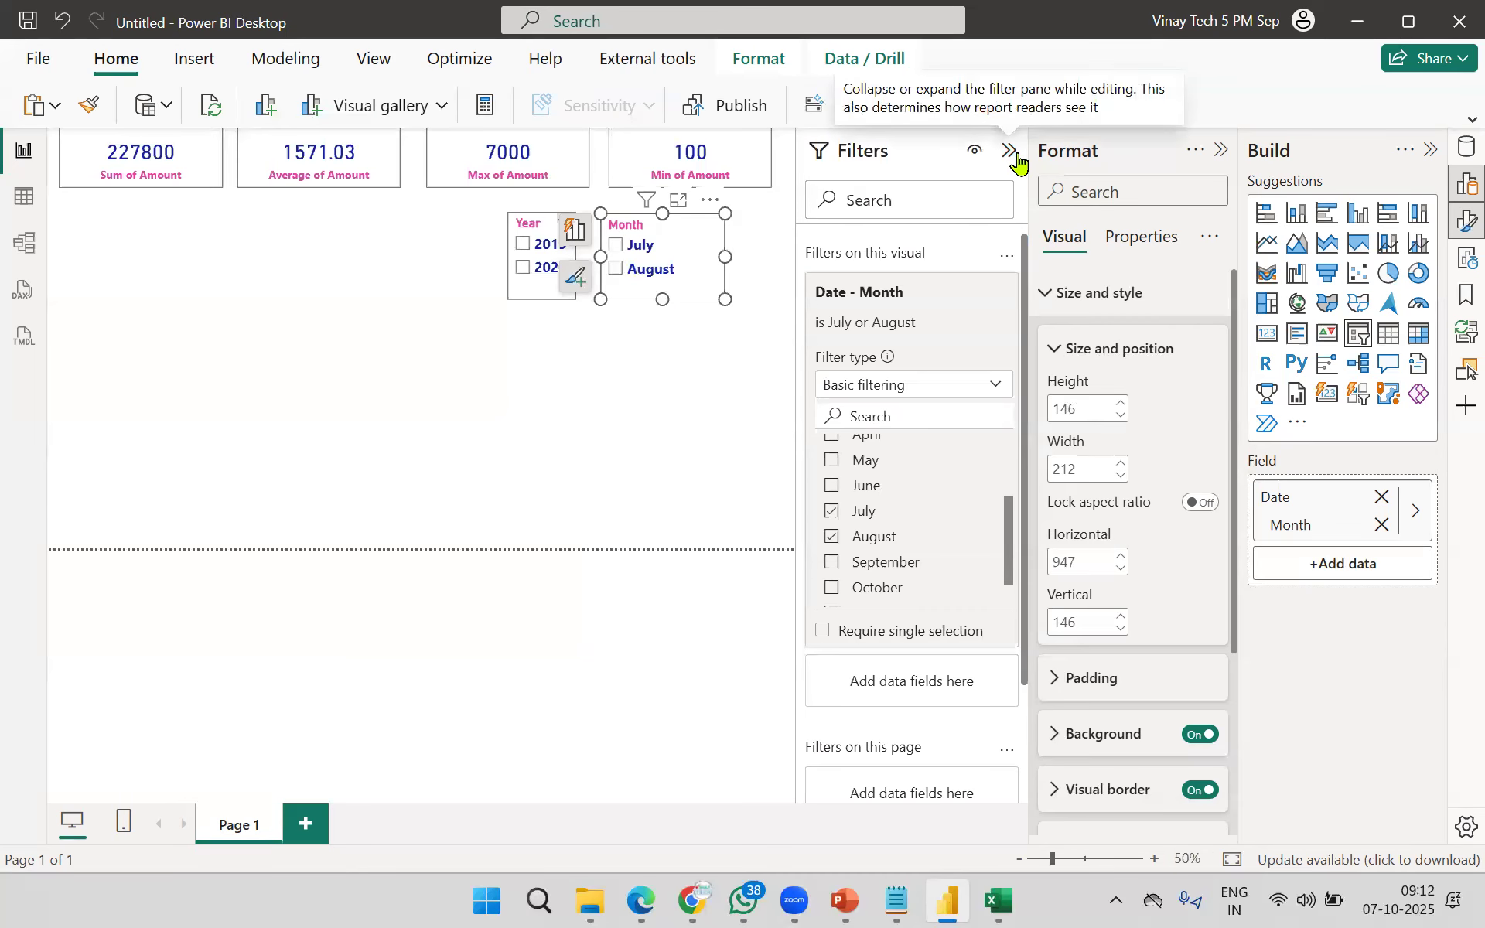
Step: Collapse the side panes, check the cards for July, August and August 2020, and clear both slicers
{"action": "left_click", "coordinate": [1011, 151]}
{"action": "left_click", "coordinate": [1220, 151]}
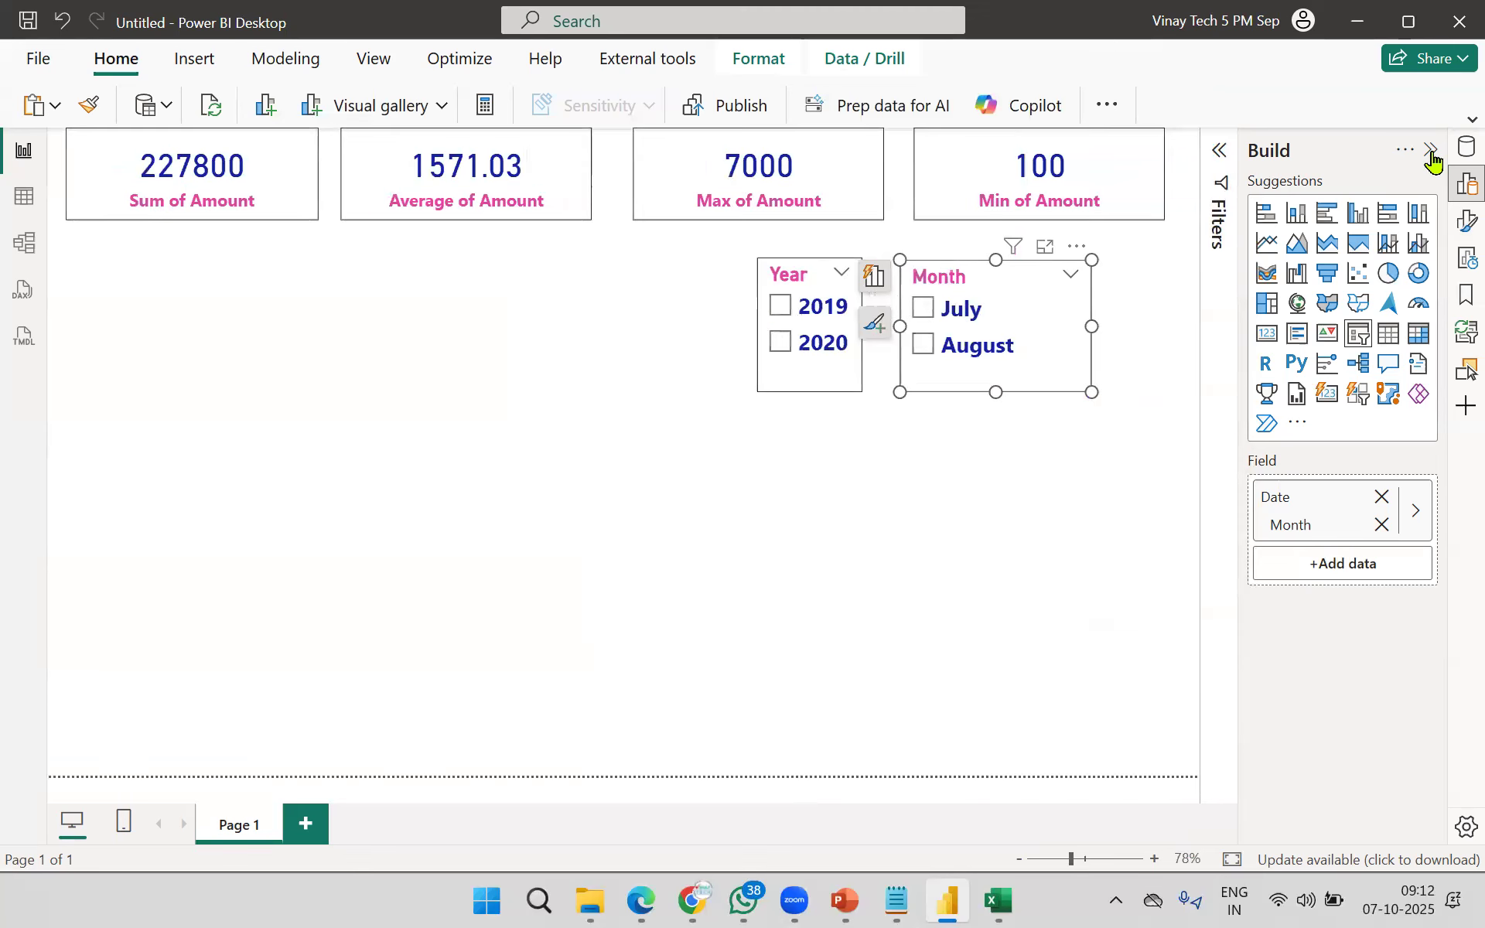
{"action": "left_click", "coordinate": [1431, 152]}
{"action": "left_click", "coordinate": [1038, 313]}
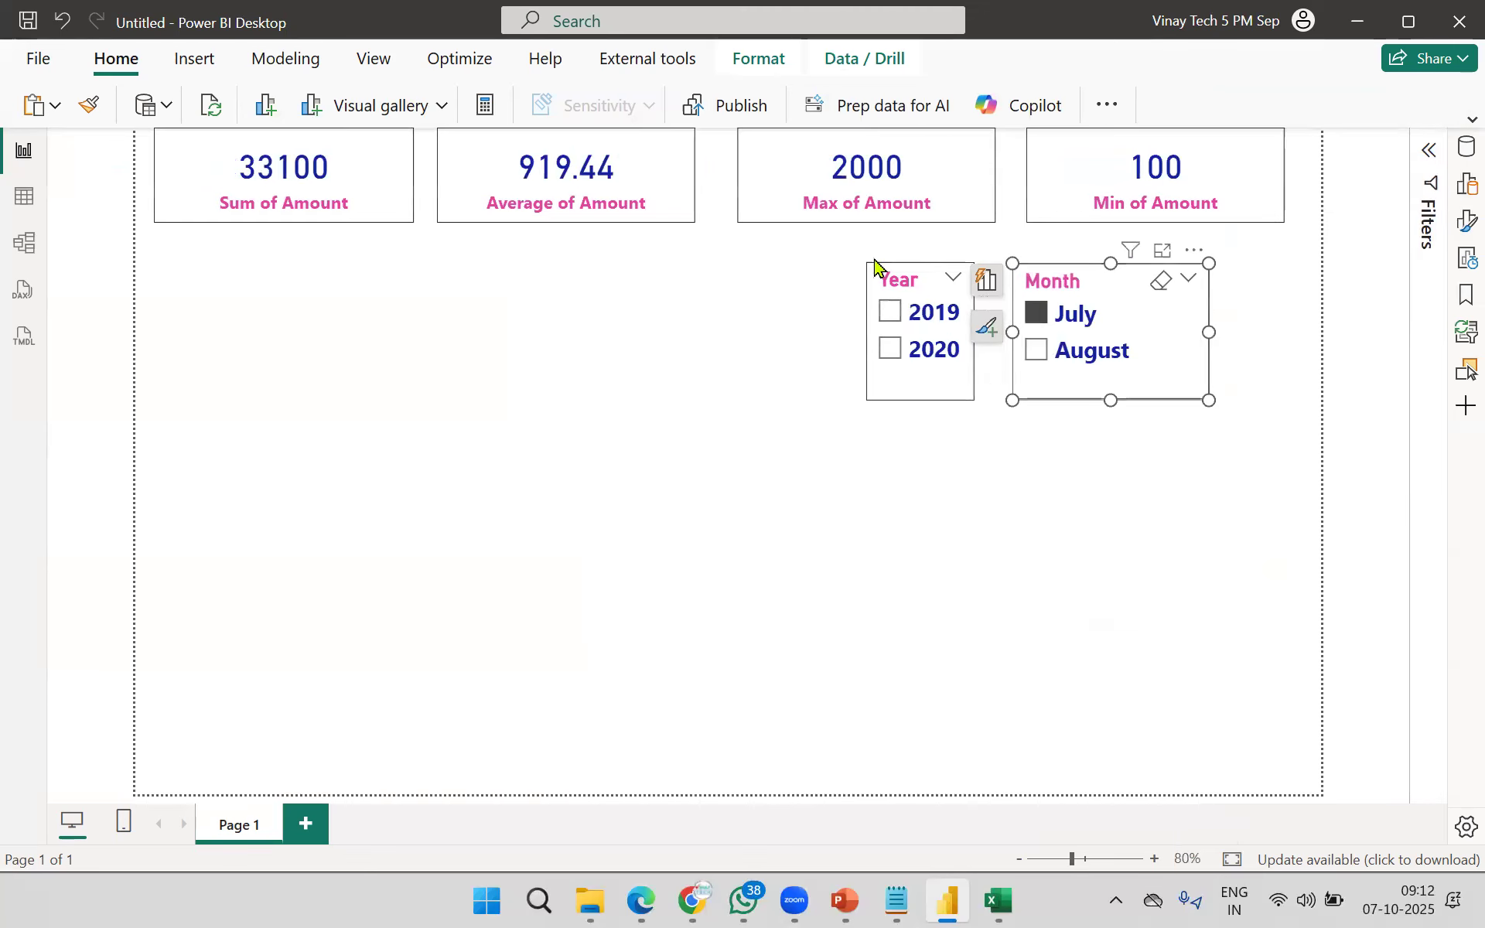
{"action": "left_click", "coordinate": [1029, 358]}
{"action": "left_click", "coordinate": [936, 352]}
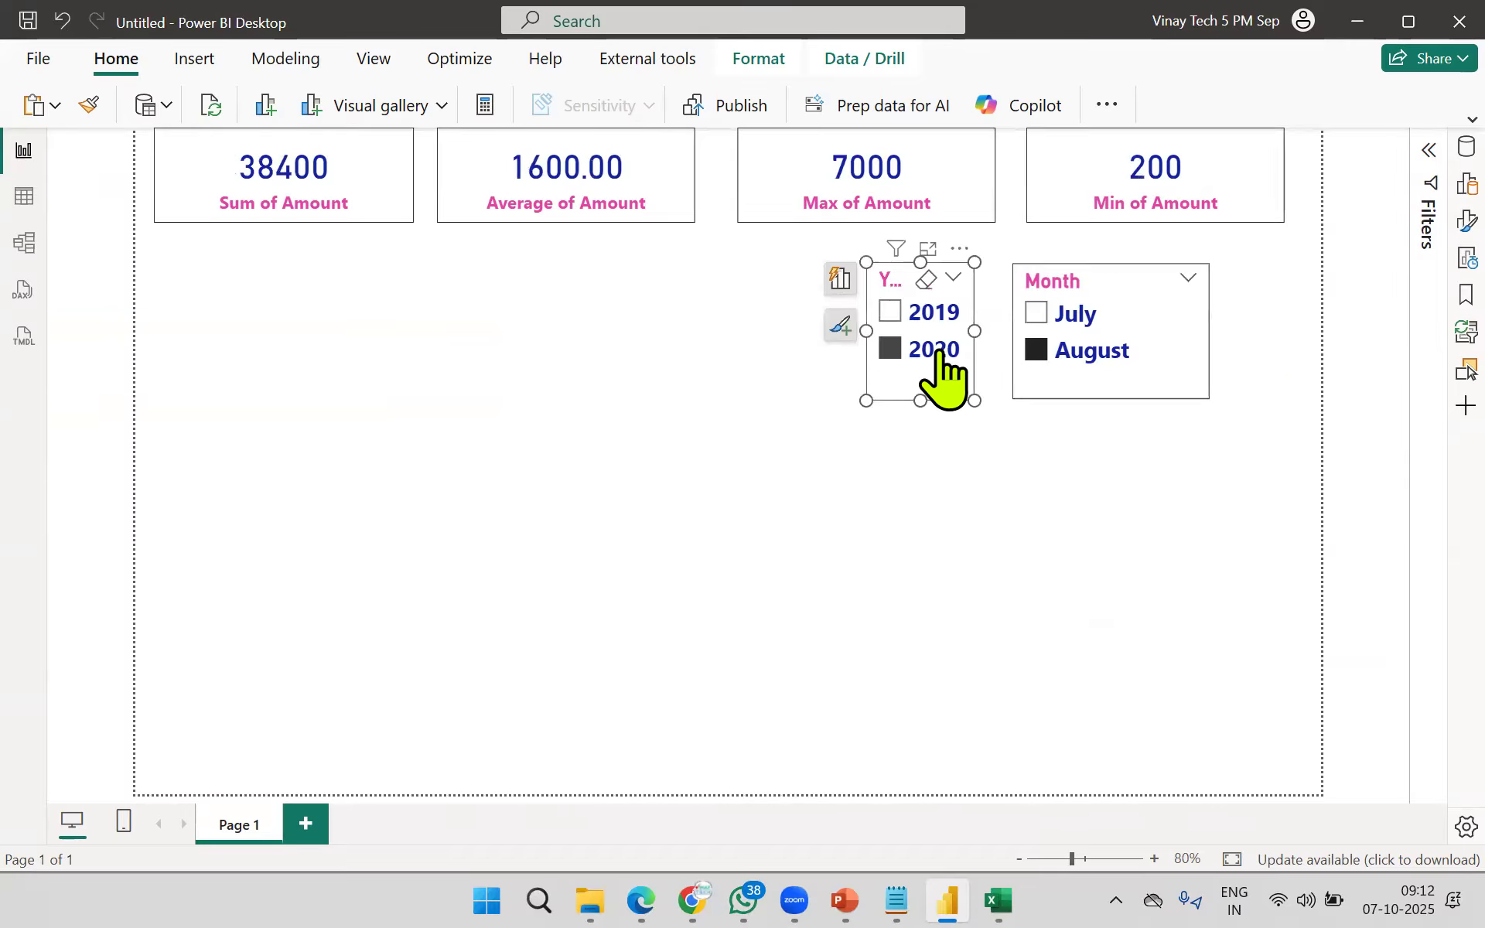
{"action": "left_click", "coordinate": [1162, 280]}
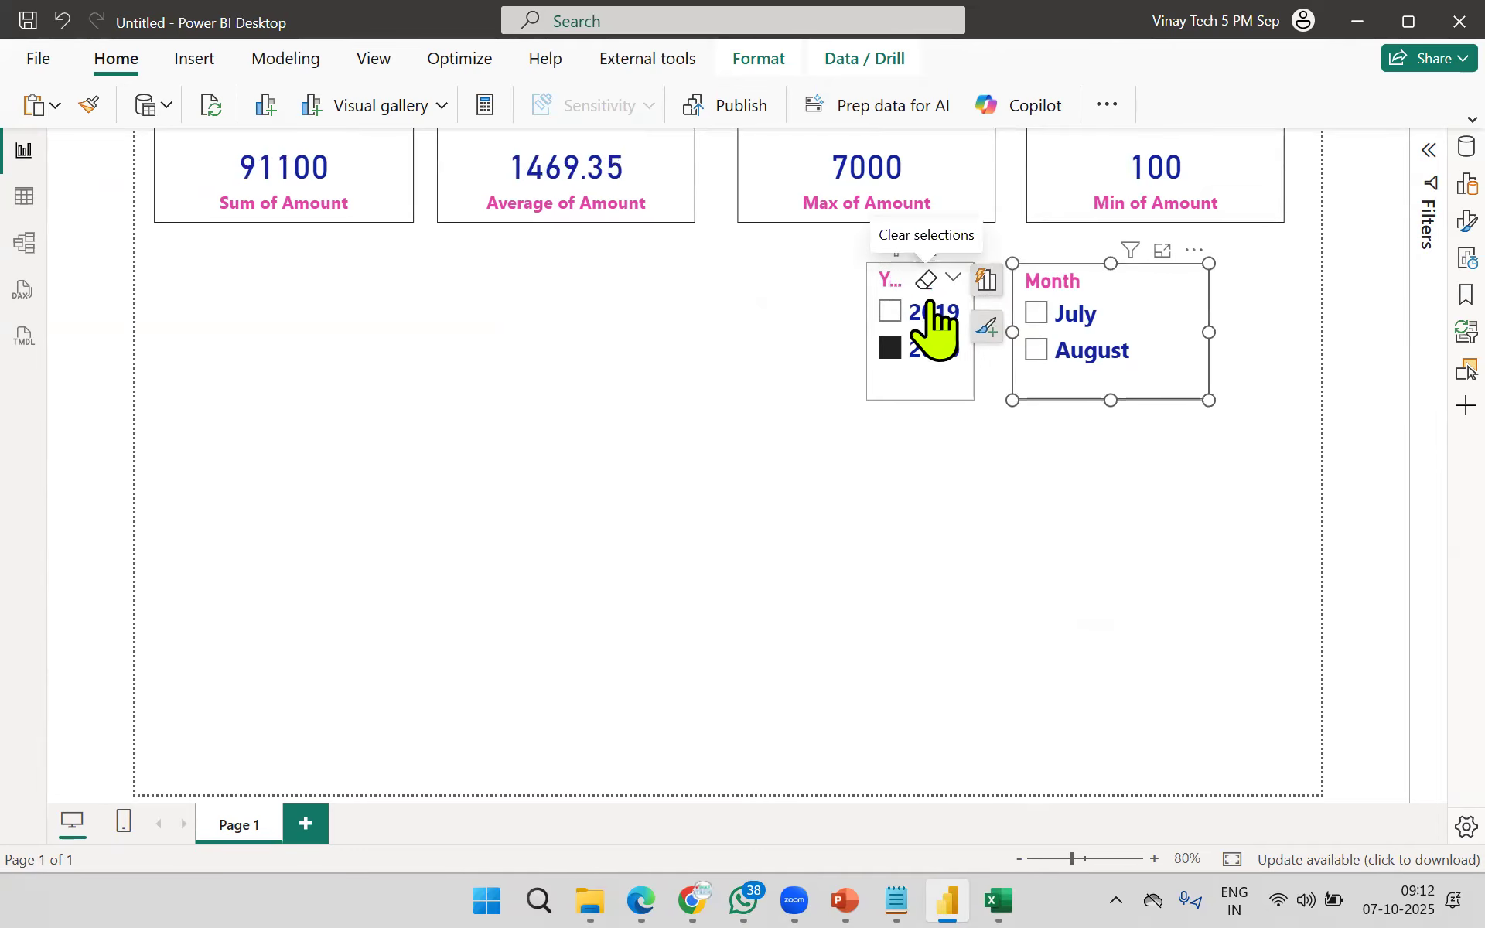
{"action": "left_click", "coordinate": [926, 279]}
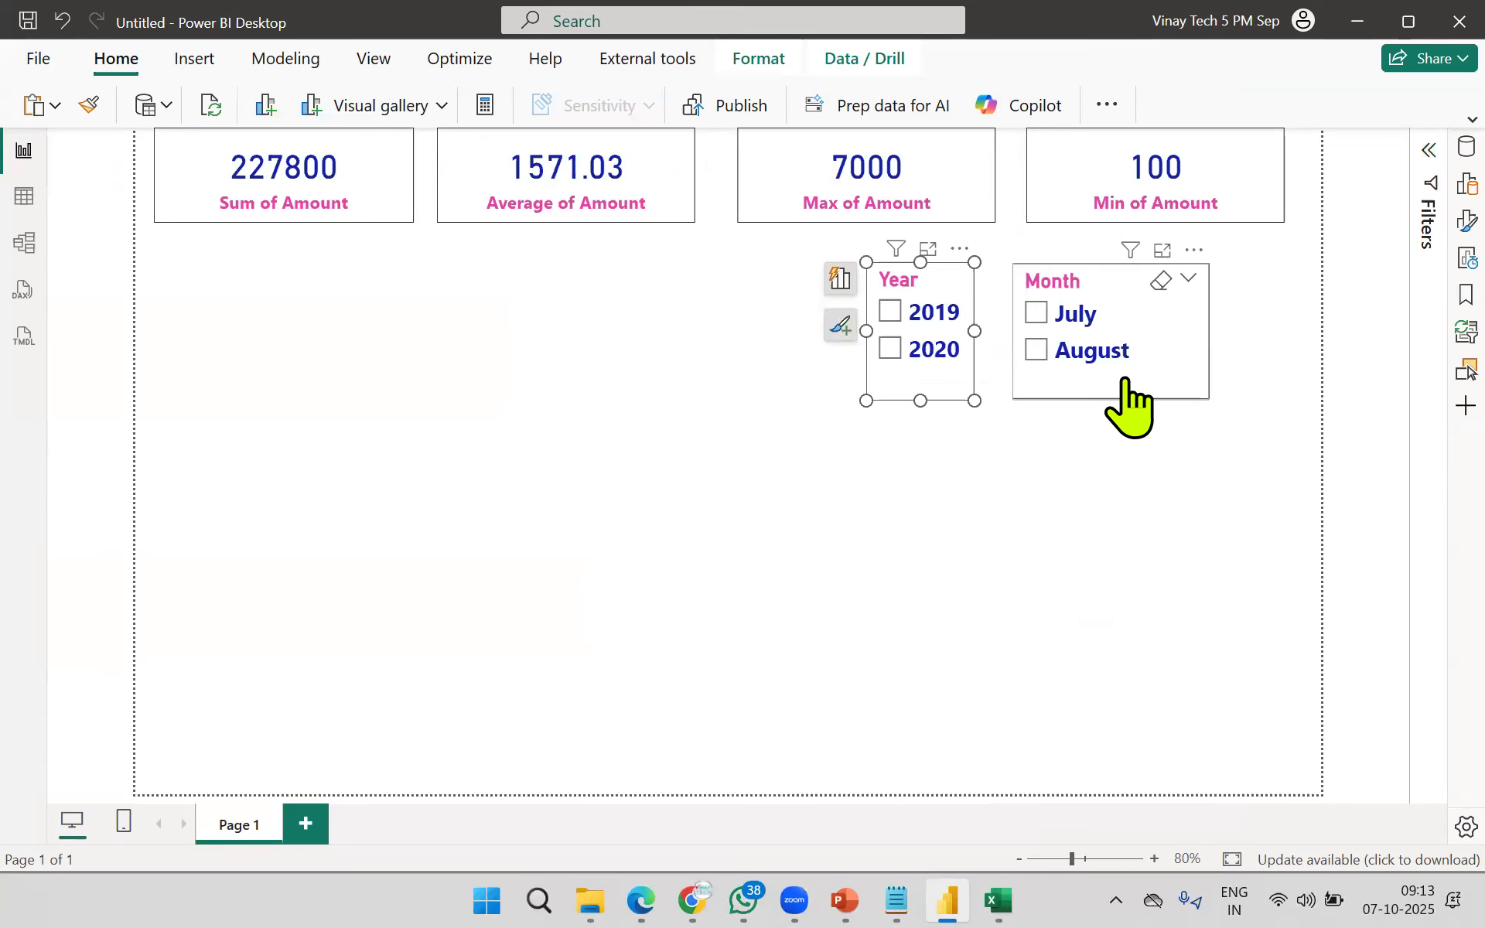
{"action": "left_click", "coordinate": [711, 312]}
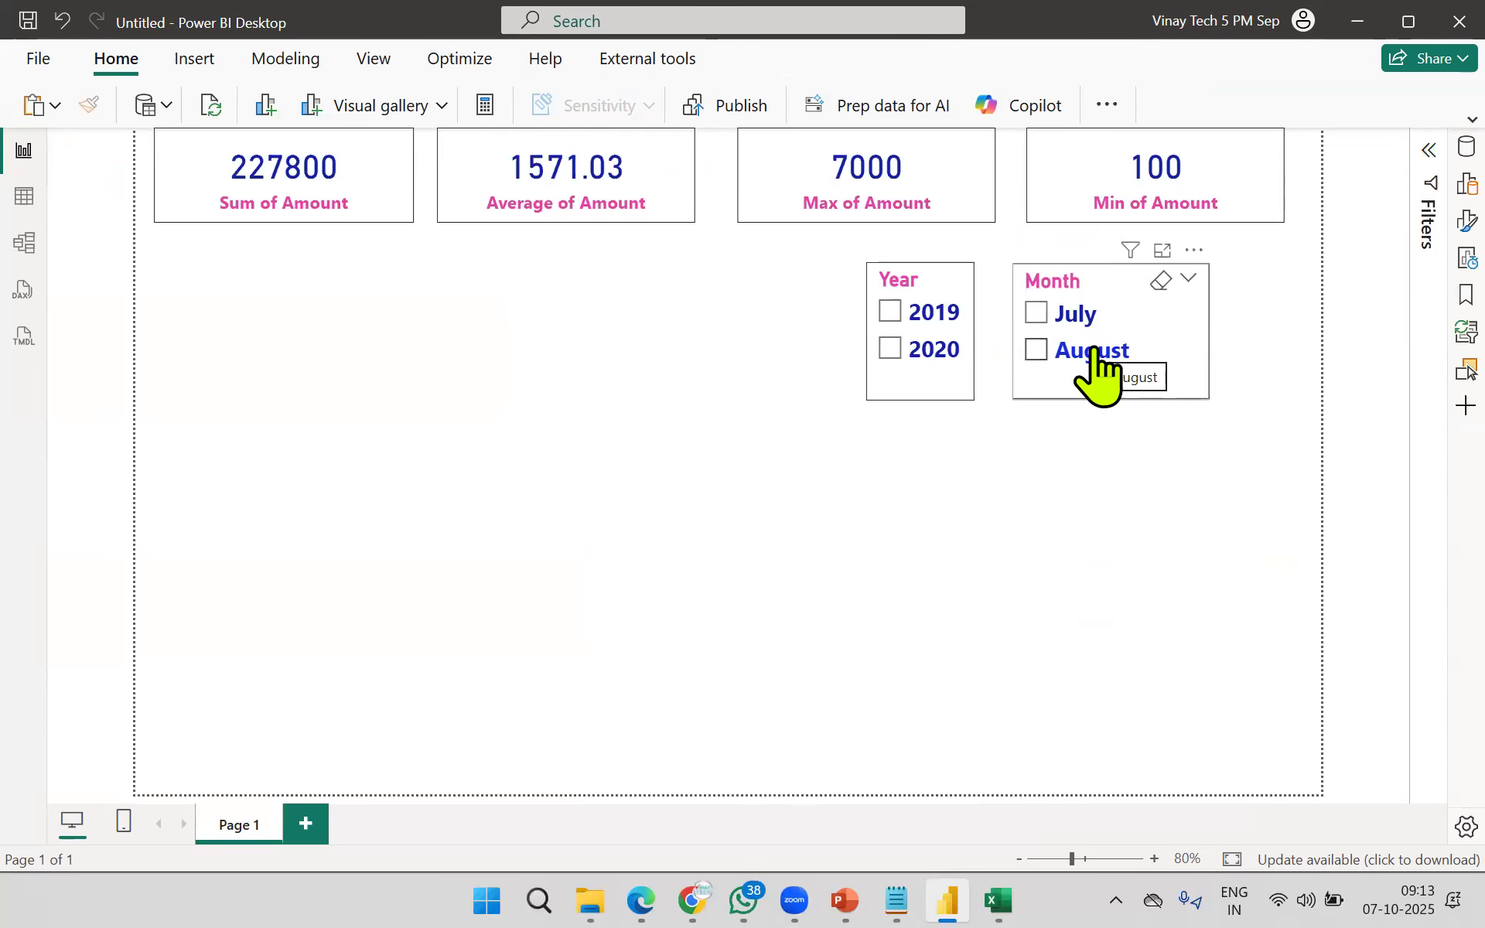
Step: Insert a stacked bar chart in the page's lower-left area, extend it to the page's bottom edge and widen it slightly
{"action": "left_click", "coordinate": [1414, 187]}
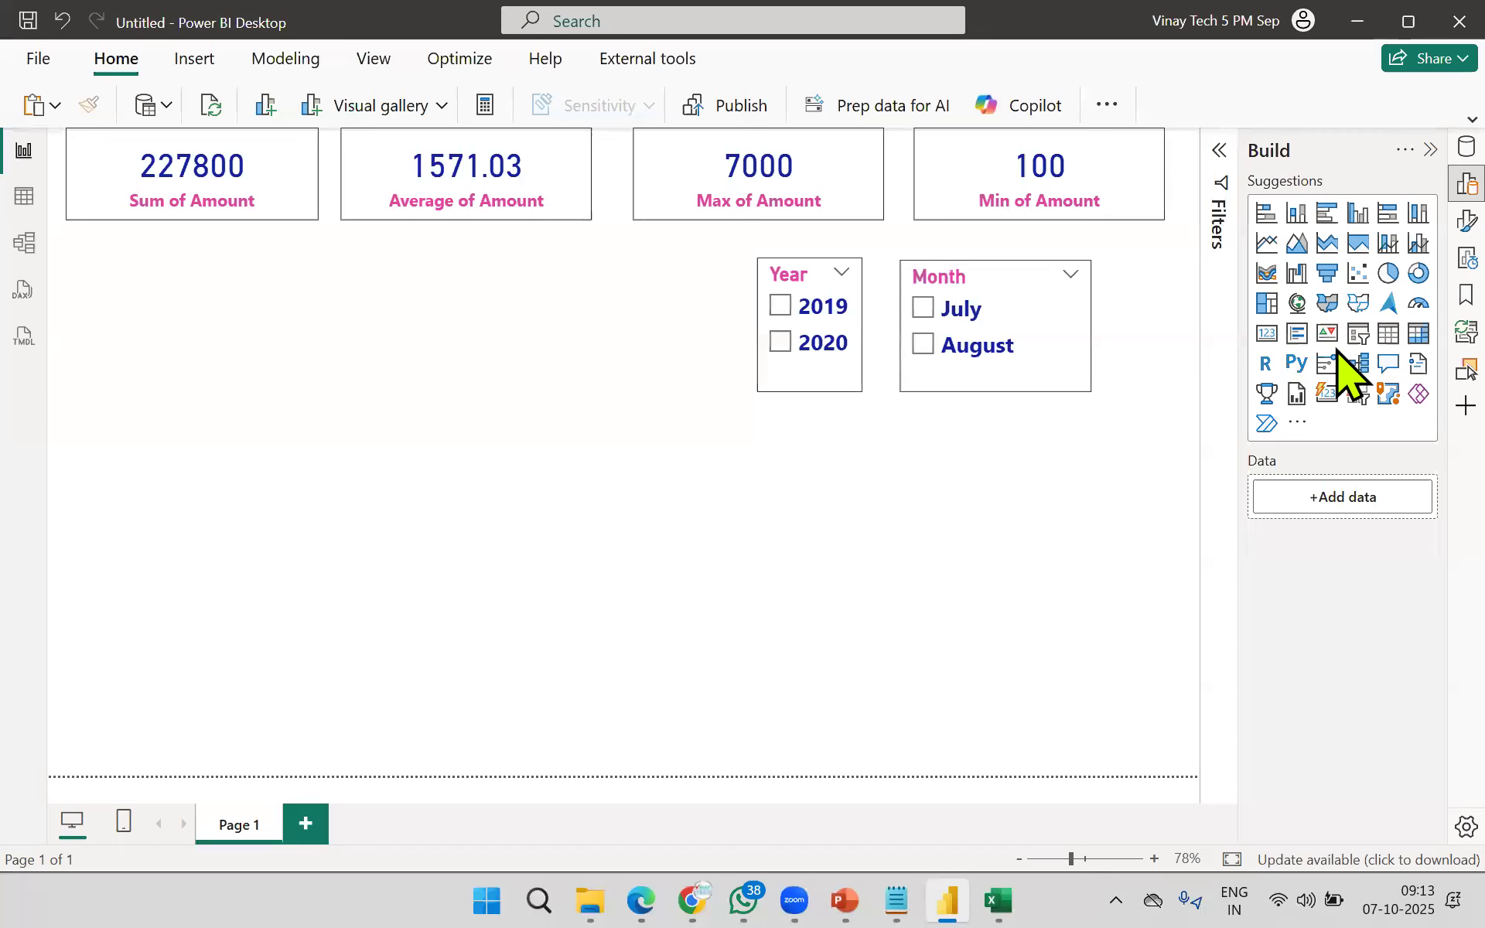
{"action": "left_click", "coordinate": [1268, 213]}
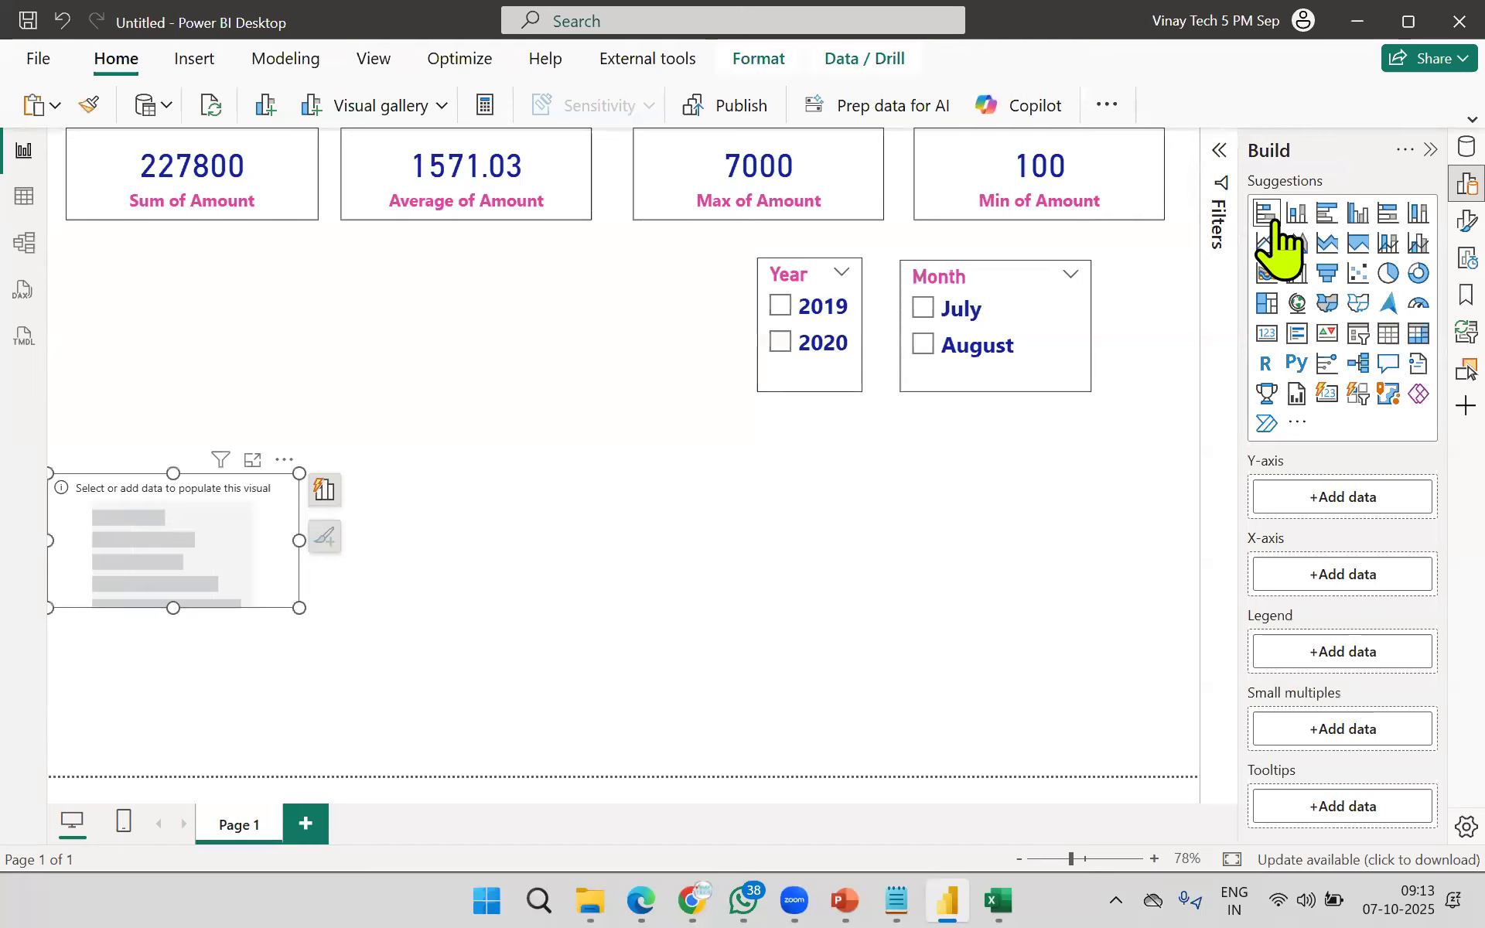
{"action": "left_click_drag", "start_coordinate": [186, 681], "coordinate": [186, 774]}
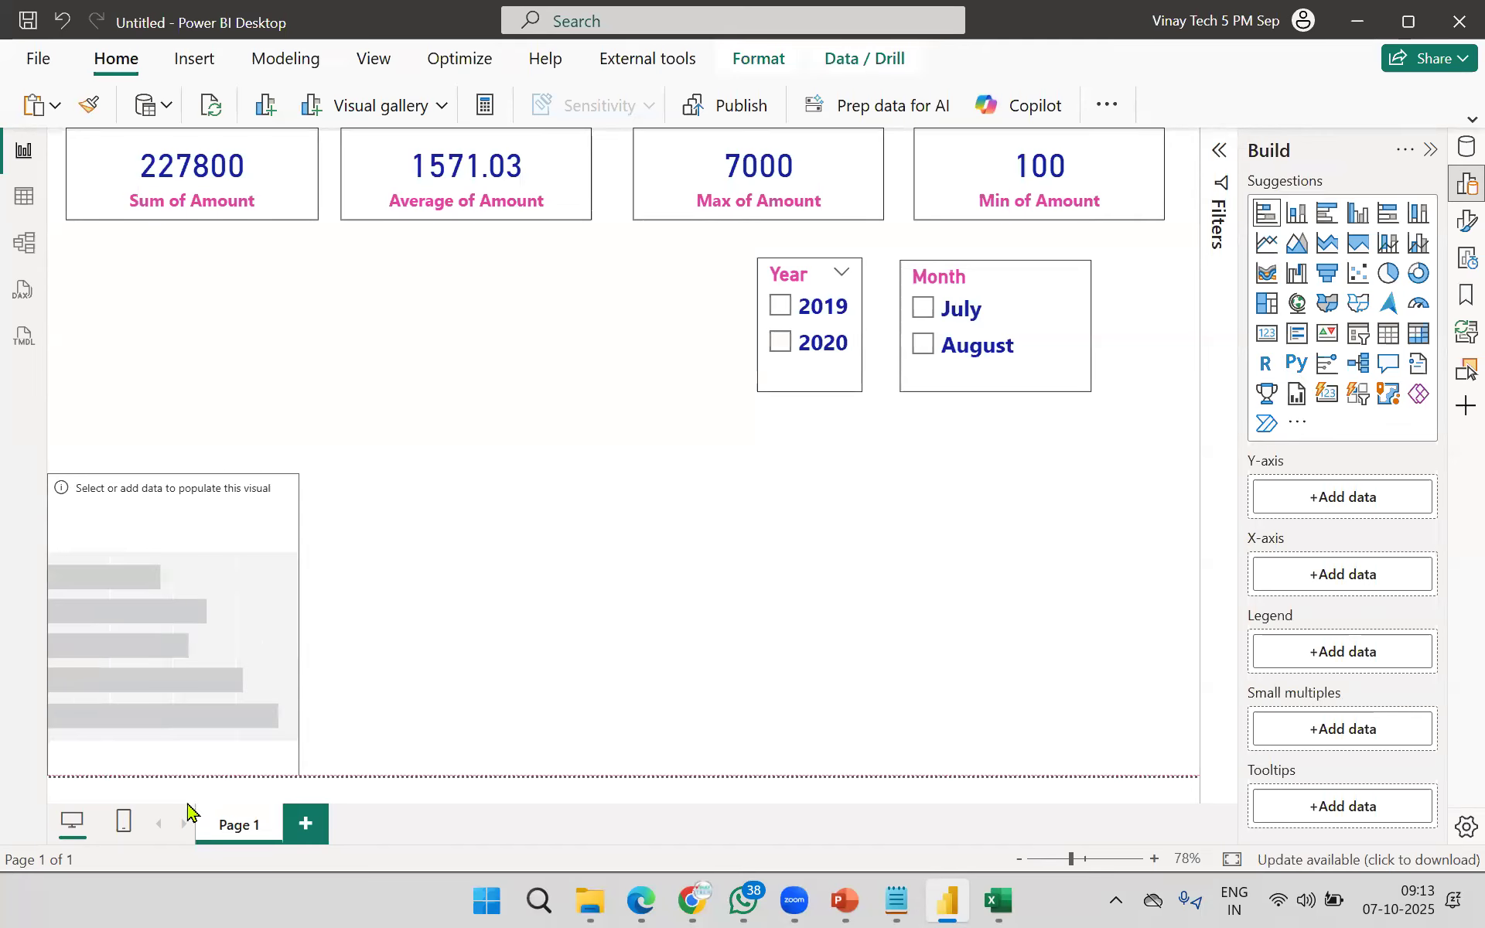
{"action": "left_click_drag", "start_coordinate": [297, 626], "coordinate": [375, 658]}
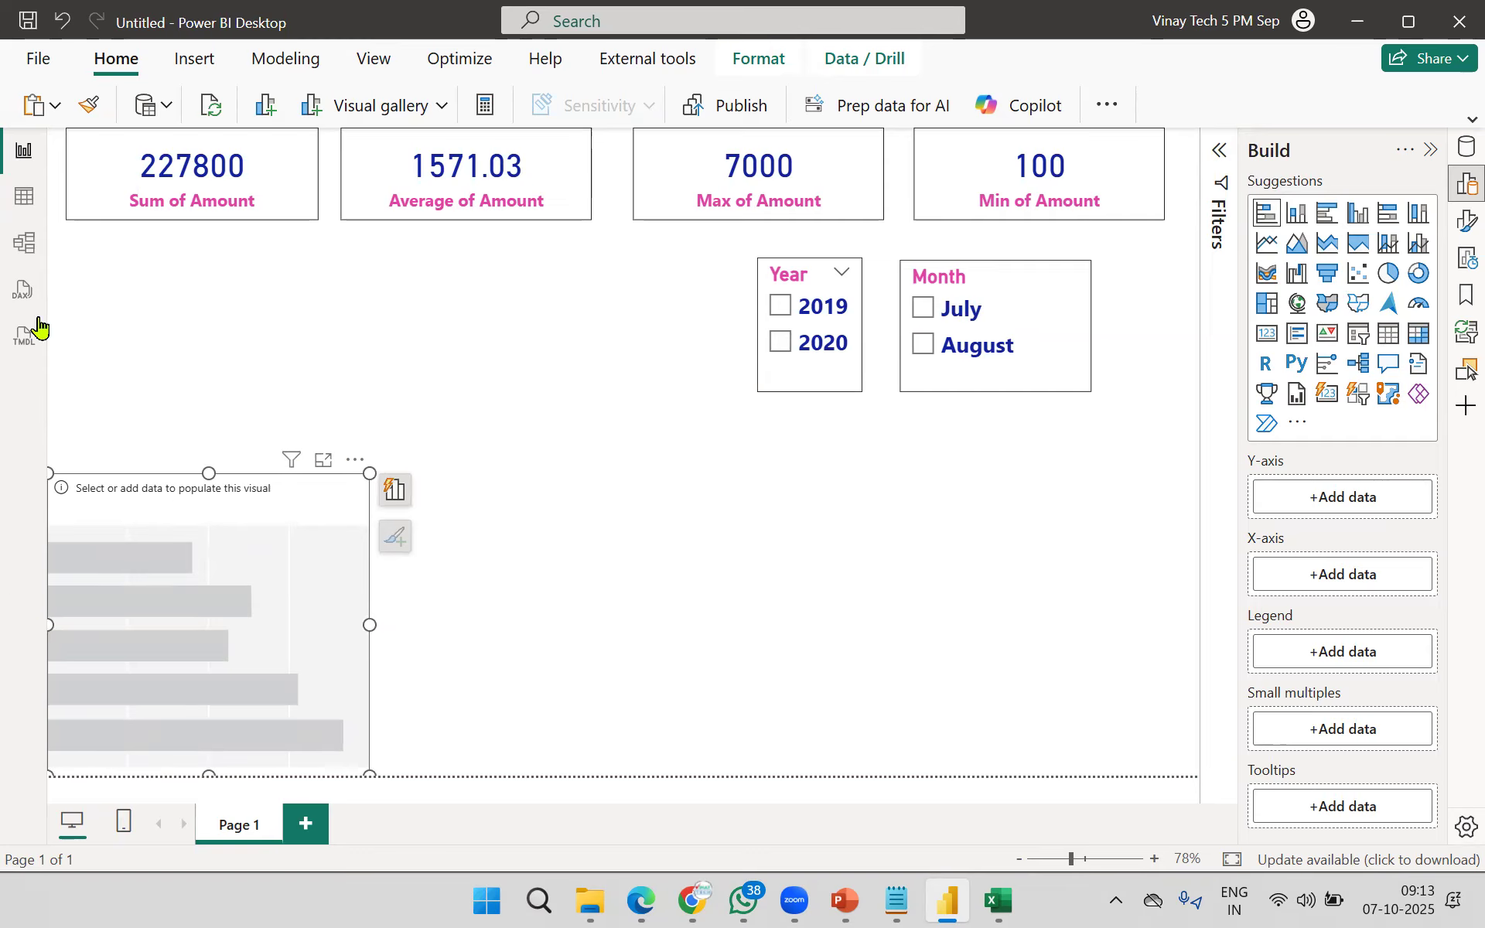
Step: Assign Reason to the bar chart's Y-axis and Amount to its X-axis
{"action": "left_click", "coordinate": [1317, 499]}
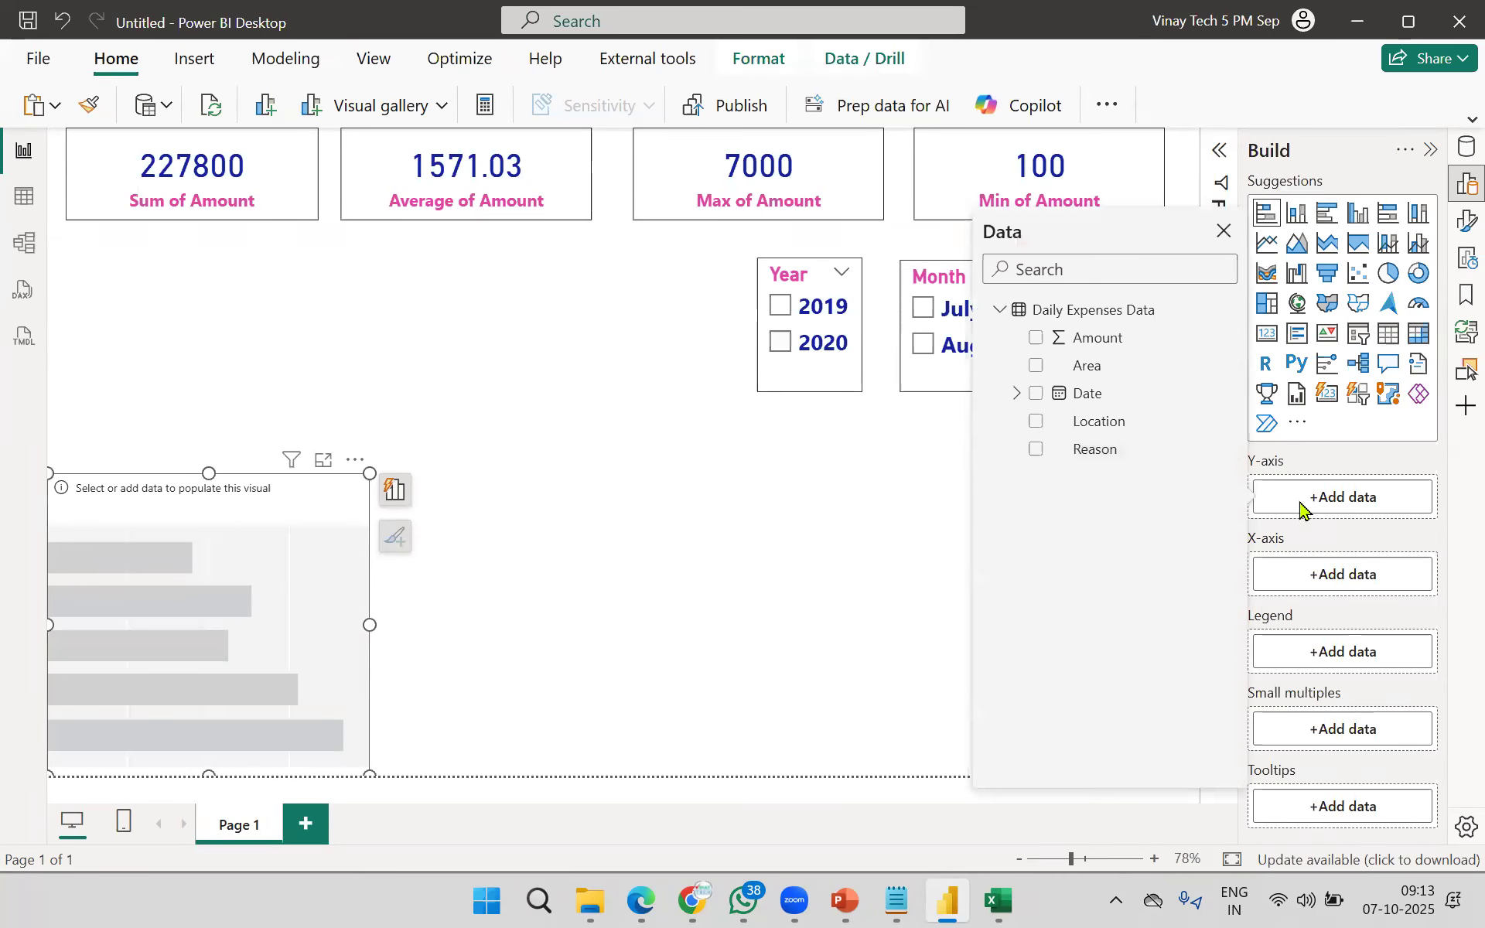
{"action": "left_click", "coordinate": [1035, 451]}
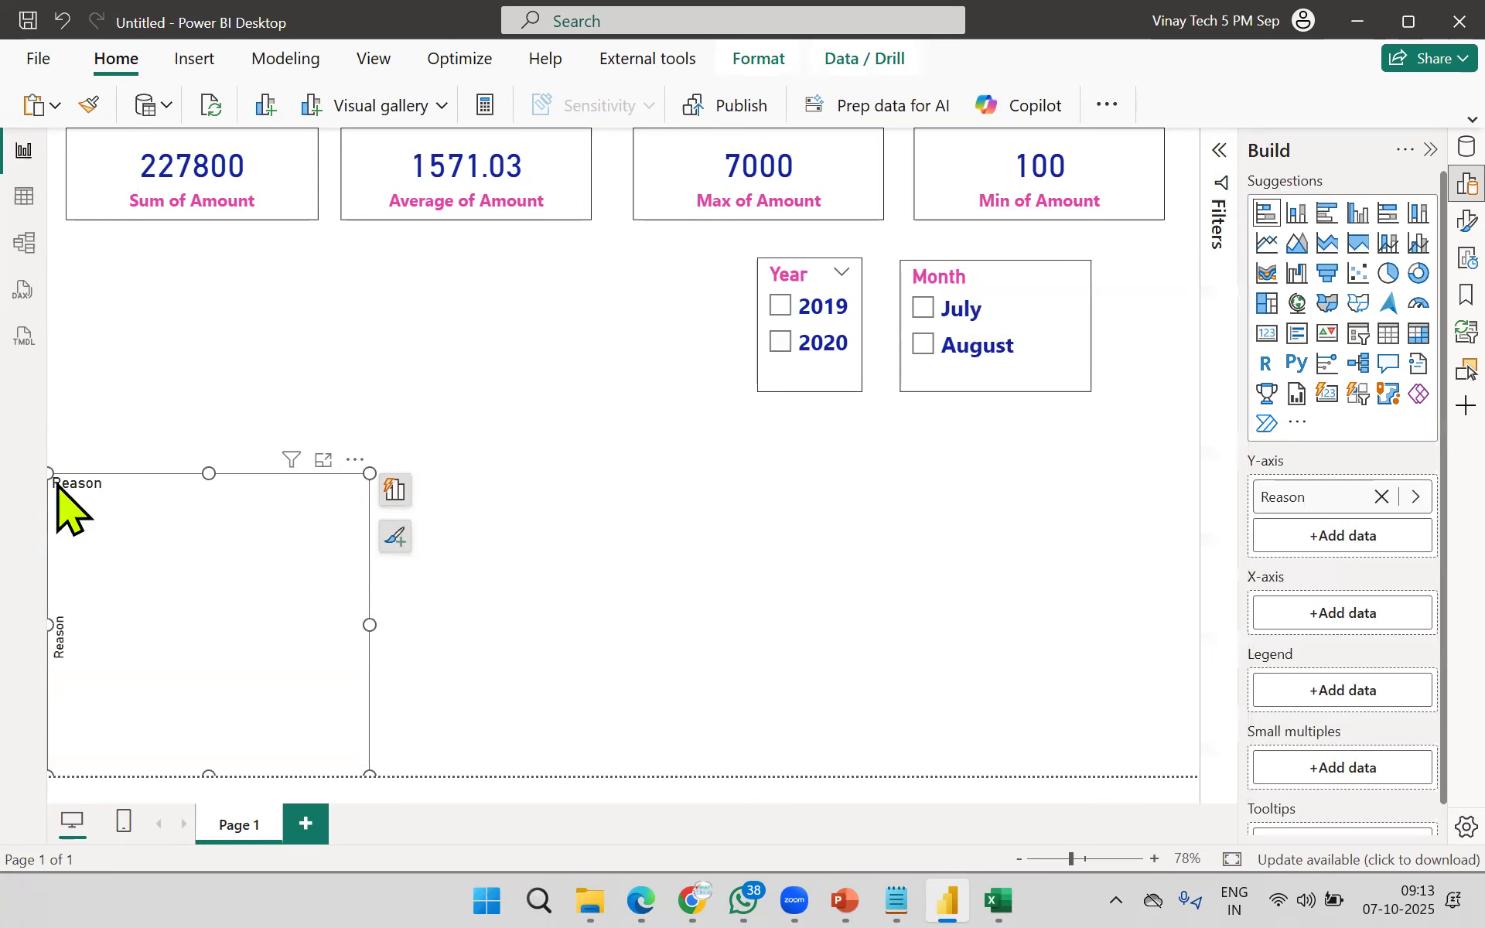
{"action": "left_click", "coordinate": [1317, 619]}
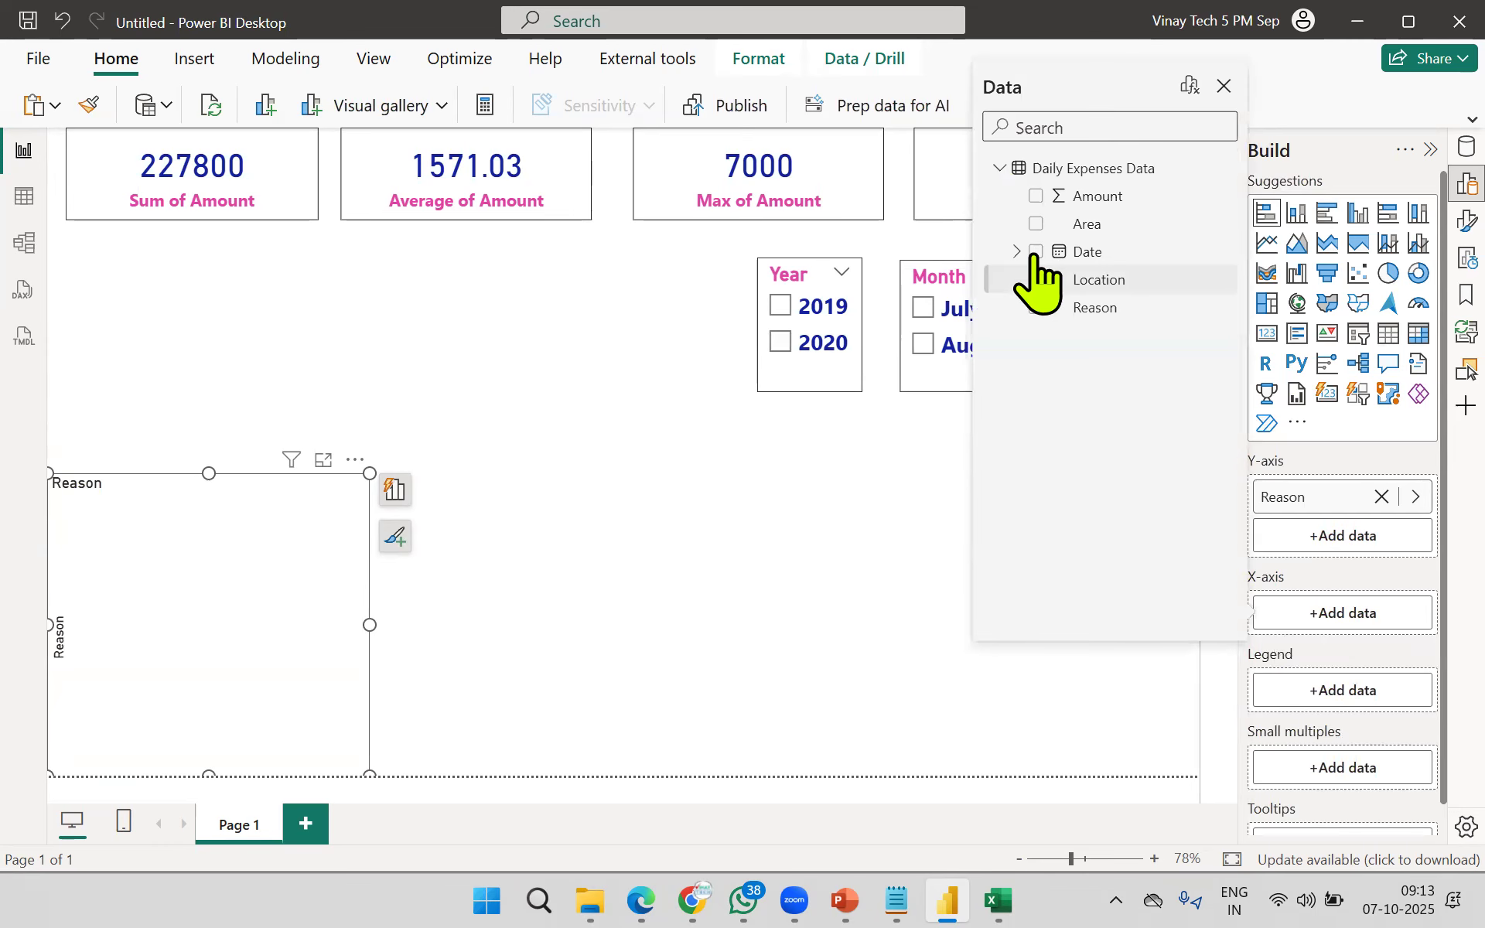
{"action": "left_click", "coordinate": [1036, 196]}
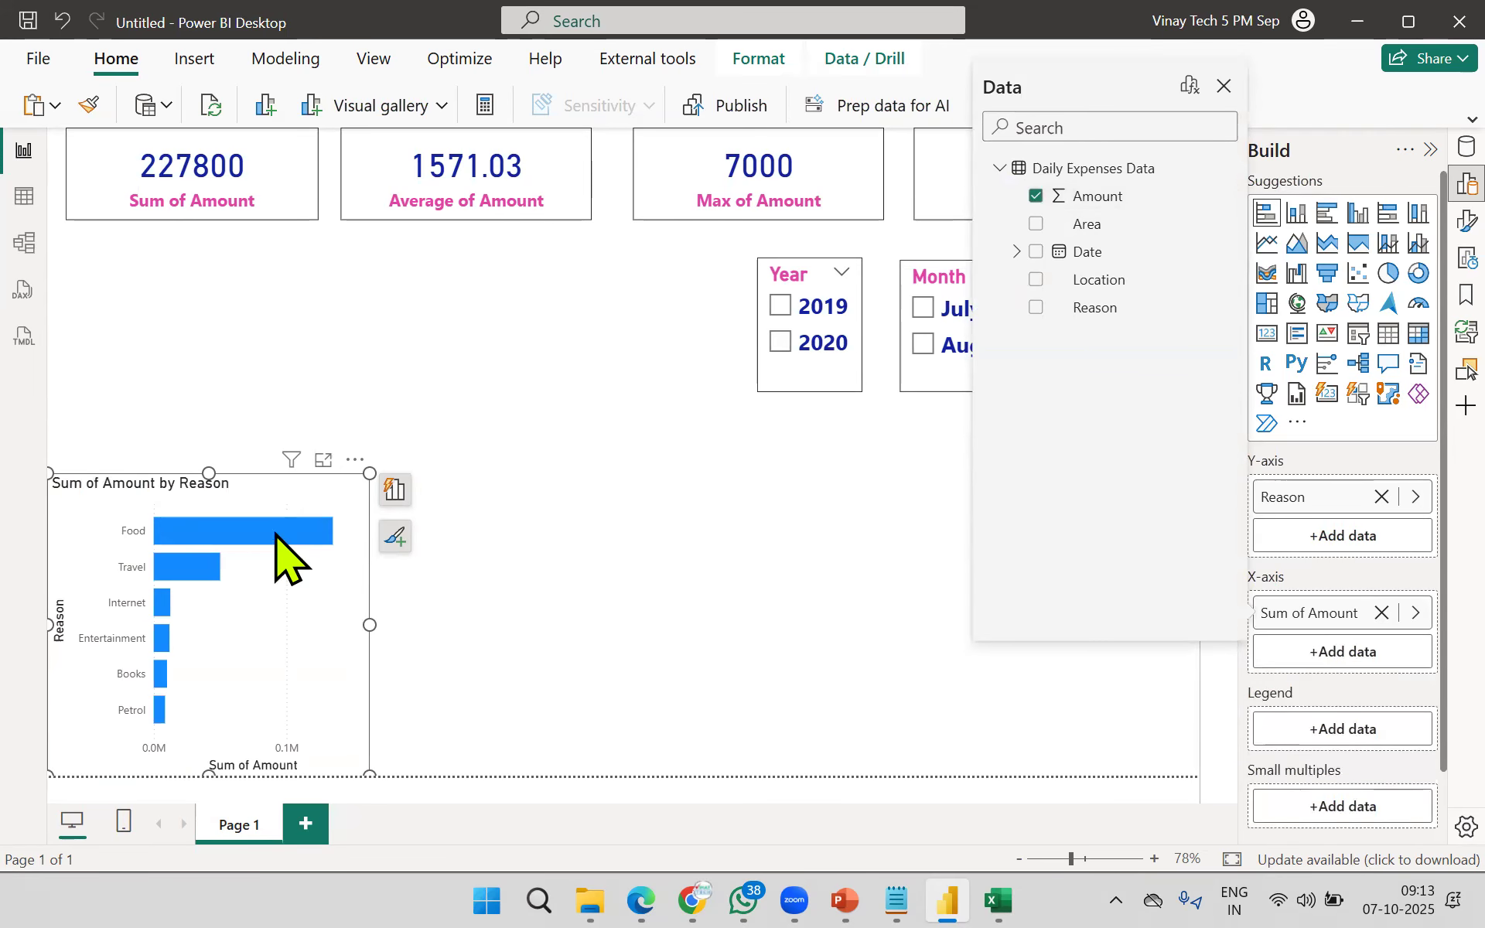
{"action": "left_click", "coordinate": [590, 620]}
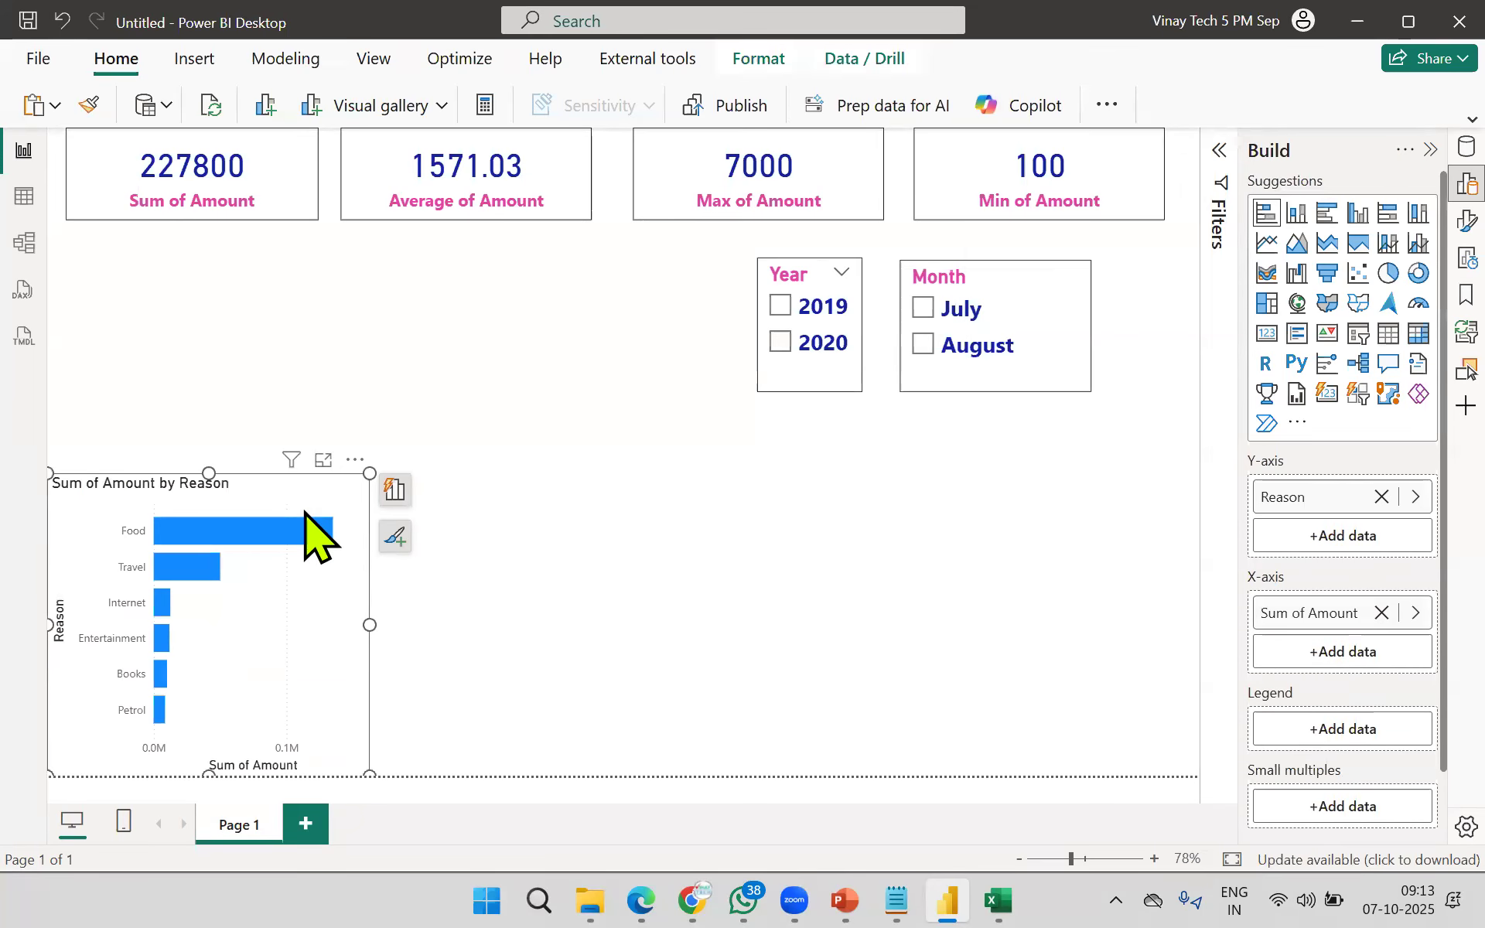
{"action": "left_click", "coordinate": [713, 618]}
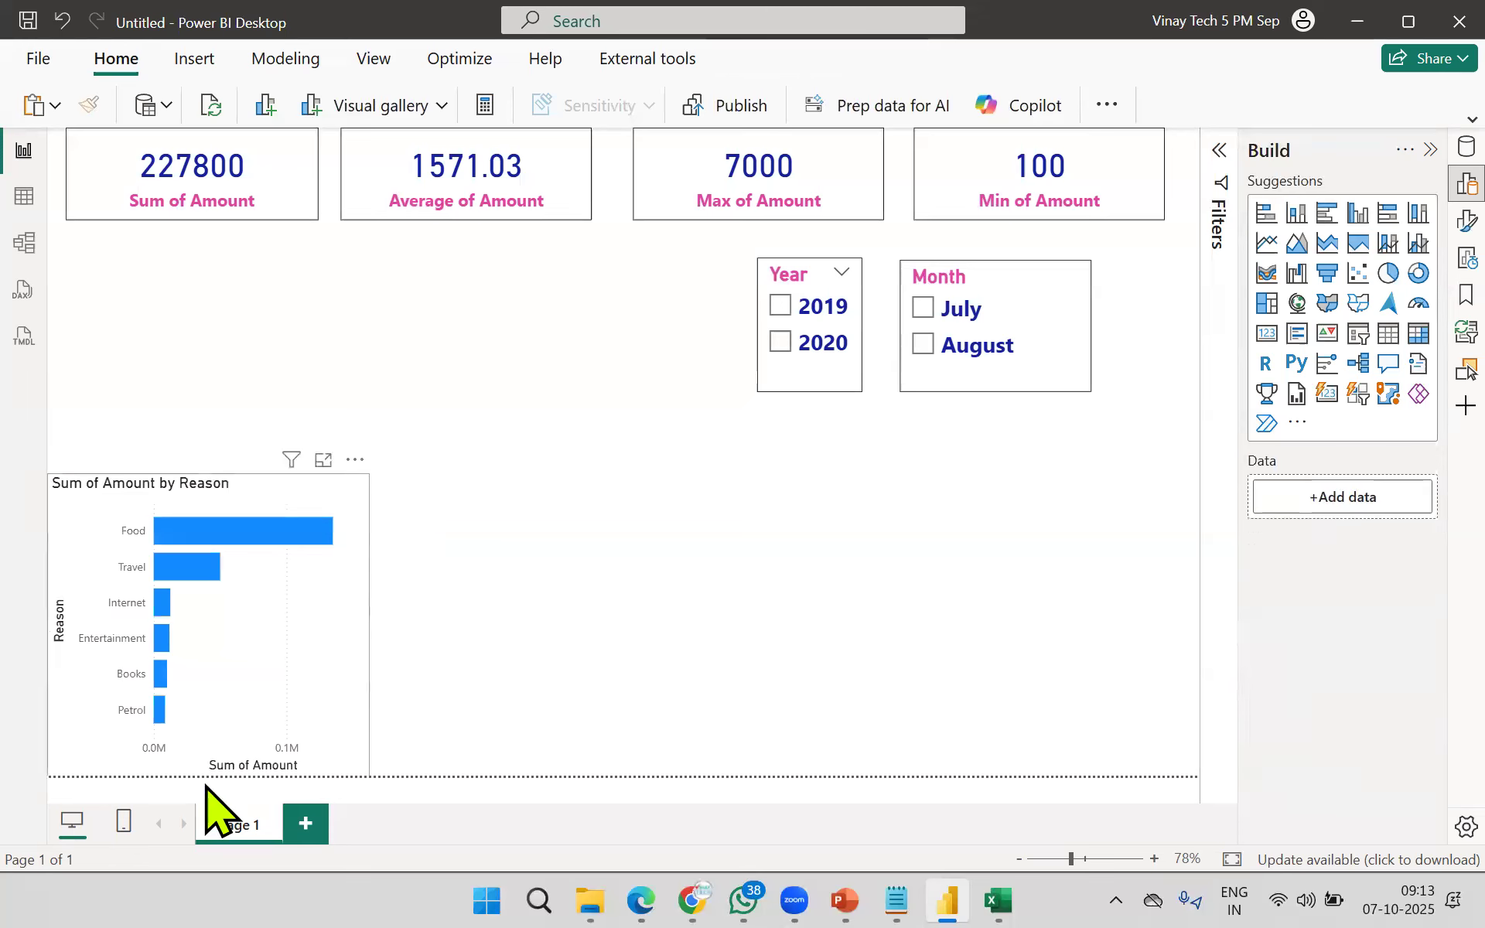
Step: Enlarge the bar chart in focus mode, check the Food and Travel bars, and return to the report page
{"action": "left_click", "coordinate": [323, 459]}
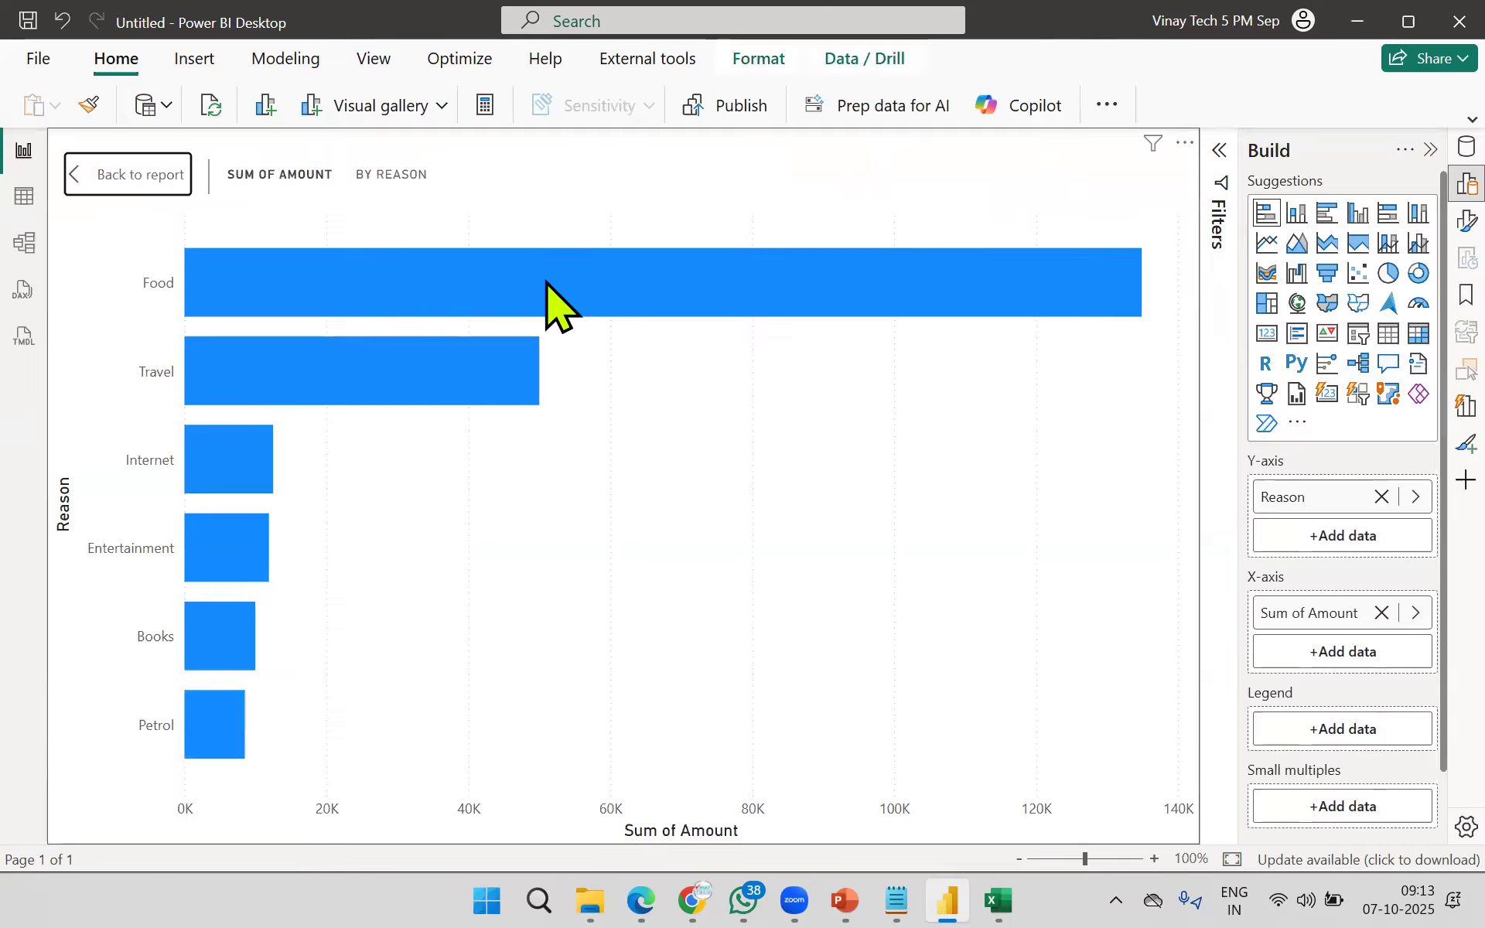
{"action": "mouse_move", "coordinate": [547, 283]}
{"action": "mouse_move", "coordinate": [461, 371]}
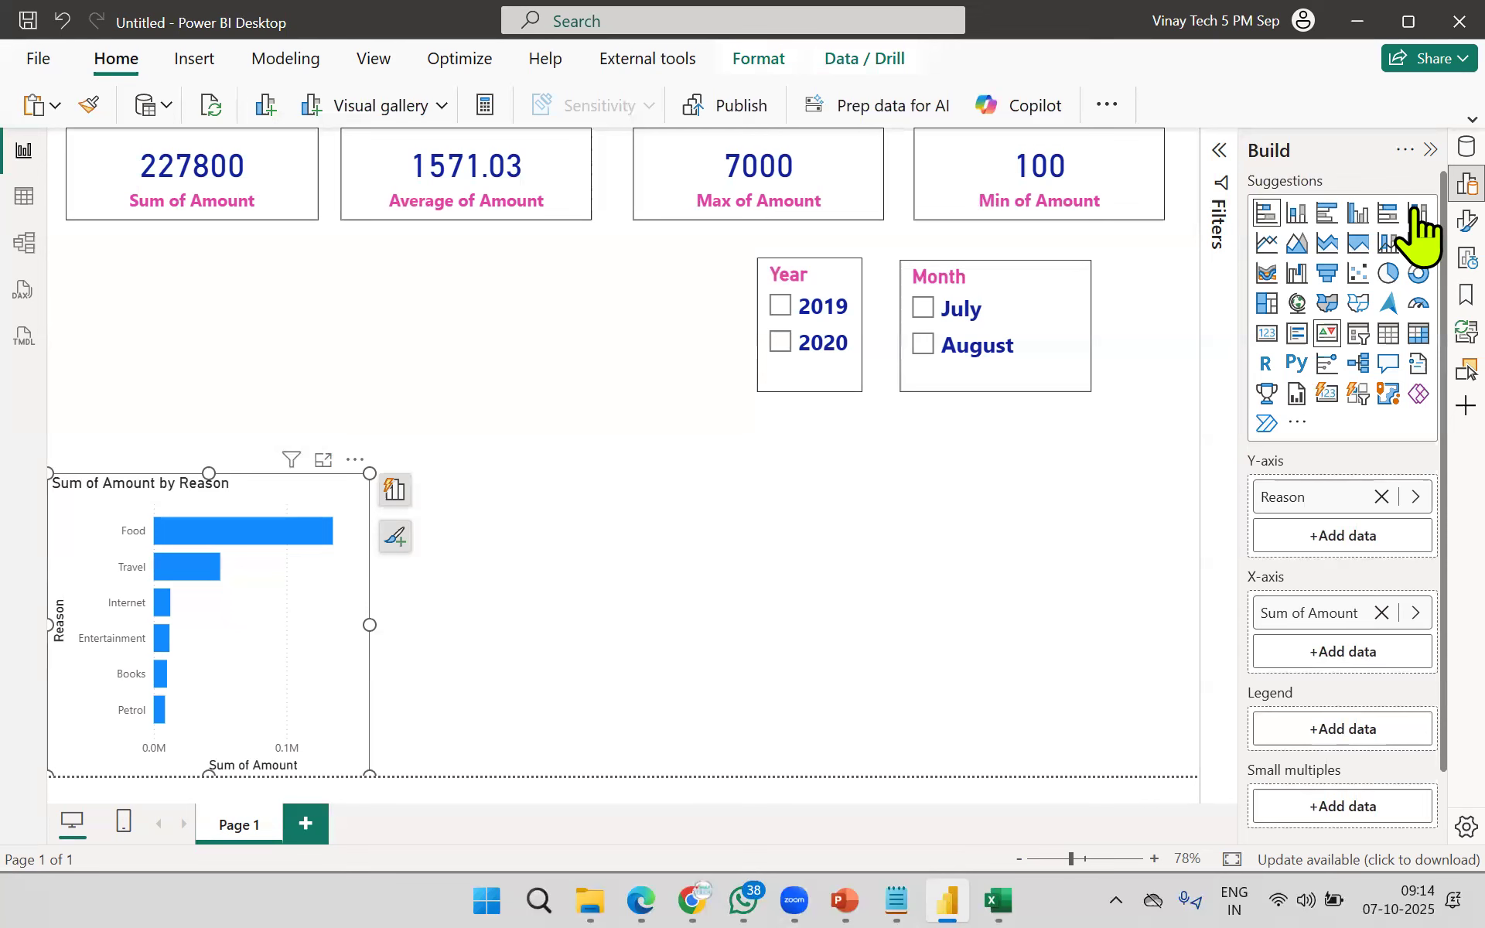
Step: Turn on the visual border of the Sum of Amount by Reason bar chart
{"action": "left_click", "coordinate": [1467, 222]}
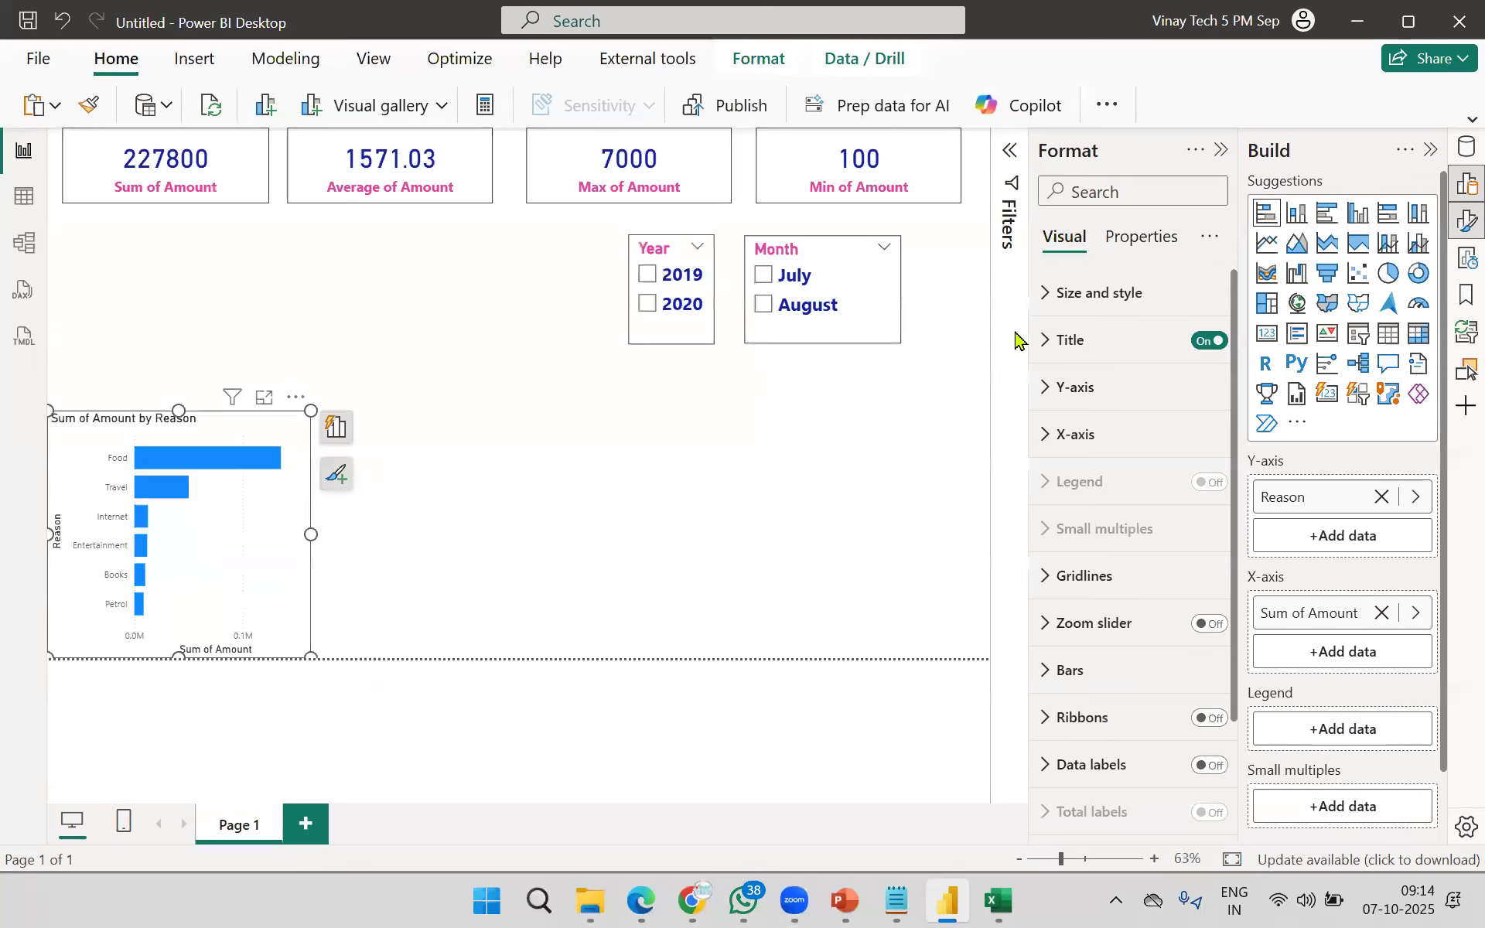
{"action": "left_click", "coordinate": [1054, 300]}
{"action": "left_click", "coordinate": [702, 588]}
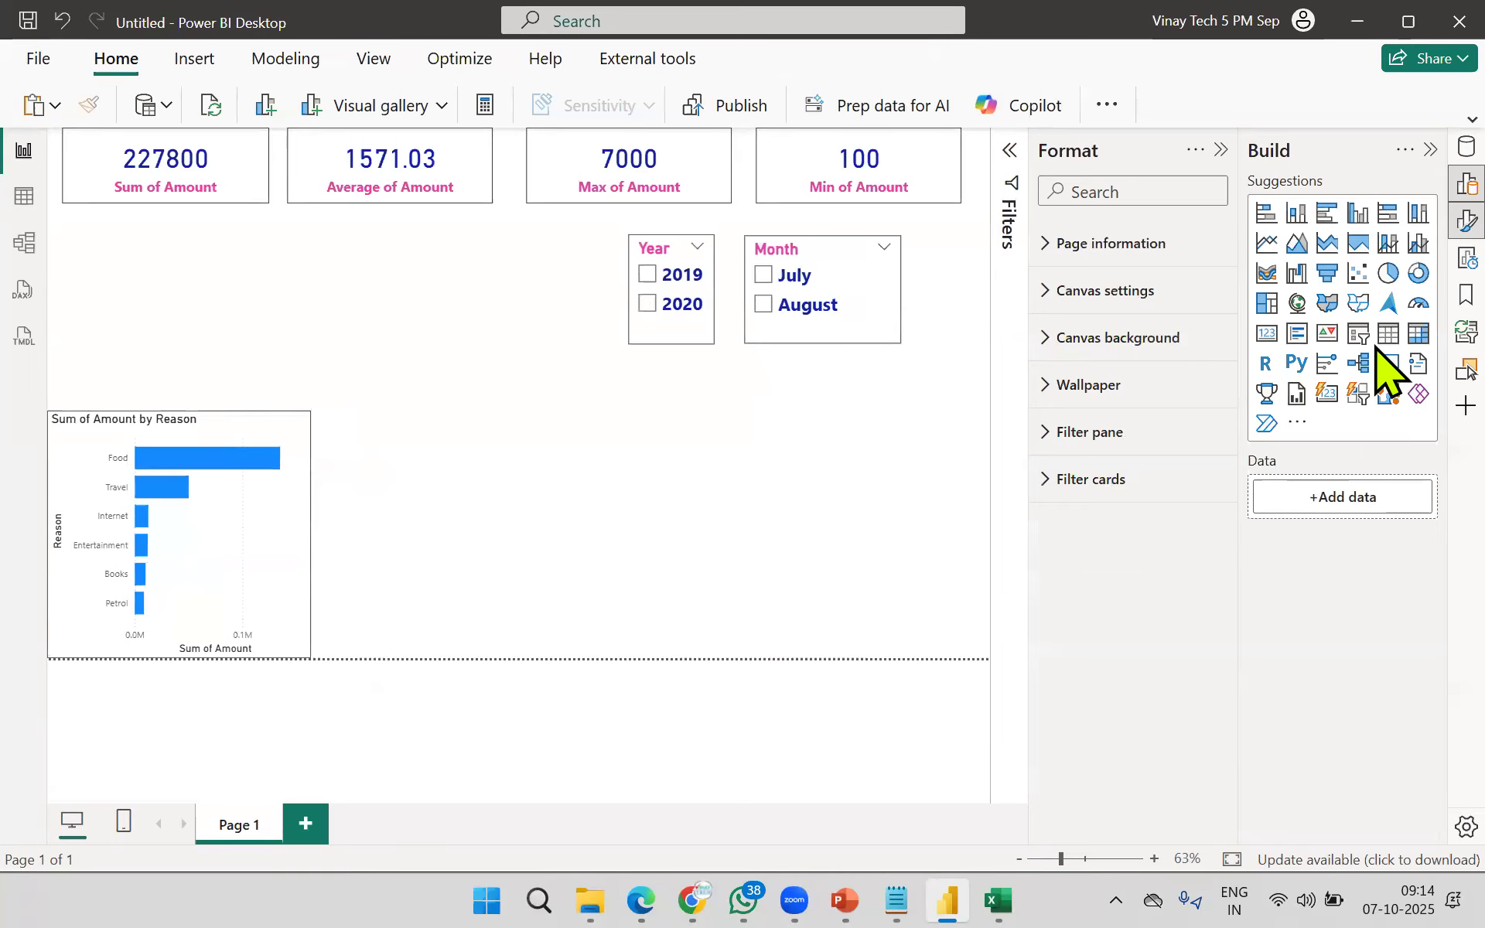
Step: Widen the bar chart and extend its upper edge slightly toward the slicers
{"action": "left_click", "coordinate": [1389, 281]}
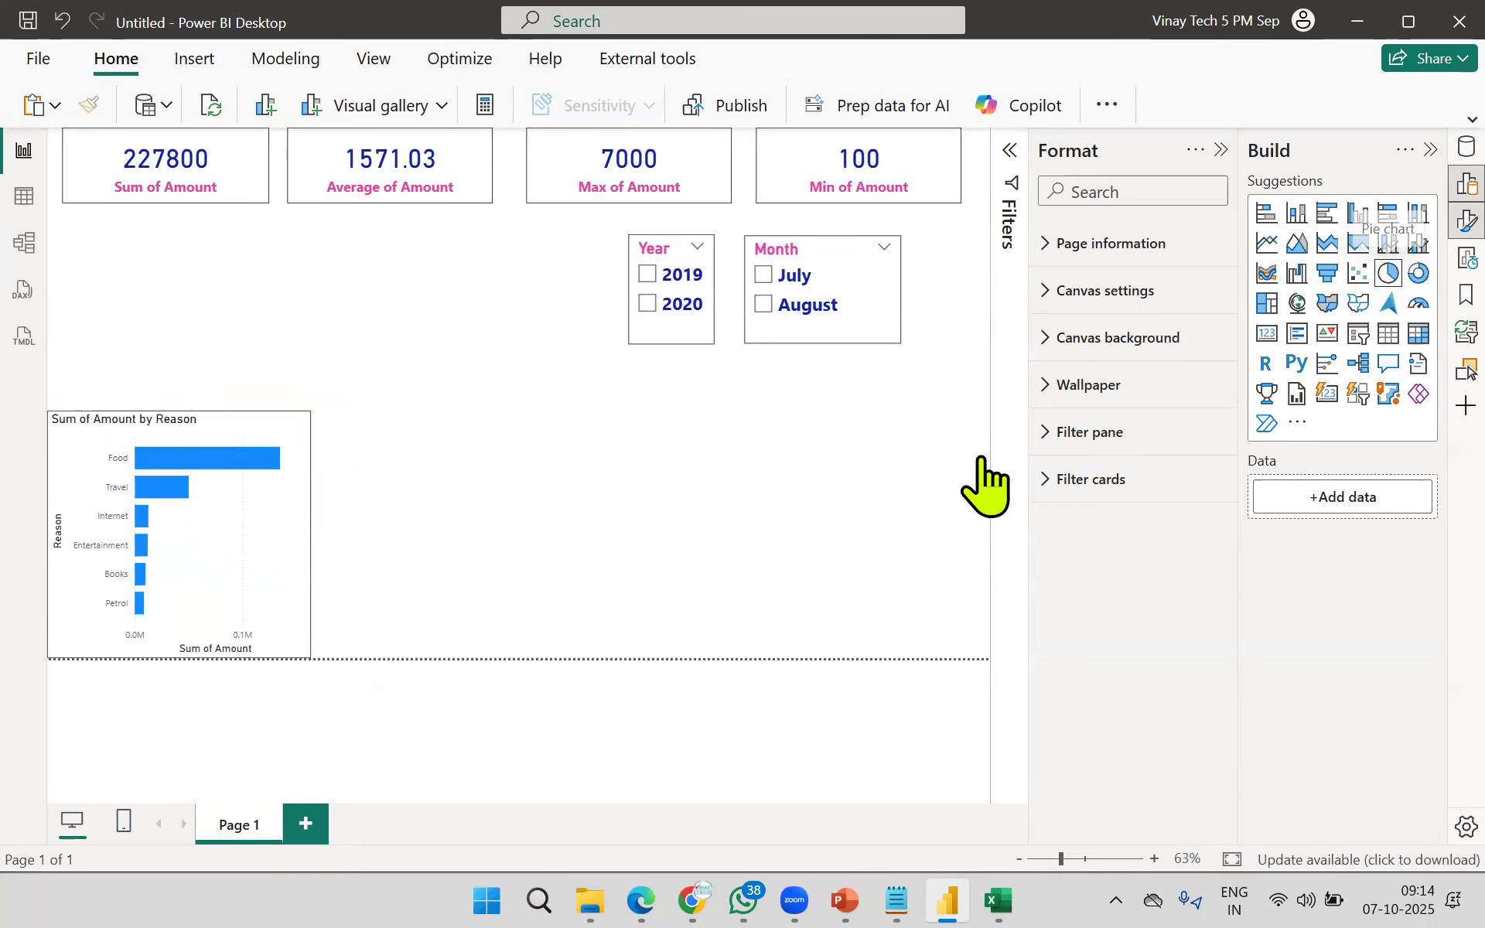
{"action": "left_click", "coordinate": [304, 537]}
{"action": "left_click_drag", "start_coordinate": [308, 537], "coordinate": [413, 546]}
{"action": "left_click_drag", "start_coordinate": [227, 408], "coordinate": [230, 384]}
{"action": "left_click_drag", "start_coordinate": [361, 519], "coordinate": [392, 521]}
{"action": "left_click", "coordinate": [501, 505]}
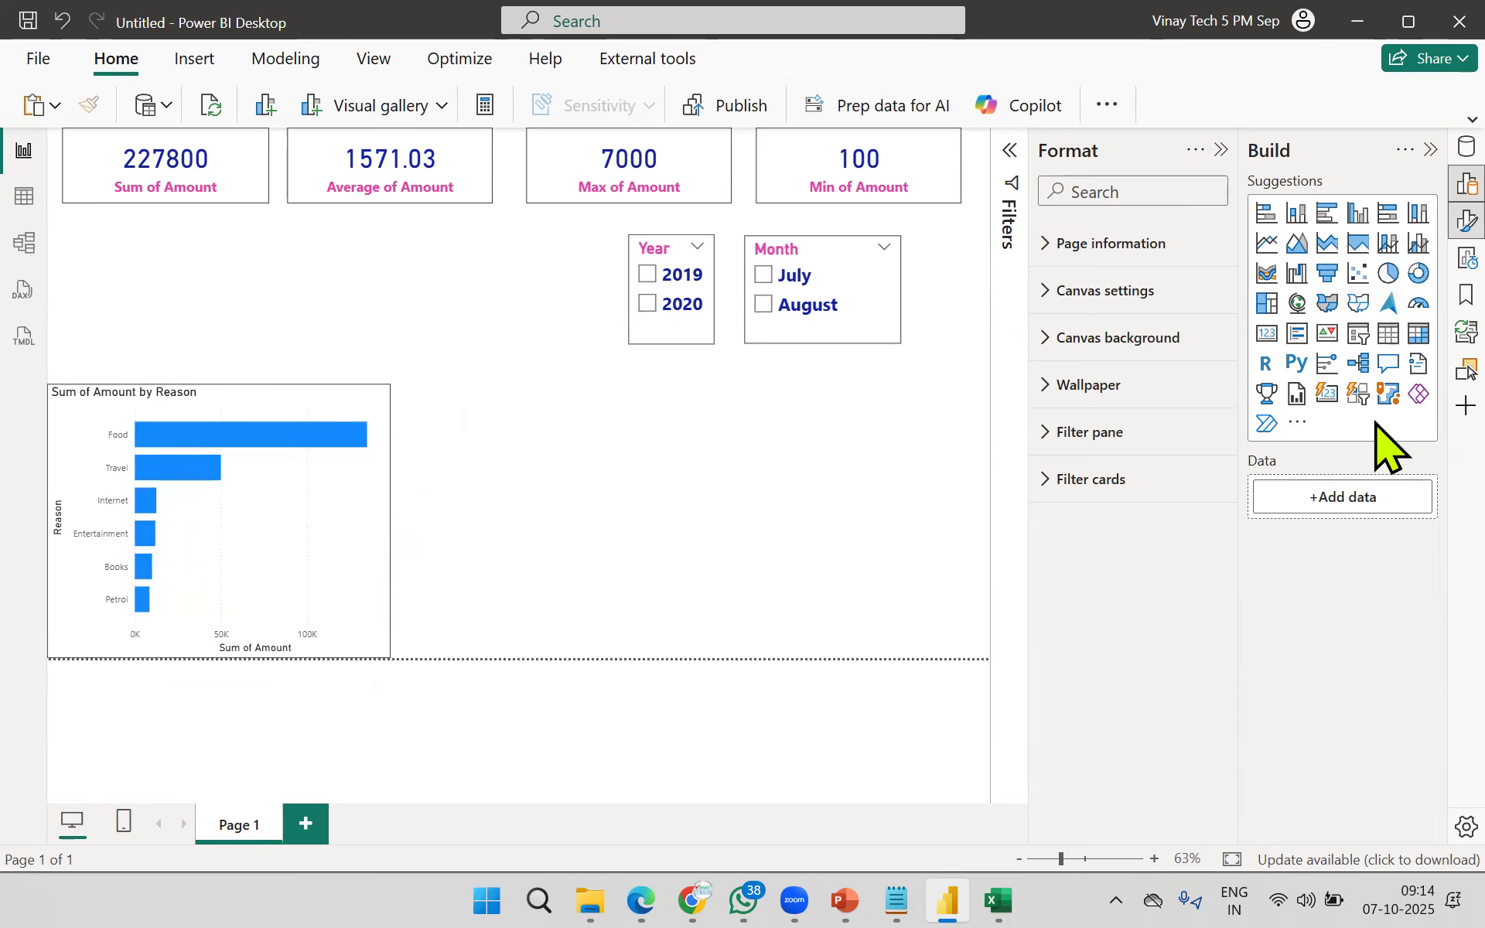
Step: Insert a pie chart about 418 wide beside the bar chart, with Location as its legend and Amount as its values
{"action": "left_click", "coordinate": [1388, 274]}
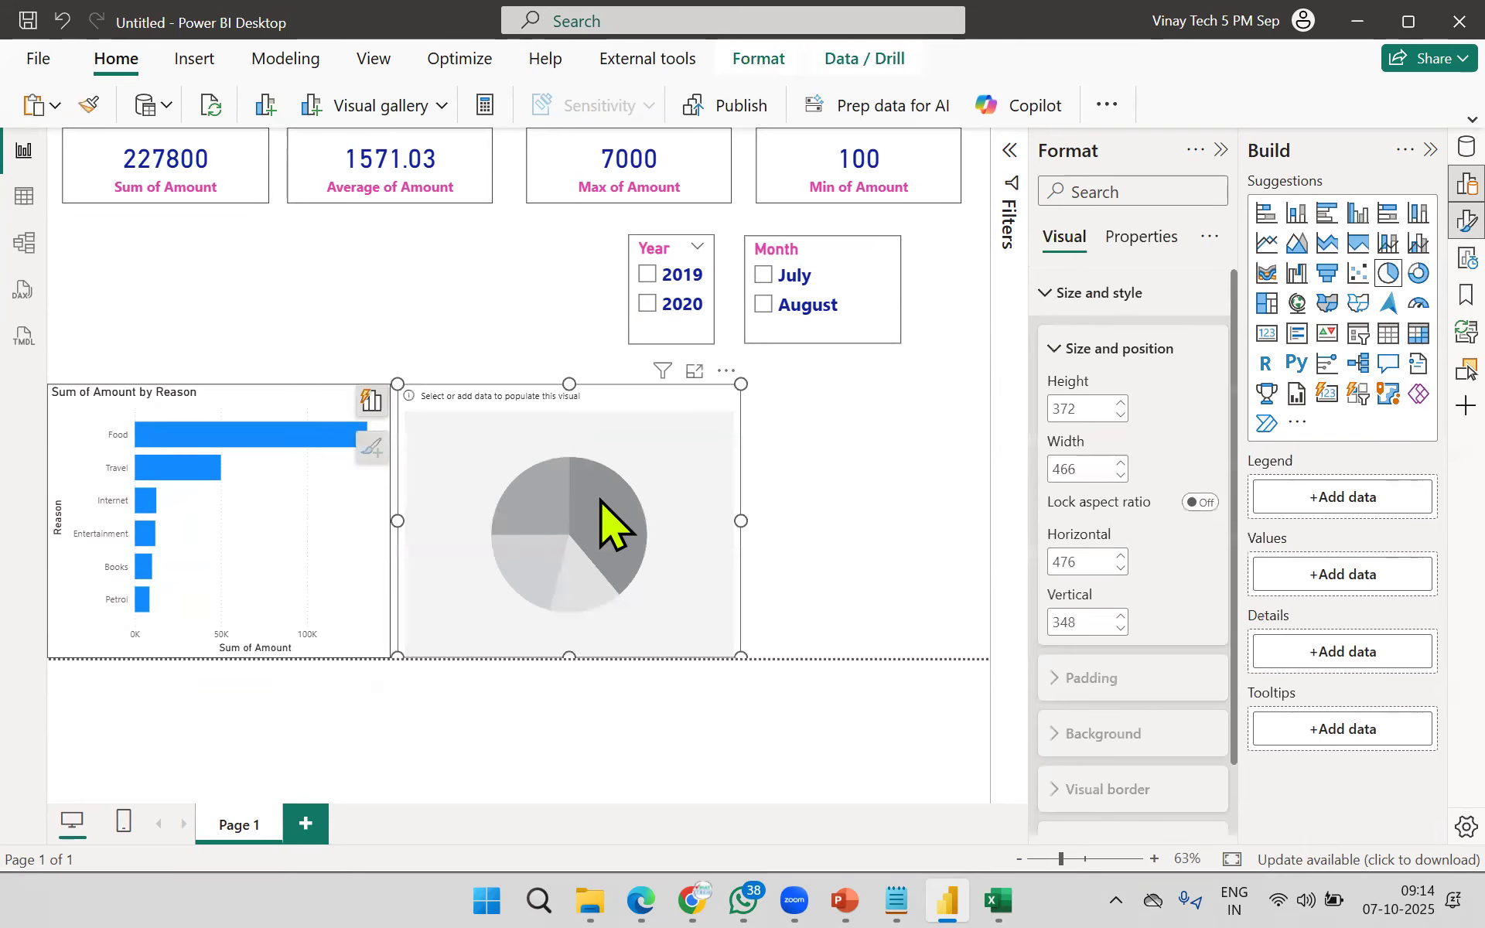
{"action": "left_click_drag", "start_coordinate": [740, 521], "coordinate": [705, 521]}
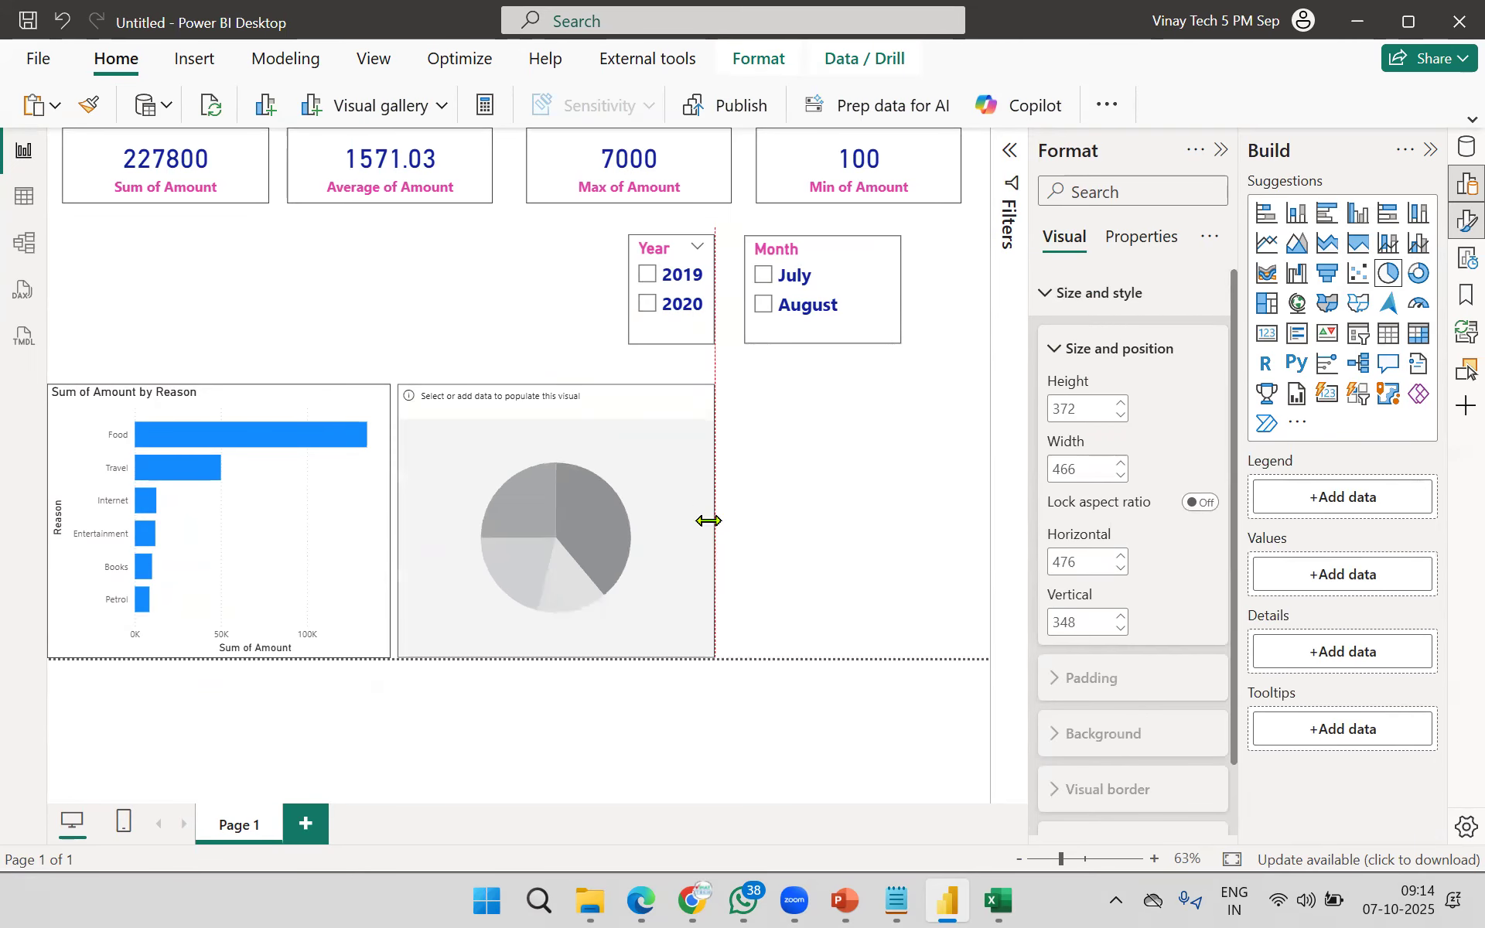
{"action": "left_click", "coordinate": [1343, 497]}
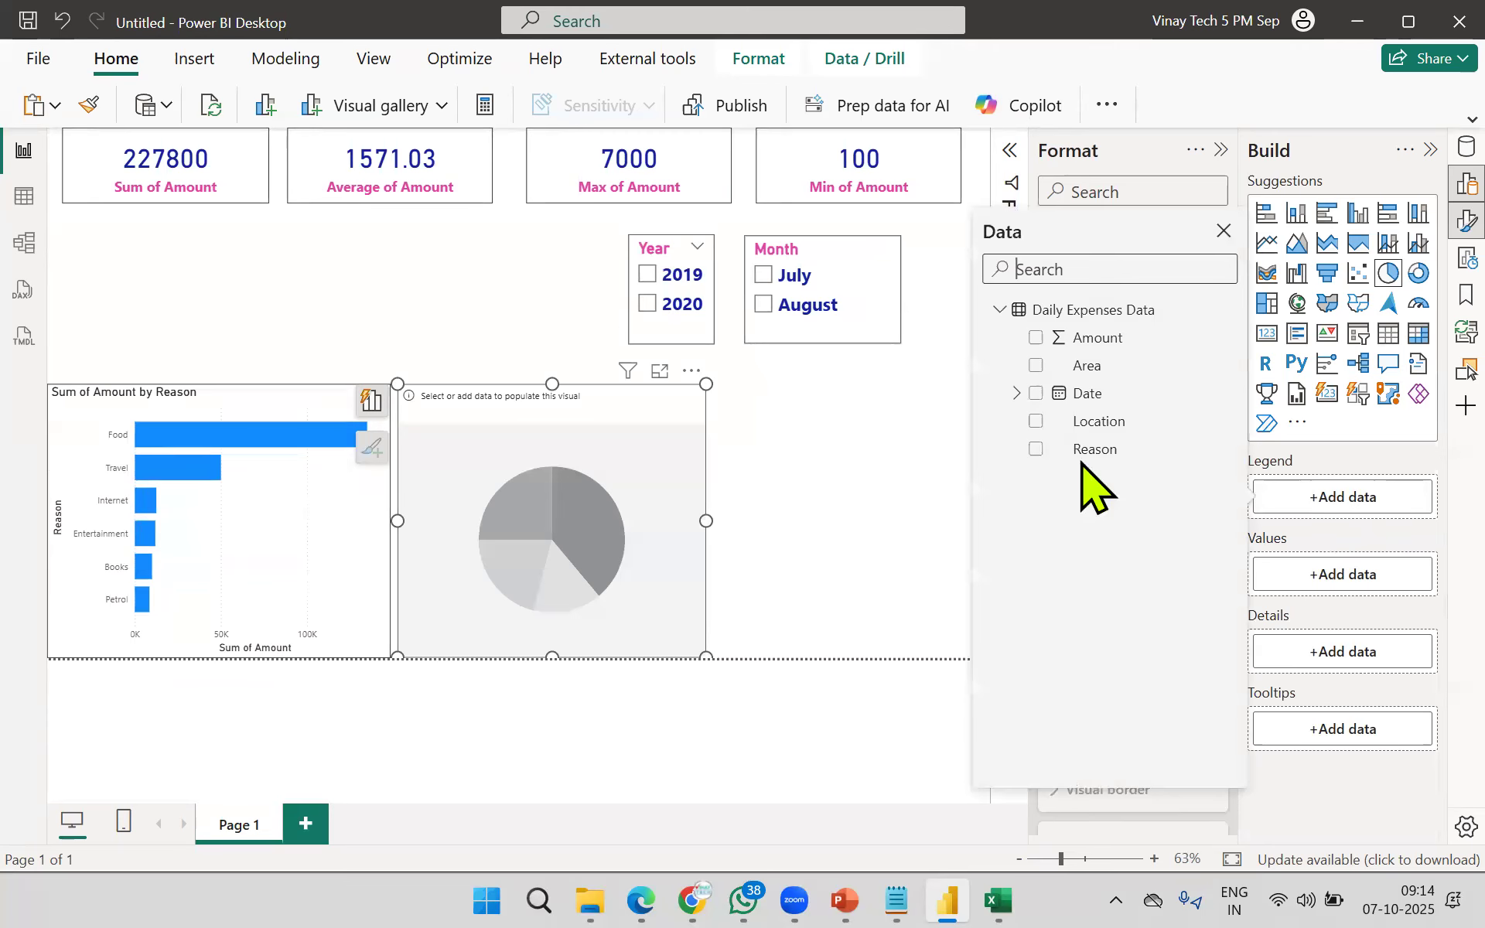
{"action": "left_click", "coordinate": [1037, 422]}
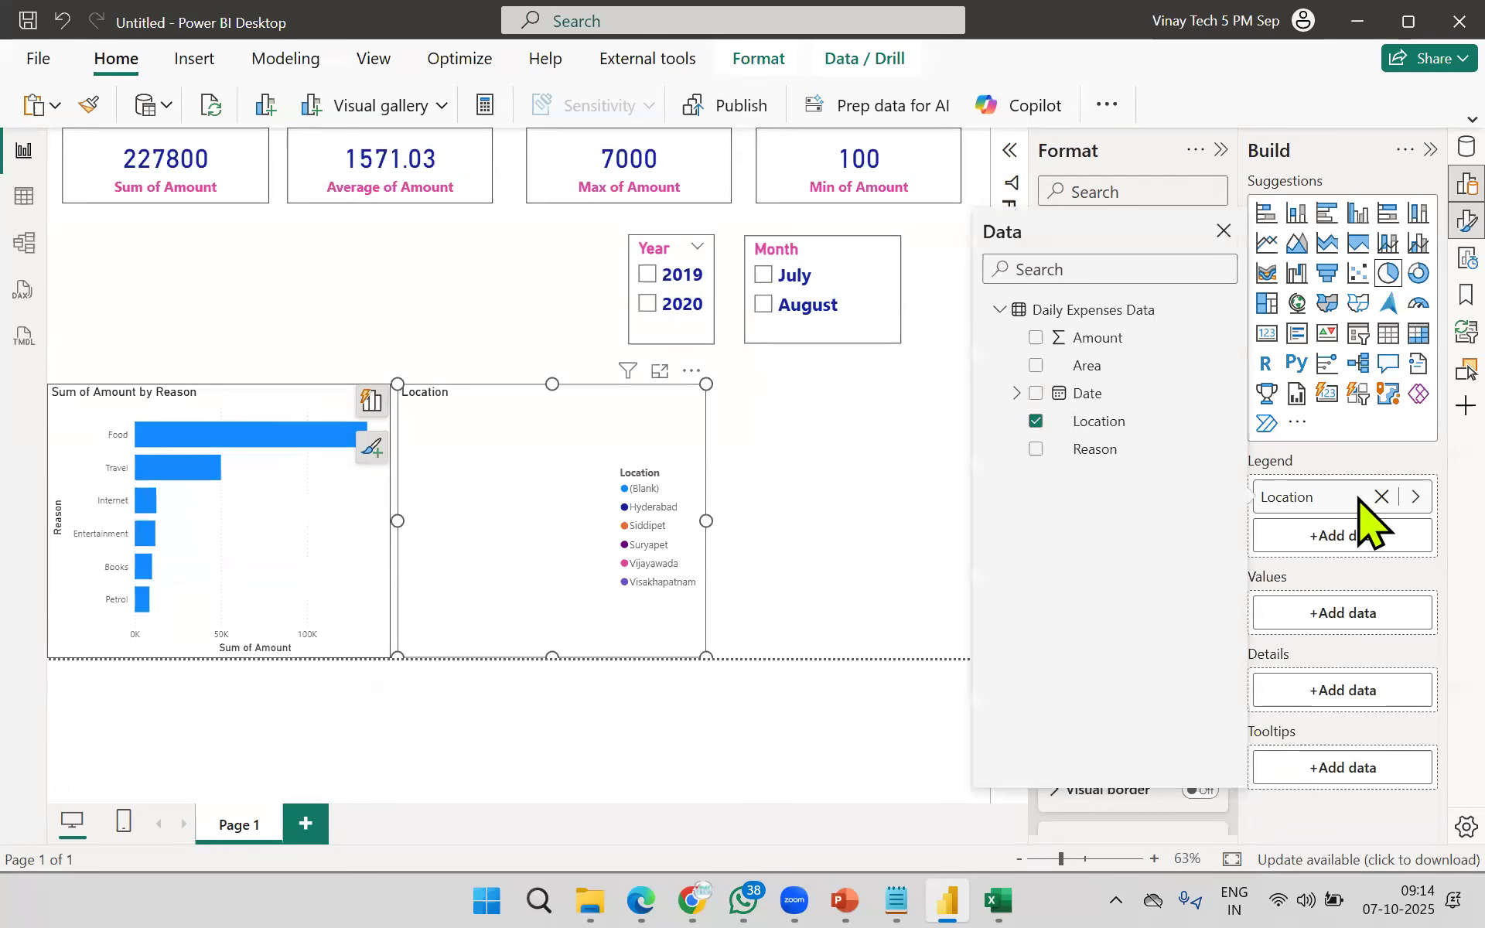
{"action": "left_click", "coordinate": [1261, 614]}
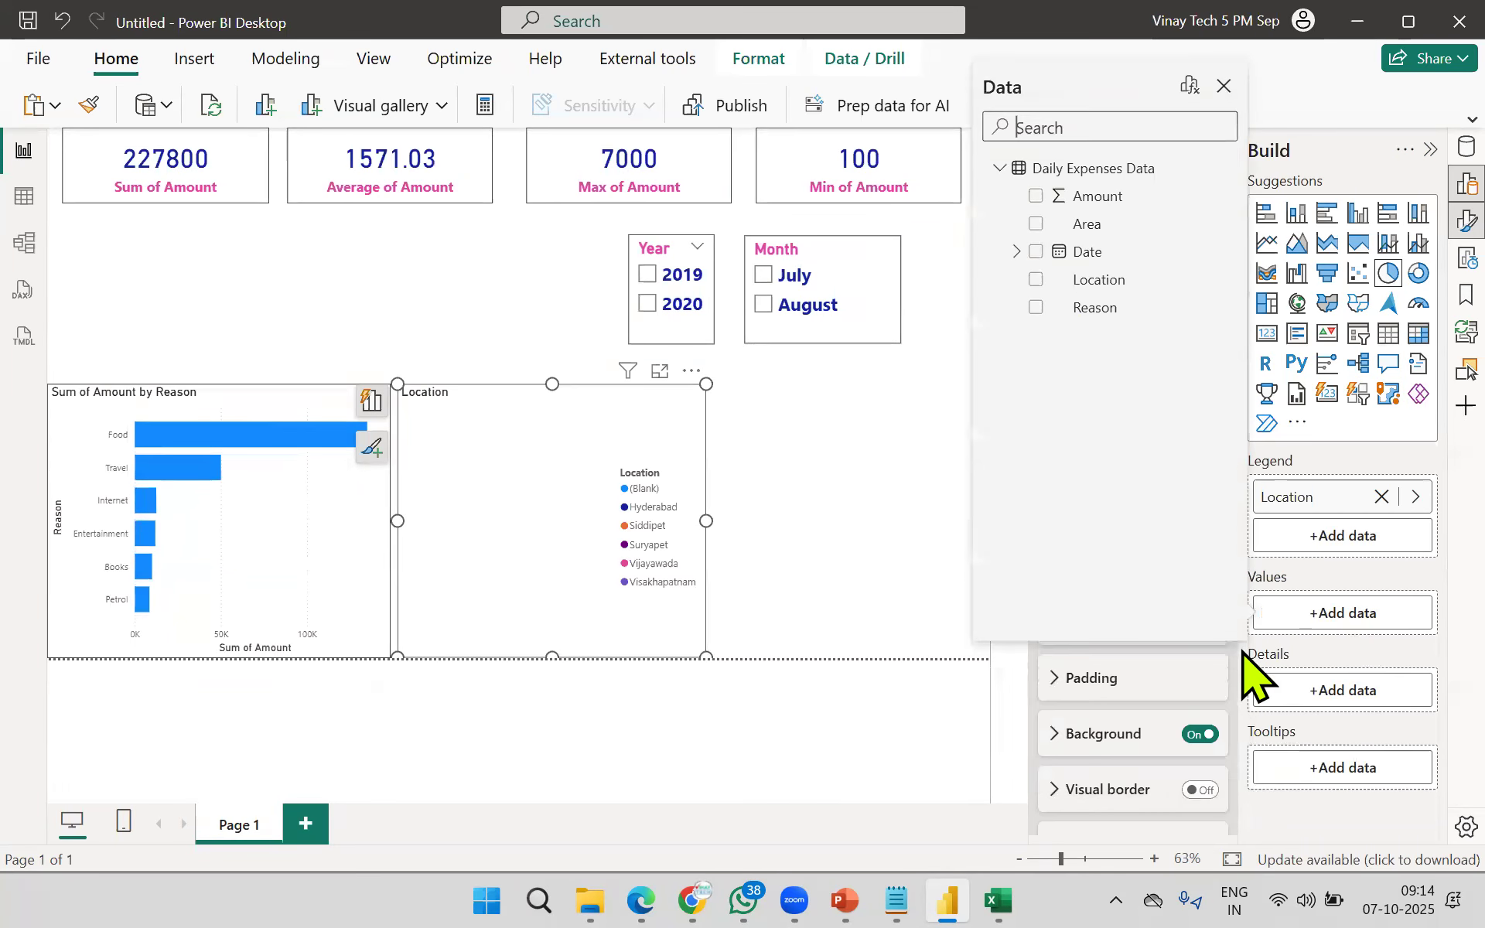
{"action": "left_click", "coordinate": [1035, 196]}
{"action": "left_click", "coordinate": [1324, 534]}
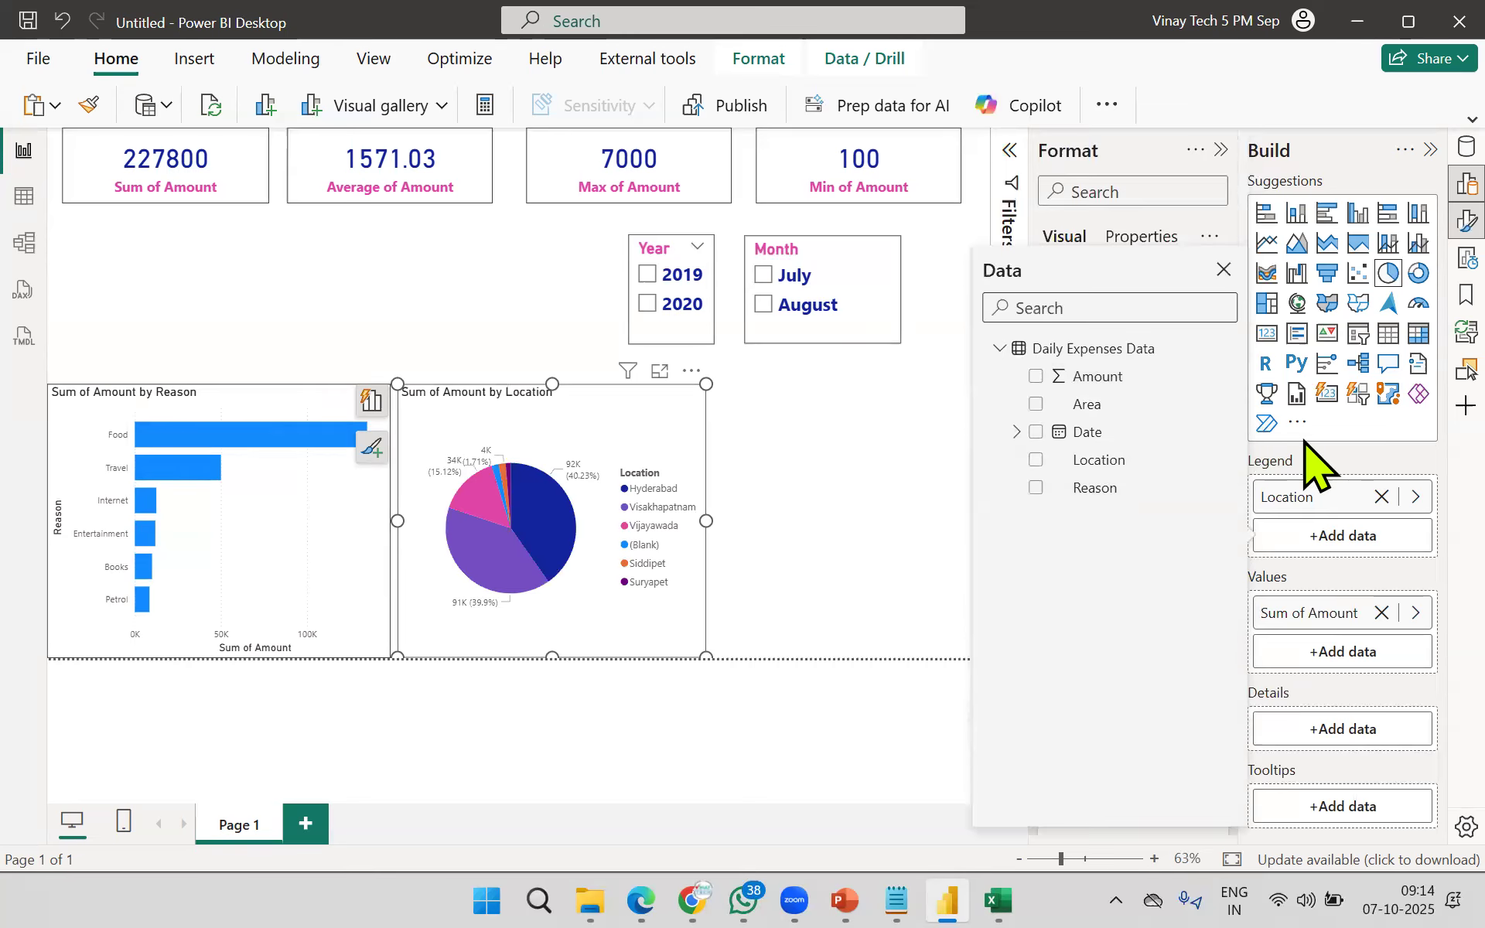
{"action": "left_click", "coordinate": [737, 546]}
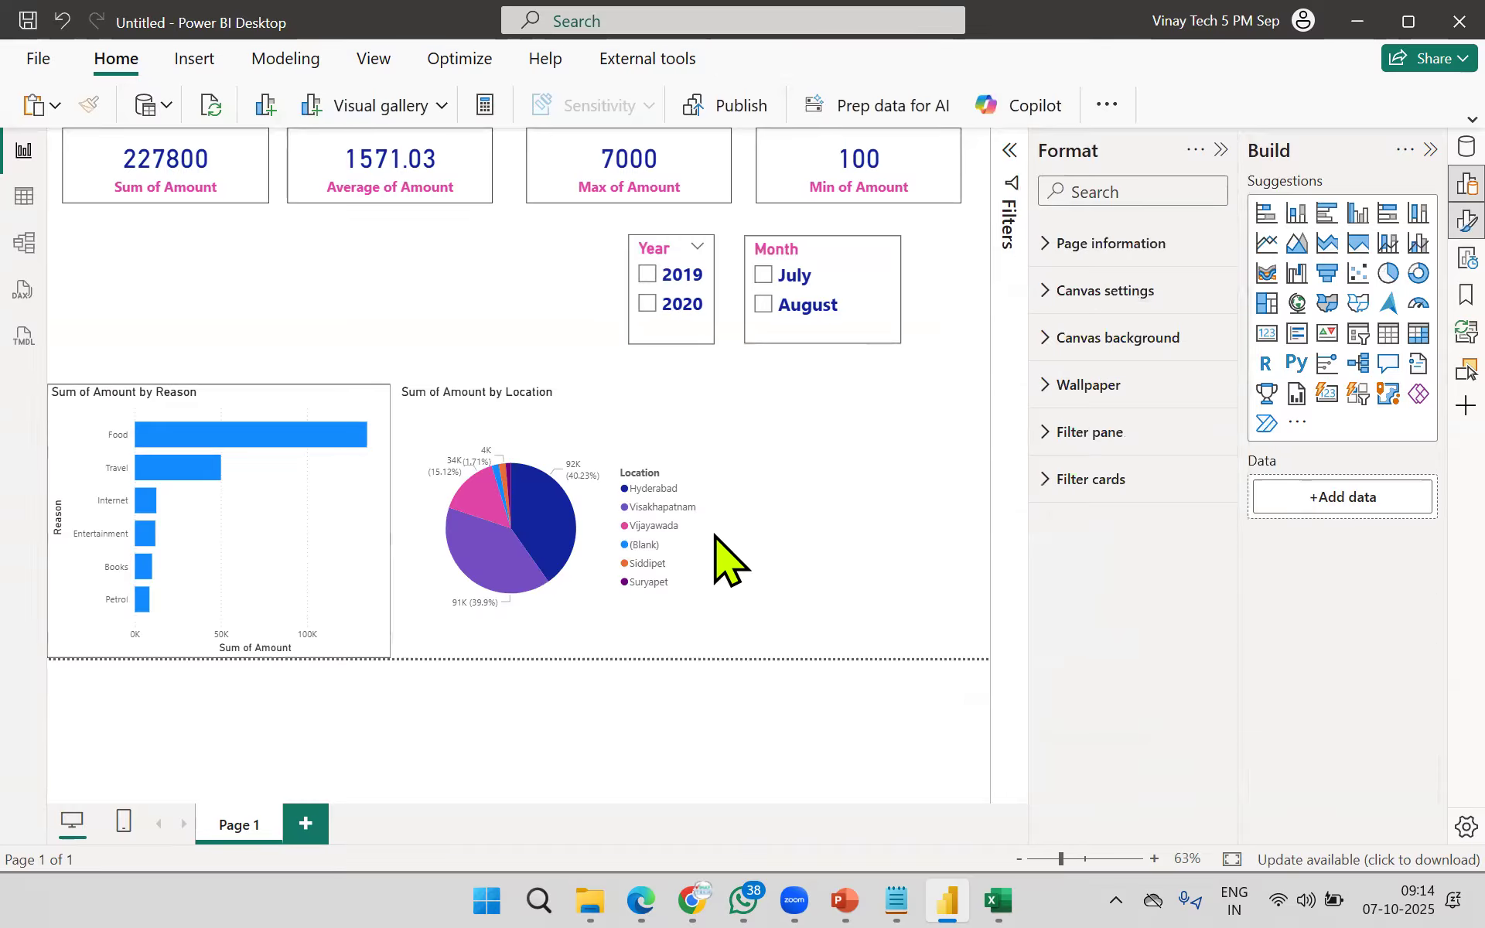
Step: Turn on the pie chart's visual border and check the amounts of its individual slices
{"action": "left_click", "coordinate": [692, 445]}
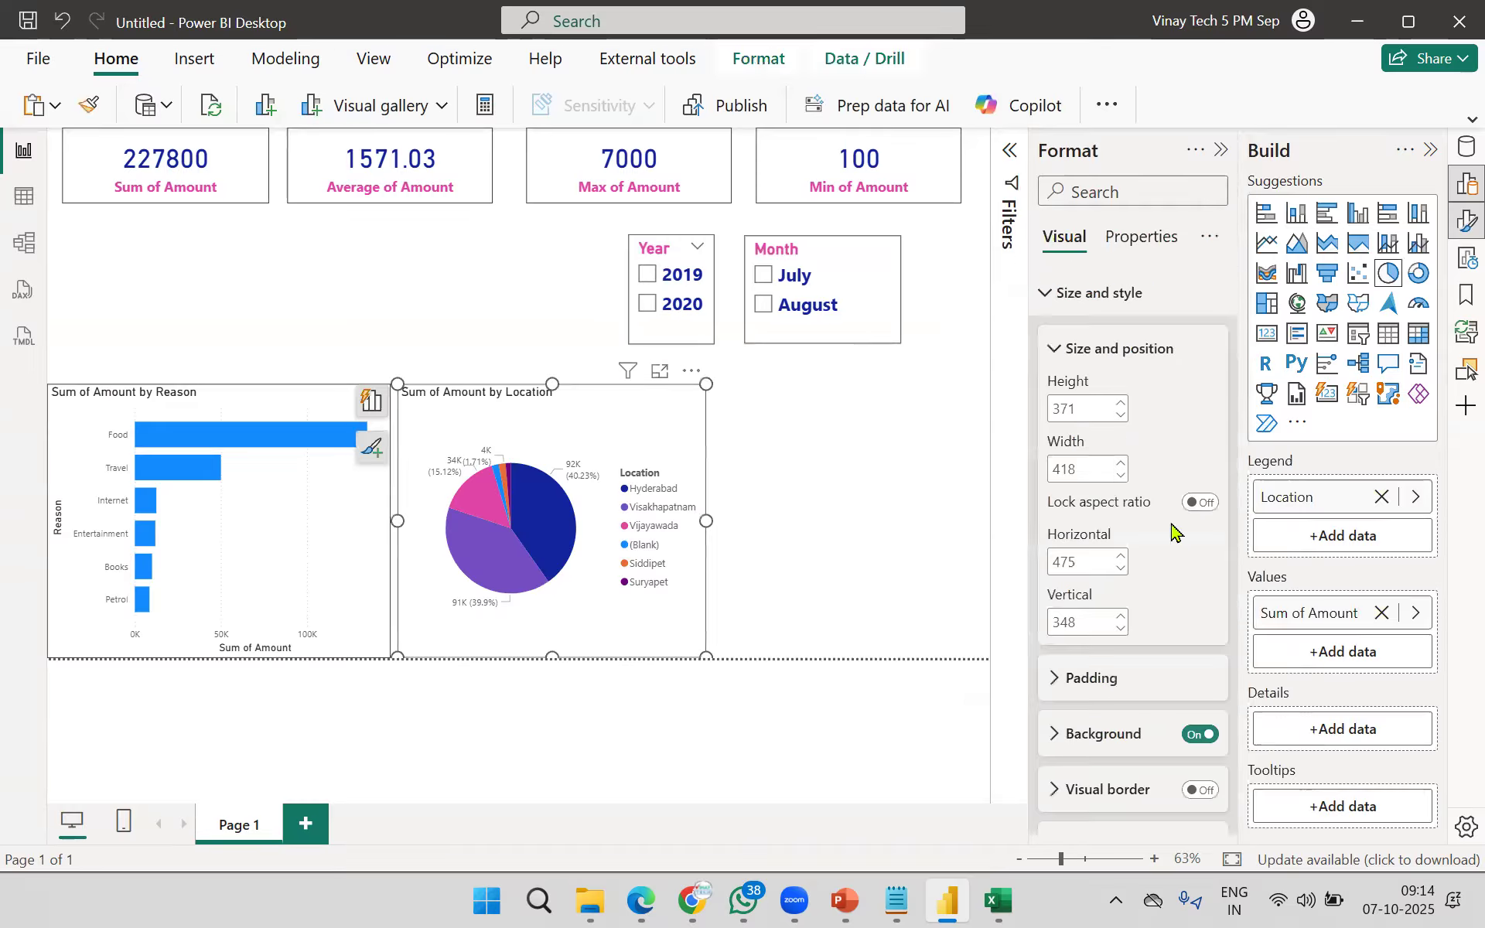
{"action": "left_click", "coordinate": [1205, 792]}
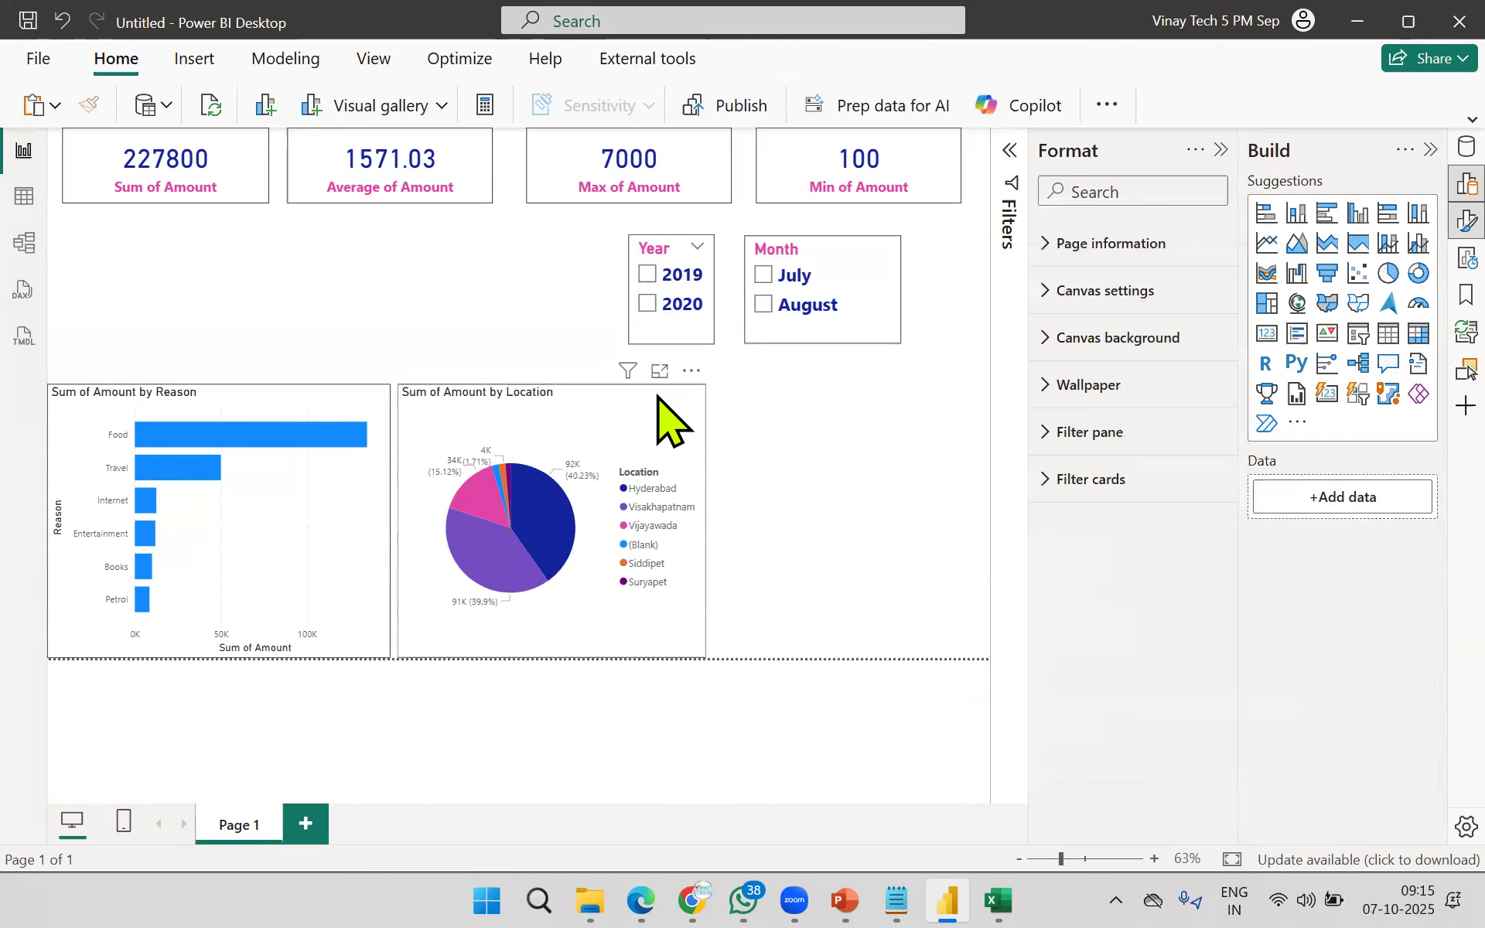
{"action": "mouse_move", "coordinate": [554, 524]}
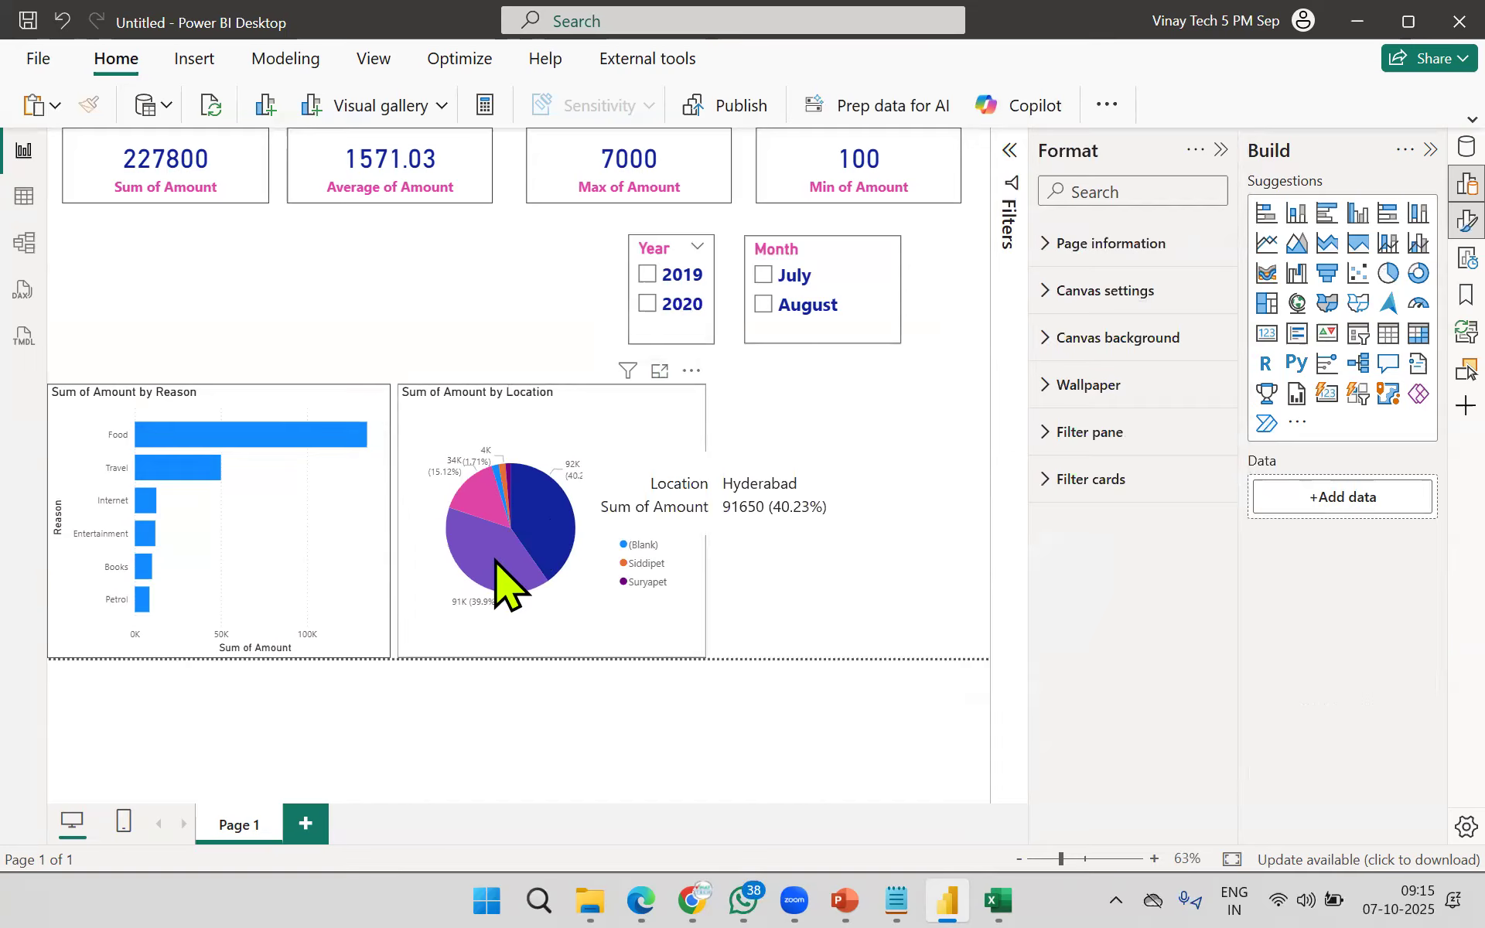
{"action": "mouse_move", "coordinate": [496, 563]}
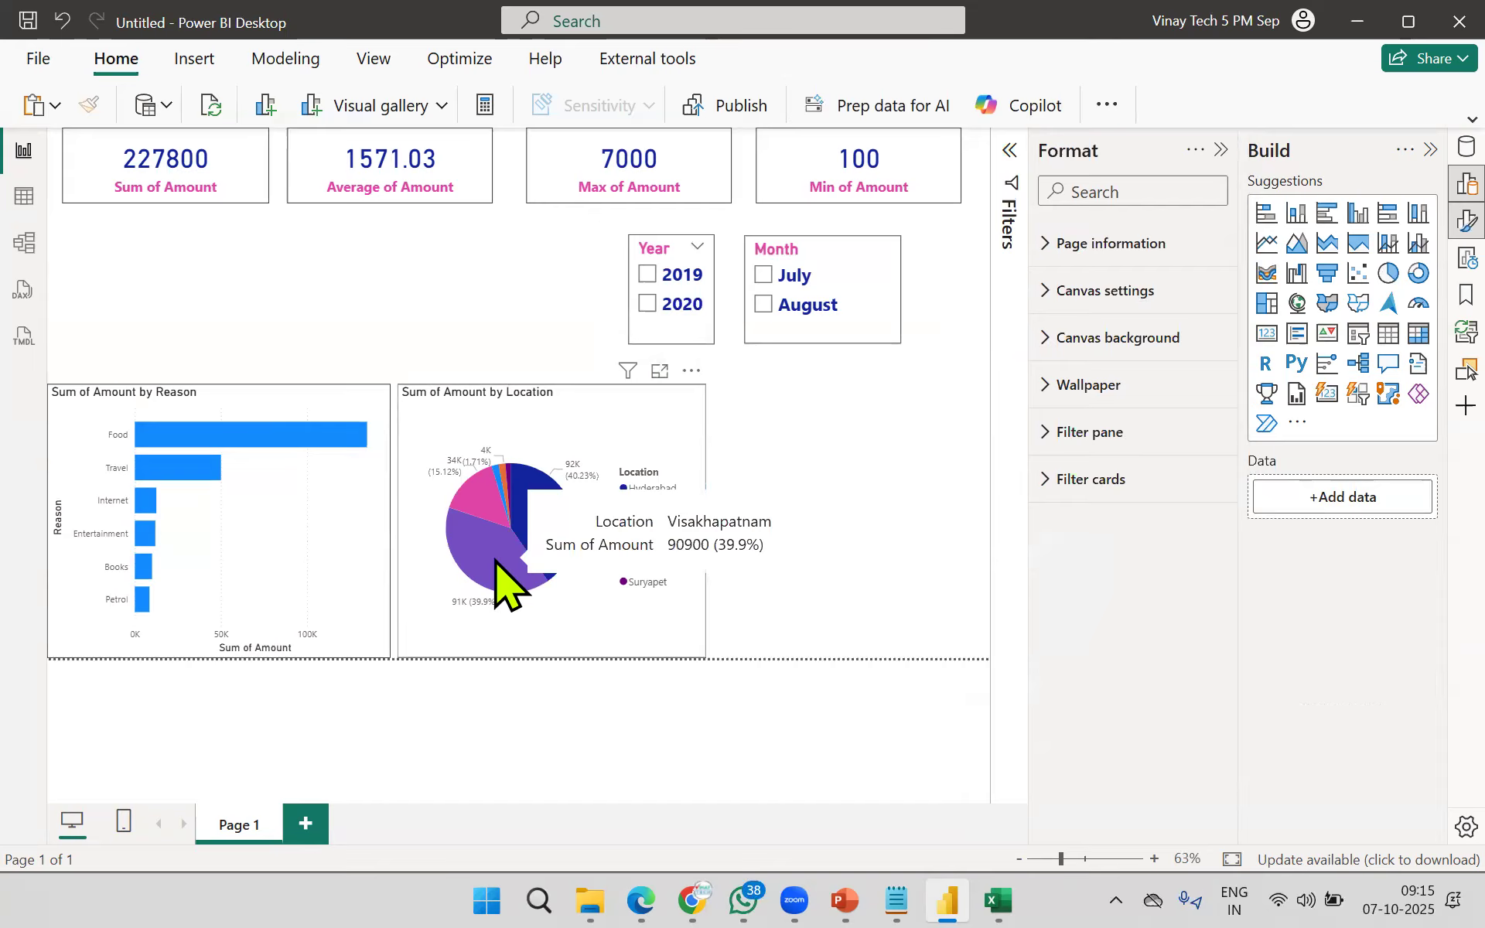
{"action": "mouse_move", "coordinate": [477, 506]}
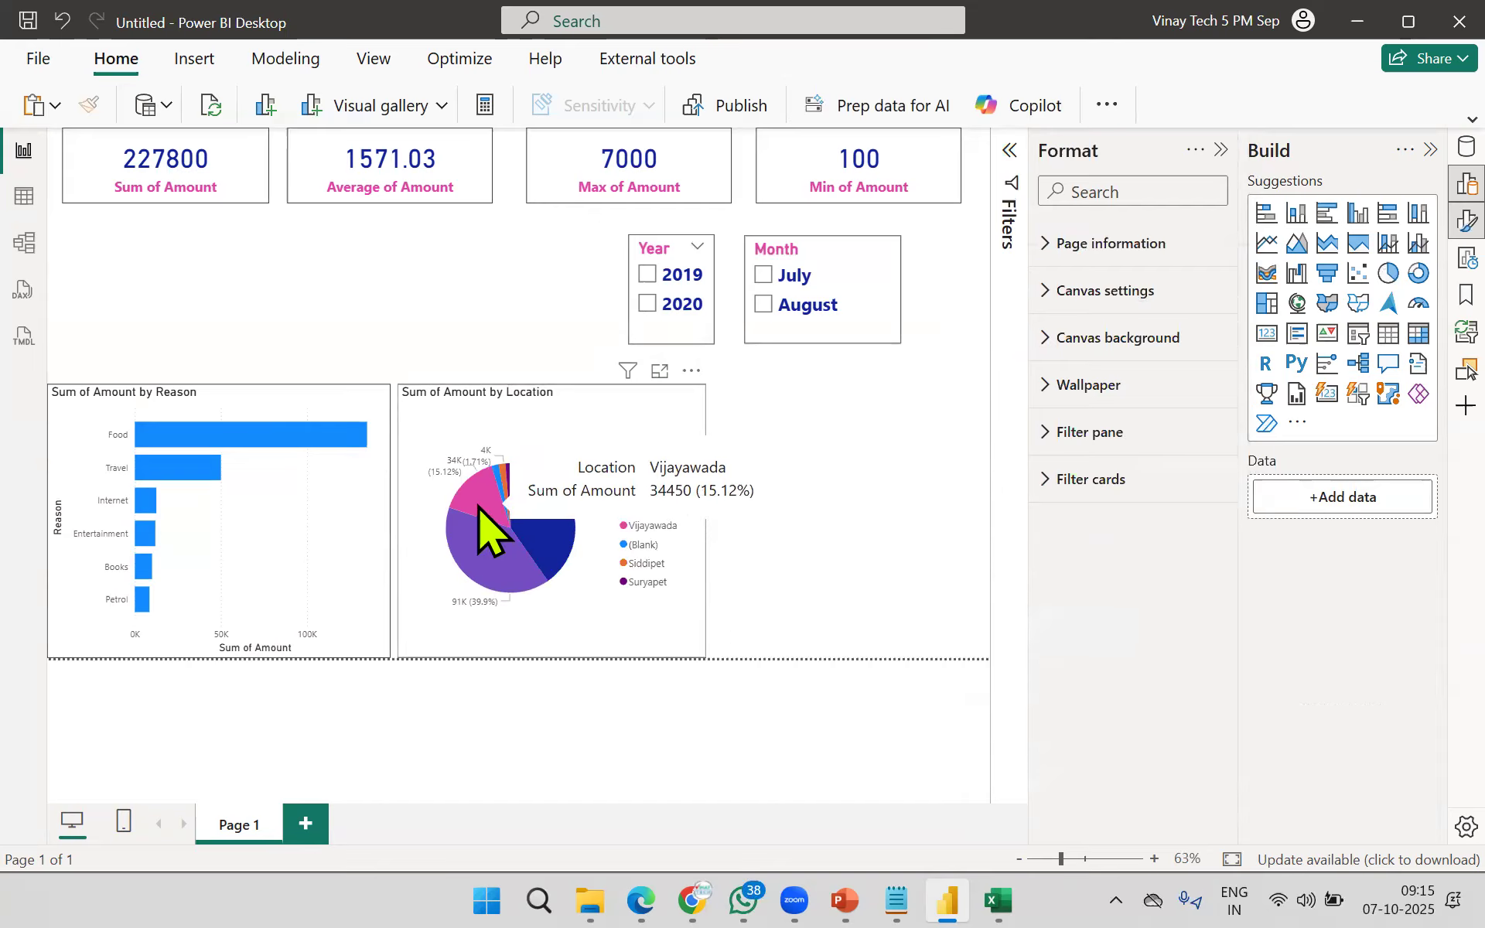
{"action": "mouse_move", "coordinate": [510, 483]}
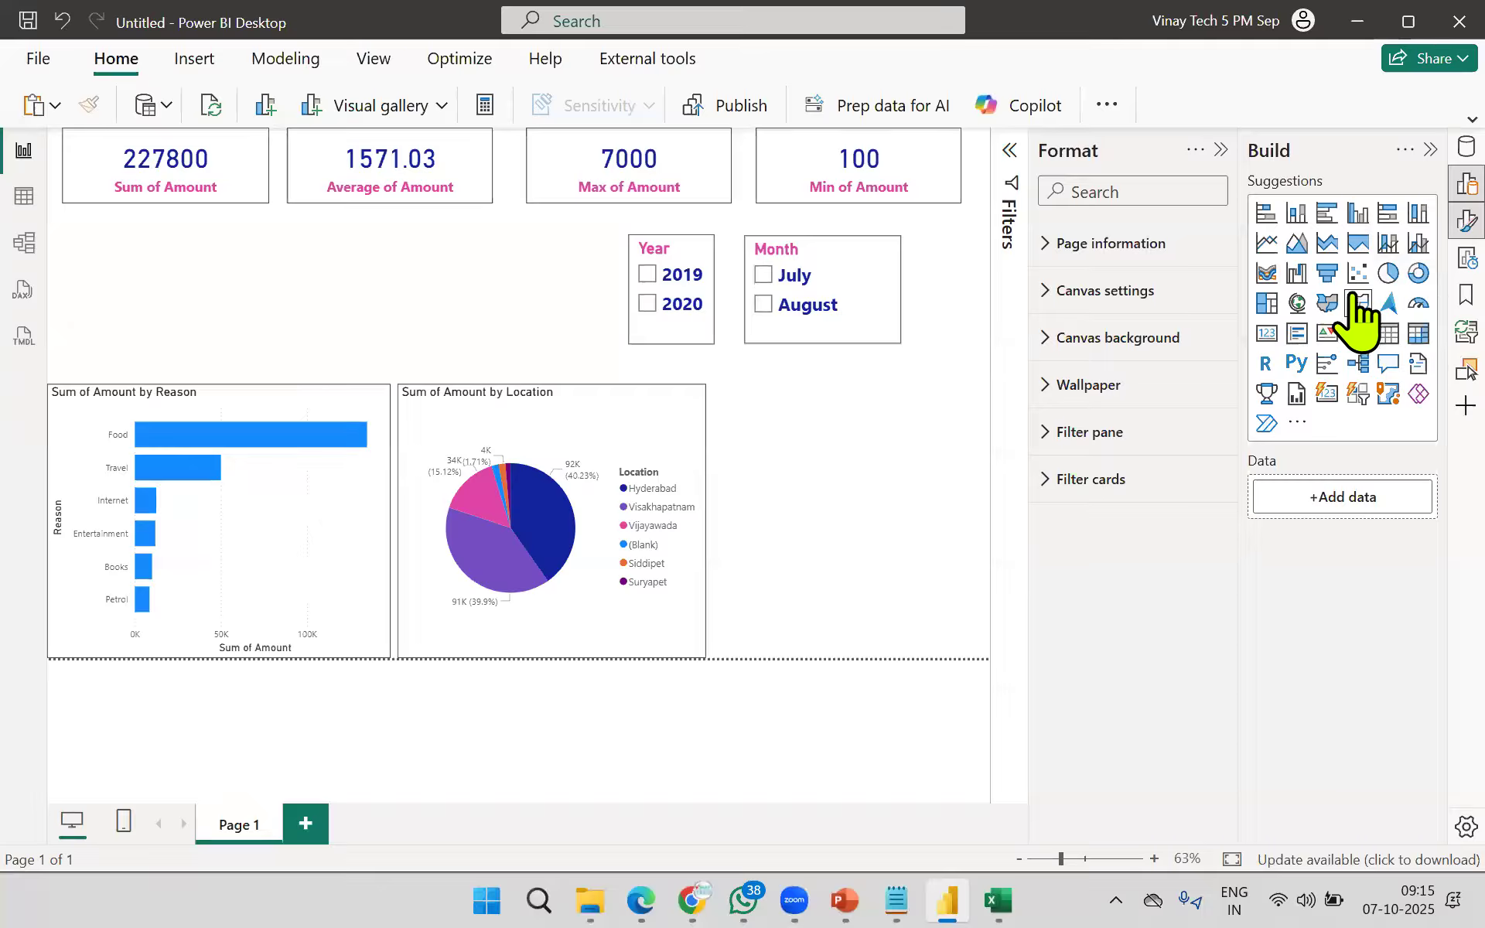
Step: Insert a map visual beside the pie chart and widen it to about 374 so it fills the space to the page edge
{"action": "left_click", "coordinate": [1305, 308]}
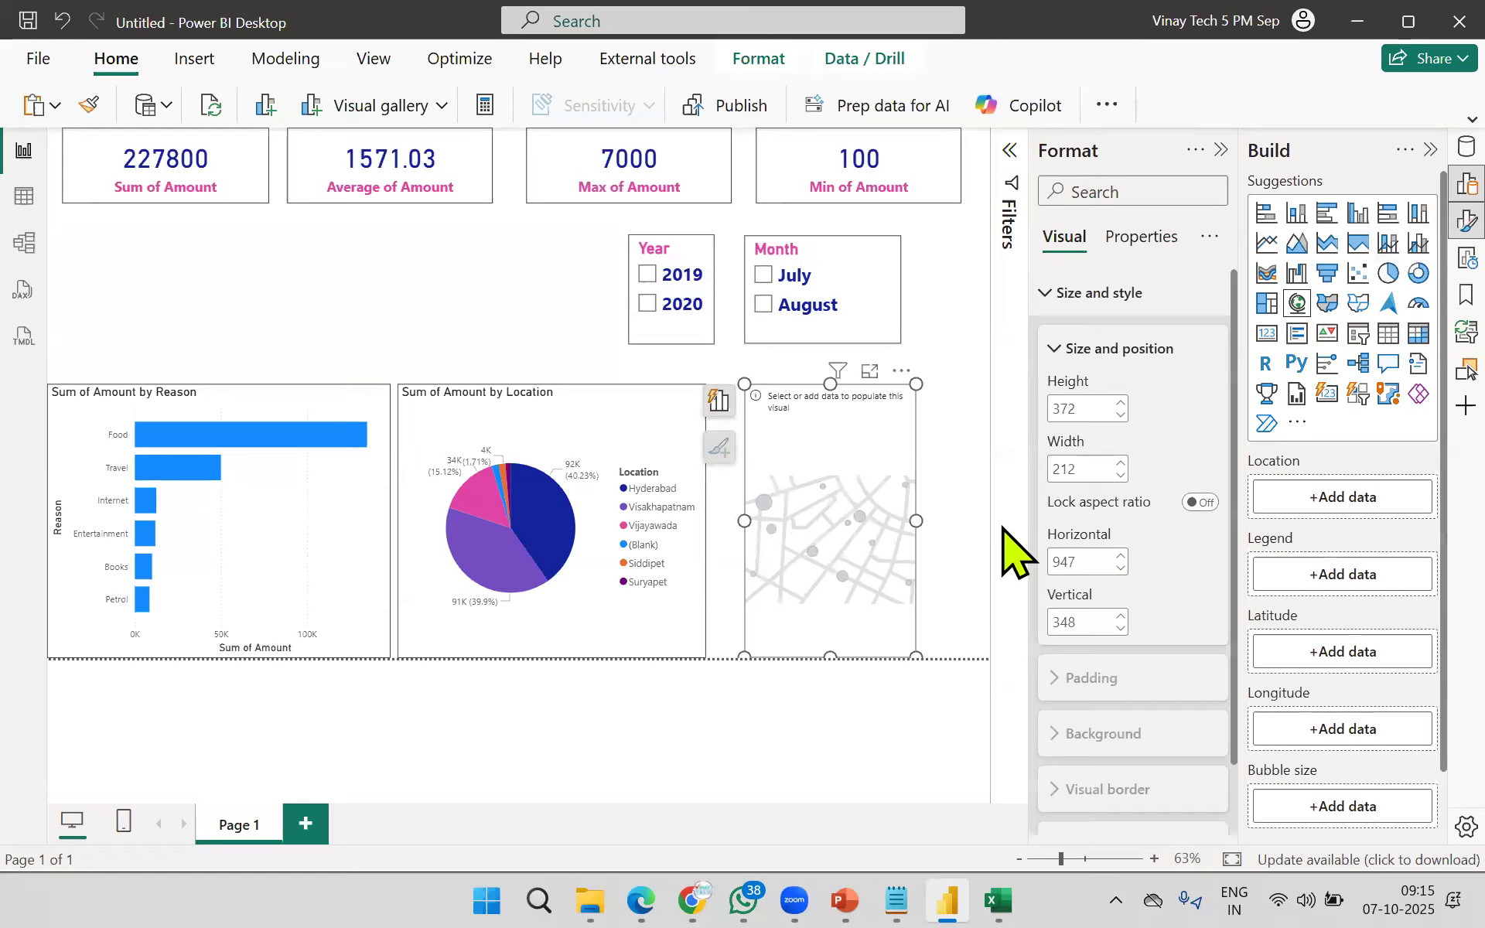
{"action": "left_click", "coordinate": [1013, 553]}
{"action": "left_click", "coordinate": [744, 520]}
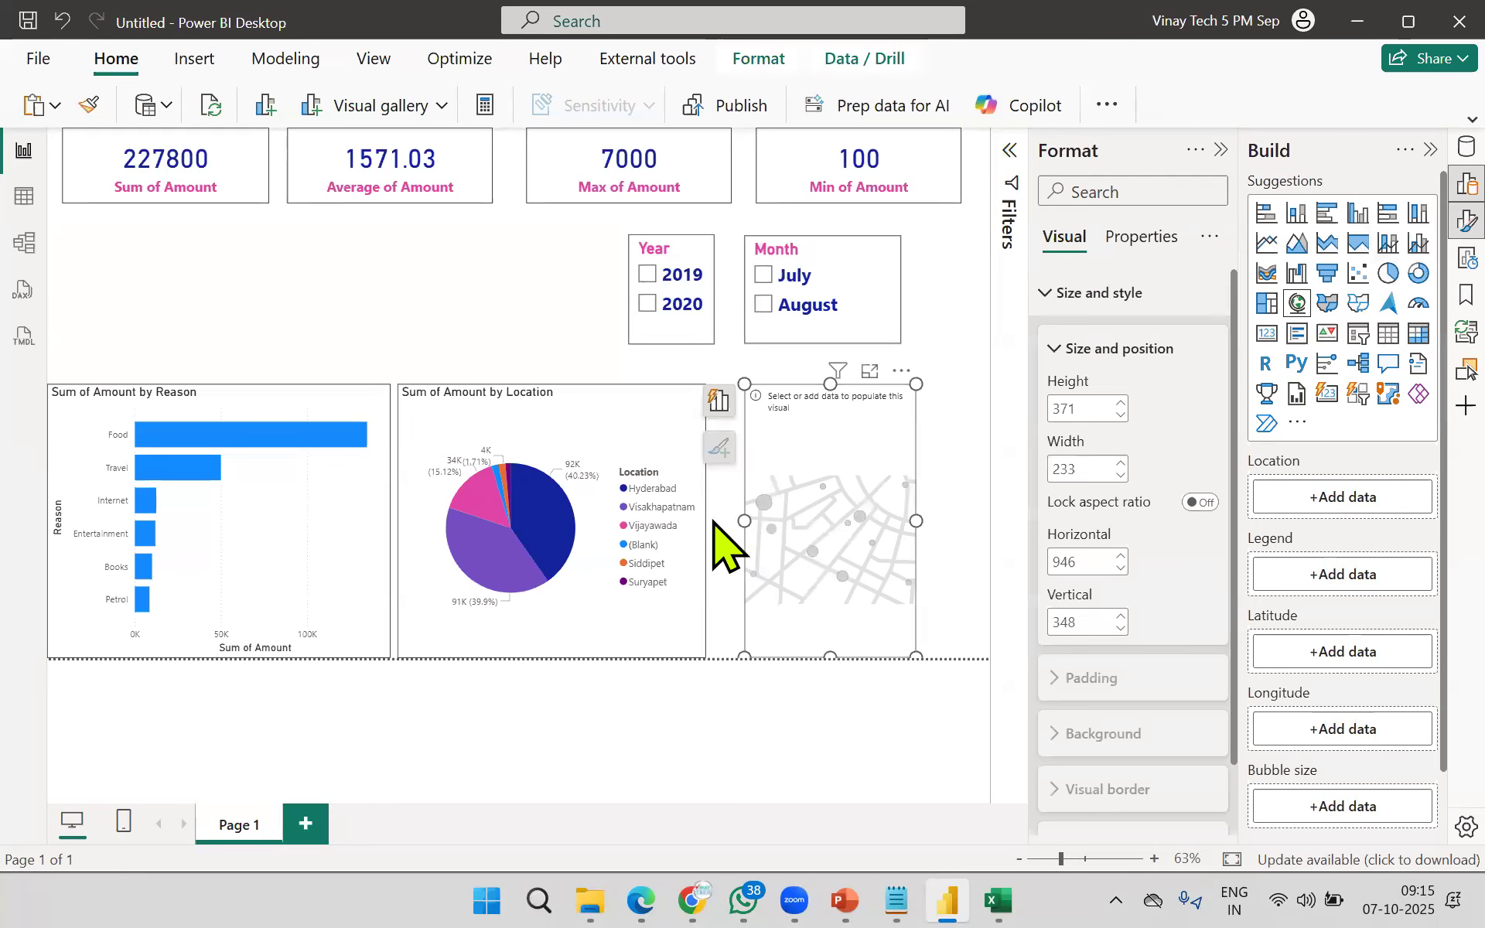
{"action": "left_click_drag", "start_coordinate": [744, 520], "coordinate": [714, 520]}
{"action": "left_click_drag", "start_coordinate": [918, 514], "coordinate": [1011, 531]}
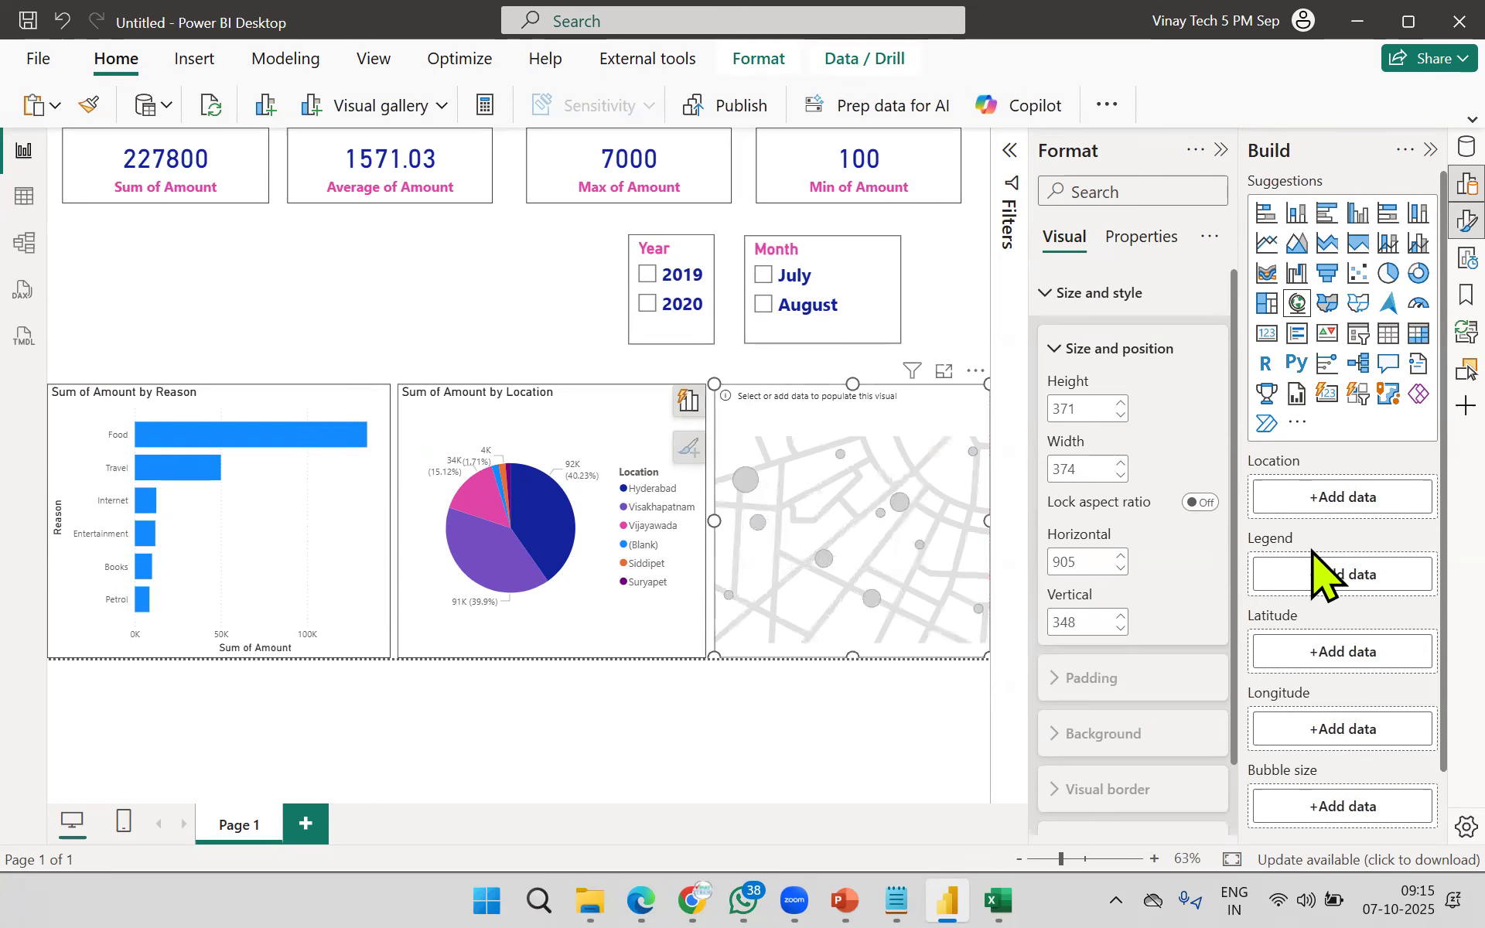
Step: Assign the Location field to the map's location and check the plotted cities
{"action": "left_click", "coordinate": [1317, 505]}
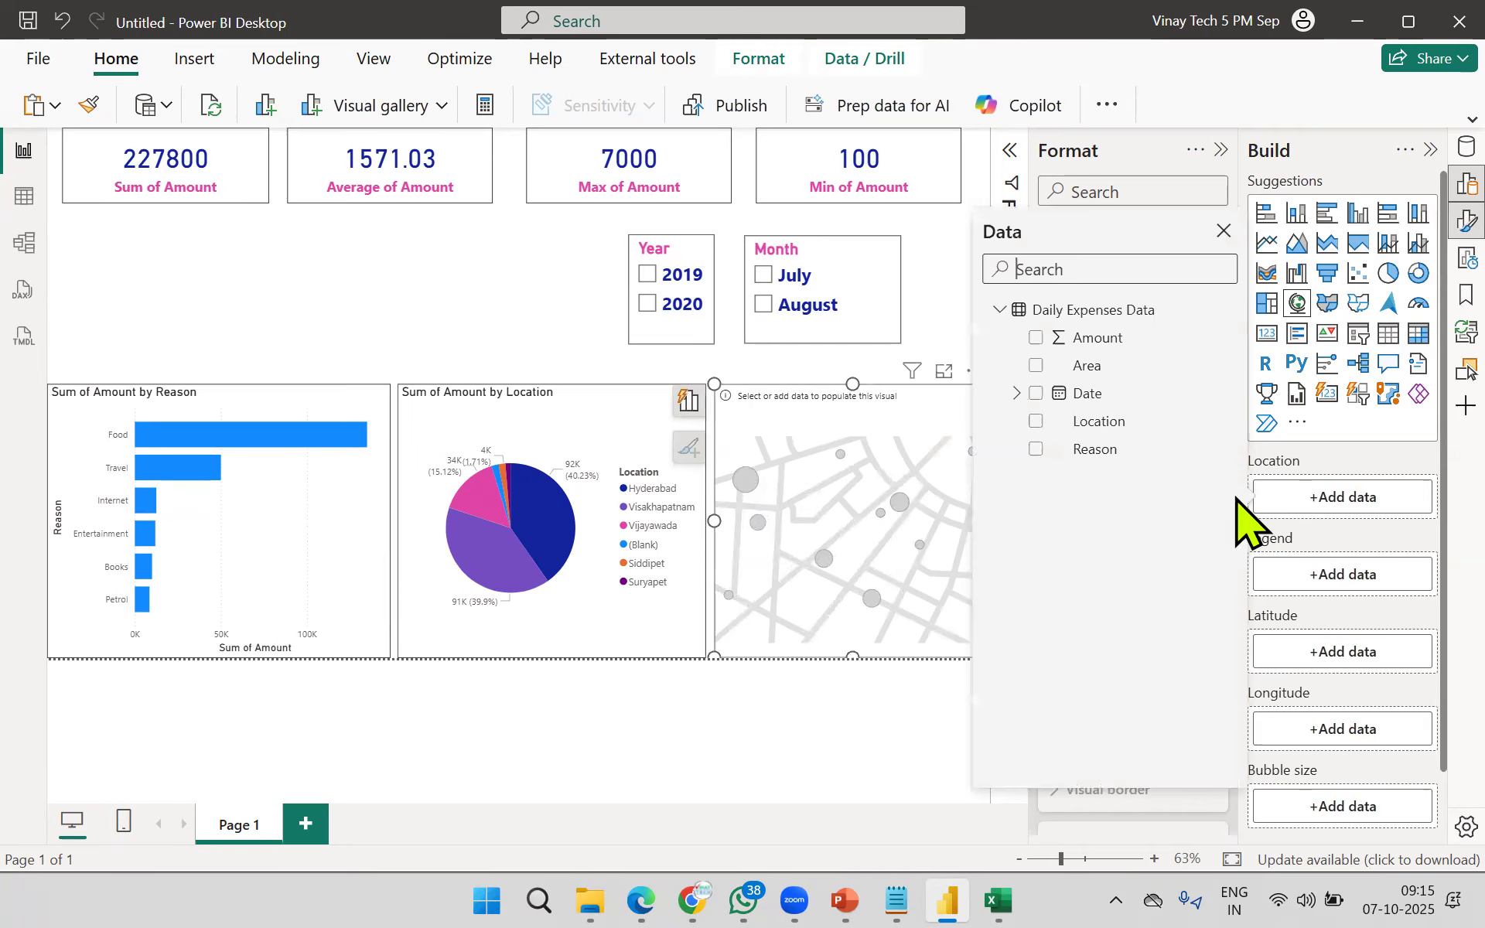
{"action": "left_click", "coordinate": [1036, 421]}
{"action": "left_click", "coordinate": [868, 717]}
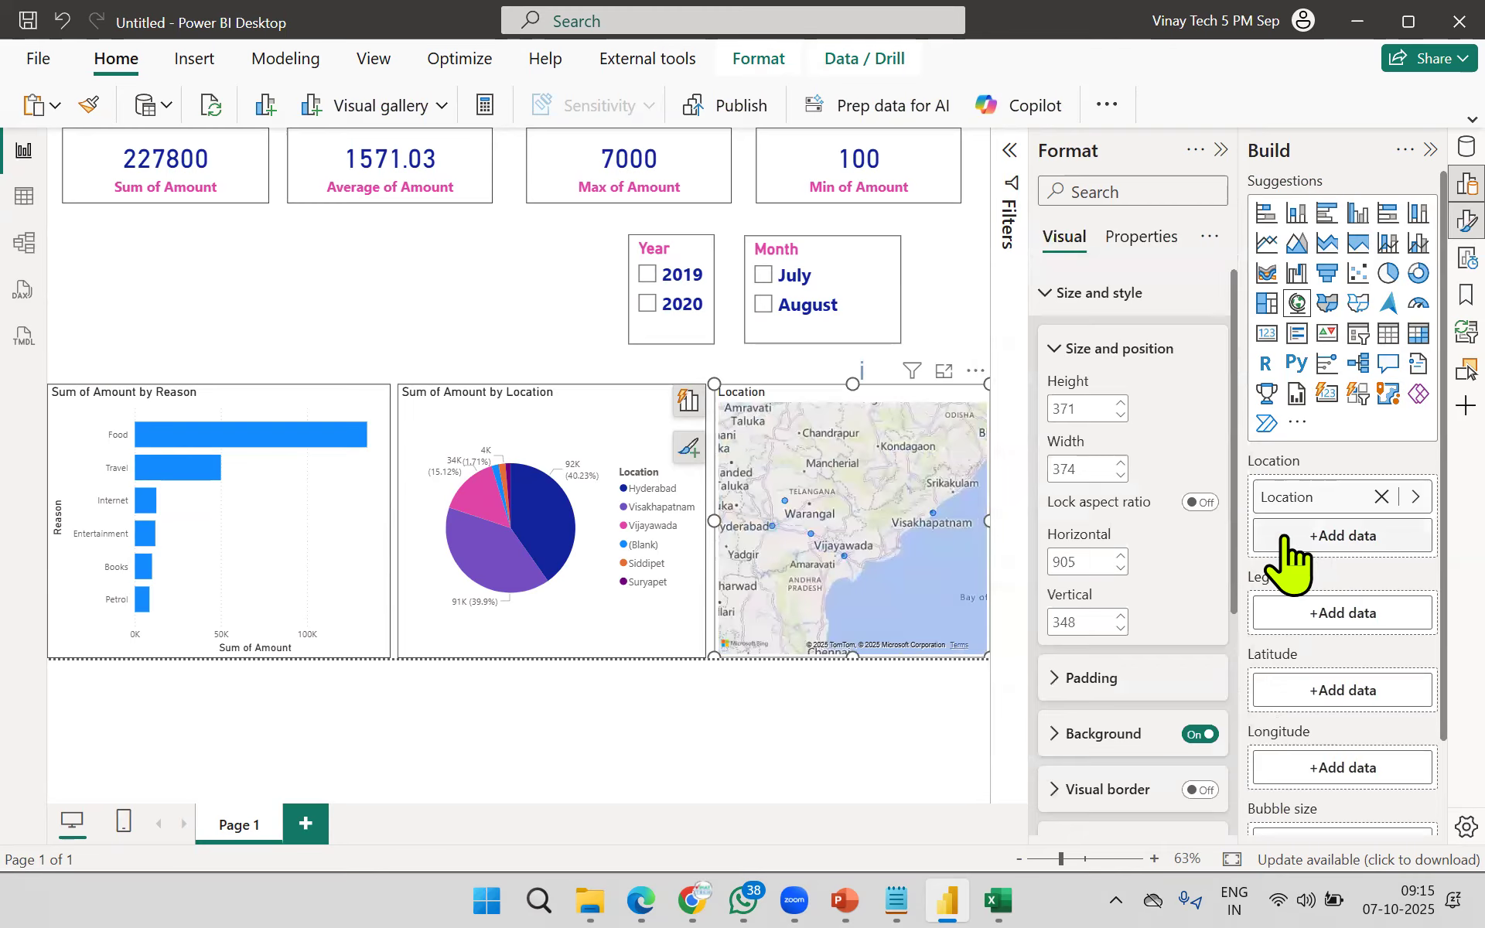
{"action": "mouse_move", "coordinate": [788, 505]}
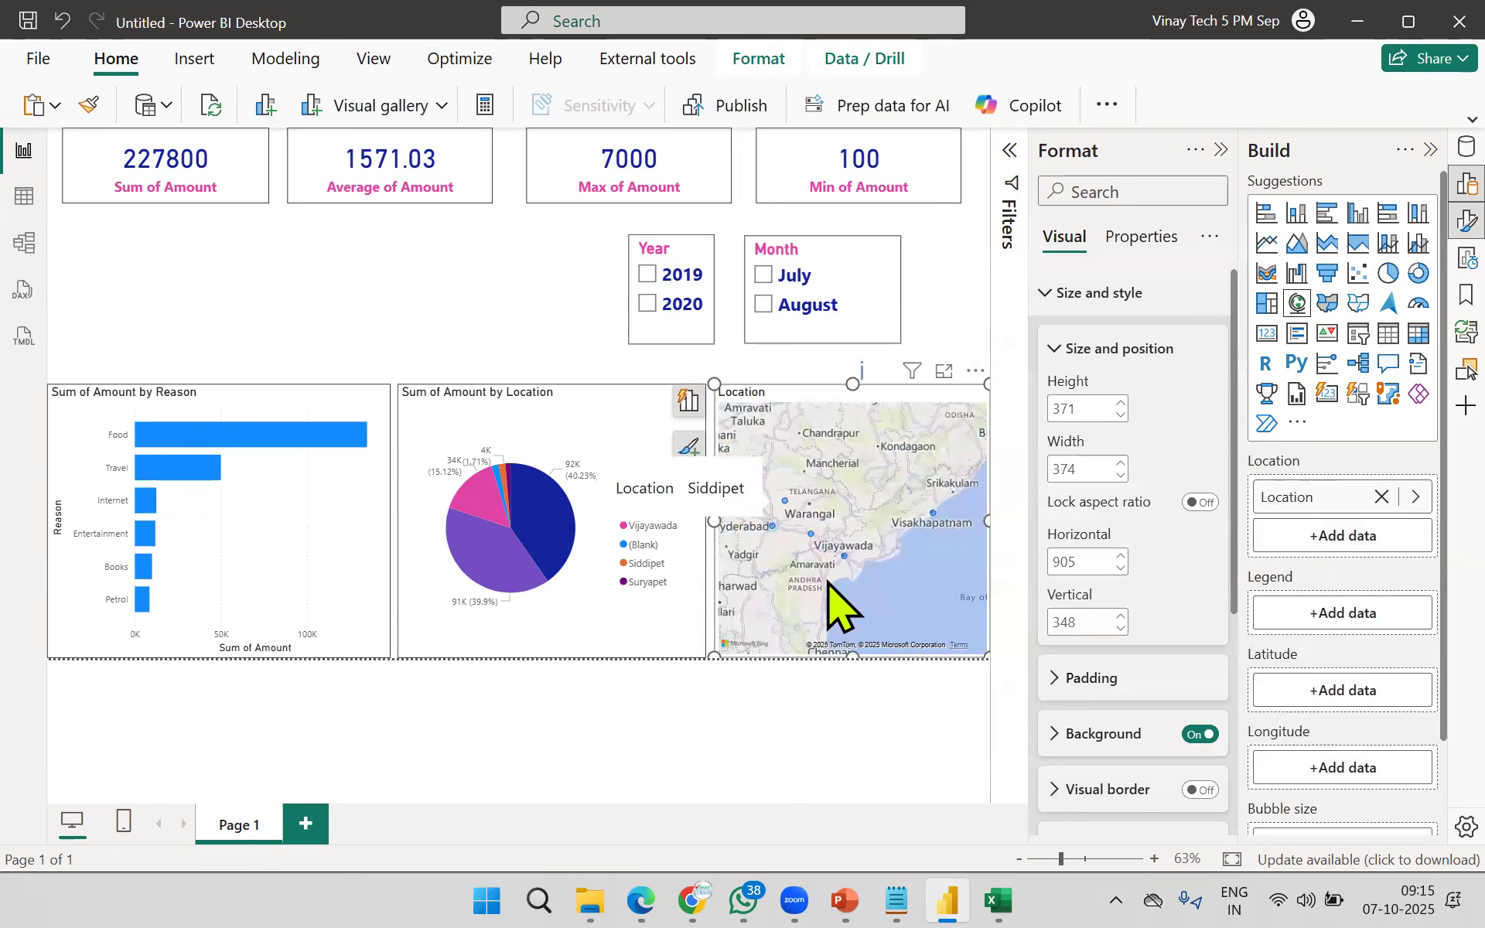
{"action": "key", "text": "Escape"}
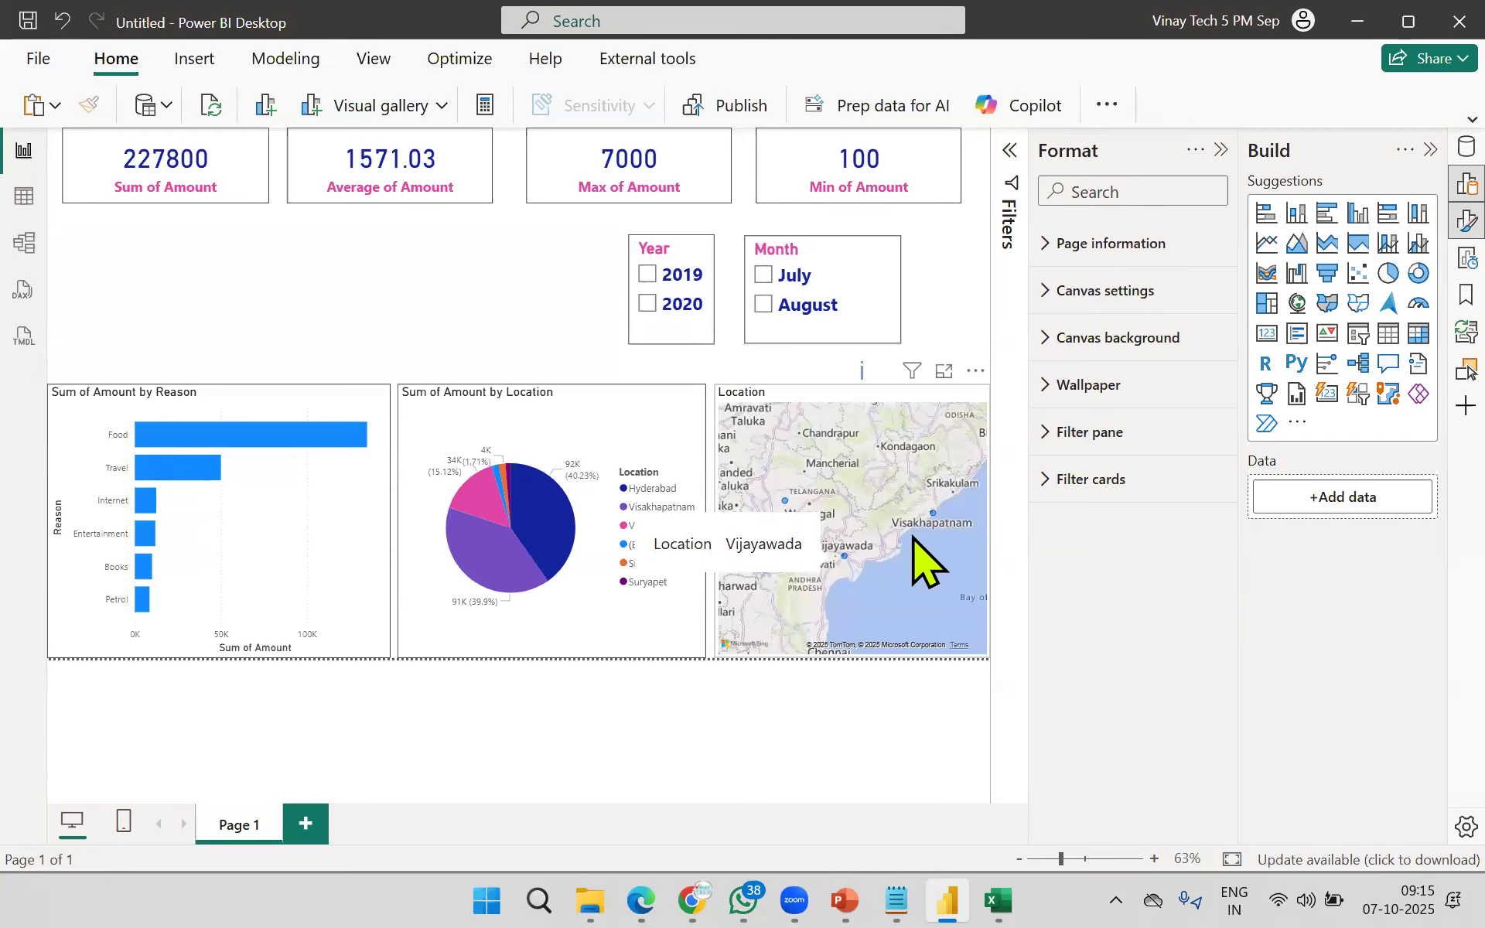
{"action": "mouse_move", "coordinate": [932, 517]}
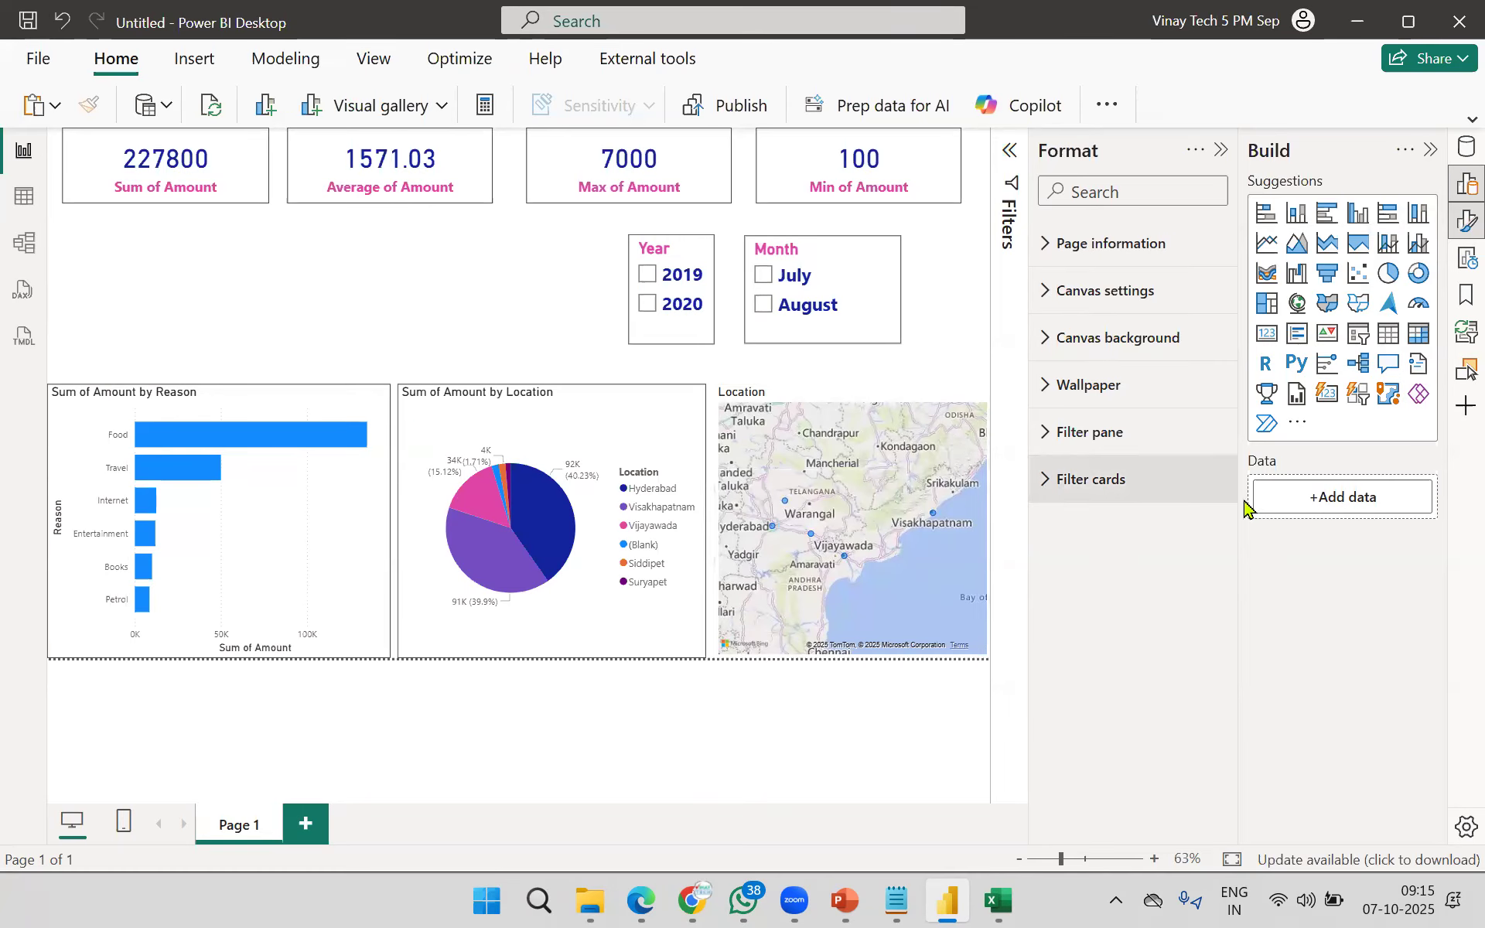
Step: Use the Amount field as the bubble size of the map visual and turn on the map's visual border
{"action": "left_click", "coordinate": [931, 418]}
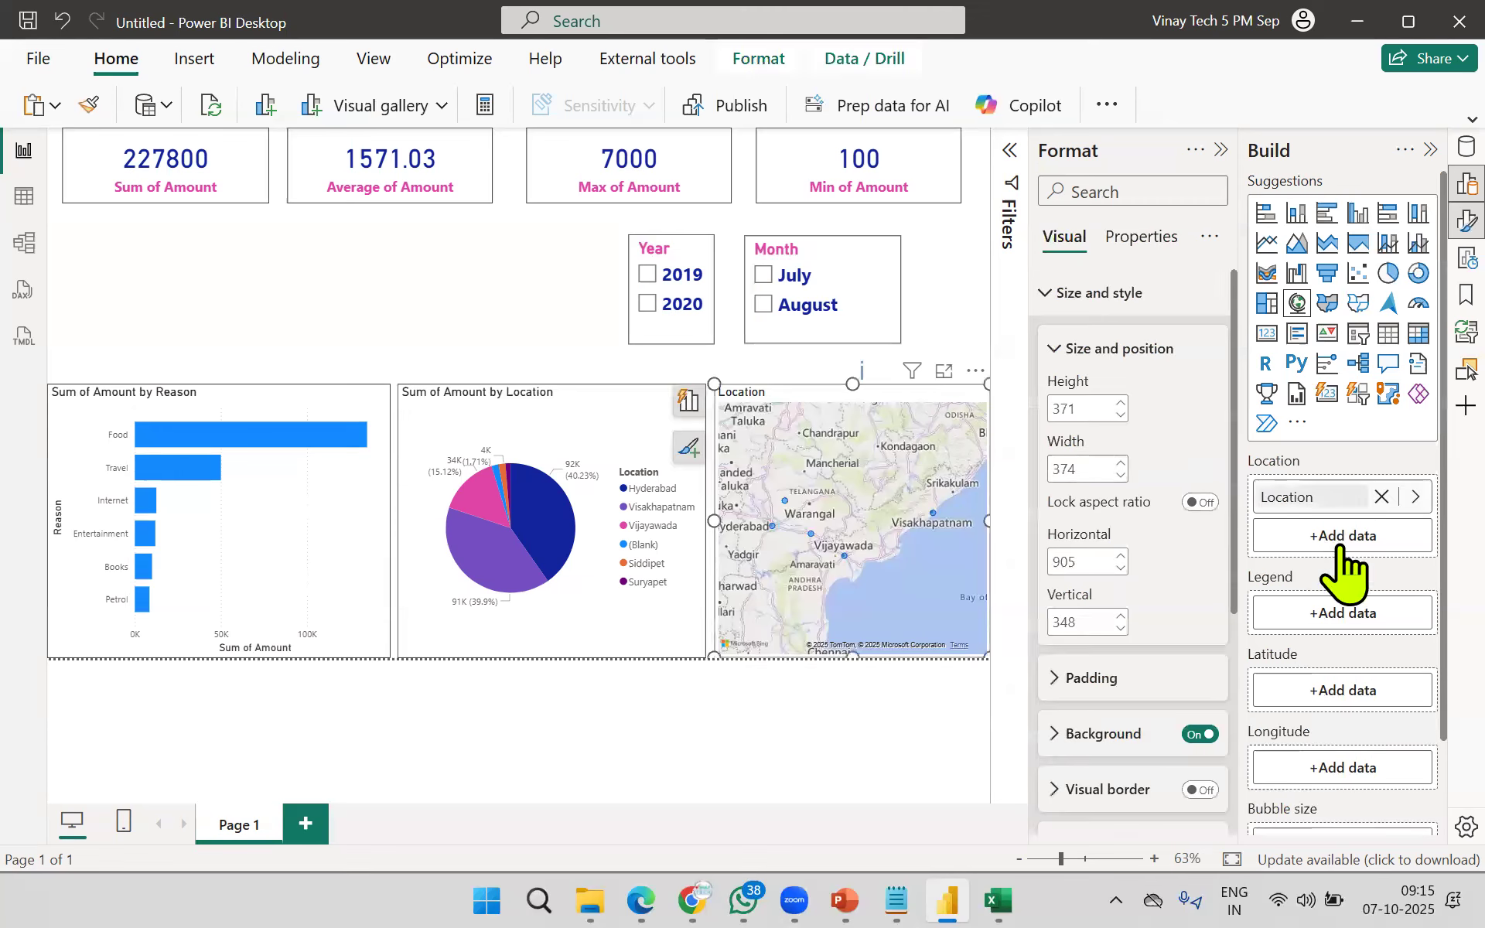
{"action": "scroll", "coordinate": [1392, 750], "scroll_direction": "down", "scroll_amount": 2}
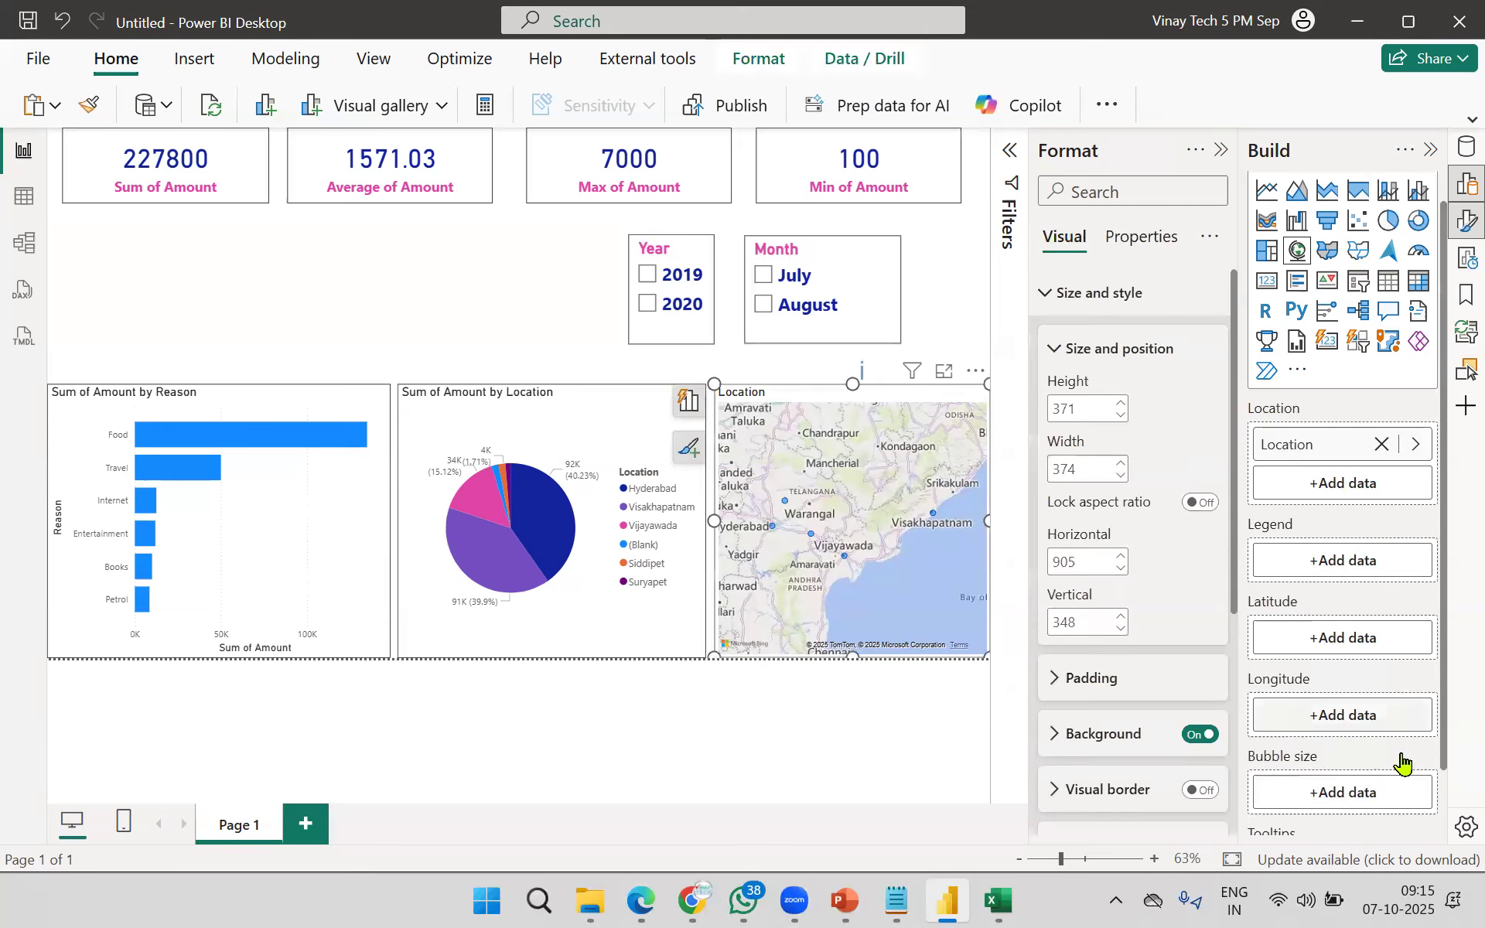
{"action": "left_click", "coordinate": [1338, 735]}
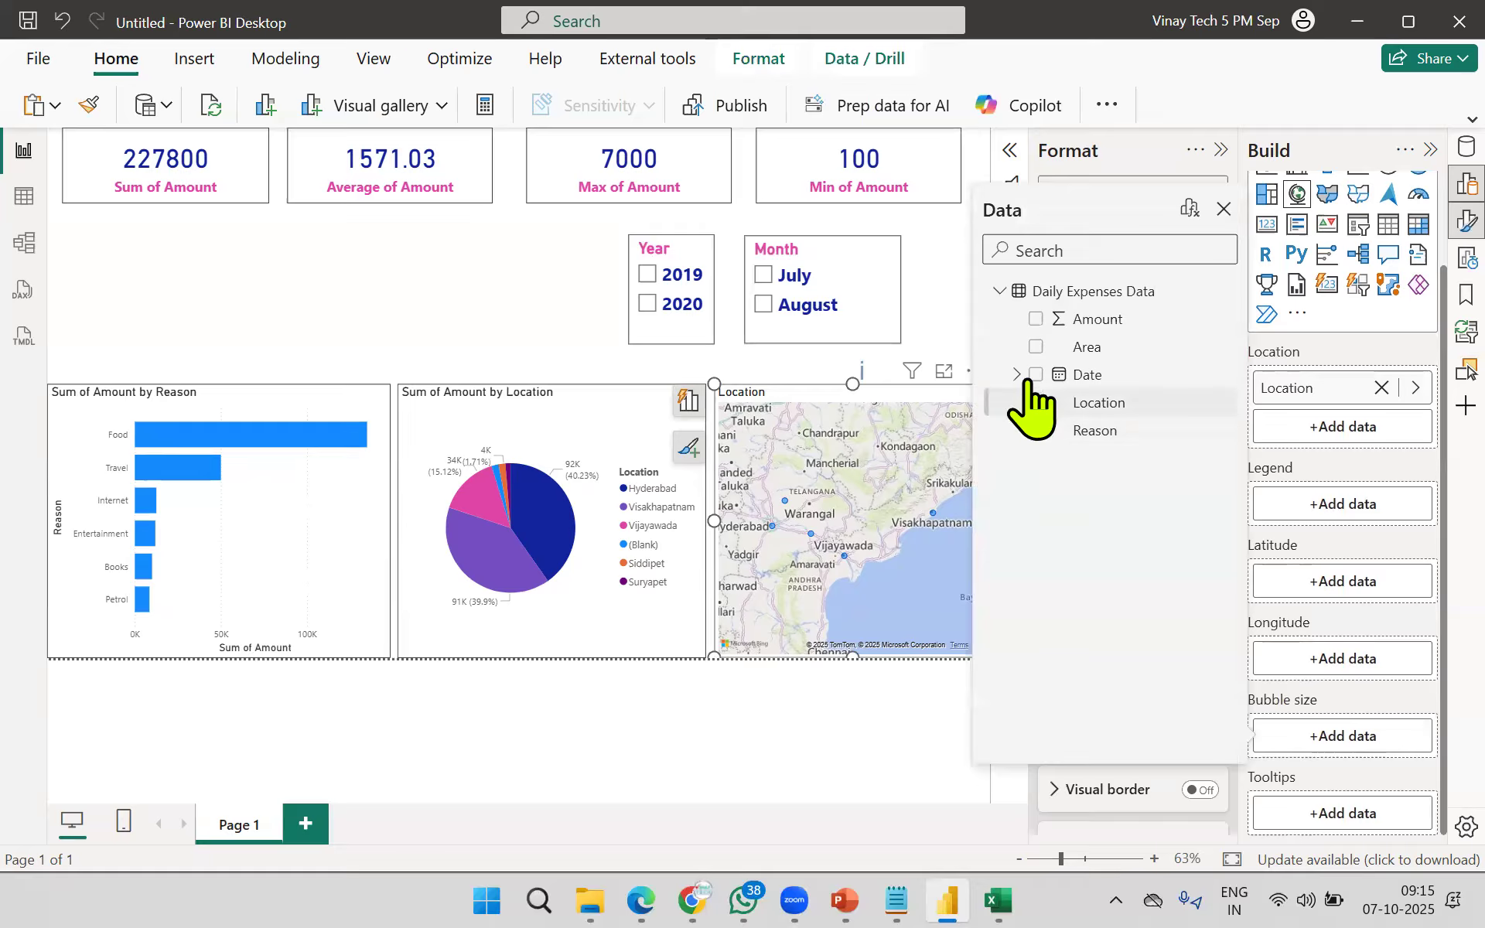
{"action": "left_click", "coordinate": [1036, 319]}
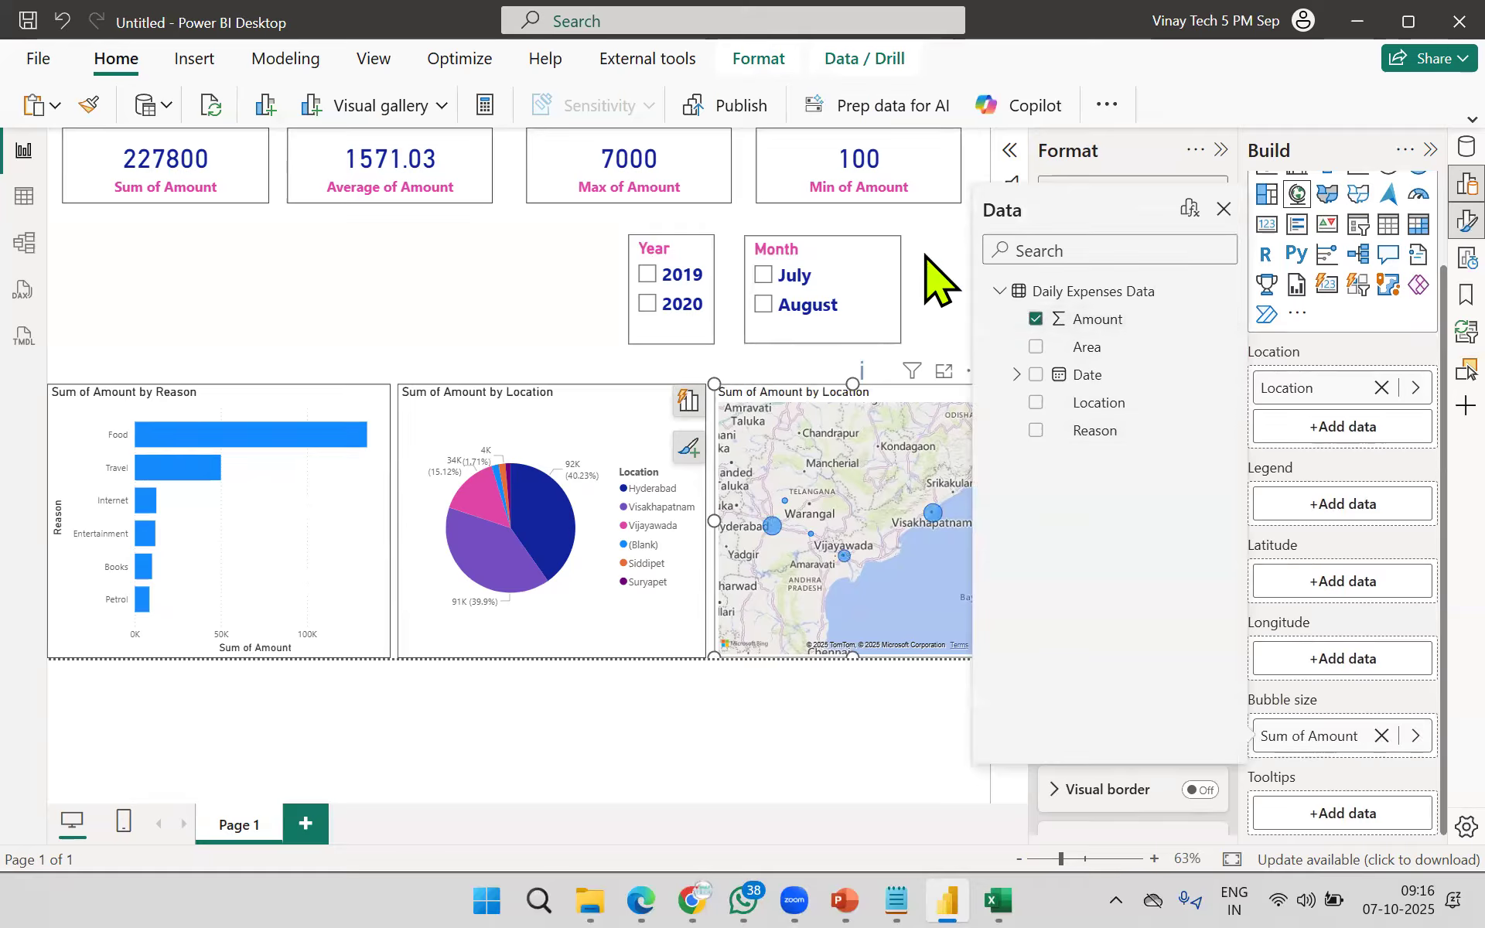
{"action": "left_click", "coordinate": [1341, 508]}
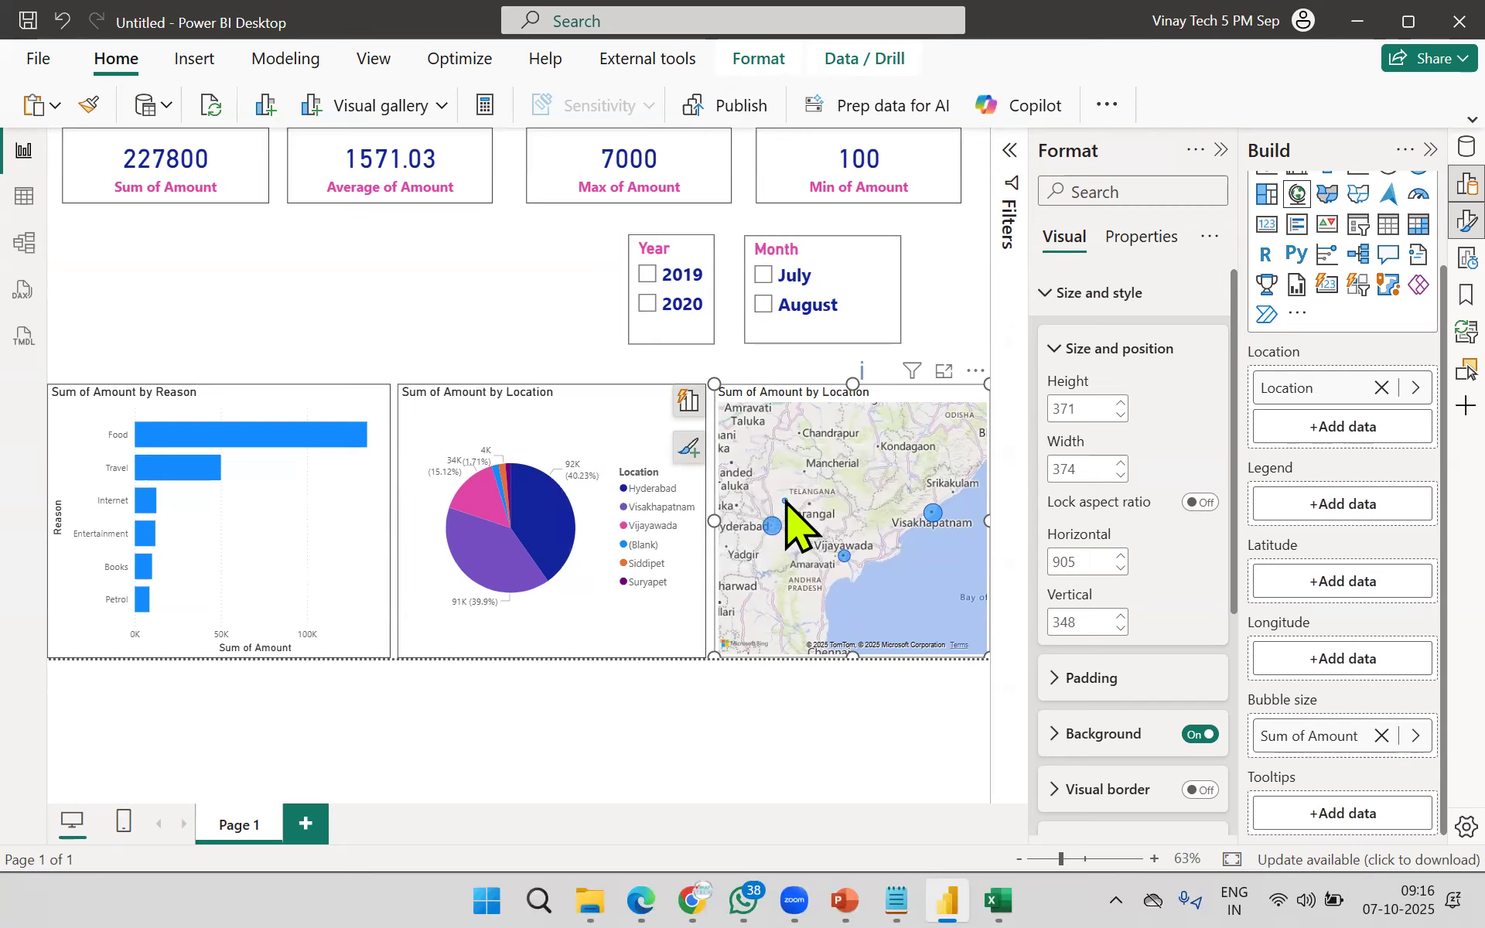
{"action": "left_click", "coordinate": [1200, 790]}
{"action": "left_click", "coordinate": [503, 315]}
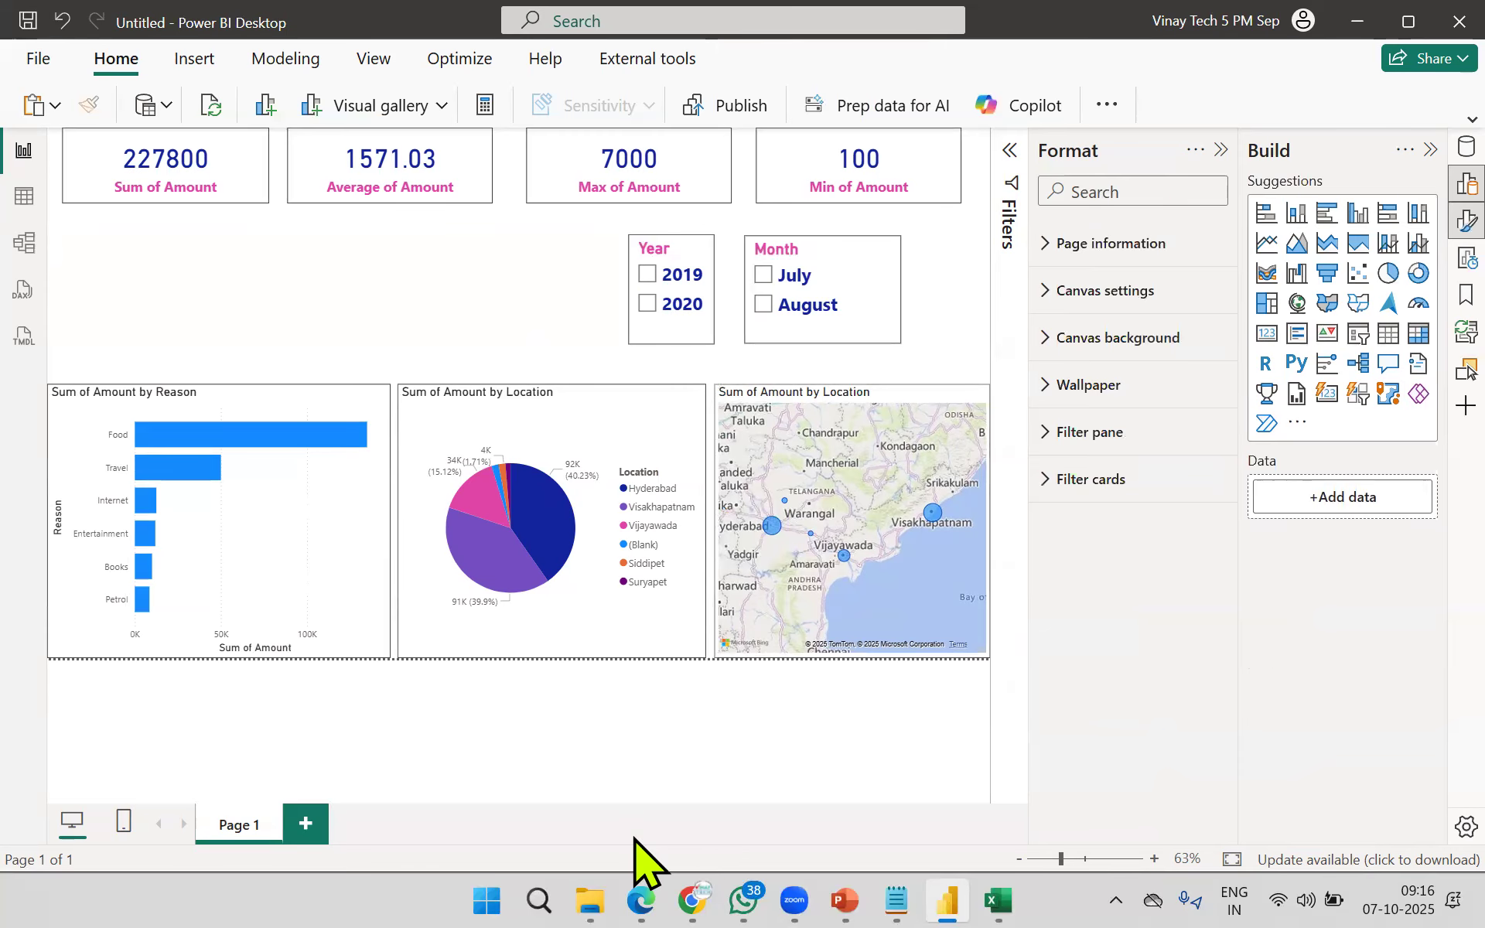
Step: Filter the report to year 2019 and month August, and cross-filter the visuals by the pie chart's Hyderabad slice
{"action": "left_click", "coordinate": [647, 275]}
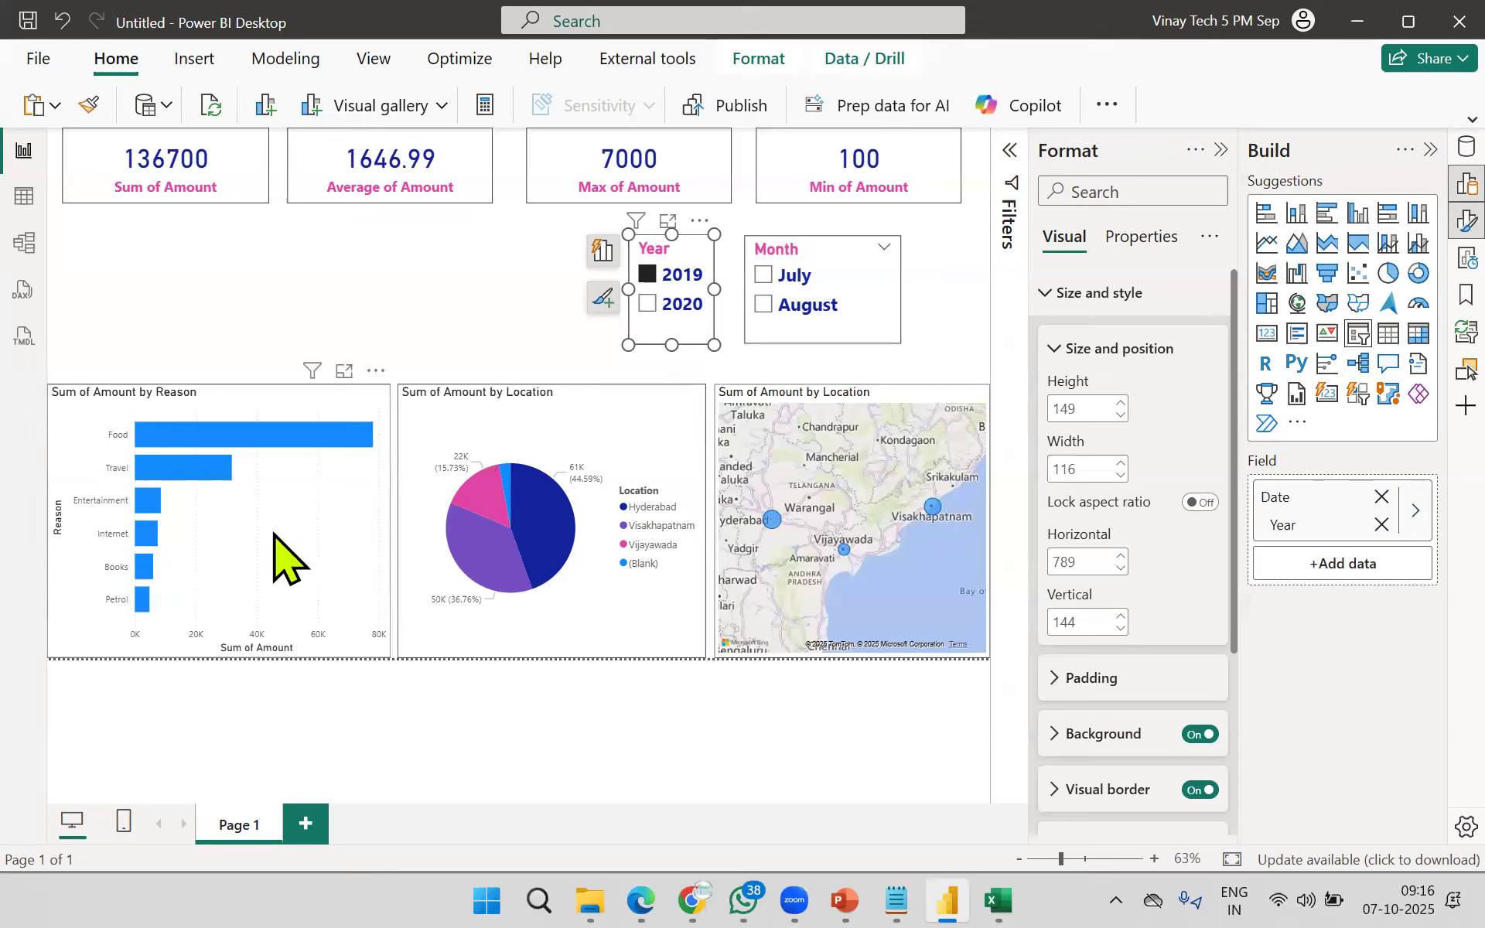
{"action": "left_click", "coordinate": [766, 306]}
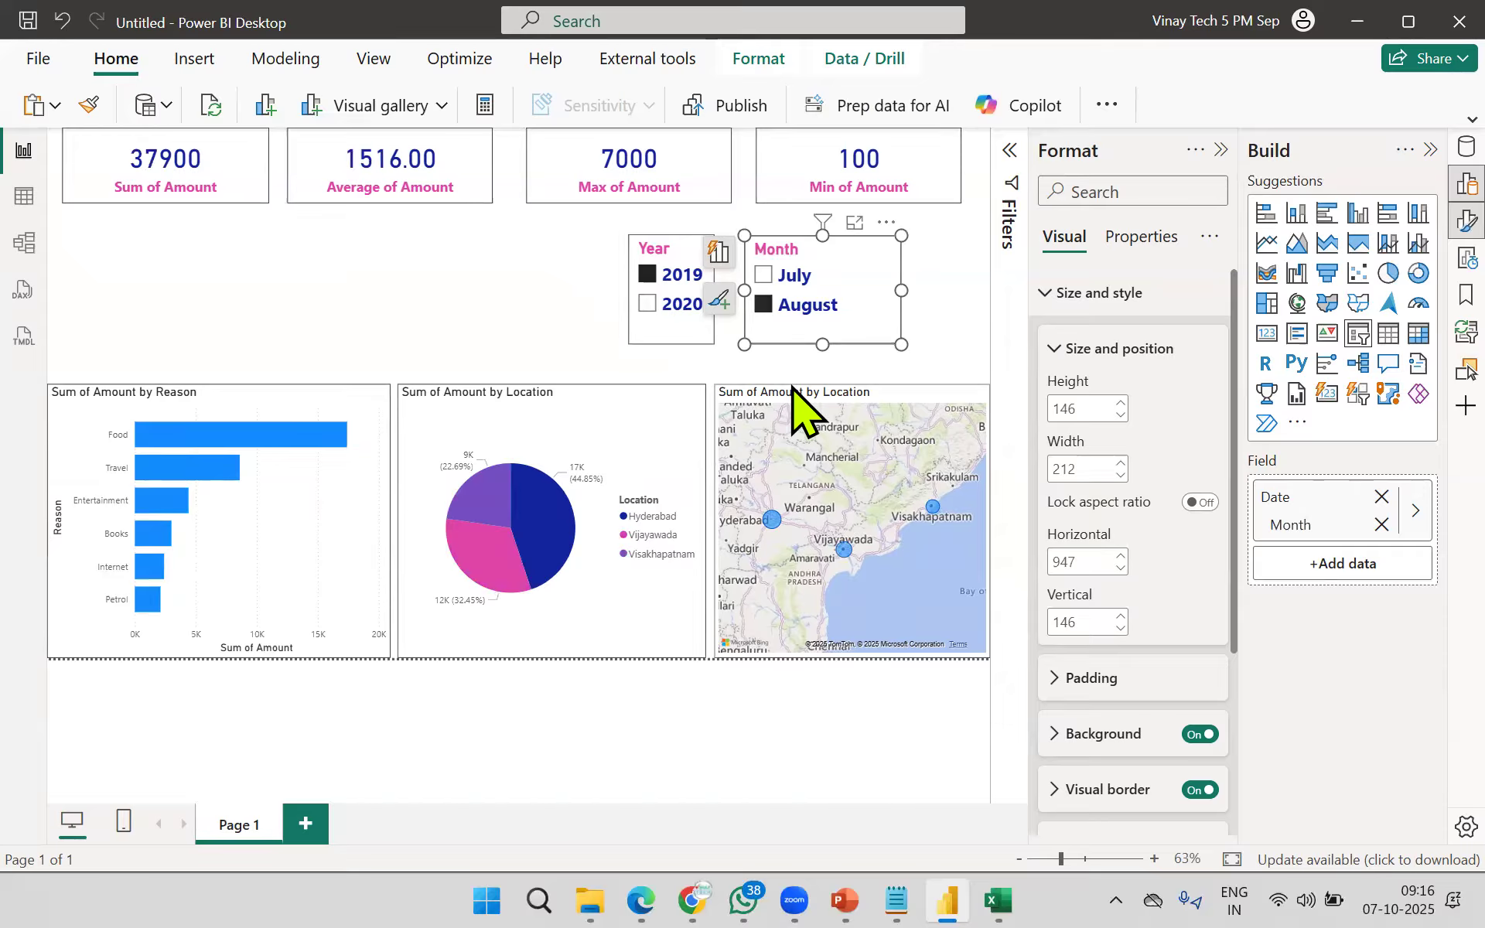
{"action": "left_click", "coordinate": [541, 552]}
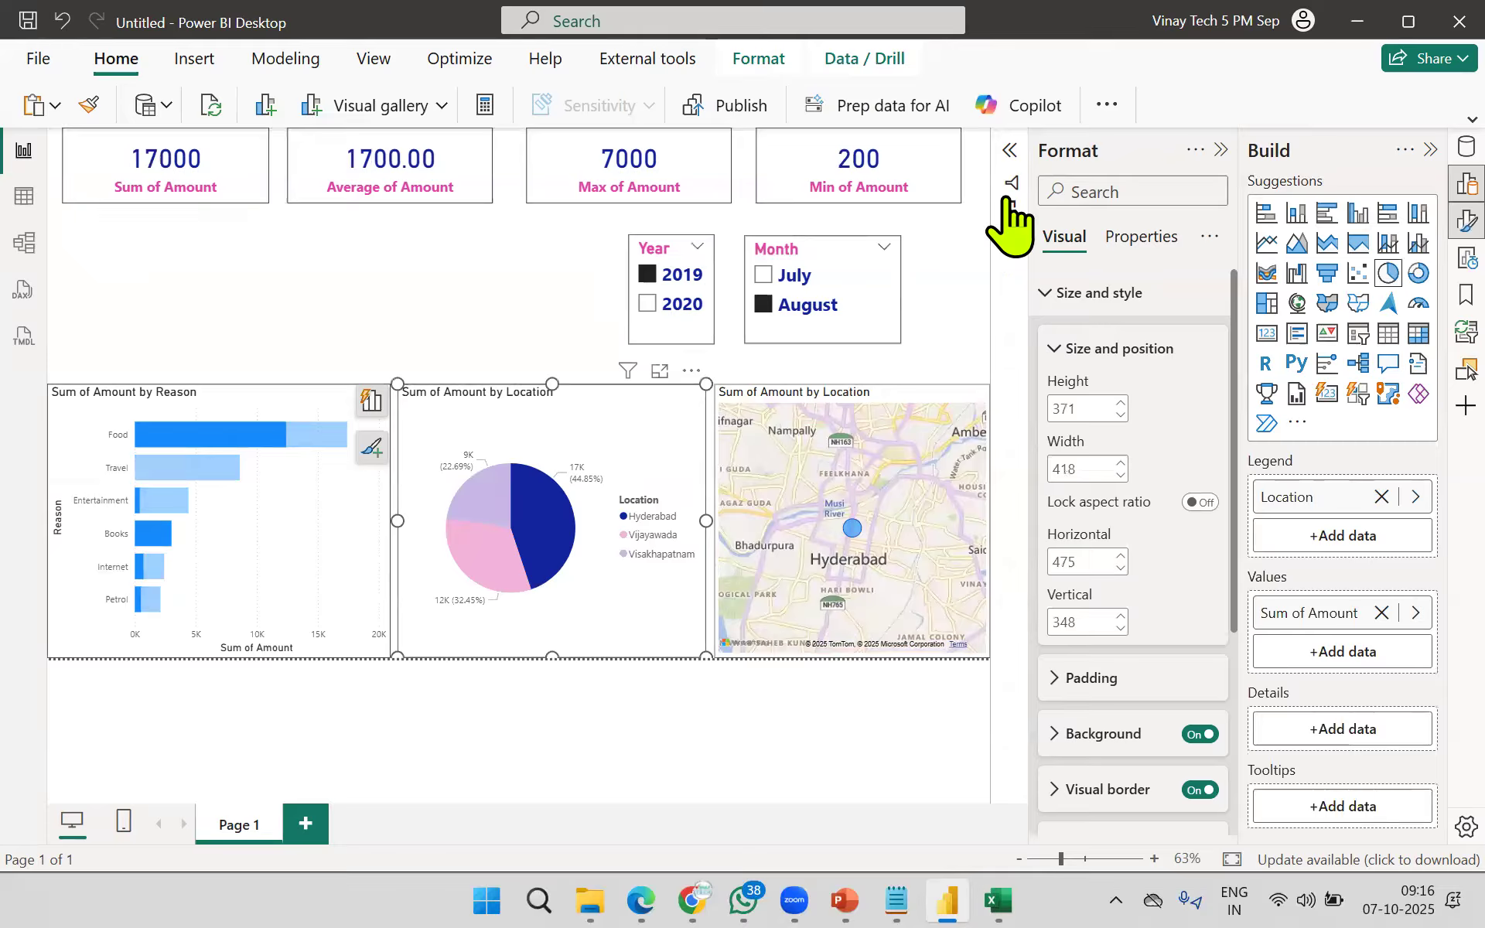
Step: Examine the filters available for the pie chart, and collapse the side panes to enlarge the report canvas
{"action": "left_click", "coordinate": [1009, 152]}
{"action": "key", "text": "ctrl+2"}
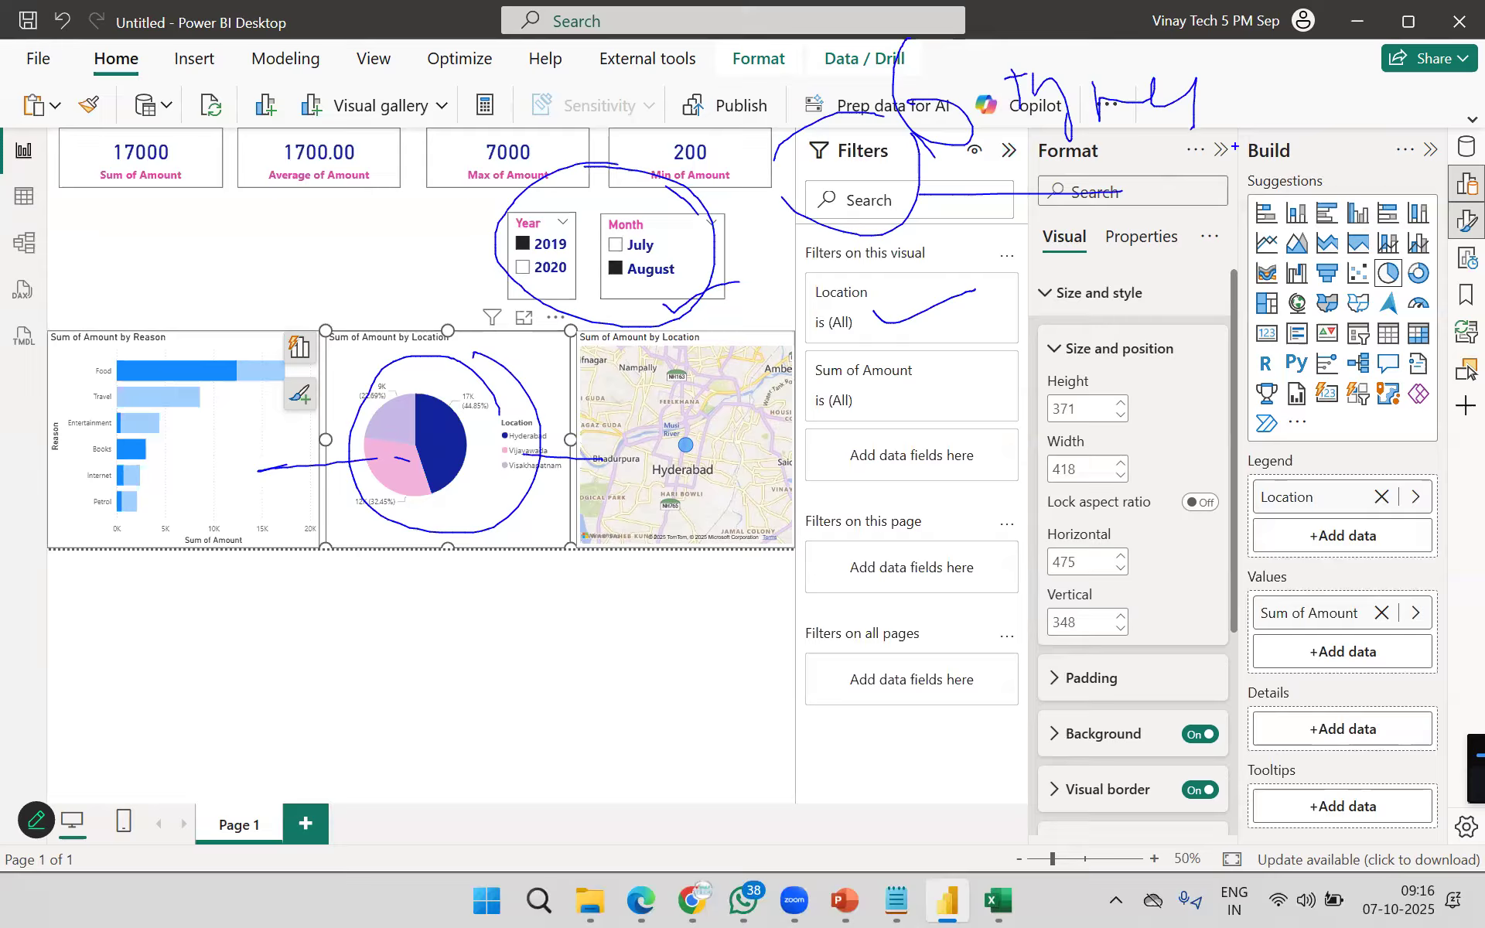
{"action": "key", "text": "Escape"}
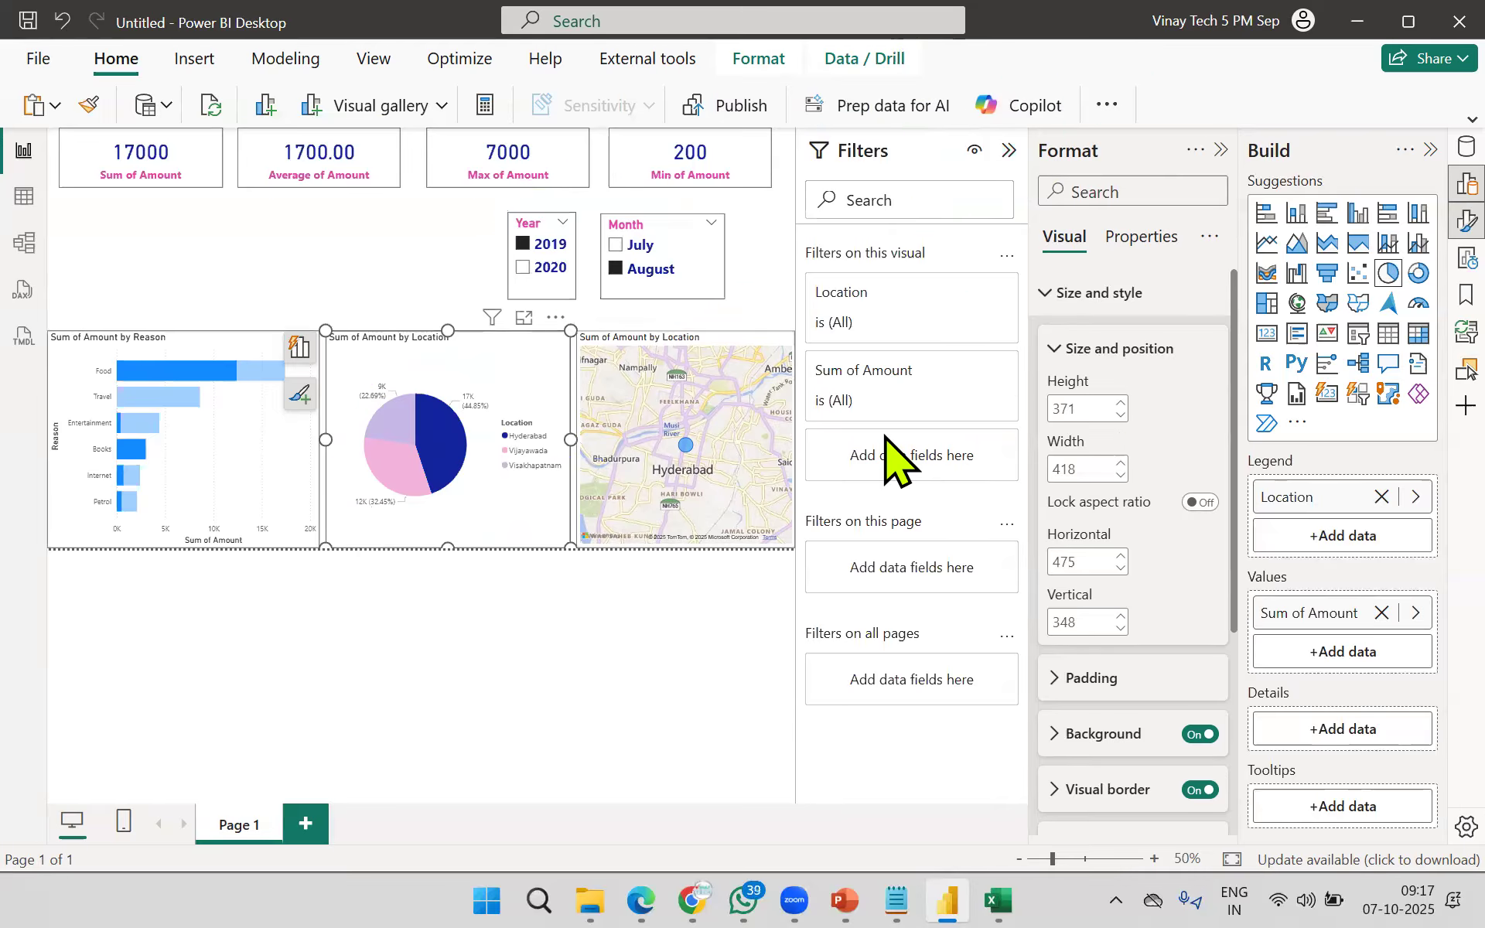
{"action": "left_click", "coordinate": [1008, 150]}
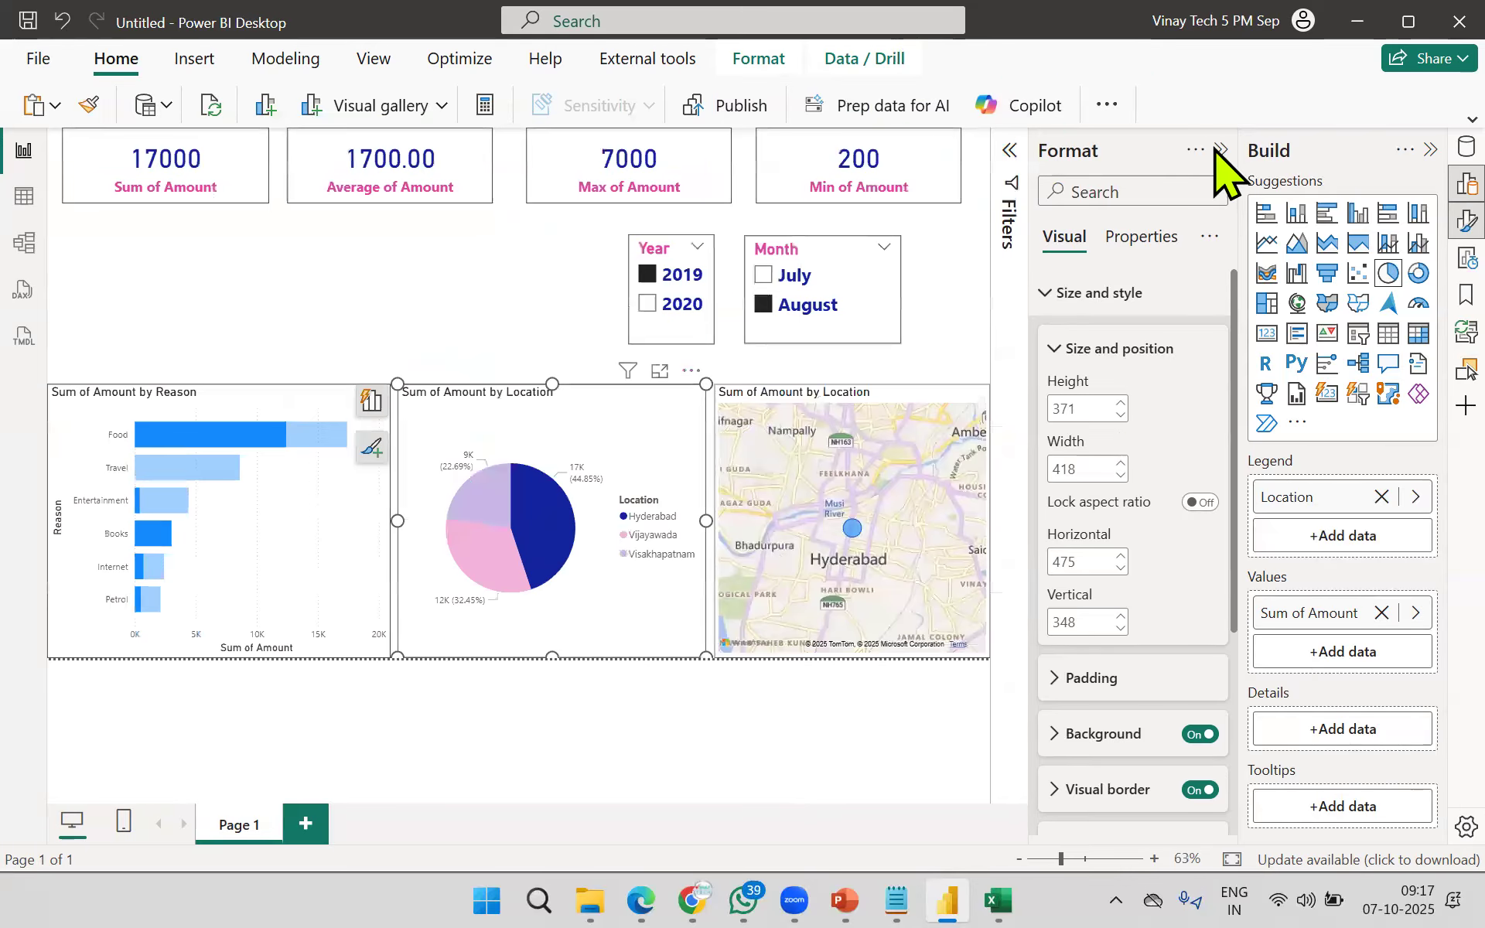
{"action": "left_click", "coordinate": [1211, 152]}
{"action": "left_click", "coordinate": [1431, 150]}
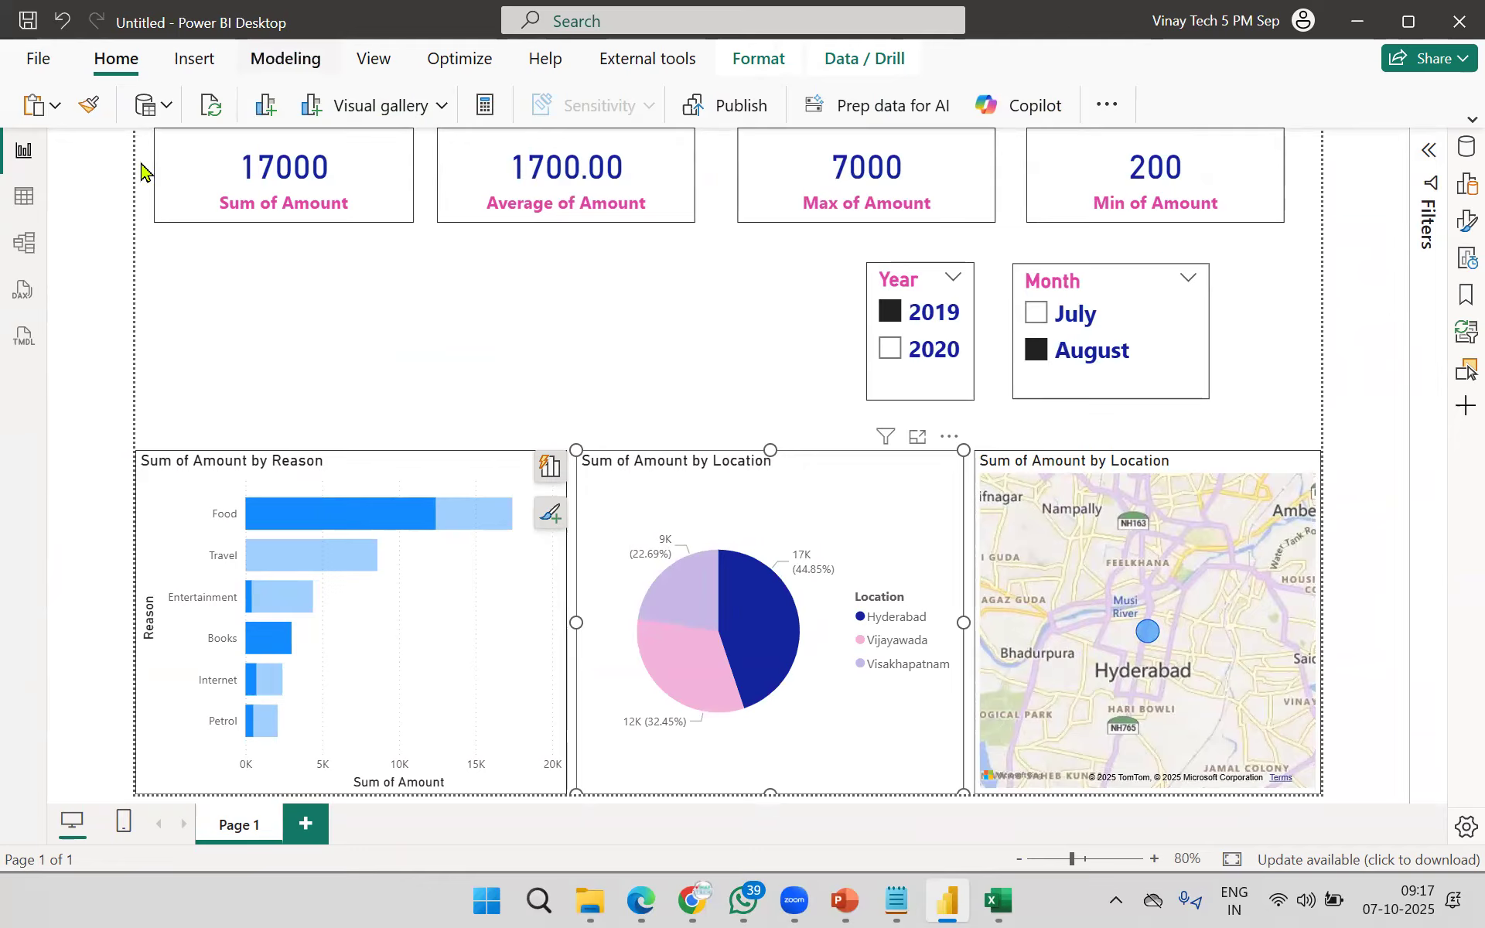
Step: Save the report as a Power BI file named Demo Report in the folder D:\Batches\8 AM SEP 25
{"action": "left_click", "coordinate": [38, 60]}
{"action": "left_click", "coordinate": [99, 278]}
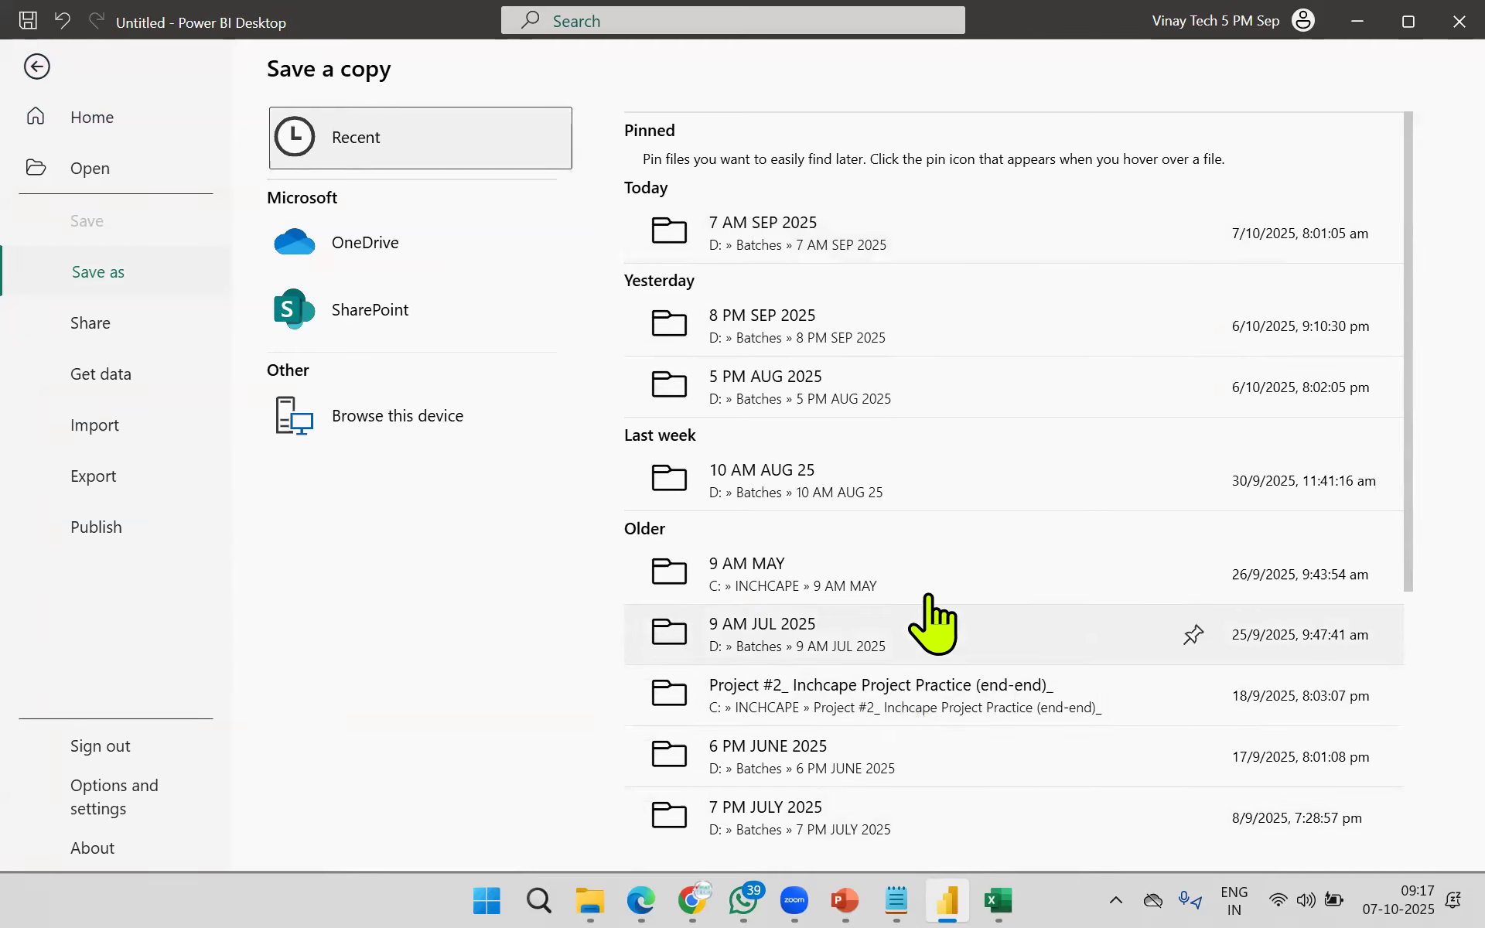
{"action": "scroll", "coordinate": [961, 623], "scroll_direction": "down", "scroll_amount": 1}
{"action": "scroll", "coordinate": [956, 598], "scroll_direction": "down", "scroll_amount": 1}
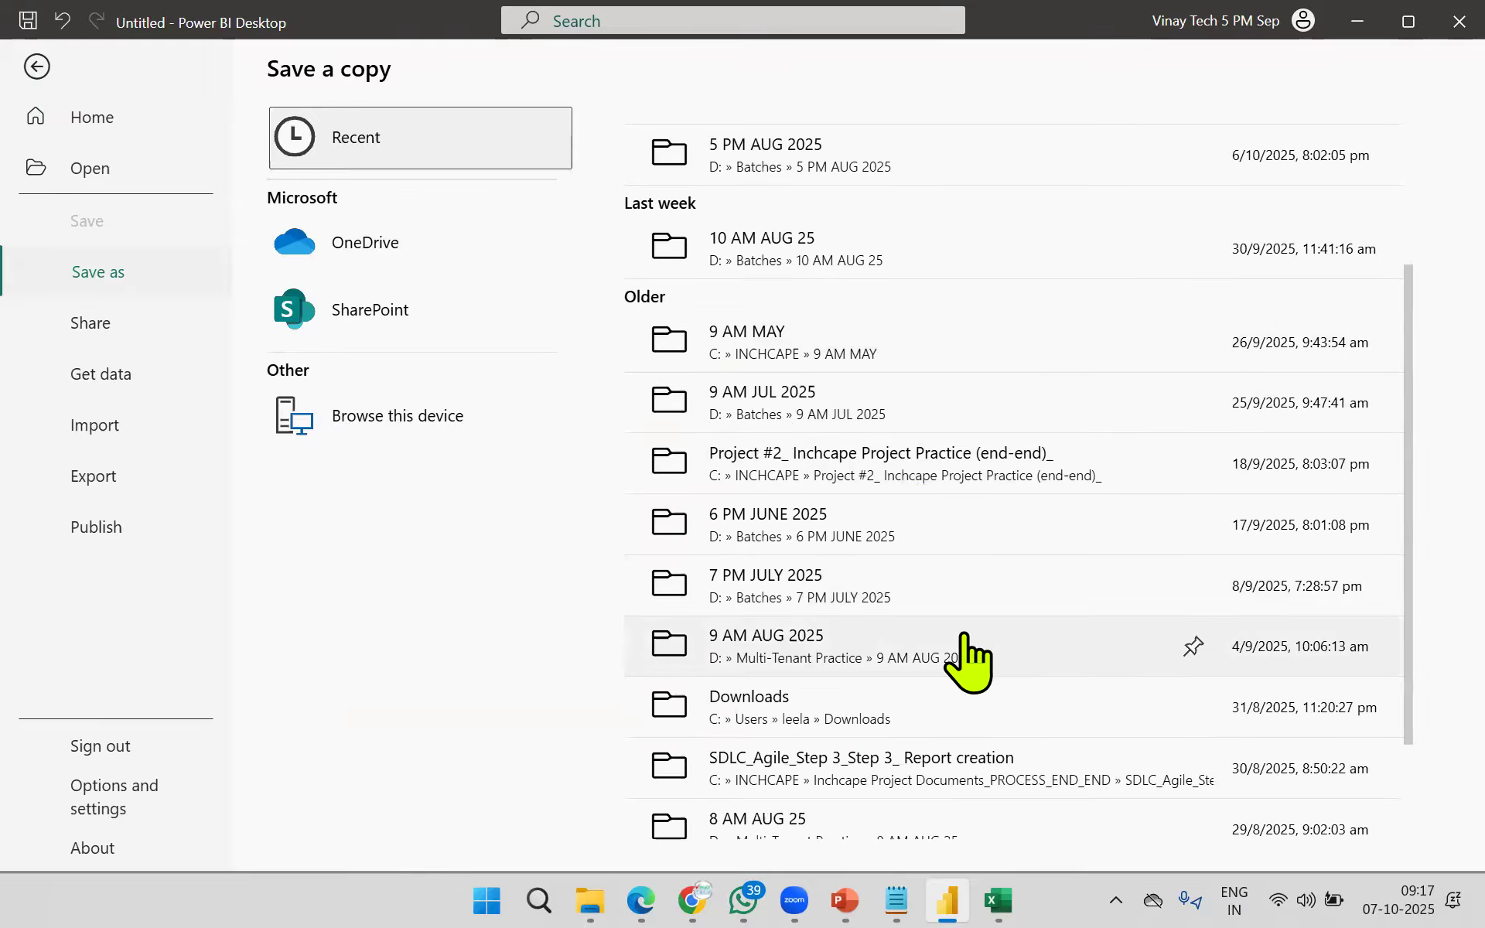
{"action": "scroll", "coordinate": [963, 636], "scroll_direction": "down", "scroll_amount": 1}
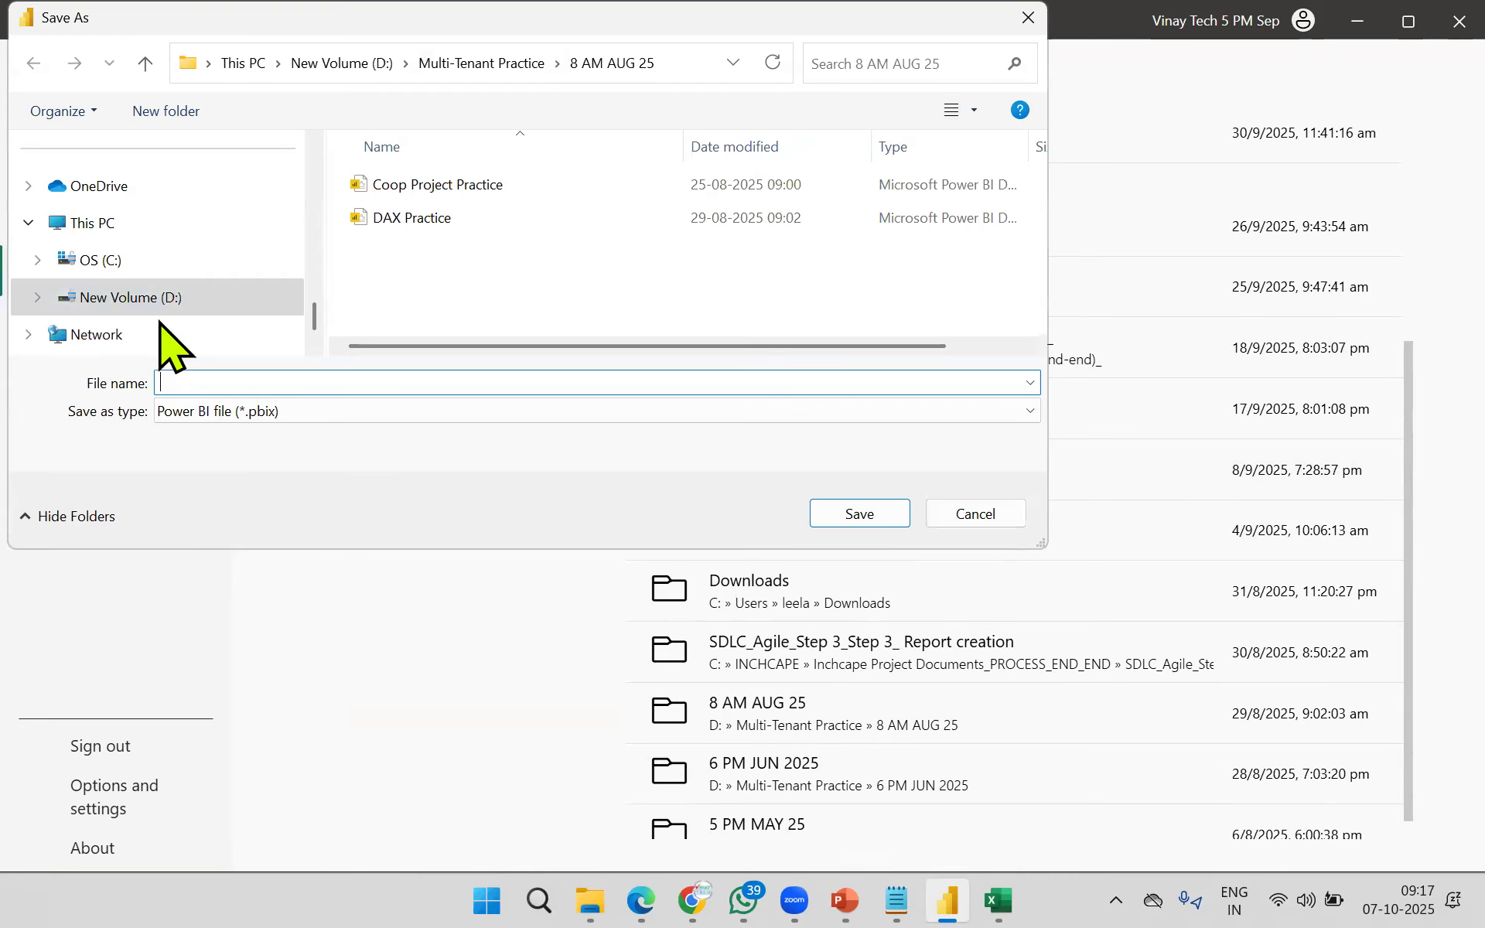
{"action": "scroll", "coordinate": [166, 258], "scroll_direction": "up", "scroll_amount": 3}
{"action": "left_click", "coordinate": [147, 224]}
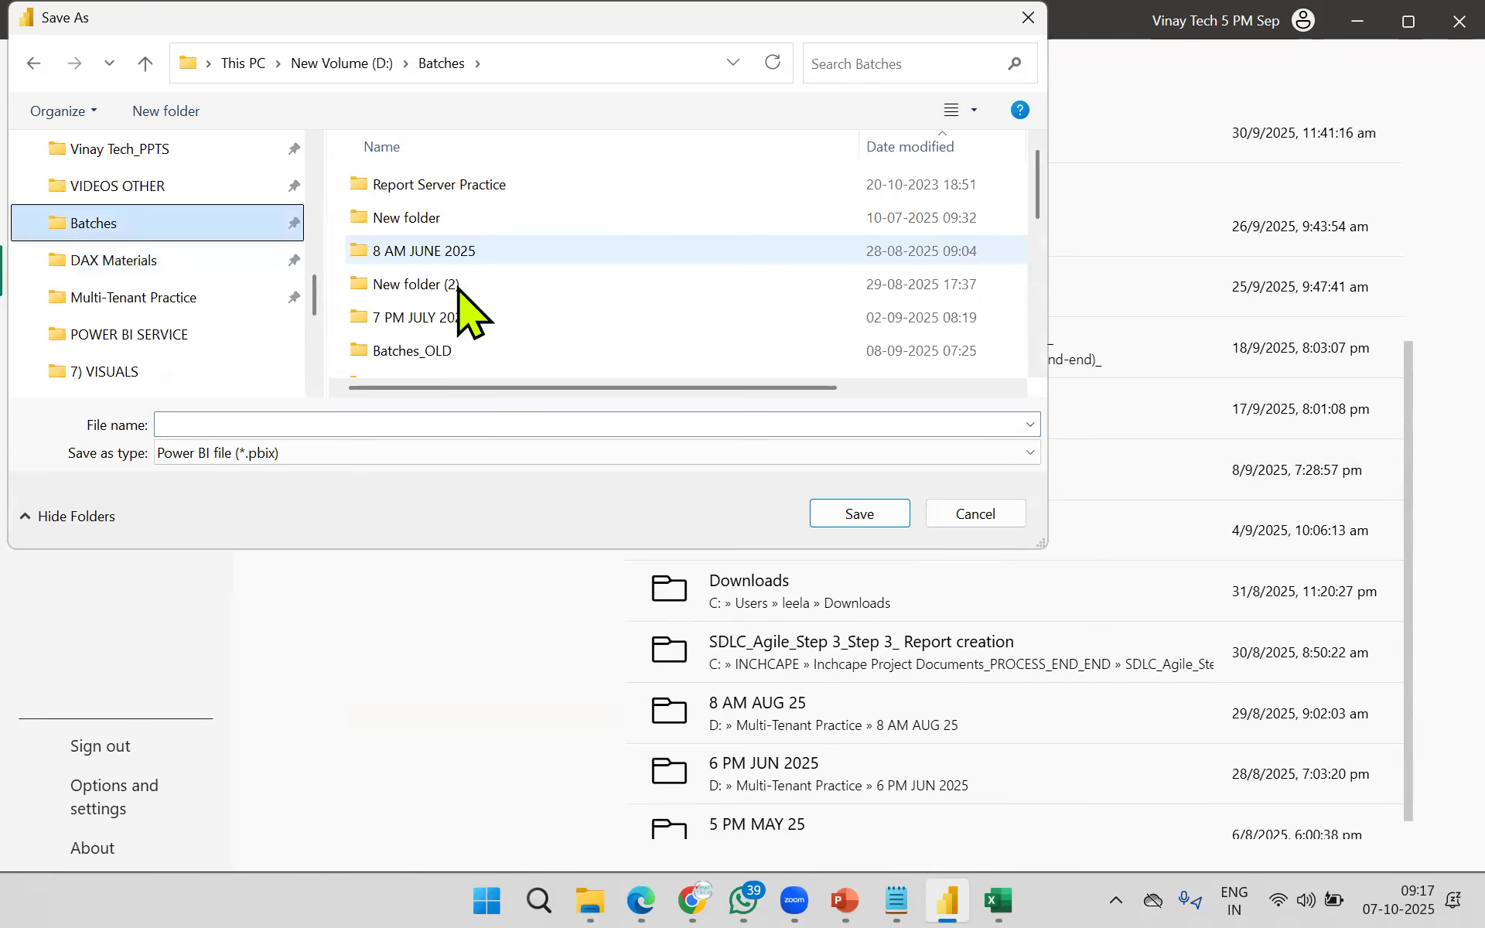
{"action": "scroll", "coordinate": [479, 317], "scroll_direction": "down", "scroll_amount": 1}
{"action": "scroll", "coordinate": [479, 317], "scroll_direction": "down", "scroll_amount": 1}
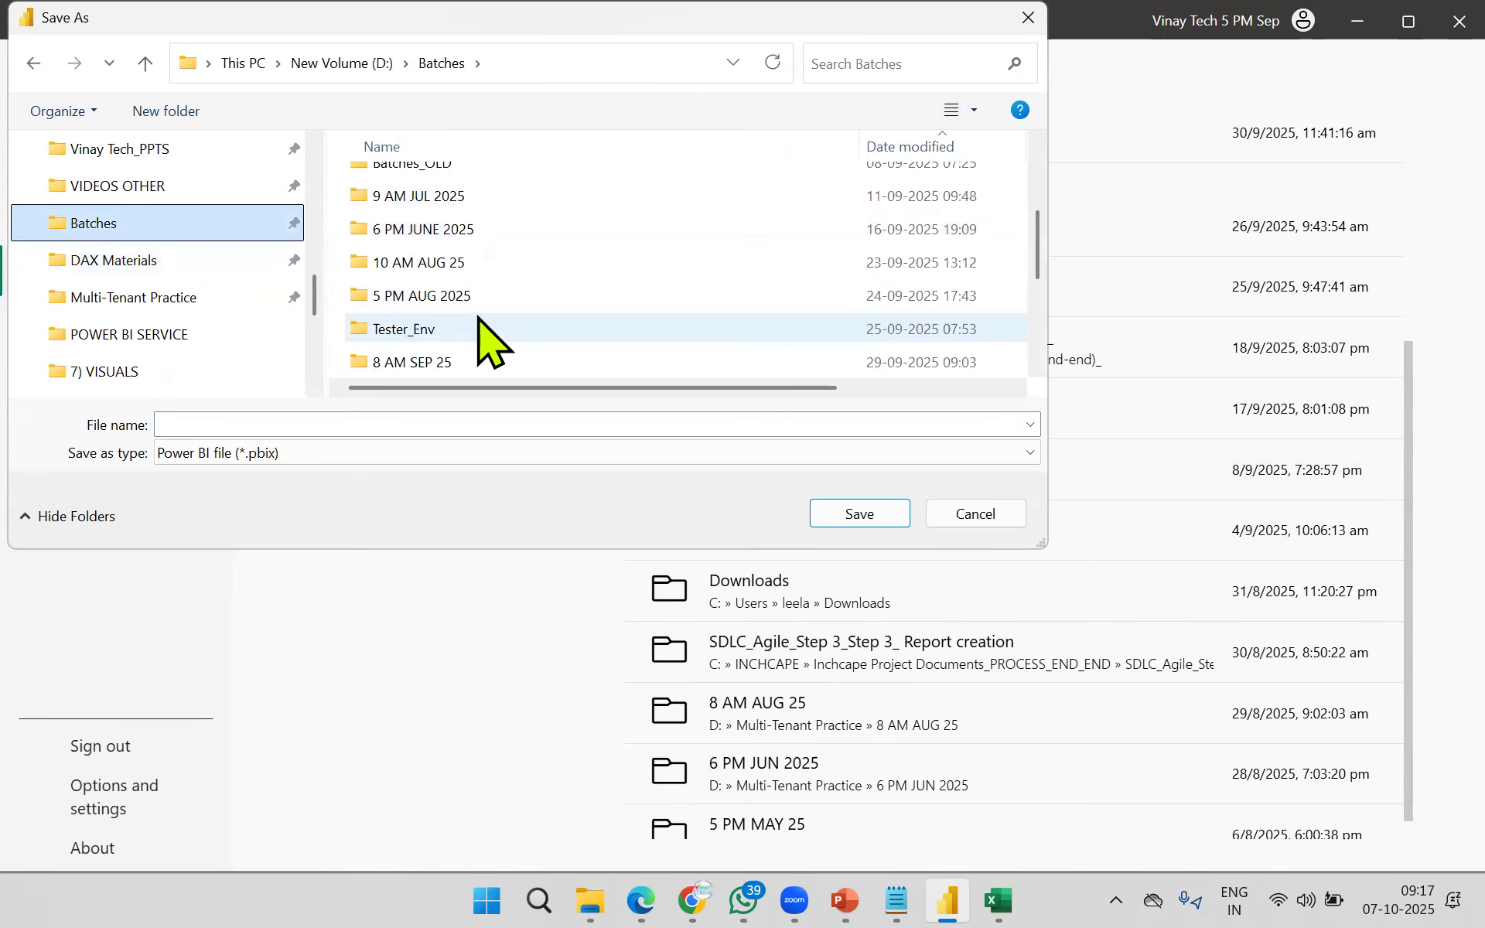
{"action": "double_click", "coordinate": [428, 362]}
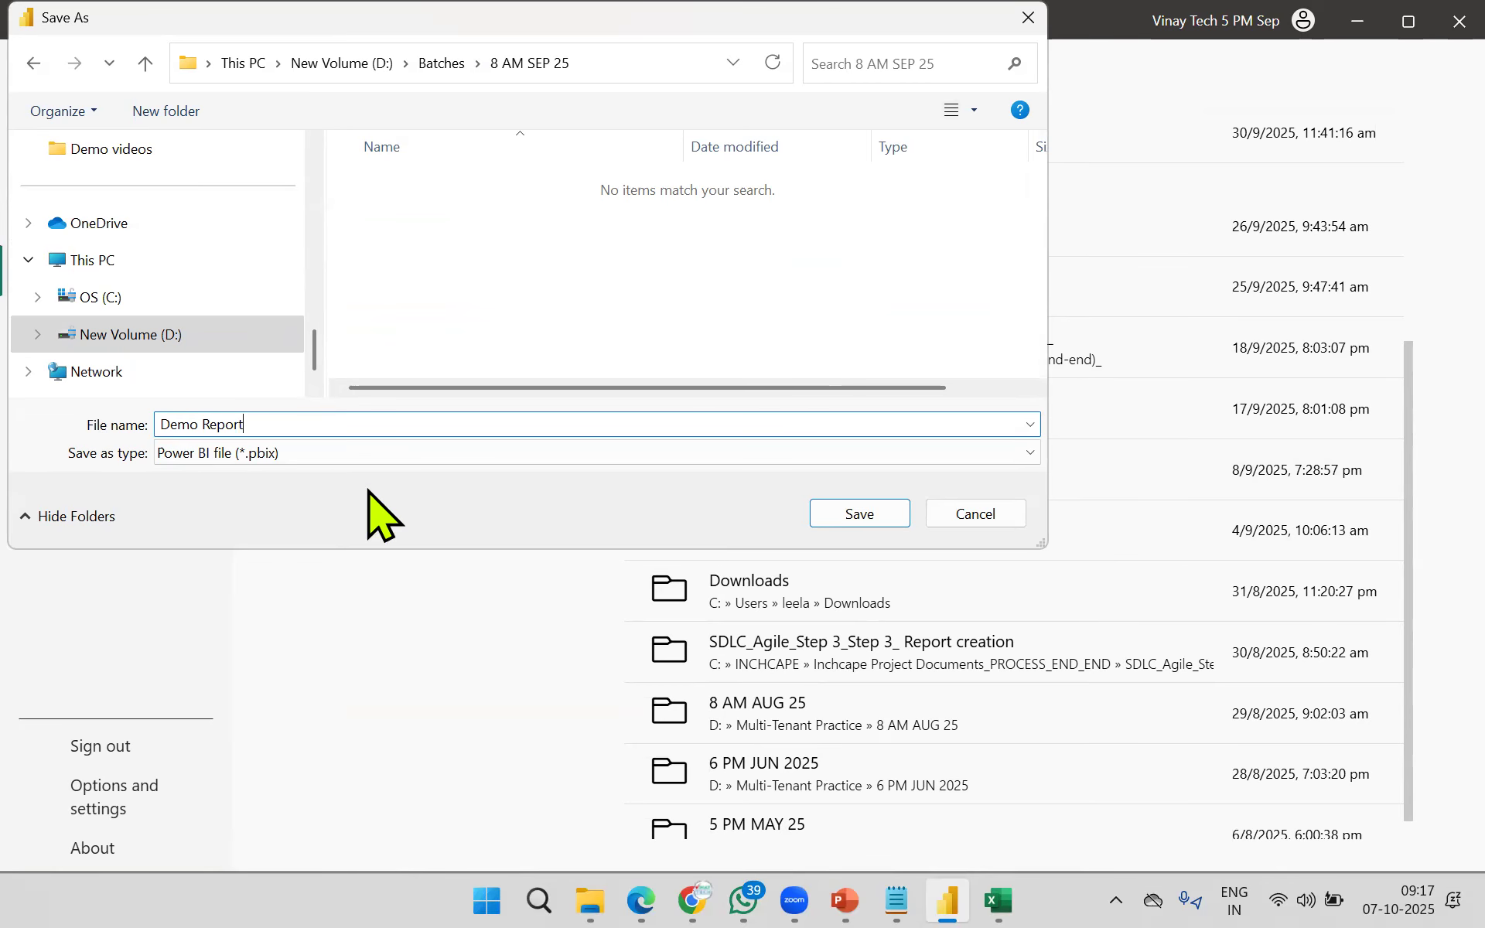
{"action": "key", "text": "ctrl+2"}
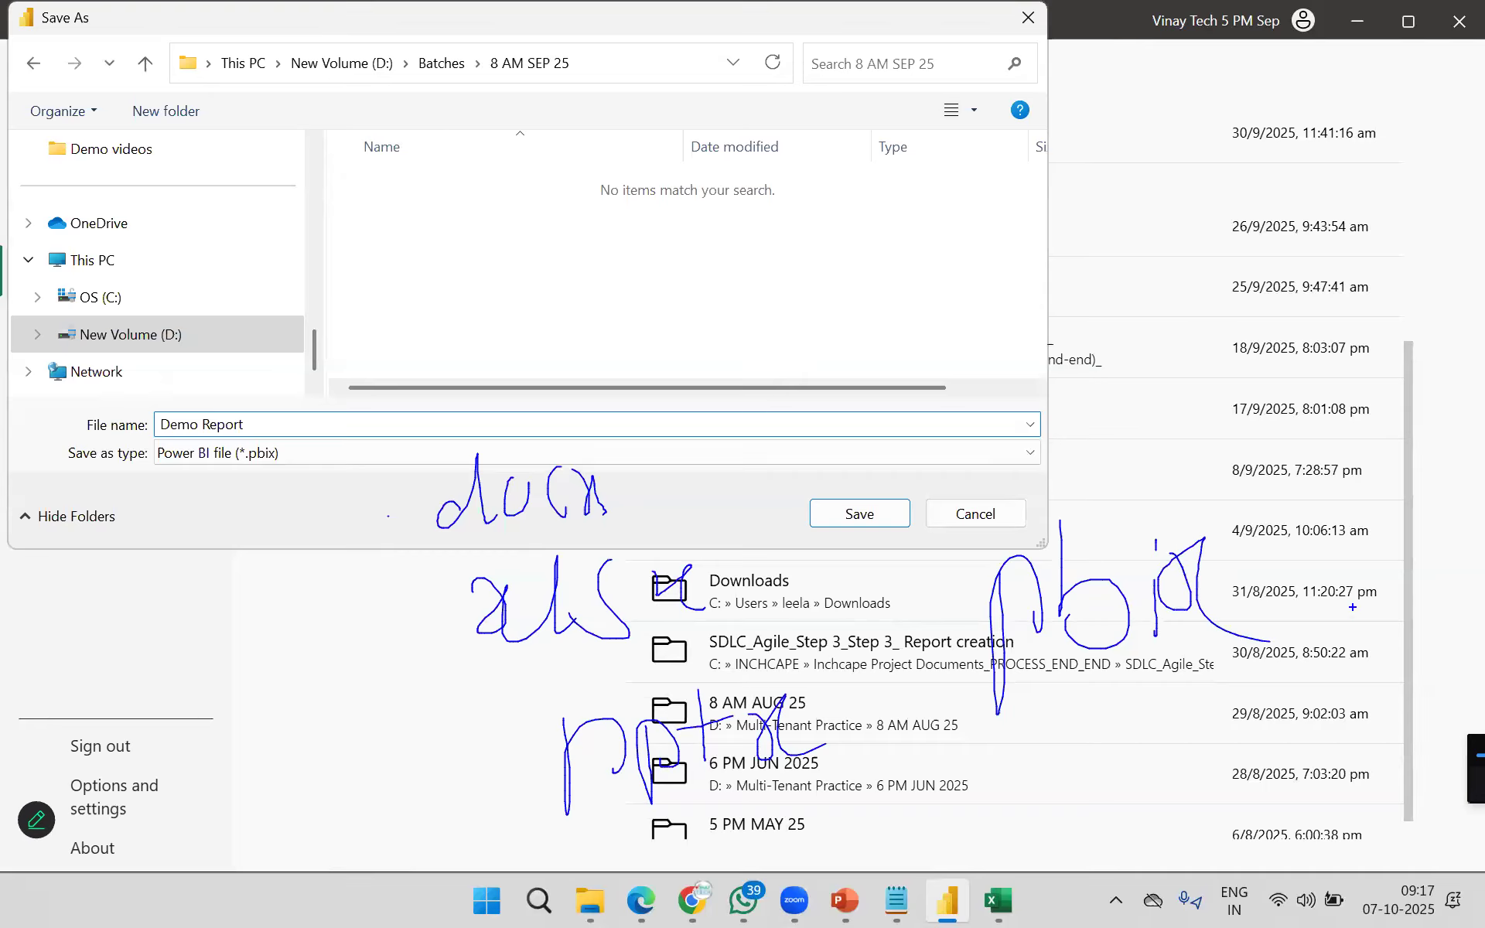
{"action": "key", "text": "Escape"}
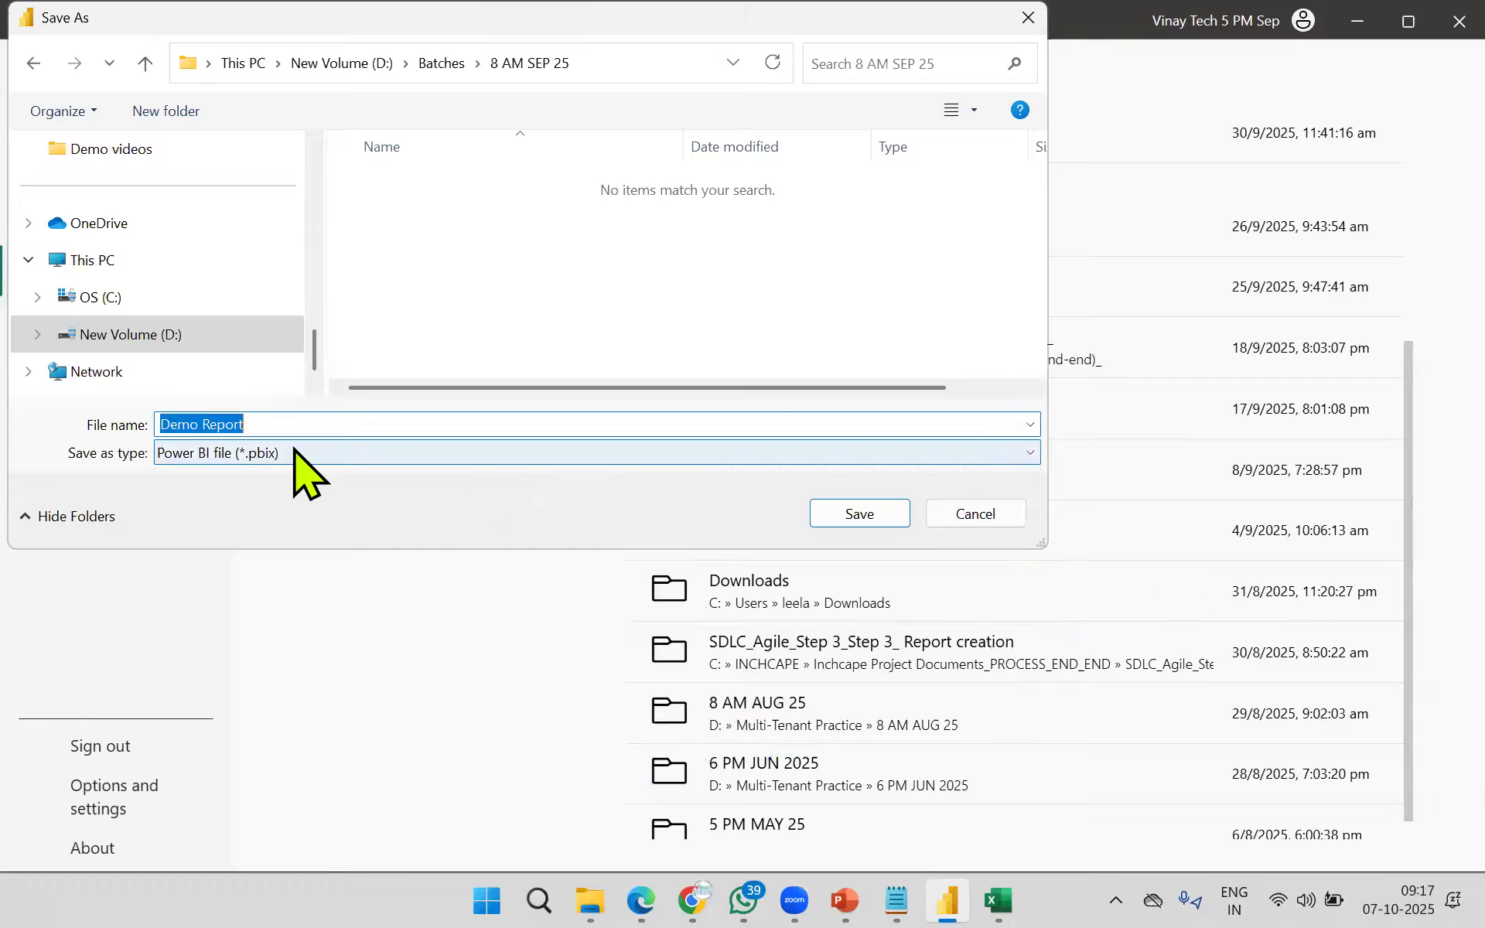
{"action": "left_click", "coordinate": [851, 512]}
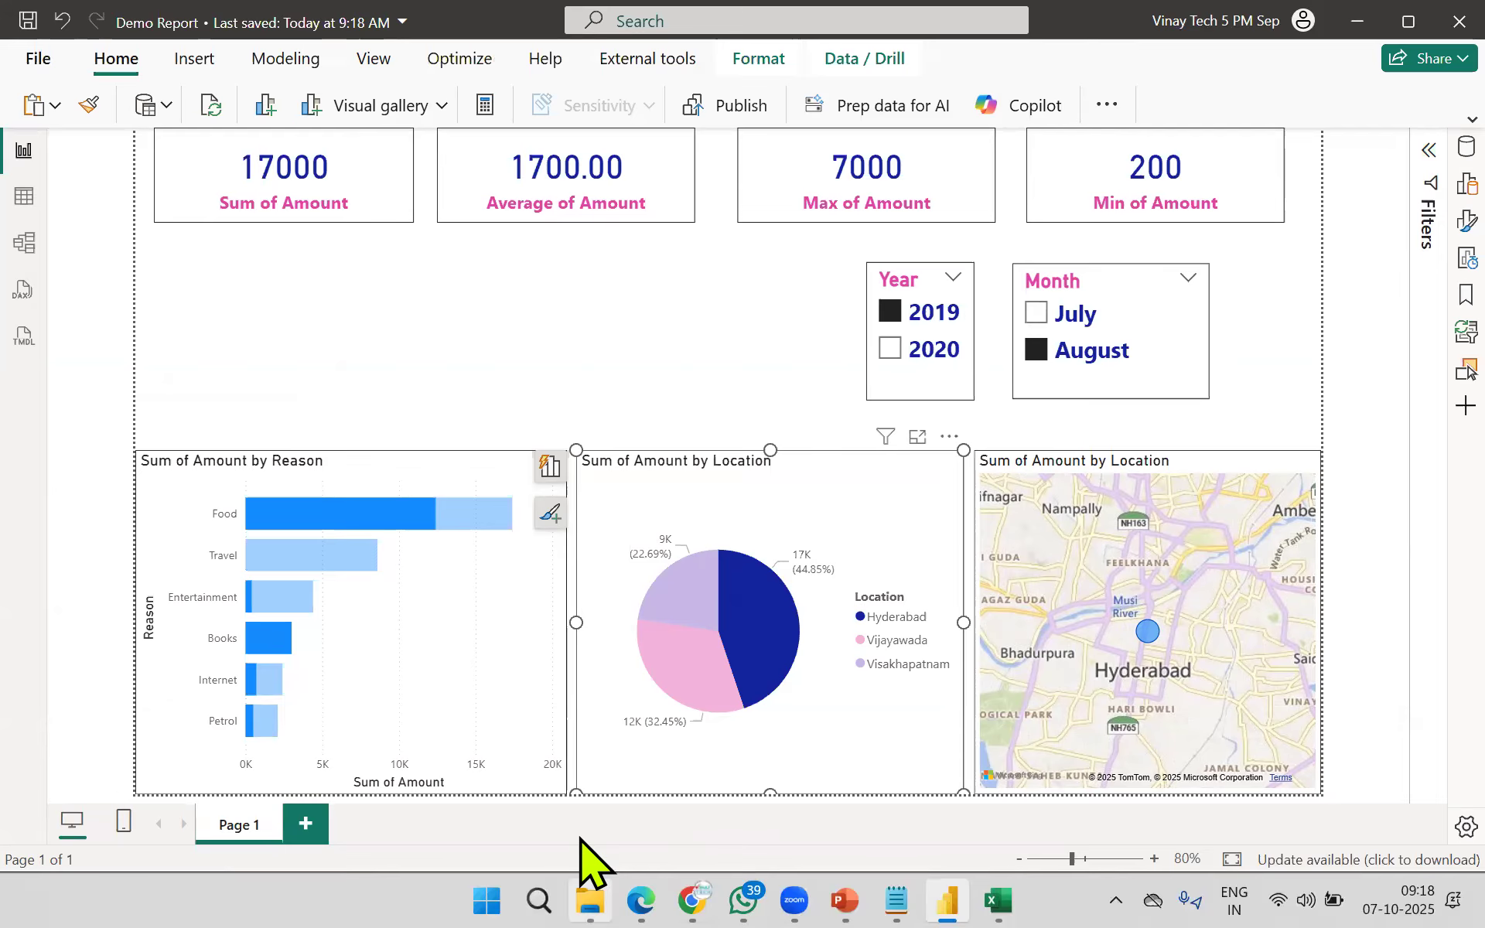
Step: Switch to File Explorer and locate the Demo Report file in D:\Batches\8 AM SEP 25
{"action": "left_click", "coordinate": [589, 899]}
{"action": "left_click", "coordinate": [108, 368]}
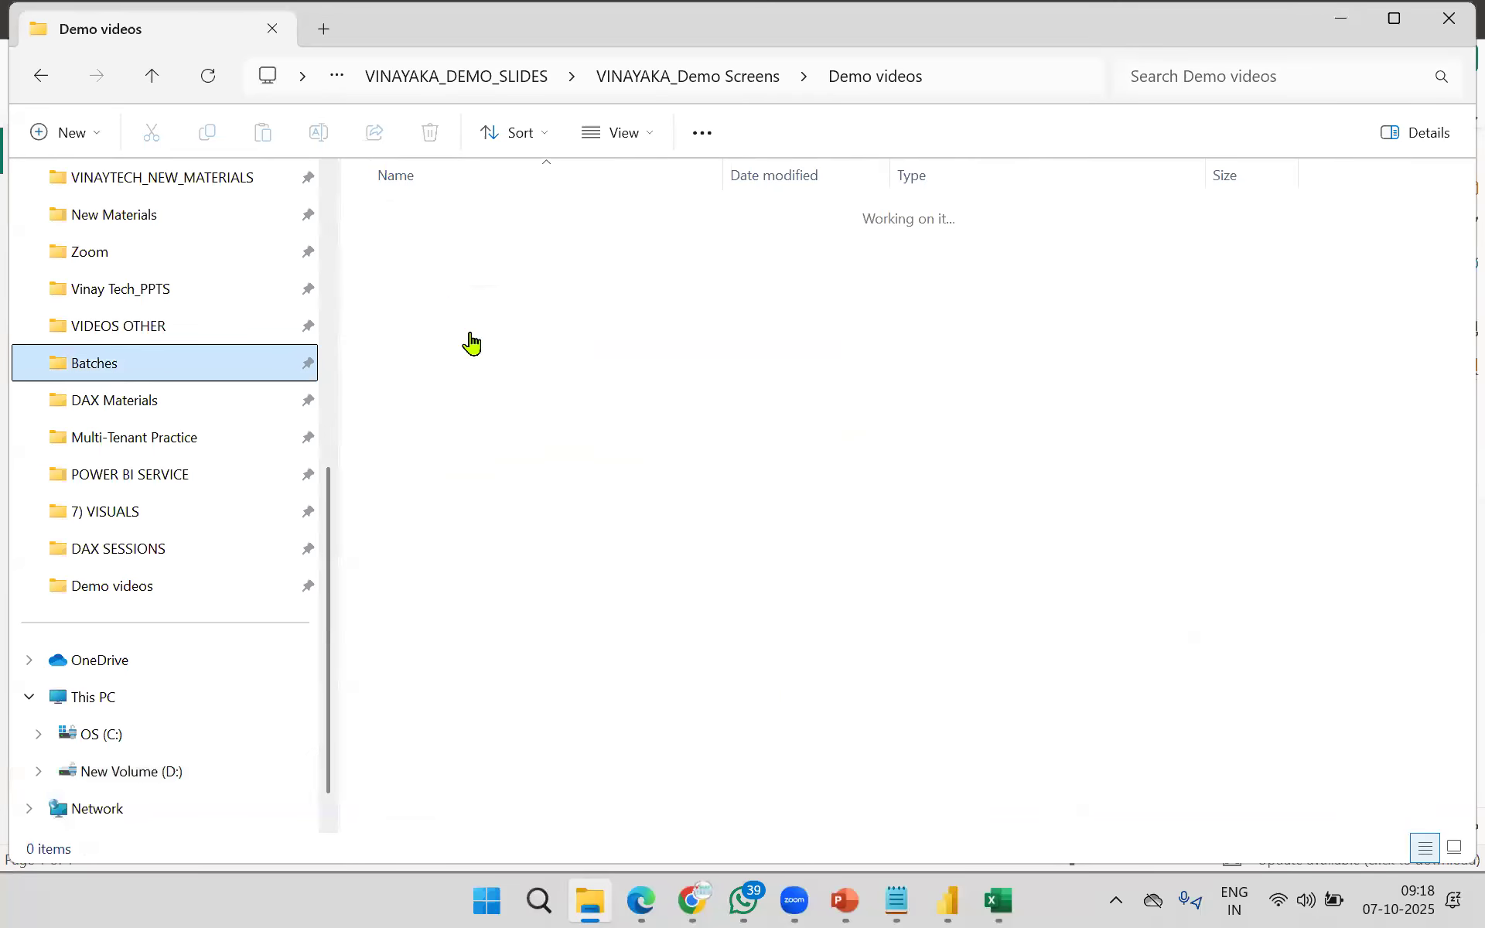
{"action": "double_click", "coordinate": [448, 418]}
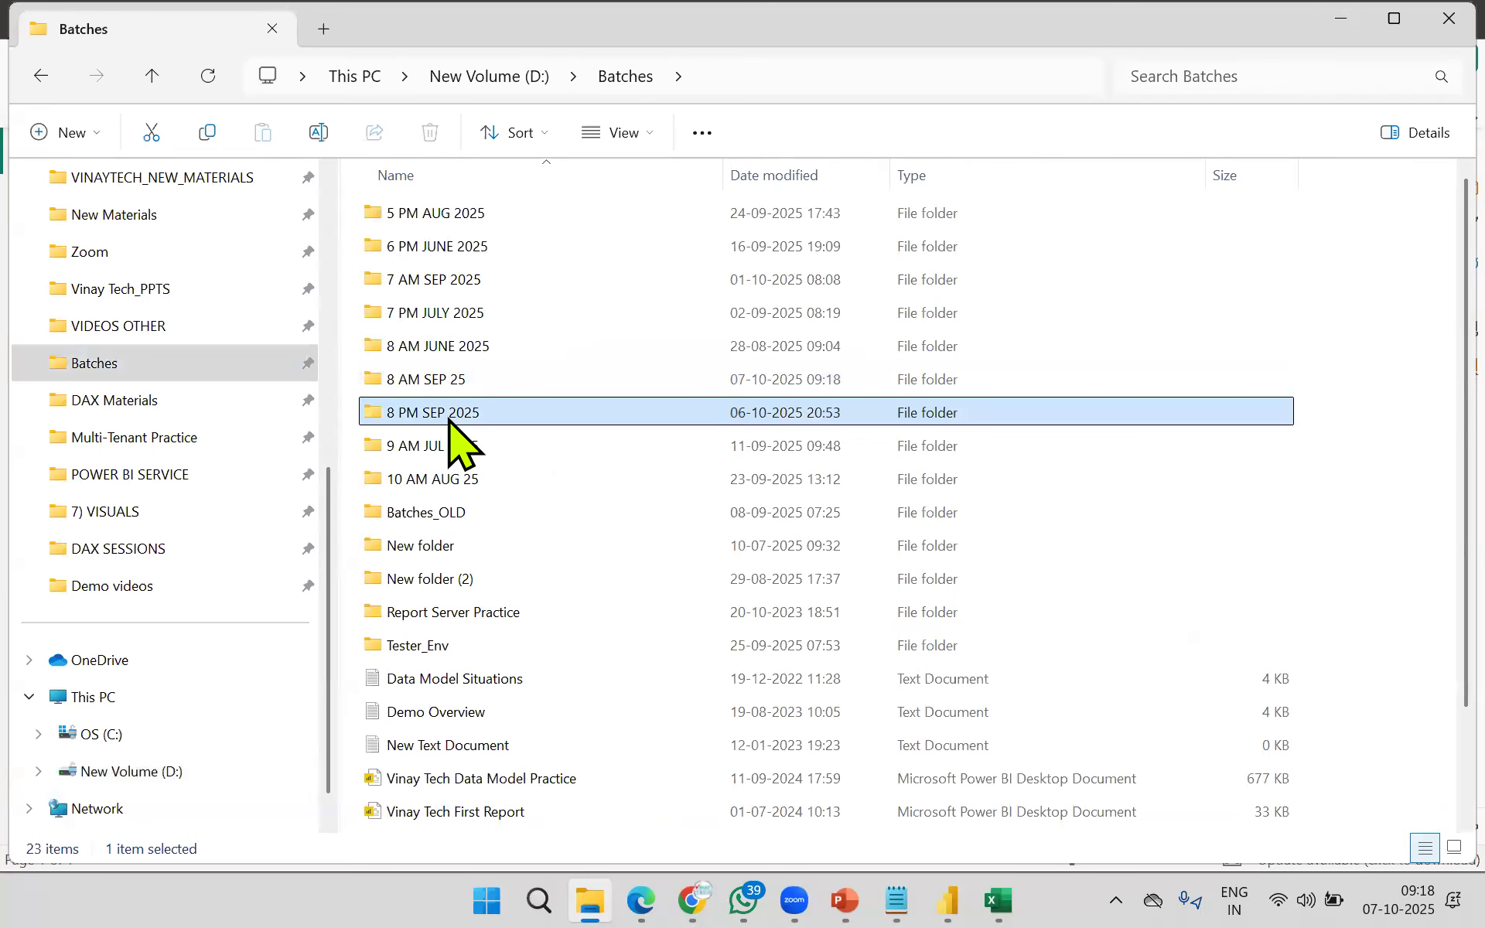
{"action": "left_click", "coordinate": [507, 85]}
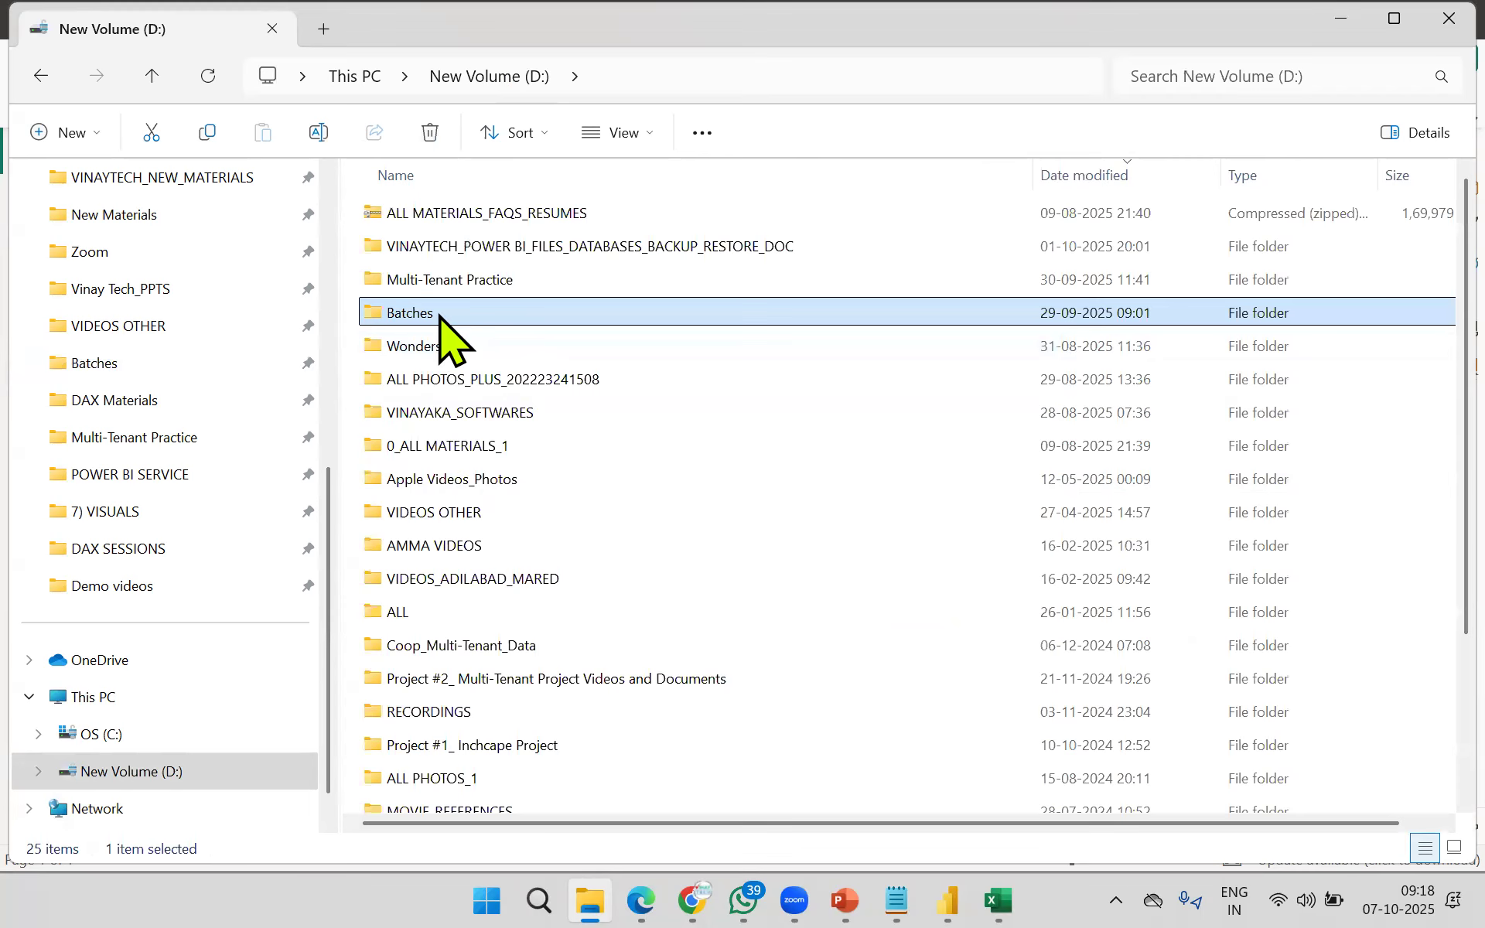
{"action": "double_click", "coordinate": [438, 313]}
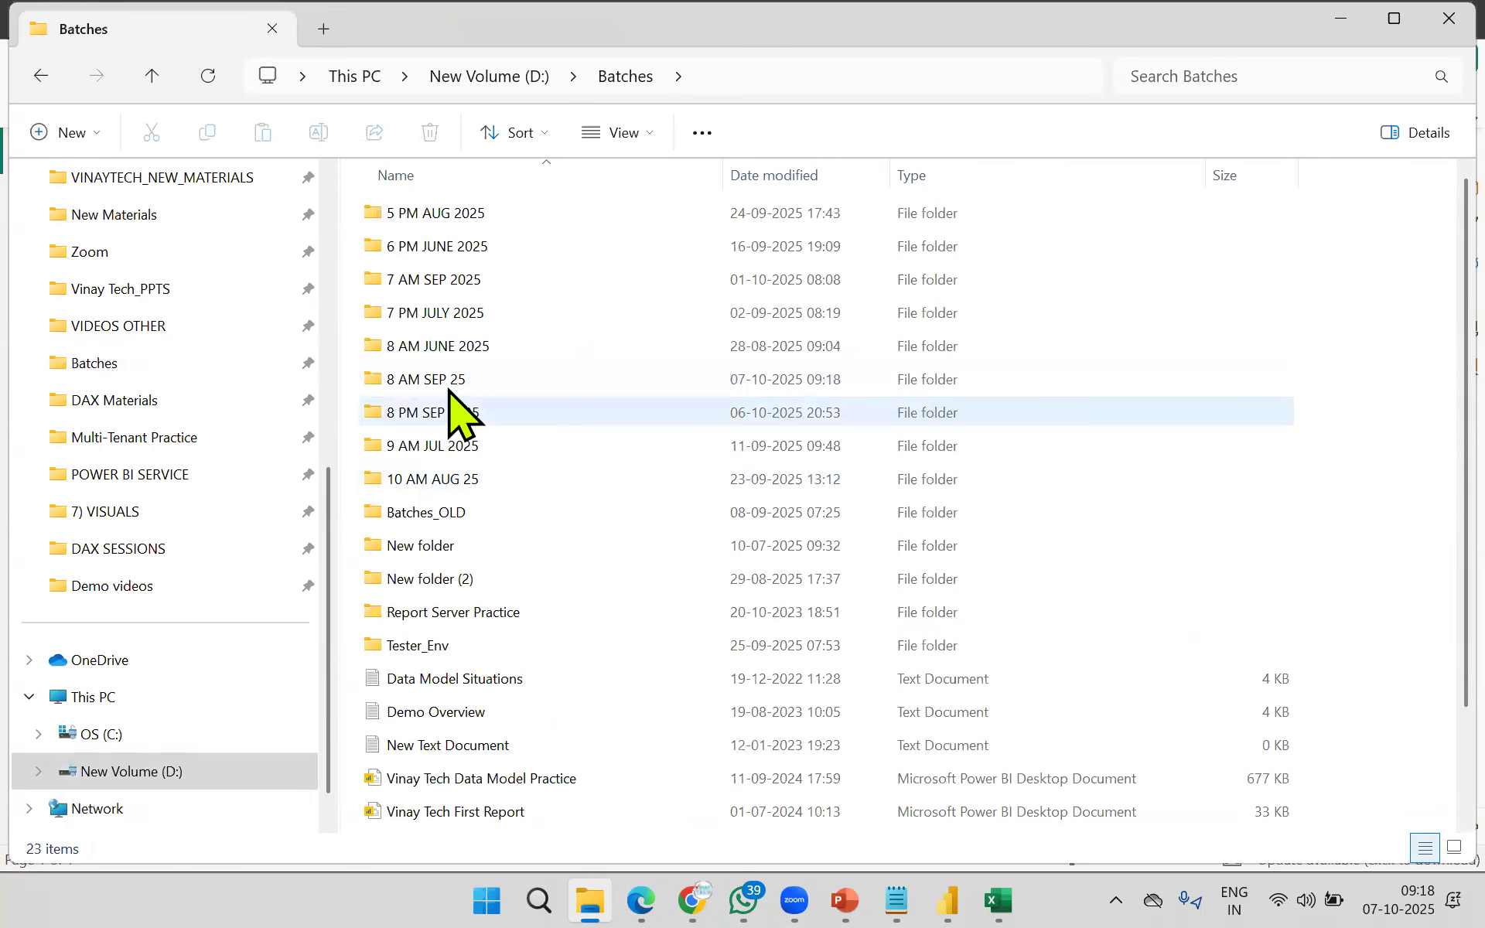
{"action": "left_click", "coordinate": [450, 385]}
{"action": "double_click", "coordinate": [452, 384]}
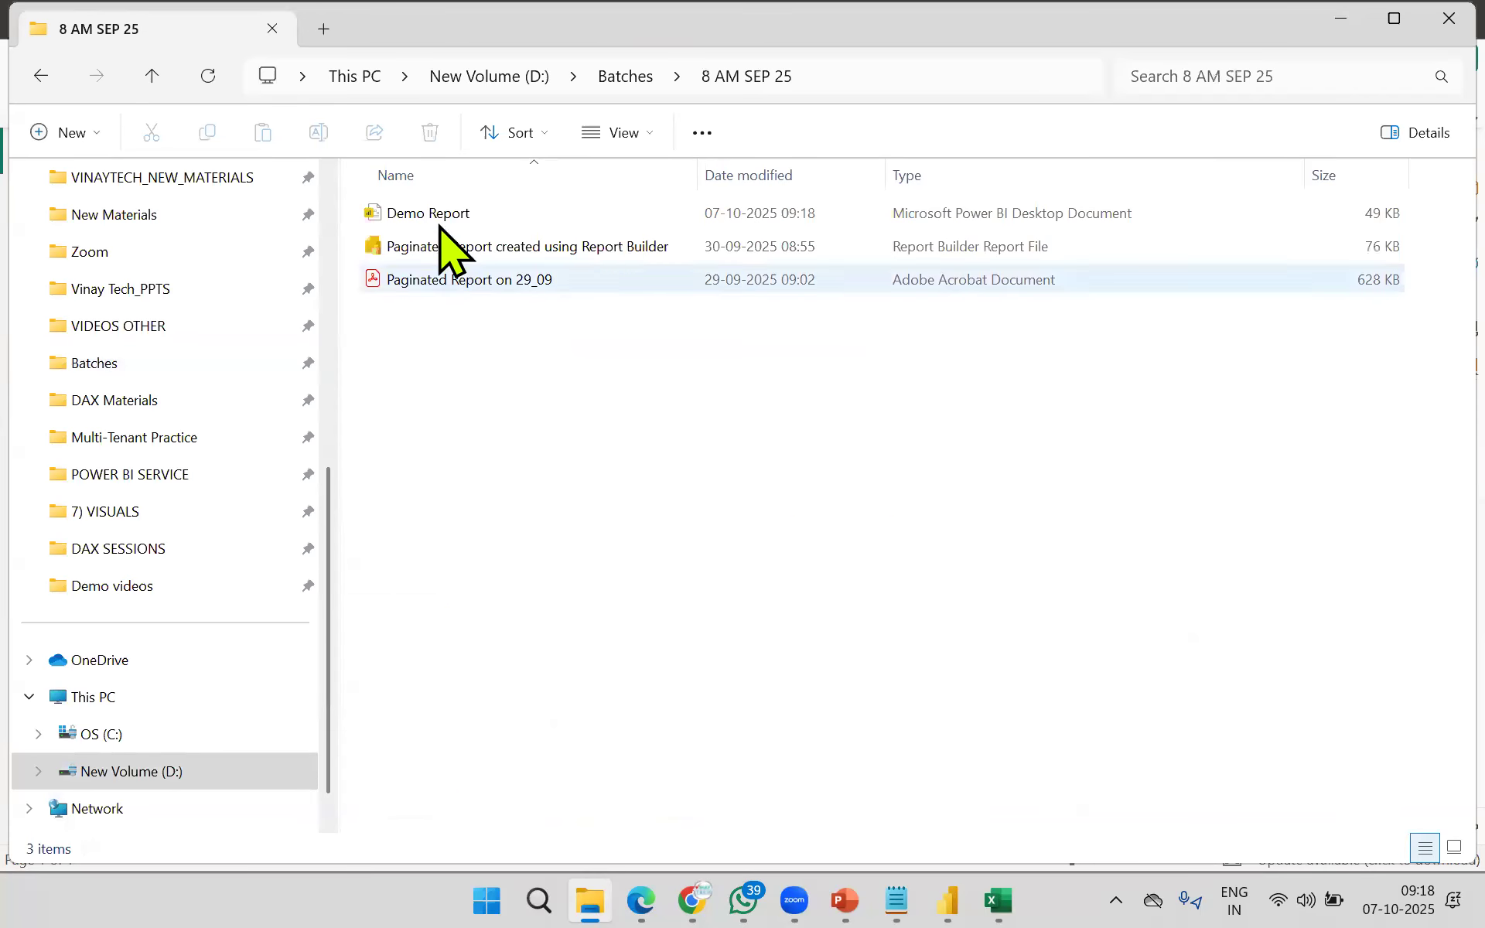
{"action": "left_click", "coordinate": [1068, 218]}
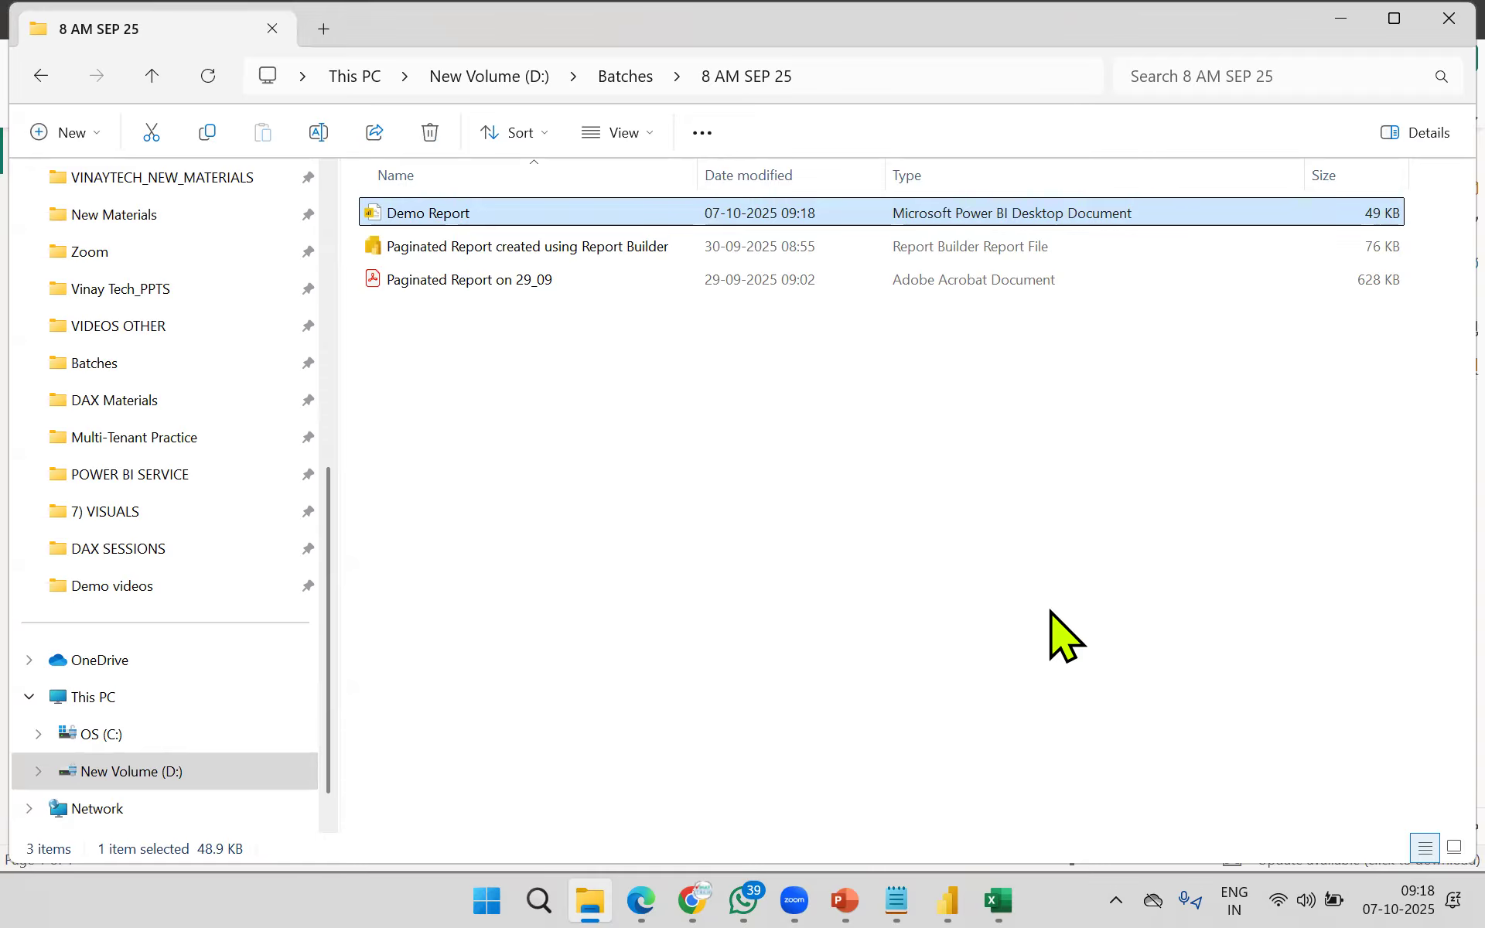
Step: Switch to Chrome and open the Power BI service at app.powerbi.com
{"action": "left_click", "coordinate": [692, 897]}
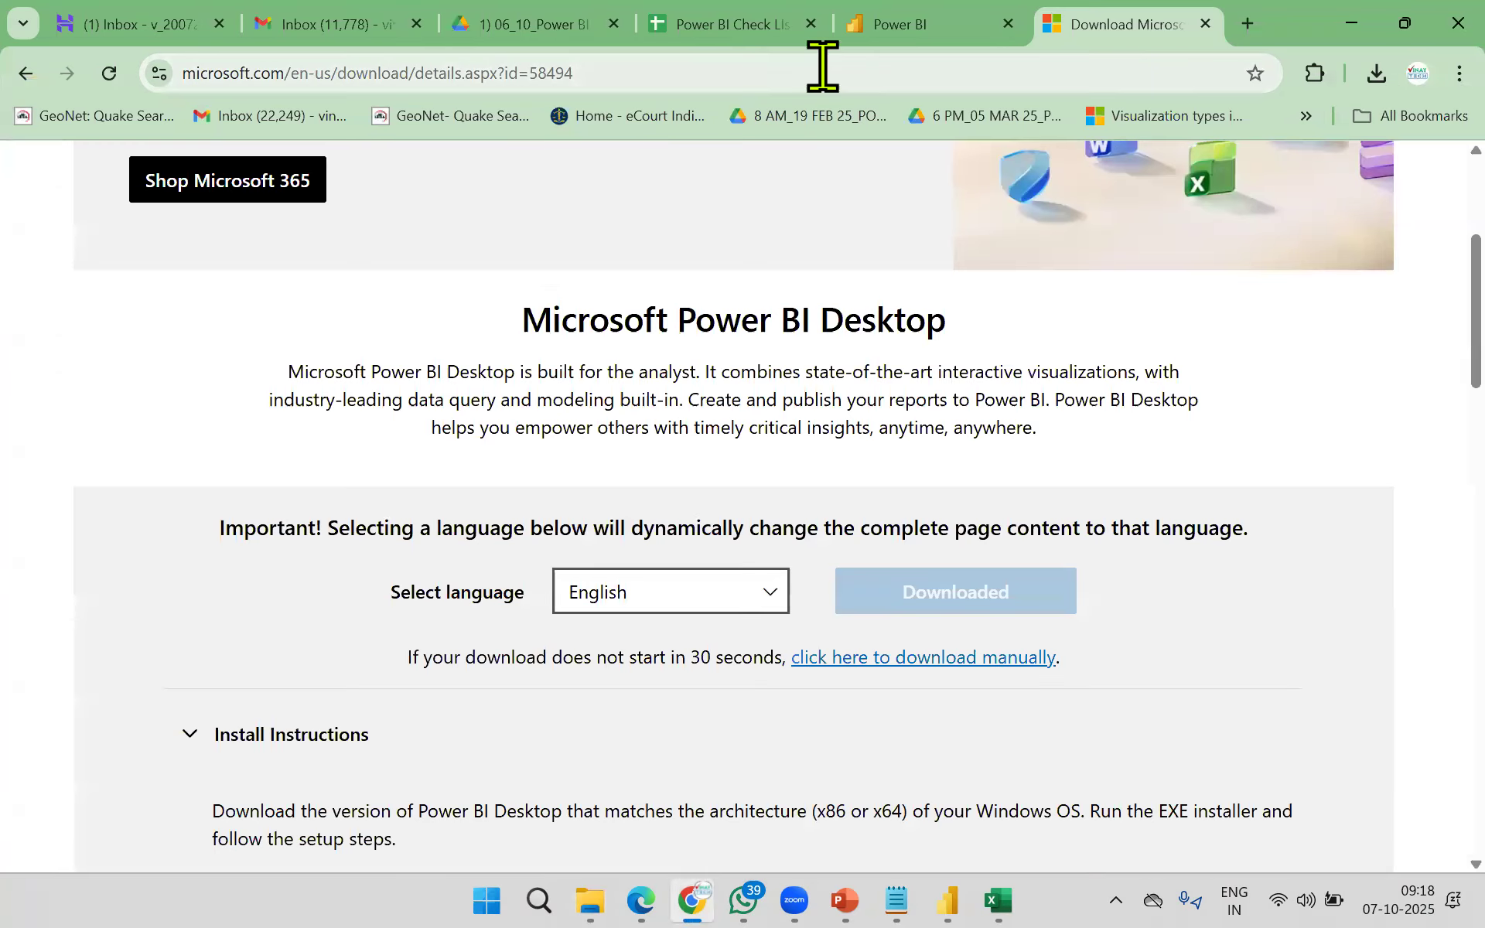
{"action": "left_click", "coordinate": [822, 67]}
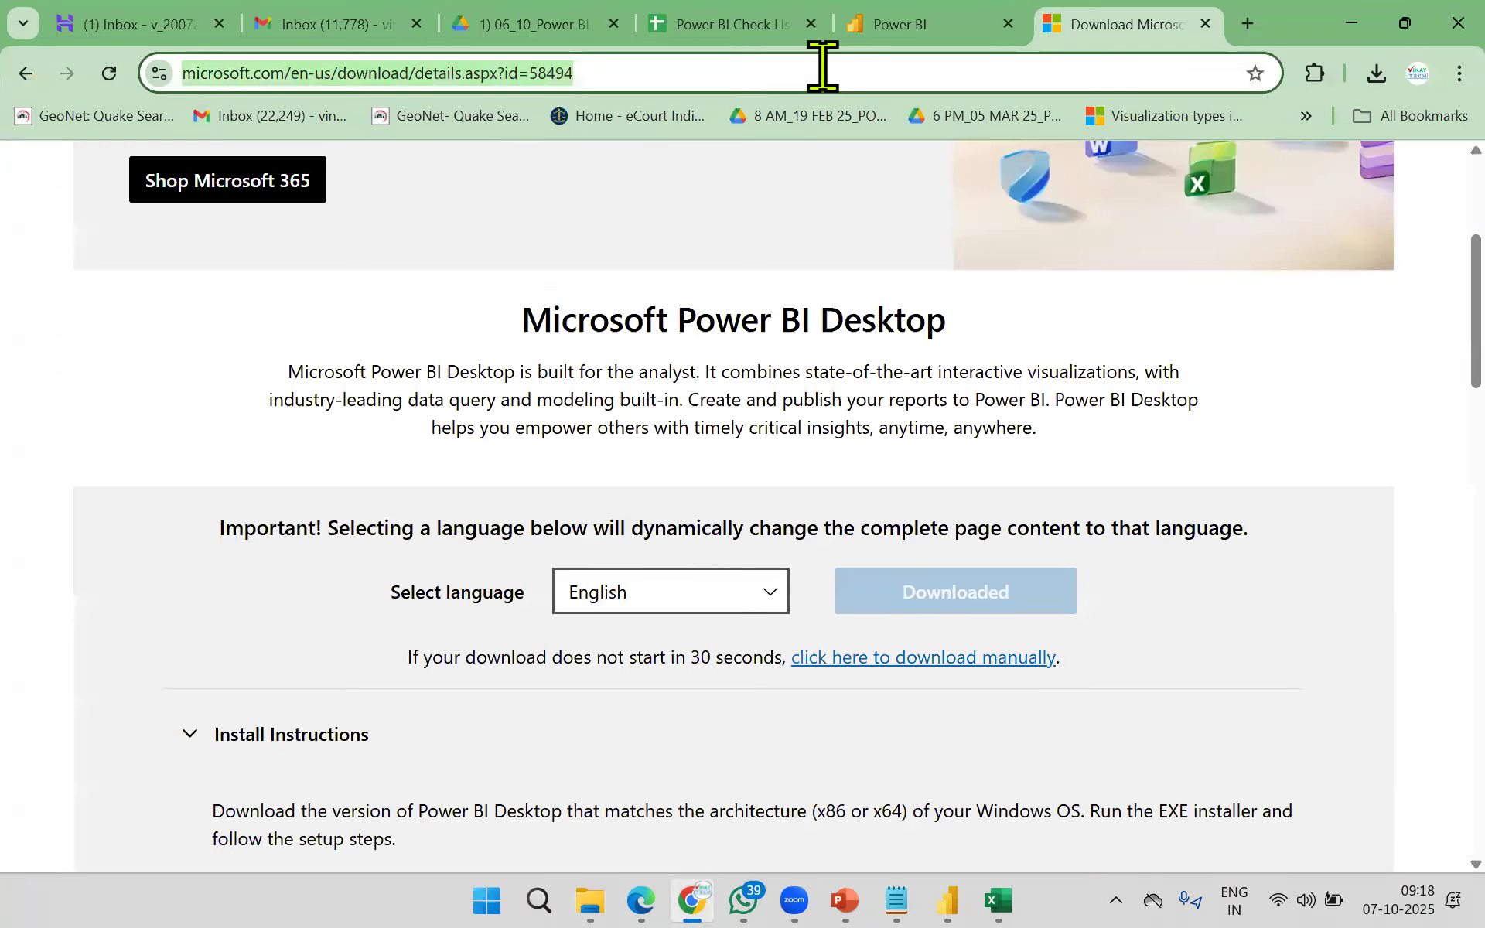
{"action": "type", "text": "app"}
{"action": "key", "text": "Right"}
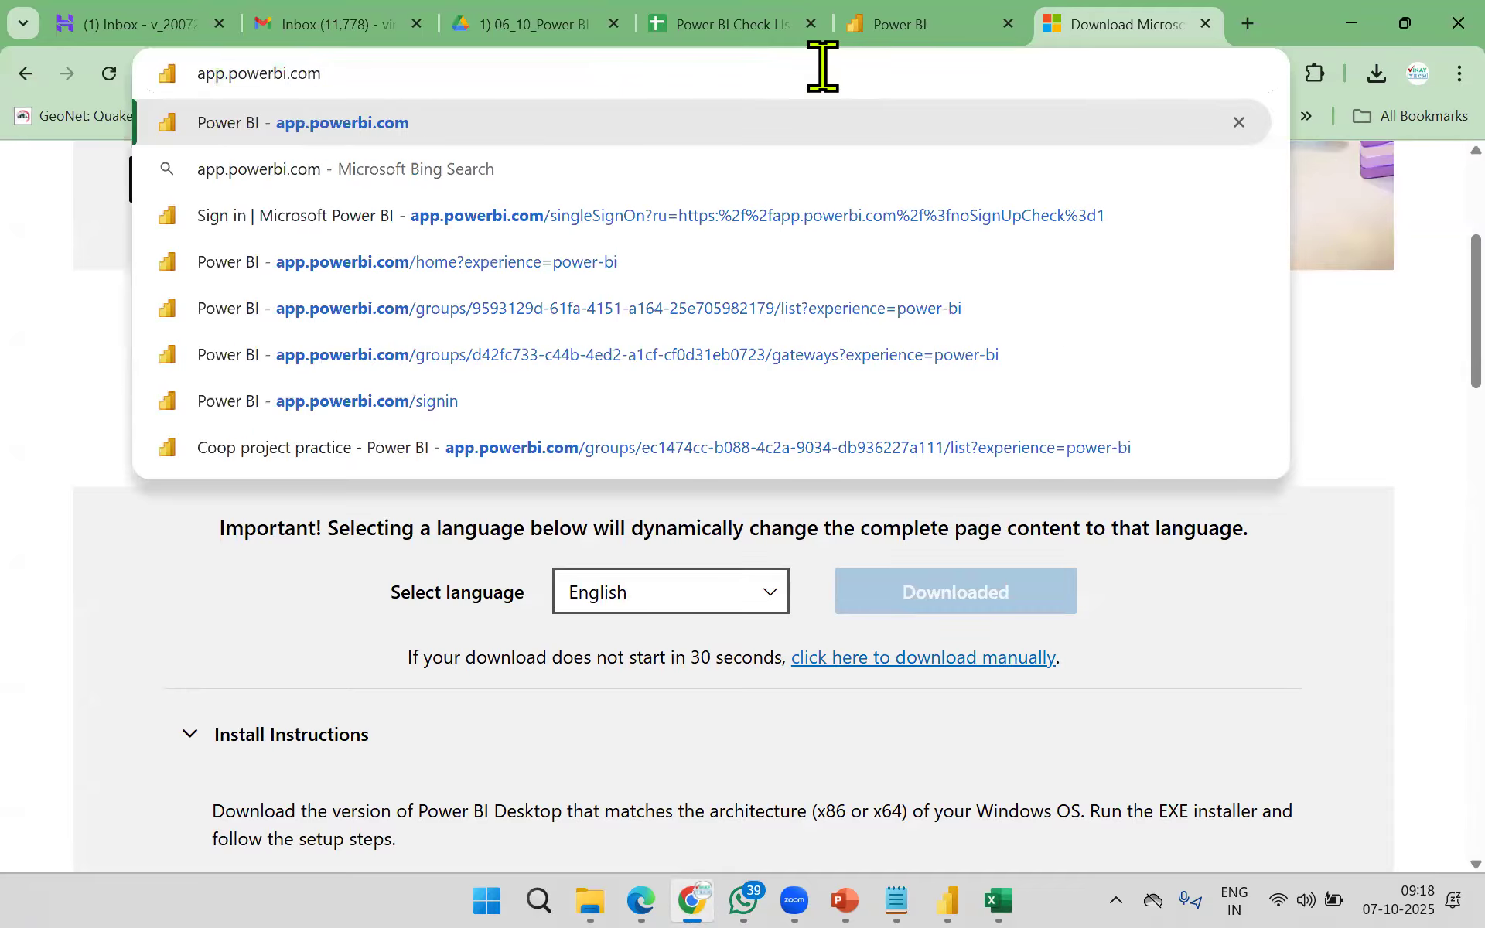
{"action": "key", "text": "Return"}
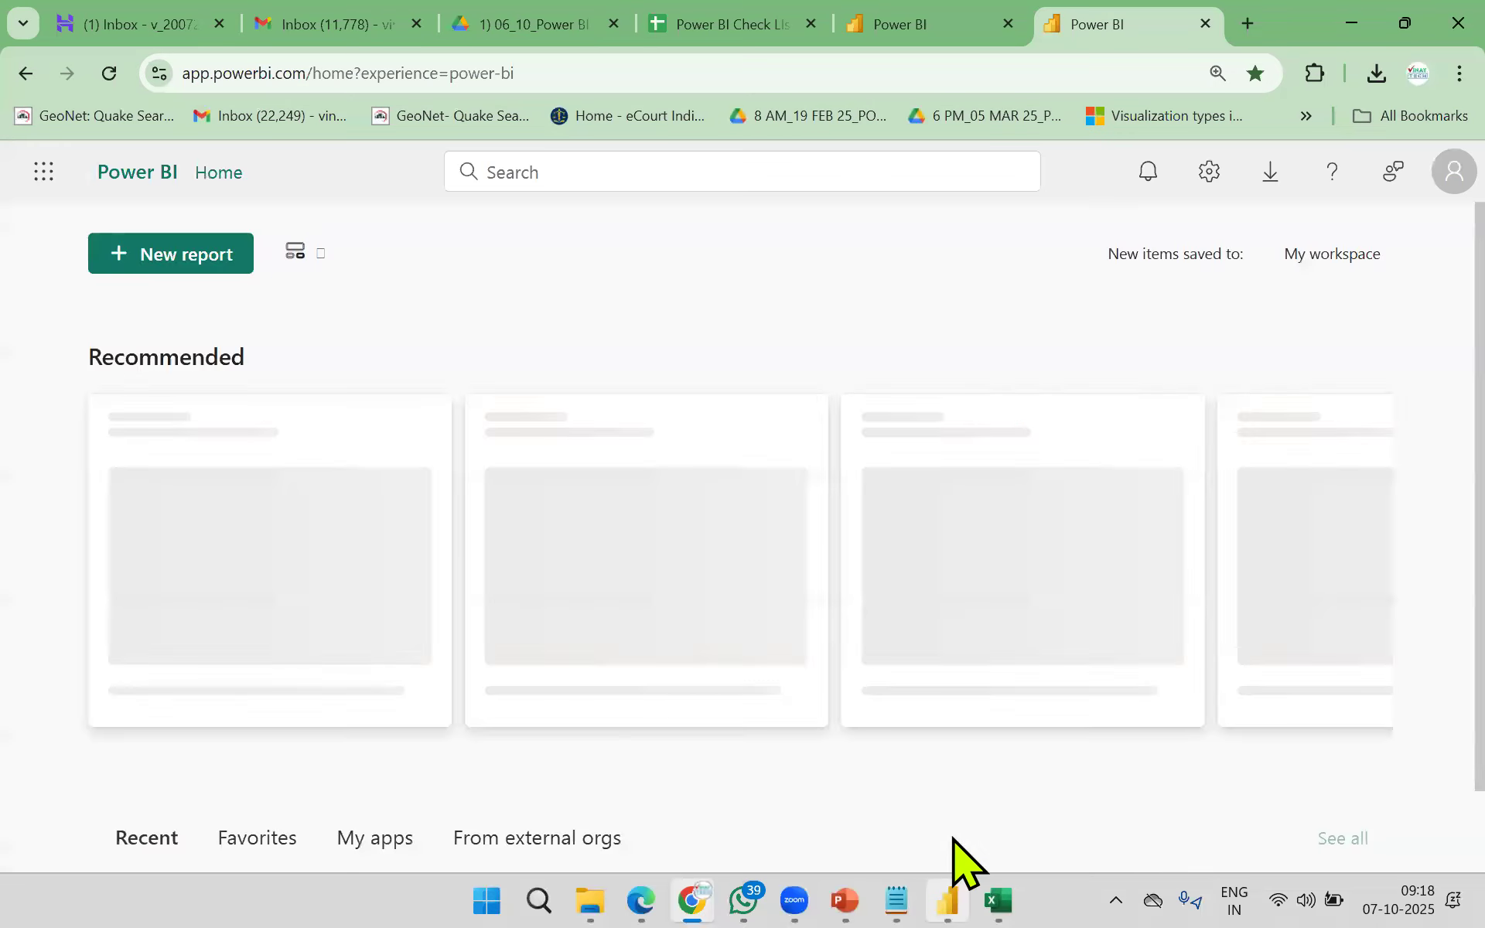
Step: Check the account signed in to Power BI Desktop against the profile details in the Power BI service in Chrome
{"action": "left_click", "coordinate": [947, 899]}
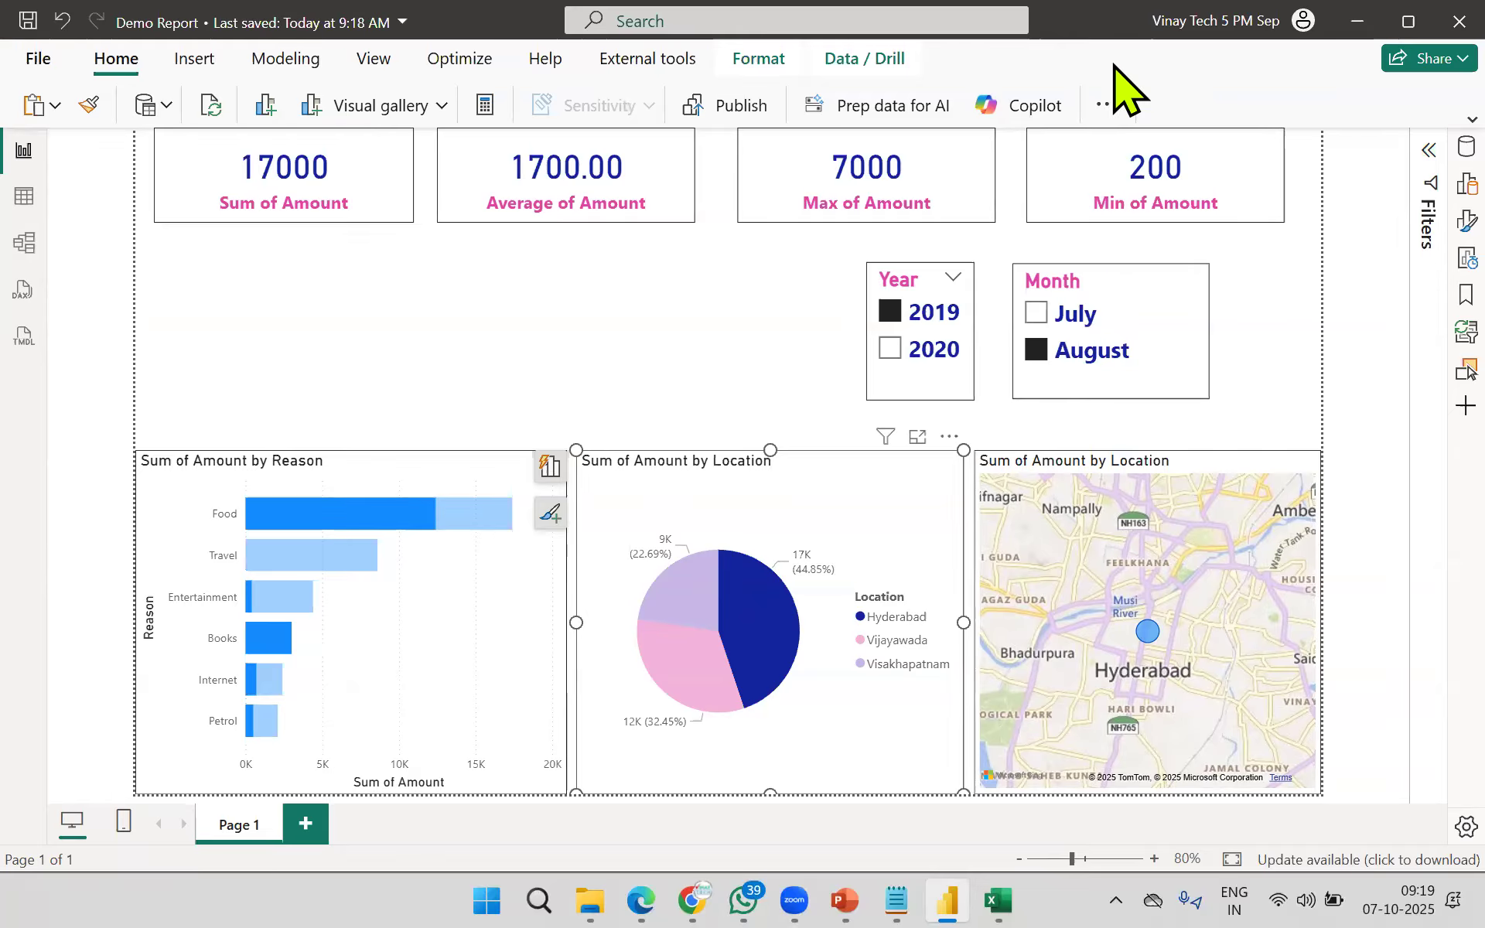
{"action": "left_click", "coordinate": [692, 899]}
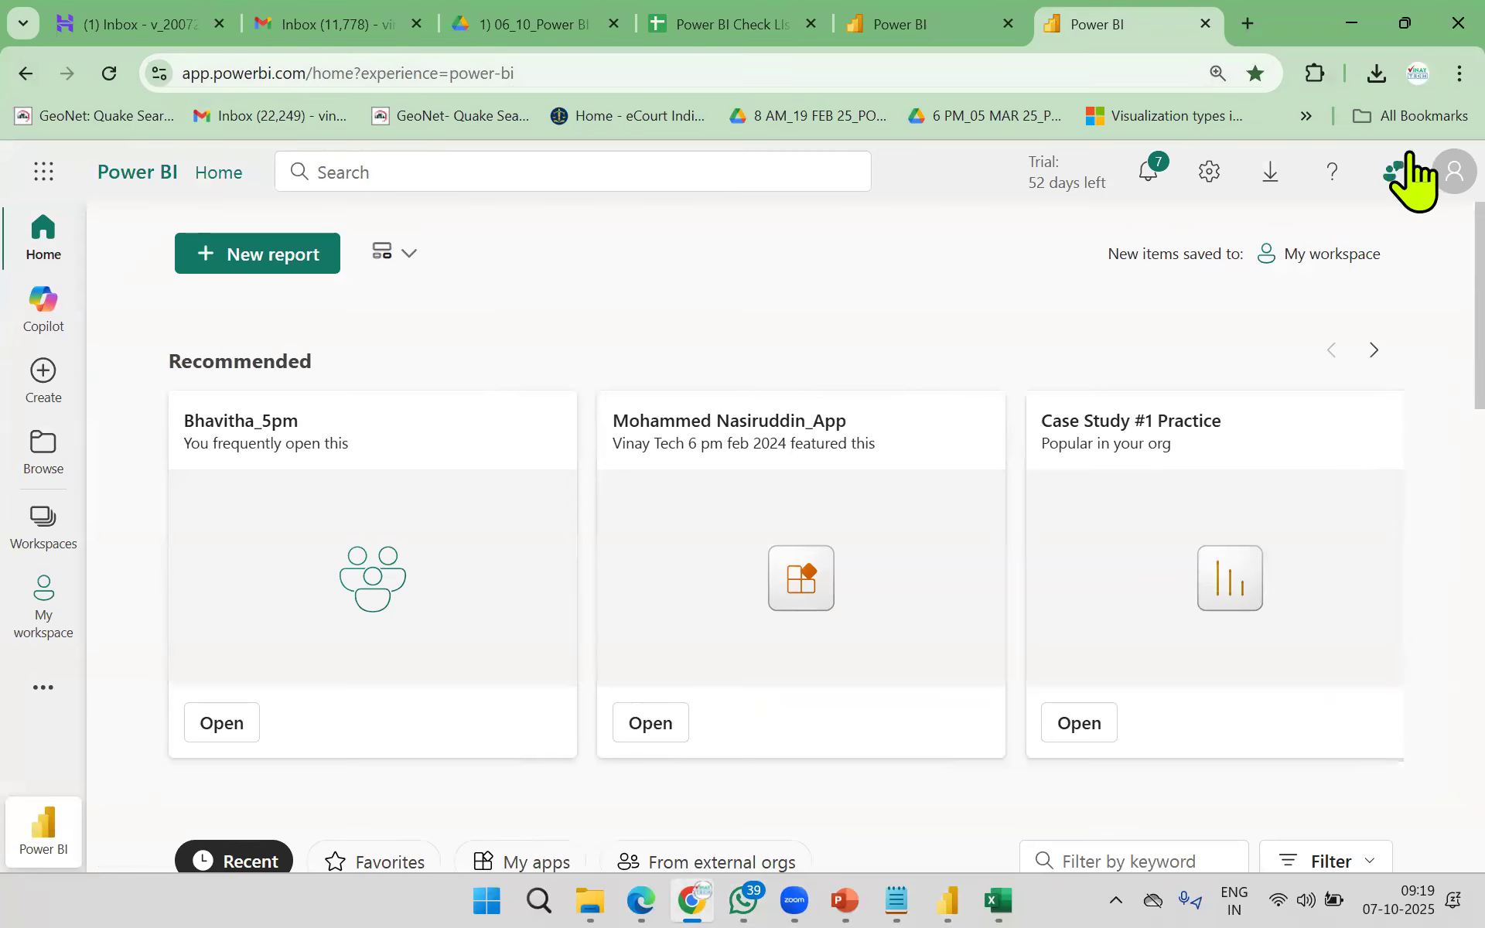
{"action": "left_click", "coordinate": [1452, 171]}
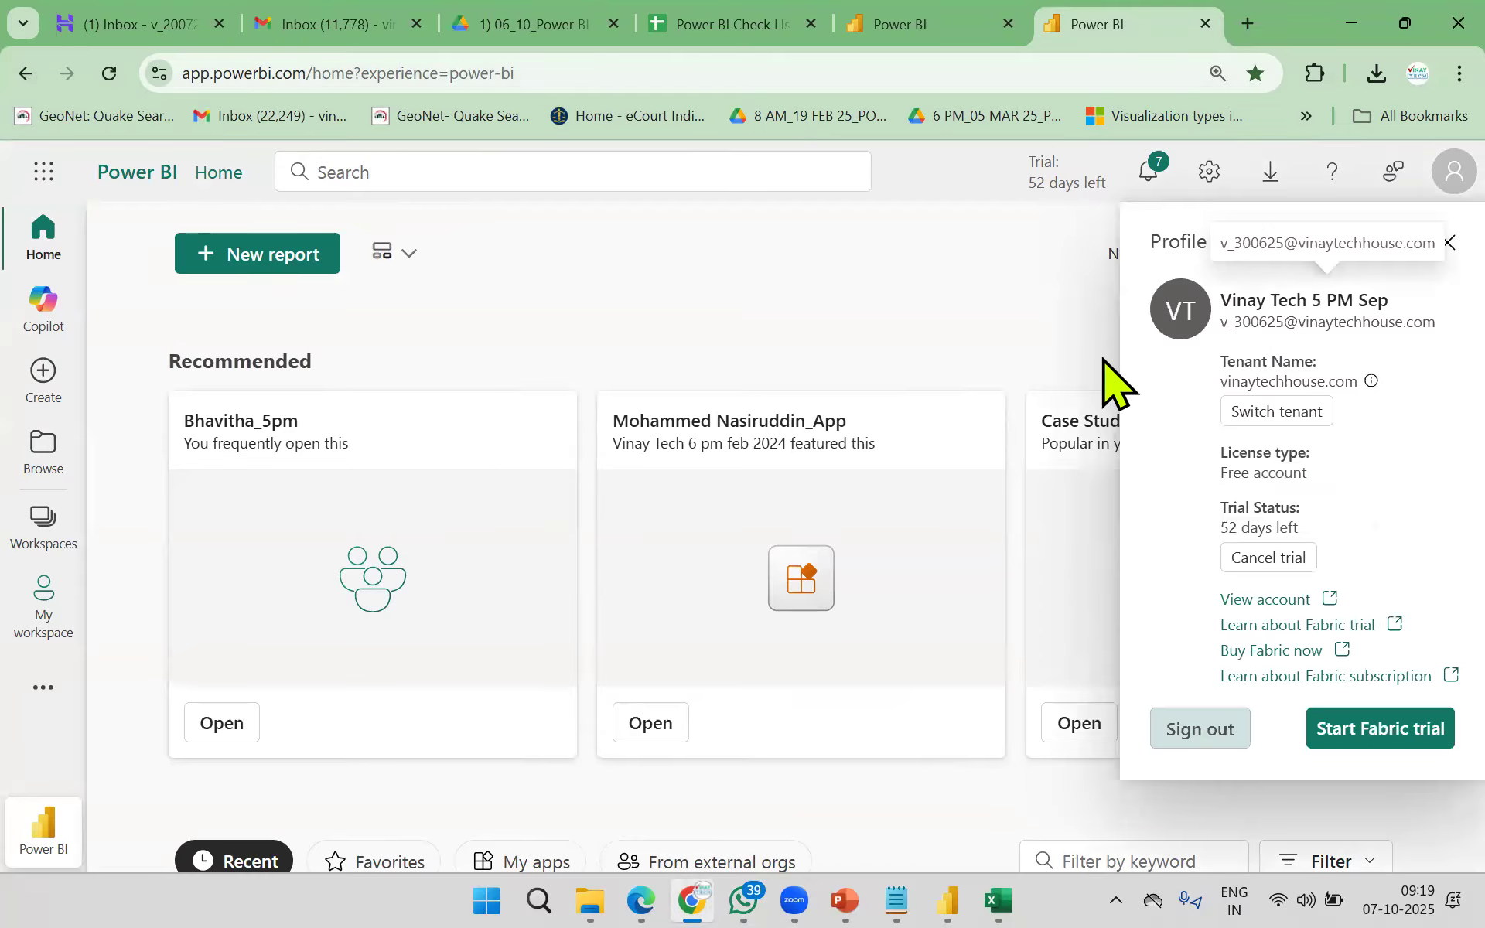
Step: Close the profile details and open the first pinned workspace
{"action": "left_click", "coordinate": [648, 267]}
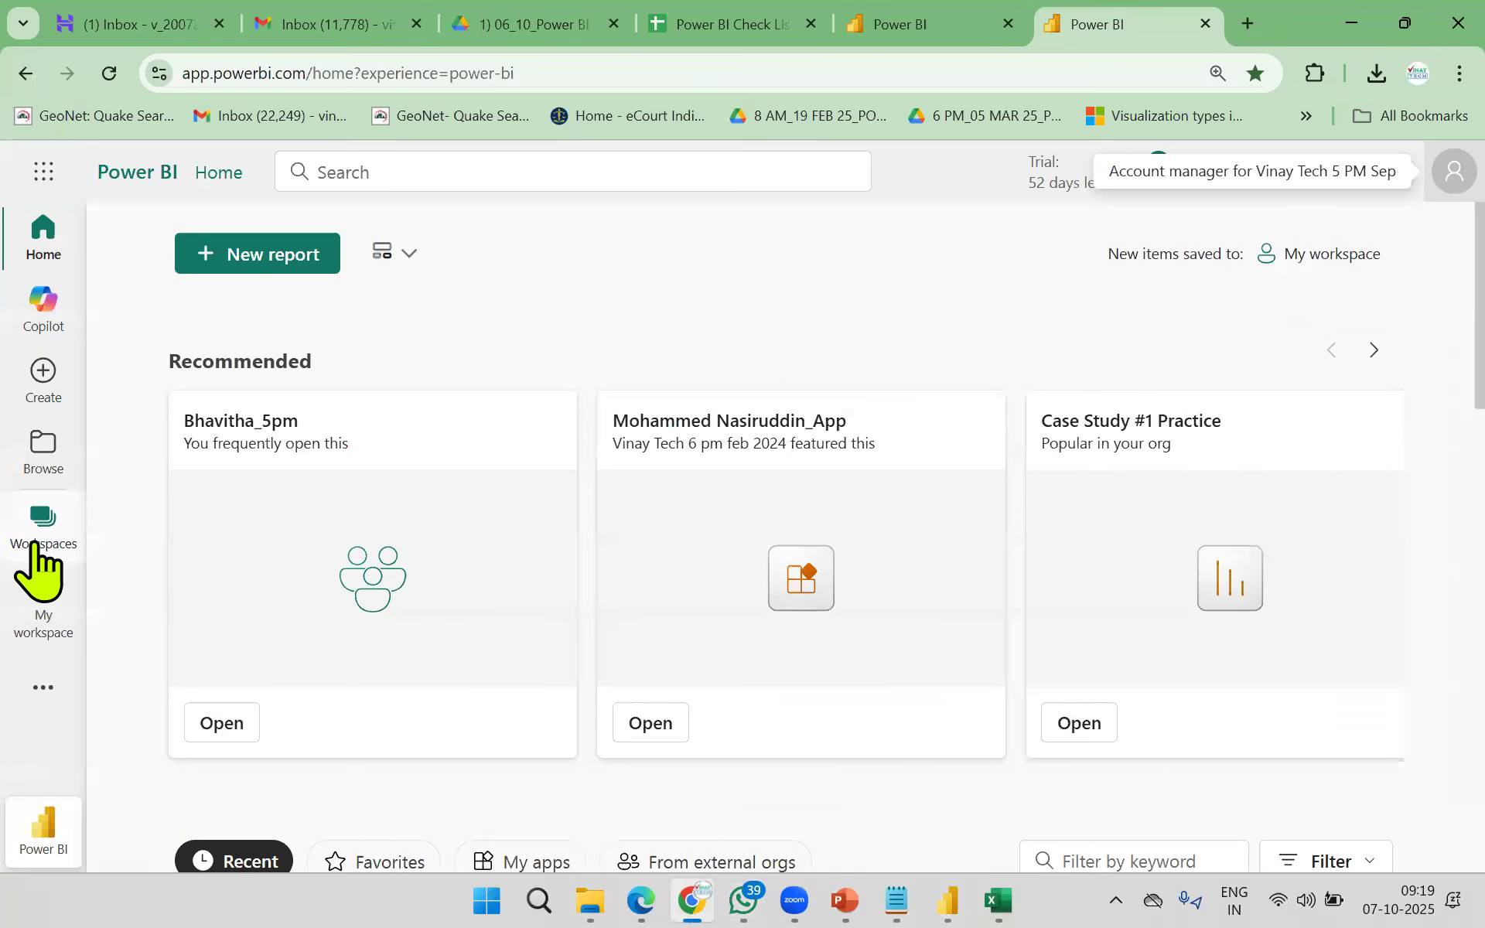
{"action": "left_click", "coordinate": [35, 546]}
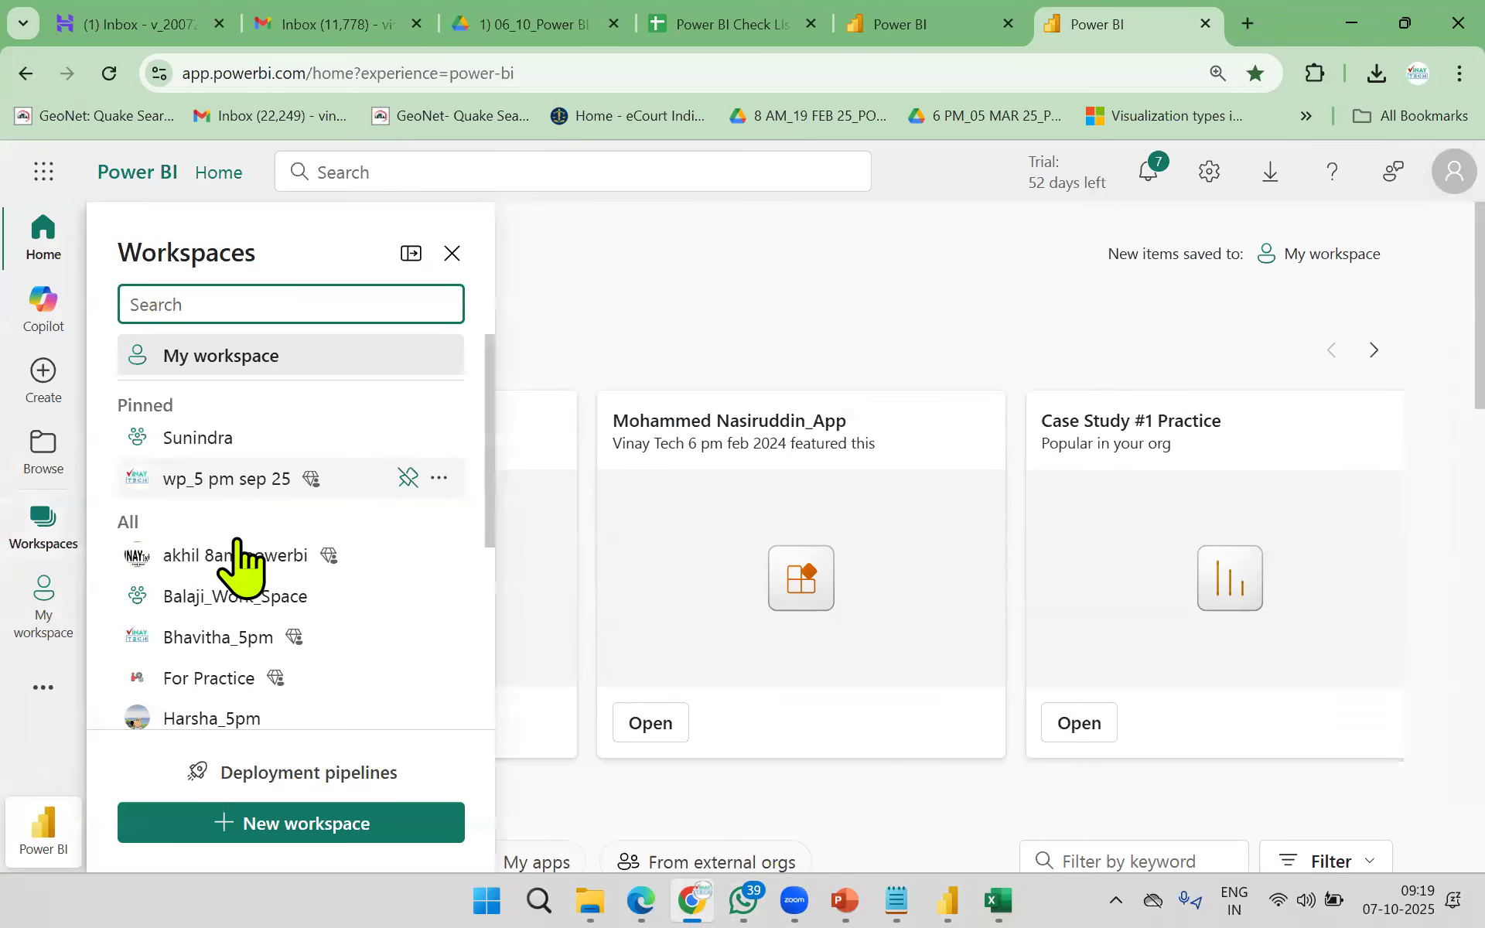
{"action": "left_click", "coordinate": [234, 453]}
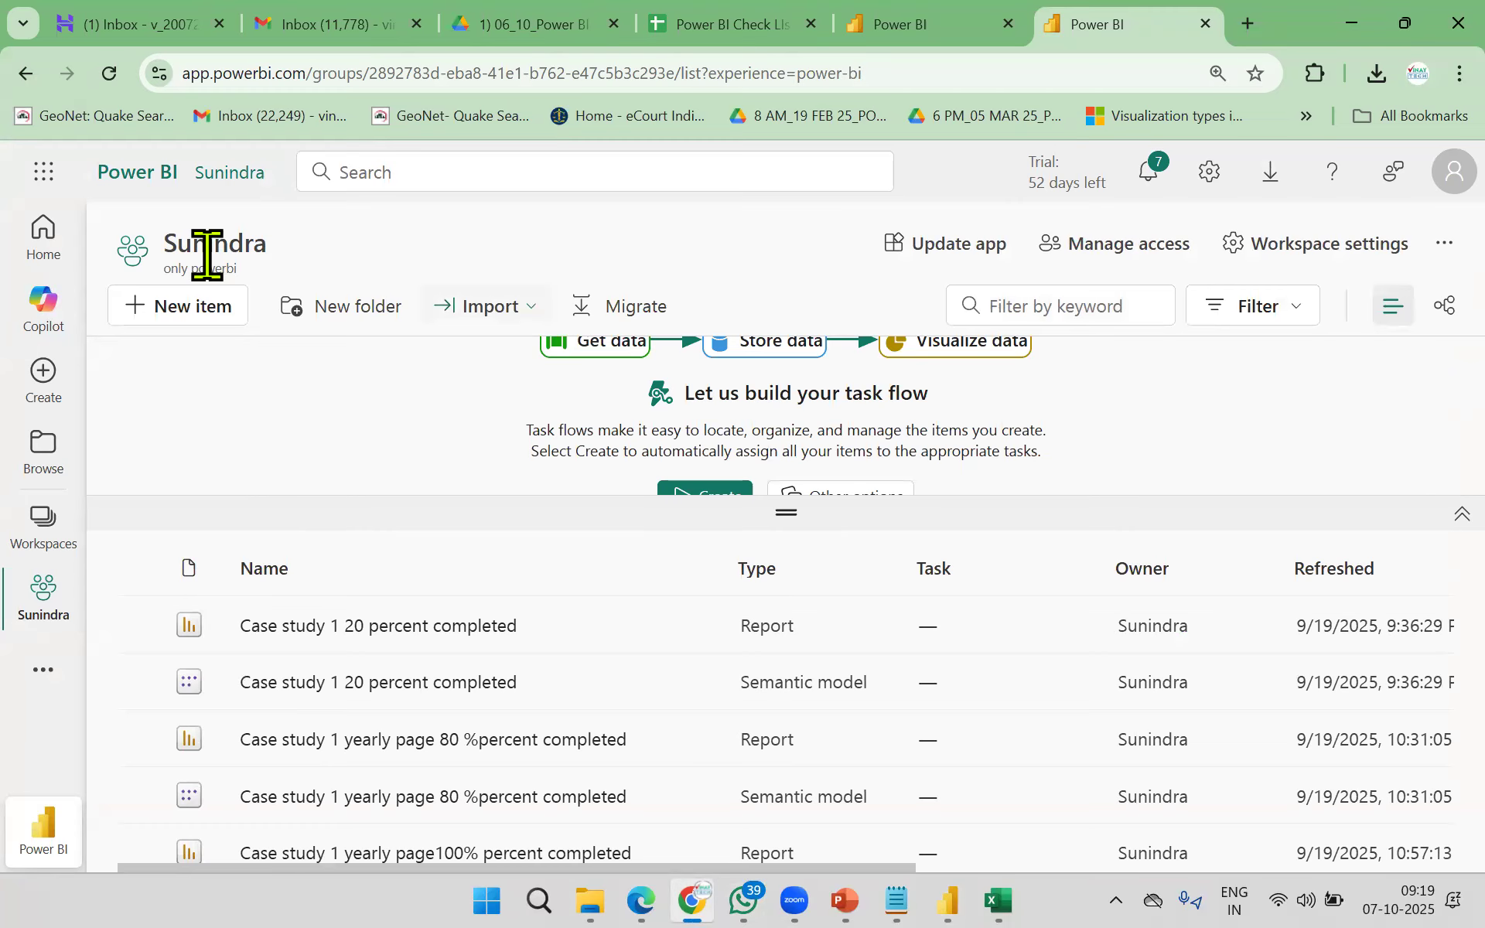
Step: Create a folder named Demo in the workspace and open it
{"action": "left_click", "coordinate": [375, 305]}
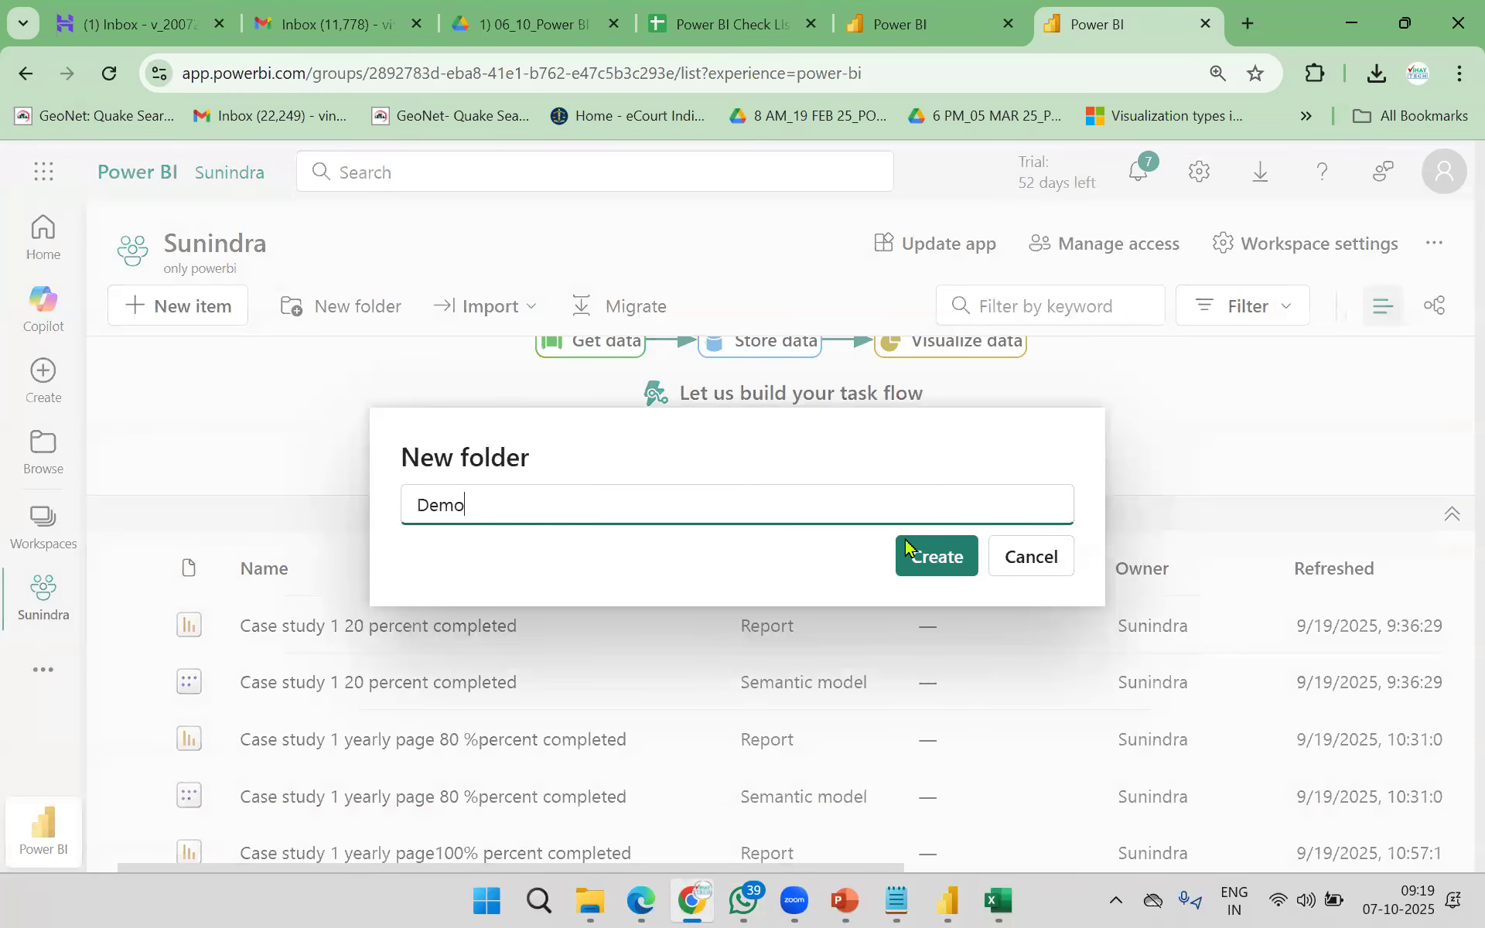
{"action": "left_click", "coordinate": [947, 567]}
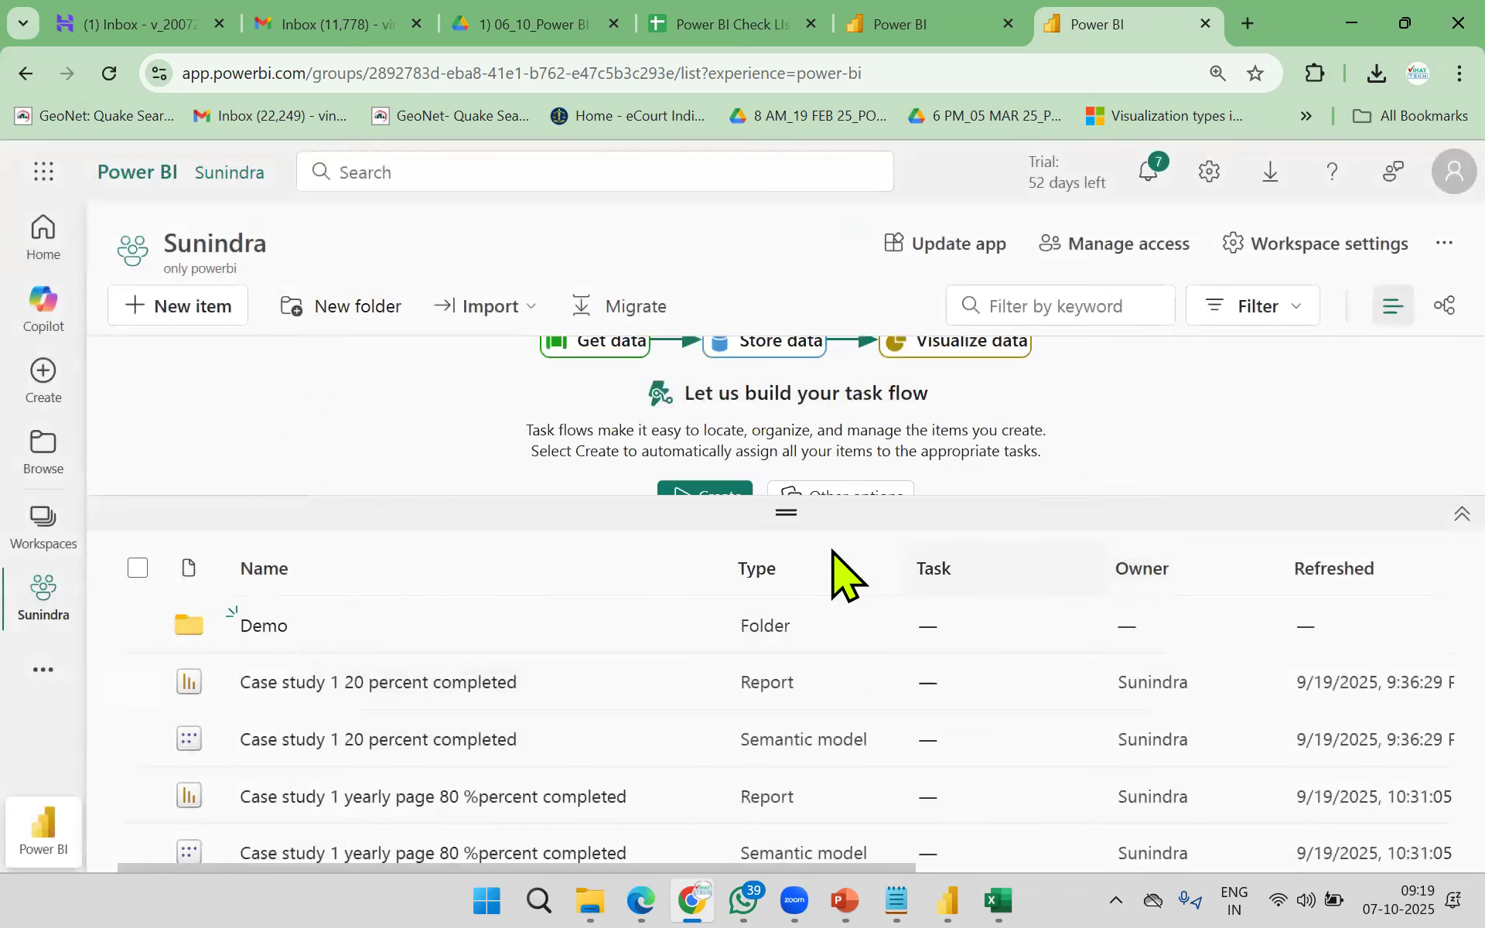
{"action": "left_click", "coordinate": [267, 630]}
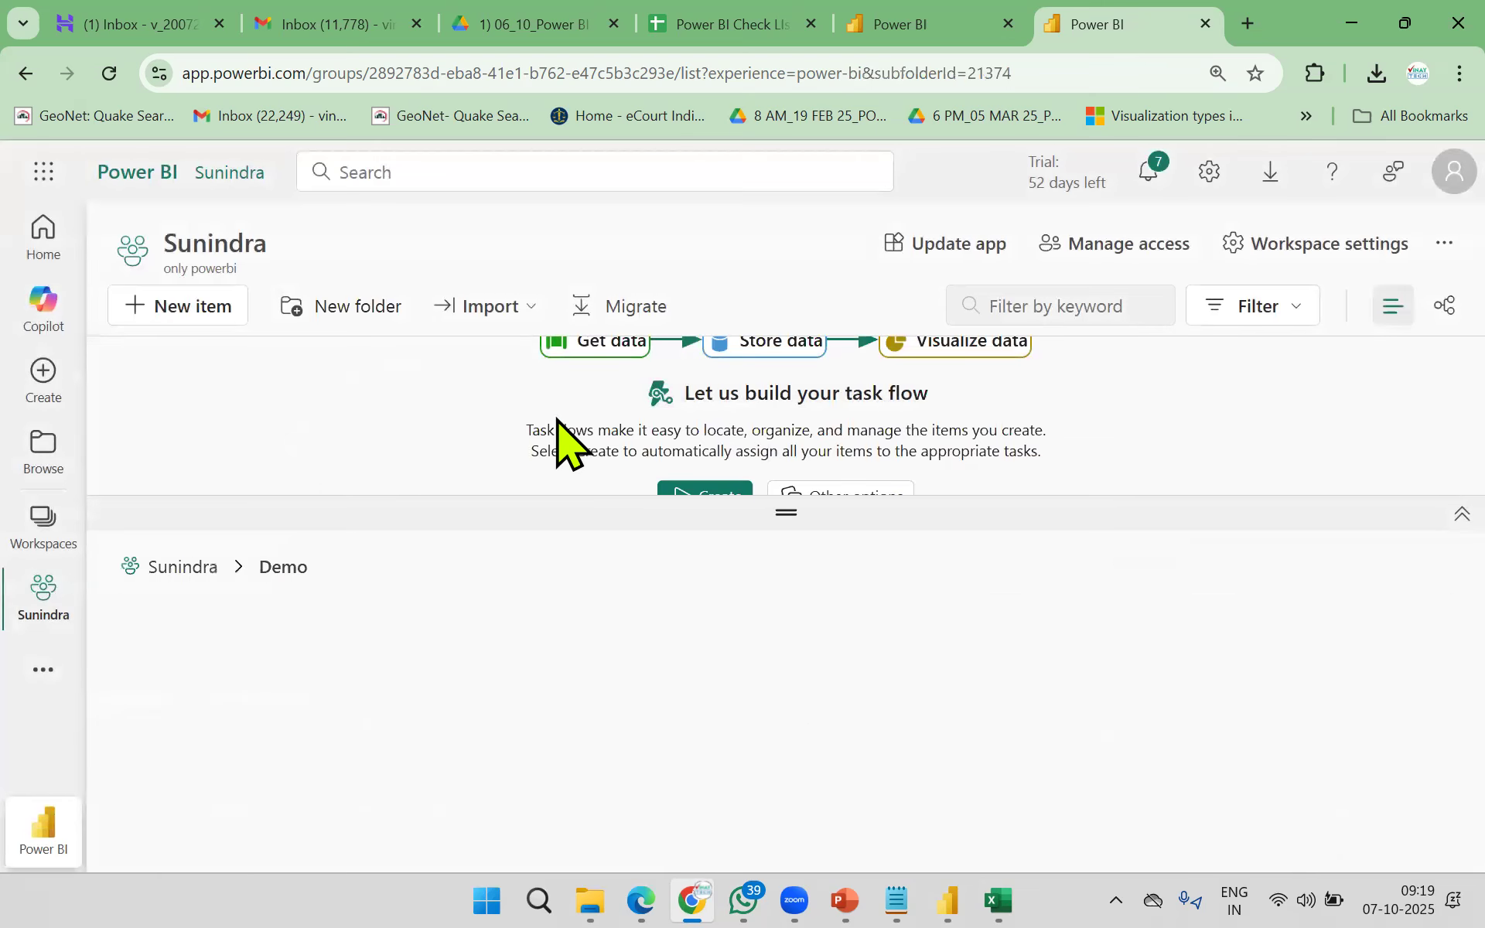
Step: Import the Demo Report file from D:\Batches\8 AM SEP 25 on this computer into the Demo folder
{"action": "left_click", "coordinate": [540, 319]}
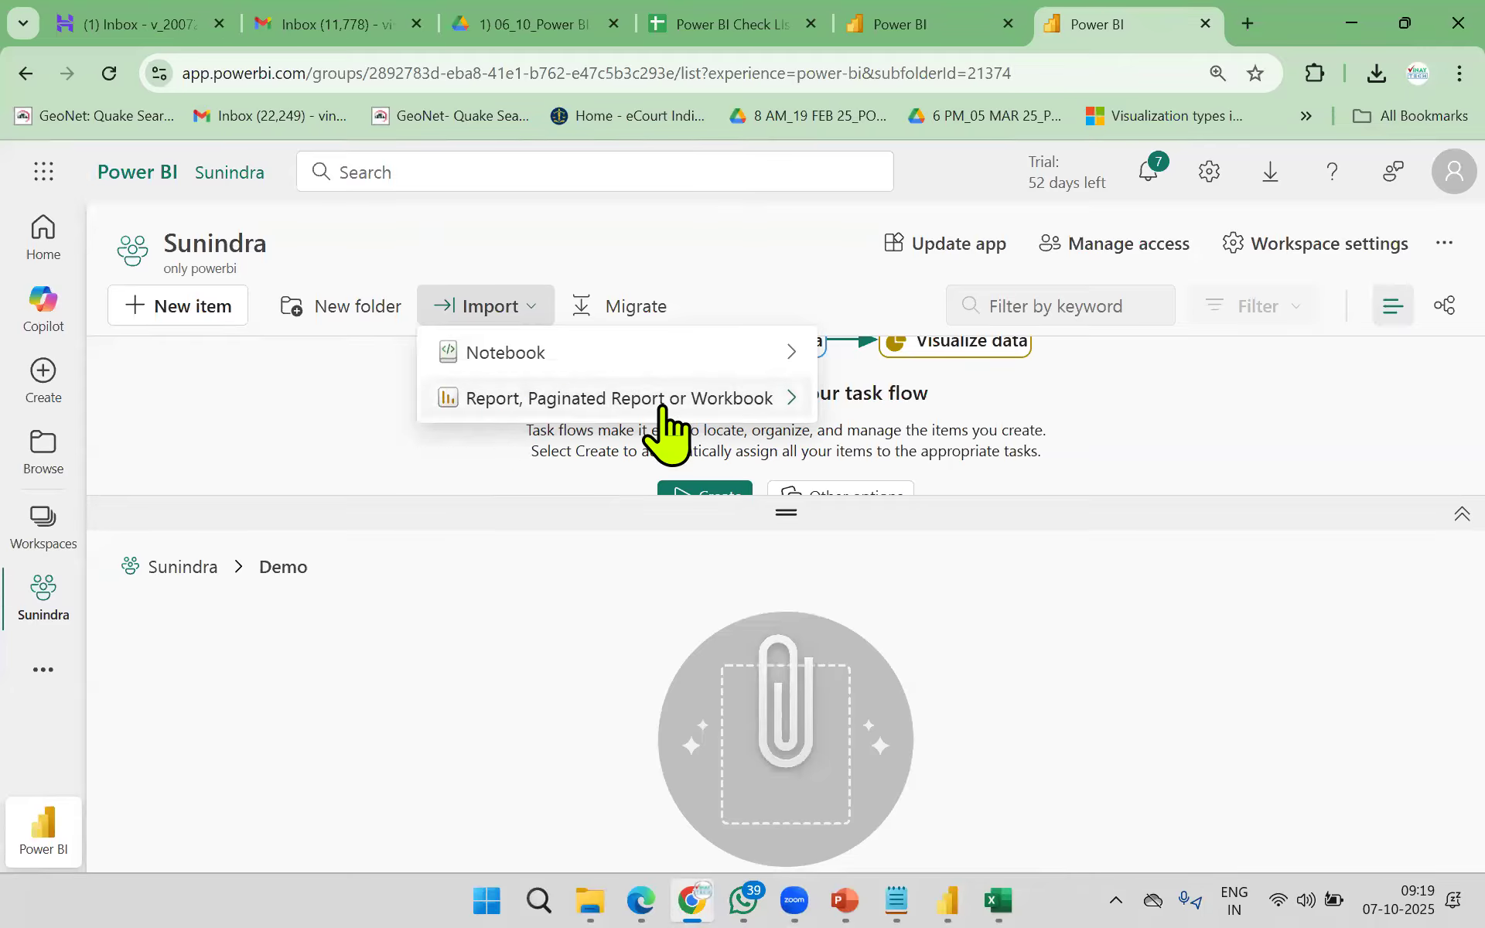
{"action": "mouse_move", "coordinate": [663, 407]}
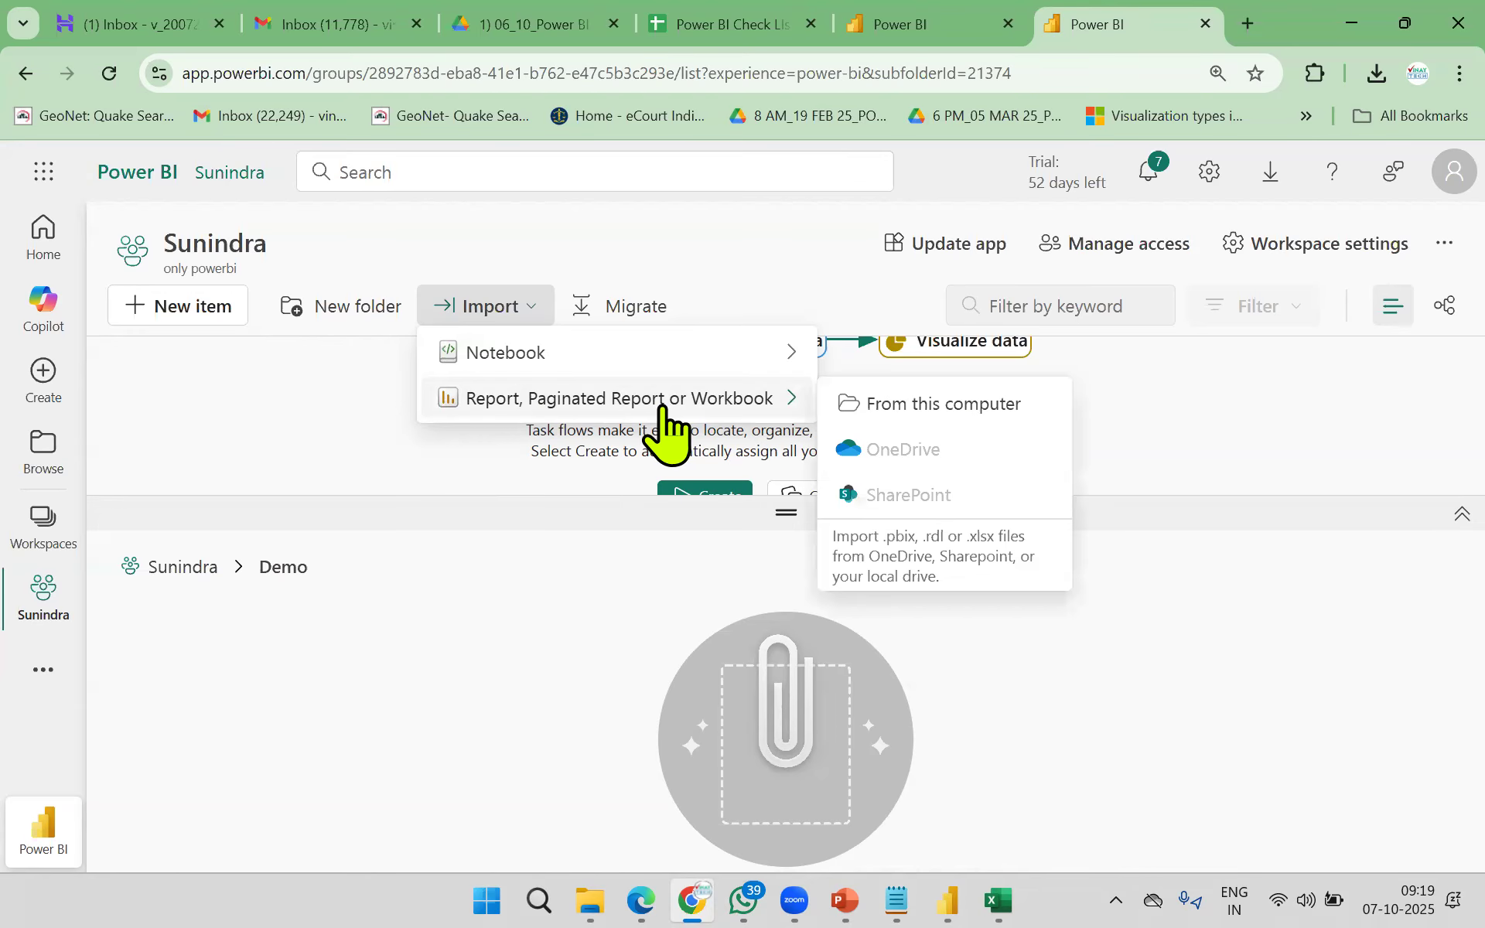
{"action": "left_click", "coordinate": [956, 407]}
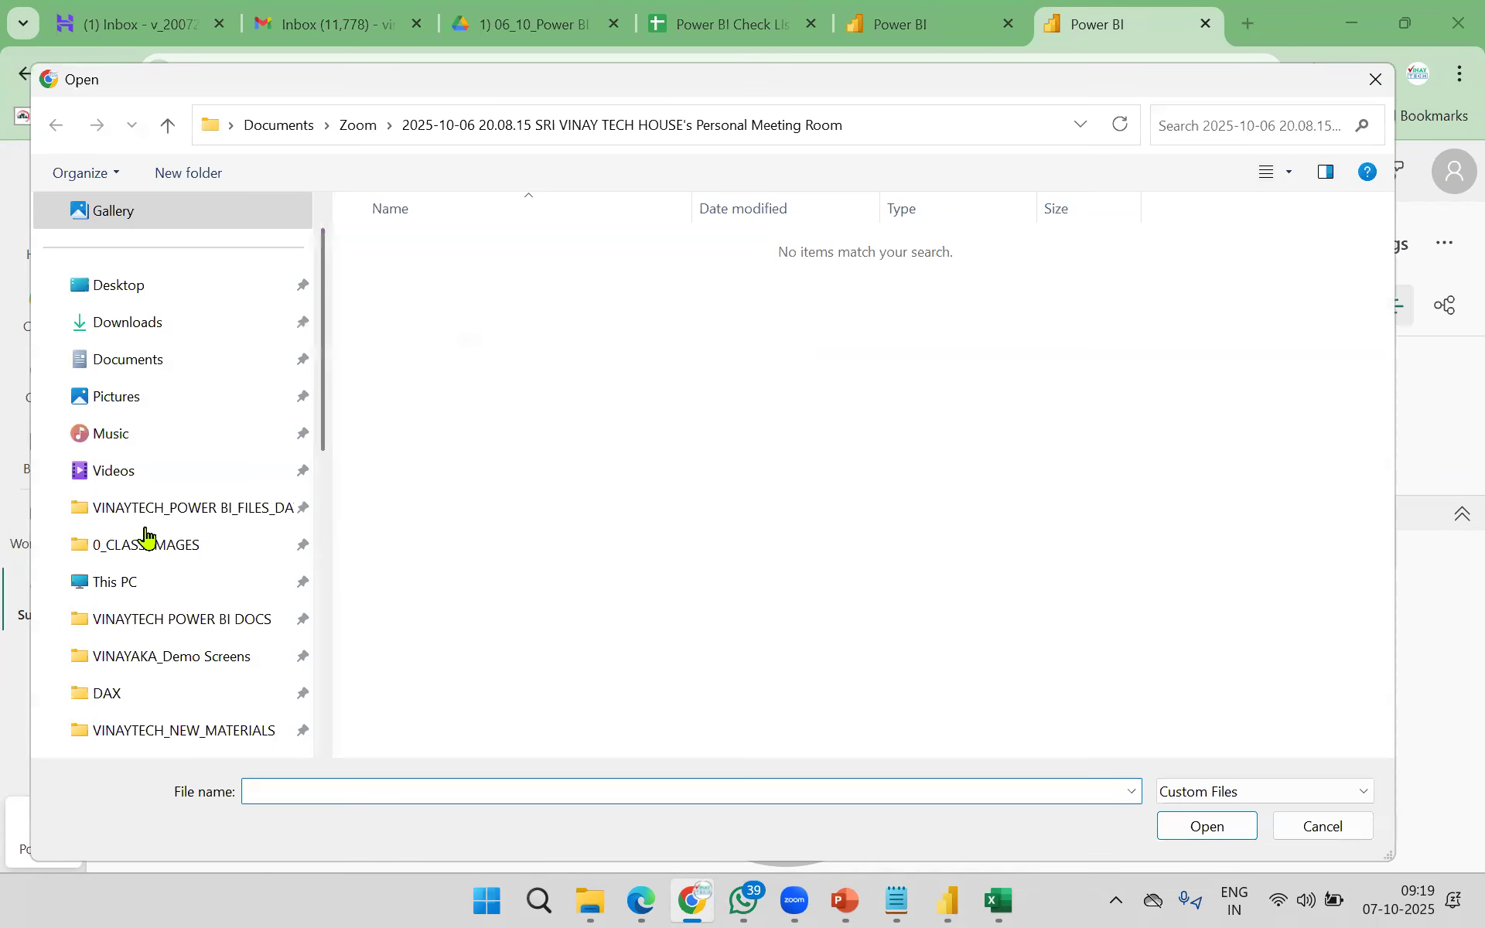
{"action": "scroll", "coordinate": [151, 549], "scroll_direction": "down", "scroll_amount": 3}
{"action": "left_click", "coordinate": [158, 586]}
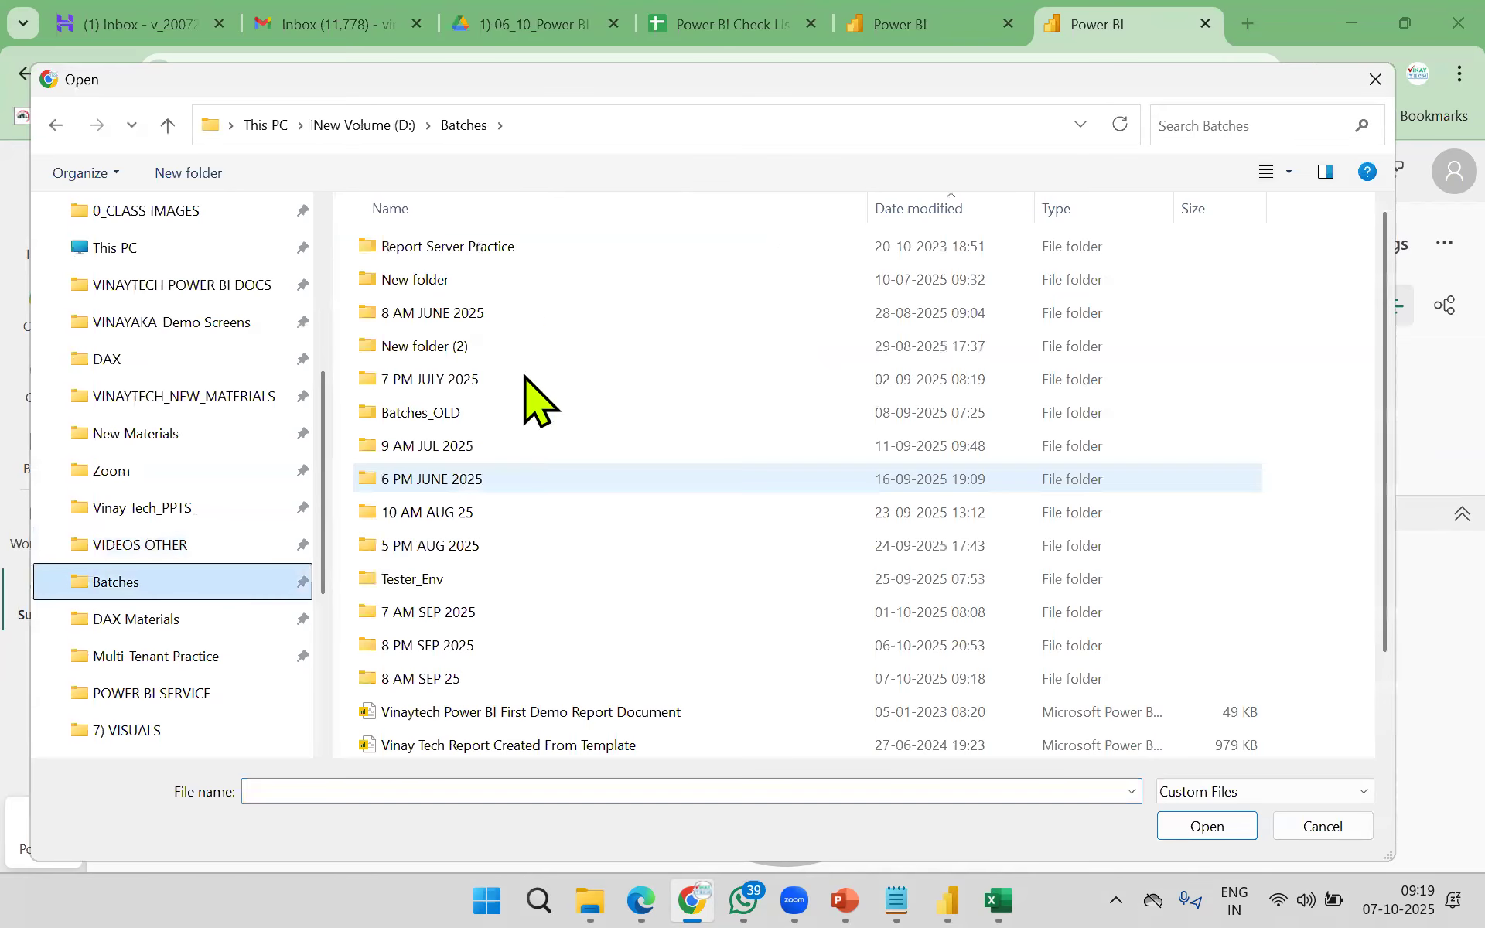
{"action": "left_click", "coordinate": [447, 681]}
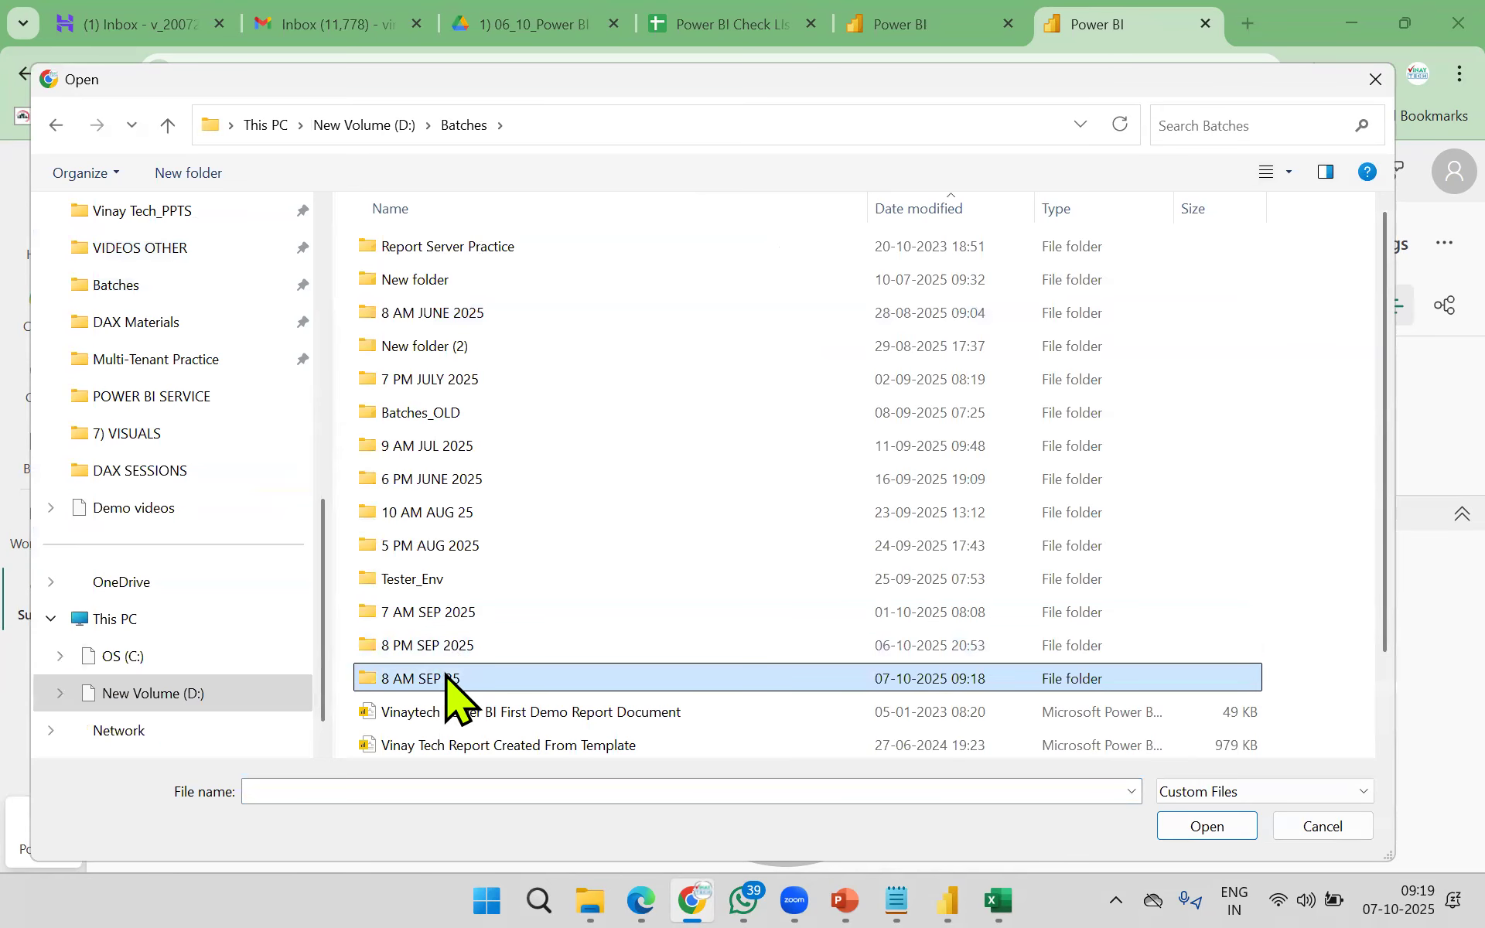
{"action": "double_click", "coordinate": [447, 679]}
{"action": "left_click", "coordinate": [464, 251]}
{"action": "left_click", "coordinate": [1206, 826]}
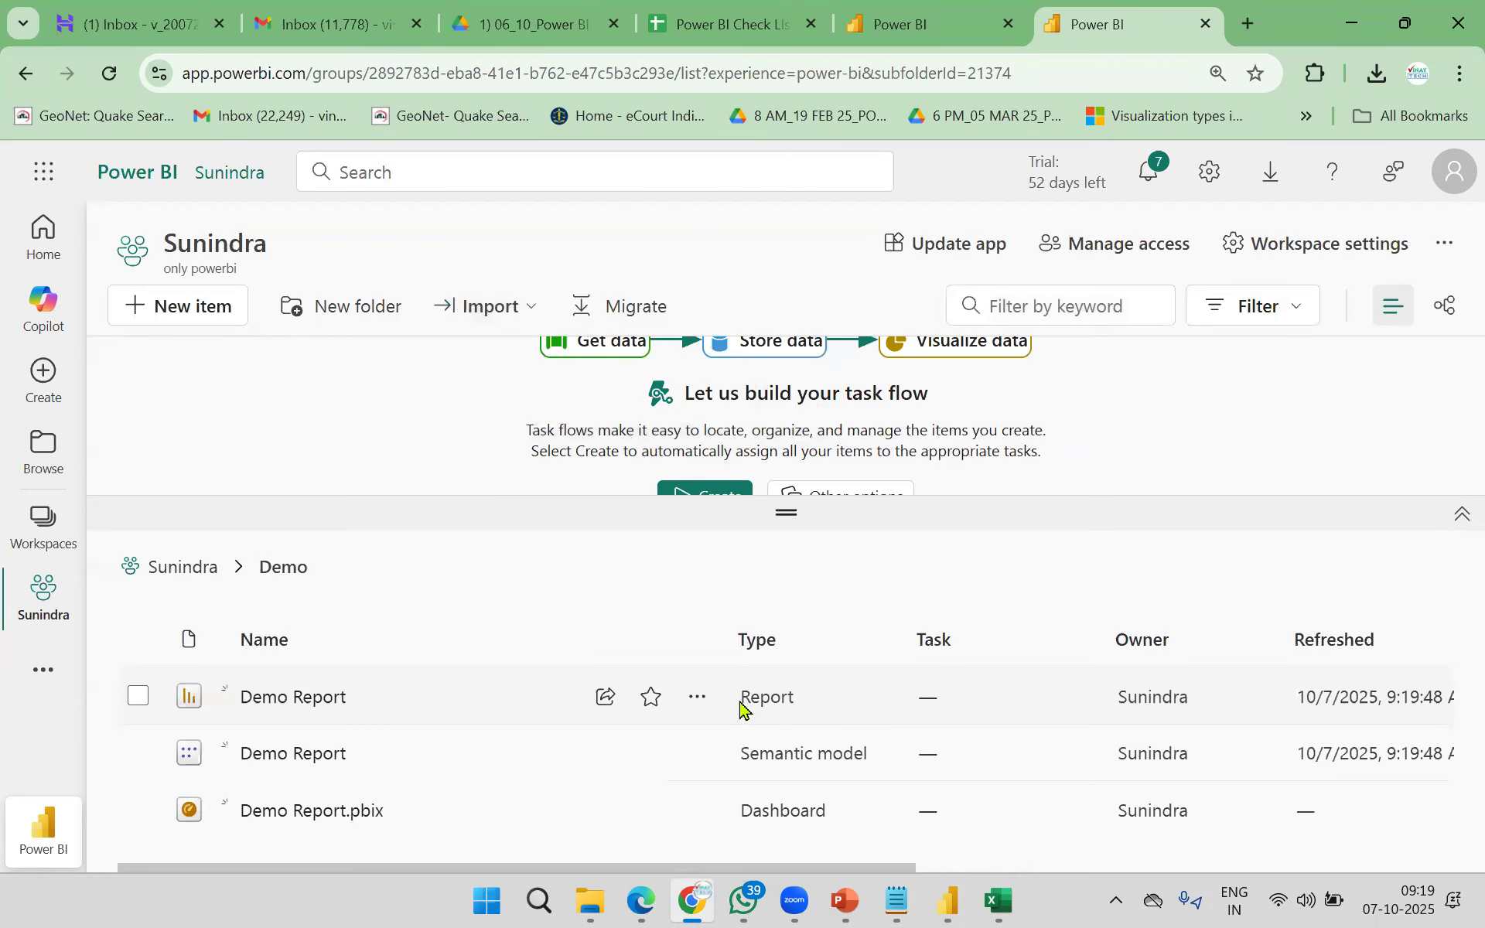
Step: Compare the types of the imported items in the Demo folder with the Demo Report source file in File Explorer
{"action": "left_click_drag", "start_coordinate": [747, 703], "coordinate": [801, 704]}
{"action": "left_click_drag", "start_coordinate": [737, 760], "coordinate": [880, 764]}
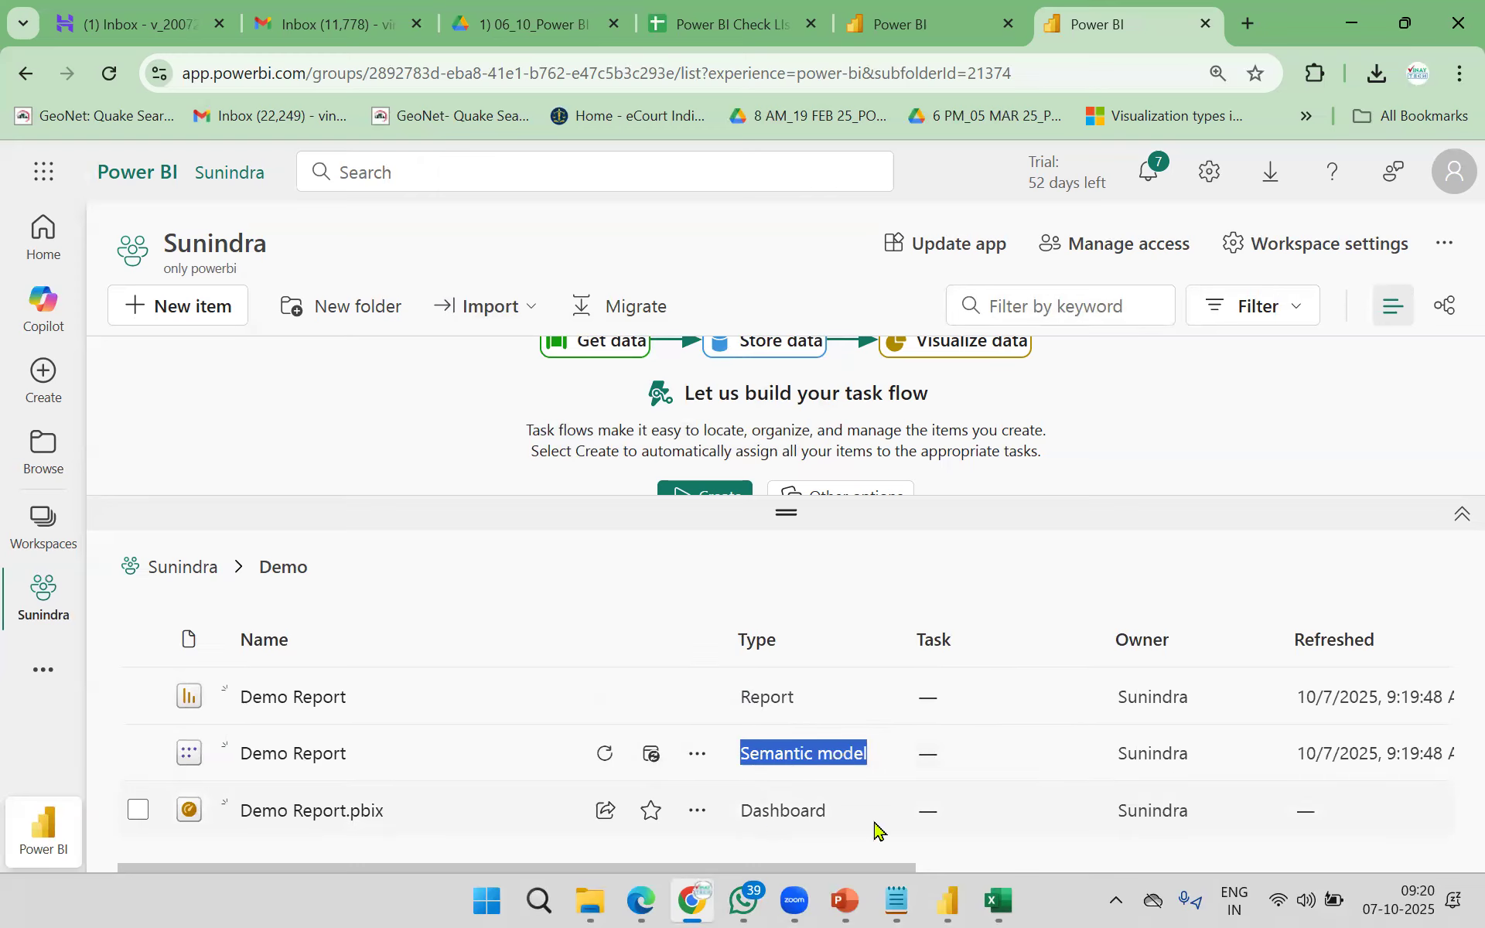
{"action": "left_click", "coordinate": [589, 899]}
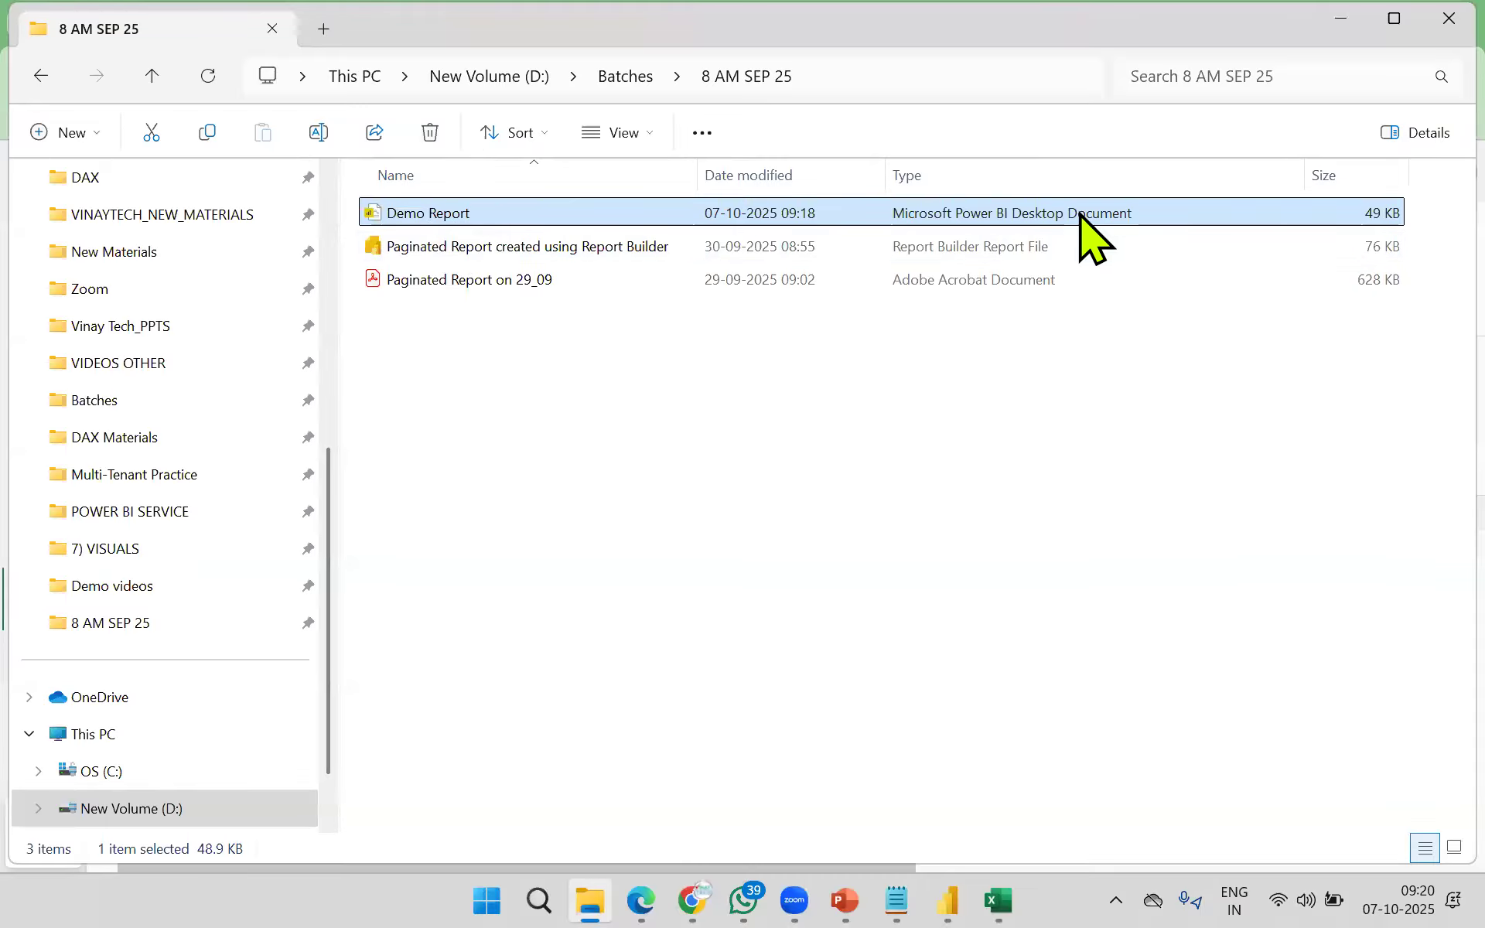
{"action": "left_click", "coordinate": [693, 897]}
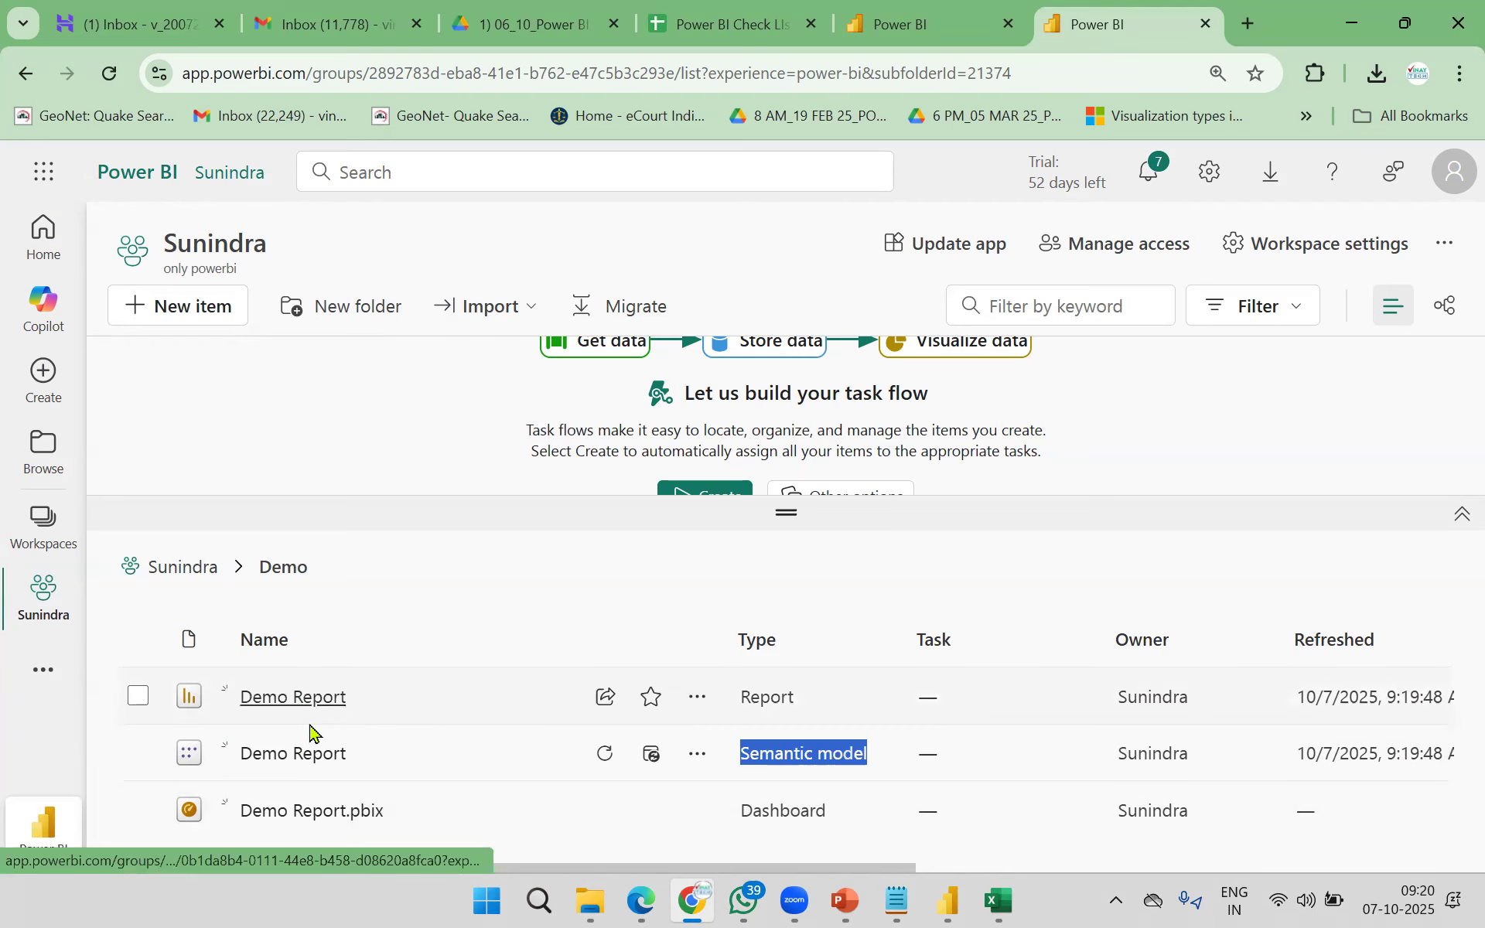
Step: Preview the Daily Expenses Data table in the Demo Report semantic model and return to the workspace's Demo folder
{"action": "left_click", "coordinate": [318, 786]}
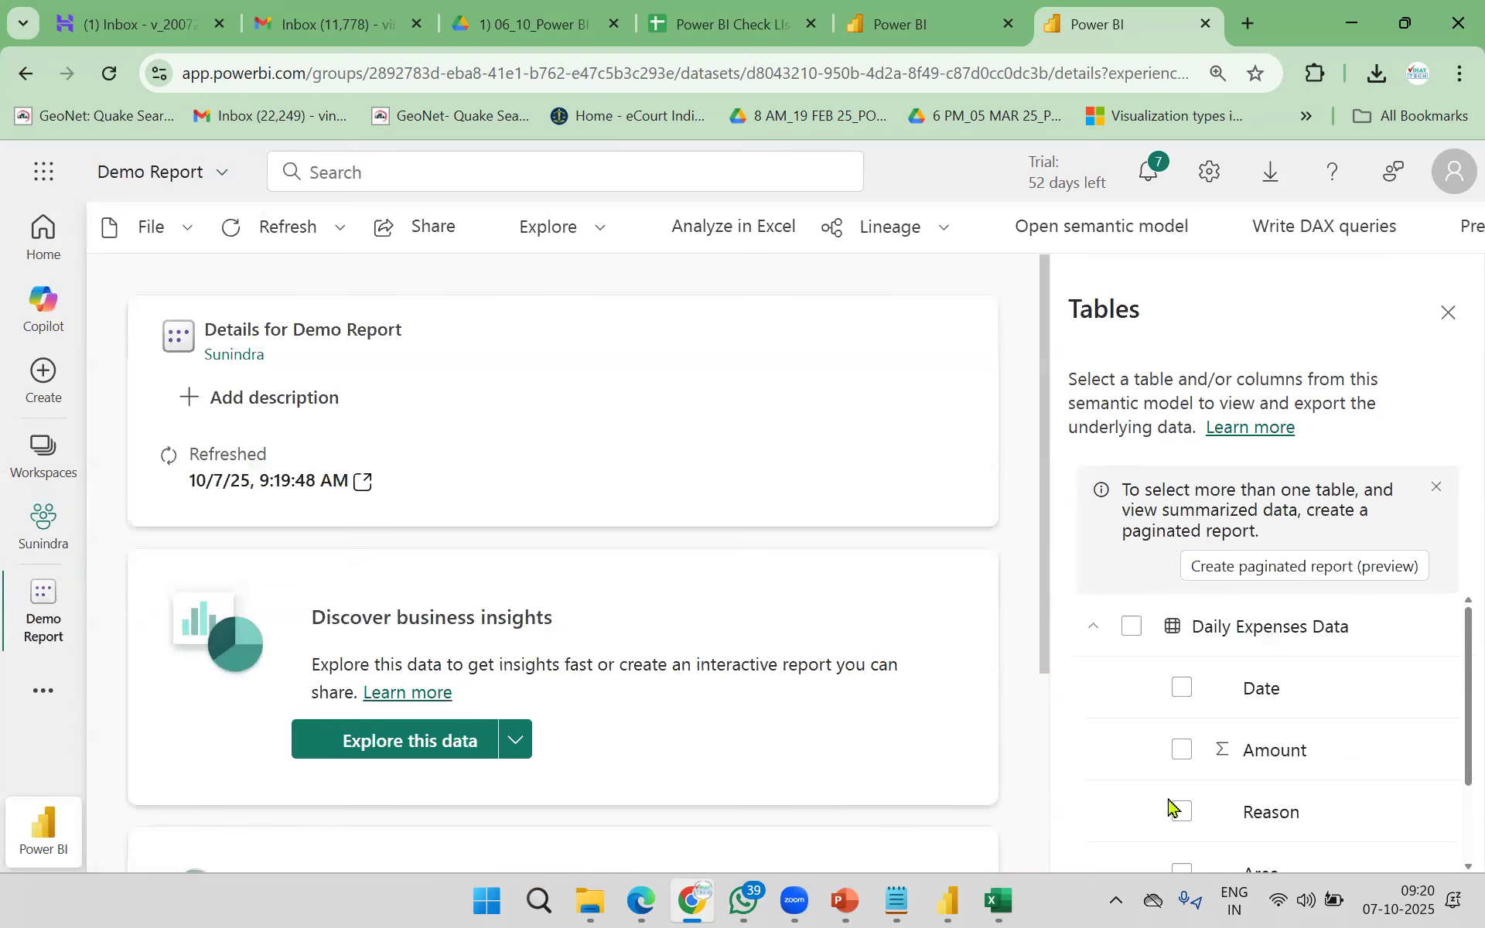
{"action": "left_click", "coordinate": [1132, 628]}
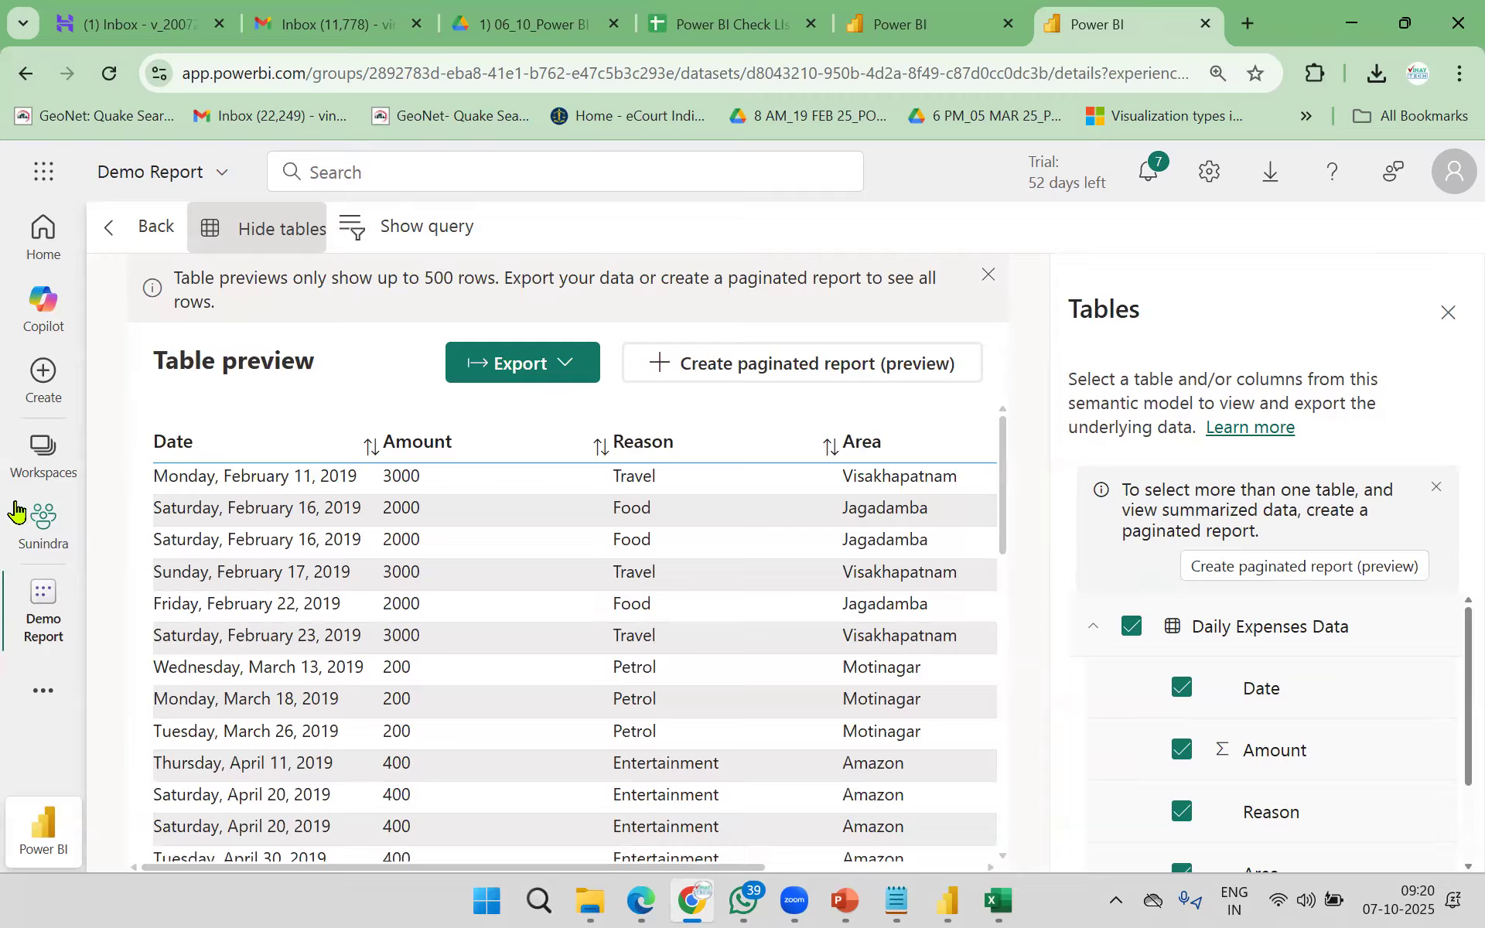
{"action": "left_click", "coordinate": [42, 464]}
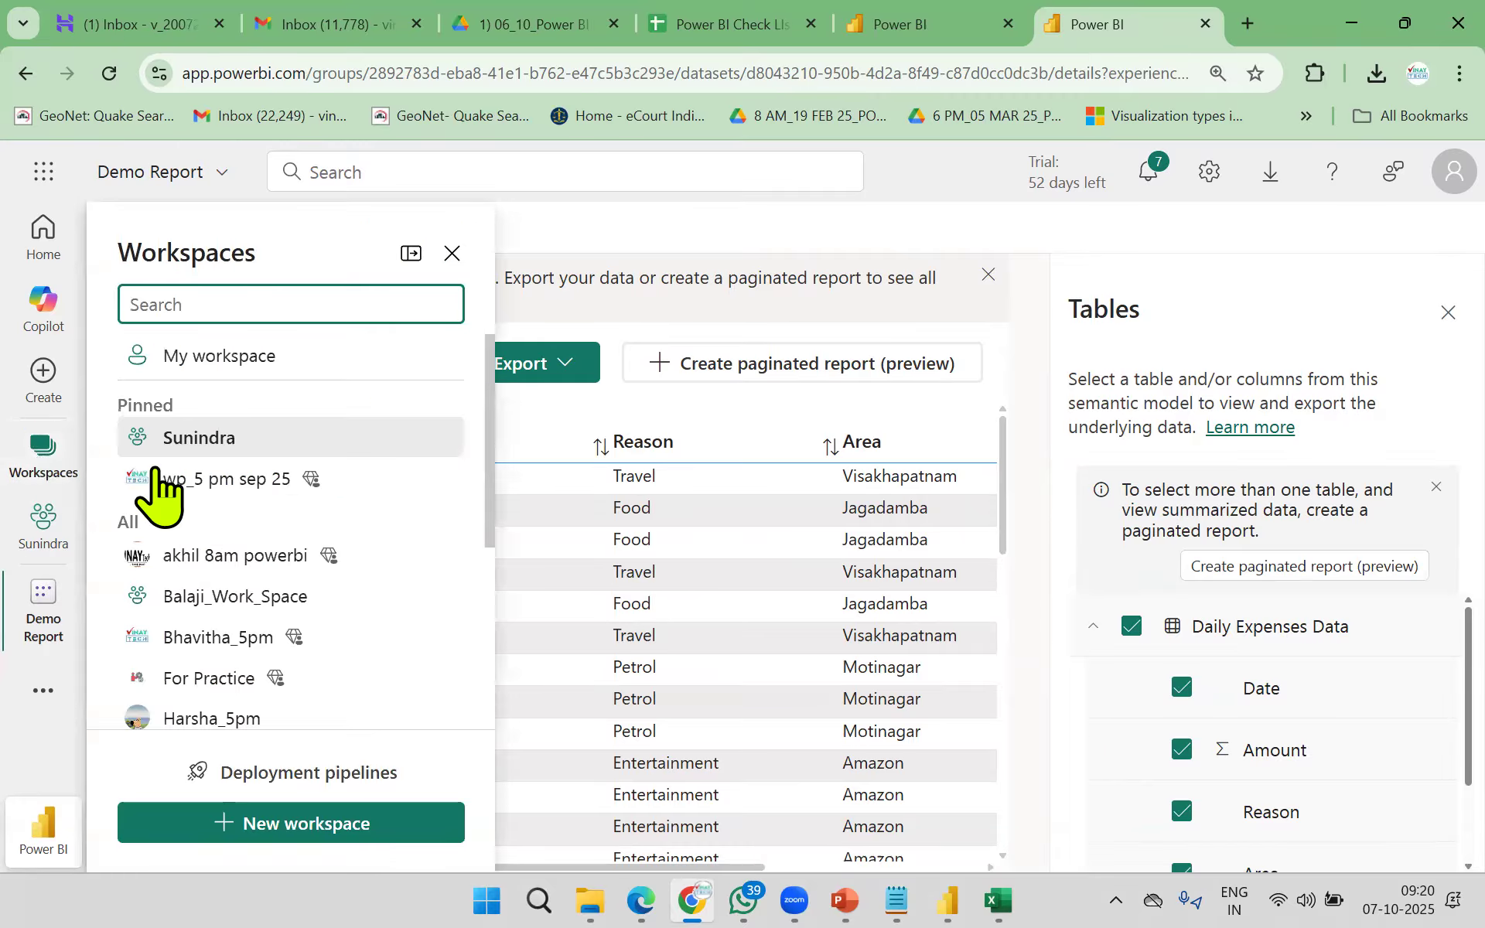
{"action": "left_click", "coordinate": [190, 447]}
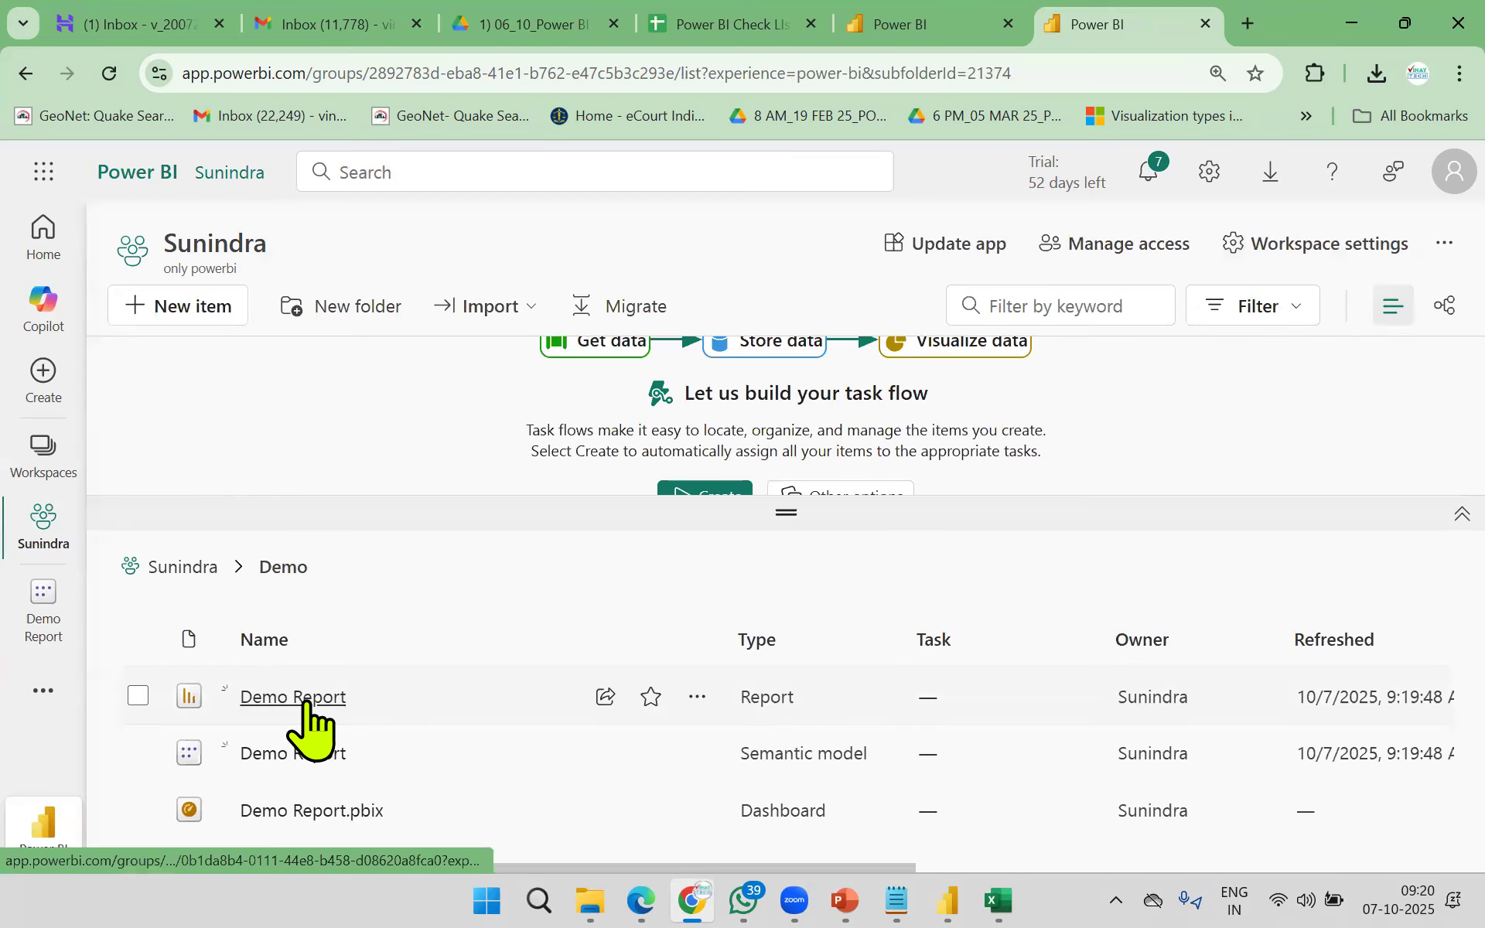
Step: Open the Demo Report report and filter it to the year 2020 and the month July
{"action": "left_click", "coordinate": [308, 700]}
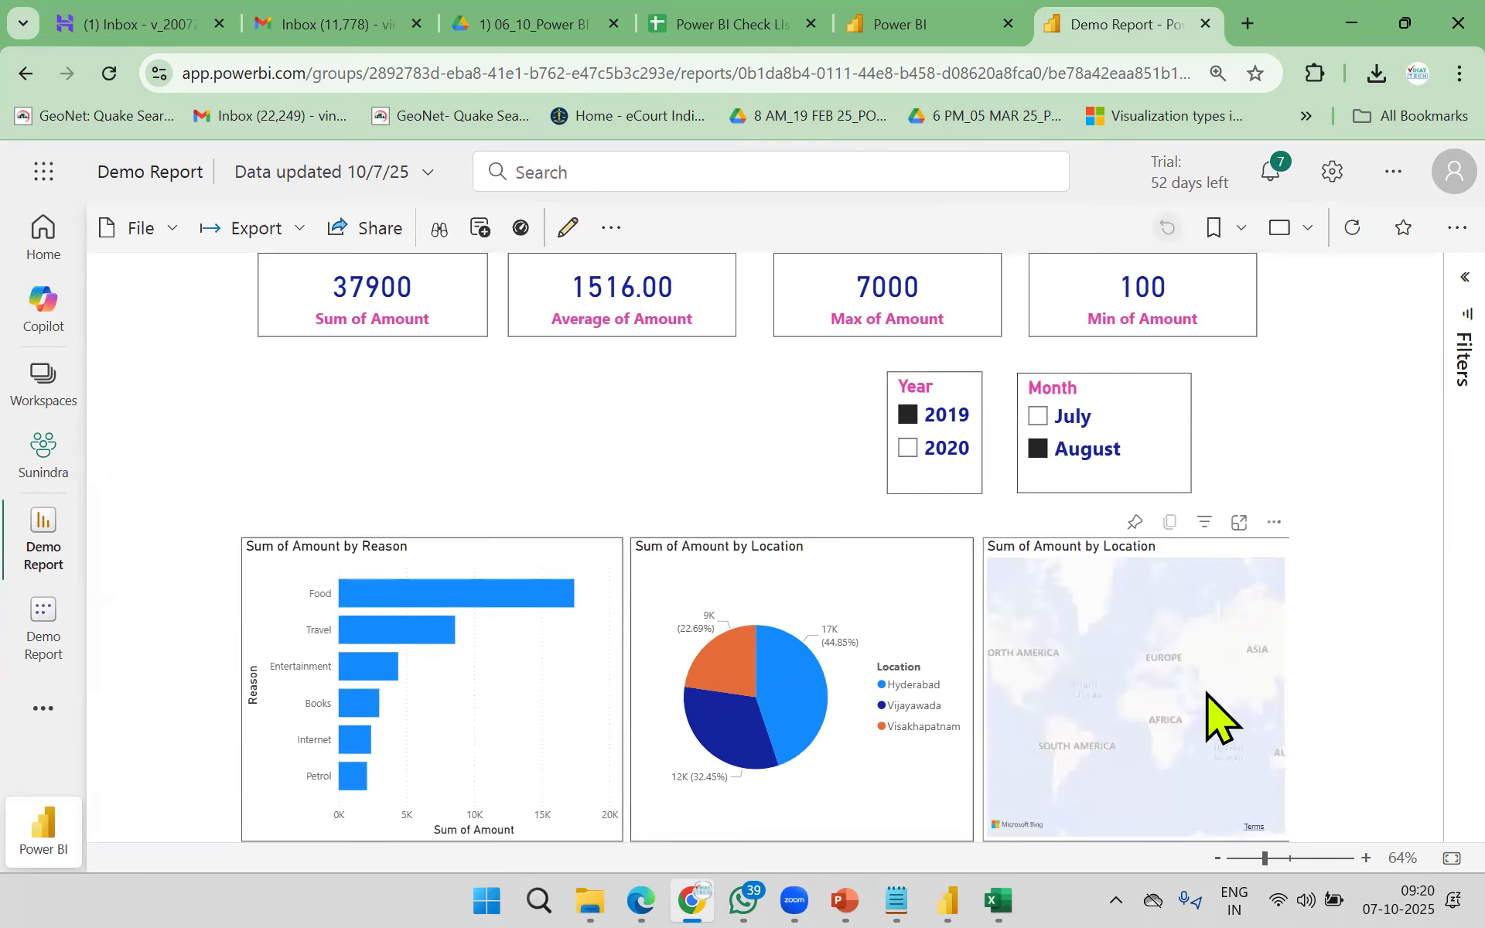
{"action": "left_click", "coordinate": [911, 447]}
{"action": "left_click", "coordinate": [1044, 420]}
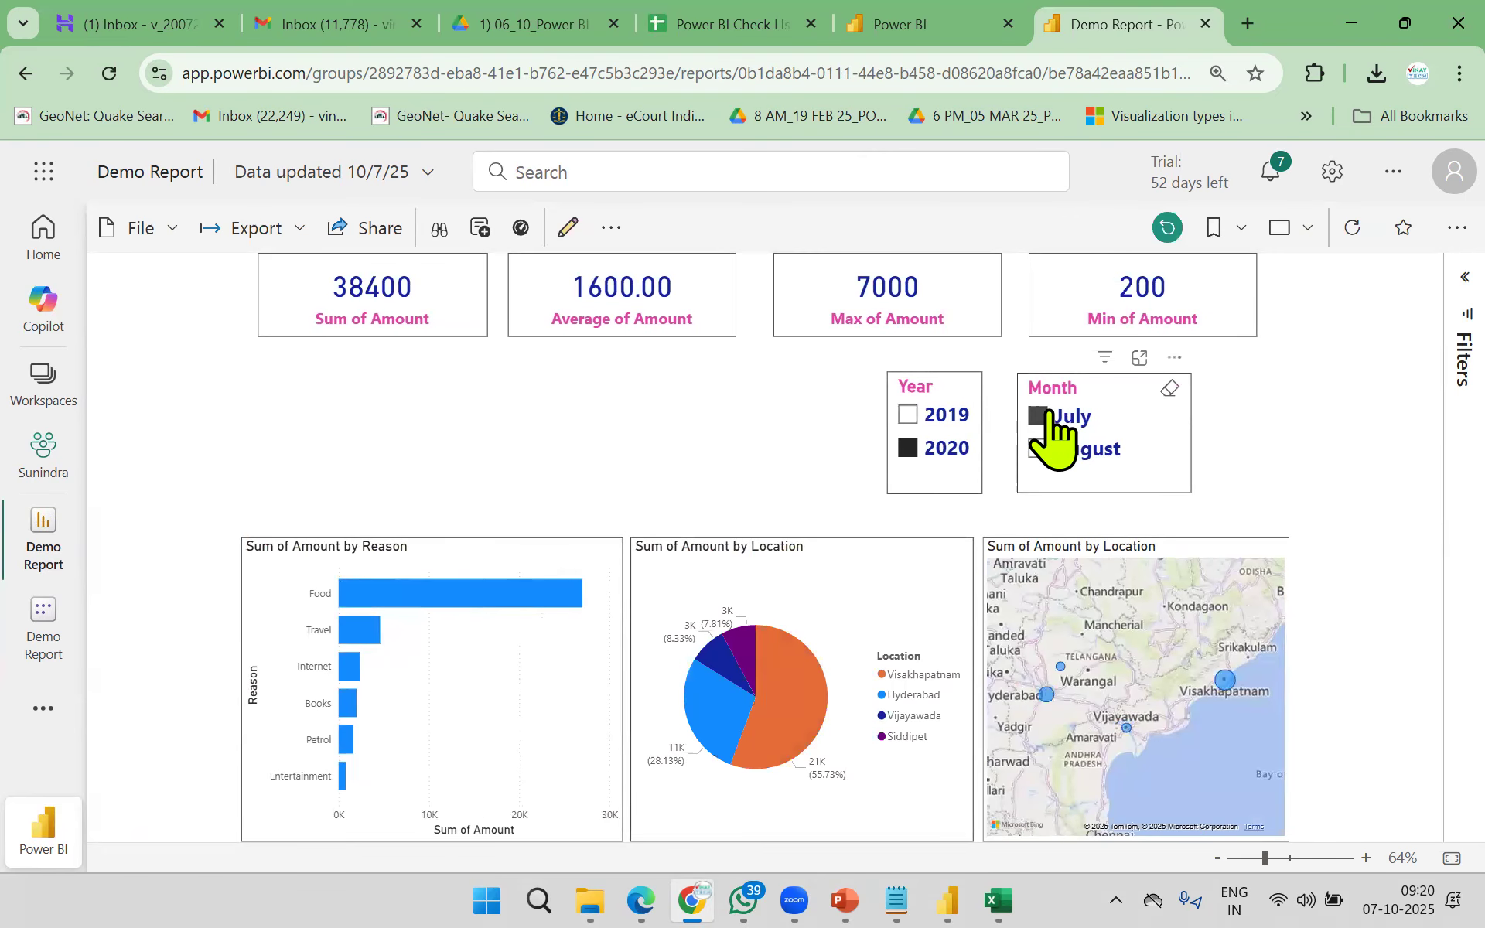
Step: Try cross-filtering the report visuals by slices of the Sum of Amount by Location pie chart
{"action": "left_click", "coordinate": [773, 700]}
{"action": "left_click", "coordinate": [712, 688]}
{"action": "left_click", "coordinate": [736, 695]}
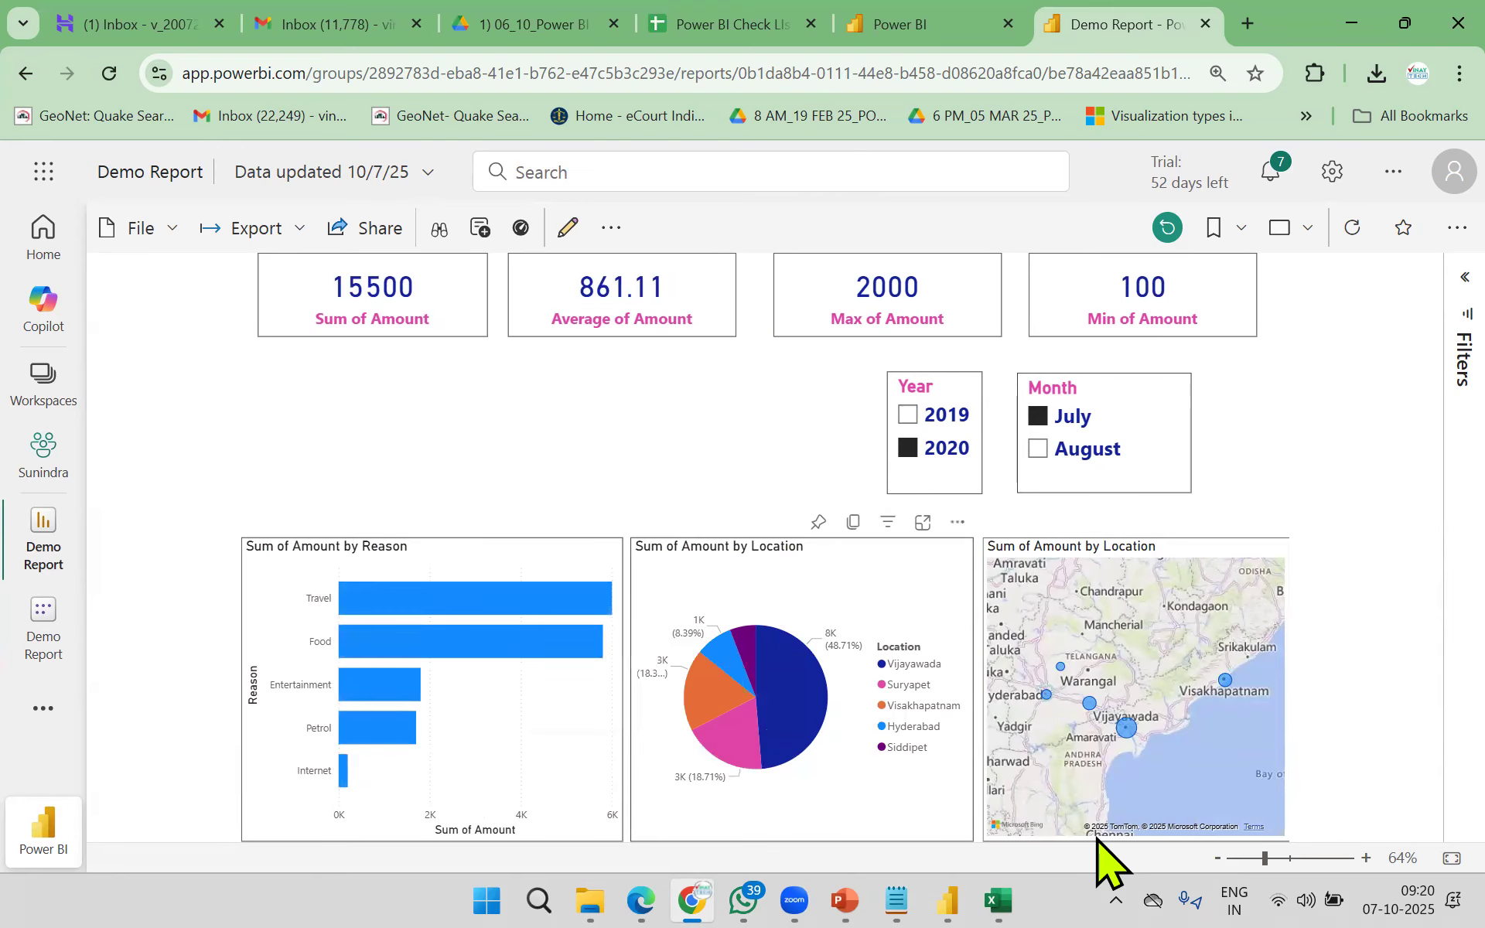
Step: Send a link to Demo Report to a recipient in the organization, with the current changes included
{"action": "left_click", "coordinate": [360, 235]}
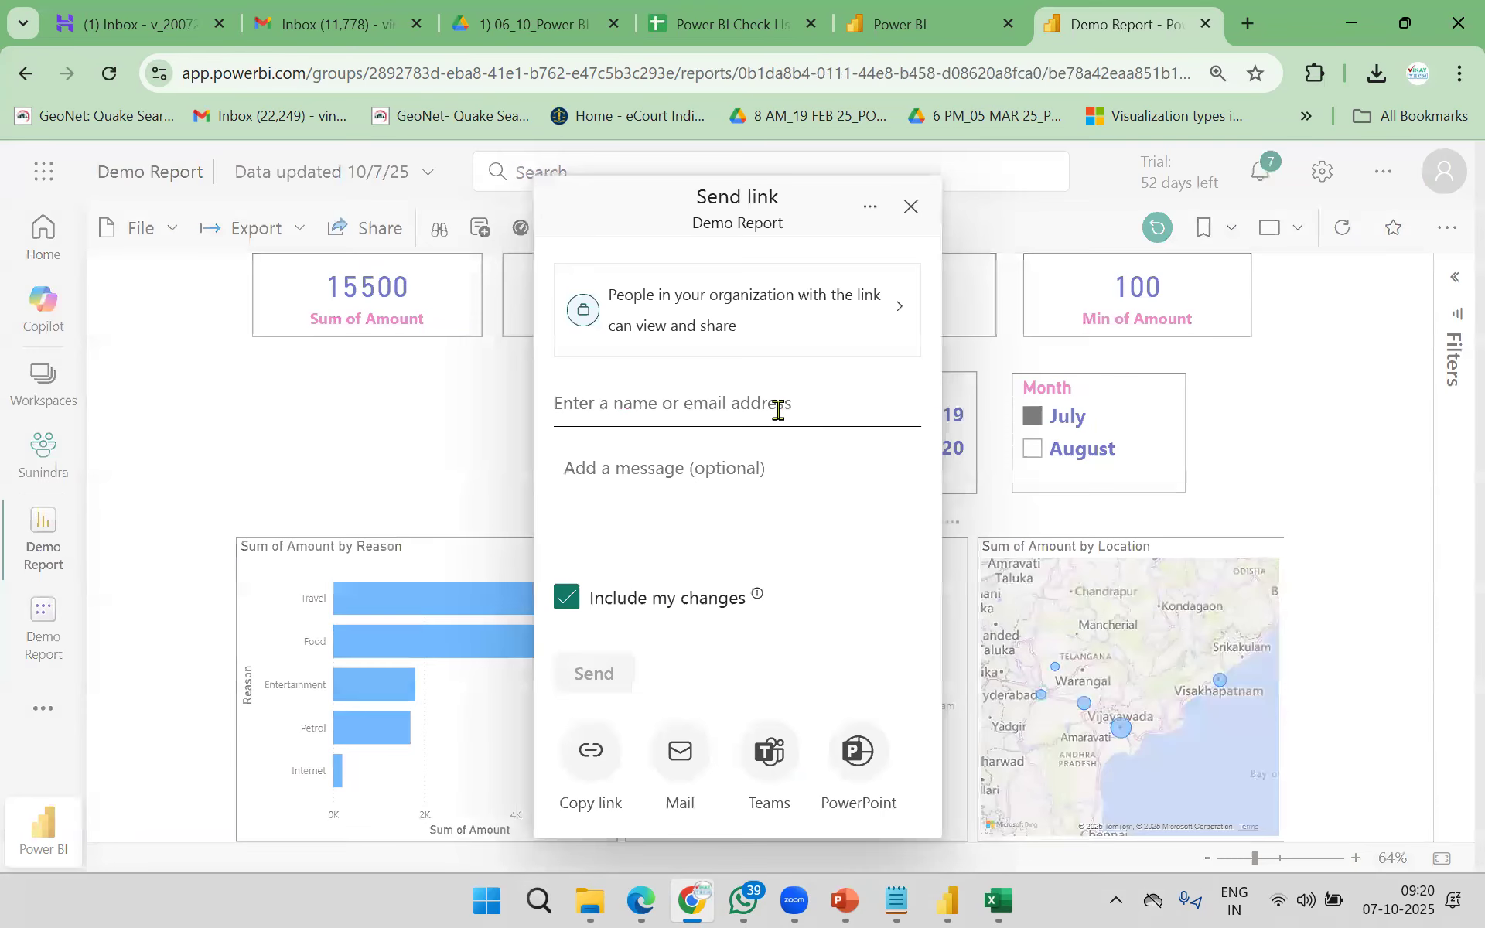
{"action": "type", "text": "v_"}
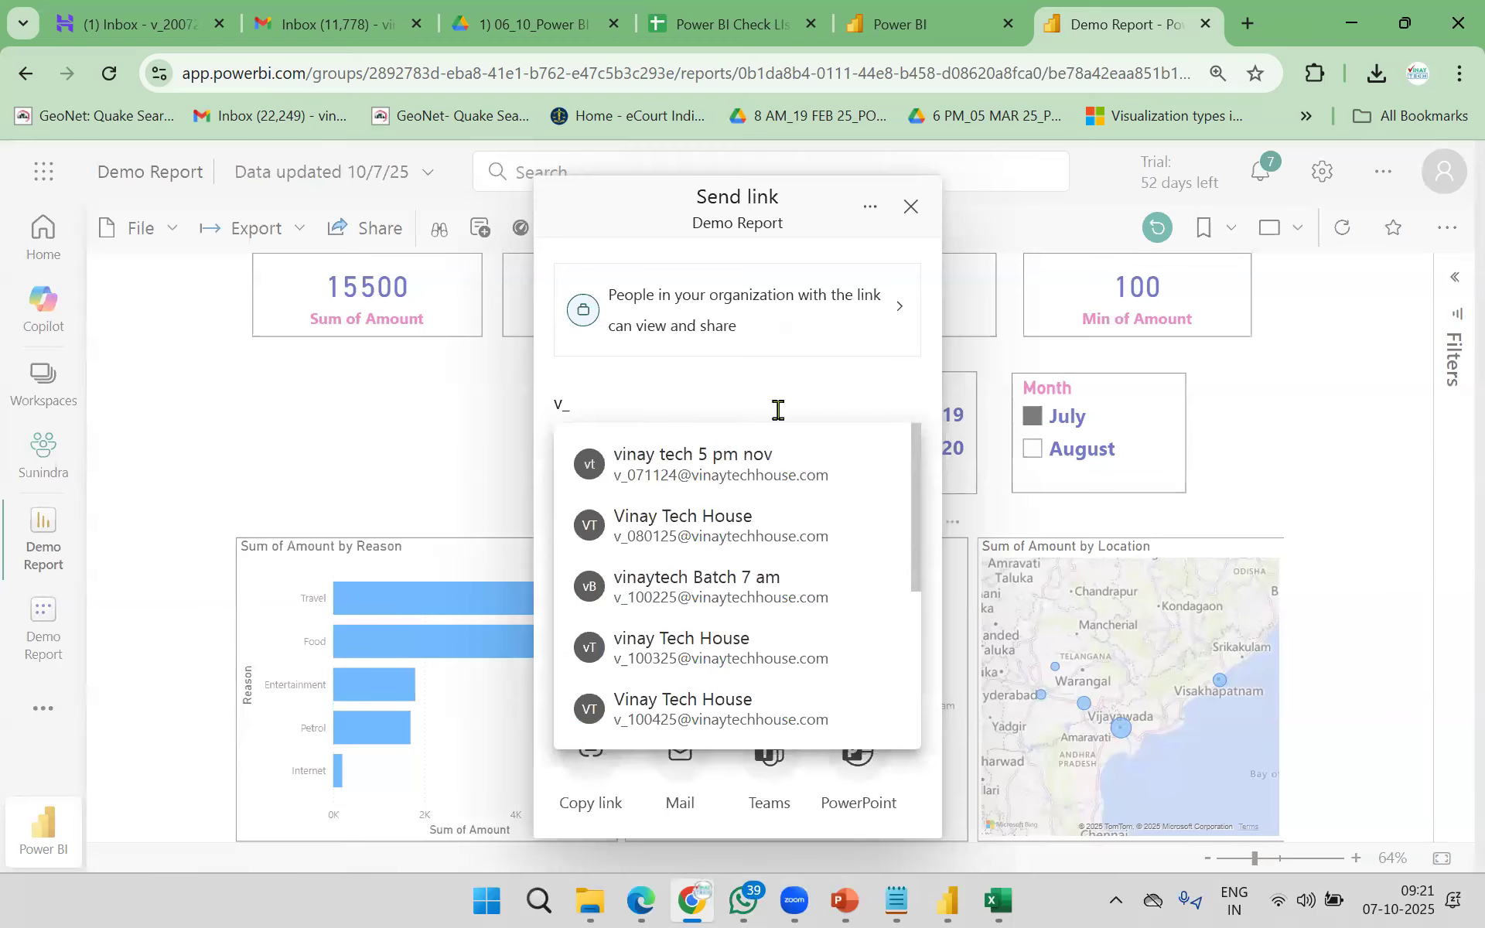
{"action": "left_click", "coordinate": [700, 520]}
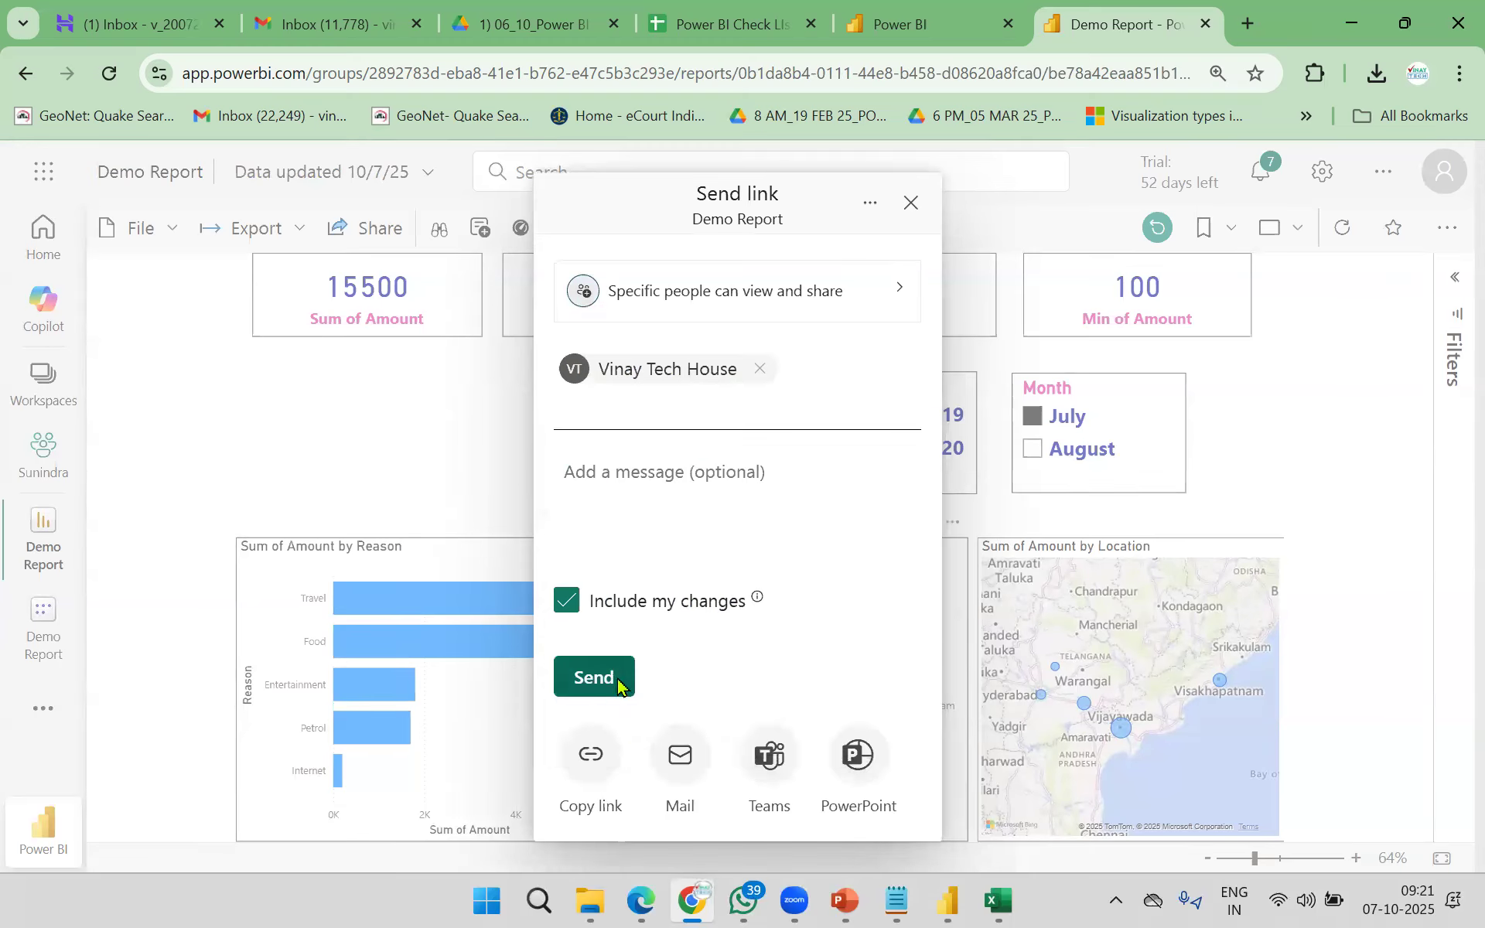
{"action": "left_click", "coordinate": [620, 685]}
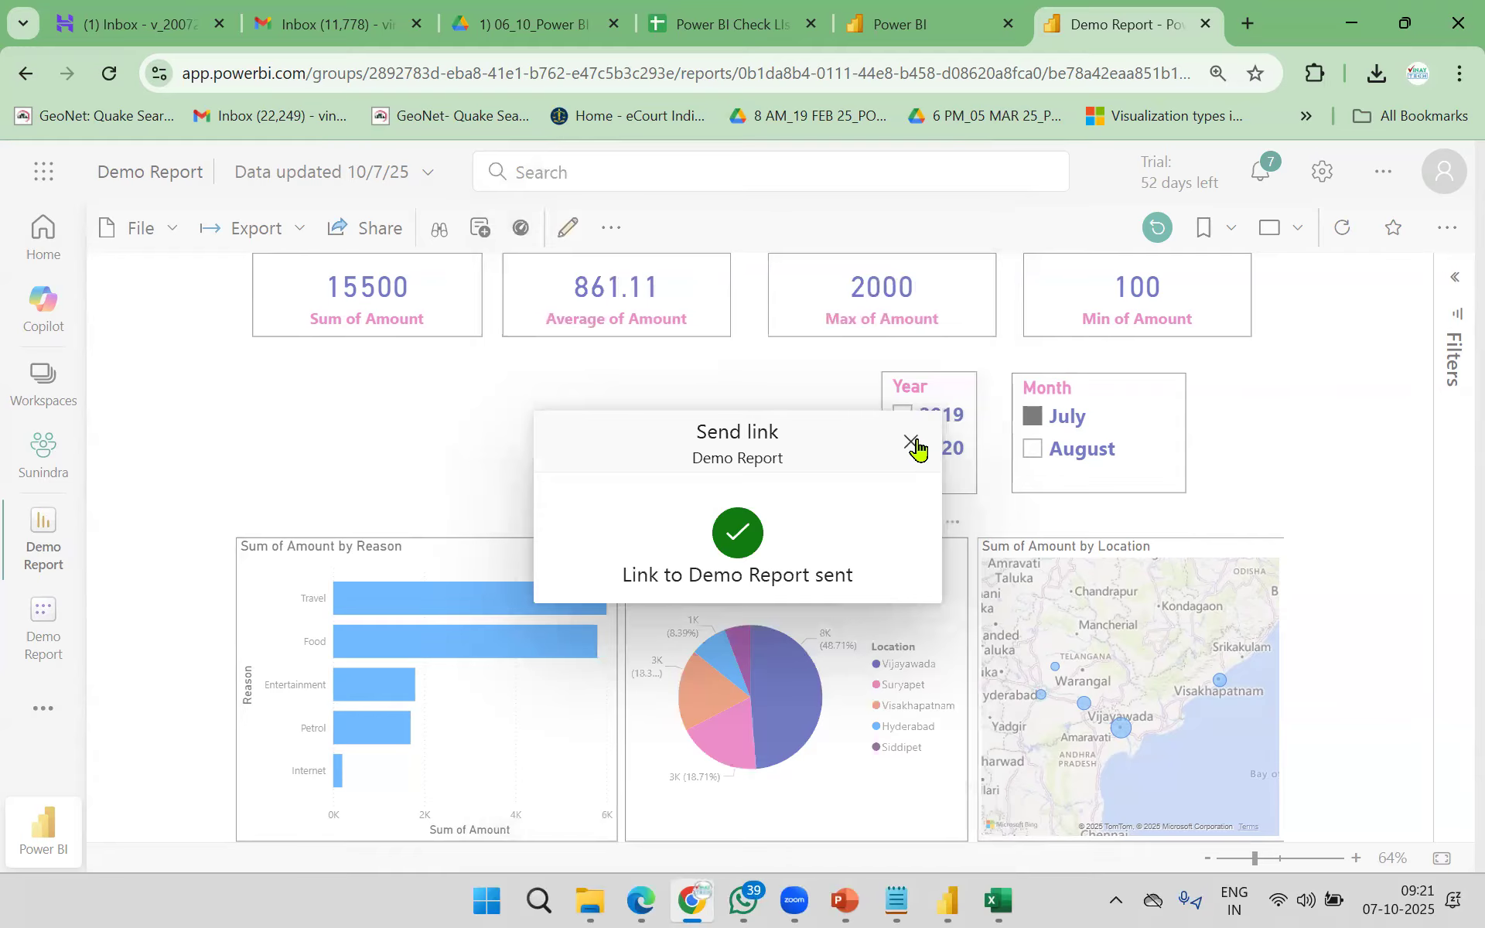
{"action": "left_click", "coordinate": [911, 443]}
Step: Share the Demo Report link with a second organization account, looked up by e-mail address
{"action": "left_click", "coordinate": [379, 232]}
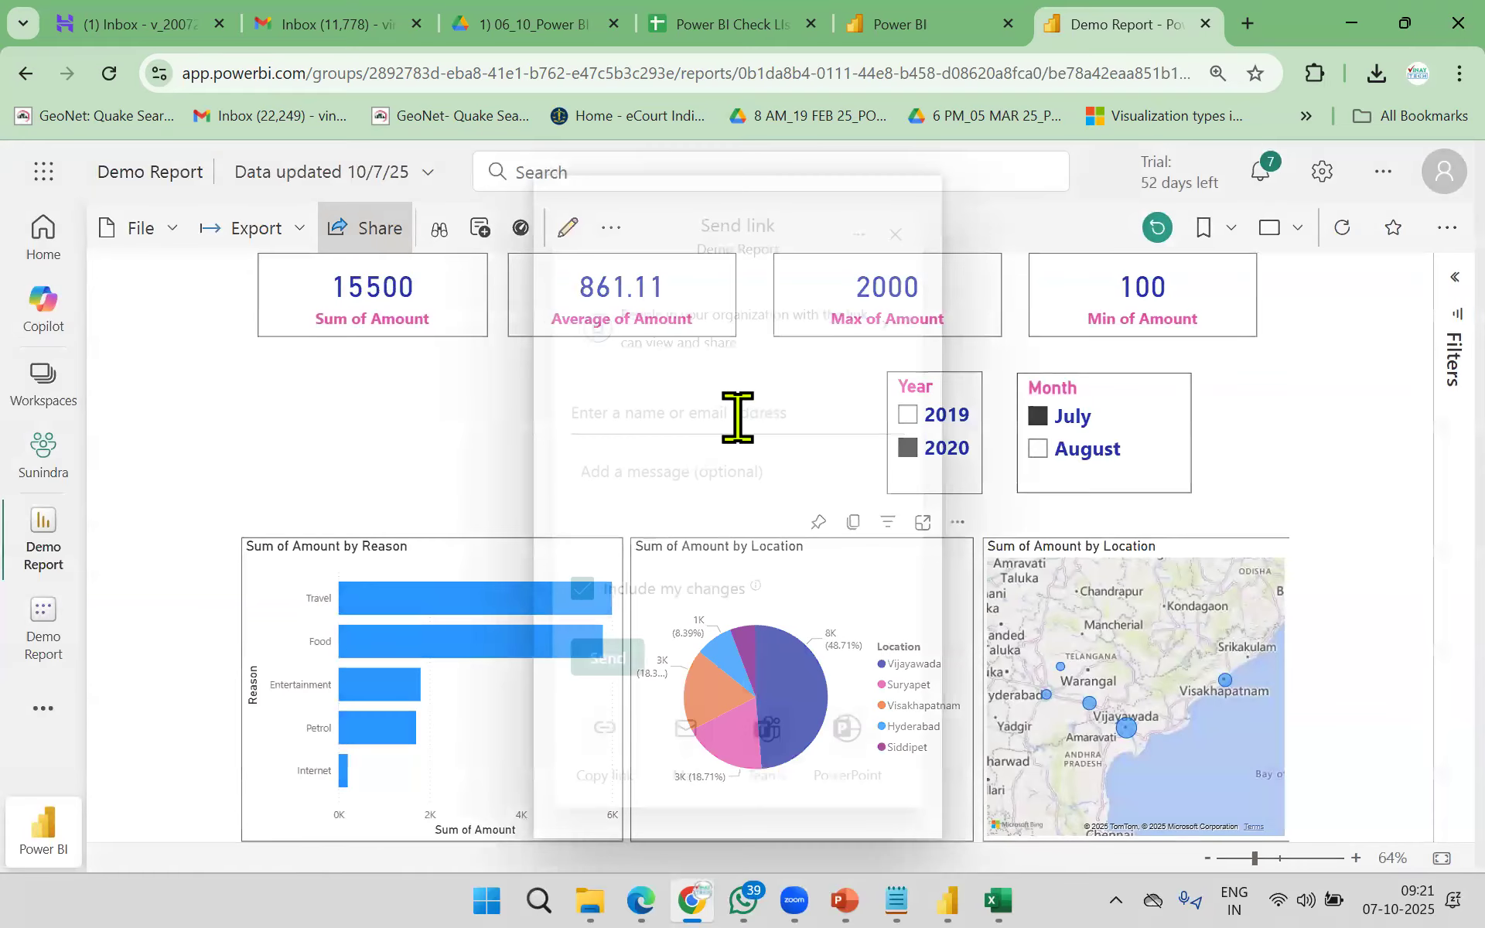
{"action": "type", "text": "v_0207"}
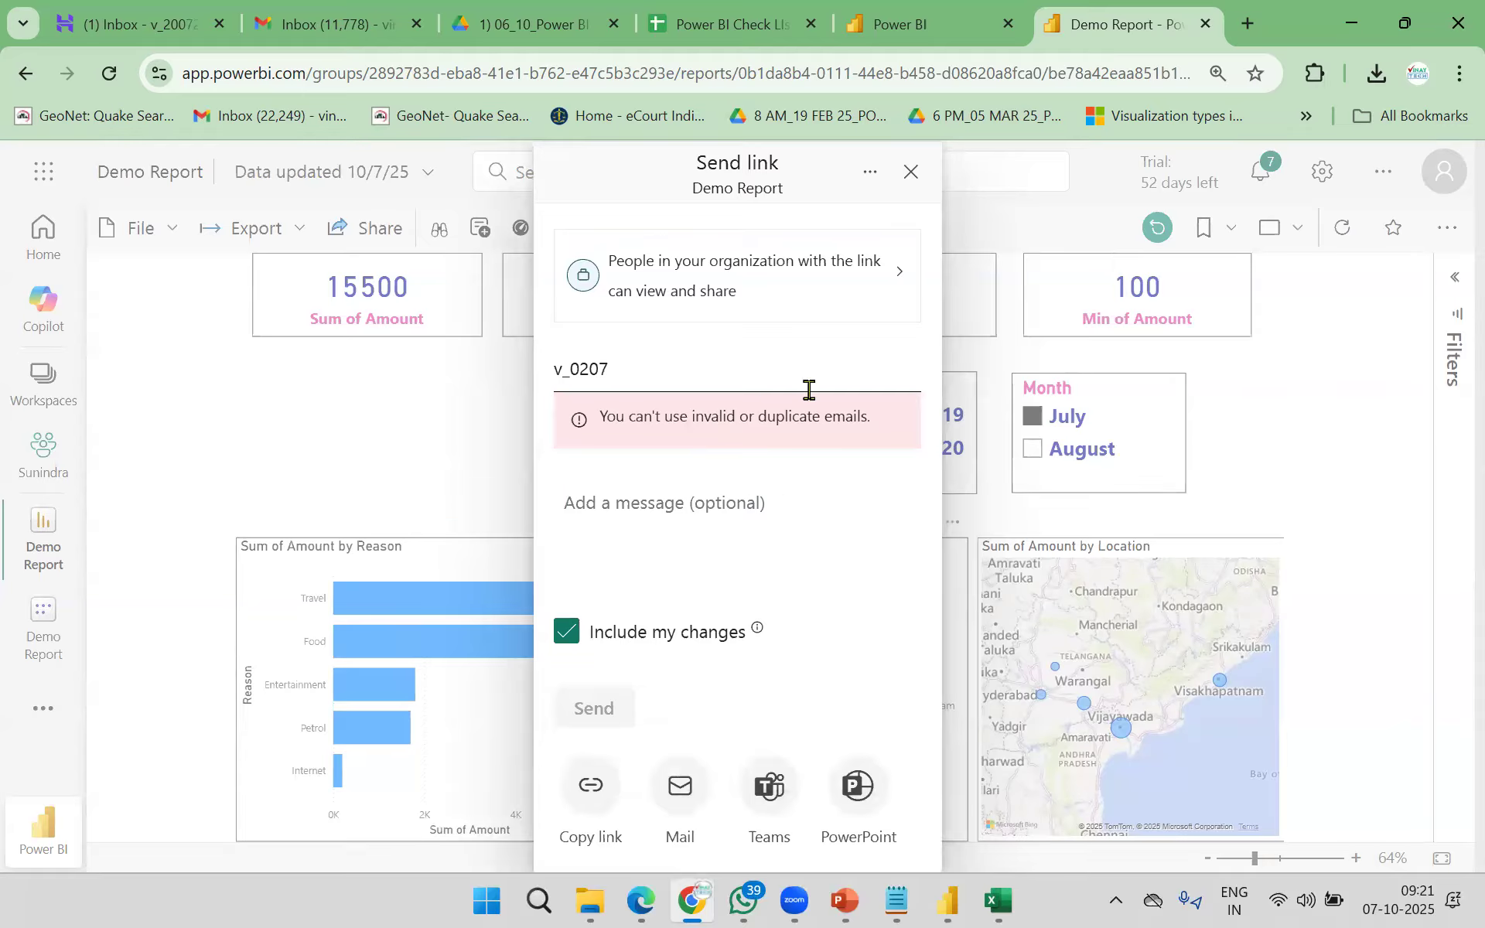
{"action": "key", "text": "BackSpace"}
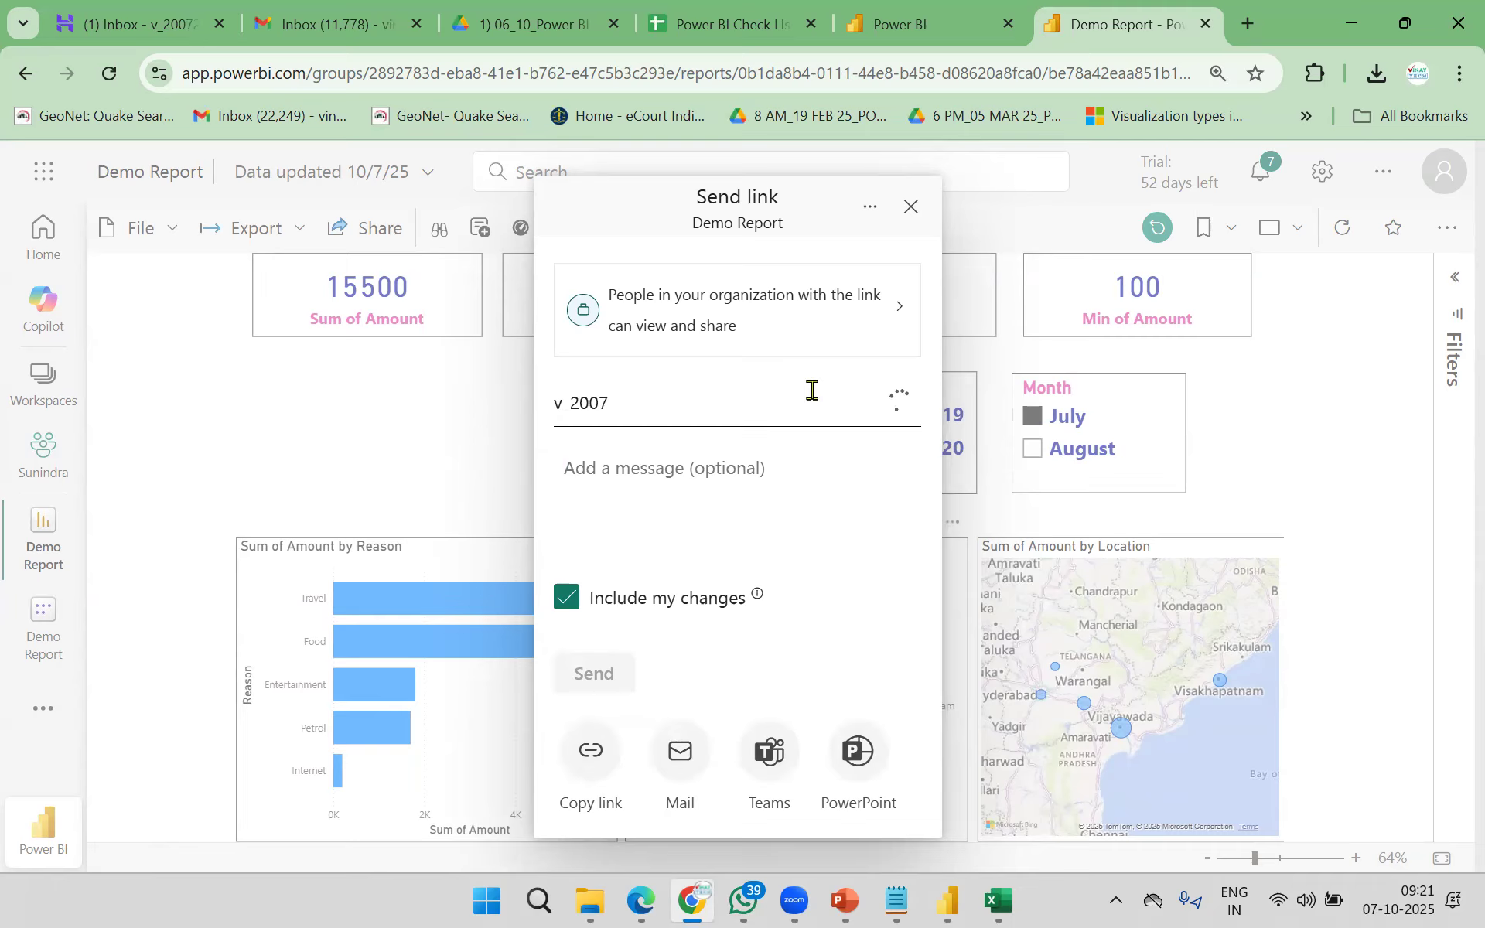
{"action": "type", "text": "25"}
{"action": "left_click", "coordinate": [766, 476]}
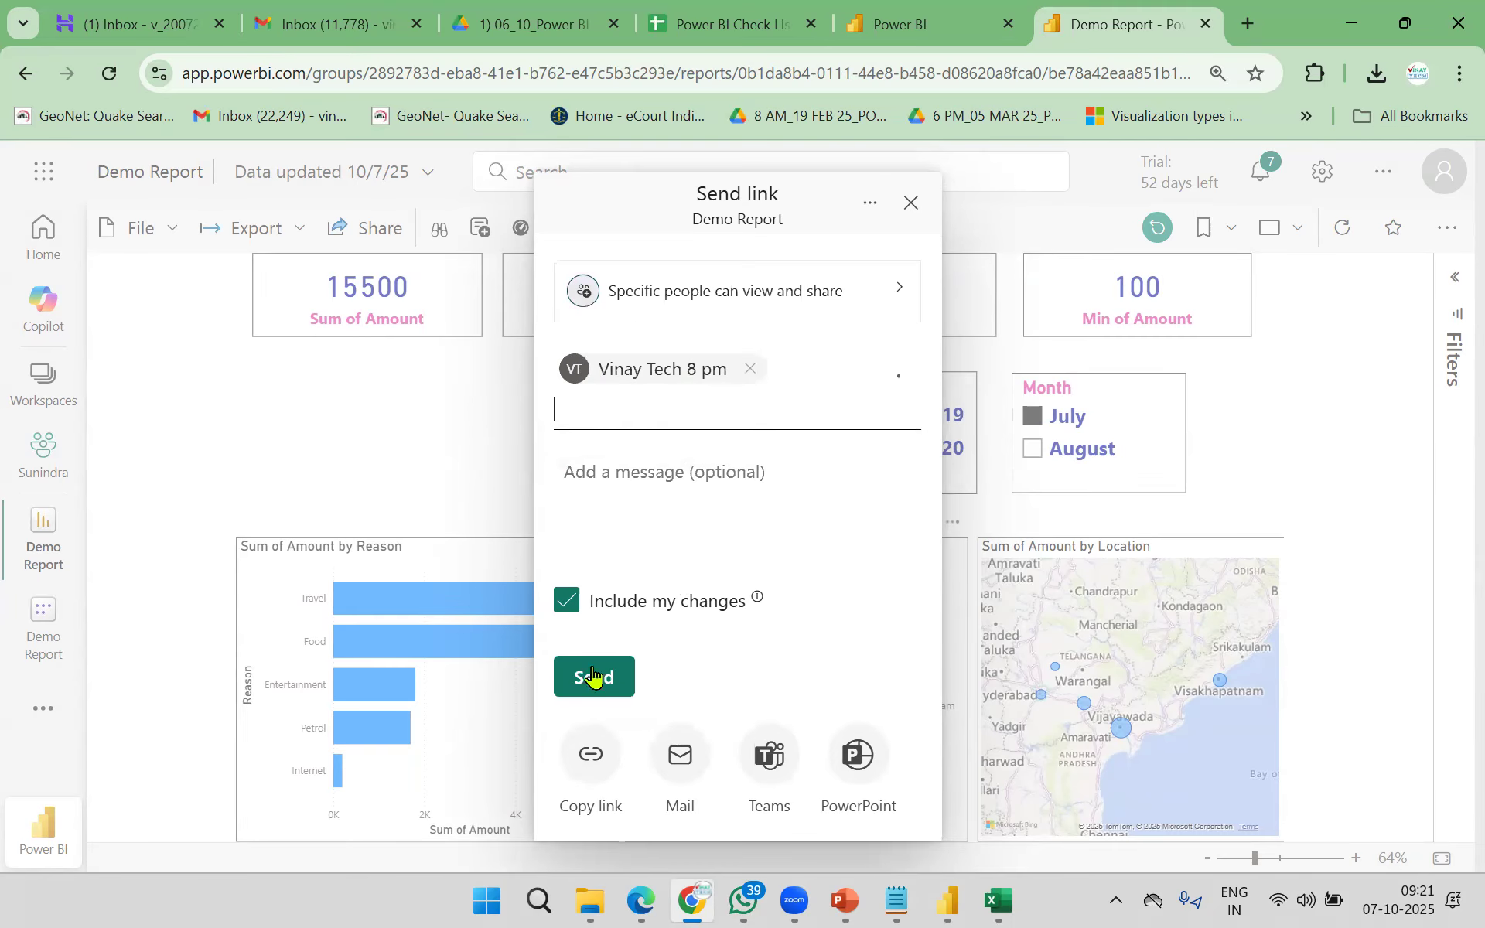
{"action": "left_click", "coordinate": [591, 678]}
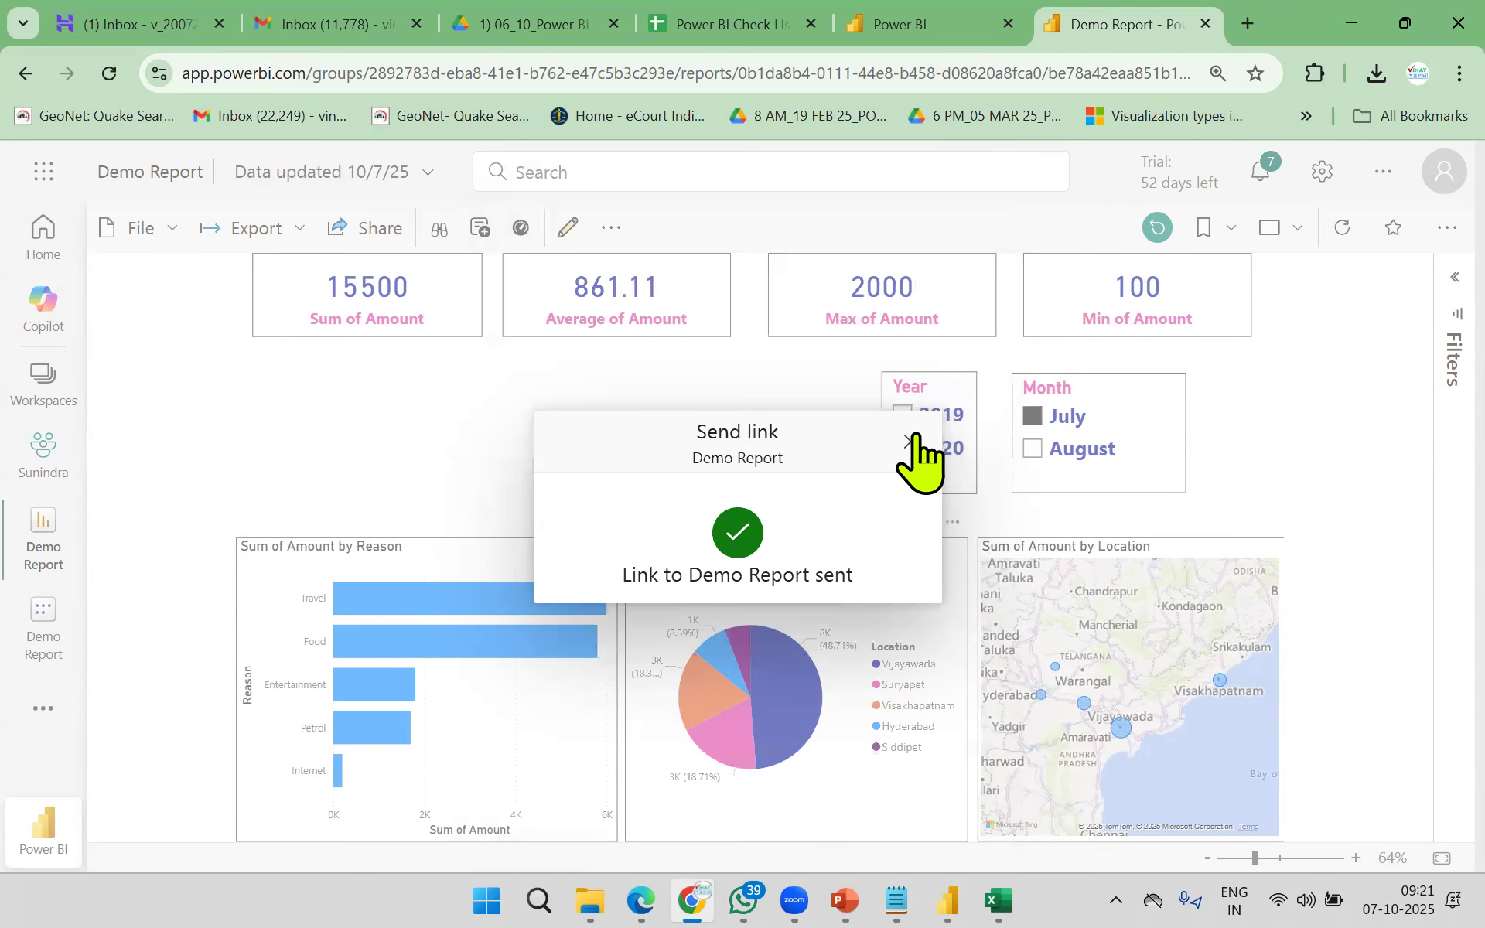
Step: Start a new e-mail subscription for Page 1 of the report and review its recipient, attachment and schedule settings
{"action": "left_click", "coordinate": [481, 232]}
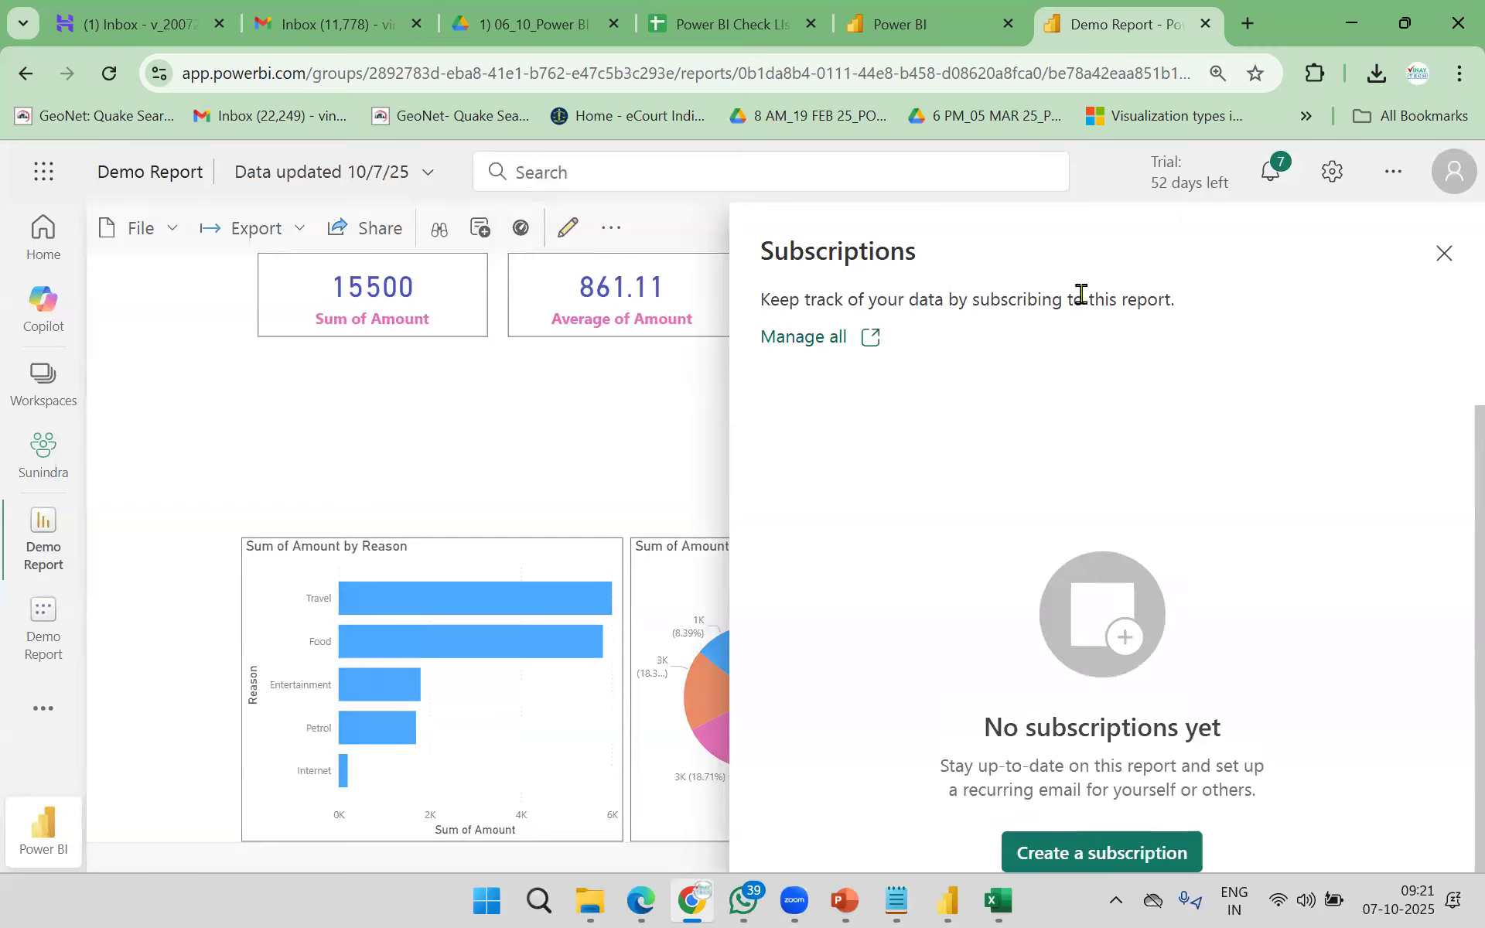
{"action": "left_click", "coordinate": [1087, 854]}
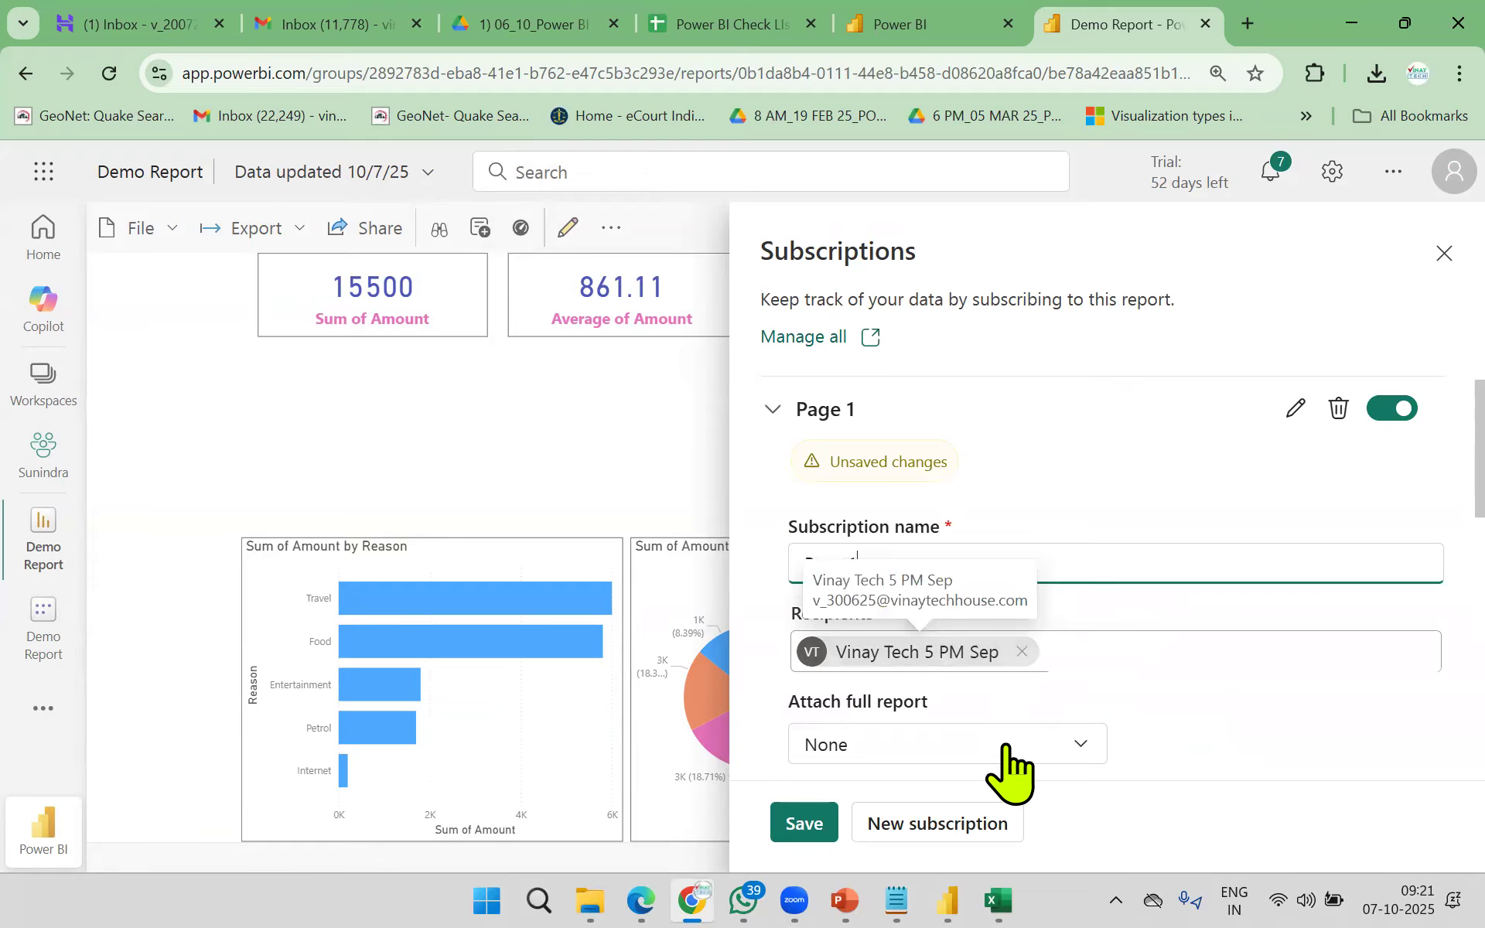
{"action": "scroll", "coordinate": [911, 534], "scroll_direction": "down", "scroll_amount": 1}
{"action": "scroll", "coordinate": [913, 537], "scroll_direction": "down", "scroll_amount": 3}
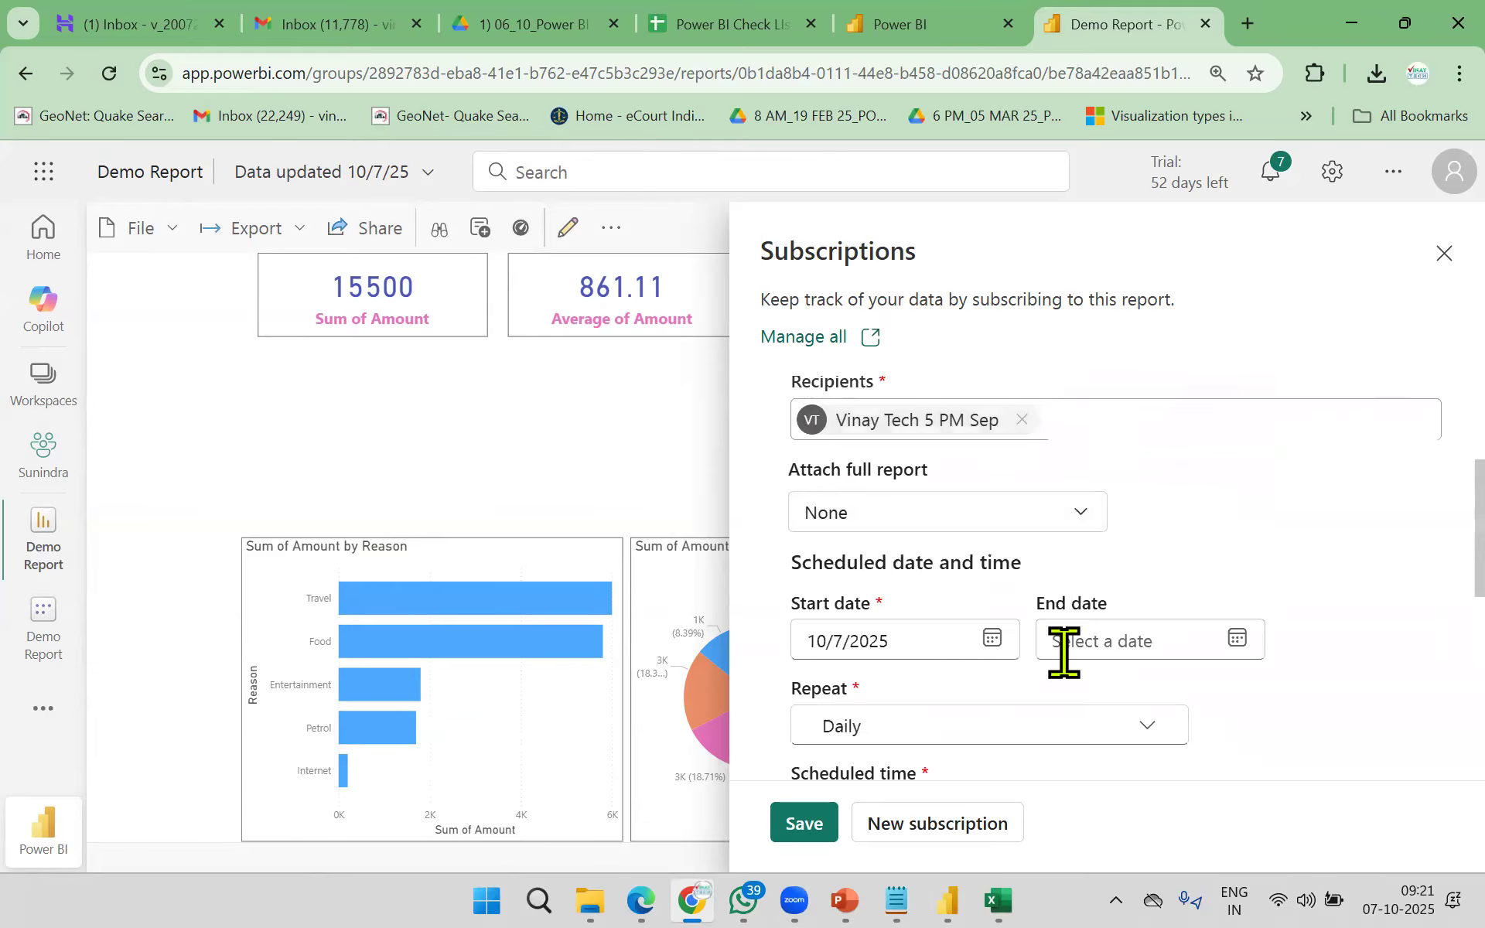
{"action": "scroll", "coordinate": [890, 681], "scroll_direction": "down", "scroll_amount": 2}
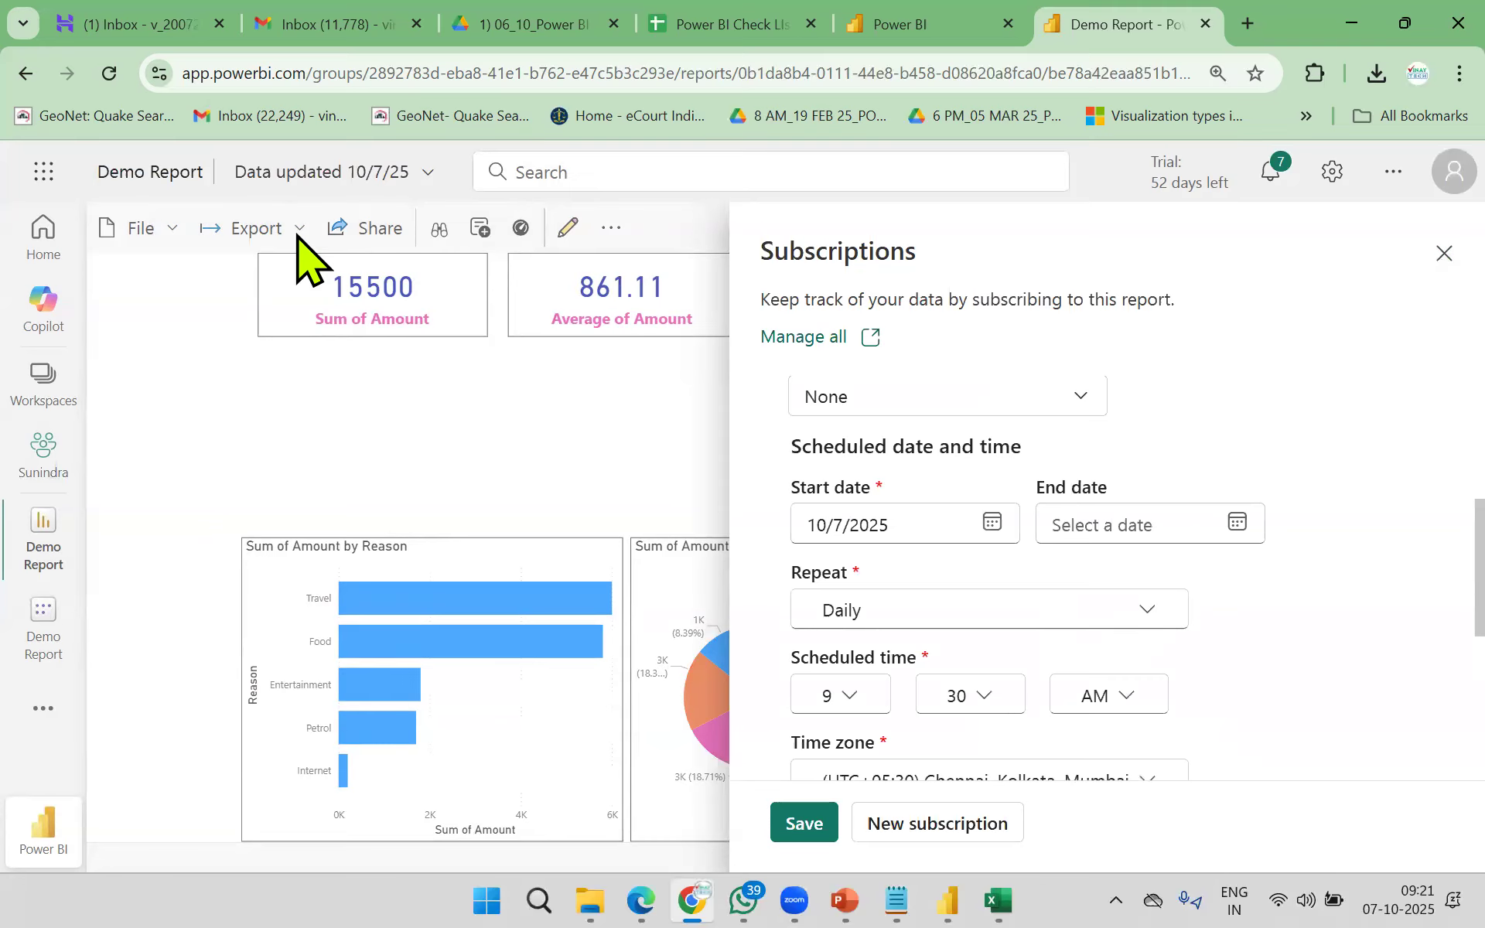
Step: Close the subscription settings without saving and review the export formats offered for Demo Report
{"action": "left_click", "coordinate": [1440, 256]}
{"action": "left_click", "coordinate": [912, 572]}
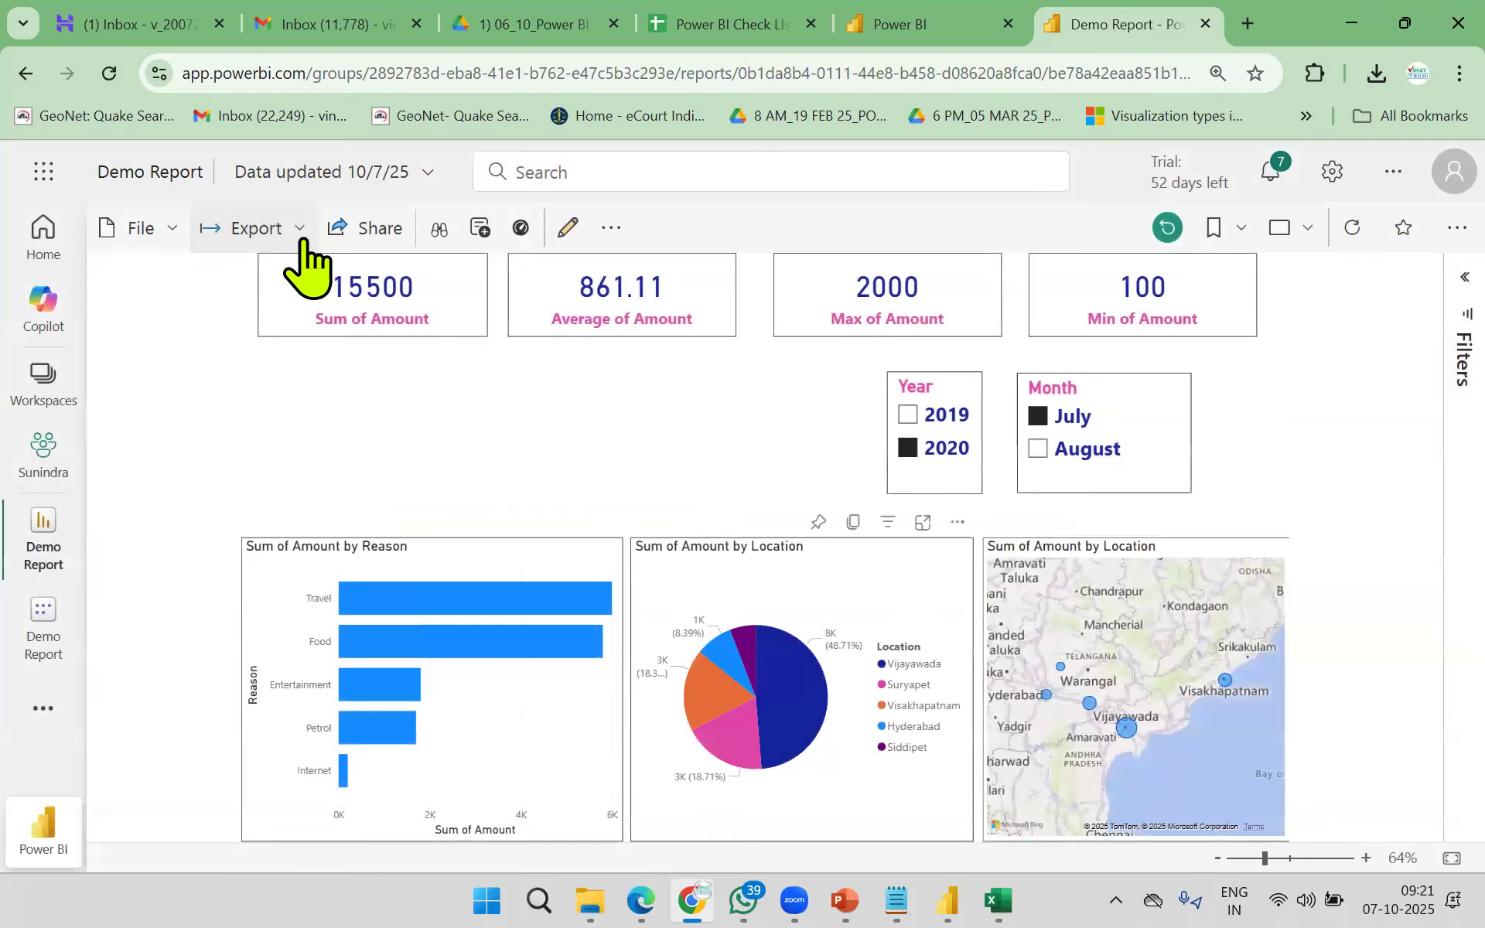
{"action": "left_click", "coordinate": [302, 232]}
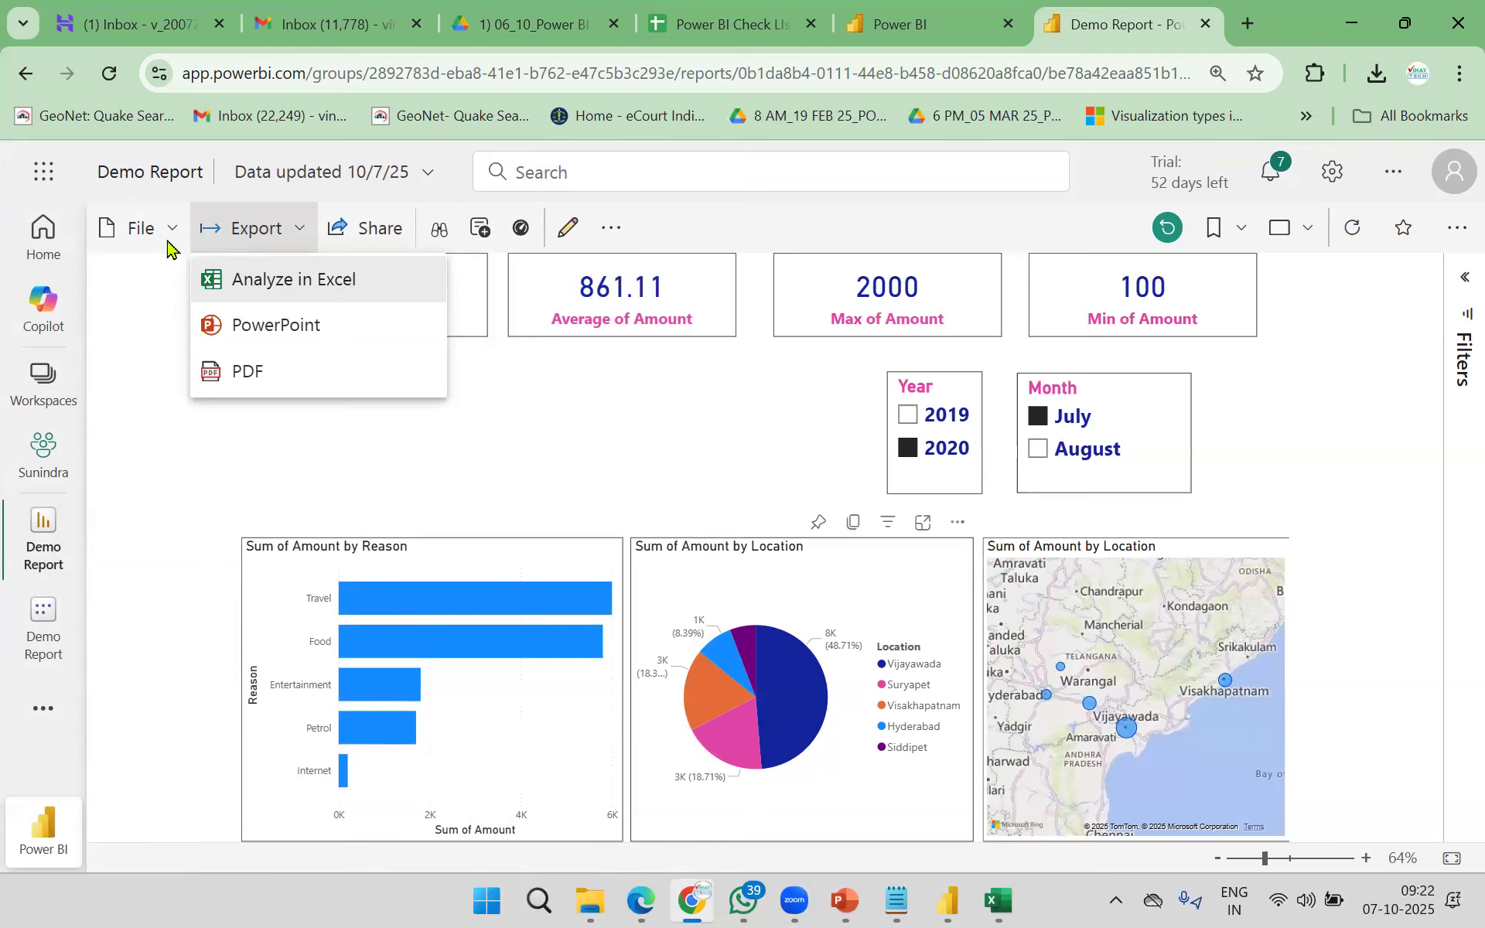
Step: Generate a QR code for Demo Report, view it, and close it without downloading
{"action": "left_click", "coordinate": [164, 239]}
{"action": "left_click", "coordinate": [164, 238]}
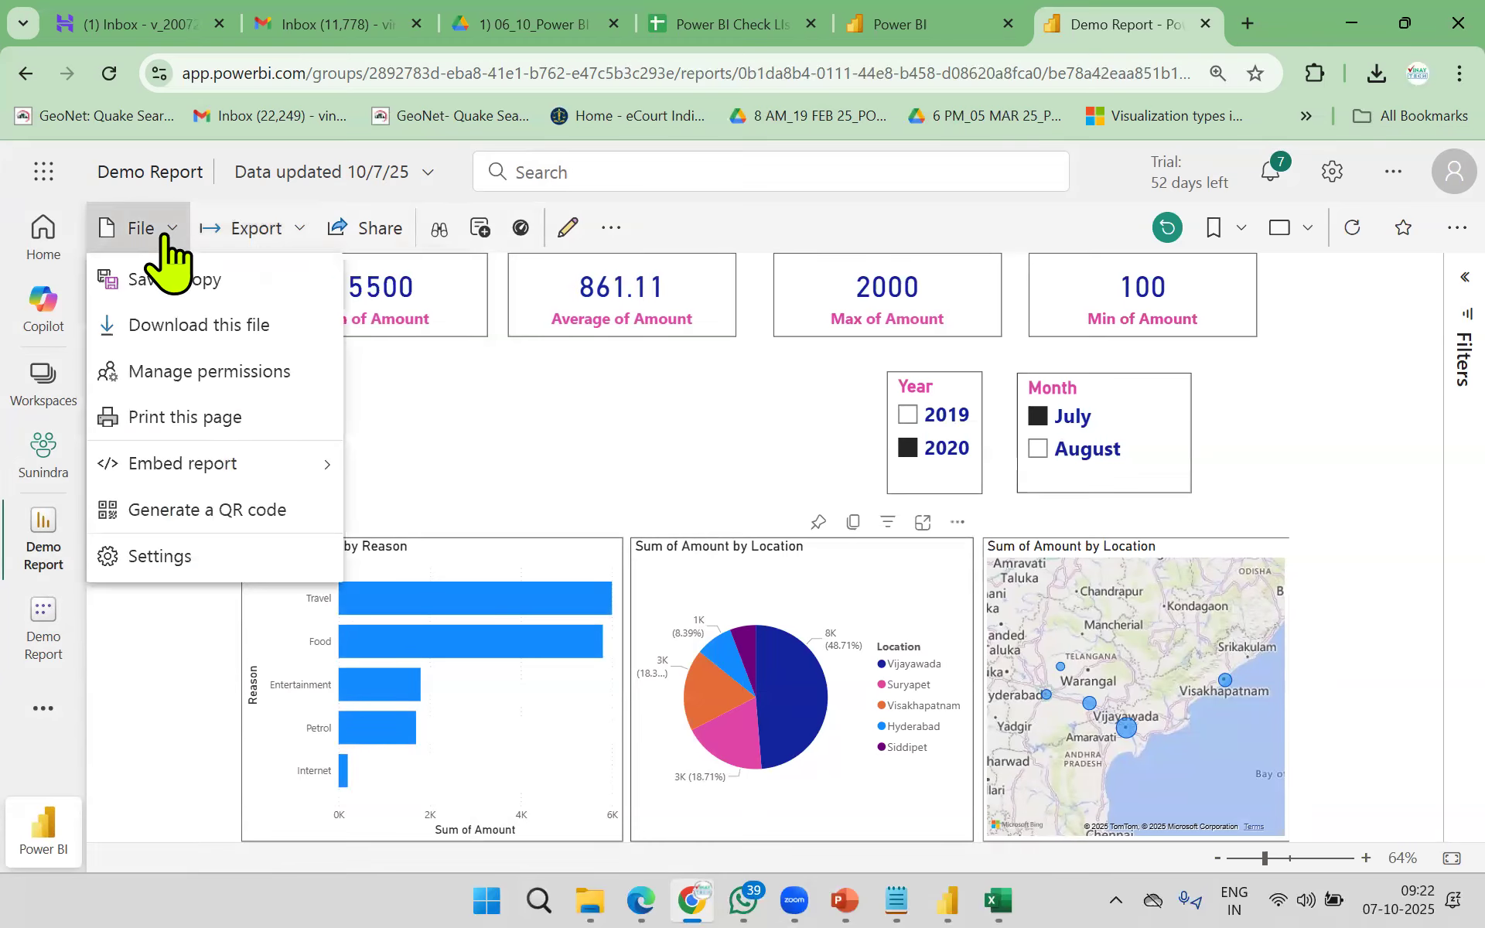
{"action": "left_click", "coordinate": [189, 510]}
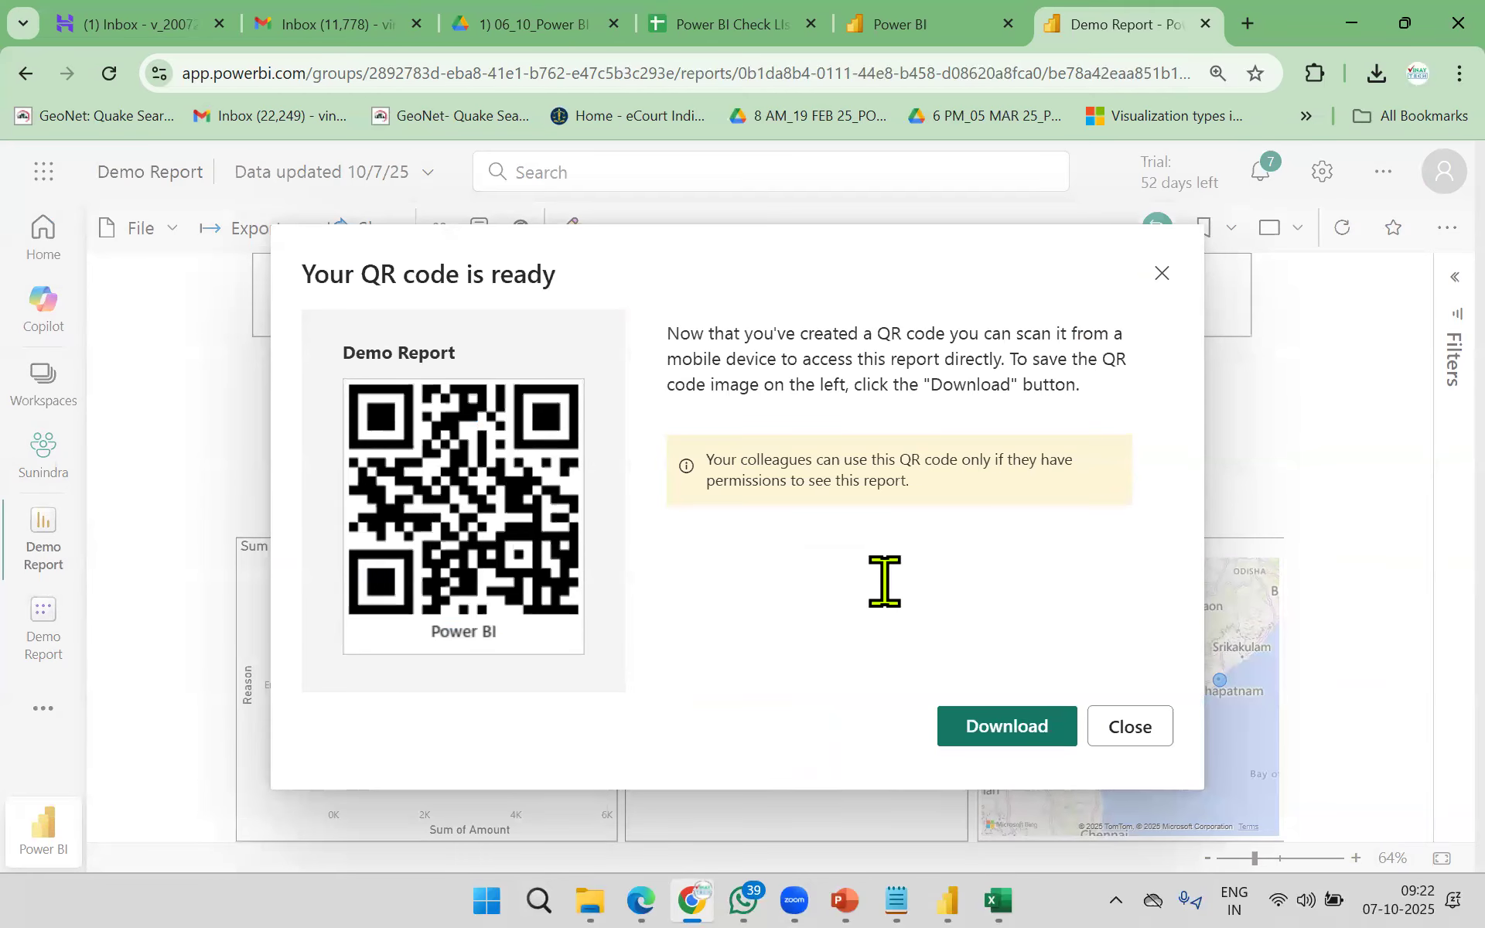
{"action": "left_click", "coordinate": [1161, 273]}
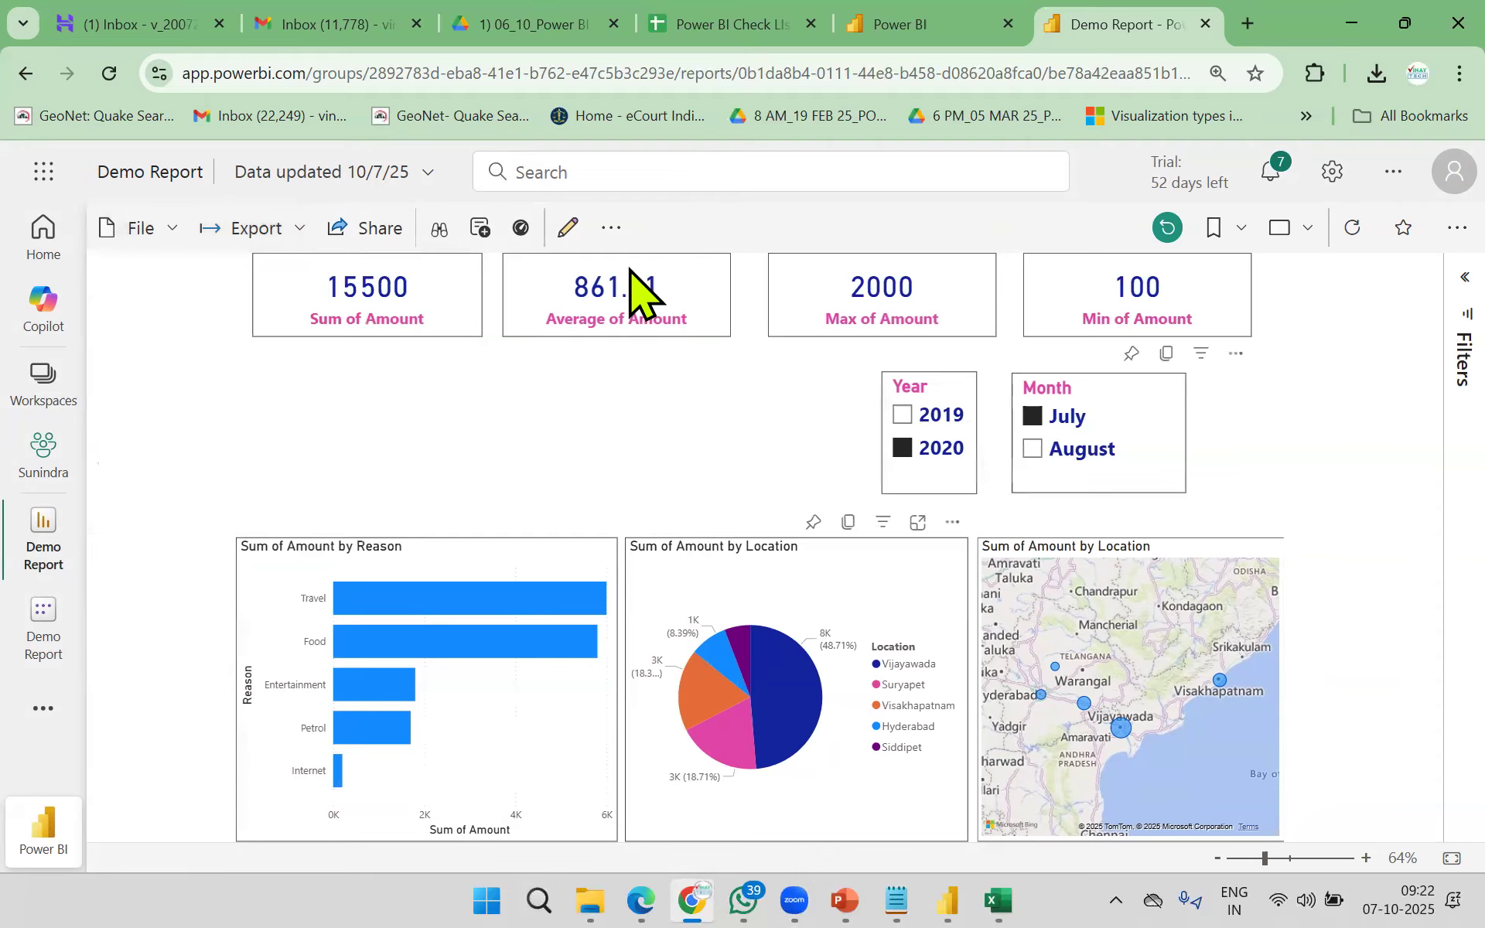
Step: View the secure embed link and HTML code for placing Demo Report in a website or portal, and close them
{"action": "left_click", "coordinate": [158, 231]}
{"action": "mouse_move", "coordinate": [201, 464]}
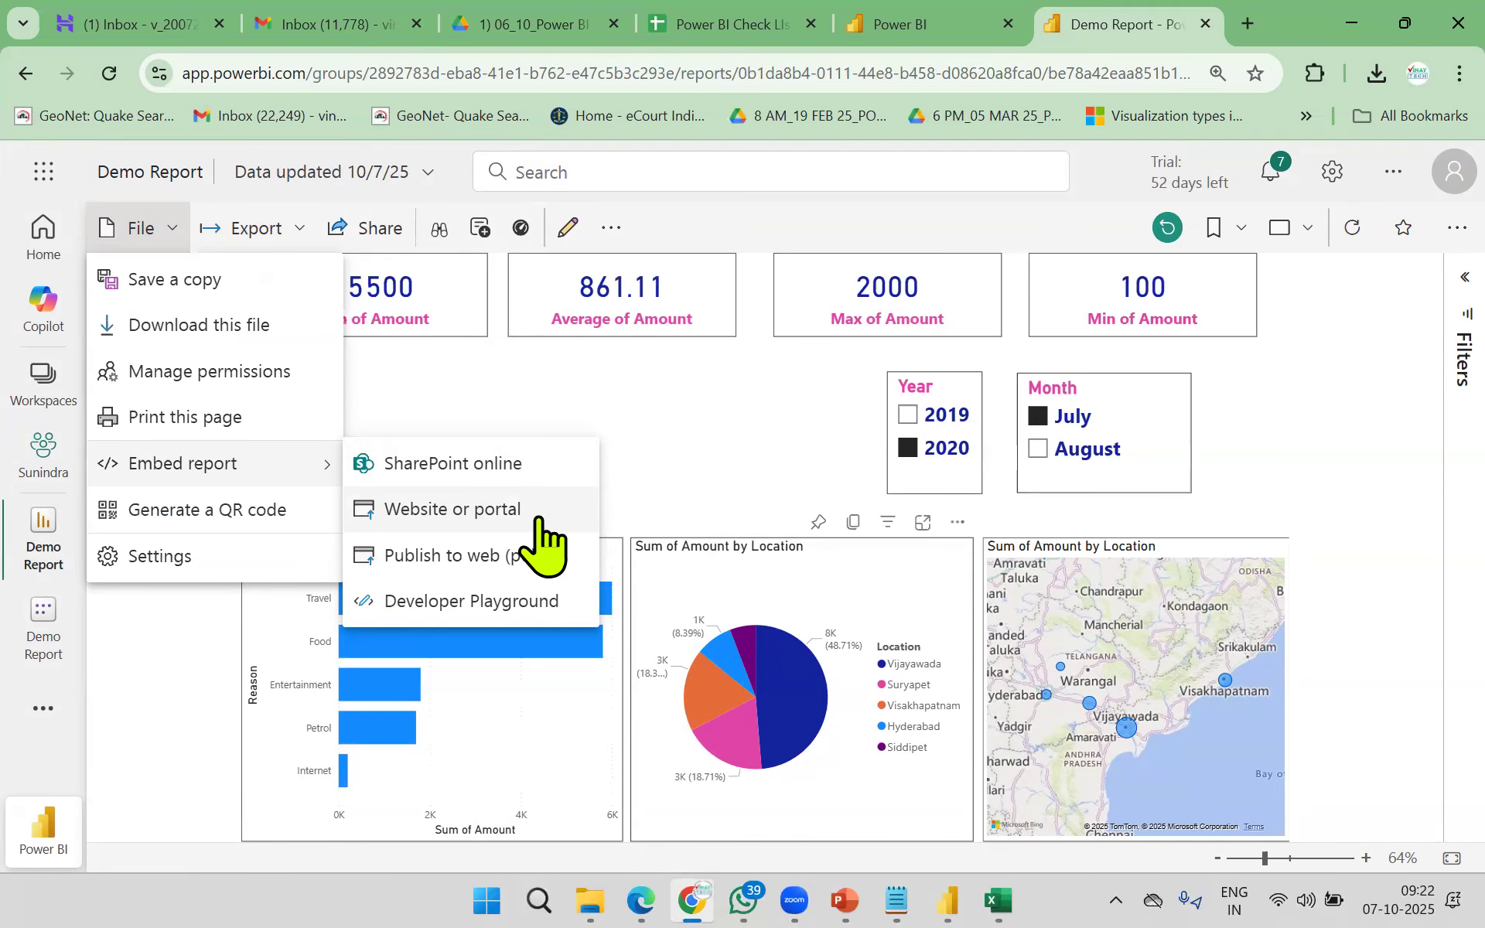
{"action": "left_click", "coordinate": [536, 517]}
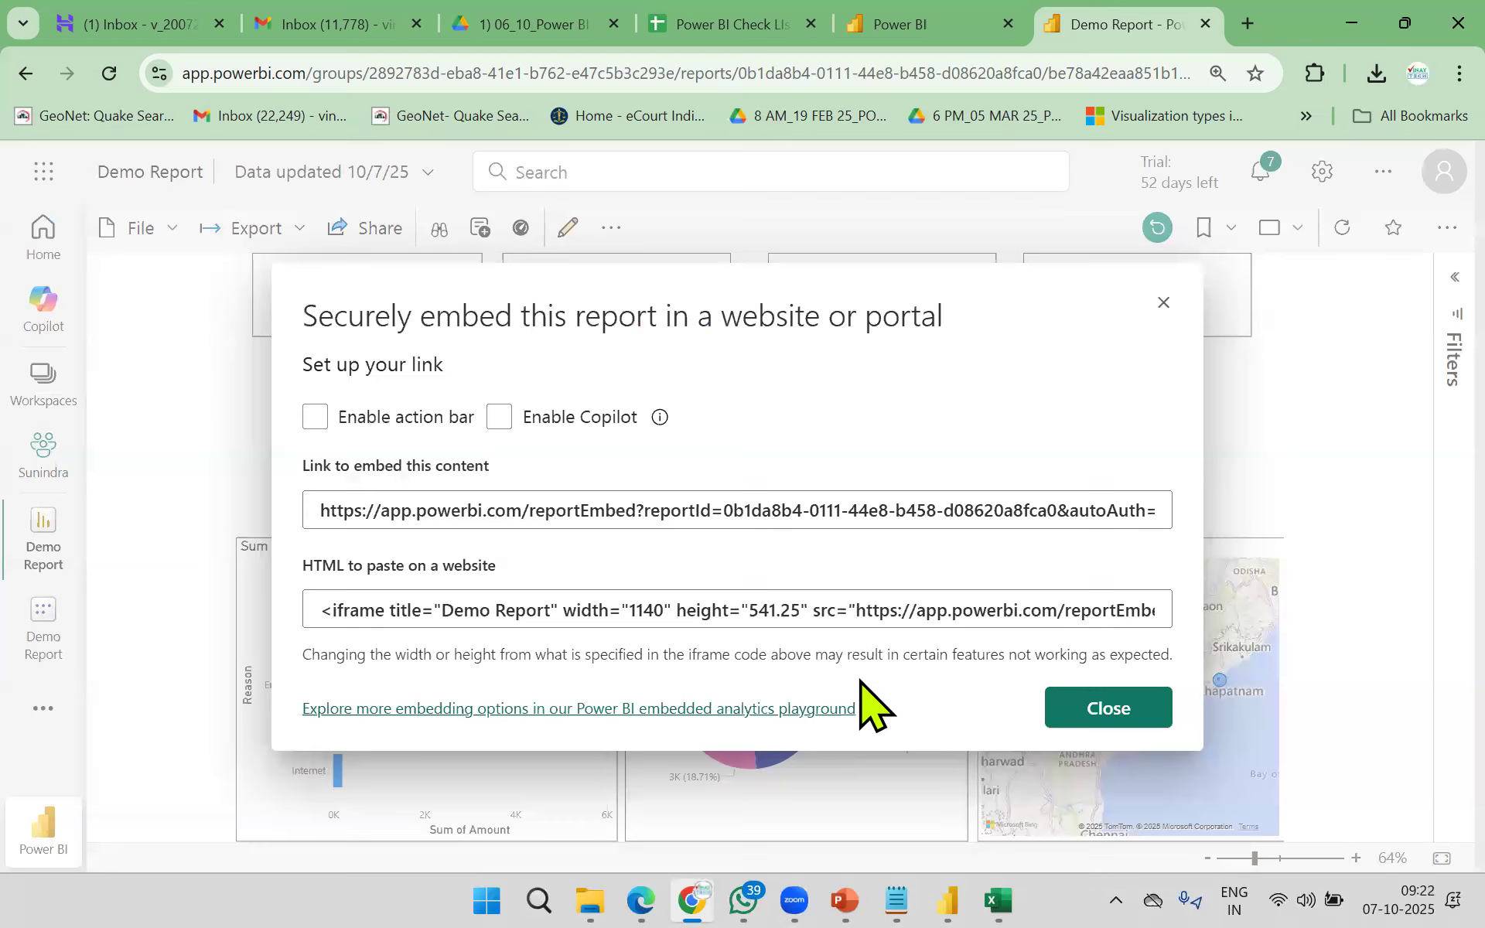
{"action": "left_click", "coordinate": [1106, 710]}
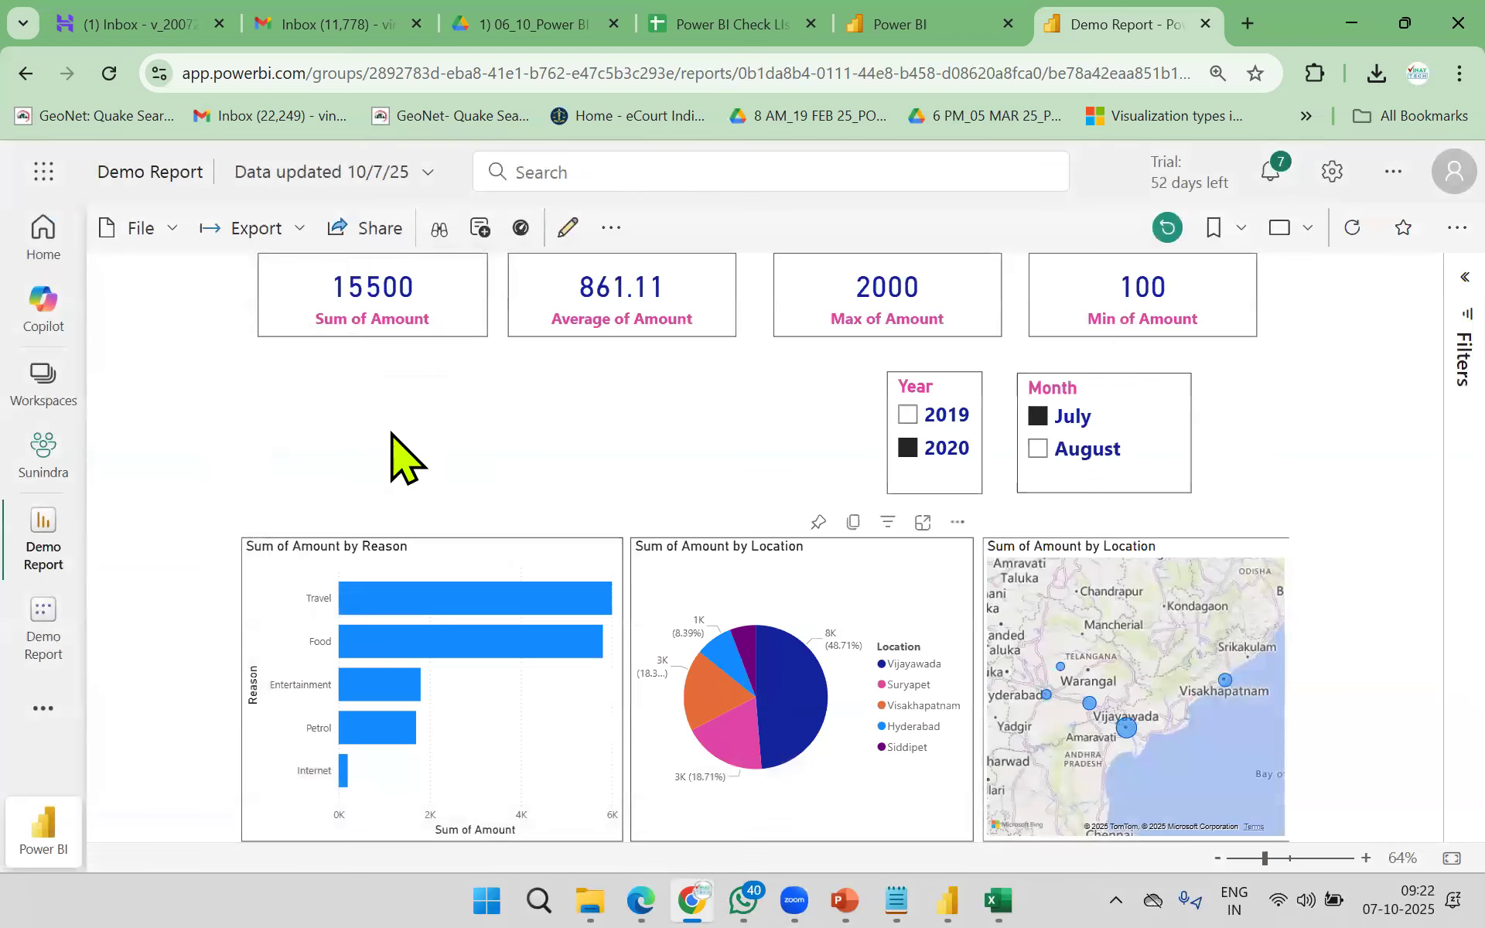
Step: Show the report's export options and switch to the PowerPoint slide show at the Self Service BI (SSBI) Example slide
{"action": "left_click", "coordinate": [299, 233]}
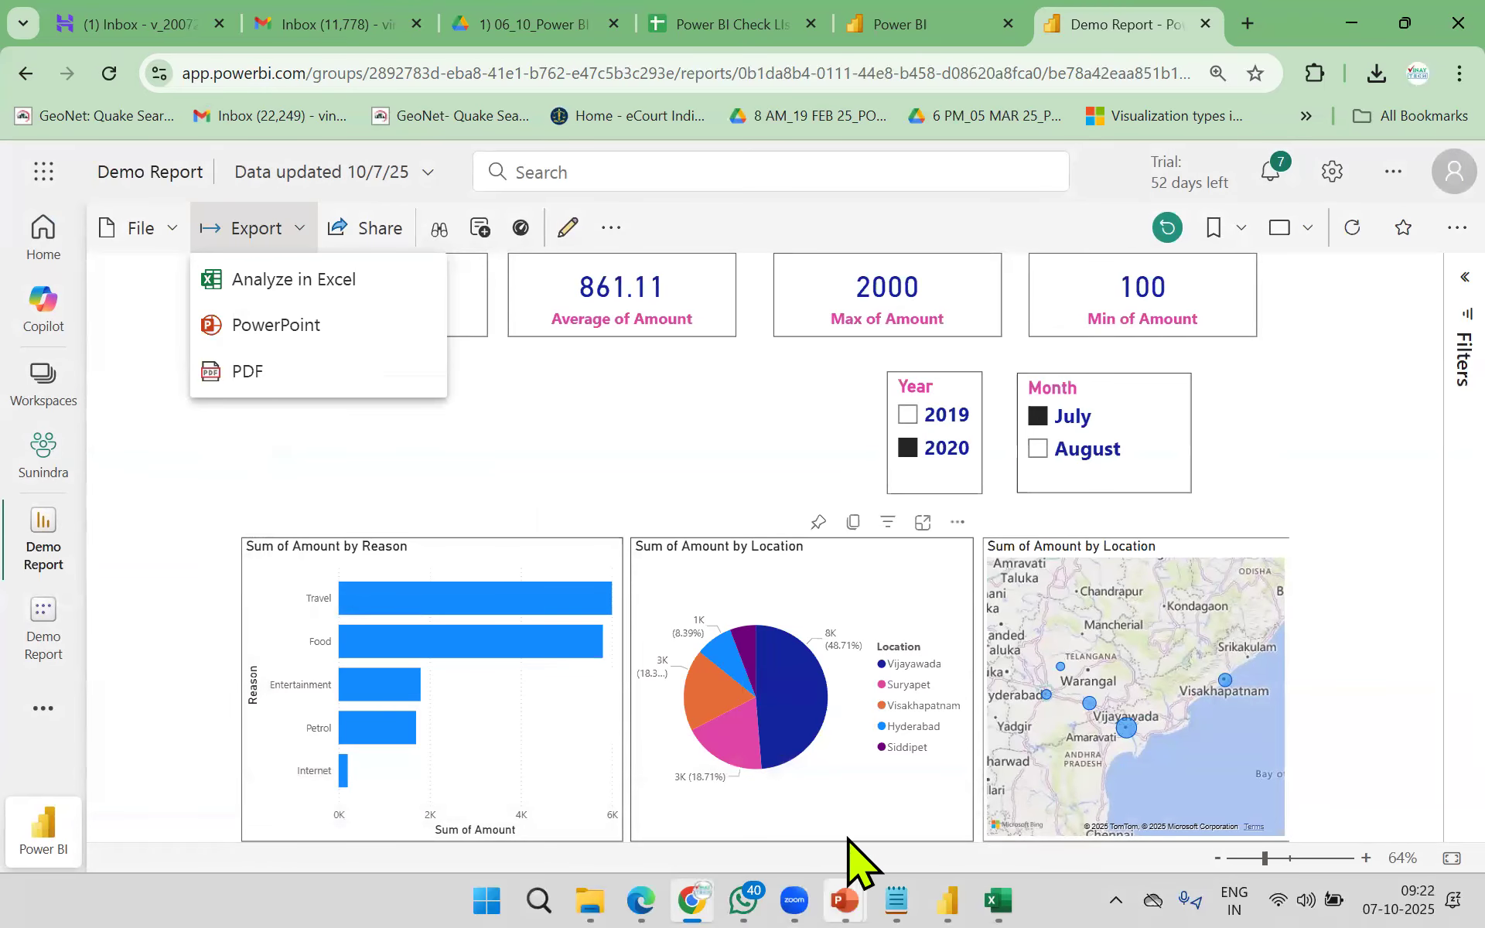
{"action": "mouse_move", "coordinate": [844, 897]}
{"action": "left_click", "coordinate": [945, 812]}
{"action": "key", "text": "Right"}
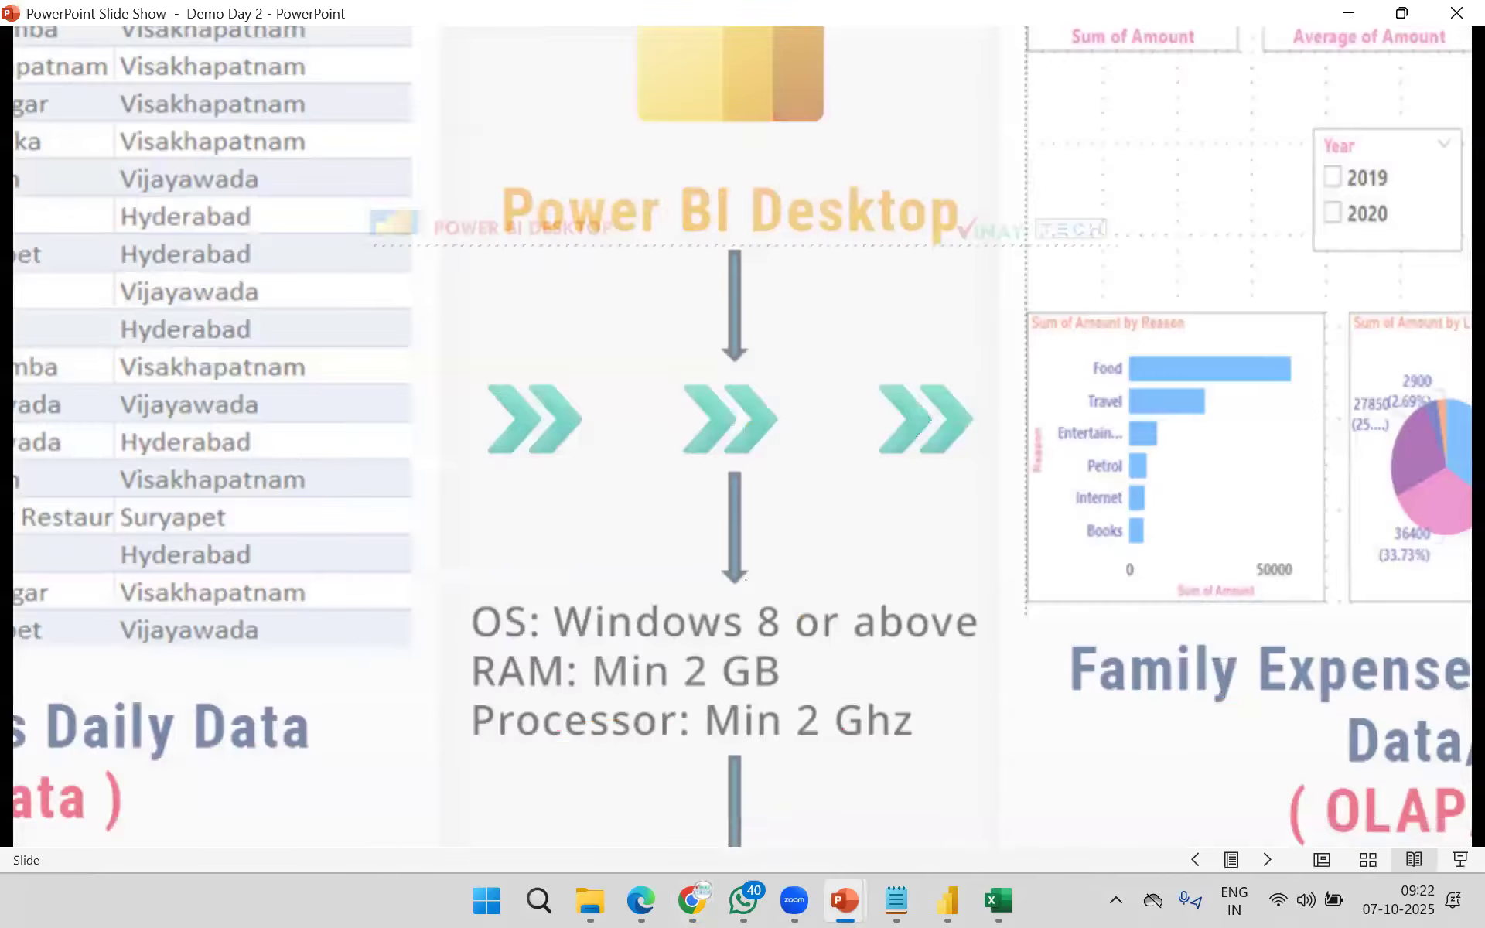
{"action": "key", "text": "Left"}
{"action": "key", "text": "Left"}
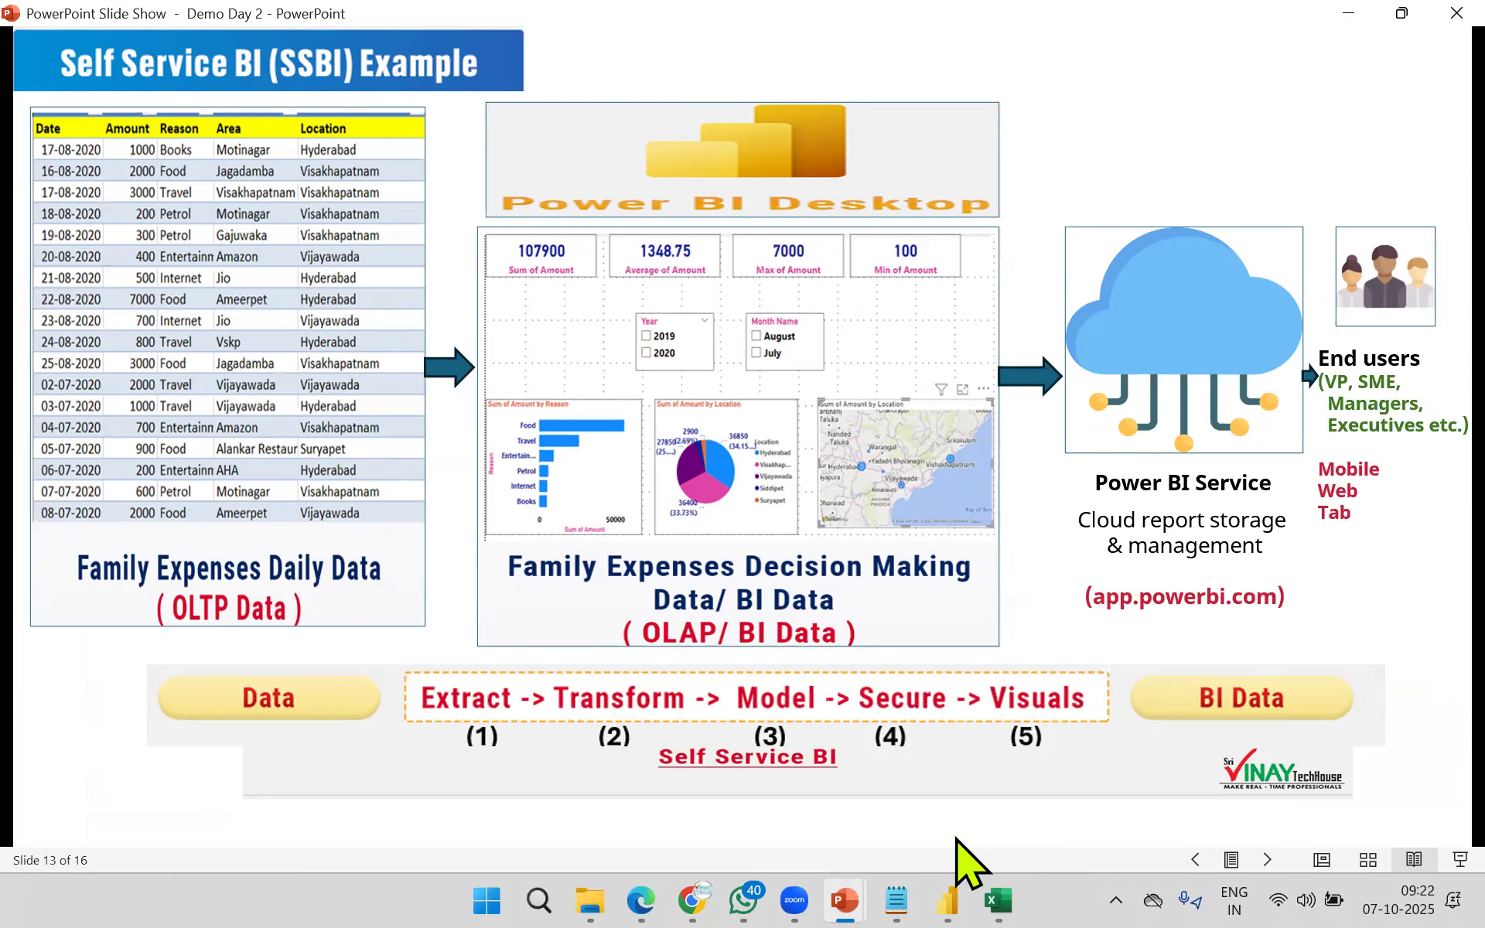
Step: Switch back to Demo Report in the browser and review its file, embedding and QR code options
{"action": "mouse_move", "coordinate": [744, 878]}
{"action": "left_click", "coordinate": [693, 899]}
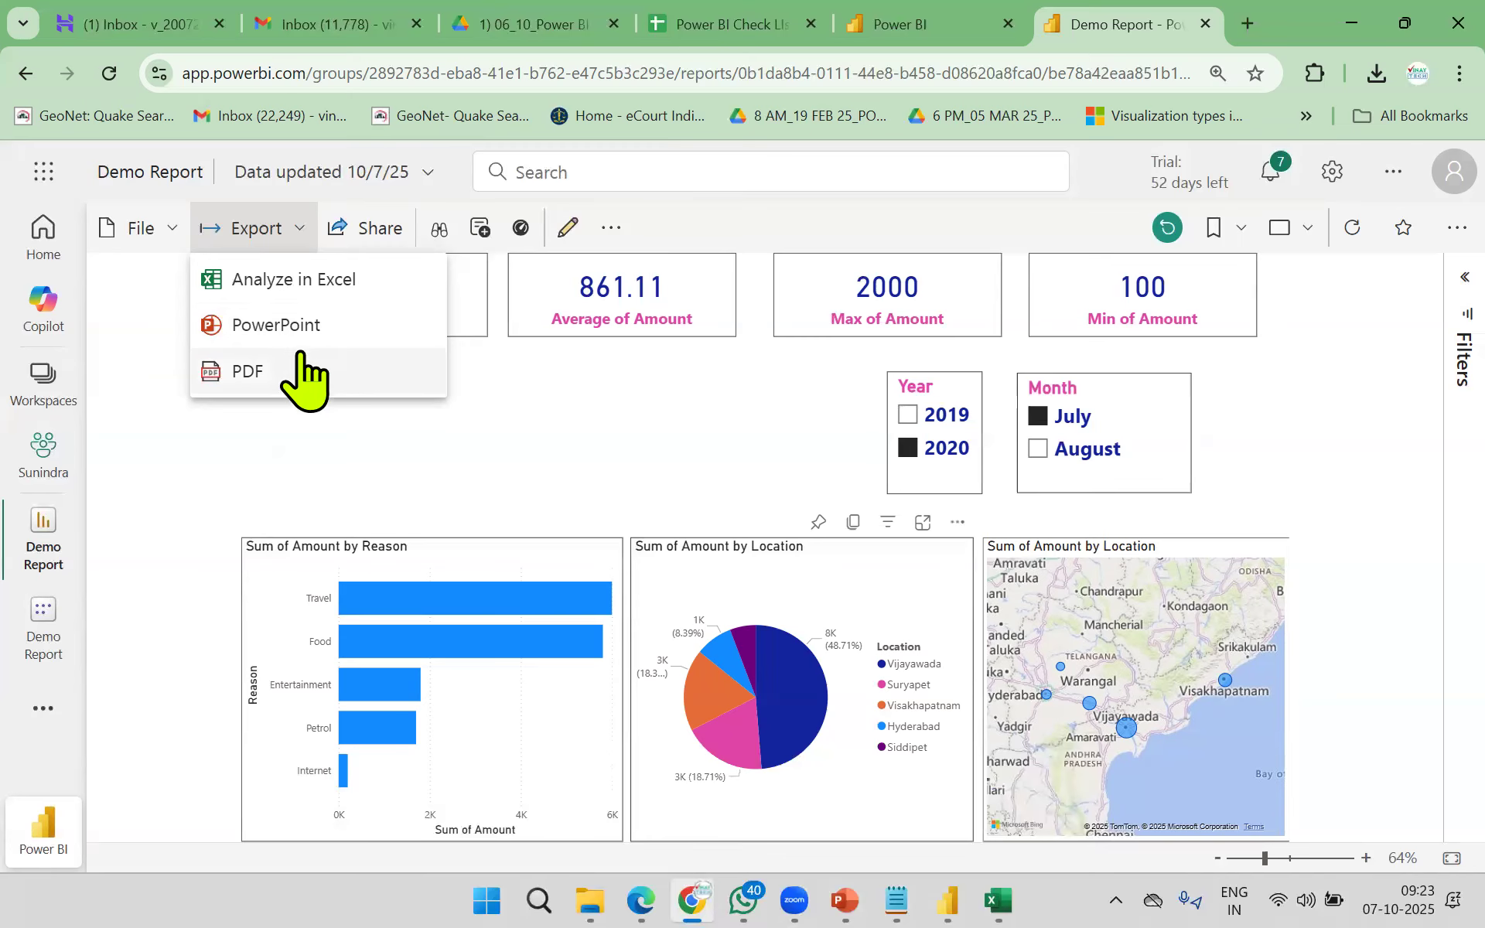
{"action": "left_click", "coordinate": [174, 231]}
{"action": "left_click", "coordinate": [174, 231]}
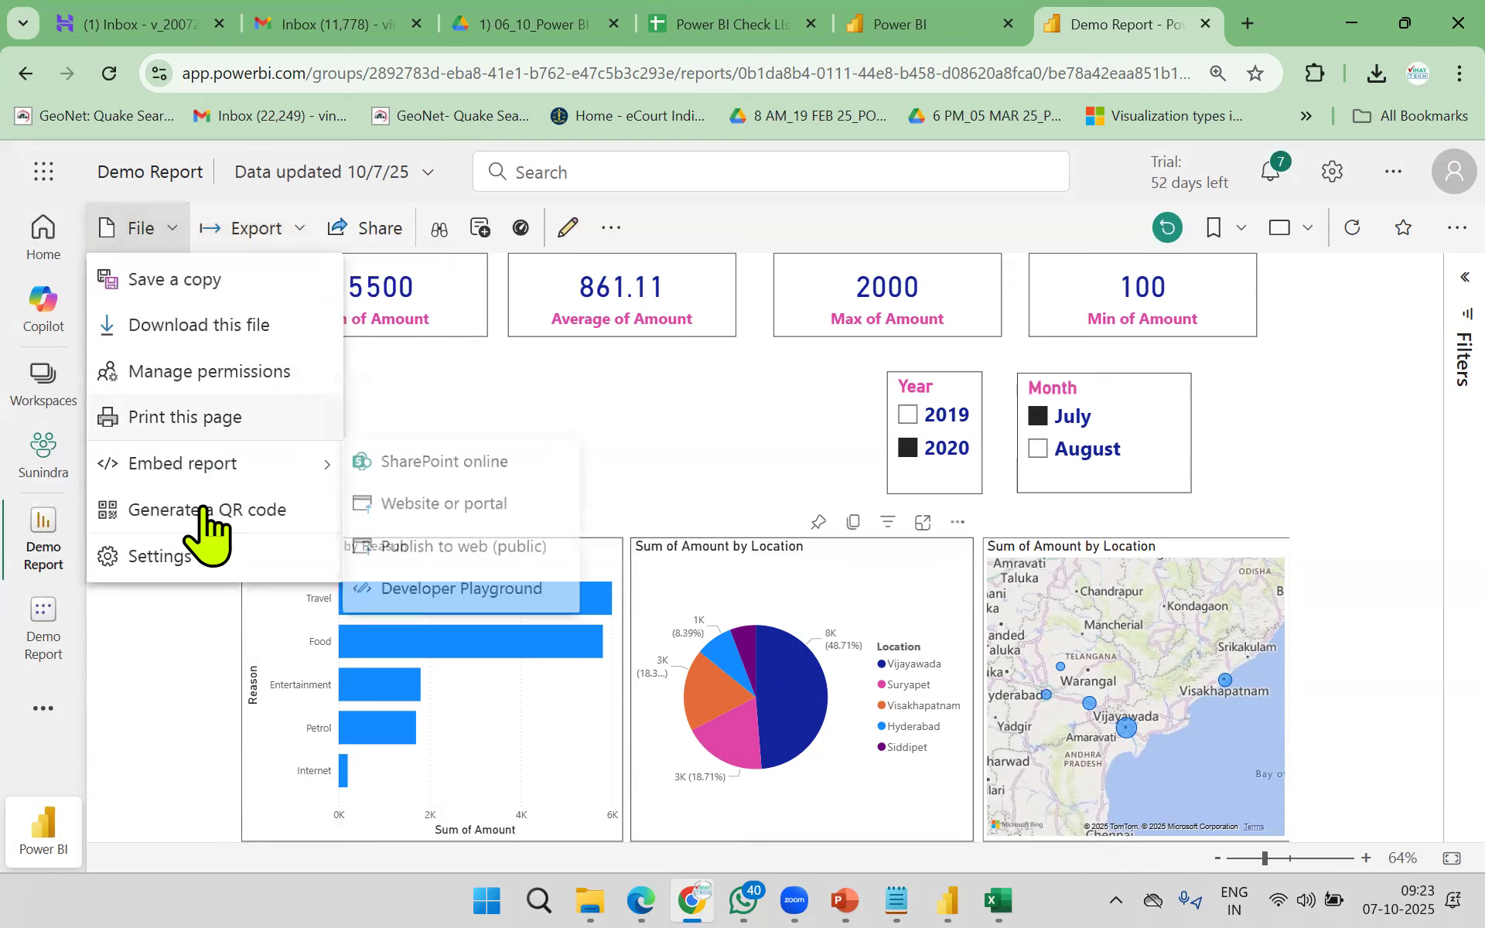
Step: Open the Microsoft Power BI message about the shared Demo Report in the recipient's Hostinger inbox
{"action": "left_click", "coordinate": [1247, 23]}
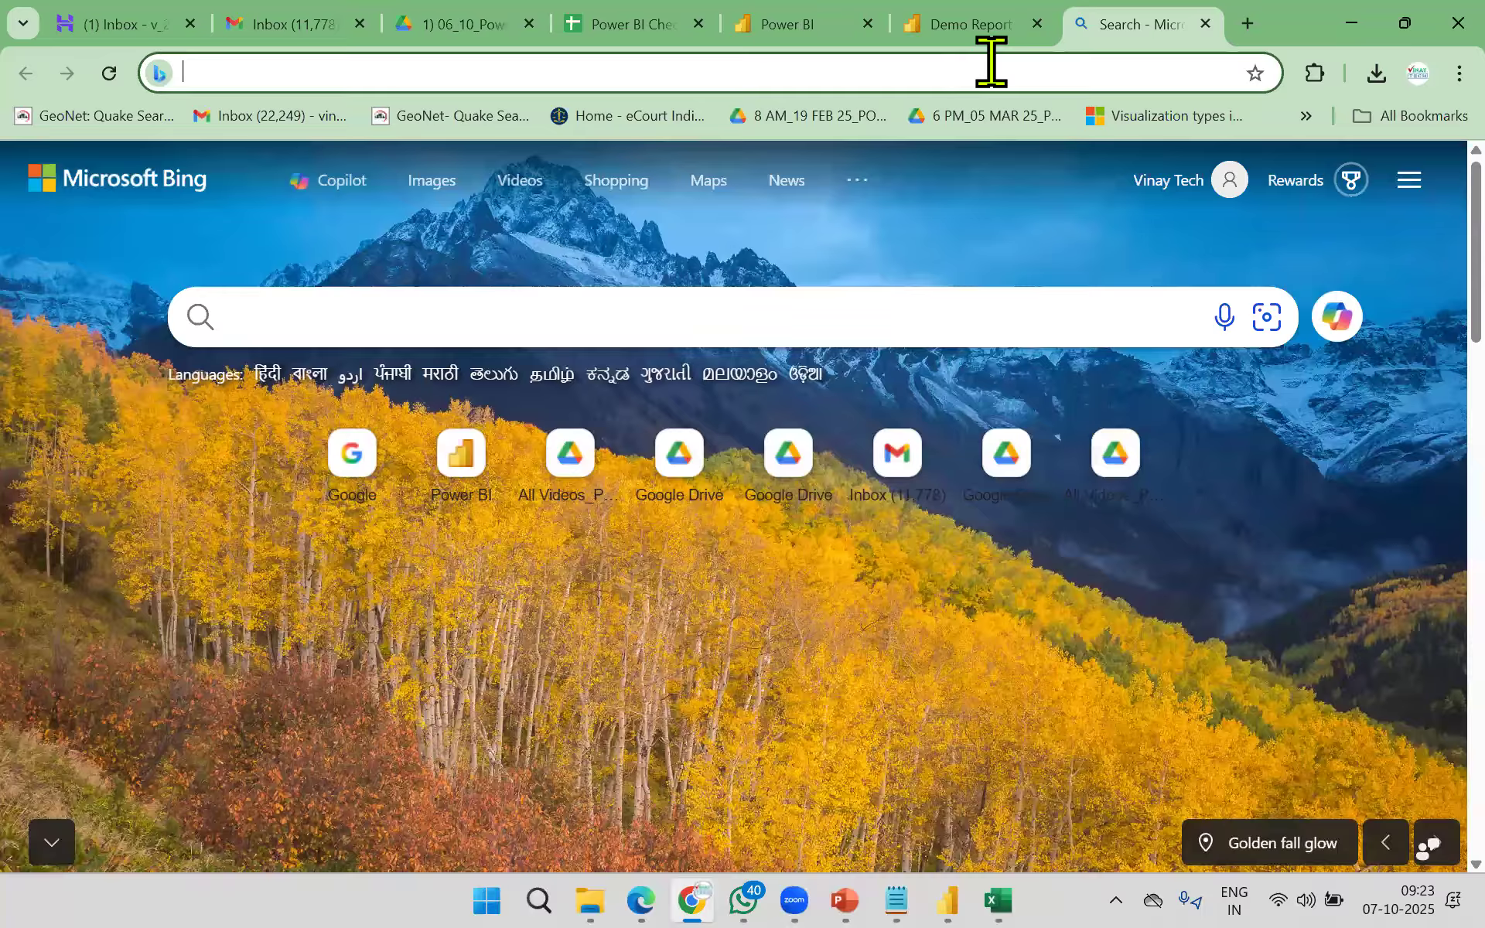
{"action": "type", "text": "h"}
{"action": "left_click", "coordinate": [97, 34]}
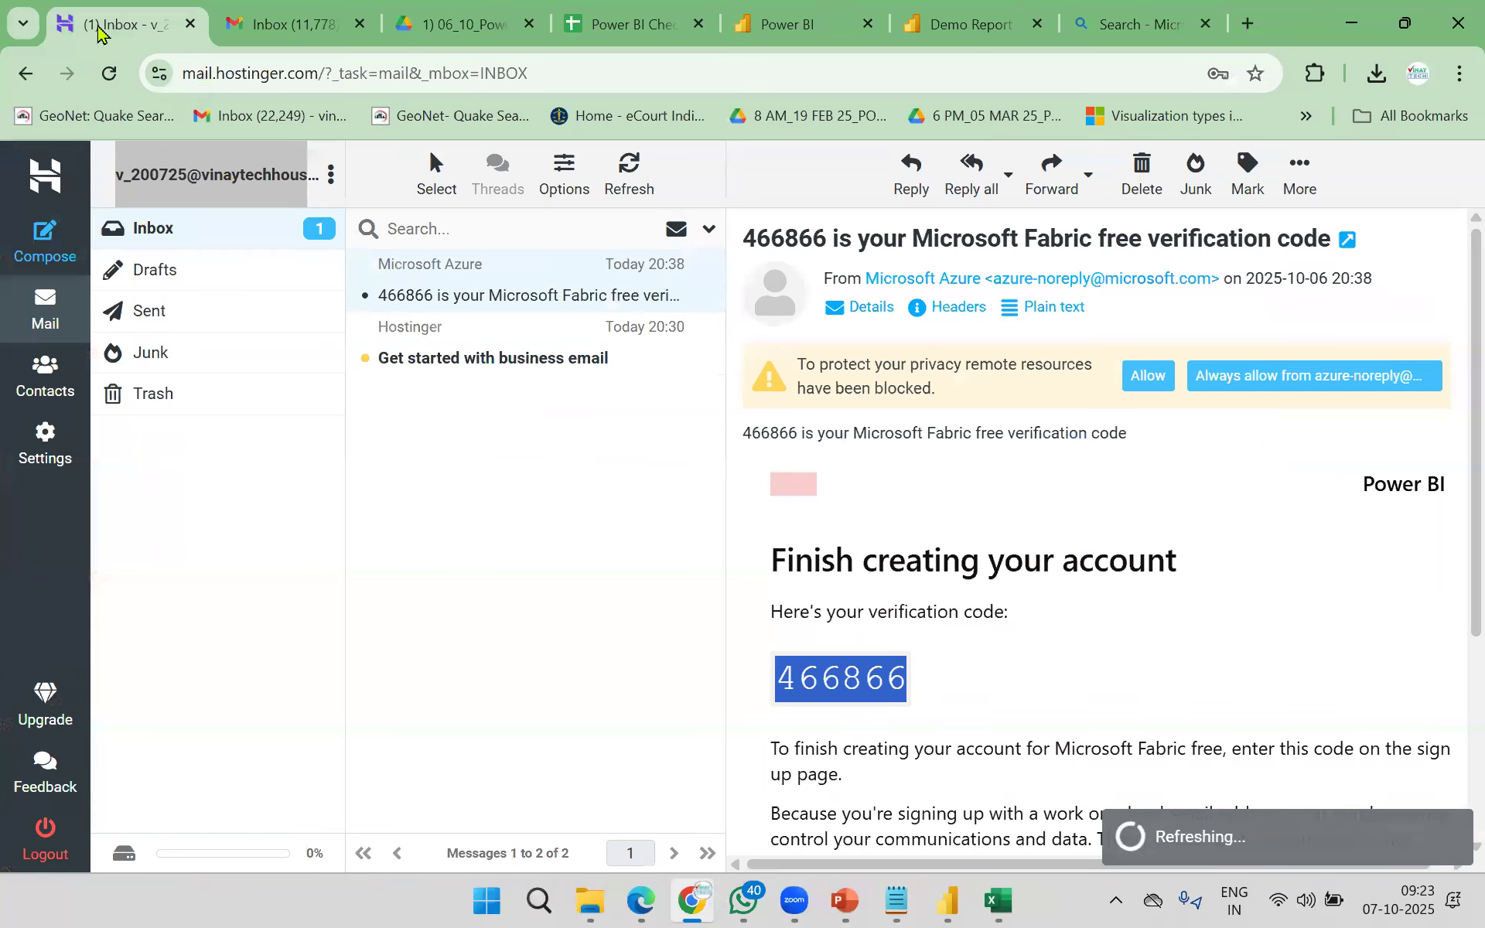
{"action": "left_click", "coordinate": [444, 298]}
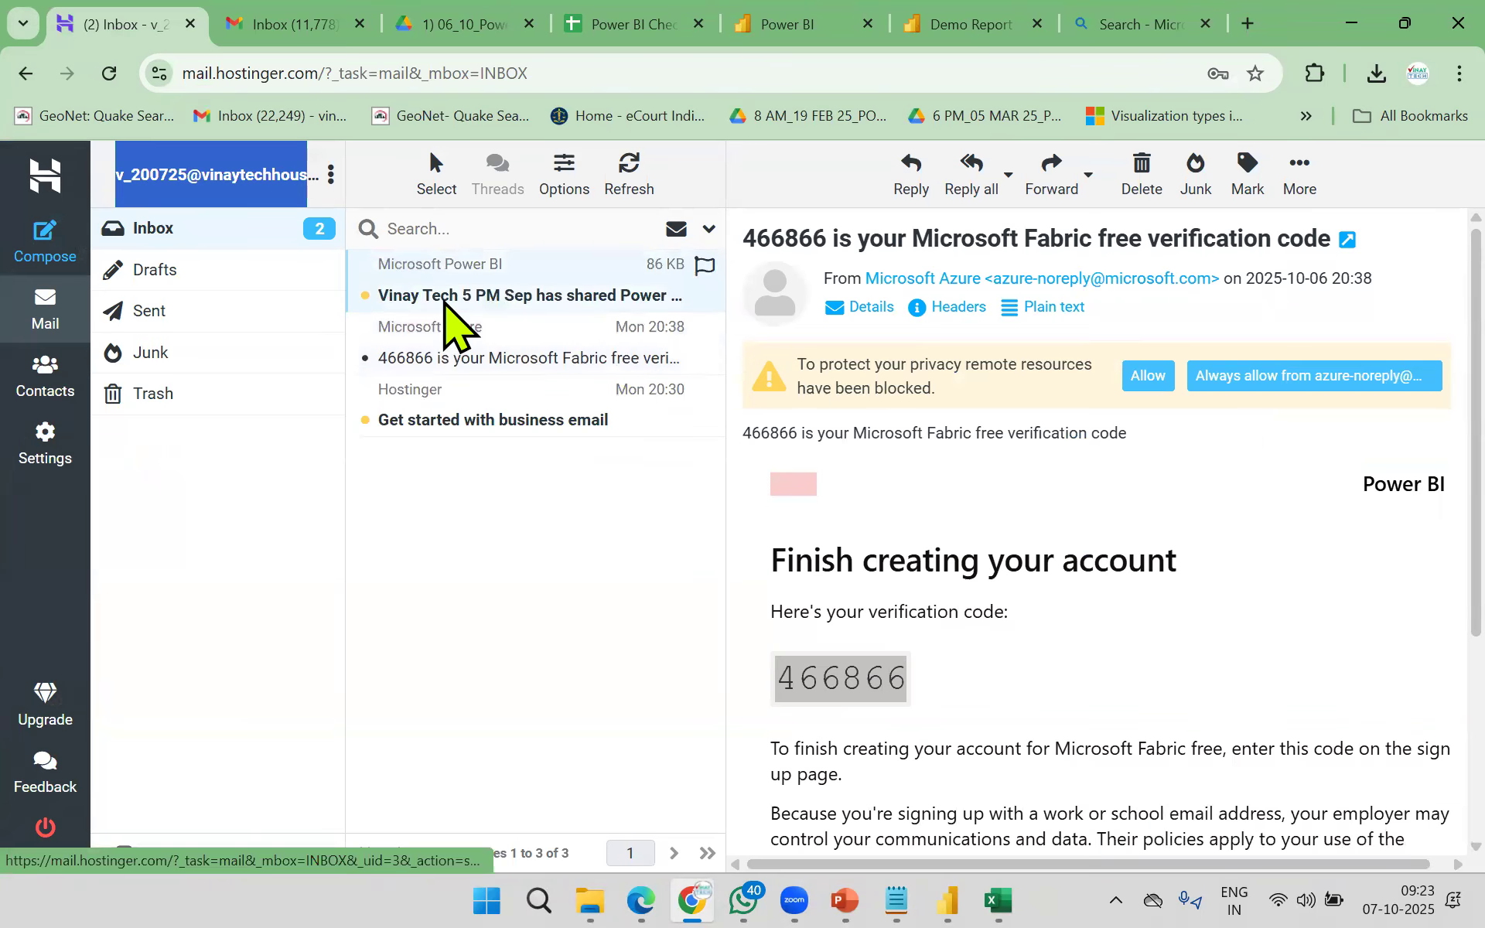
Step: Examine the sharing e-mail's subject, sent time, message text and link for opening the report
{"action": "left_click_drag", "start_coordinate": [811, 246], "coordinate": [1408, 259]}
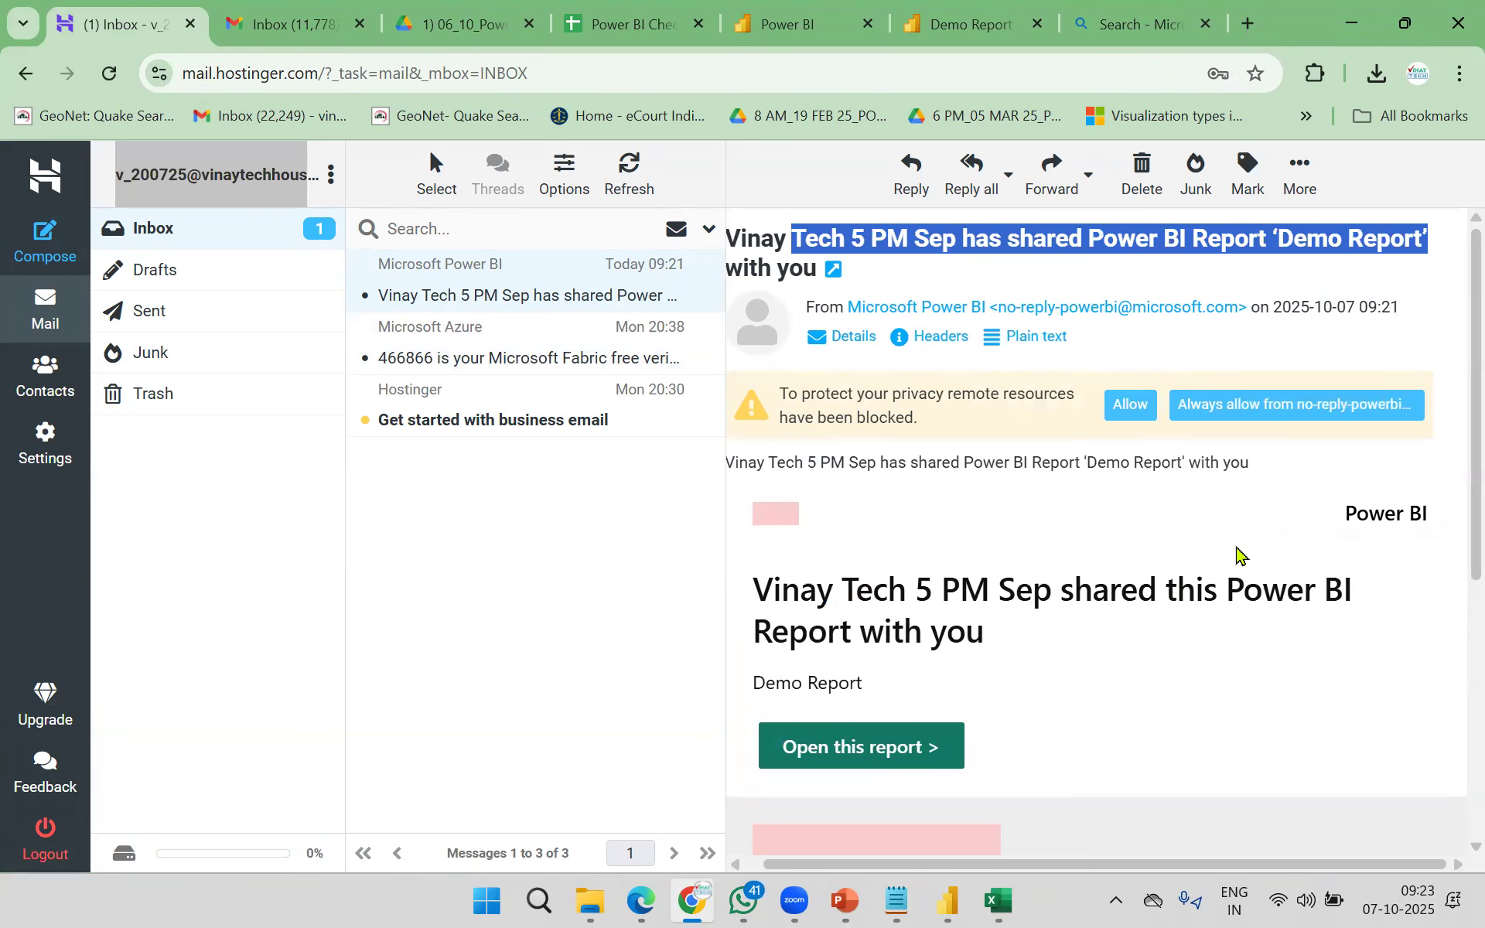
{"action": "left_click_drag", "start_coordinate": [829, 462], "coordinate": [1268, 464]}
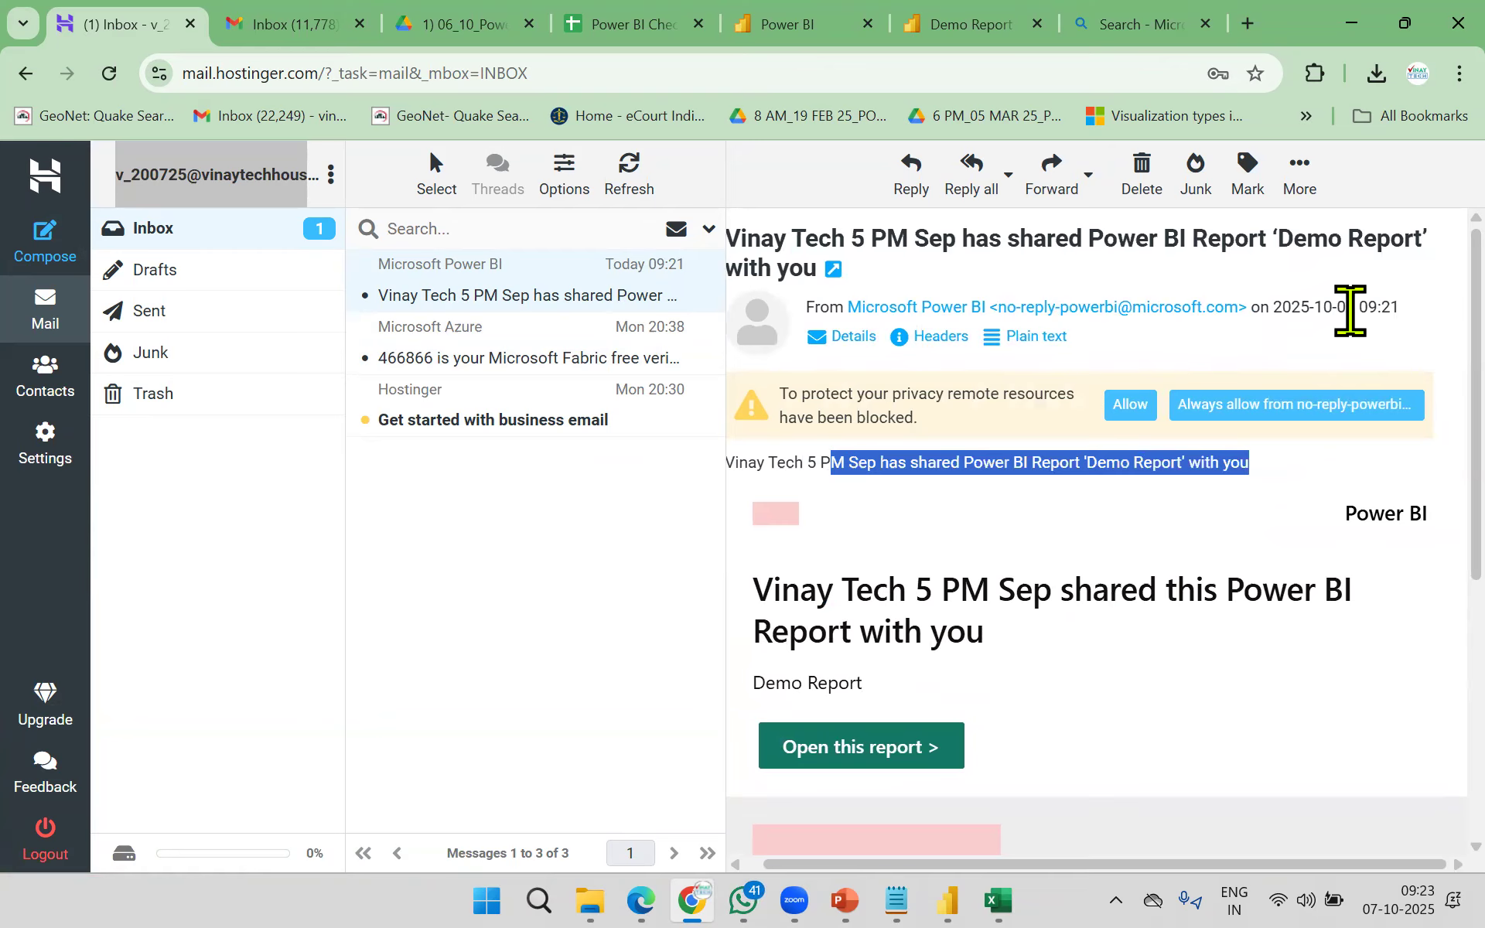
{"action": "left_click_drag", "start_coordinate": [1347, 307], "coordinate": [1416, 341]}
{"action": "scroll", "coordinate": [1143, 714], "scroll_direction": "down", "scroll_amount": 3}
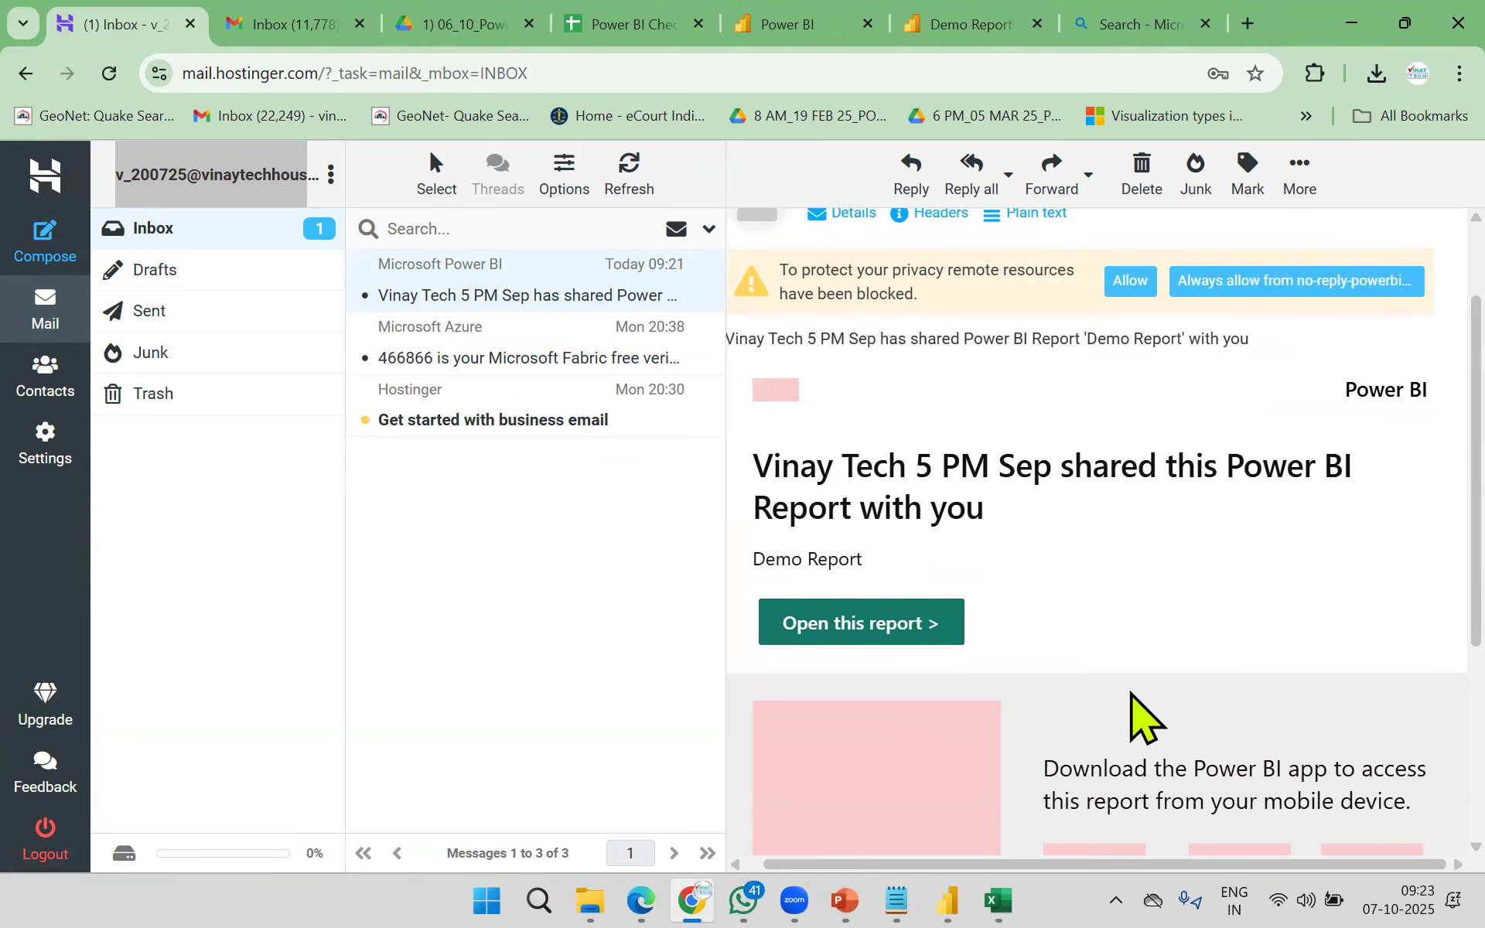
{"action": "left_click_drag", "start_coordinate": [967, 859], "coordinate": [888, 689]}
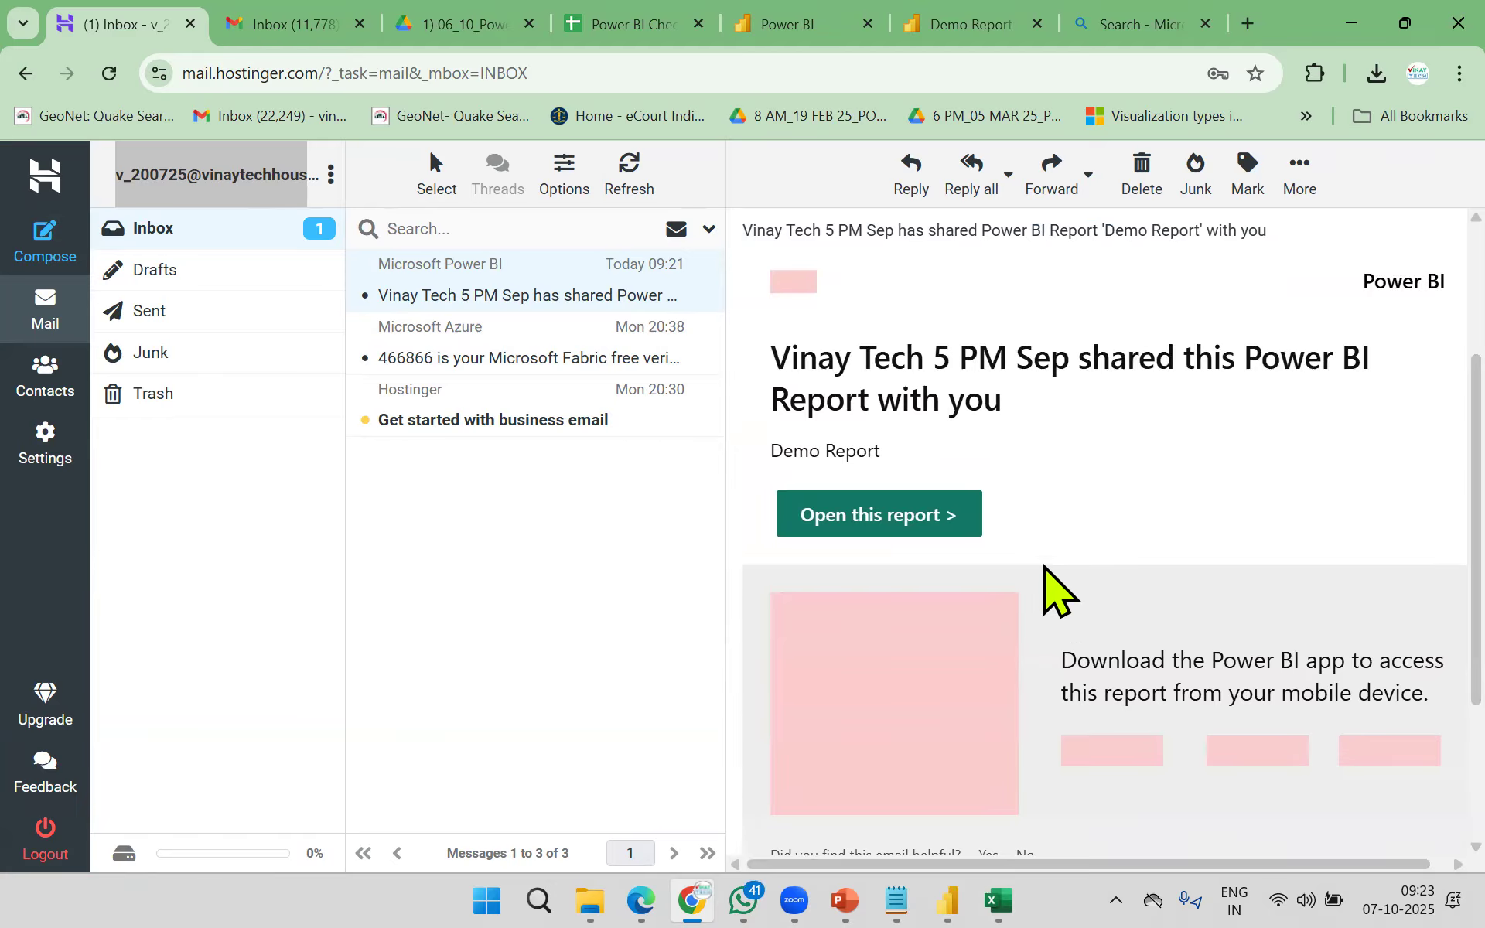
{"action": "scroll", "coordinate": [902, 415], "scroll_direction": "down", "scroll_amount": 2}
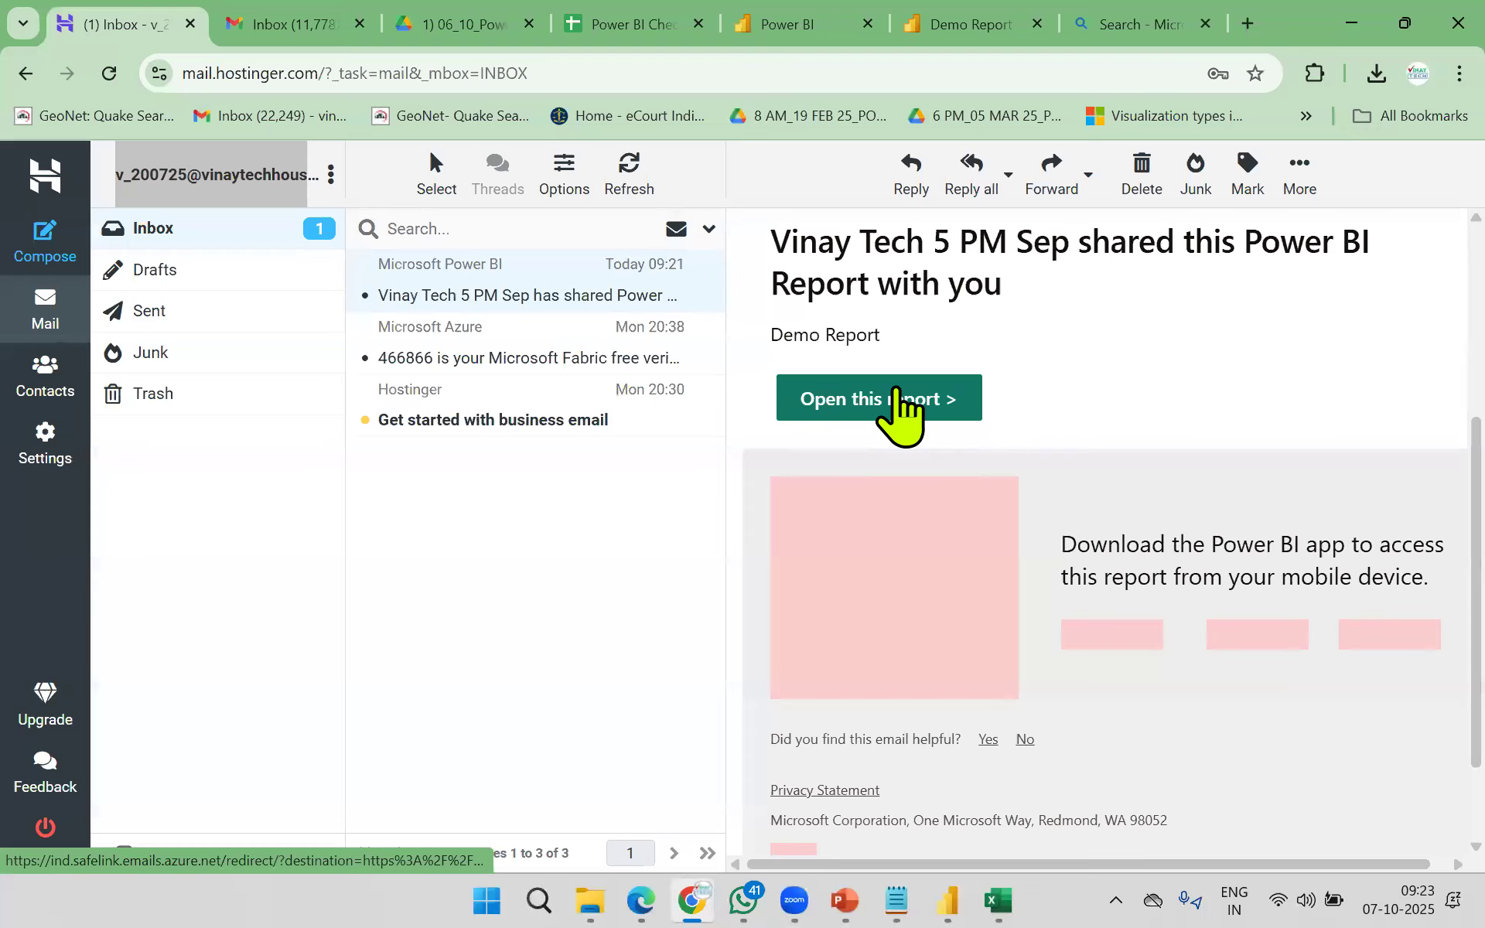
{"action": "scroll", "coordinate": [1214, 428], "scroll_direction": "up", "scroll_amount": 5}
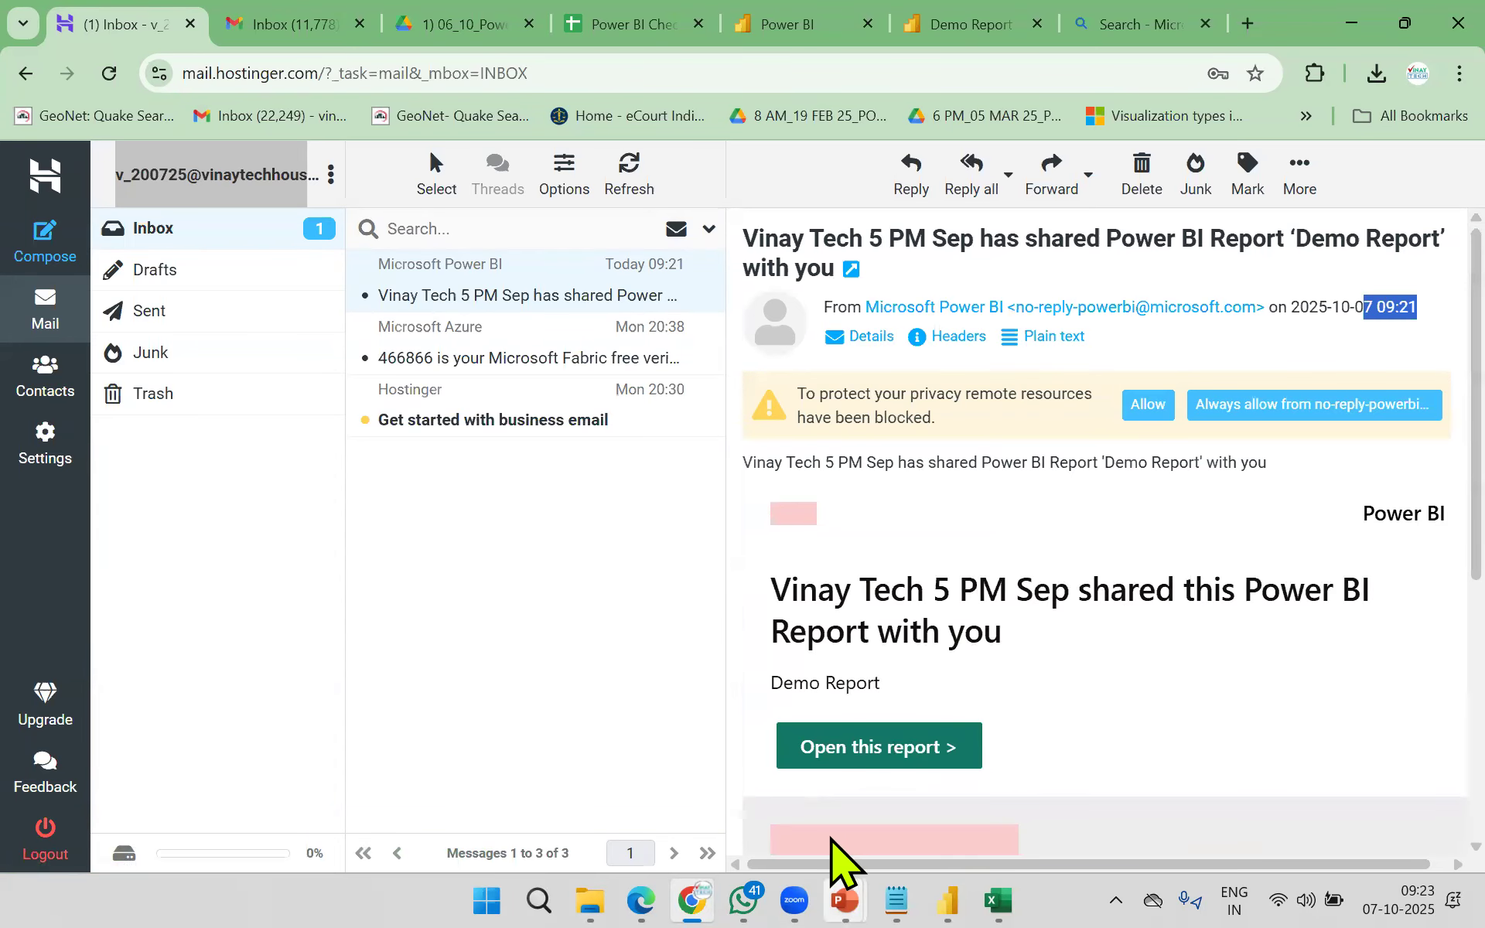
Step: Switch to the Demo Day 2 presentation in PowerPoint and open slide 2 with the two demo sessions' content
{"action": "mouse_move", "coordinate": [839, 877]}
{"action": "left_click", "coordinate": [940, 844]}
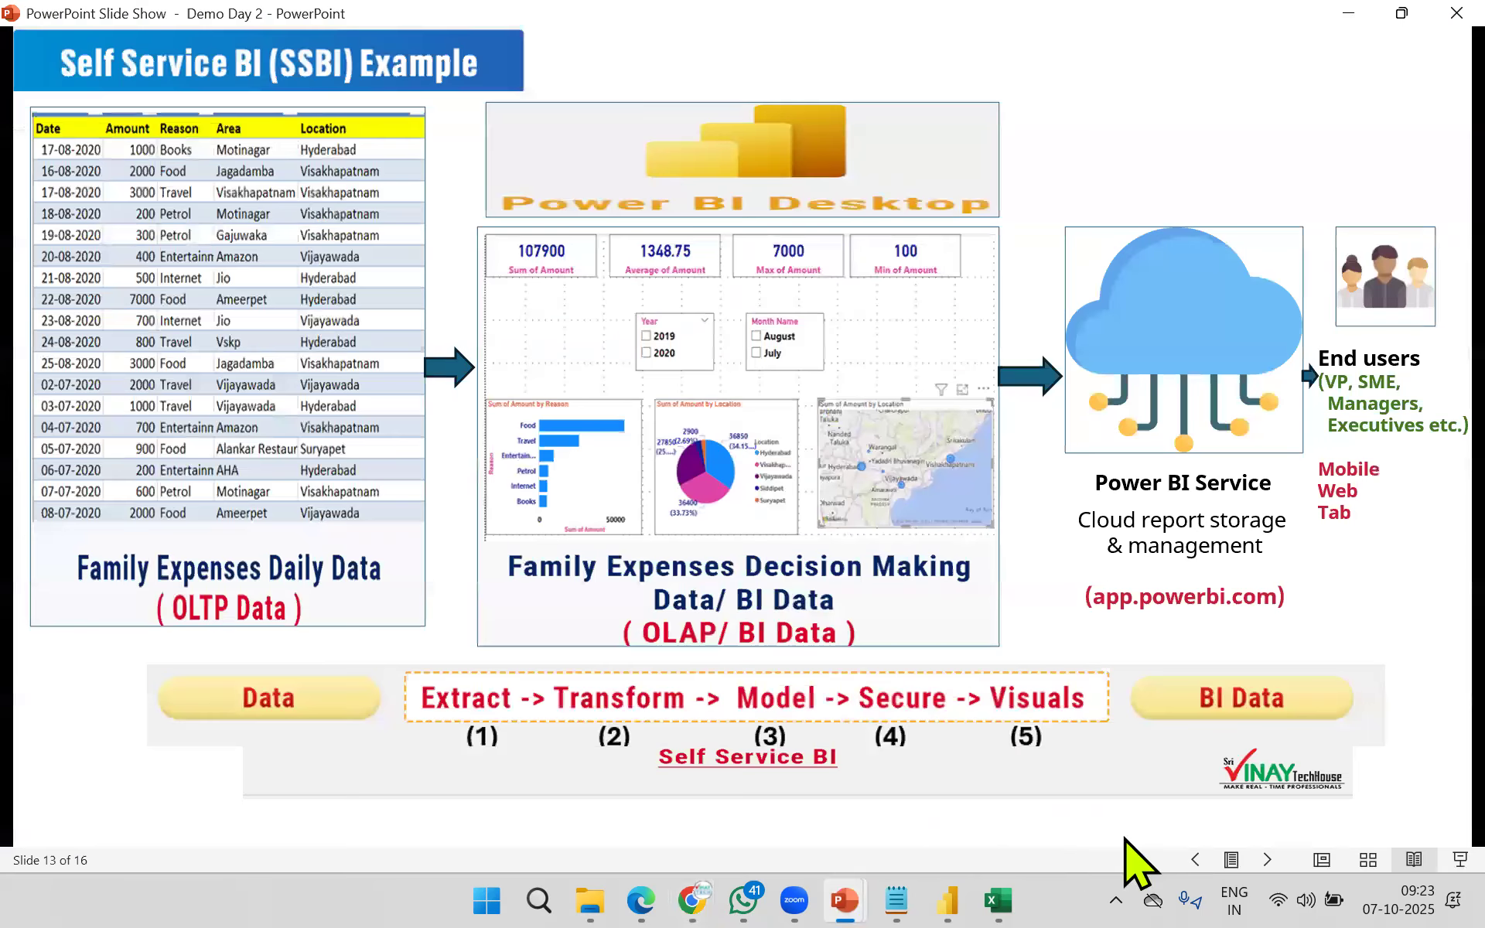
{"action": "left_click", "coordinate": [1367, 858]}
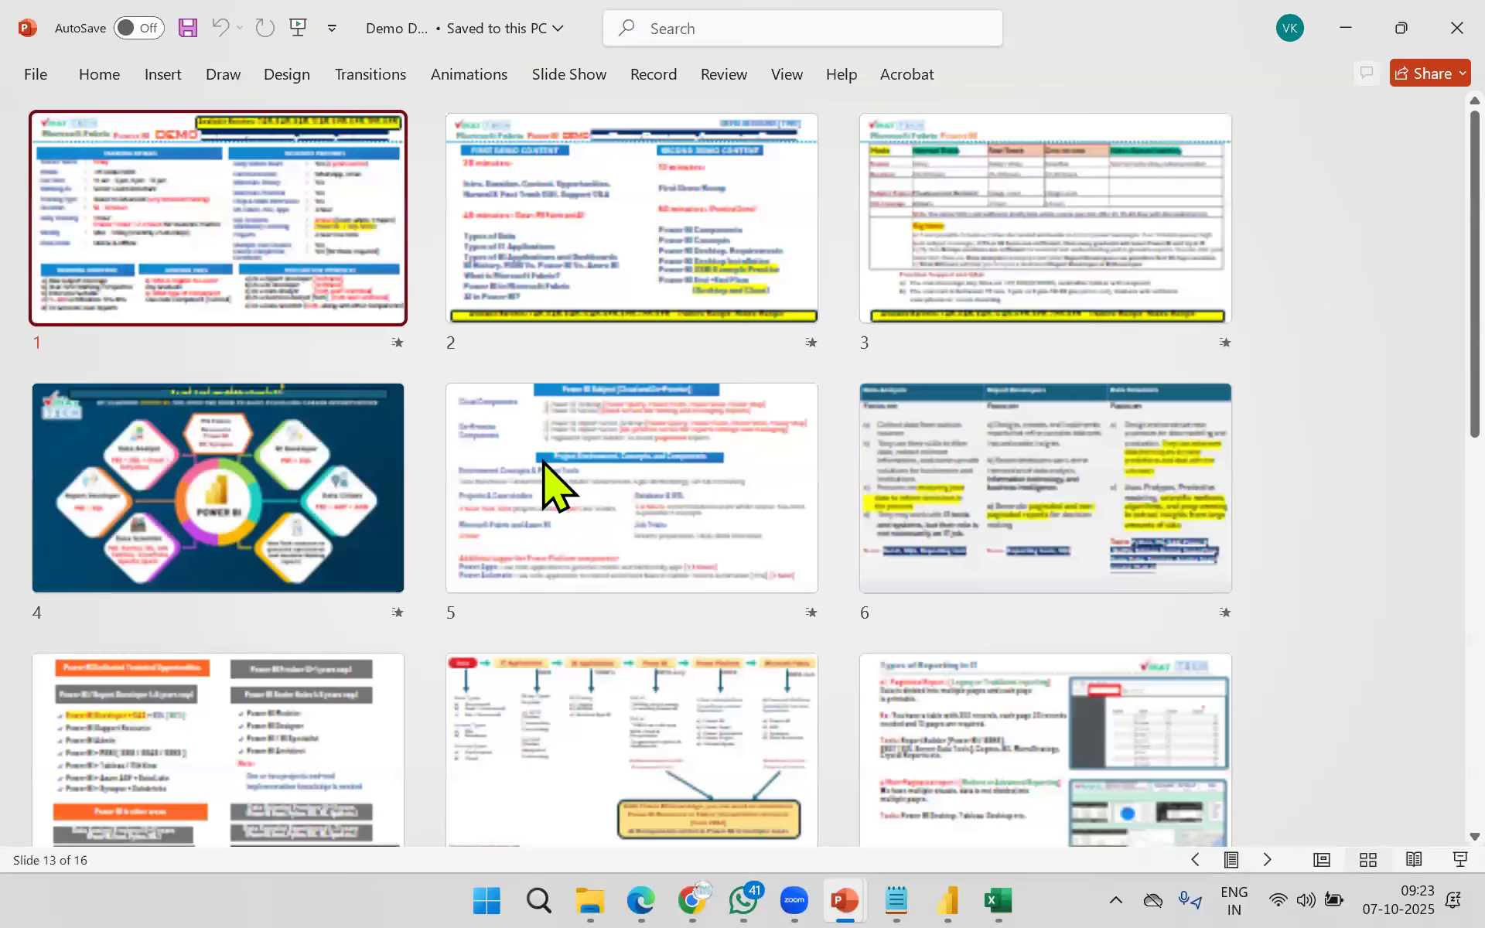
{"action": "double_click", "coordinate": [632, 249]}
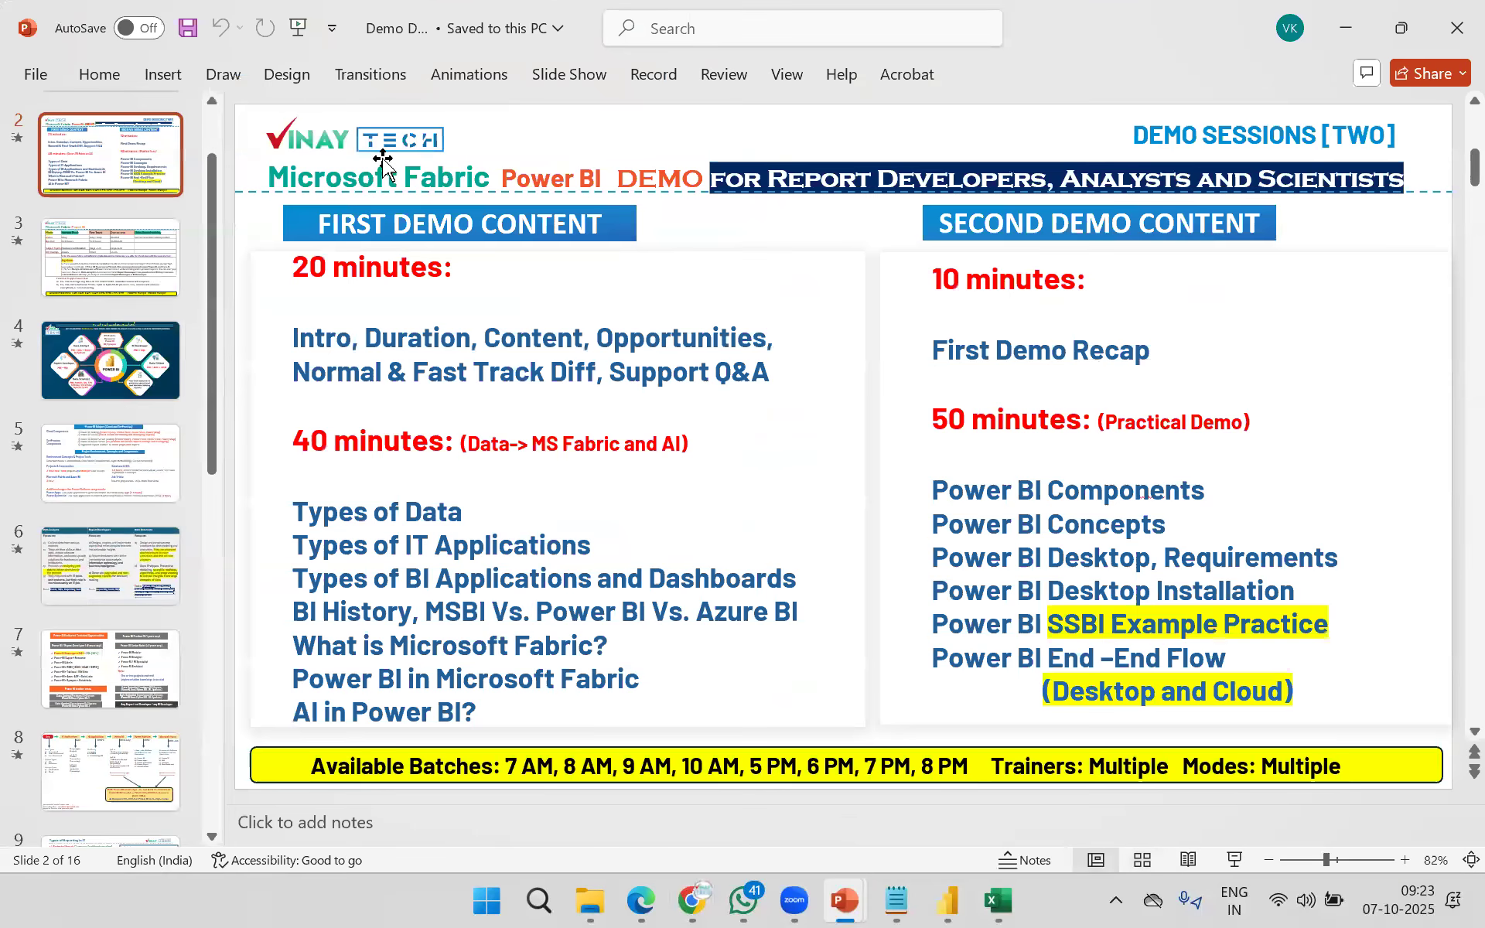